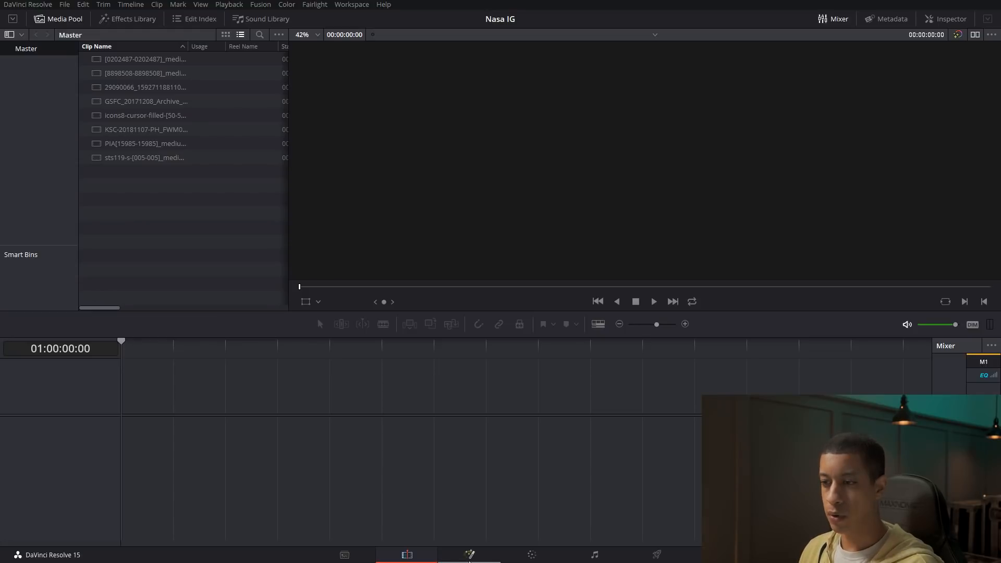
Create a new Fusion composition clip with the default 5-second duration and 30 fps frame rate, and open it for editing.
{"action": "left_click", "coordinate": [469, 558]}
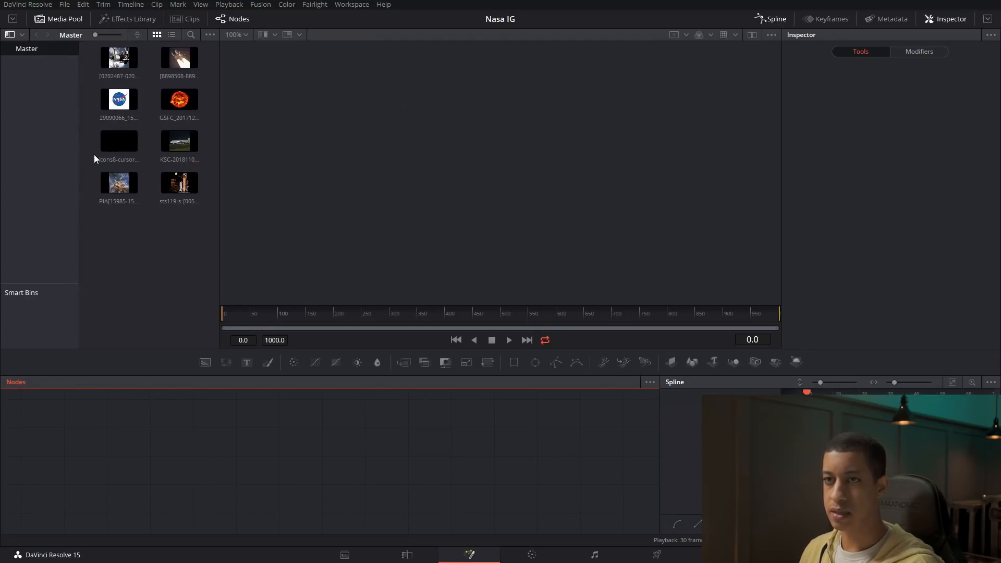
{"action": "right_click", "coordinate": [149, 274]}
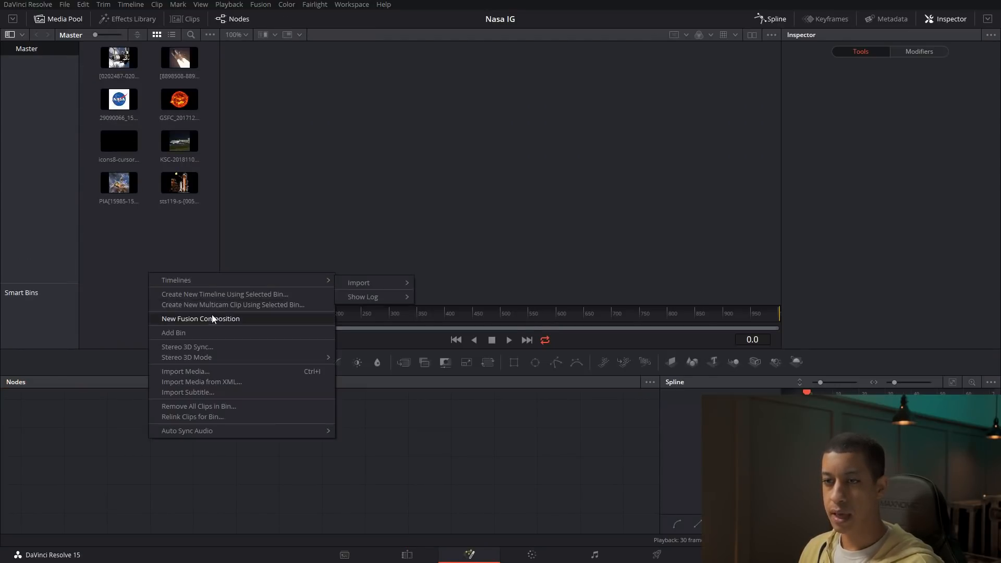
{"action": "left_click", "coordinate": [211, 319]}
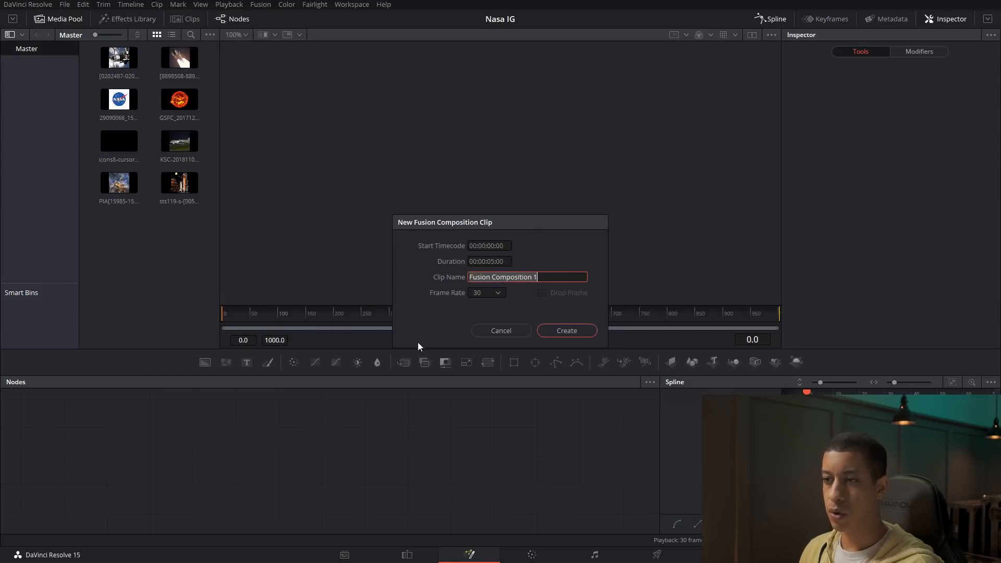
{"action": "left_click", "coordinate": [568, 331]}
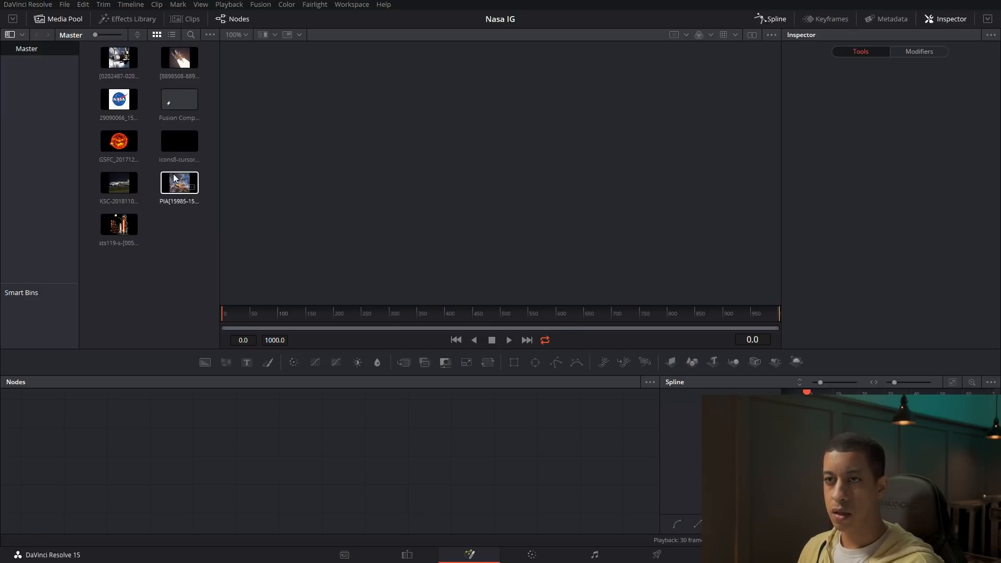
{"action": "left_click", "coordinate": [179, 107]}
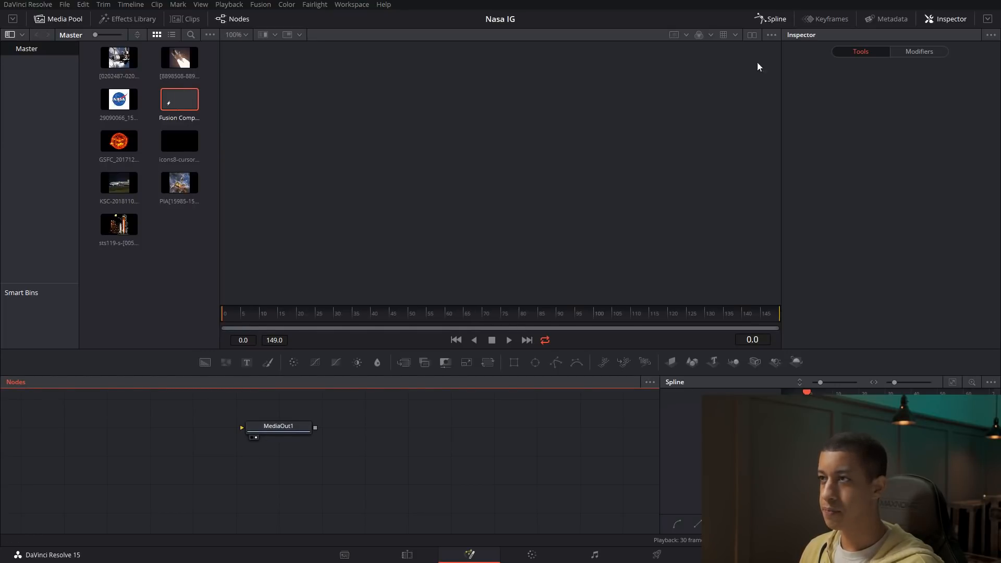
Hide the spline editor and move the MediaOut1 node to the far end of the node graph.
{"action": "left_click", "coordinate": [774, 22]}
{"action": "left_click_drag", "start_coordinate": [276, 434], "coordinate": [909, 432]}
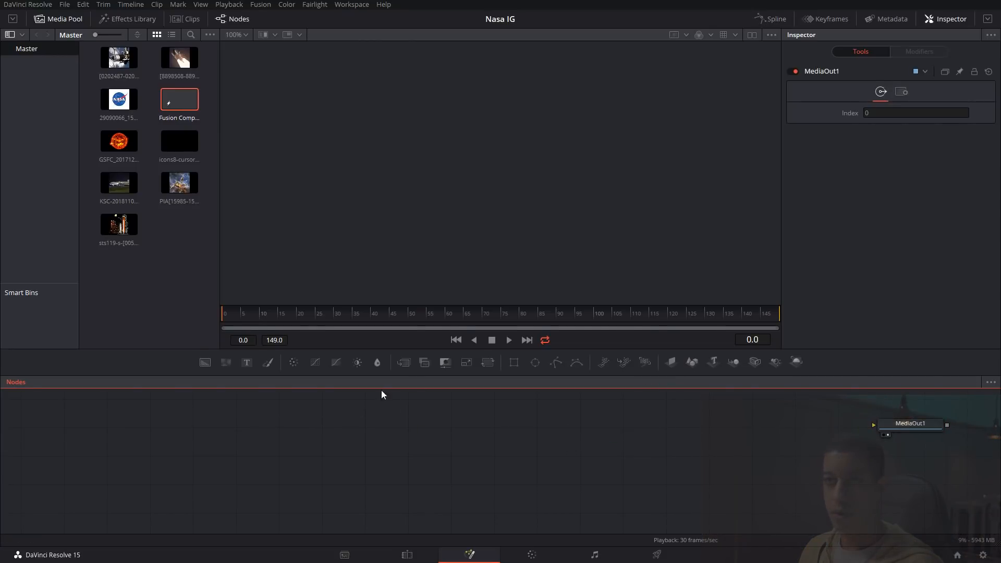
{"action": "left_click", "coordinate": [177, 319]}
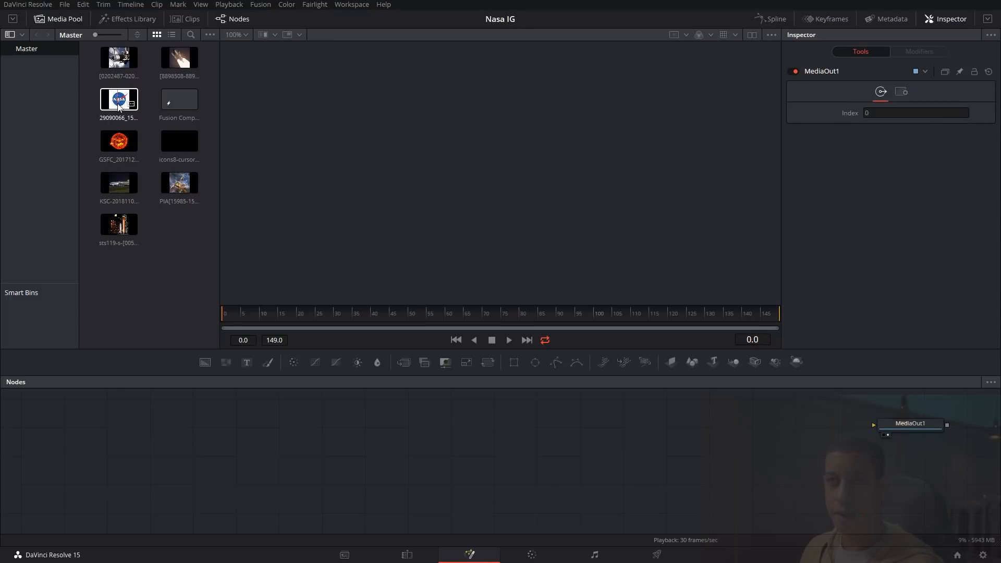
Add the NASA logo image to the node graph and show it in the viewer.
{"action": "left_click_drag", "start_coordinate": [119, 105], "coordinate": [342, 441]}
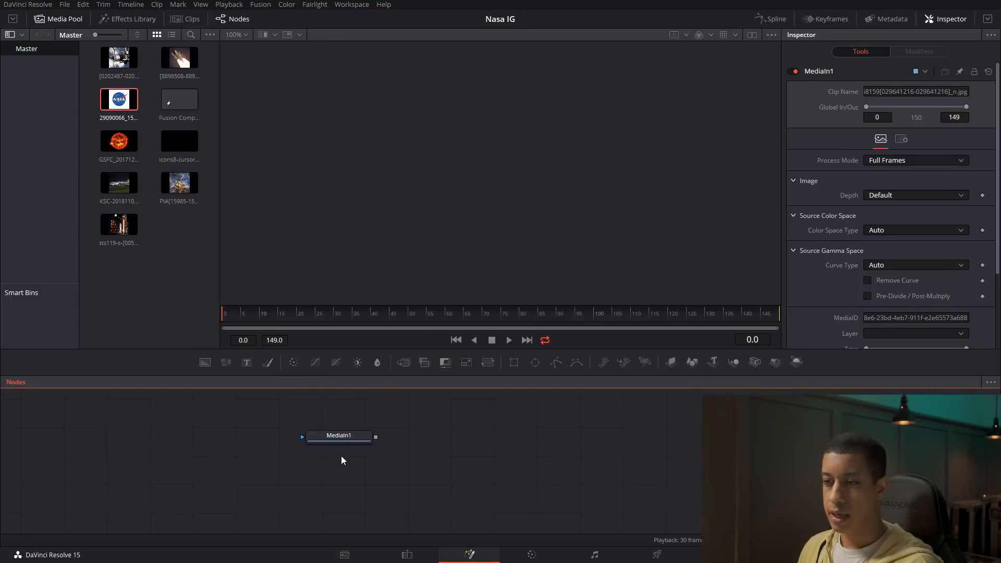
{"action": "key", "text": "1"}
{"action": "scroll", "coordinate": [565, 184], "scroll_direction": "down", "scroll_amount": 1}
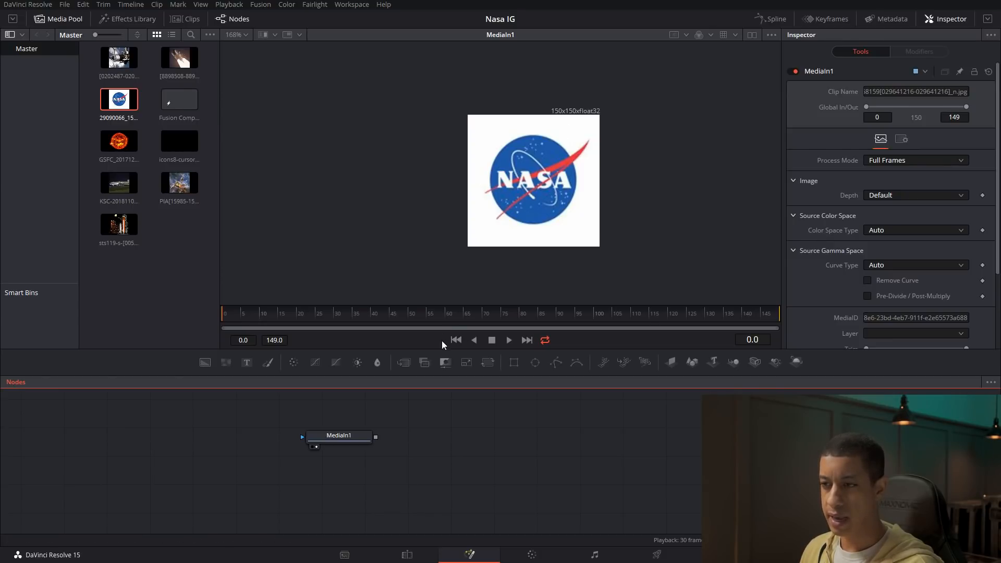
Add a Resize node after MediaIn1 and set the node graph to arrange tools to the grid.
{"action": "left_click_drag", "start_coordinate": [467, 364], "coordinate": [477, 438]}
{"action": "right_click", "coordinate": [575, 437]}
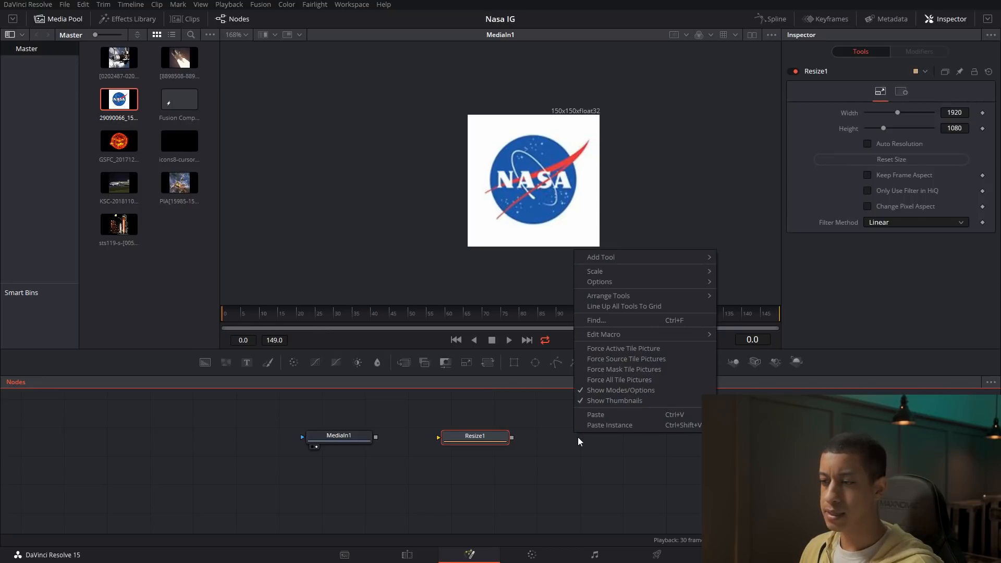
{"action": "mouse_move", "coordinate": [690, 299]}
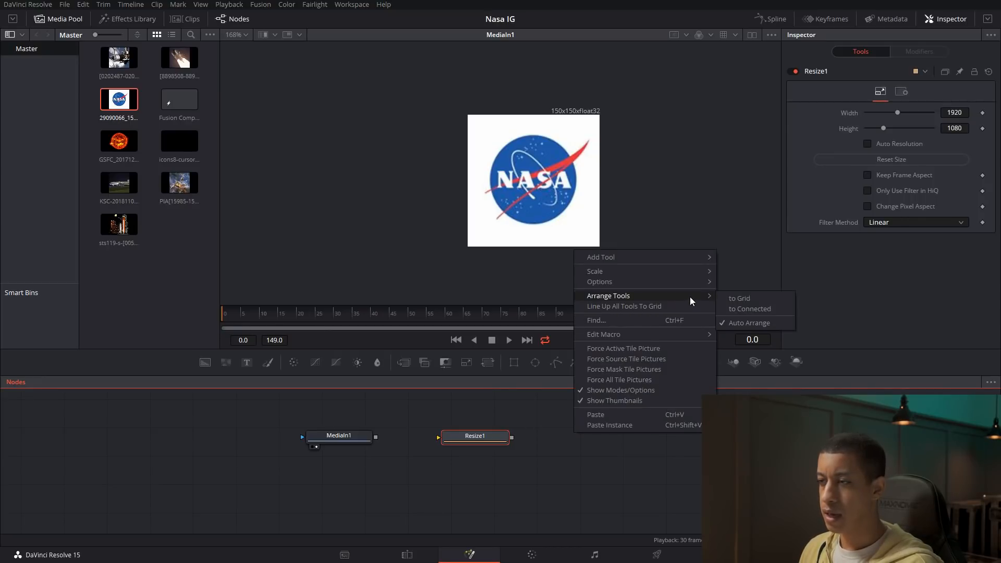
{"action": "left_click", "coordinate": [741, 299]}
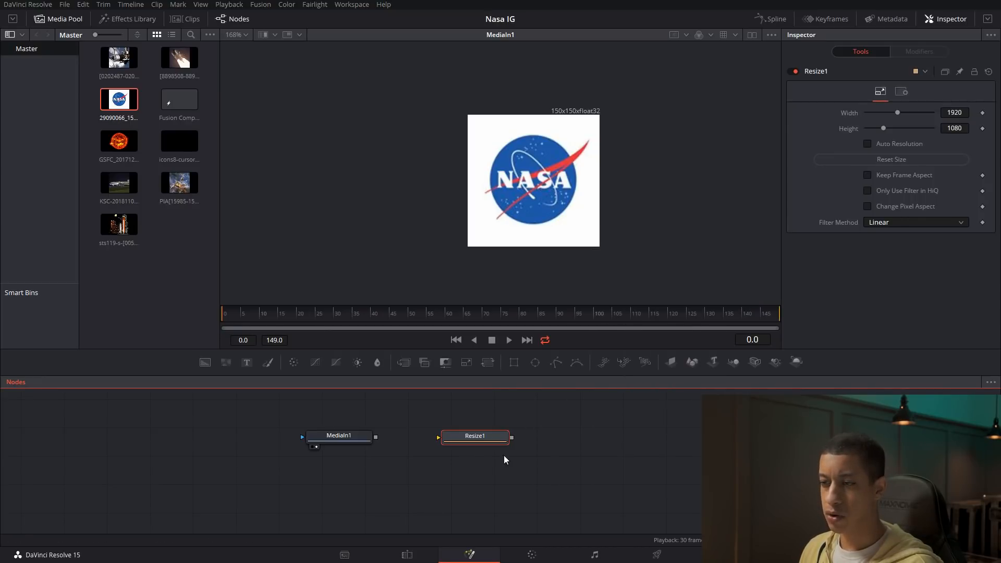
Space out the two nodes, connect MediaIn1's output to Resize1 and show Resize1 in the viewer.
{"action": "left_click", "coordinate": [334, 441]}
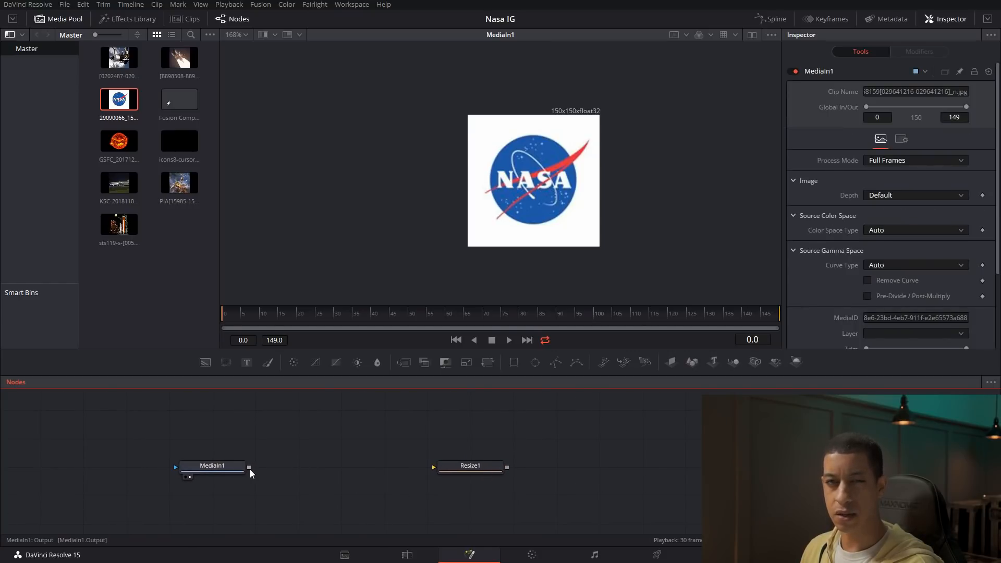
{"action": "left_click_drag", "start_coordinate": [249, 468], "coordinate": [544, 180]}
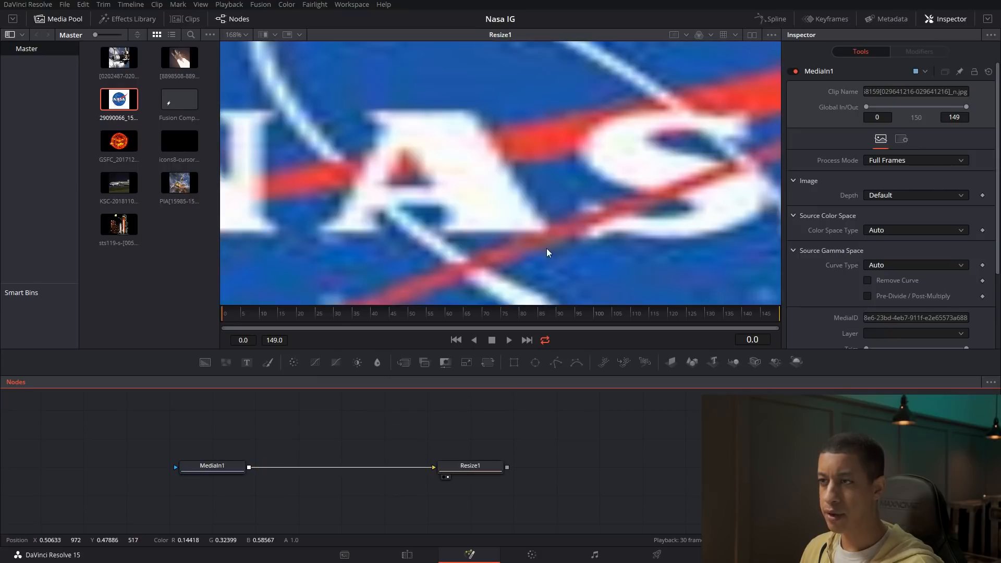
Make Resize1 keep the frame aspect and set its width to 300.
{"action": "left_click", "coordinate": [471, 466]}
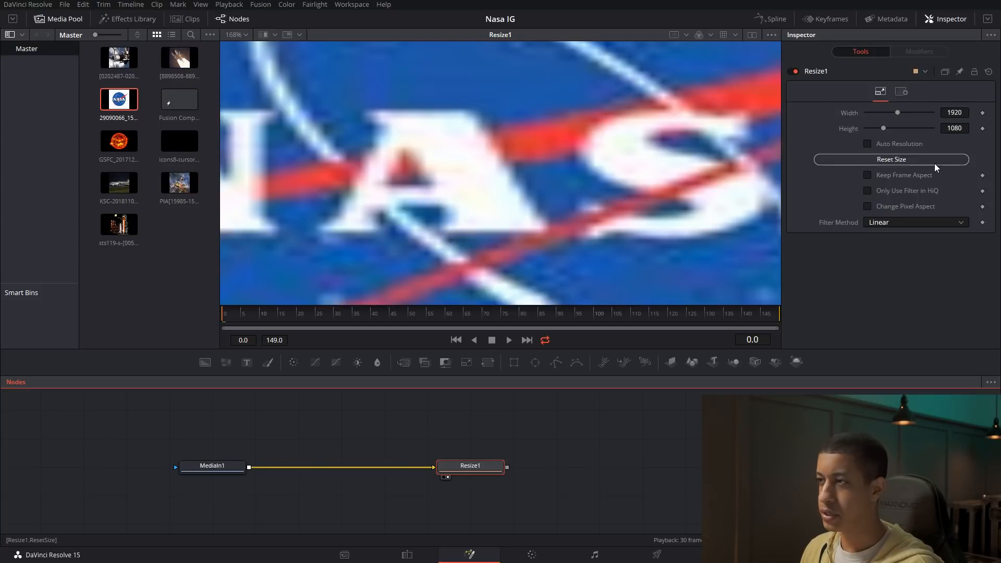
{"action": "left_click", "coordinate": [885, 176]}
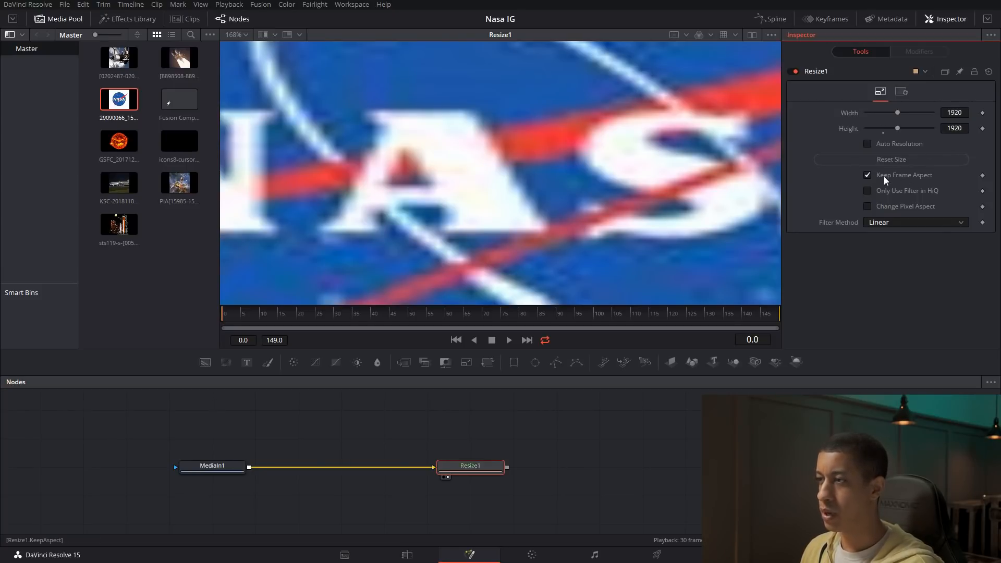
{"action": "double_click", "coordinate": [966, 114]}
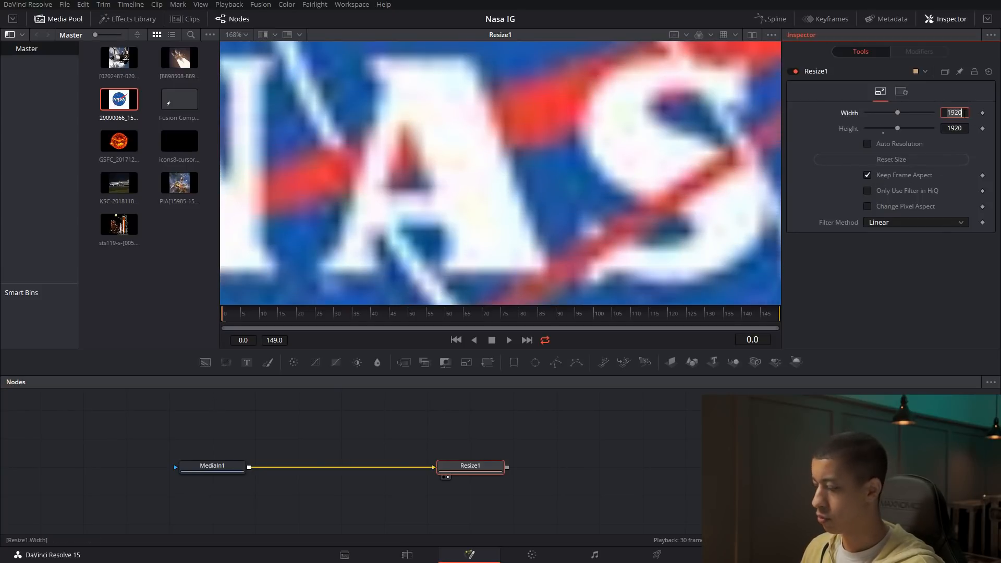
{"action": "type", "text": "300"}
{"action": "key", "text": "Return"}
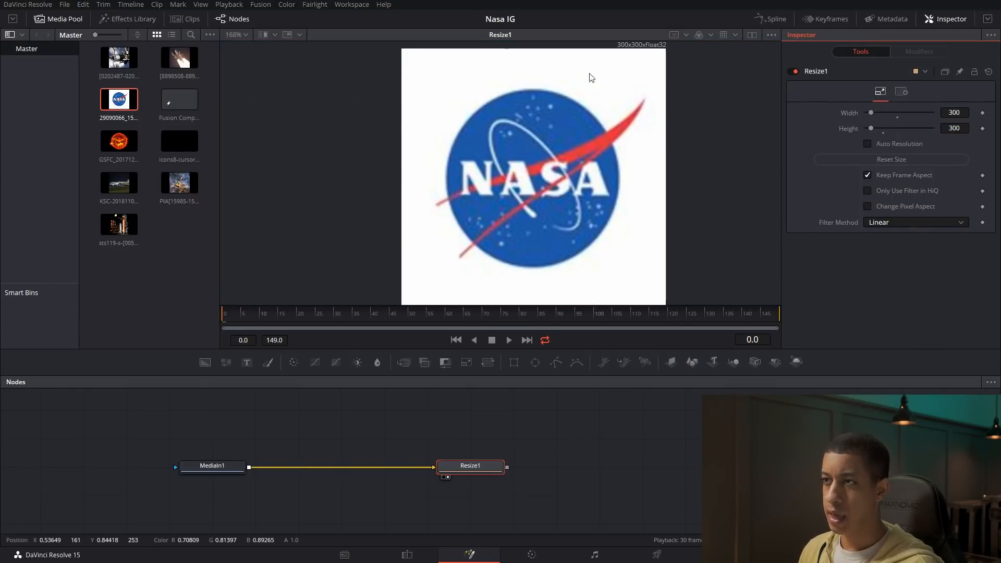
Move MediaIn1 closer to Resize1, add a Background node, show it in the viewer and set its alpha to 0.
{"action": "left_click_drag", "start_coordinate": [209, 467], "coordinate": [251, 467]}
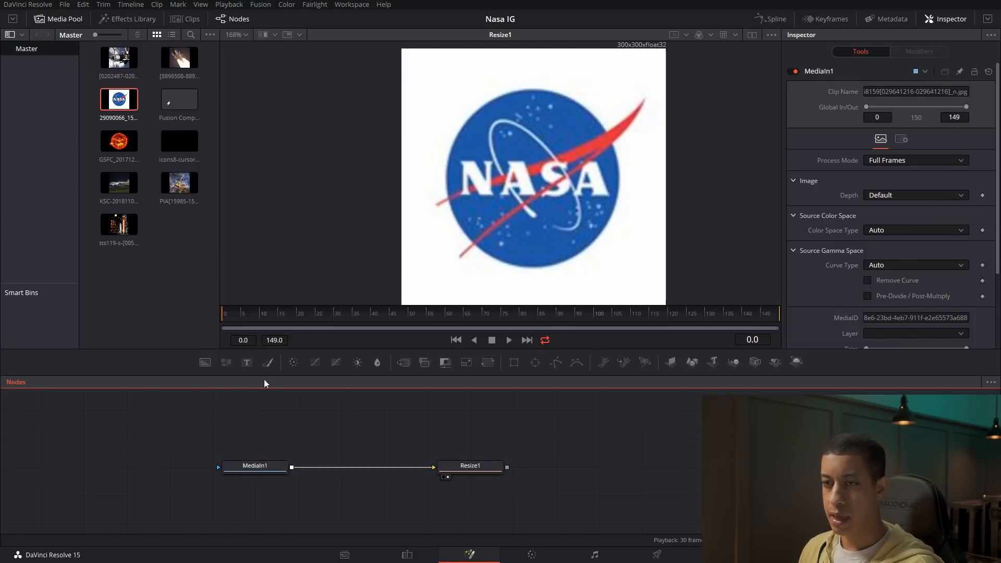
{"action": "left_click_drag", "start_coordinate": [205, 362], "coordinate": [570, 418]}
{"action": "key", "text": "1"}
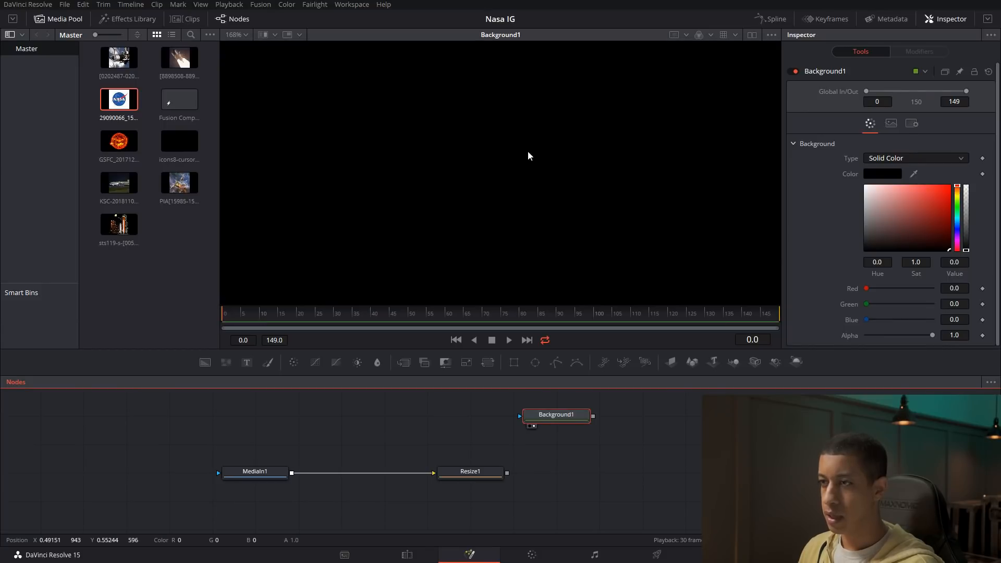
{"action": "left_click_drag", "start_coordinate": [933, 335], "coordinate": [832, 343]}
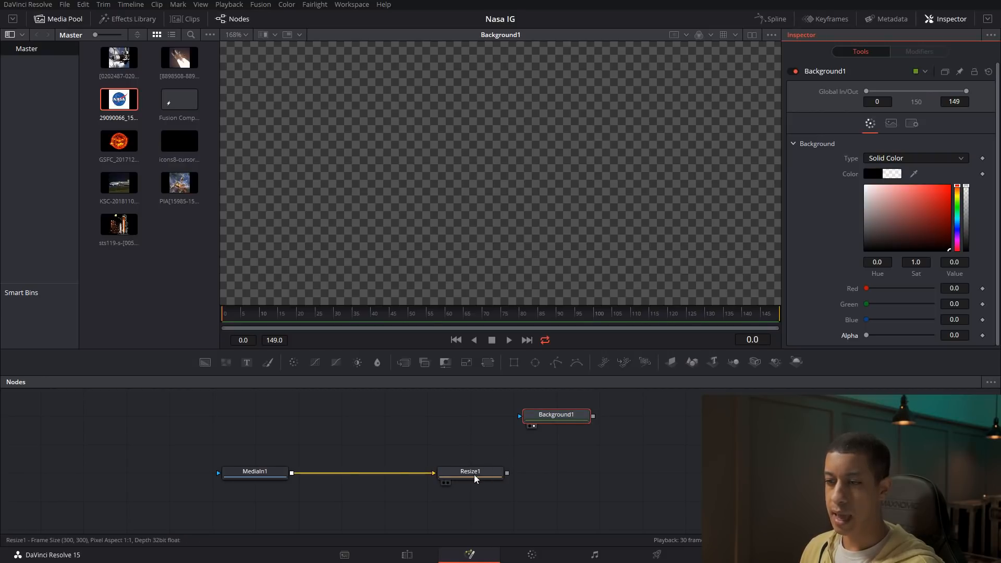
Merge Resize1 over Background1, show the Merge1 result fitted in the viewer, and space the Background1 and Merge1 nodes away from Resize1.
{"action": "left_click_drag", "start_coordinate": [508, 473], "coordinate": [593, 416]}
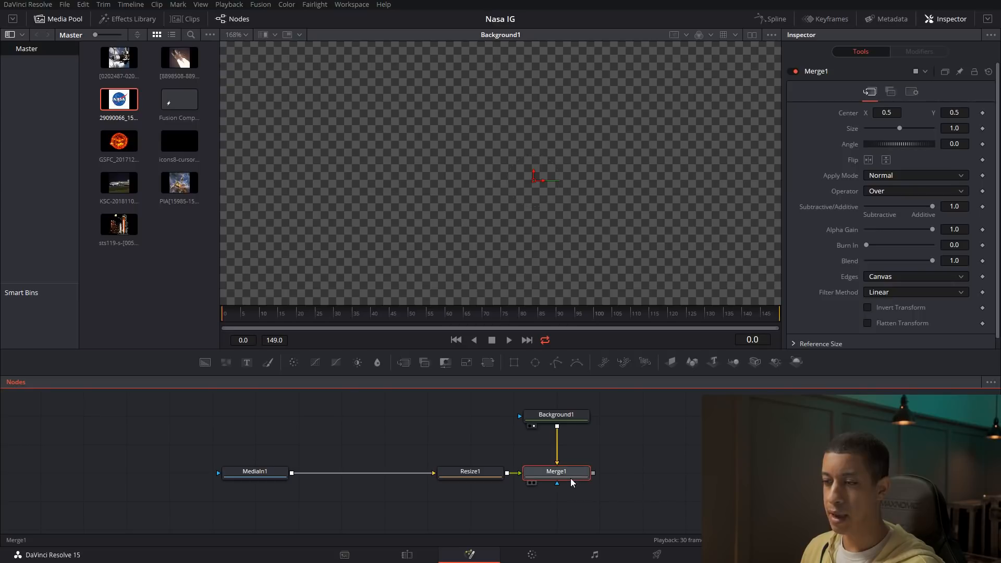
{"action": "left_click_drag", "start_coordinate": [571, 479], "coordinate": [559, 245]}
{"action": "left_click_drag", "start_coordinate": [615, 405], "coordinate": [650, 467]}
{"action": "left_click", "coordinate": [650, 467]}
{"action": "left_click", "coordinate": [246, 36]}
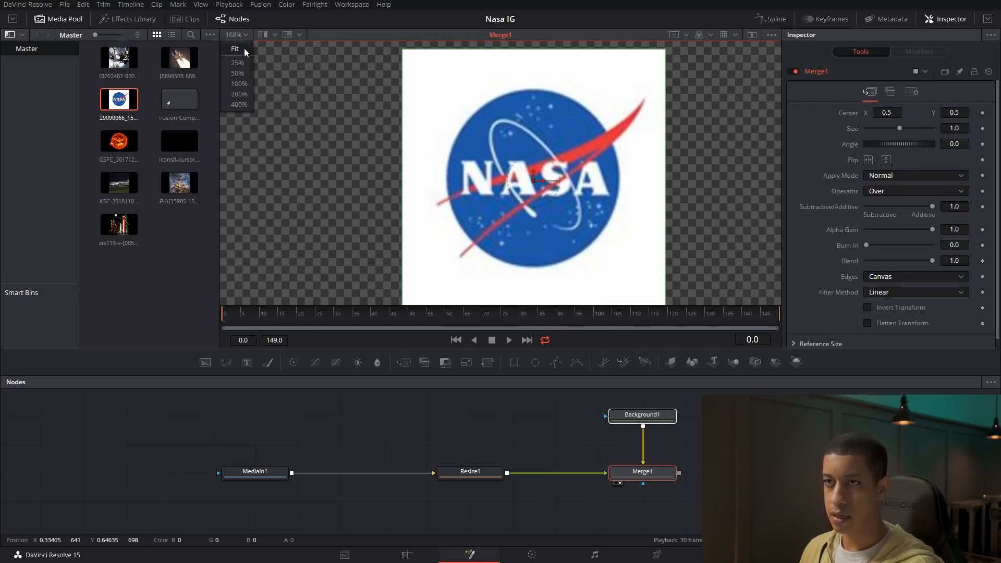
{"action": "left_click", "coordinate": [242, 48]}
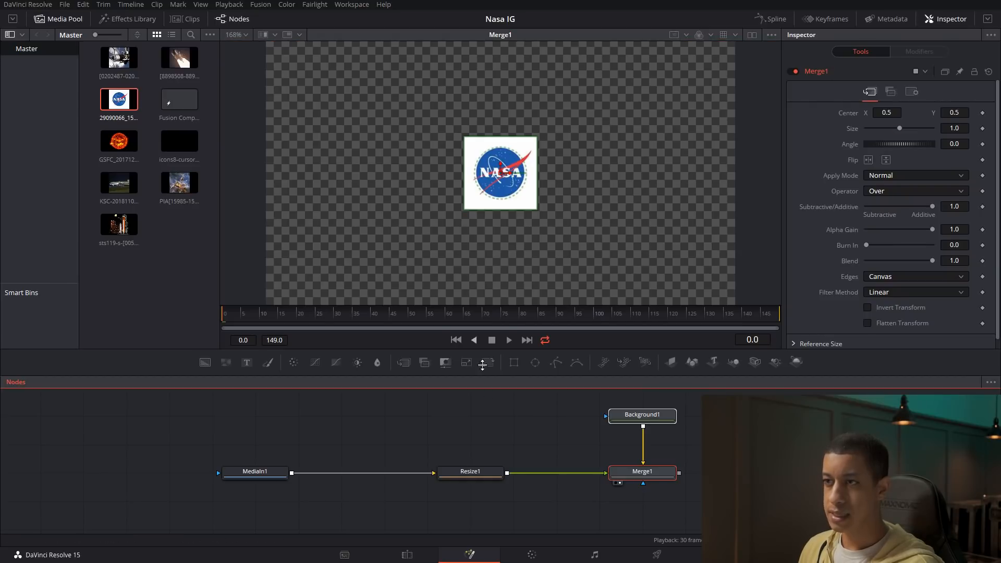
Shift MediaIn1 and Resize1 away from Merge1, then add an Ellipse mask node and connect it to MediaIn1's mask input.
{"action": "left_click_drag", "start_coordinate": [253, 447], "coordinate": [420, 476]}
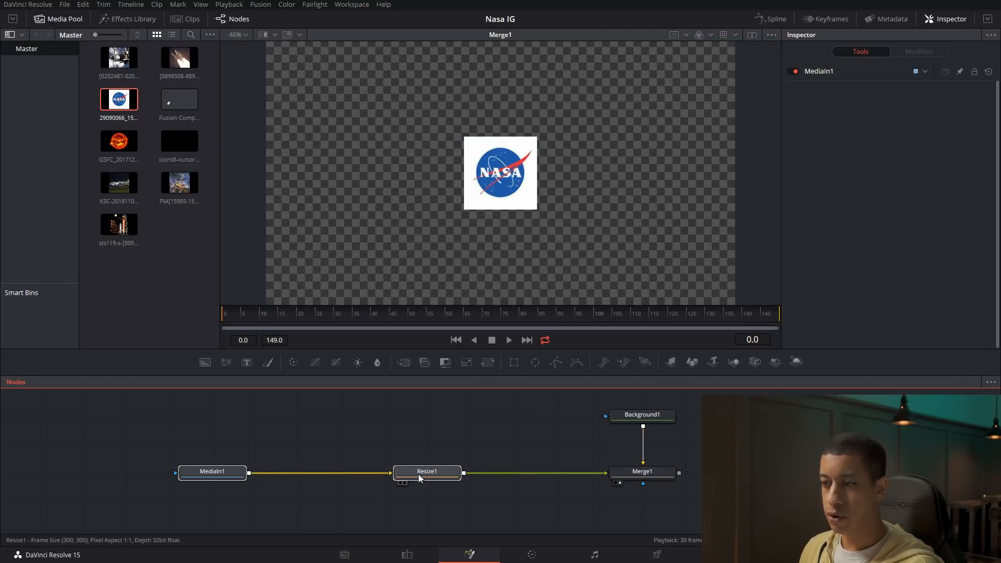
{"action": "left_click", "coordinate": [497, 456]}
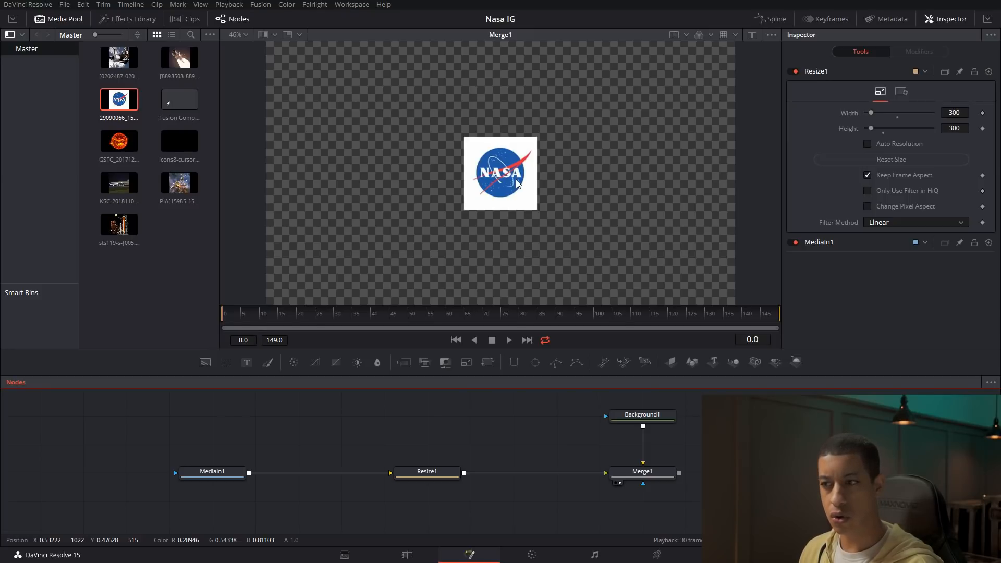
{"action": "left_click_drag", "start_coordinate": [535, 363], "coordinate": [99, 466]}
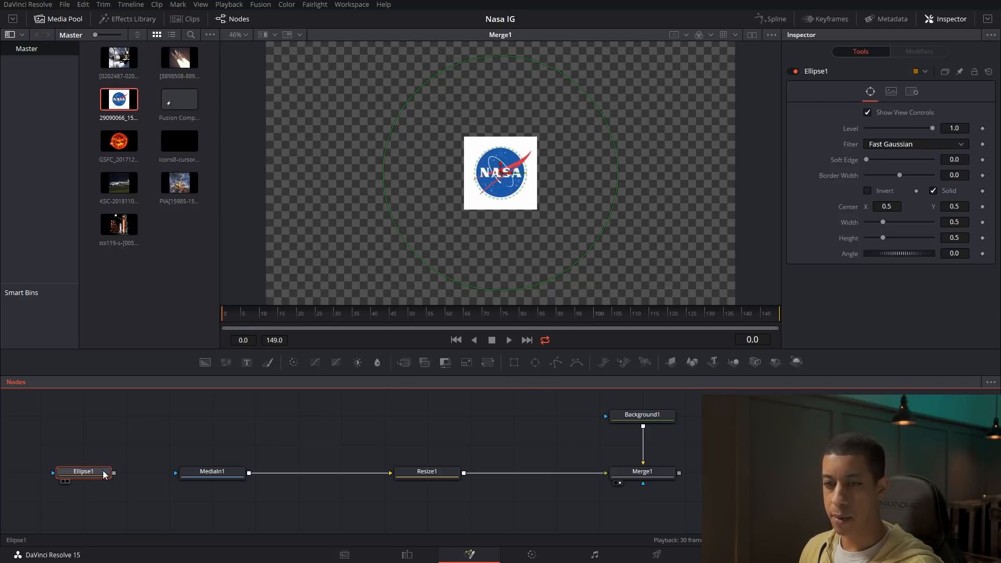
{"action": "left_click_drag", "start_coordinate": [114, 473], "coordinate": [178, 475]}
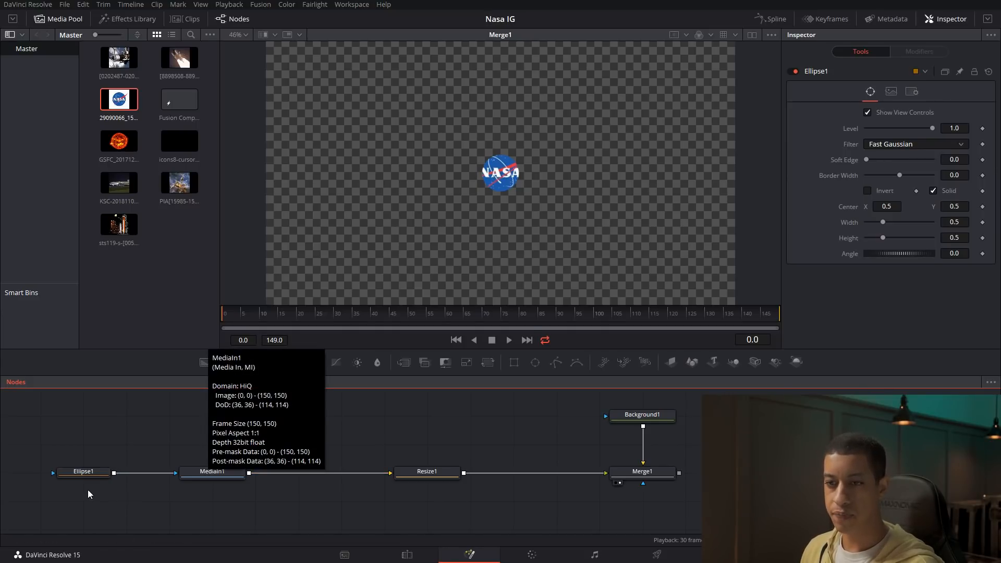
Set the Ellipse1 mask's width and height to 1.
{"action": "left_click", "coordinate": [84, 471]}
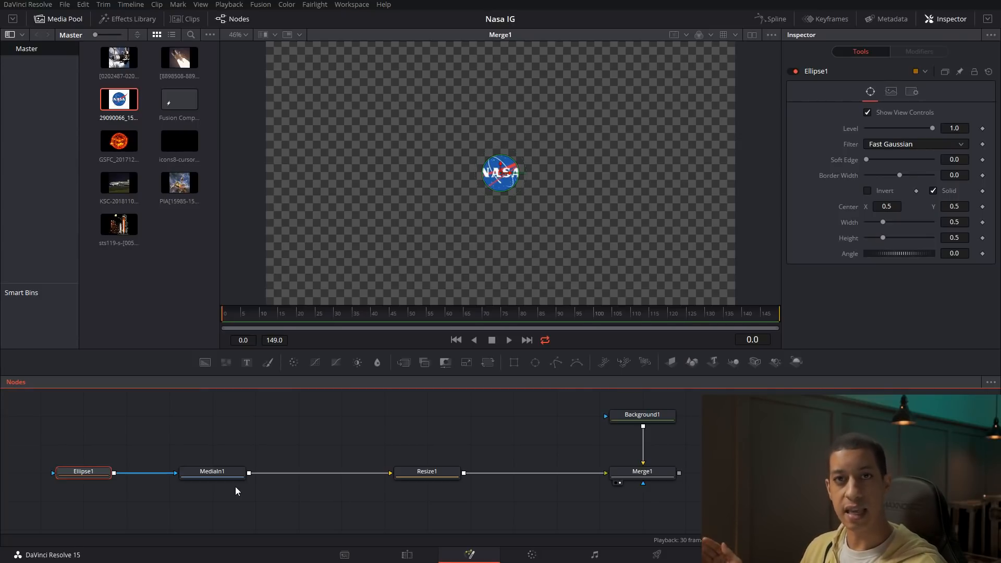
{"action": "double_click", "coordinate": [958, 222]}
{"action": "type", "text": "1"}
{"action": "key", "text": "Tab"}
{"action": "type", "text": "1"}
{"action": "left_click", "coordinate": [960, 311]}
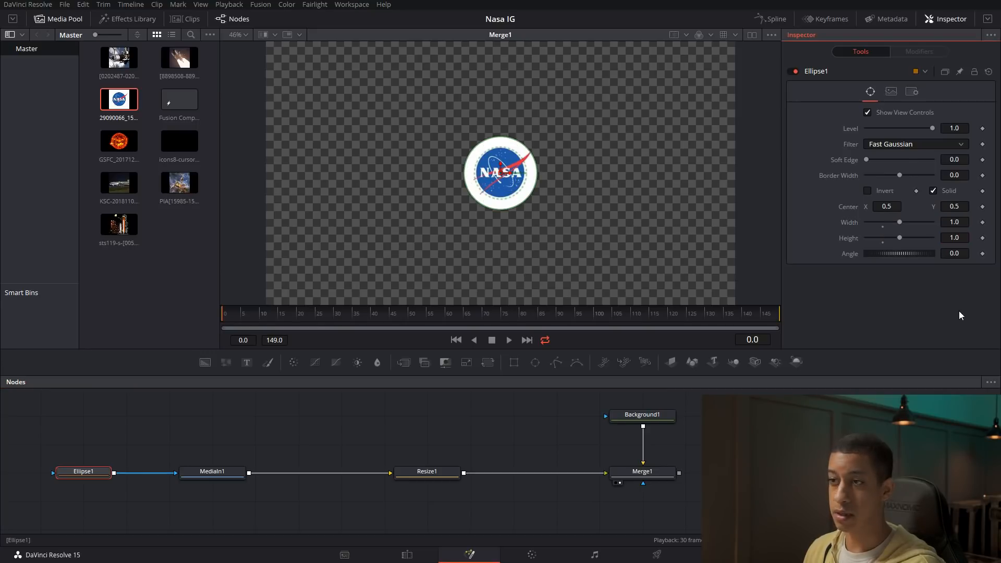
{"action": "left_click", "coordinate": [426, 432]}
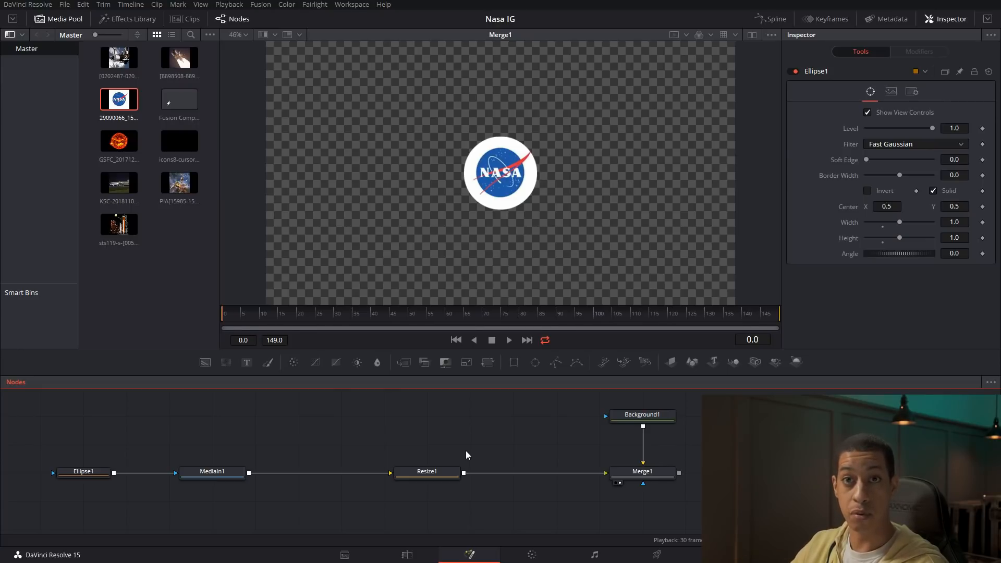
Change Background1's solid color to white.
{"action": "left_click", "coordinate": [662, 416]}
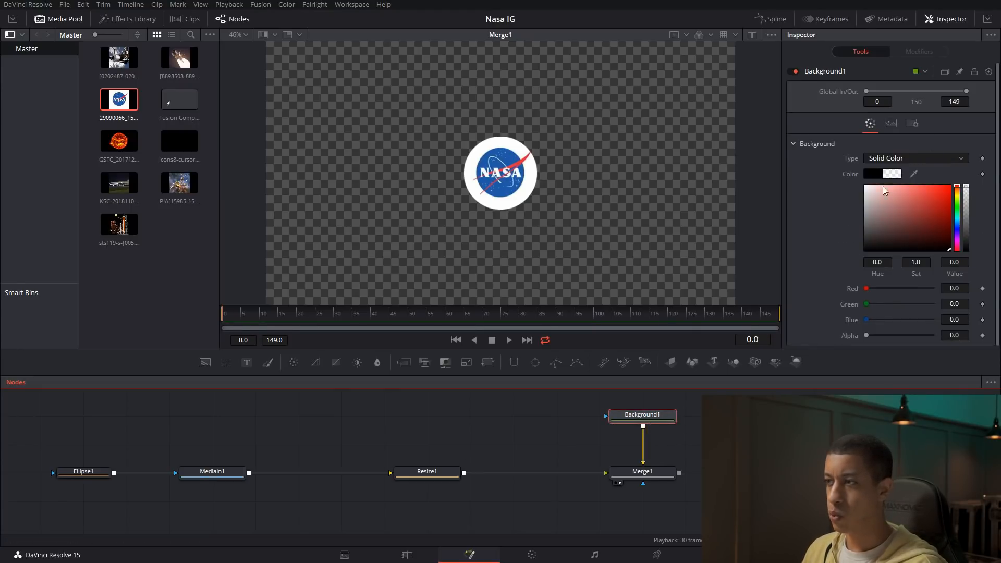
{"action": "left_click_drag", "start_coordinate": [884, 186], "coordinate": [815, 171]}
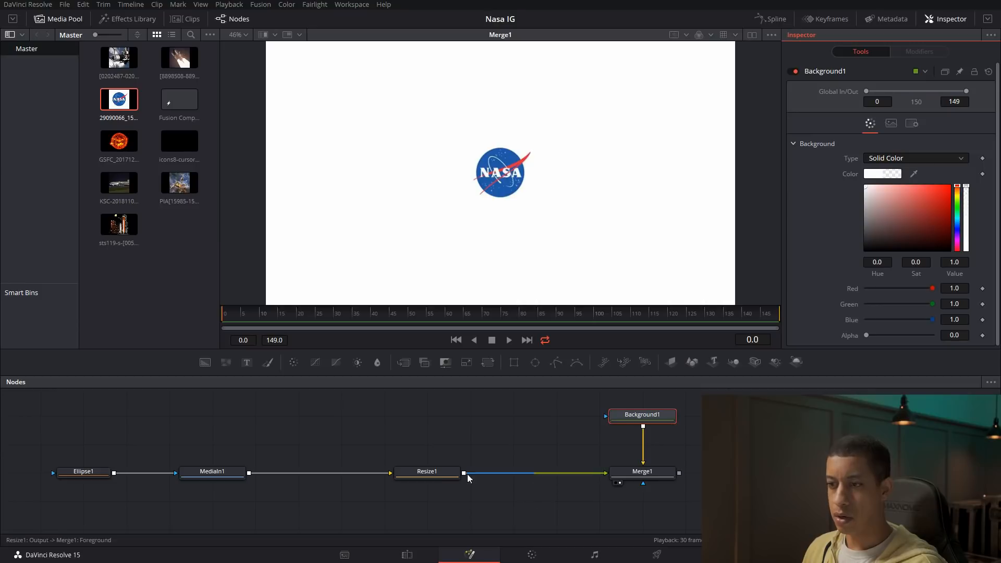
Rotate the logo in Merge1 to about 54.8 degrees and scale its size to about 0.78.
{"action": "left_click", "coordinate": [628, 473]}
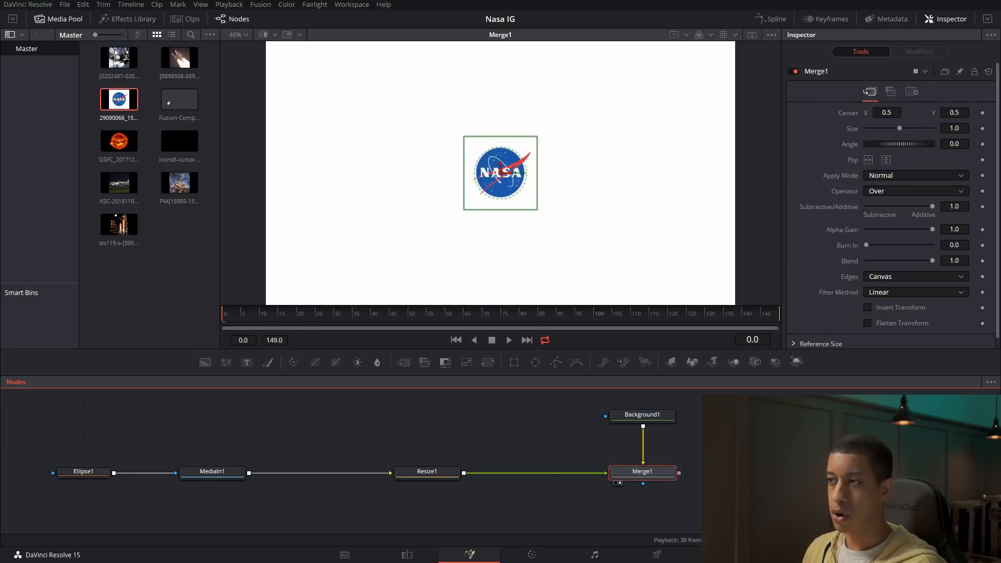
{"action": "mouse_move", "coordinate": [885, 146]}
{"action": "left_mouse_down"}
{"action": "mouse_move", "coordinate": [913, 146]}
{"action": "mouse_move", "coordinate": [892, 129]}
{"action": "left_mouse_up"}
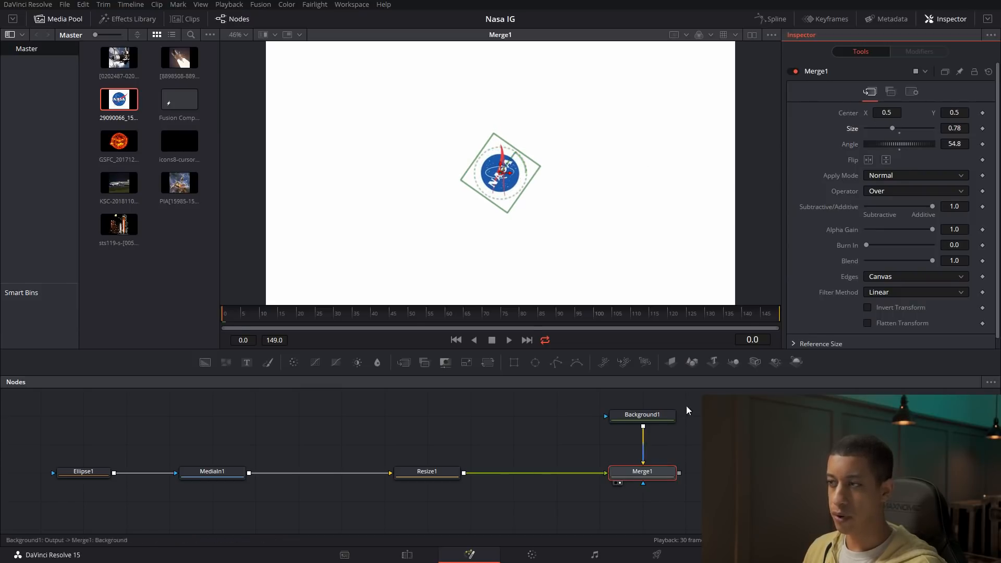
Reset Merge1's angle to 0 and its size to 1.
{"action": "left_click", "coordinate": [900, 149]}
{"action": "left_click", "coordinate": [900, 133]}
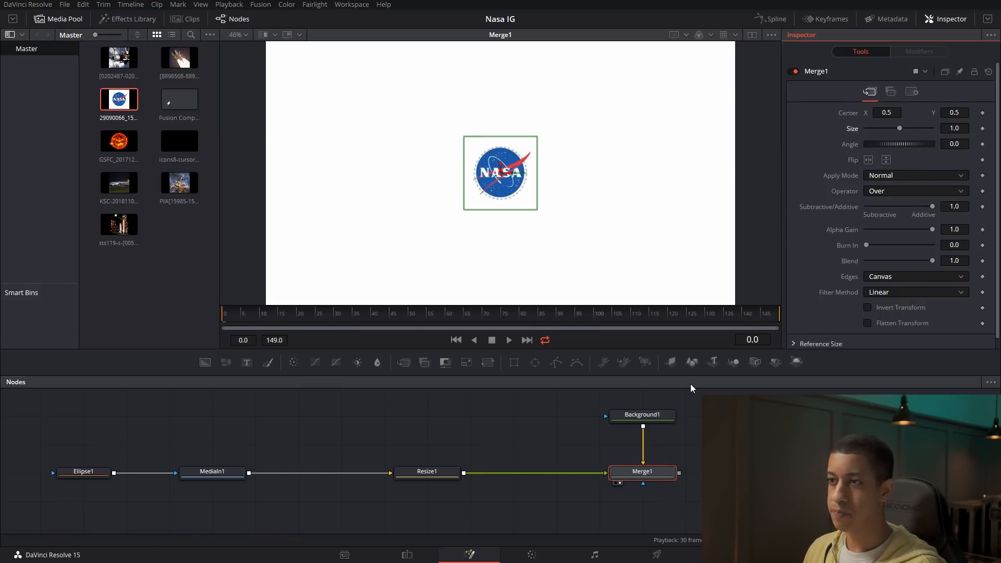
Keyframe Merge1's size at frame 0 with a value of 0.
{"action": "left_click", "coordinate": [238, 318]}
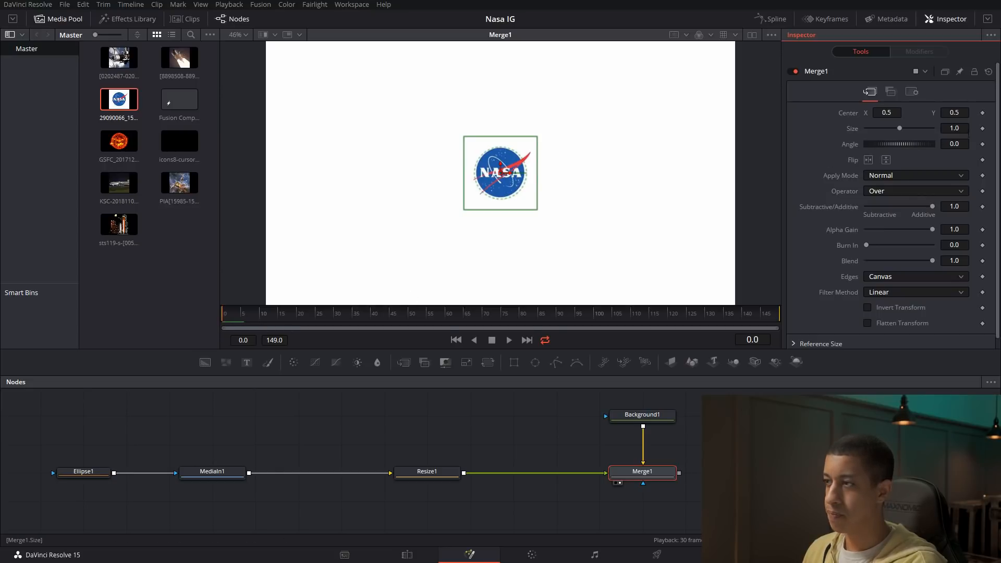
{"action": "left_click", "coordinate": [983, 129]}
{"action": "left_click_drag", "start_coordinate": [900, 129], "coordinate": [851, 131]}
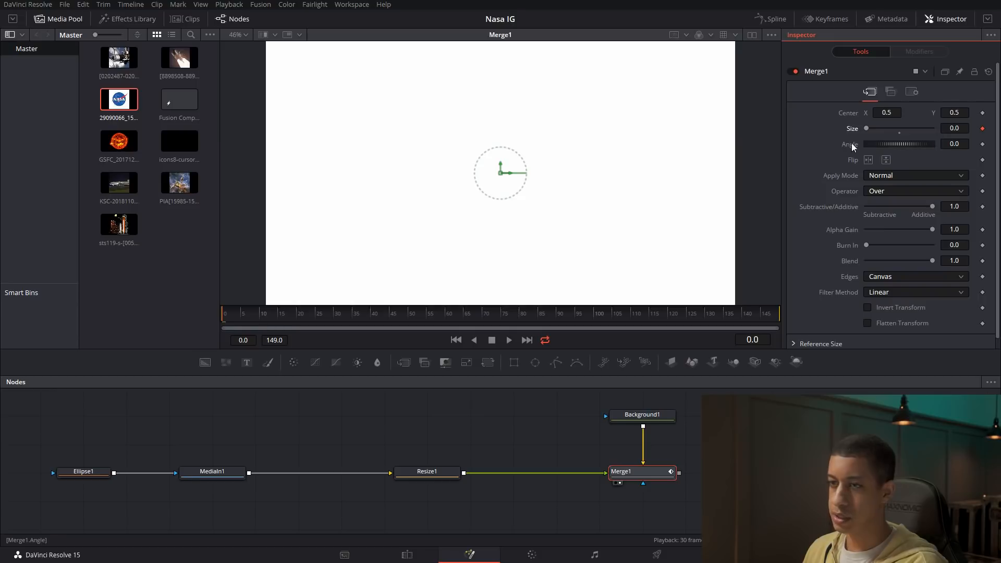
Add a size keyframe of 1.1 to Merge1 at frame 15.
{"action": "left_click", "coordinate": [275, 315]}
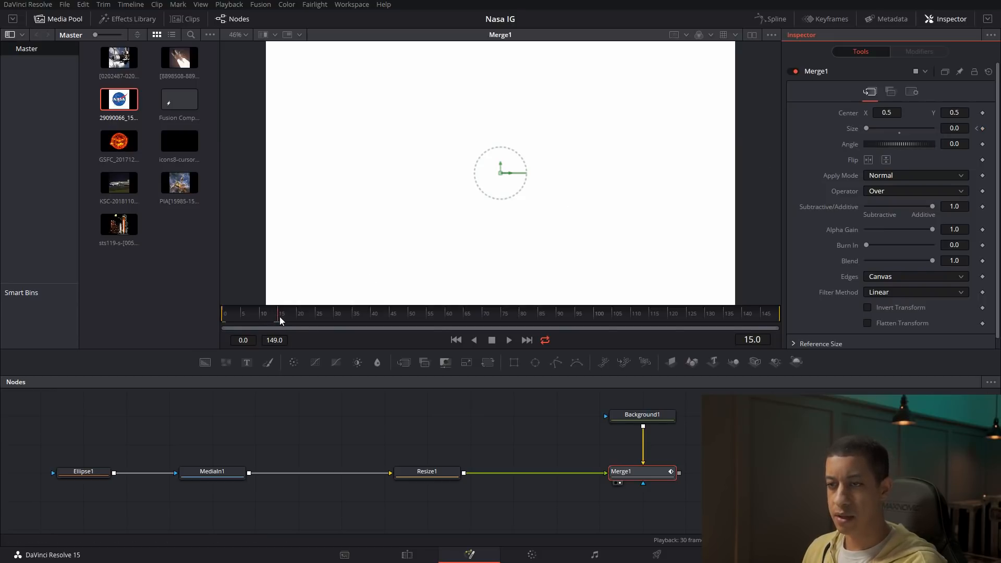
{"action": "left_click", "coordinate": [955, 129]}
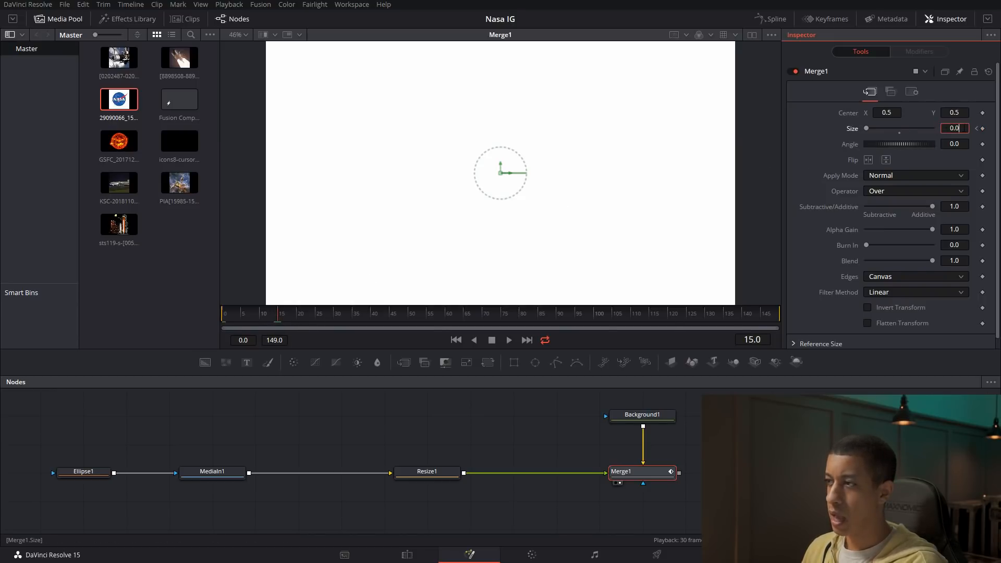
{"action": "type", "text": "1.1"}
{"action": "key", "text": "Tab"}
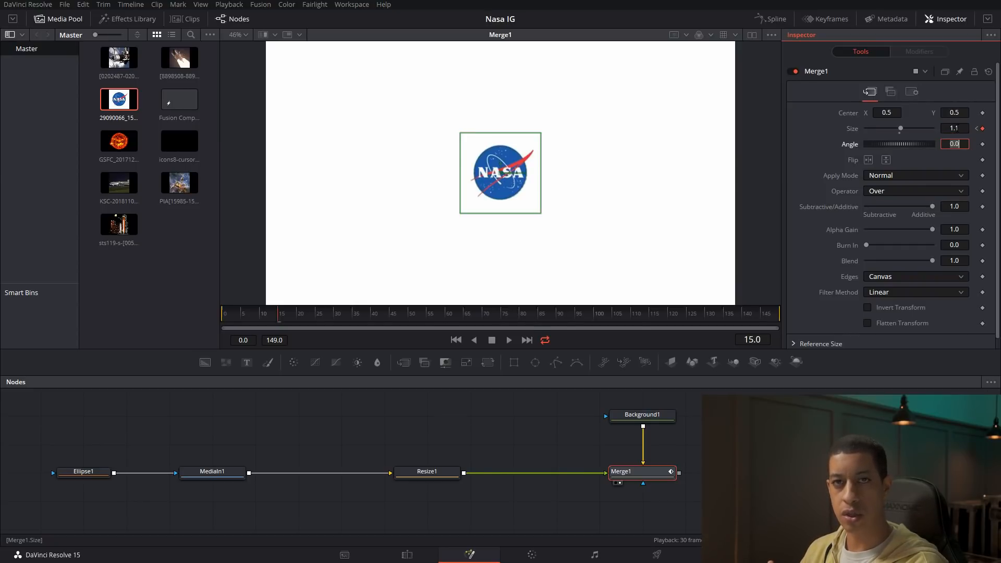
Add a size keyframe of 1.0 to Merge1 at frame 25.
{"action": "left_click", "coordinate": [317, 316]}
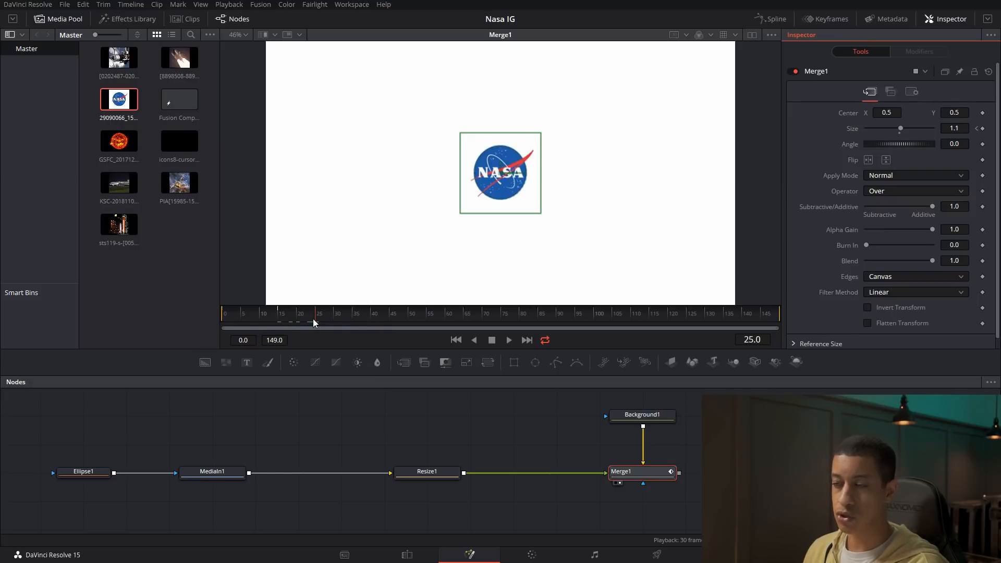
{"action": "double_click", "coordinate": [903, 134]}
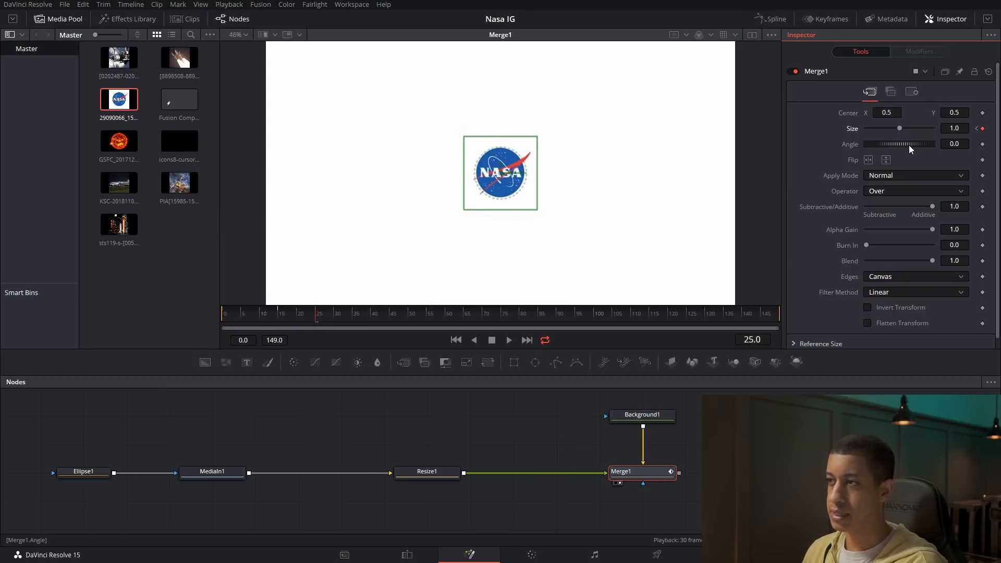
{"action": "mouse_move", "coordinate": [317, 314]}
{"action": "left_mouse_down"}
{"action": "mouse_move", "coordinate": [211, 319]}
{"action": "mouse_move", "coordinate": [315, 320]}
{"action": "left_mouse_up"}
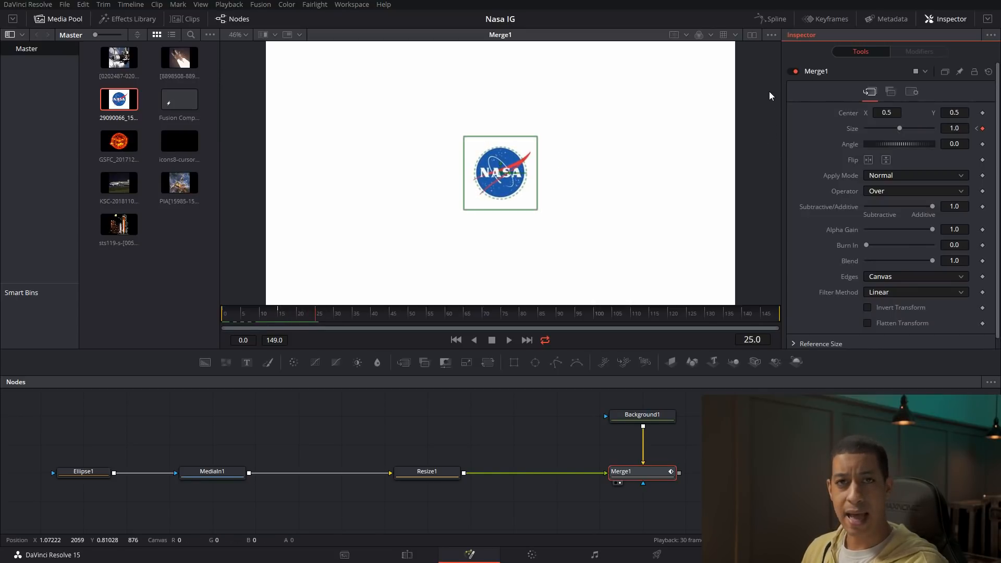
Show Merge1's Size curve in the Spline editor and smooth all three of its keyframes.
{"action": "left_click", "coordinate": [777, 20]}
{"action": "left_click", "coordinate": [703, 422]}
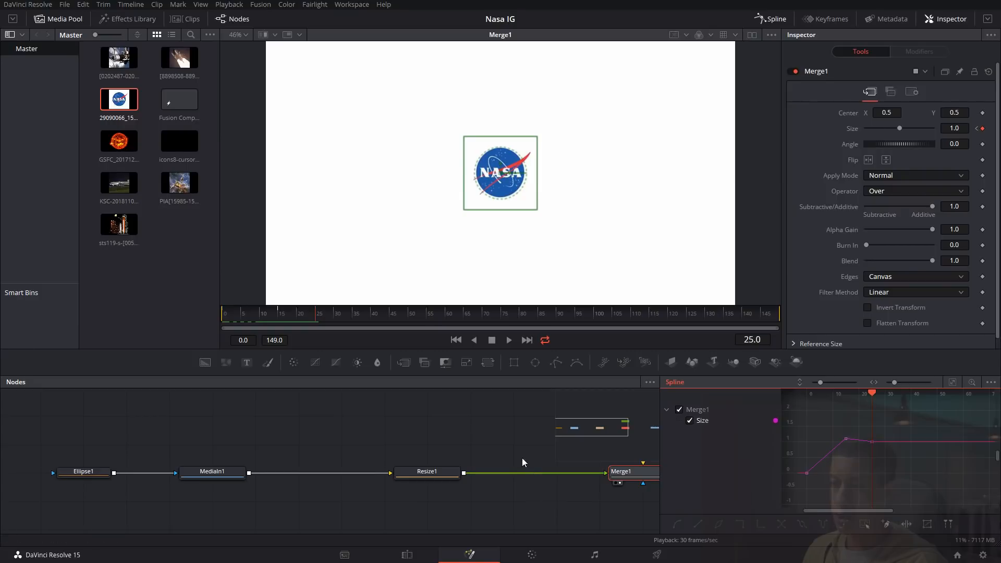
{"action": "left_click_drag", "start_coordinate": [523, 460], "coordinate": [348, 443]}
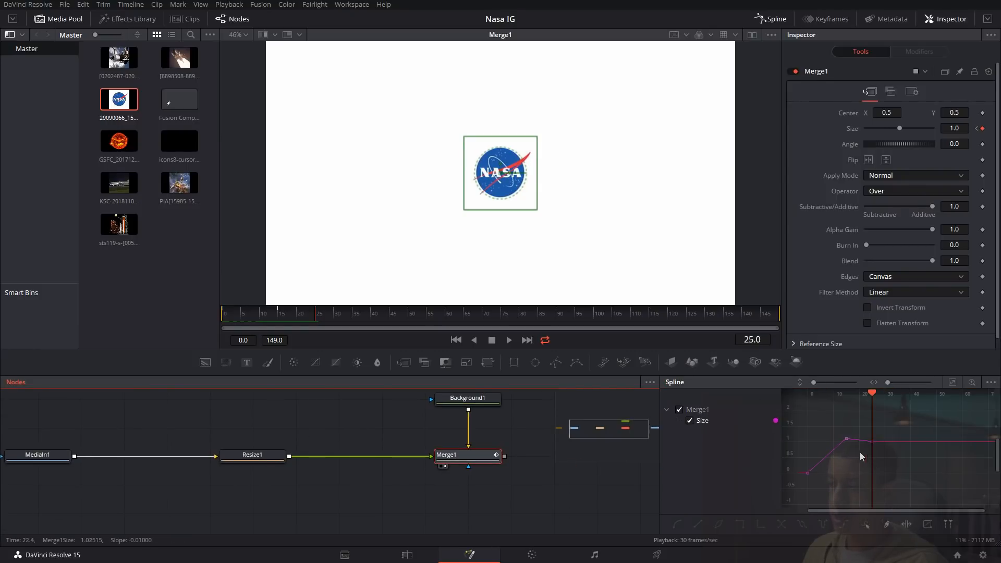
{"action": "left_click_drag", "start_coordinate": [903, 412], "coordinate": [800, 496]}
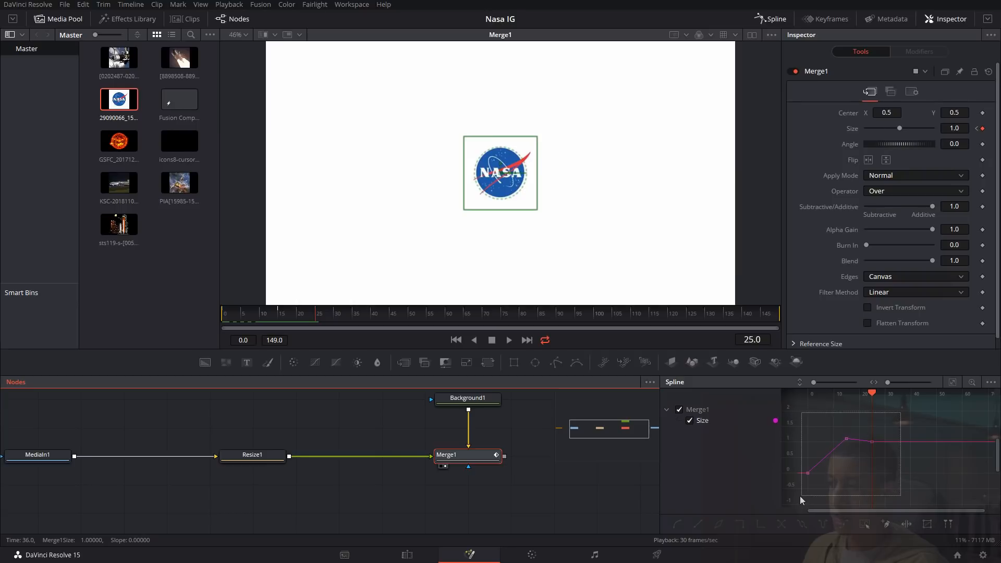
{"action": "key", "text": "s"}
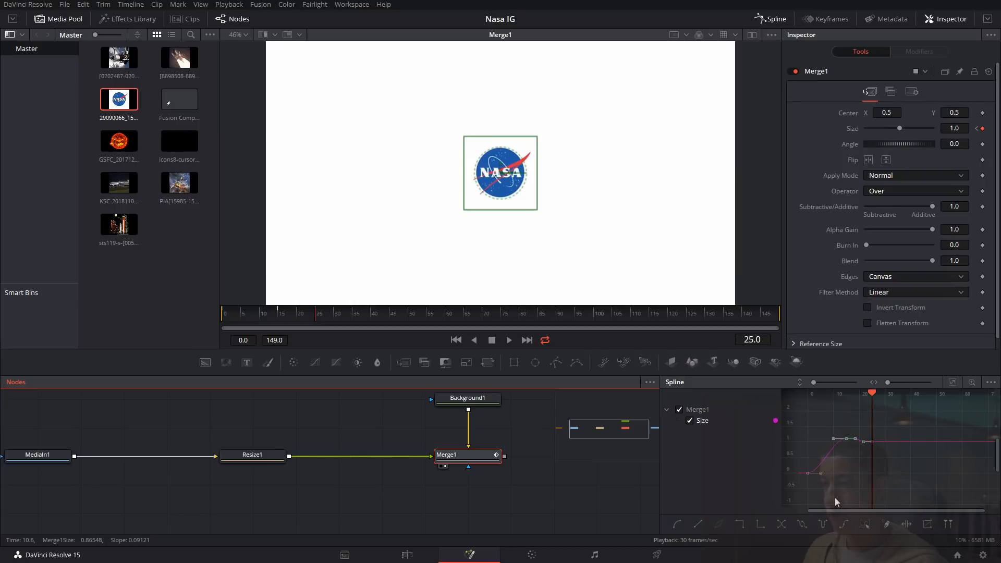
Play the logo's scale animation from the first frame to check its easing.
{"action": "left_click", "coordinate": [561, 505]}
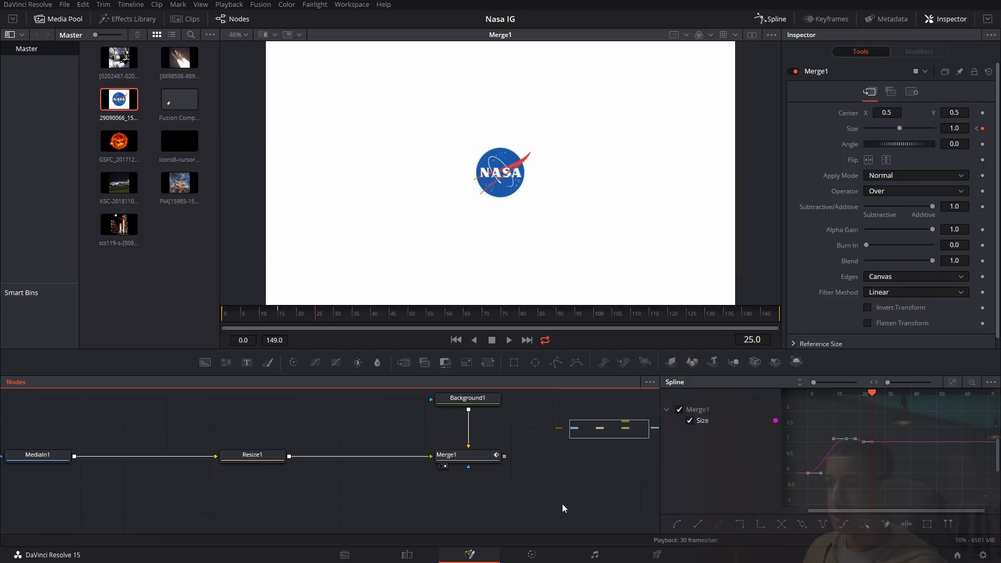
{"action": "left_click_drag", "start_coordinate": [265, 317], "coordinate": [195, 315]}
{"action": "key", "text": "space"}
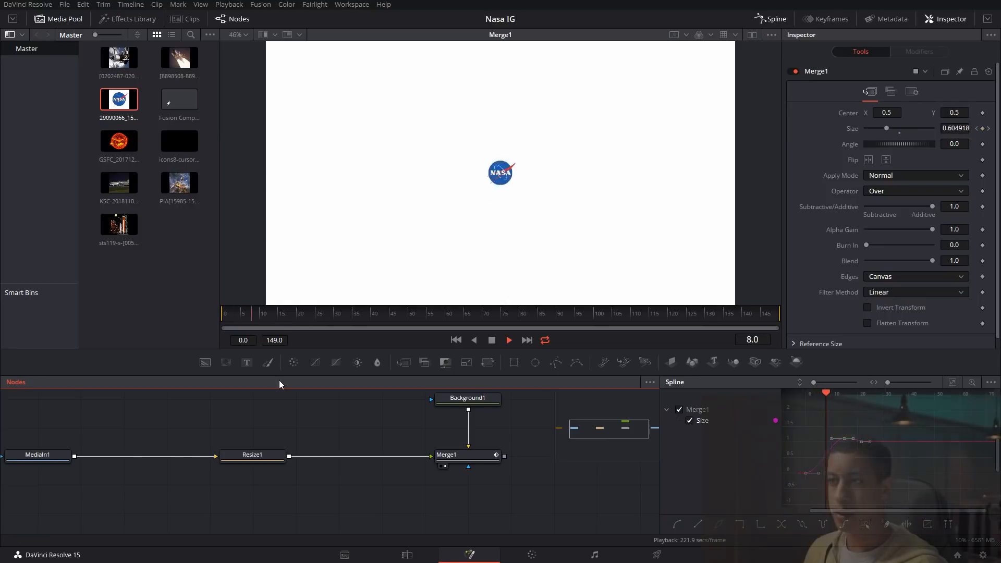
{"action": "key", "text": "space"}
Add a second Background node below Resize1 and show it in the viewer.
{"action": "left_click_drag", "start_coordinate": [448, 495], "coordinate": [499, 499]}
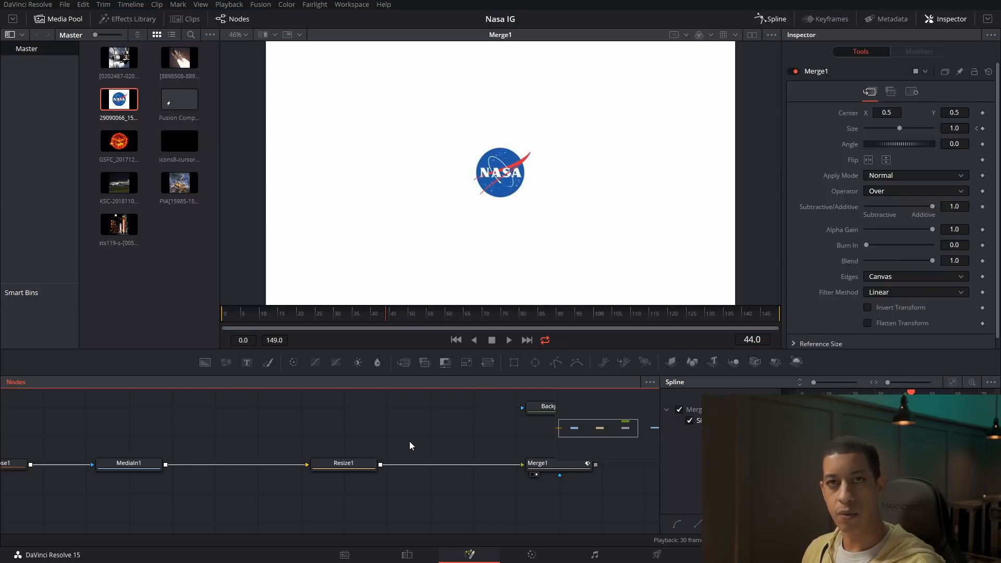
{"action": "left_click_drag", "start_coordinate": [440, 439], "coordinate": [422, 422]}
{"action": "left_click_drag", "start_coordinate": [208, 368], "coordinate": [325, 496]}
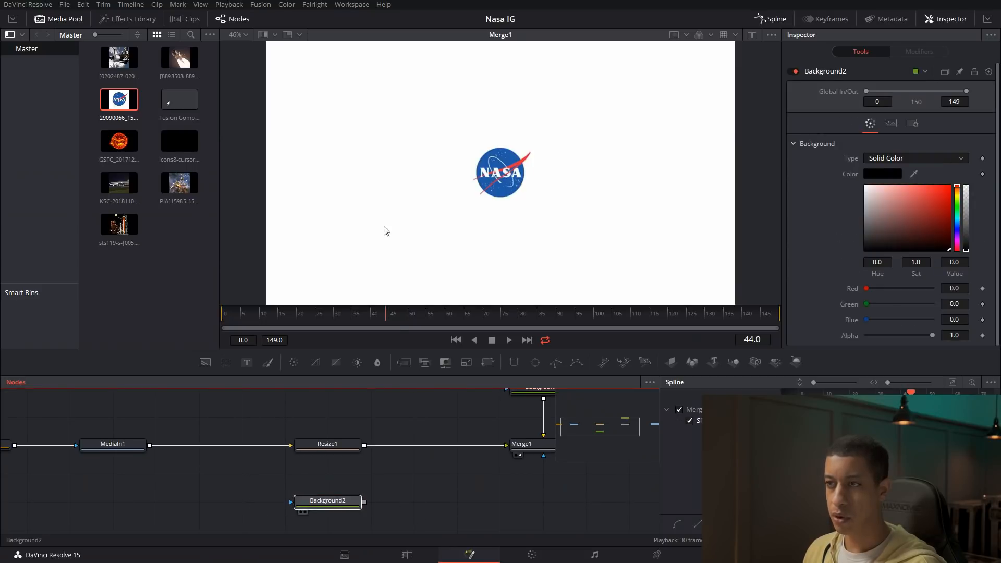
{"action": "key", "text": "1"}
{"action": "scroll", "coordinate": [433, 468], "scroll_direction": "down", "scroll_amount": 1}
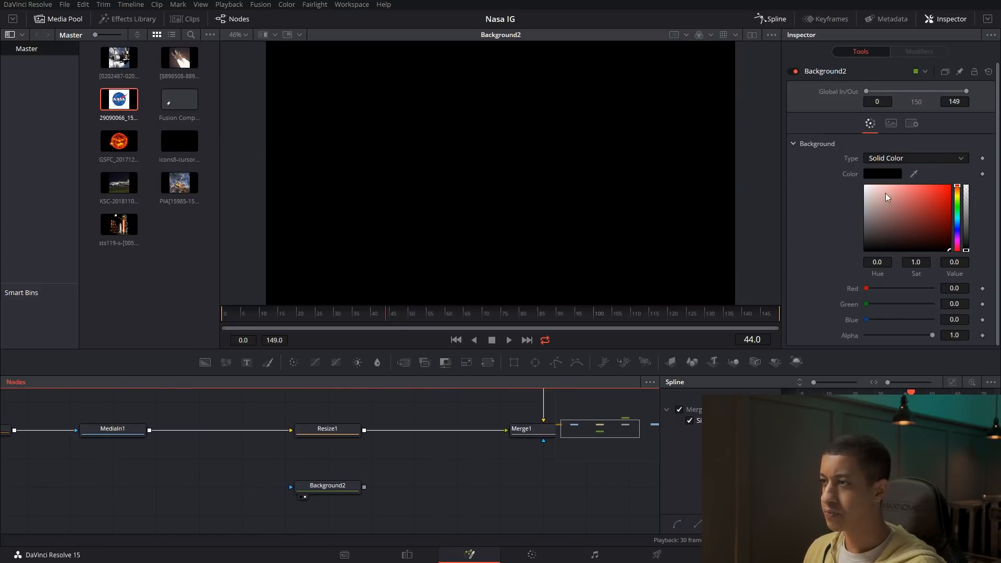
Set Background2's image width and height to 320 each.
{"action": "left_click", "coordinate": [893, 125]}
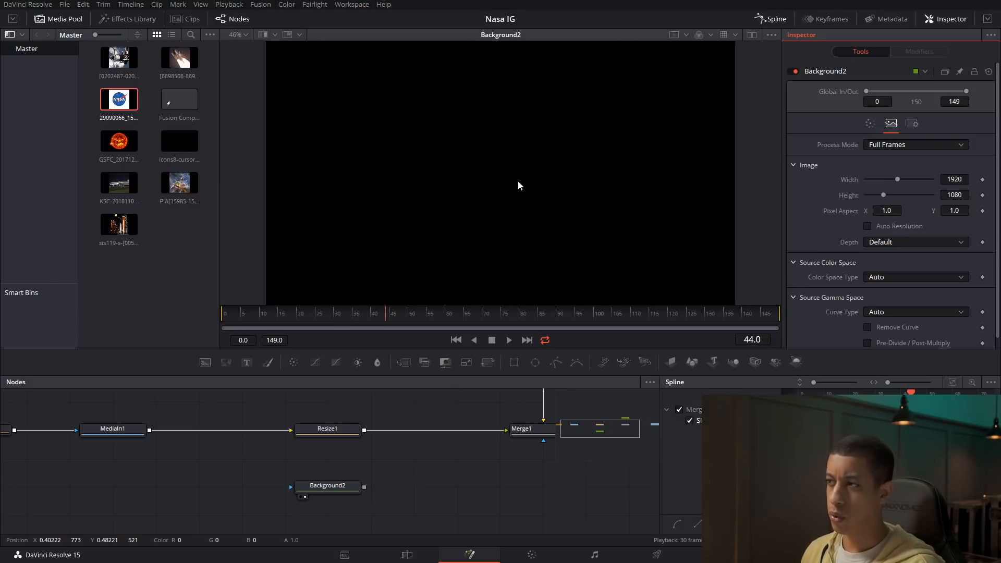
{"action": "left_click", "coordinate": [956, 179]}
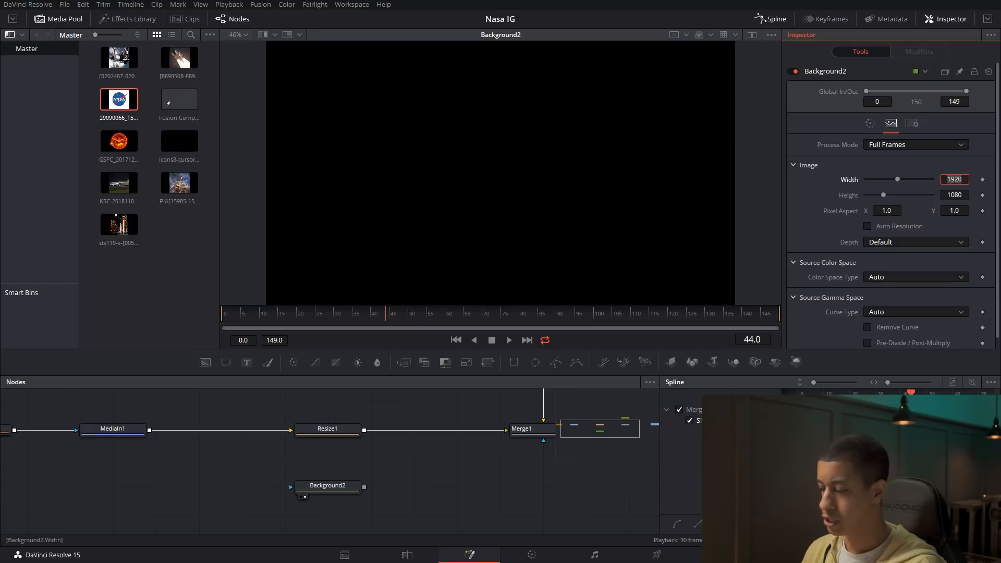
{"action": "type", "text": "320"}
{"action": "key", "text": "Tab"}
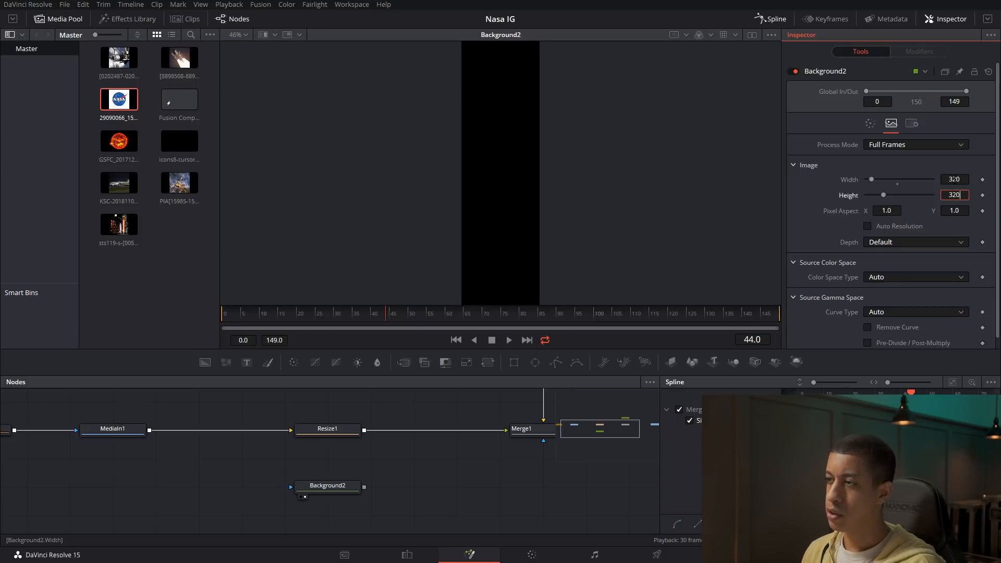
{"action": "type", "text": "320"}
{"action": "key", "text": "Tab"}
{"action": "left_click", "coordinate": [348, 487]}
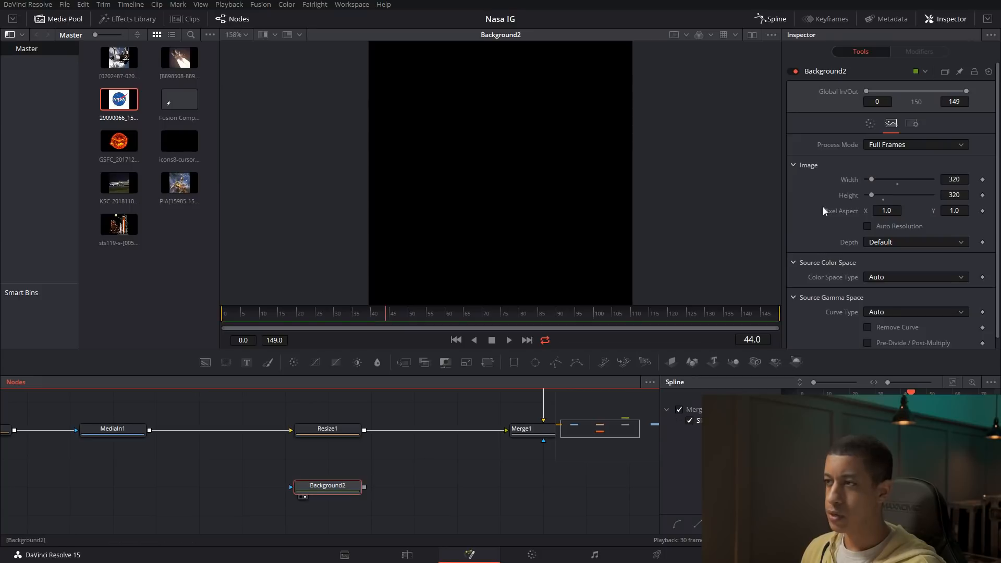
Change Background2's fill type from a solid color to Four Corner.
{"action": "left_click", "coordinate": [875, 123]}
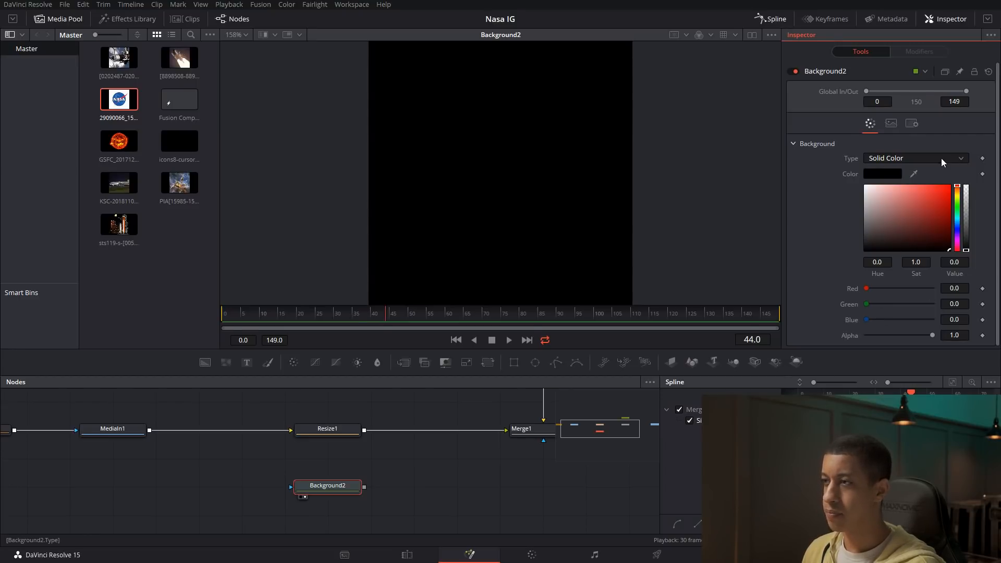
{"action": "left_click", "coordinate": [927, 158]}
{"action": "left_click", "coordinate": [882, 199]}
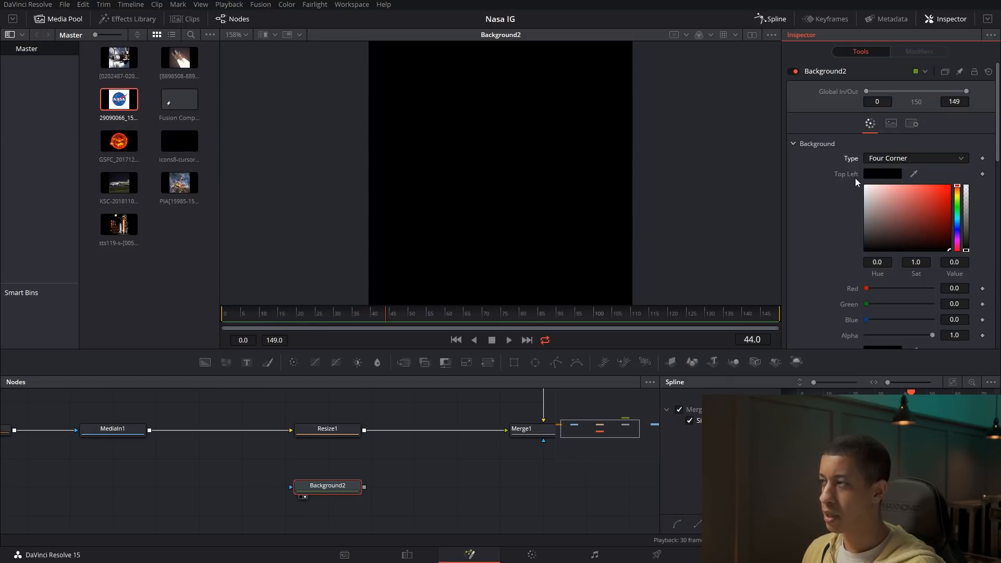
Set the top-left corner color of Background2 to a bright purple, about red 0.4, green 0.02 and blue 0.93.
{"action": "left_click", "coordinate": [891, 175]}
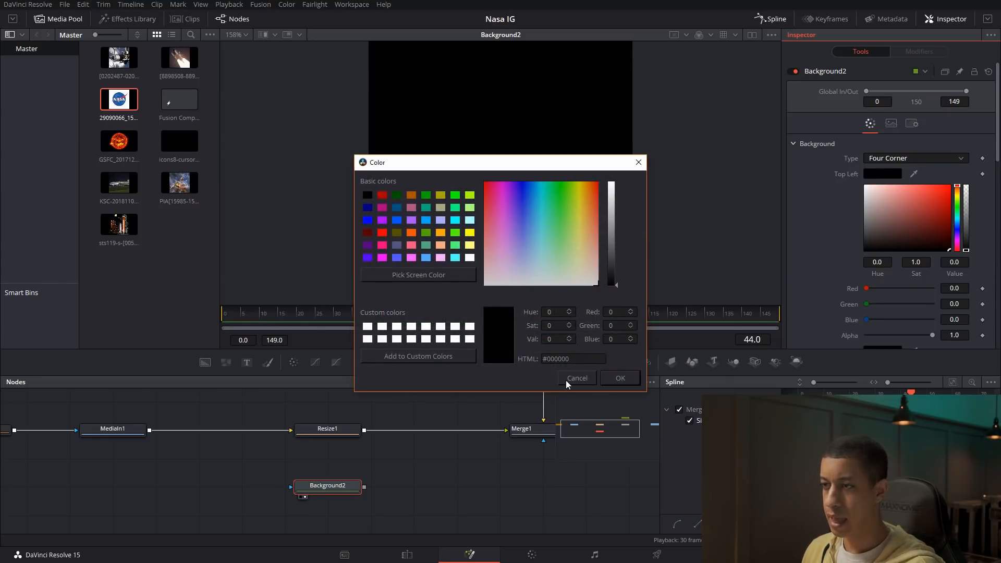
{"action": "left_click", "coordinate": [502, 193]}
{"action": "left_click_drag", "start_coordinate": [503, 189], "coordinate": [512, 184]}
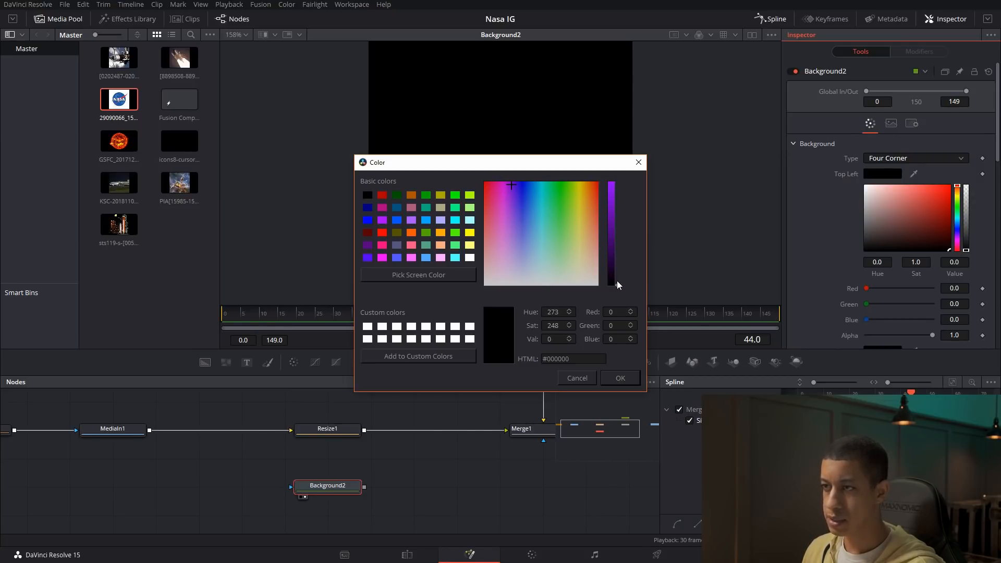
{"action": "left_click_drag", "start_coordinate": [618, 281], "coordinate": [613, 193]}
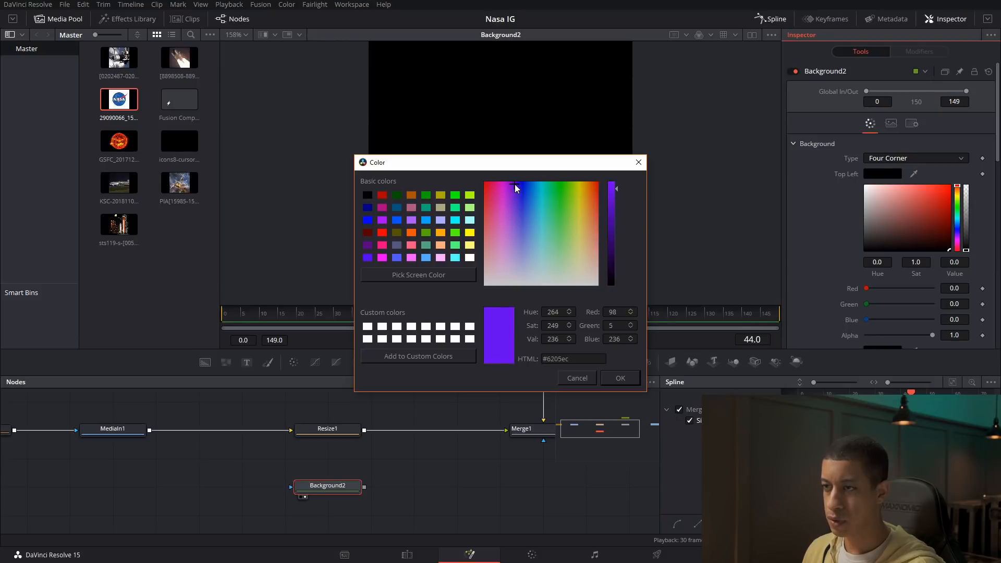
{"action": "left_click", "coordinate": [621, 379]}
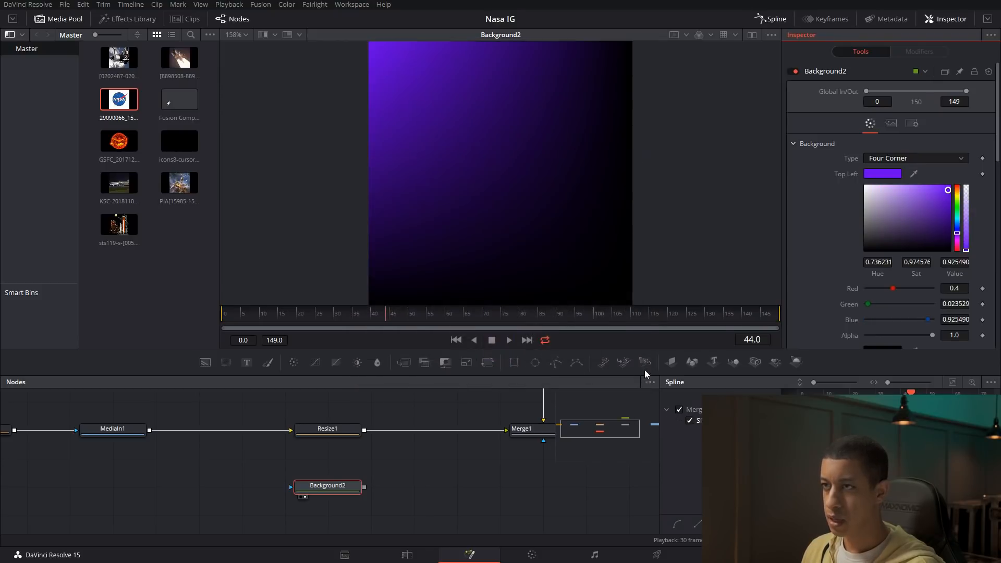
Set the top-right corner color of Background2 to magenta with hue 0.824, saturation 1 and value 1.
{"action": "scroll", "coordinate": [845, 212], "scroll_direction": "down", "scroll_amount": 3}
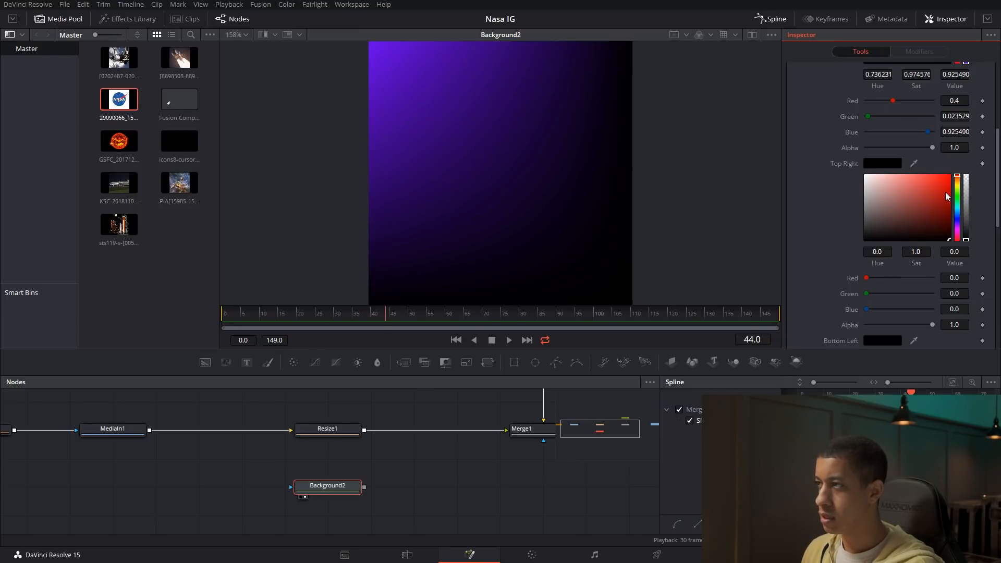
{"action": "left_click", "coordinate": [957, 229]}
{"action": "left_click_drag", "start_coordinate": [949, 237], "coordinate": [954, 172]}
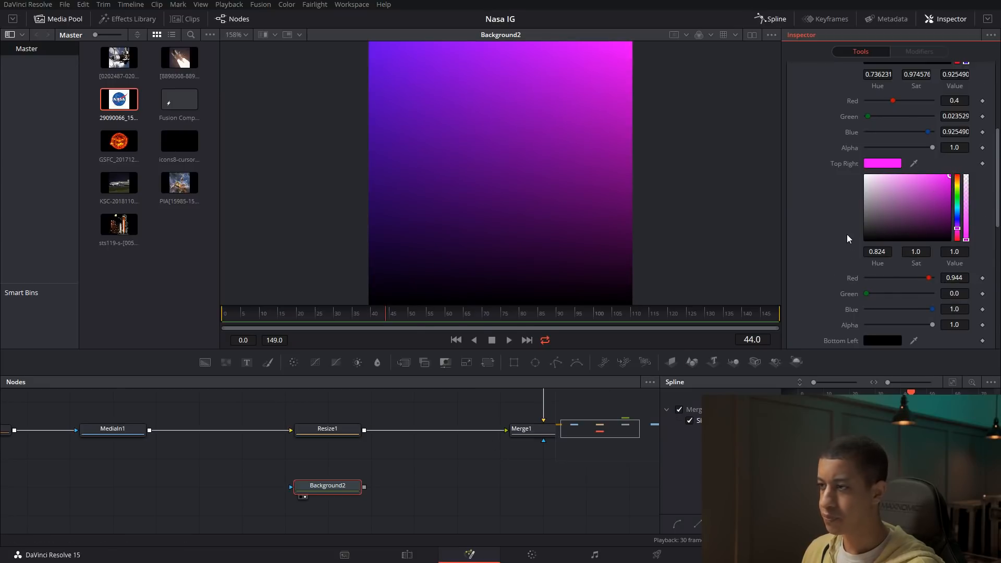
Color Background2's bottom-left corner orange with hue 0.12 and value 1, and its bottom-right corner pink with hue 0.912 and value 0.969.
{"action": "scroll", "coordinate": [845, 240], "scroll_direction": "down", "scroll_amount": 3}
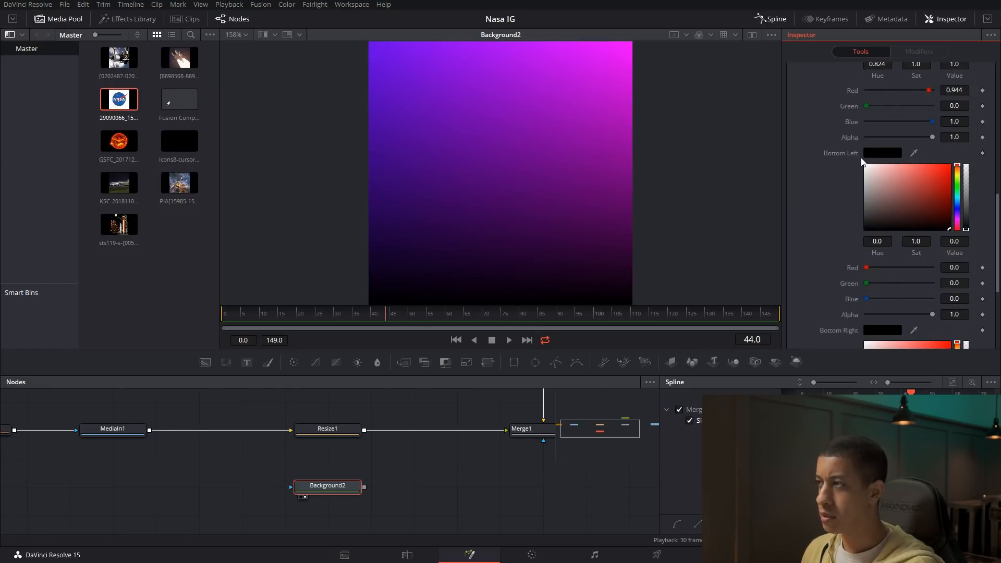
{"action": "left_click", "coordinate": [958, 173]}
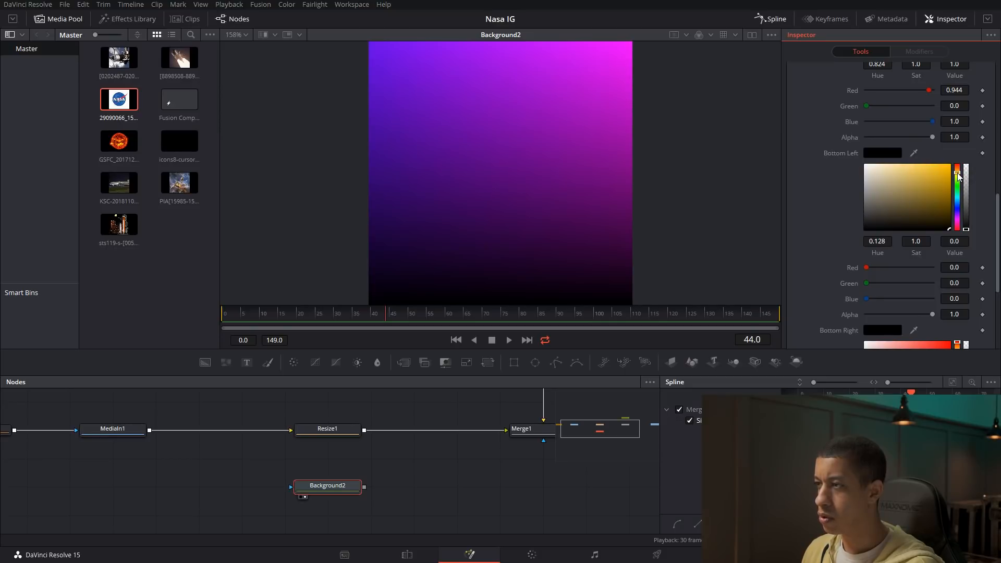
{"action": "left_click", "coordinate": [950, 166]}
{"action": "left_click", "coordinate": [958, 175]}
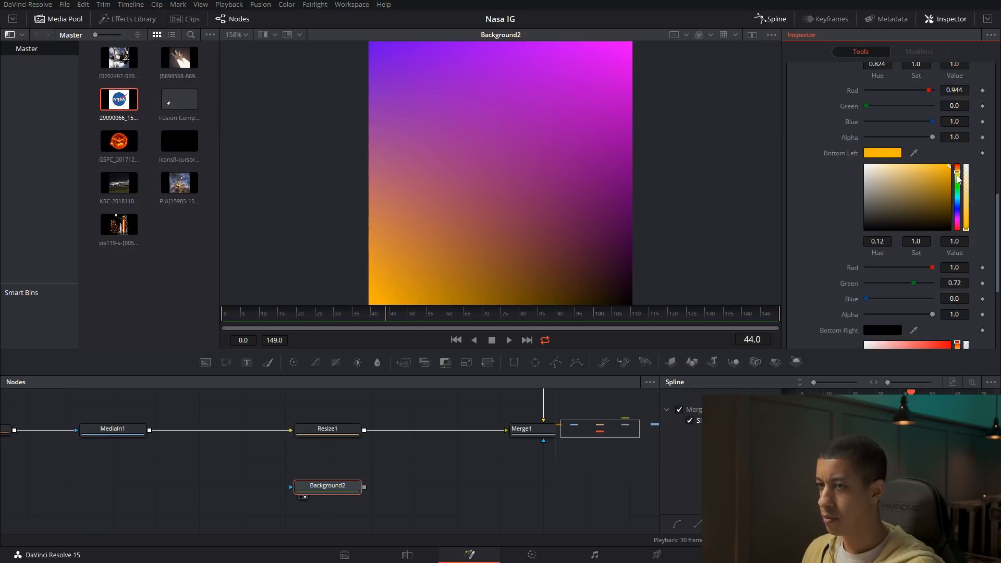
{"action": "scroll", "coordinate": [897, 209], "scroll_direction": "down", "scroll_amount": 3}
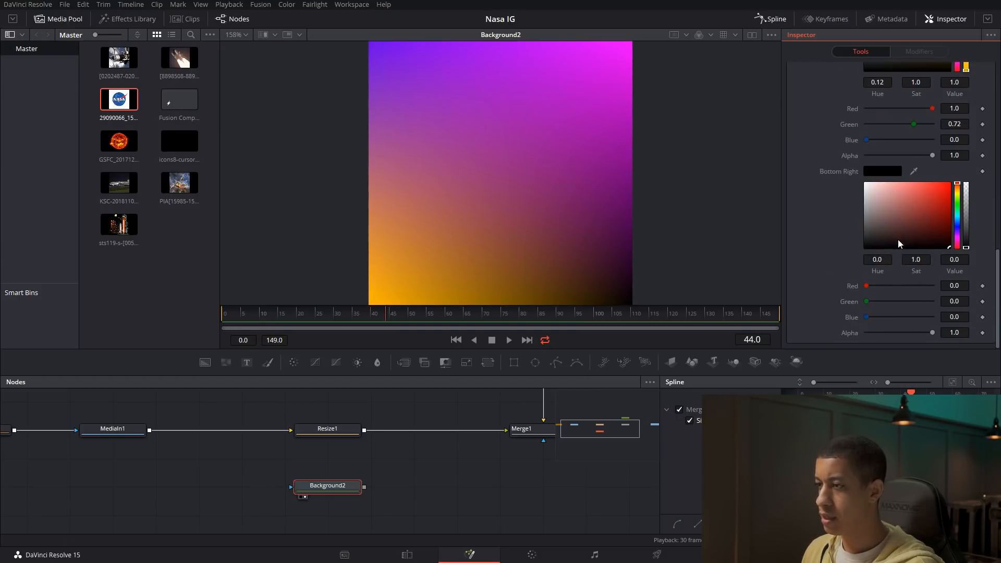
{"action": "left_click_drag", "start_coordinate": [946, 211], "coordinate": [961, 246]}
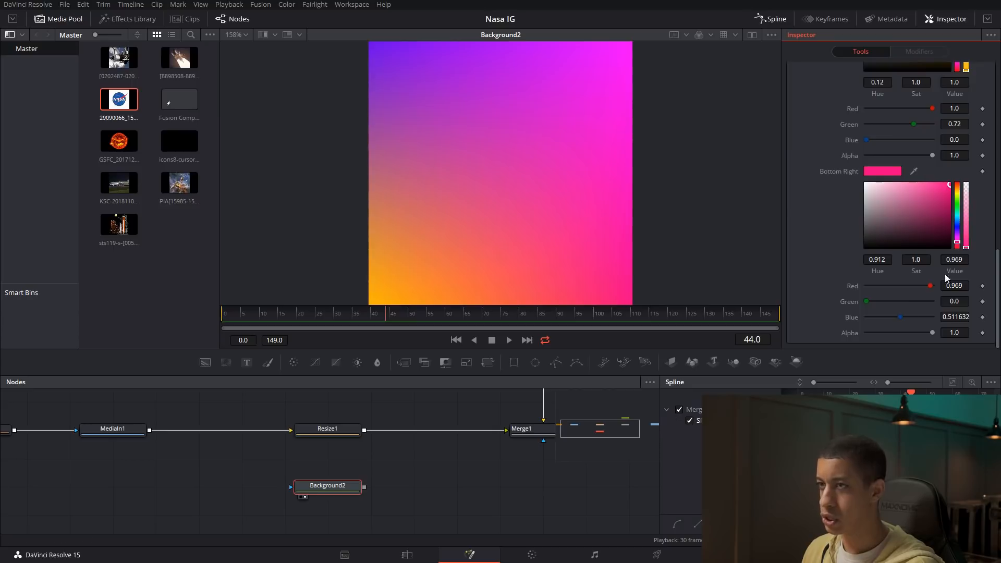
Disconnect Resize1 from Merge1 and merge its output over Background2 with a new Merge2 node.
{"action": "left_click_drag", "start_coordinate": [407, 502], "coordinate": [487, 478]}
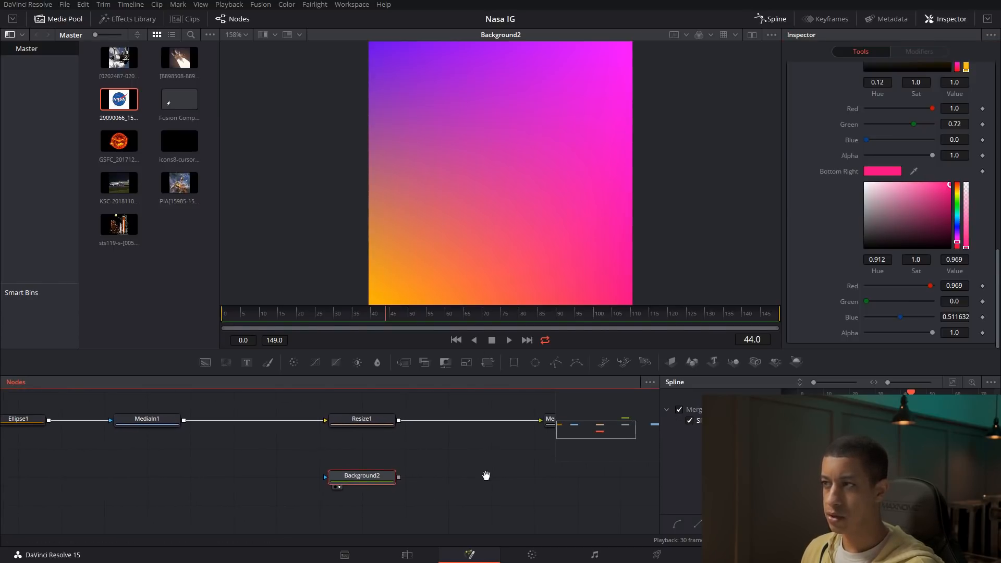
{"action": "left_click", "coordinate": [531, 422]}
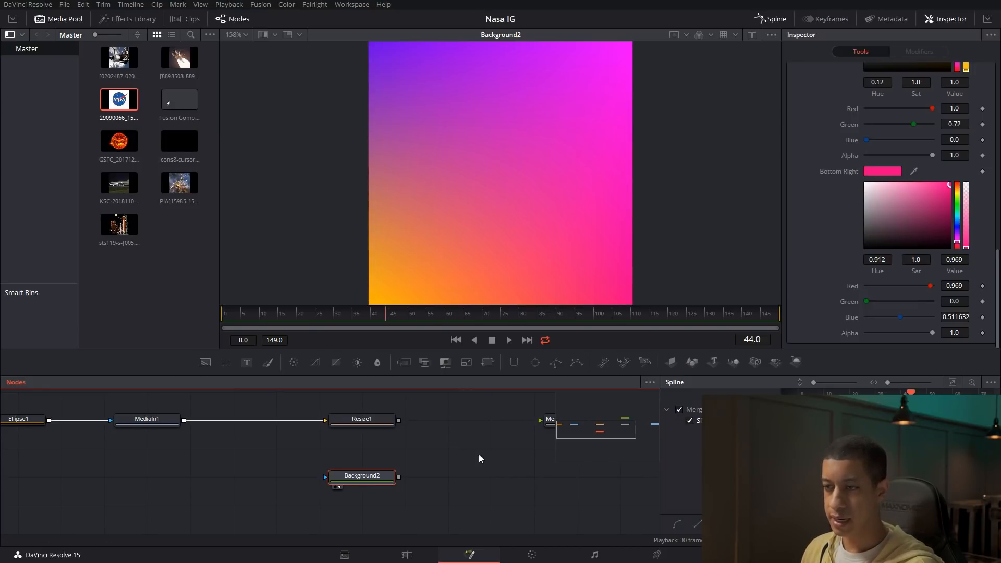
{"action": "left_click_drag", "start_coordinate": [478, 456], "coordinate": [447, 458]}
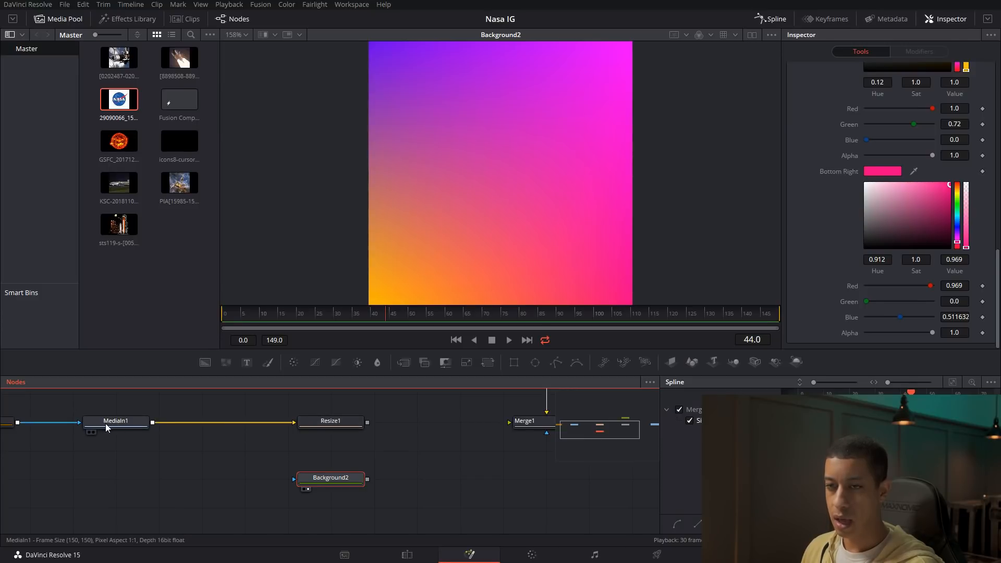
{"action": "left_click_drag", "start_coordinate": [367, 425], "coordinate": [368, 478]}
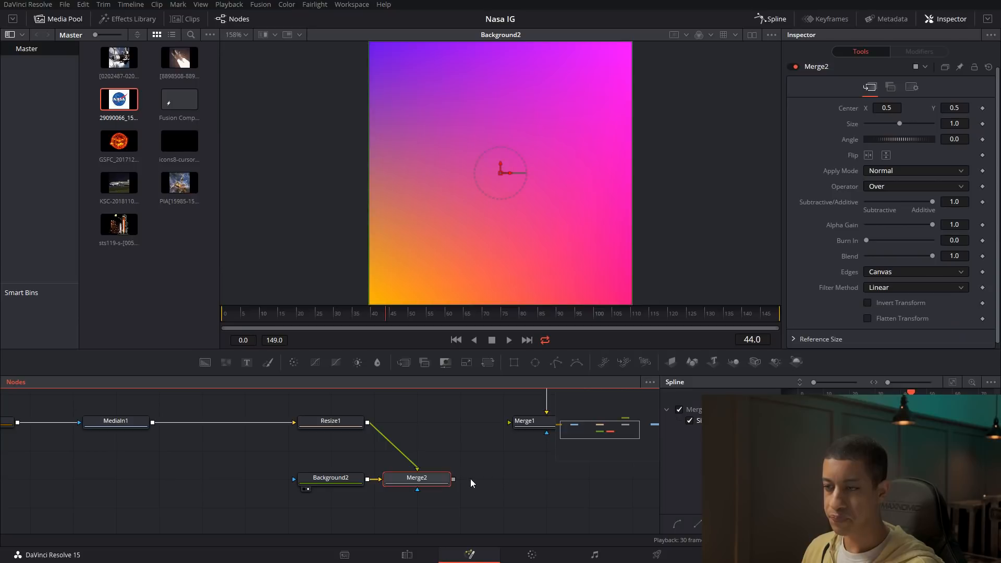
Connect the output of Merge2 to the freed input of Merge1 and show Merge1 in the viewer.
{"action": "left_click_drag", "start_coordinate": [453, 478], "coordinate": [469, 468]}
{"action": "left_click_drag", "start_coordinate": [513, 426], "coordinate": [514, 421]}
{"action": "left_click_drag", "start_coordinate": [513, 475], "coordinate": [458, 483]}
{"action": "left_click_drag", "start_coordinate": [501, 437], "coordinate": [497, 206]}
Try using Ellipse1 as the effect mask of Background2 too, and remove that connection again.
{"action": "left_click", "coordinate": [450, 459]}
{"action": "left_click_drag", "start_coordinate": [393, 471], "coordinate": [502, 453]}
{"action": "mouse_move", "coordinate": [371, 469]}
{"action": "left_mouse_down"}
{"action": "mouse_move", "coordinate": [198, 469]}
{"action": "mouse_move", "coordinate": [363, 458]}
{"action": "left_mouse_up"}
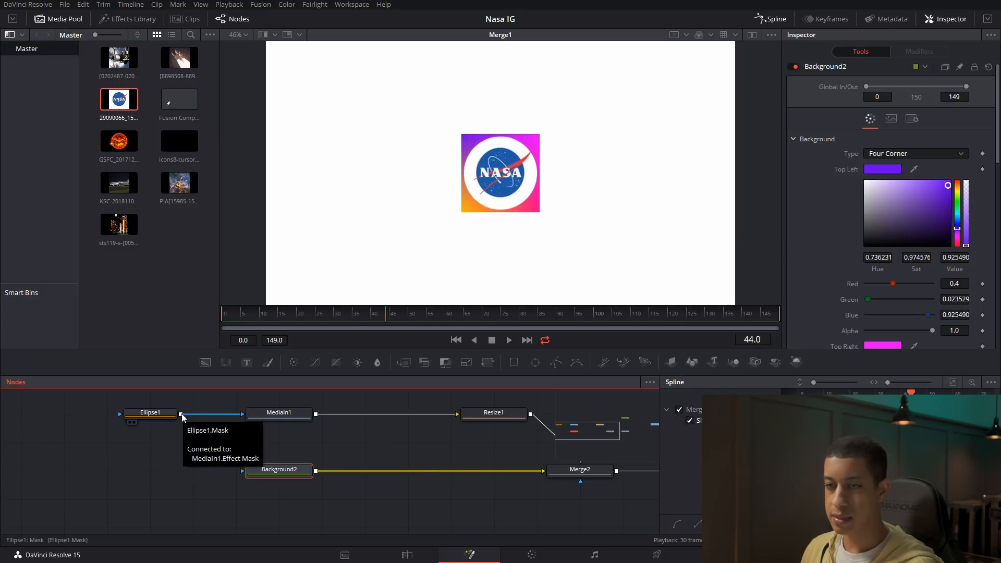
{"action": "left_click_drag", "start_coordinate": [187, 418], "coordinate": [243, 473]}
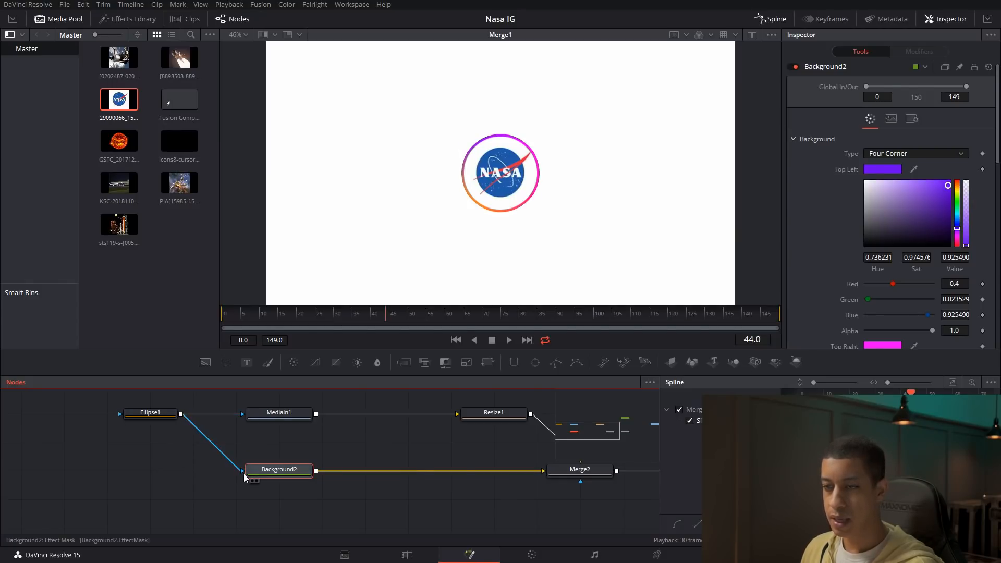
{"action": "left_click", "coordinate": [460, 437]}
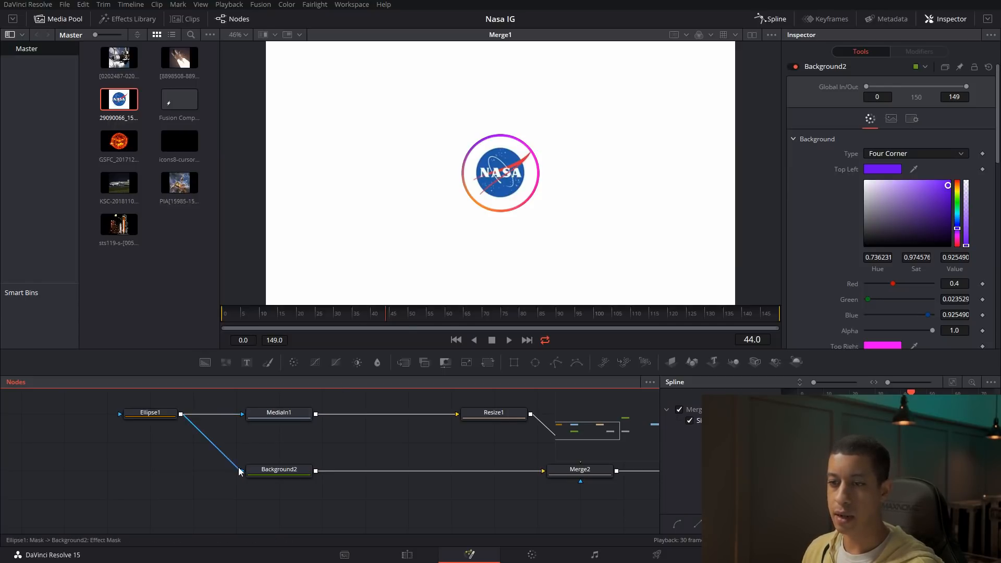
{"action": "left_click_drag", "start_coordinate": [242, 471], "coordinate": [240, 471]}
Duplicate Ellipse1 below the original and connect the copy to the effect mask input of Background2.
{"action": "left_click", "coordinate": [124, 413]}
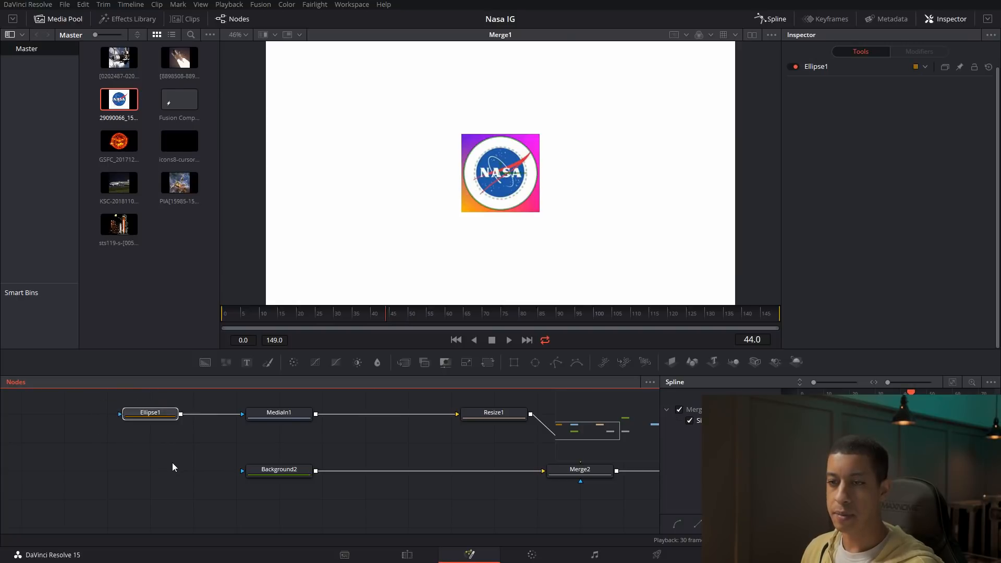
{"action": "left_click", "coordinate": [145, 471]}
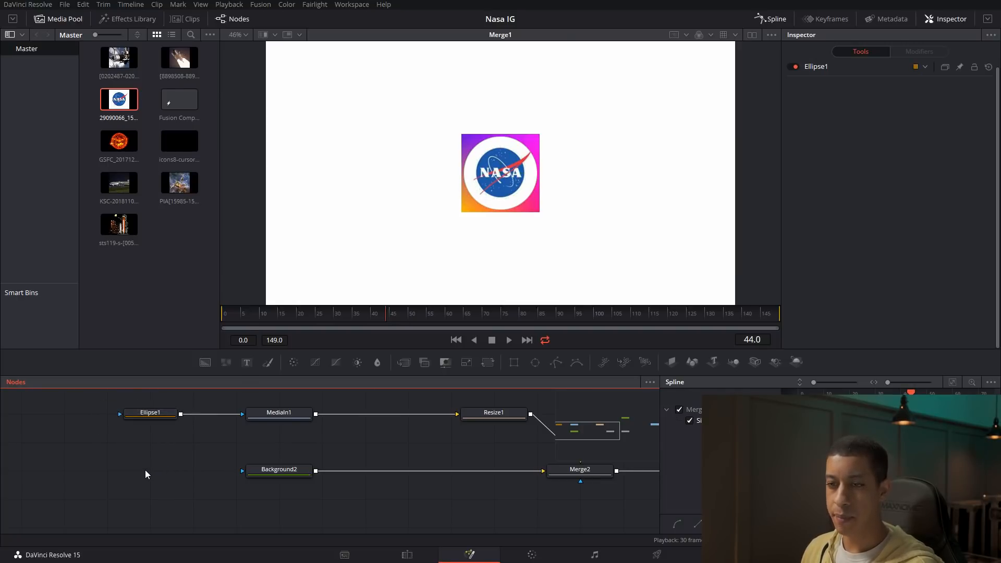
{"action": "key", "text": "ctrl+v"}
{"action": "left_click_drag", "start_coordinate": [181, 471], "coordinate": [242, 471]}
{"action": "left_click_drag", "start_coordinate": [185, 453], "coordinate": [372, 463]}
Add a Mask Paint node in front of Ellipse1_1 and connect it to that ellipse's mask input.
{"action": "left_click", "coordinate": [241, 478]}
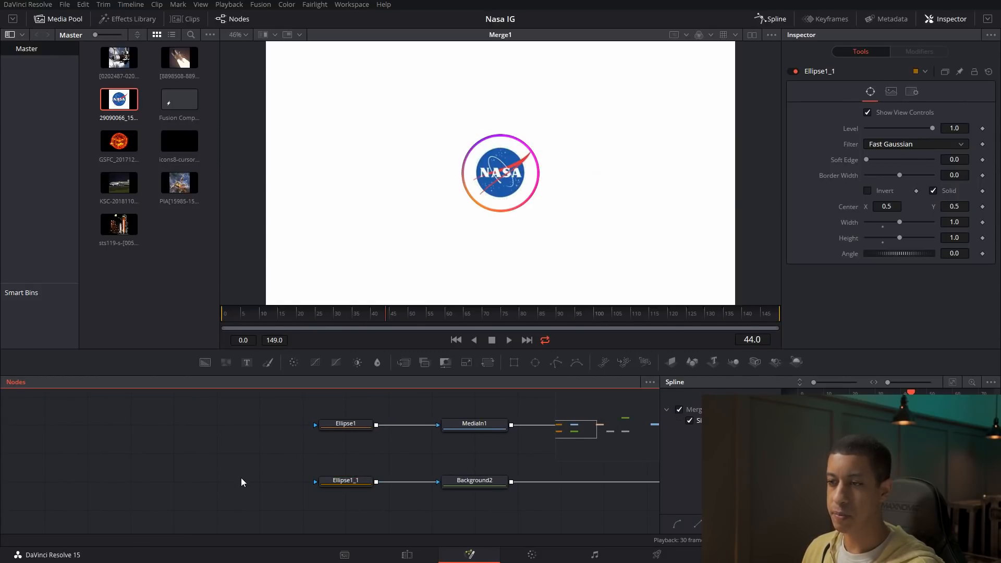
{"action": "key", "text": "shift+space"}
{"action": "type", "text": "pa"}
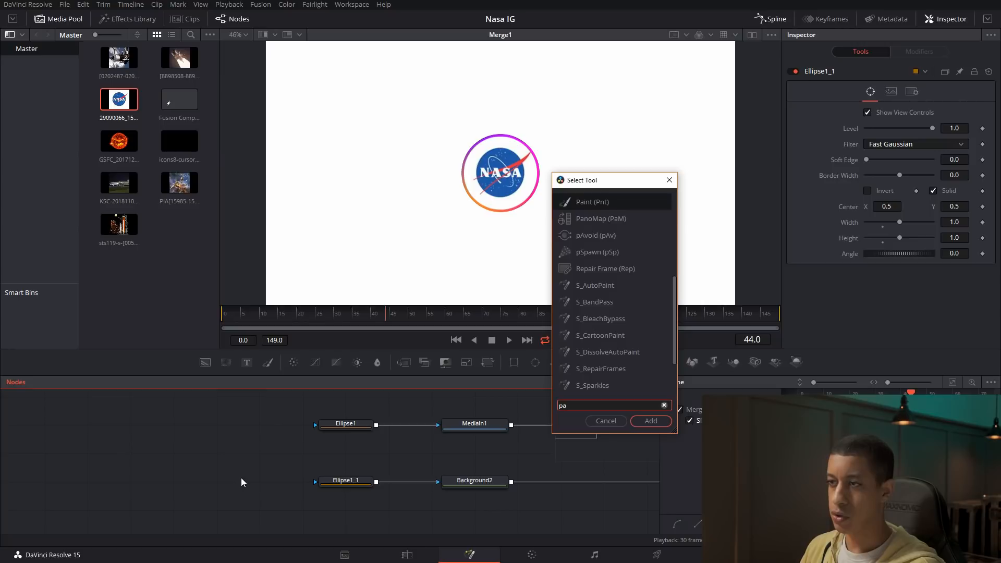
{"action": "type", "text": "i"}
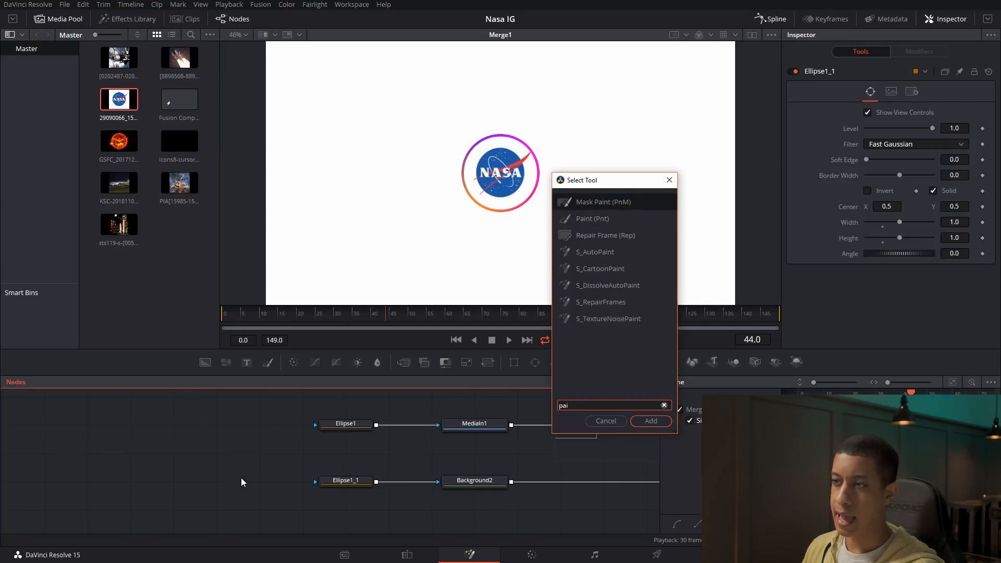
{"action": "key", "text": "Return"}
{"action": "left_click_drag", "start_coordinate": [290, 482], "coordinate": [225, 480]}
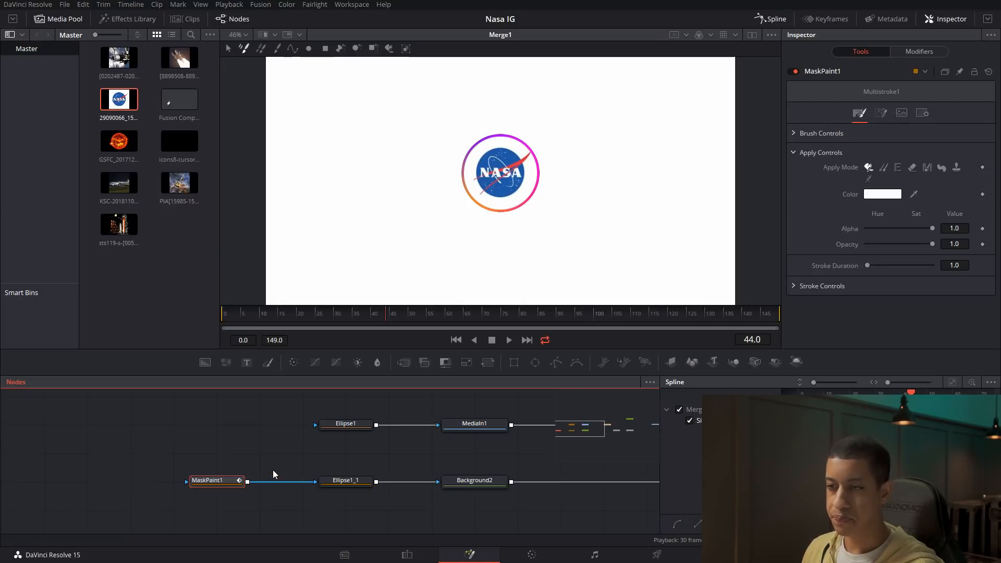
Show the Merge2 output in the viewer with the whole circular logo in sight.
{"action": "left_click_drag", "start_coordinate": [441, 464], "coordinate": [351, 467]}
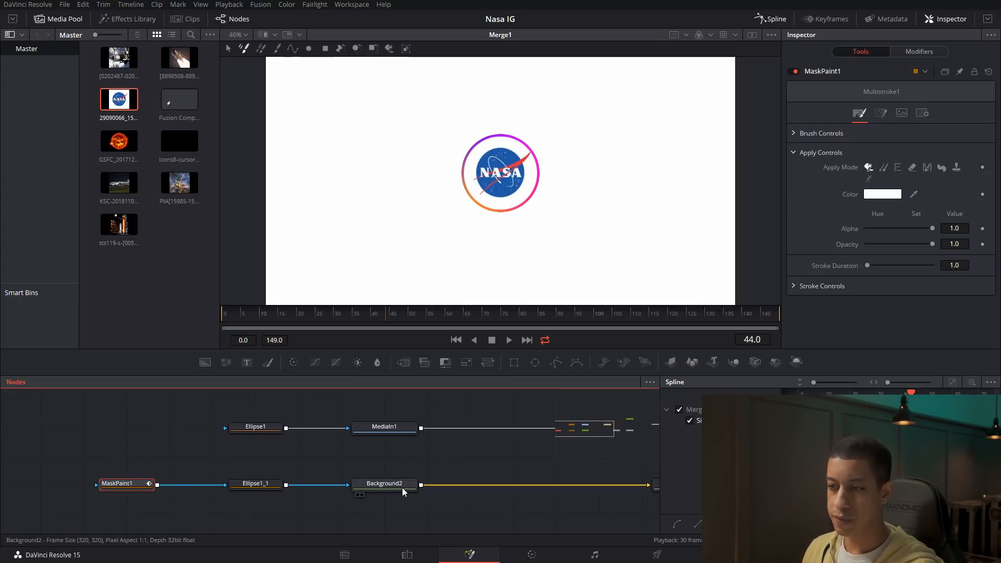
{"action": "left_click_drag", "start_coordinate": [499, 475], "coordinate": [346, 475]}
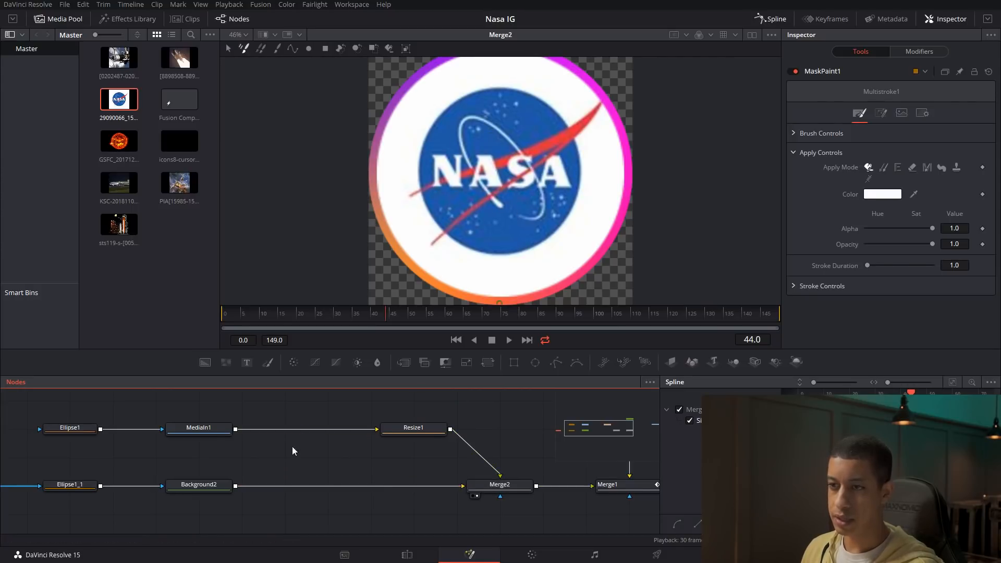
{"action": "left_click_drag", "start_coordinate": [293, 445], "coordinate": [331, 449]}
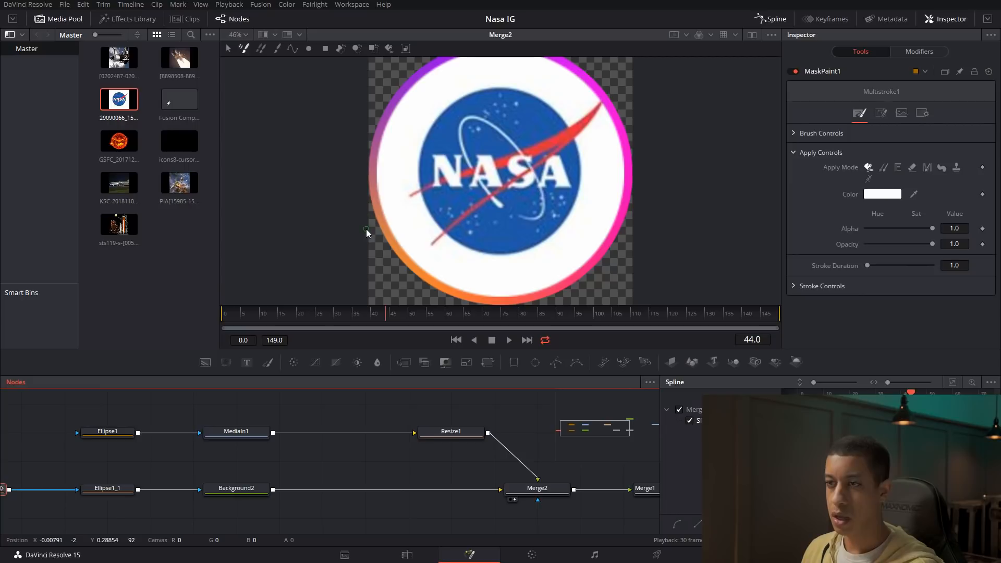
{"action": "scroll", "coordinate": [367, 230], "scroll_direction": "down", "scroll_amount": 2}
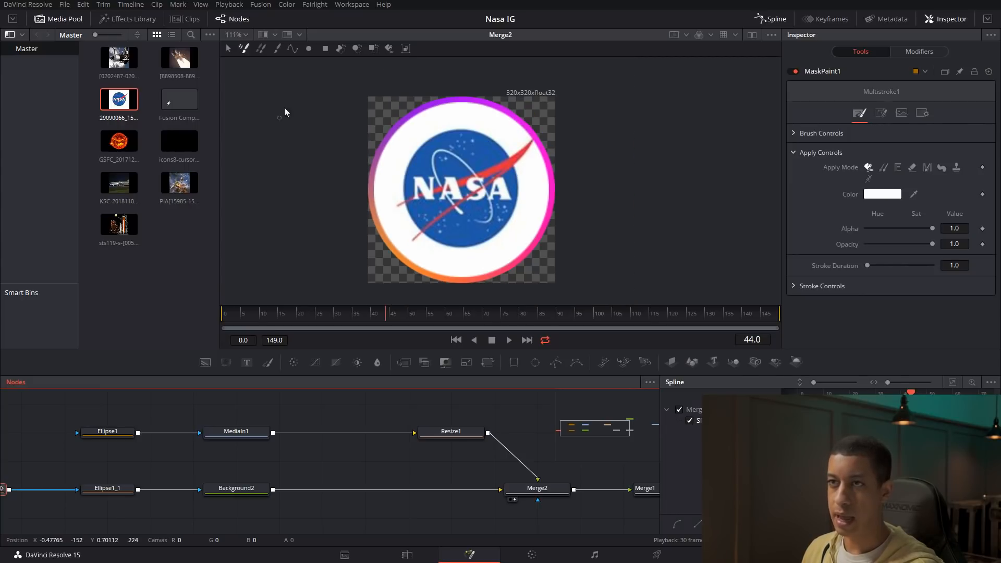
{"action": "left_click_drag", "start_coordinate": [292, 475], "coordinate": [483, 476]}
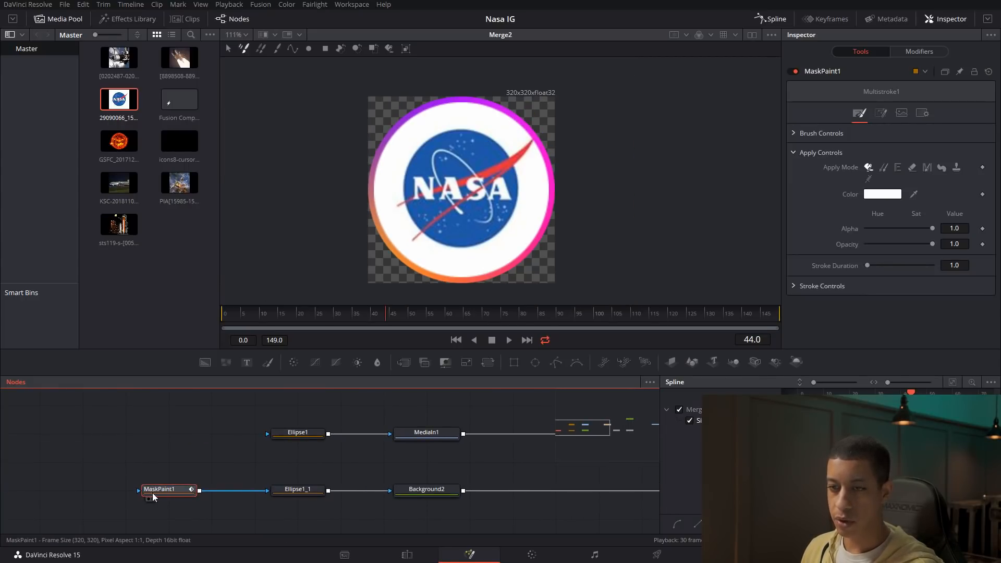
Draw a closed Polyline Stroke in MaskPaint1 around the logo, following the gradient ring.
{"action": "left_click", "coordinate": [294, 48]}
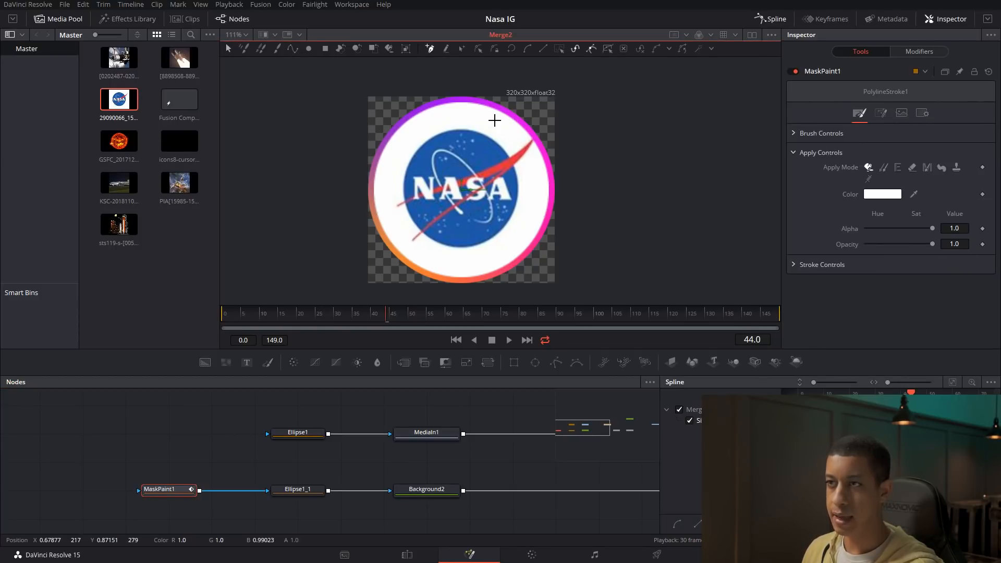
{"action": "left_click", "coordinate": [465, 98]}
{"action": "left_click", "coordinate": [511, 113]}
{"action": "left_click", "coordinate": [544, 155]}
{"action": "left_click", "coordinate": [546, 221]}
{"action": "left_click", "coordinate": [514, 263]}
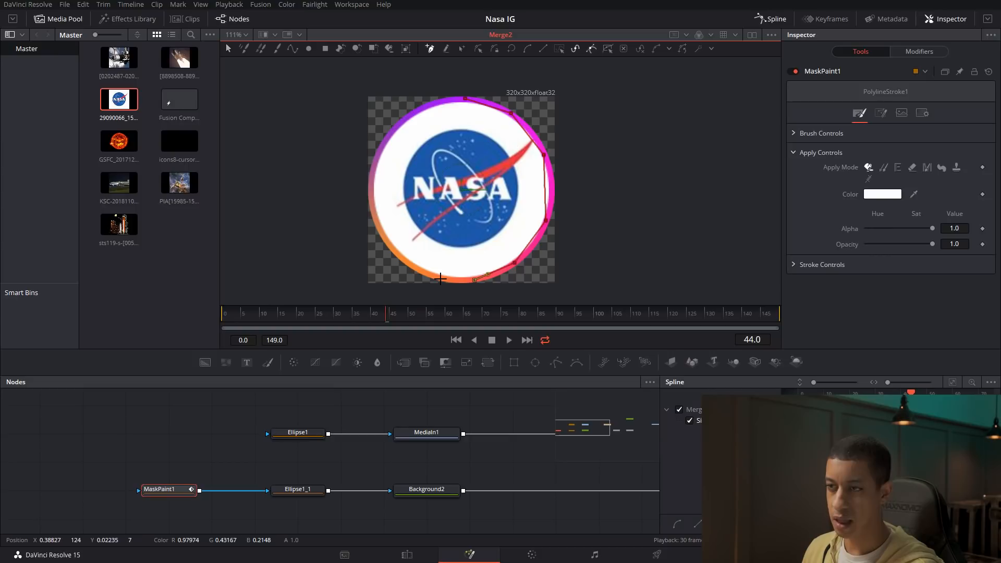
{"action": "left_click", "coordinate": [388, 245]}
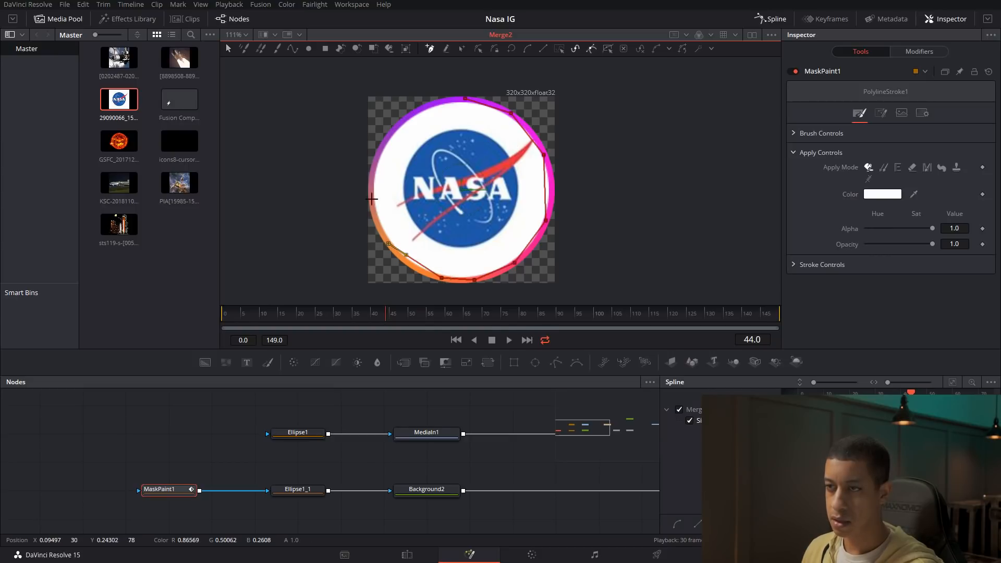
{"action": "left_click", "coordinate": [372, 175]}
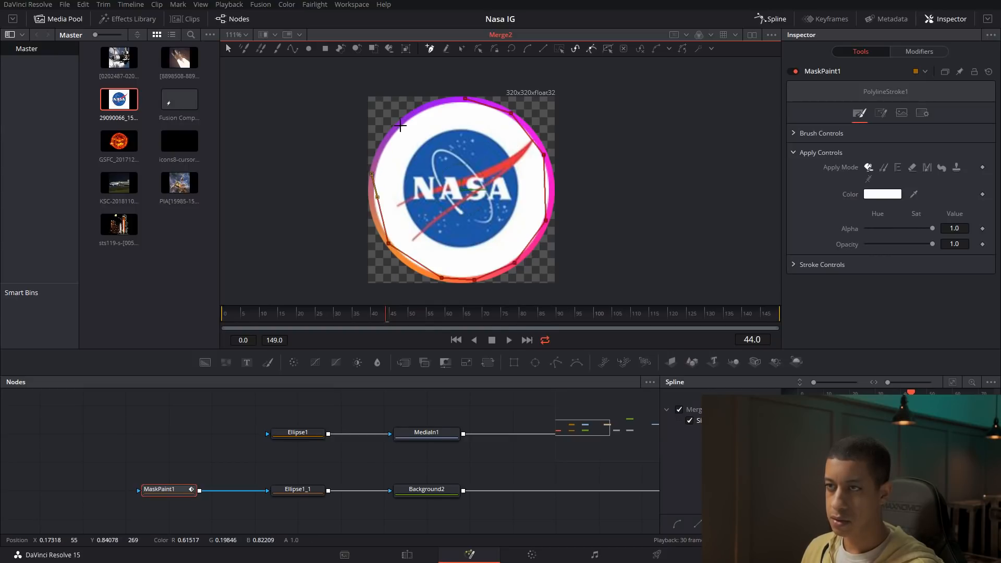
{"action": "left_click", "coordinate": [398, 122]}
{"action": "left_click", "coordinate": [436, 101]}
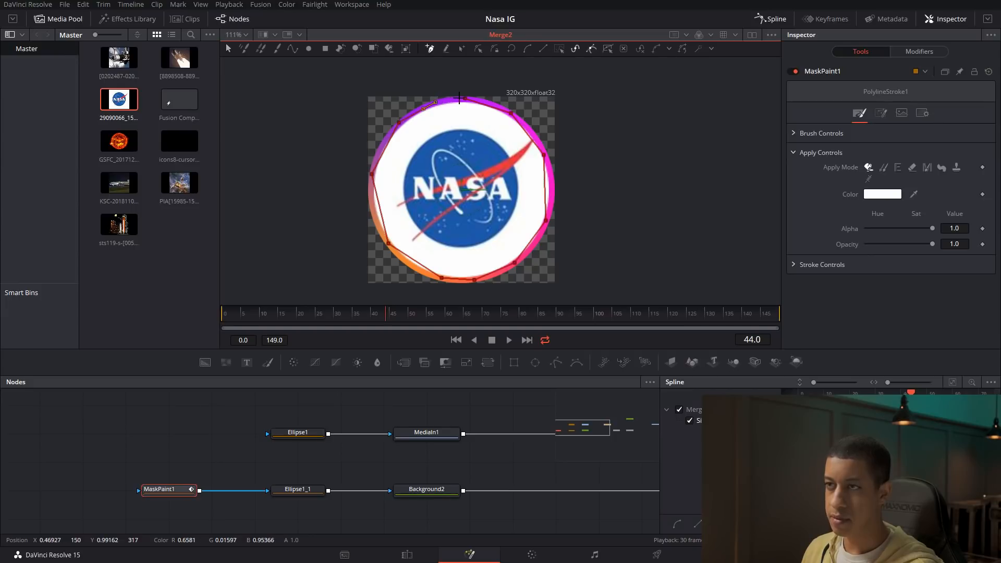
{"action": "left_click", "coordinate": [465, 99]}
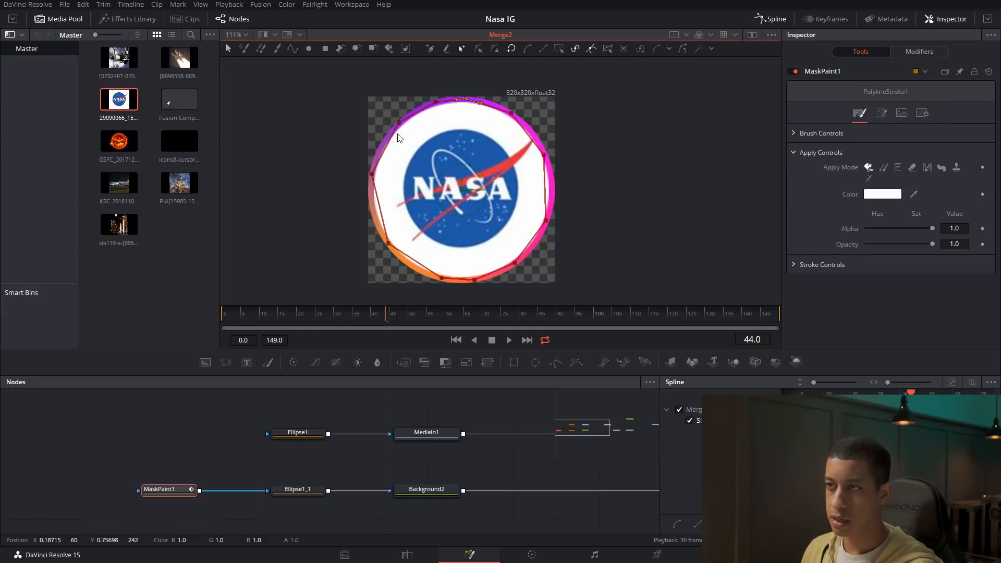
Add extra points to the polyline stroke and shape it to follow the circular gradient ring more closely.
{"action": "left_click", "coordinate": [377, 210]}
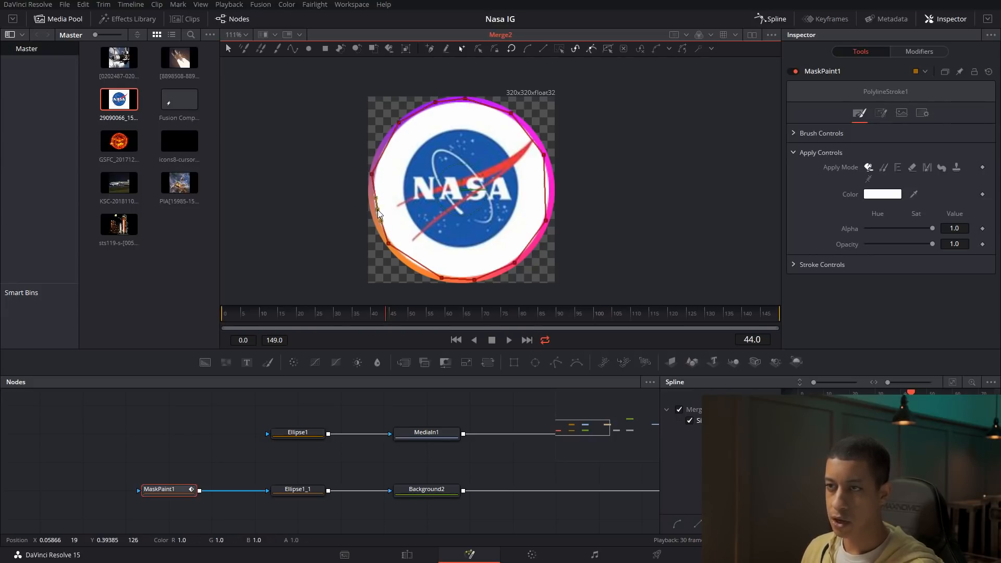
{"action": "left_click", "coordinate": [412, 264]}
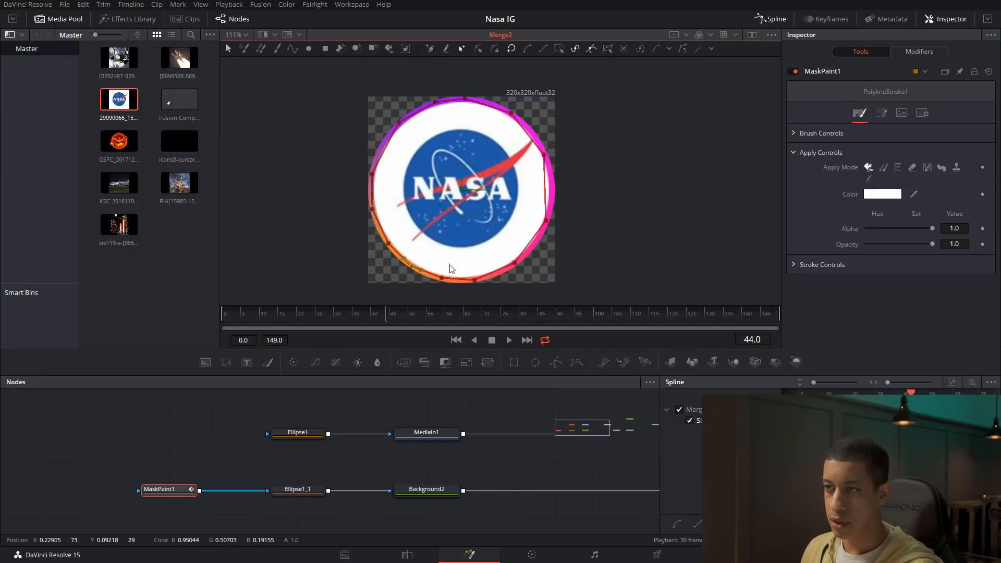
{"action": "left_click", "coordinate": [546, 187]}
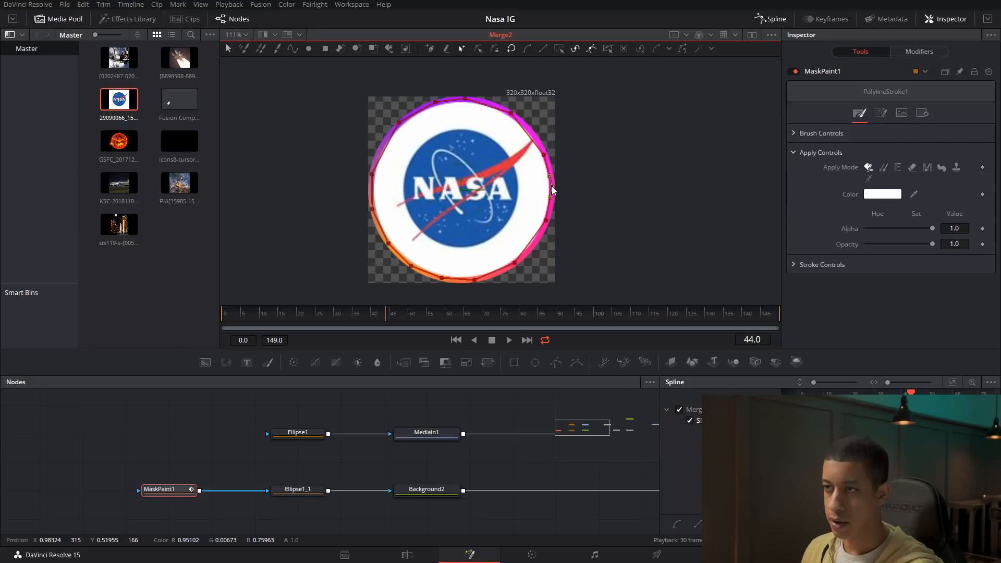
{"action": "left_click", "coordinate": [534, 243]}
{"action": "left_click", "coordinate": [530, 136]}
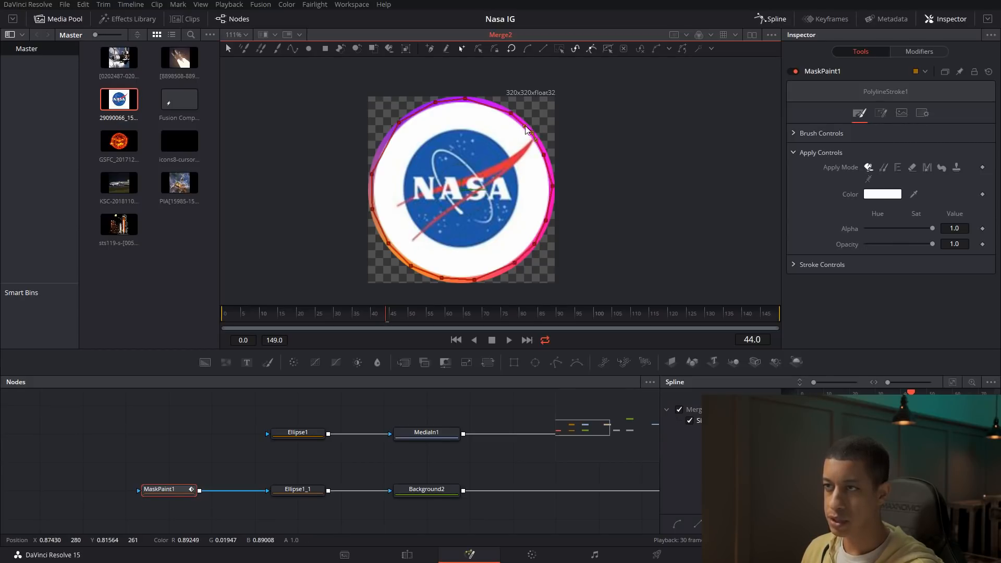
{"action": "left_click", "coordinate": [490, 104]}
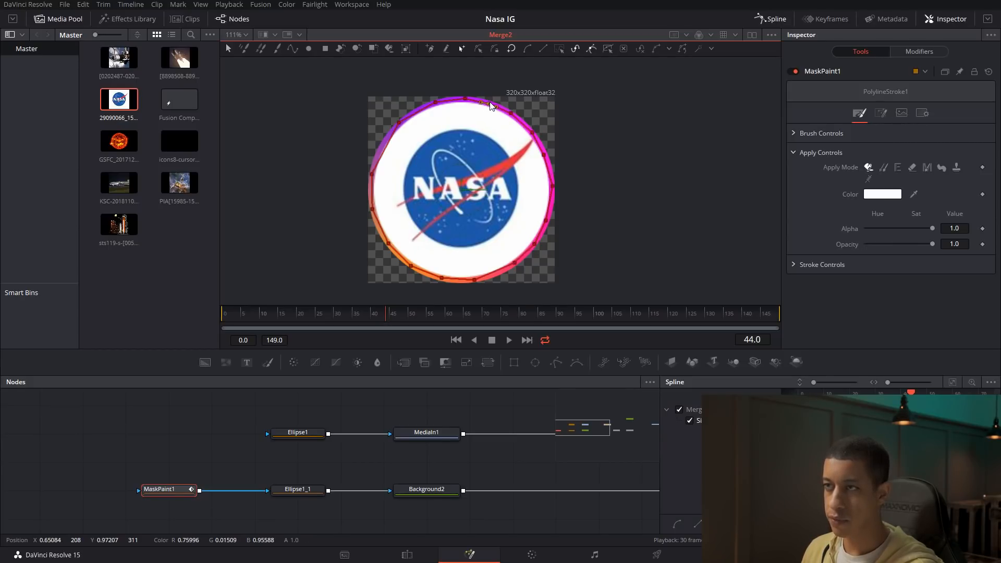
{"action": "left_click", "coordinate": [381, 146]}
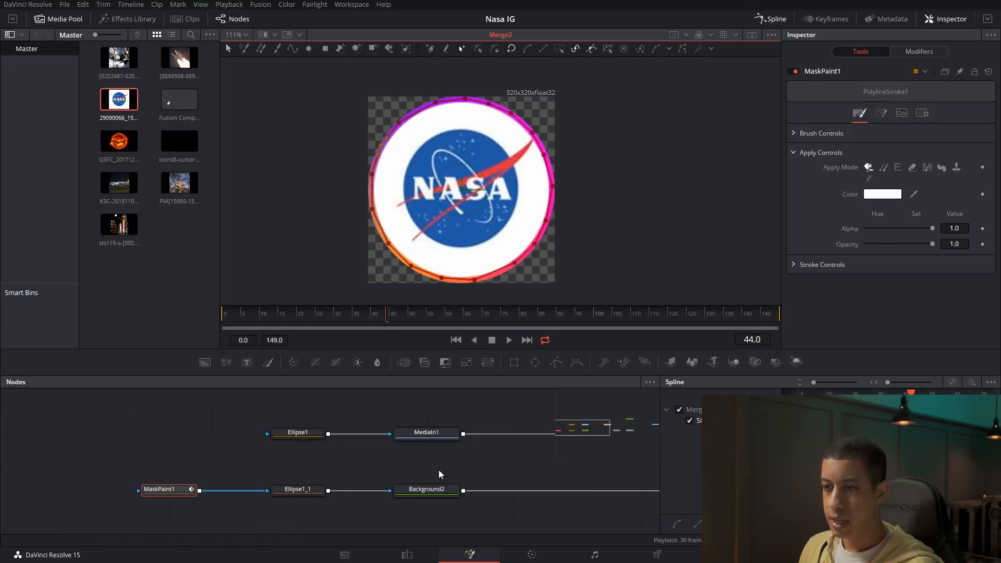
Set the Paint Mode of Ellipse1_1 to Multiply.
{"action": "left_click_drag", "start_coordinate": [449, 471], "coordinate": [449, 464]}
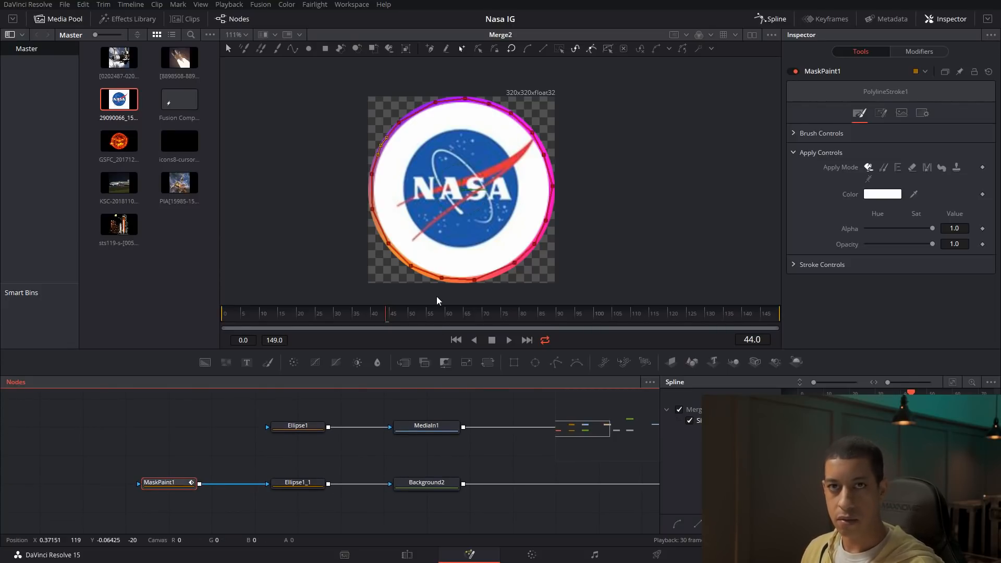
{"action": "left_click", "coordinate": [293, 486]}
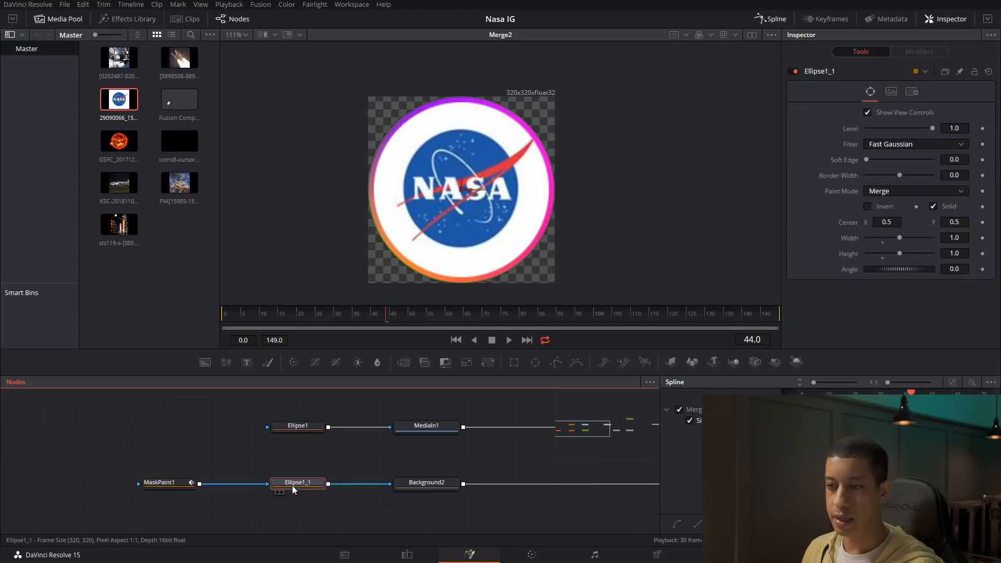
{"action": "left_click", "coordinate": [922, 191]}
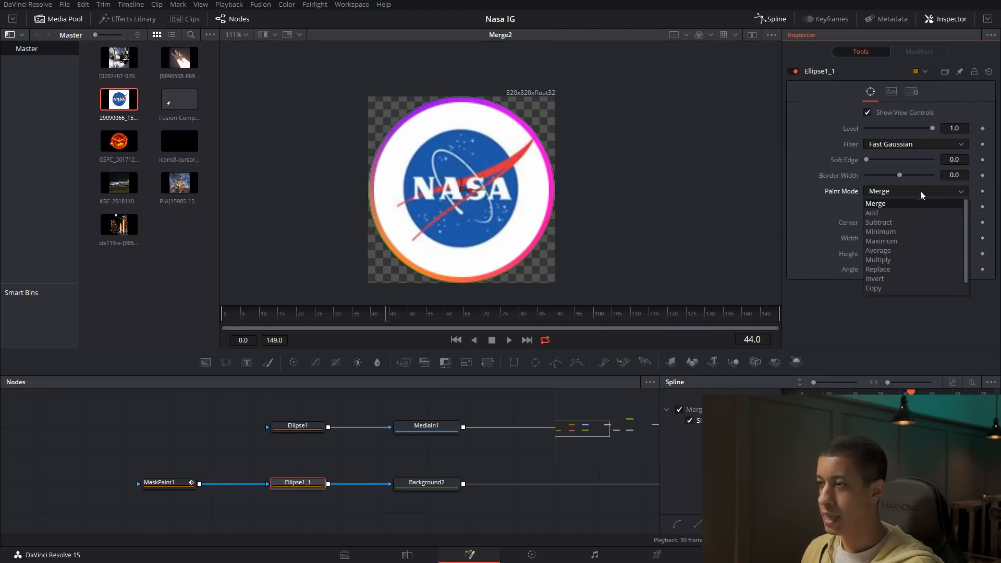
{"action": "left_click", "coordinate": [901, 260]}
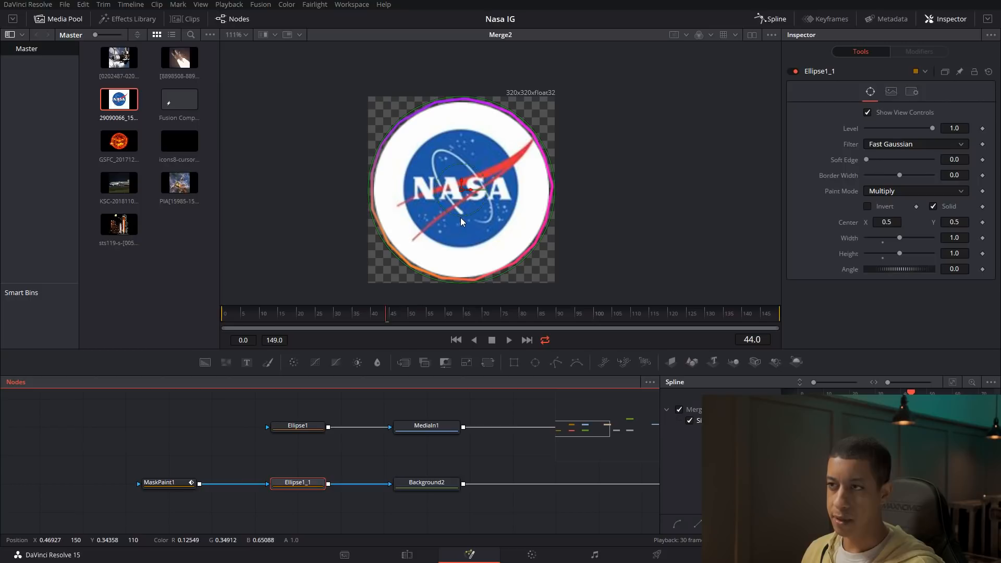
Increase the brush size of the polyline stroke in MaskPaint1 to 0.1, covering the full width of the gradient ring.
{"action": "left_click", "coordinate": [167, 483]}
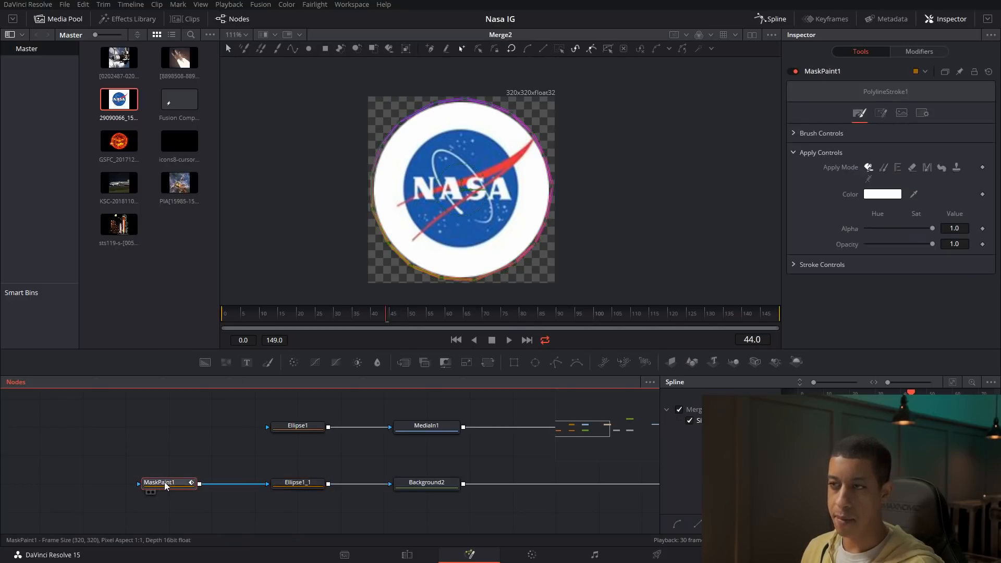
{"action": "left_click", "coordinate": [465, 447]}
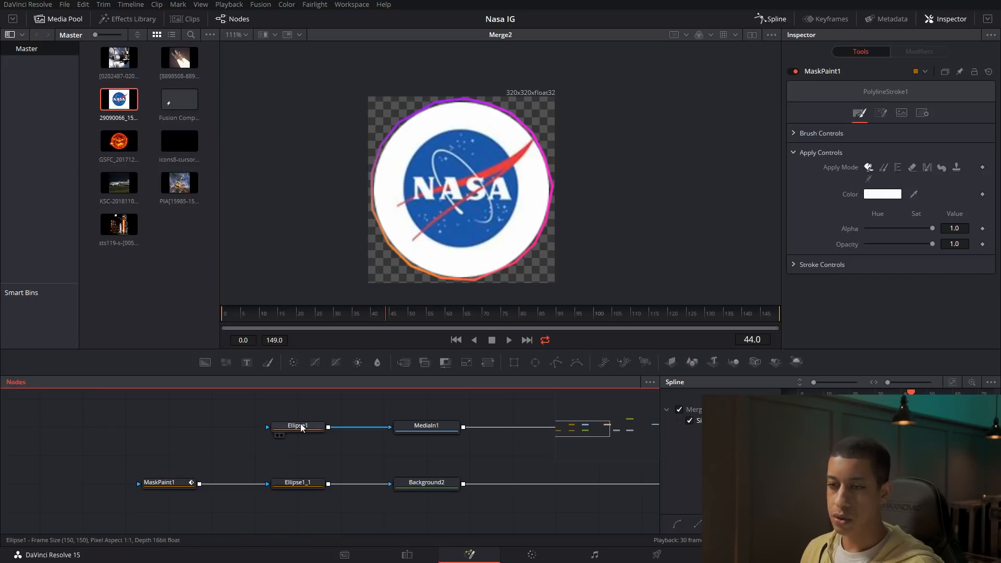
{"action": "left_click", "coordinate": [178, 483]}
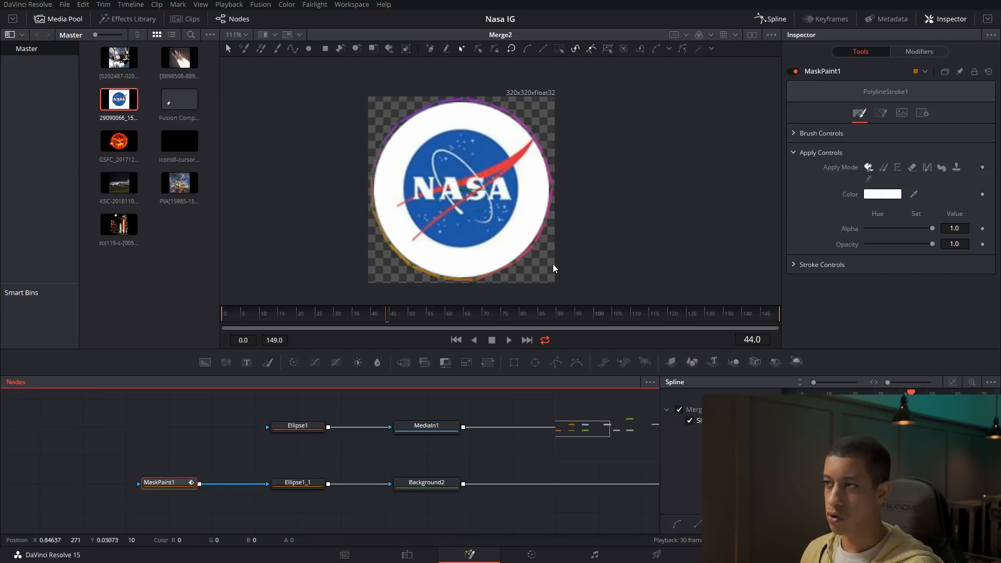
{"action": "left_click", "coordinate": [795, 134]}
{"action": "left_click_drag", "start_coordinate": [882, 176], "coordinate": [934, 180]}
{"action": "left_click", "coordinate": [507, 453]}
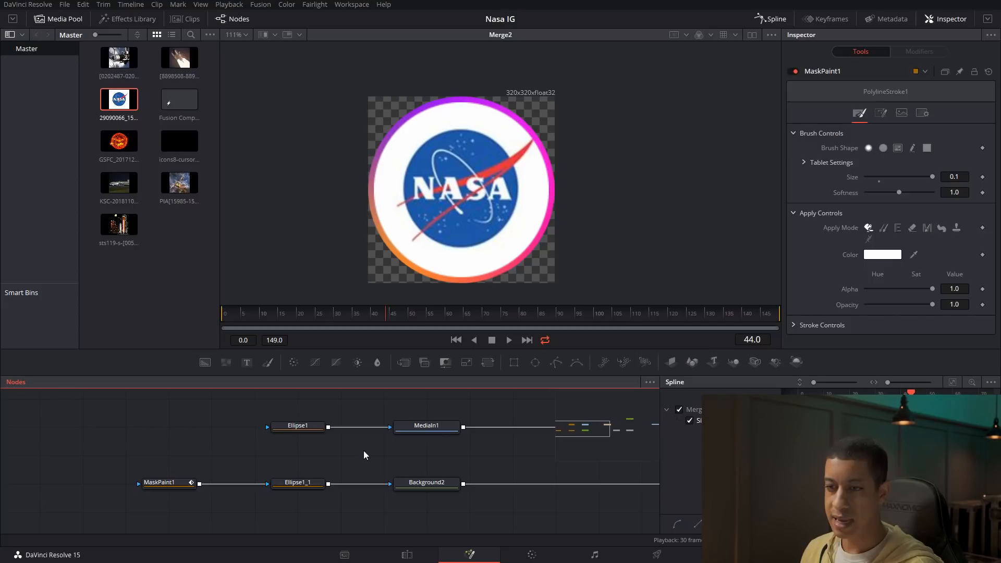
Reveal the stroke controls of MaskPaint1's polyline stroke and test its Write On range.
{"action": "left_click", "coordinate": [172, 485]}
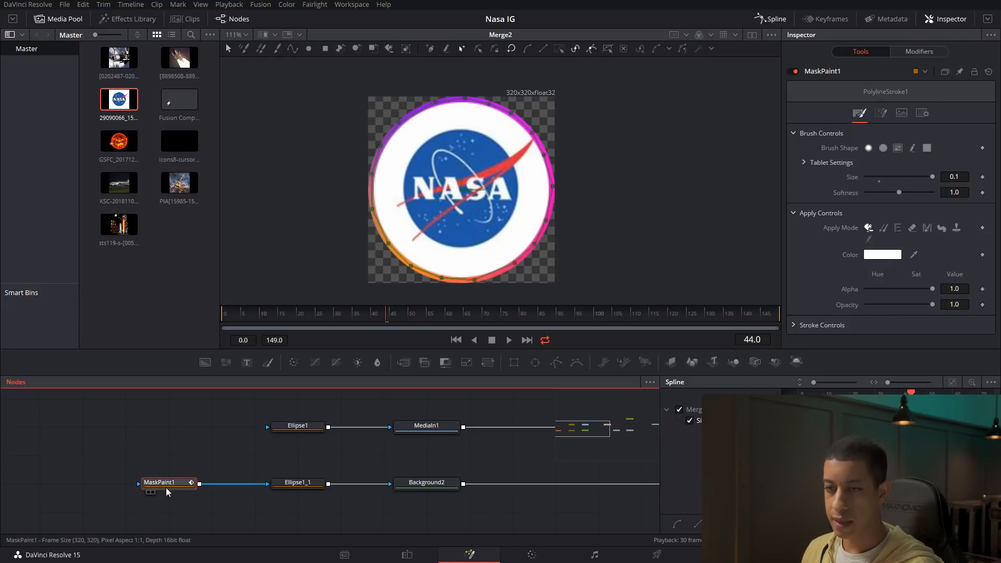
{"action": "left_click", "coordinate": [794, 325]}
{"action": "scroll", "coordinate": [805, 314], "scroll_direction": "down", "scroll_amount": 3}
{"action": "mouse_move", "coordinate": [966, 233]}
{"action": "left_mouse_down"}
{"action": "mouse_move", "coordinate": [873, 233]}
{"action": "mouse_move", "coordinate": [978, 227]}
{"action": "mouse_move", "coordinate": [941, 229]}
{"action": "mouse_move", "coordinate": [970, 233]}
{"action": "left_mouse_up"}
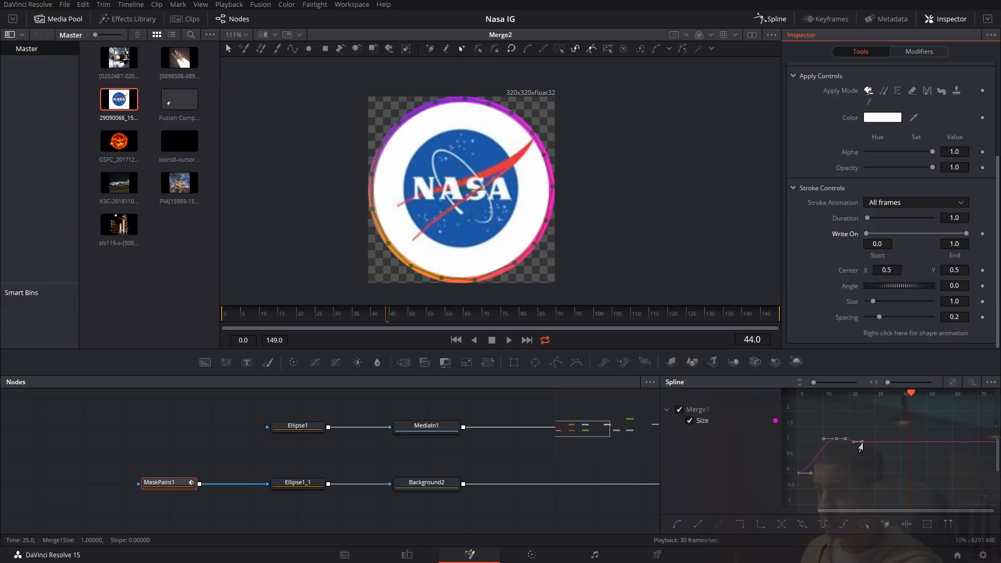
Check the timing of Merge1's last Size keyframe and place the playhead just after it, at frame 27.
{"action": "left_click_drag", "start_coordinate": [344, 315], "coordinate": [330, 316]}
{"action": "left_click_drag", "start_coordinate": [478, 454], "coordinate": [148, 451]}
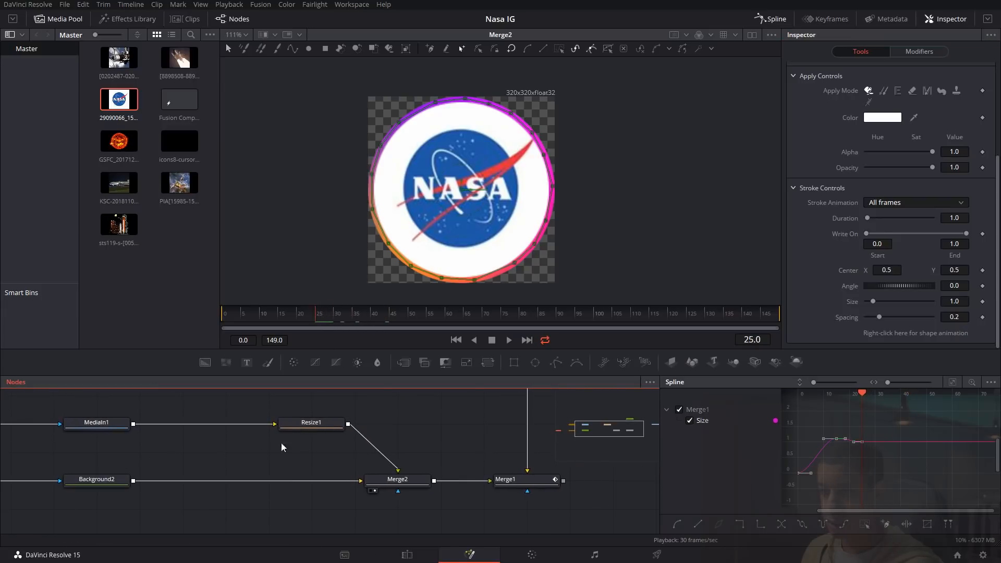
{"action": "left_click", "coordinate": [518, 489]}
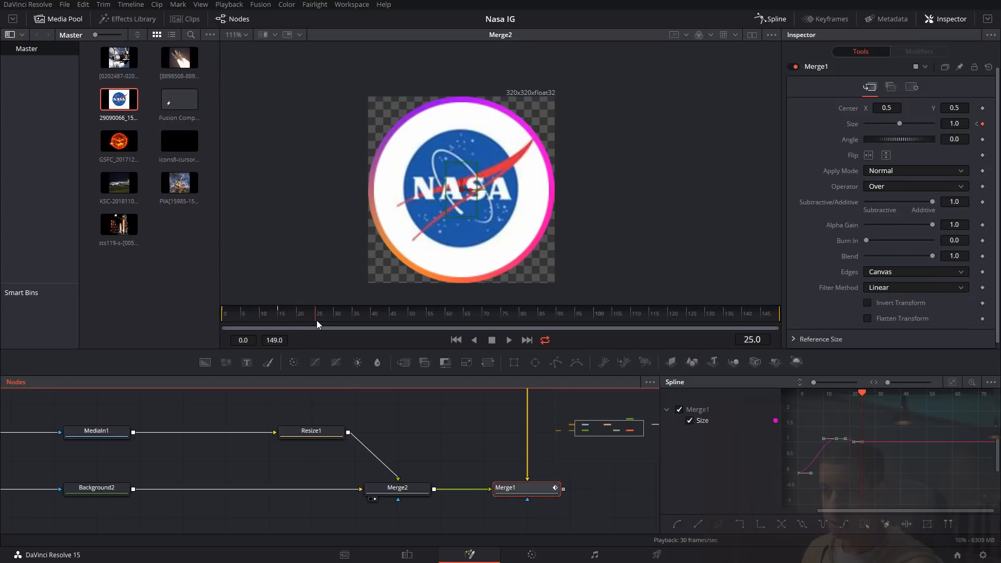
{"action": "left_click_drag", "start_coordinate": [205, 464], "coordinate": [327, 462]}
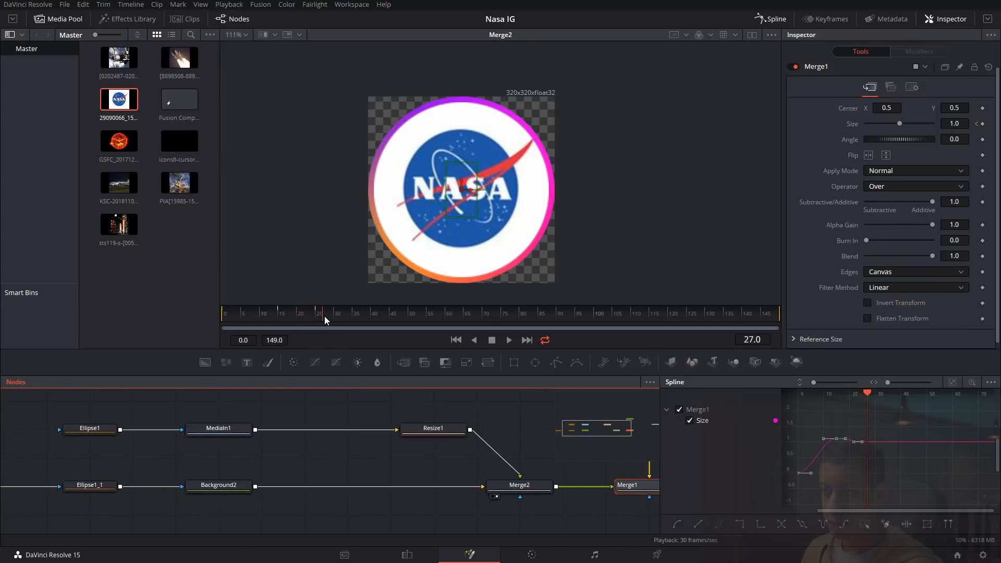
{"action": "left_click_drag", "start_coordinate": [283, 438], "coordinate": [493, 428]}
Animate the MaskPaint1 stroke's Write On End from 0.0 at frame 27 to 1.0 at frame 37.
{"action": "left_click", "coordinate": [185, 479]}
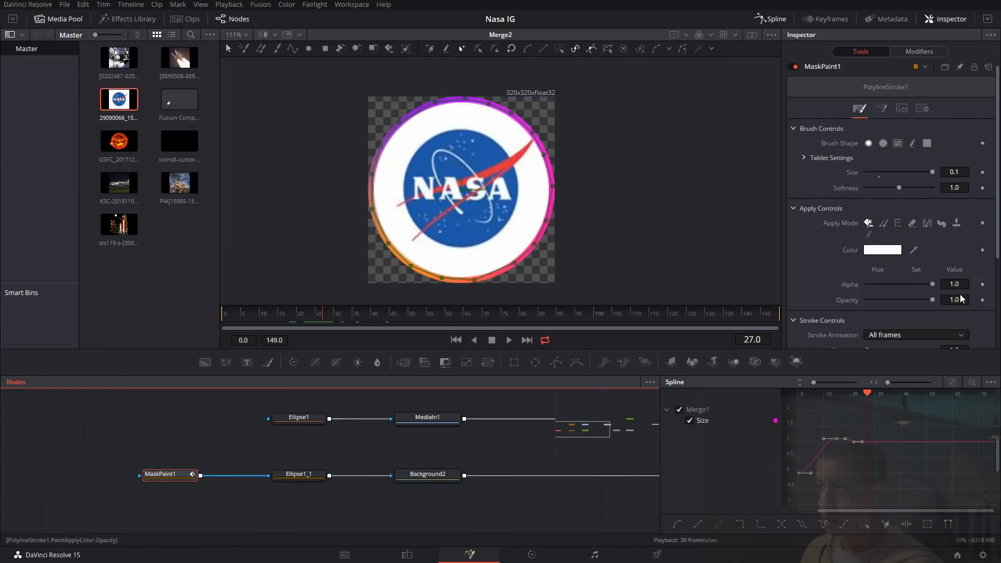
{"action": "scroll", "coordinate": [962, 299], "scroll_direction": "down", "scroll_amount": 5}
{"action": "left_click", "coordinate": [983, 235]}
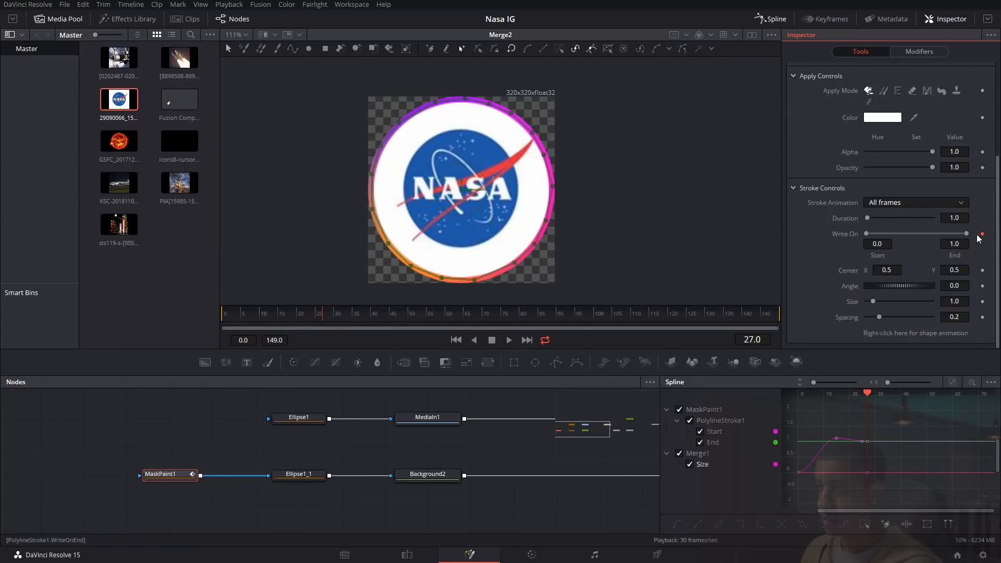
{"action": "left_click_drag", "start_coordinate": [968, 238], "coordinate": [861, 237]}
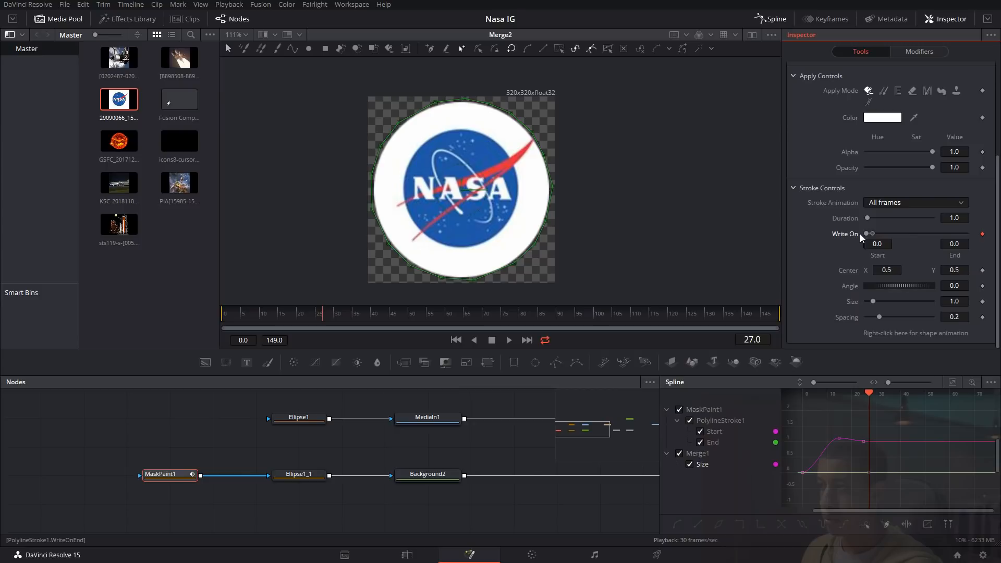
{"action": "left_click_drag", "start_coordinate": [325, 320], "coordinate": [352, 321]}
{"action": "left_click_drag", "start_coordinate": [875, 235], "coordinate": [968, 235]}
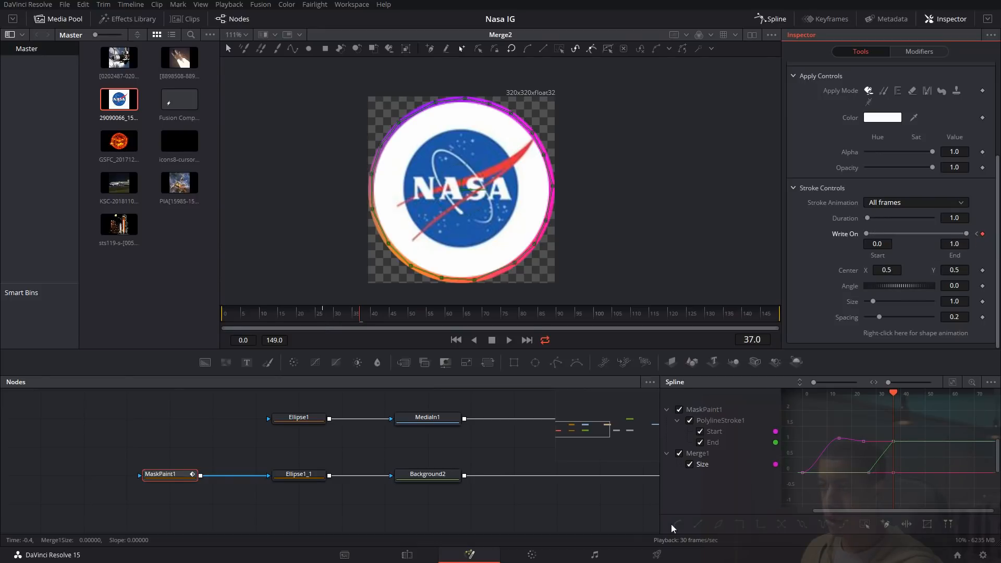
Play the composition from frame 0 to check how the gradient ring draws on around the logo.
{"action": "left_click", "coordinate": [223, 315]}
{"action": "left_click", "coordinate": [224, 459]}
{"action": "left_click", "coordinate": [228, 452]}
{"action": "key", "text": "space"}
{"action": "key", "text": "space"}
Show the Merge1 output fitted in the viewer and play the logo animation from the start.
{"action": "left_click_drag", "start_coordinate": [474, 477], "coordinate": [131, 445]}
{"action": "left_click_drag", "start_coordinate": [424, 449], "coordinate": [344, 483]}
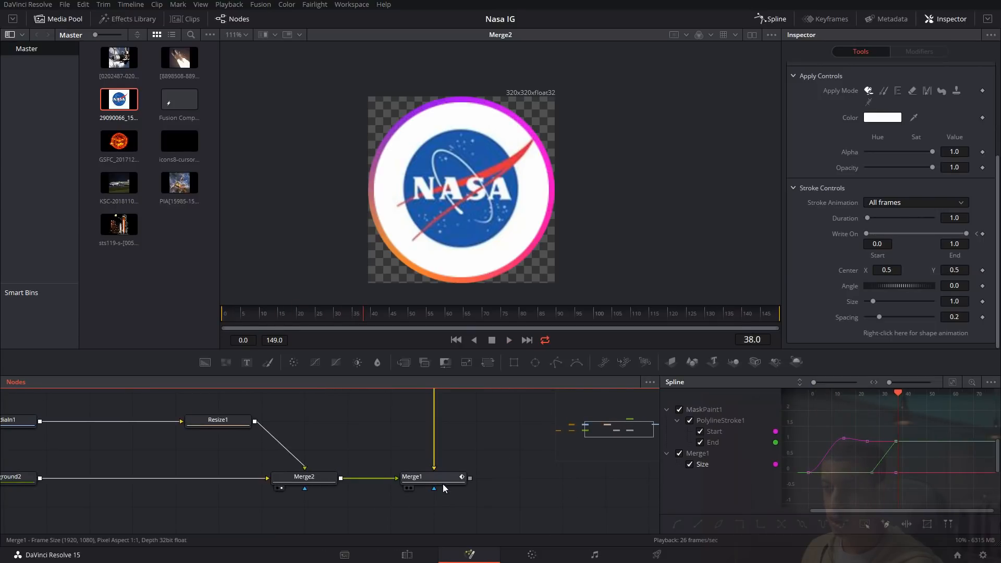
{"action": "left_click", "coordinate": [438, 481]}
{"action": "left_click_drag", "start_coordinate": [461, 190], "coordinate": [461, 192]}
{"action": "left_click_drag", "start_coordinate": [250, 316], "coordinate": [199, 309]}
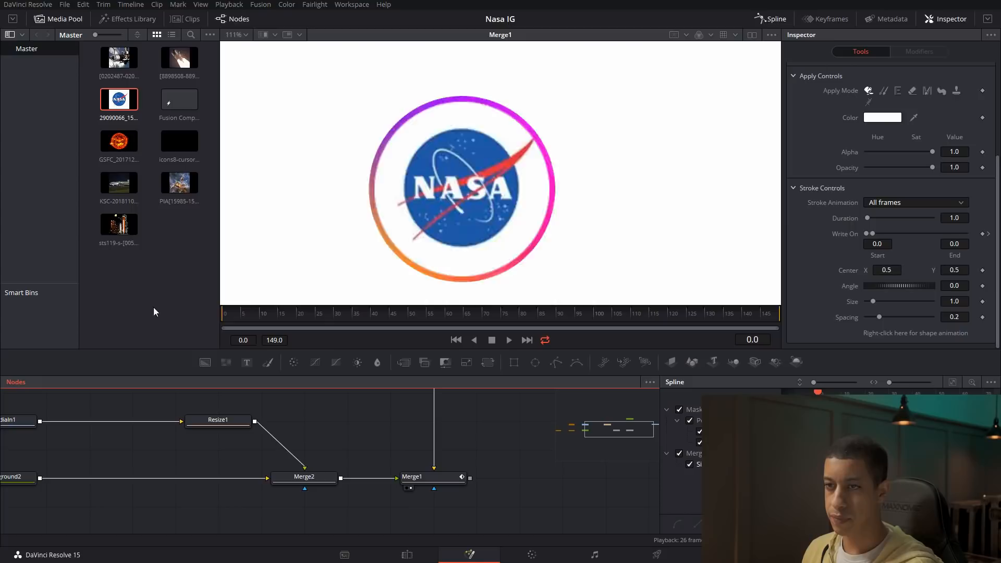
{"action": "left_click", "coordinate": [242, 37]}
{"action": "left_click", "coordinate": [235, 52]}
{"action": "key", "text": "space"}
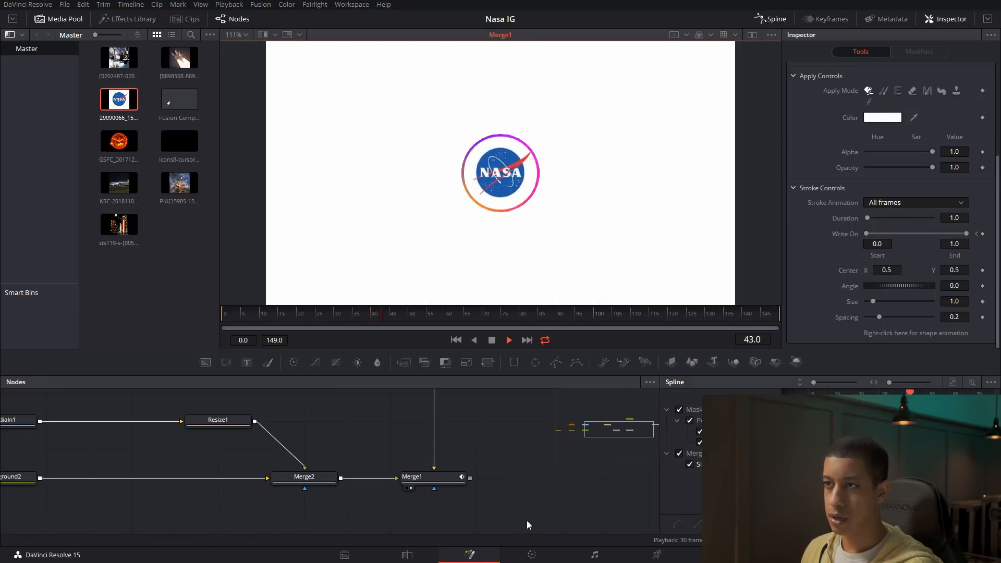
{"action": "key", "text": "space"}
Bring the browser over to examine the layout of NASA's Instagram profile as a reference, and return to the composition.
{"action": "left_click_drag", "start_coordinate": [500, 449], "coordinate": [542, 455]}
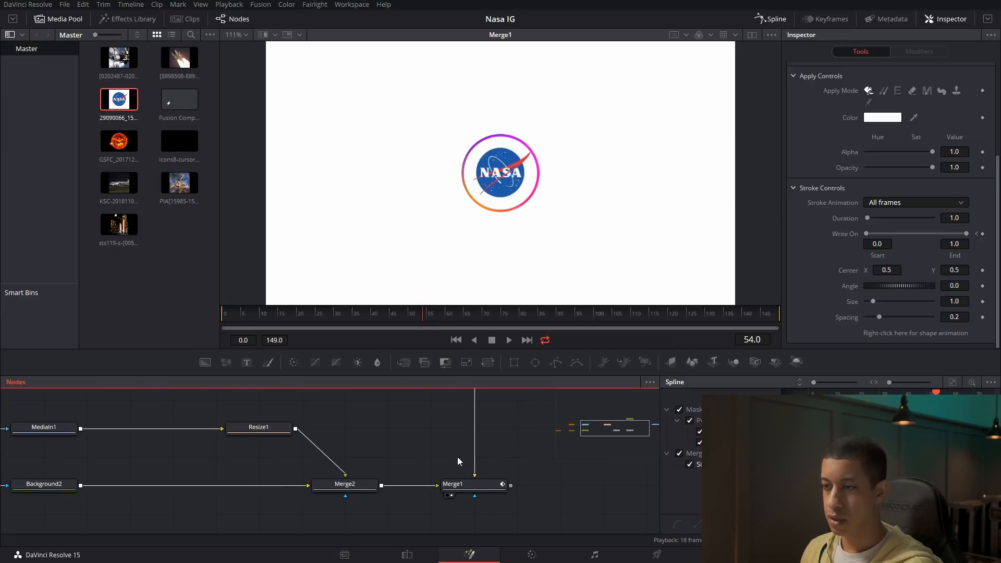
{"action": "left_click_drag", "start_coordinate": [396, 446], "coordinate": [555, 458]}
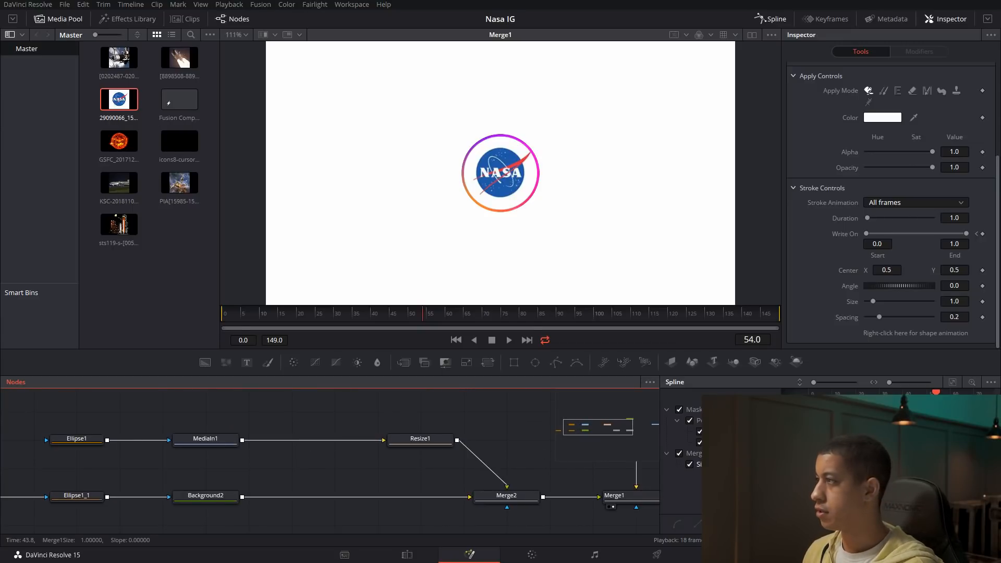
{"action": "left_click_drag", "start_coordinate": [1000, 93], "coordinate": [657, 56]}
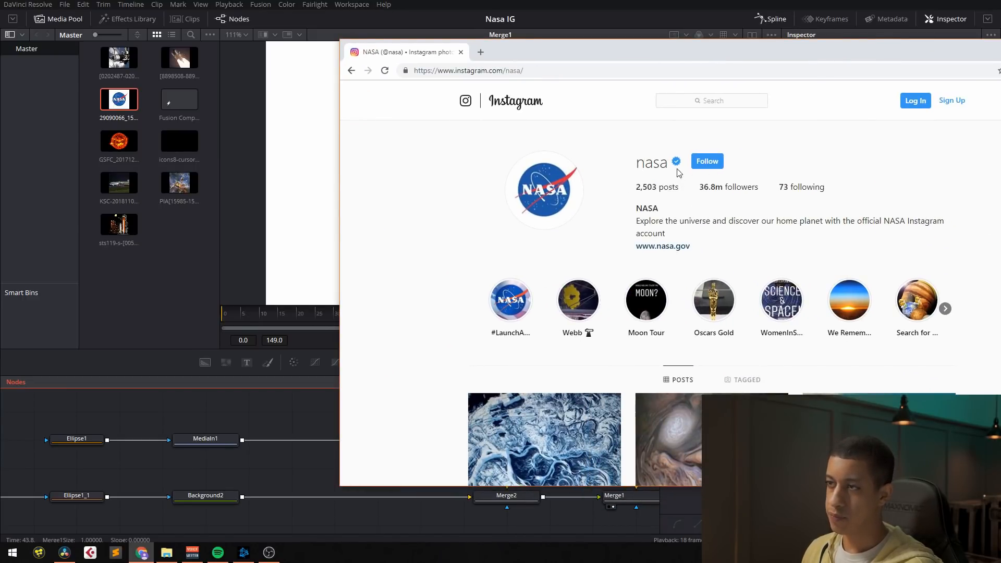
{"action": "mouse_move", "coordinate": [677, 167]}
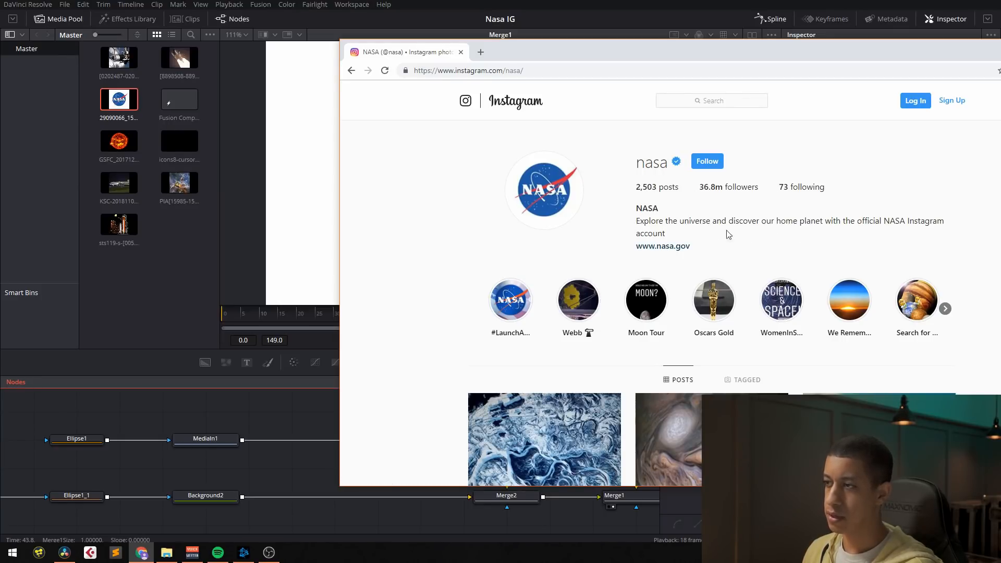
{"action": "scroll", "coordinate": [681, 255], "scroll_direction": "down", "scroll_amount": 2}
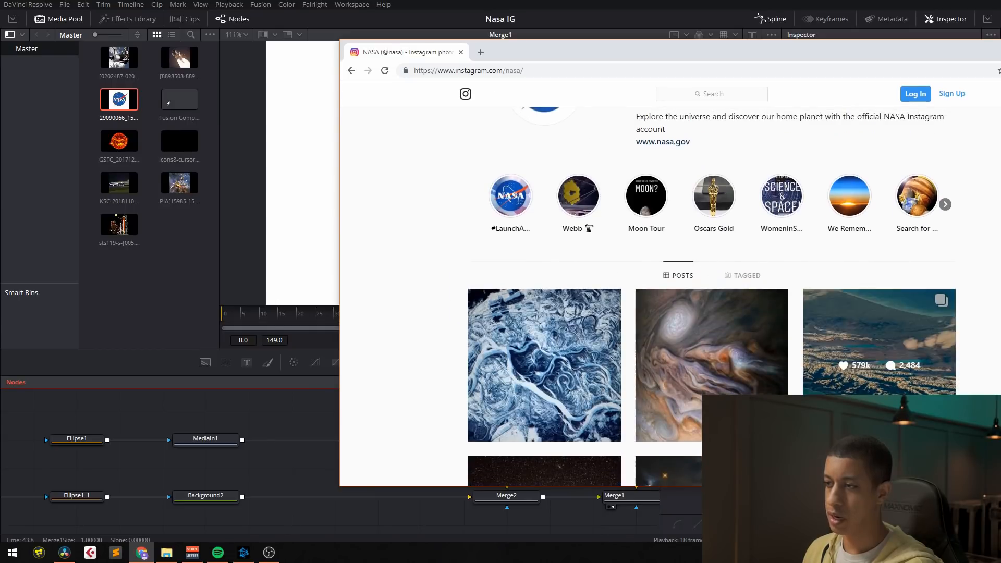
{"action": "scroll", "coordinate": [677, 202], "scroll_direction": "up", "scroll_amount": 2}
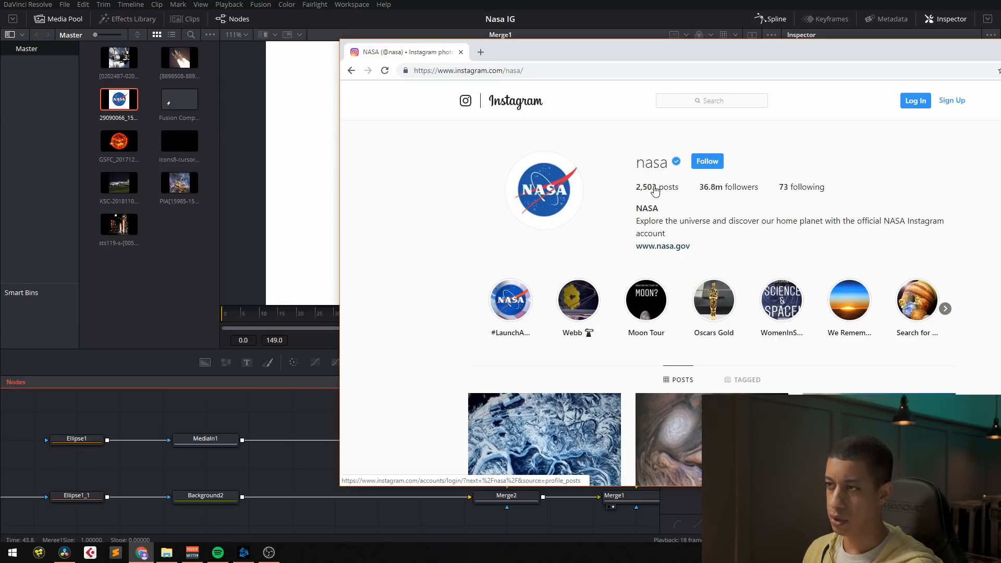
{"action": "left_click_drag", "start_coordinate": [616, 57], "coordinate": [1000, 90]}
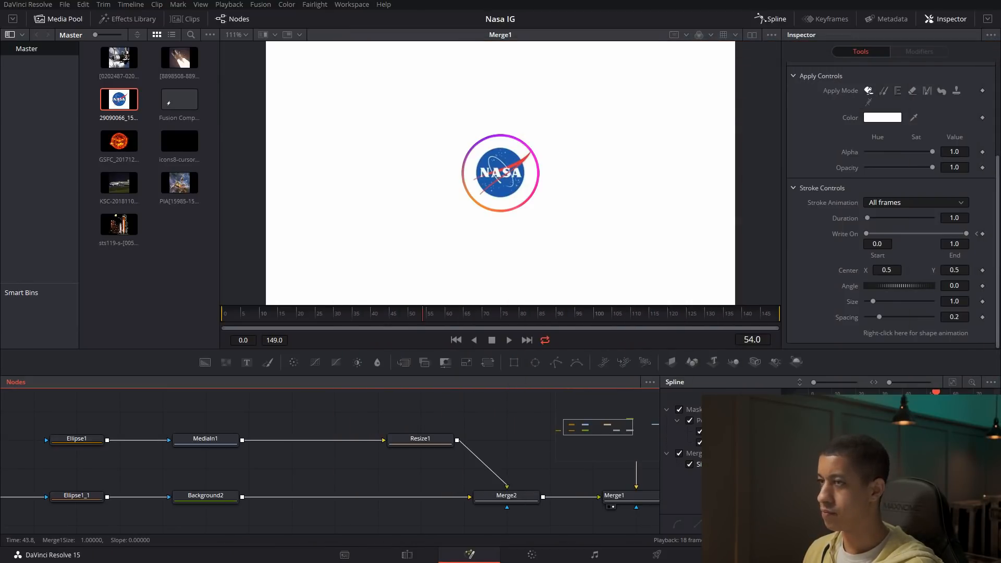
Check where MaskPaint1's last Write On keyframe sits and move the playhead a few frames past it, to frame 42.
{"action": "left_click_drag", "start_coordinate": [496, 446], "coordinate": [335, 447]}
{"action": "left_click_drag", "start_coordinate": [430, 468], "coordinate": [522, 459]}
{"action": "left_click_drag", "start_coordinate": [272, 467], "coordinate": [441, 454]}
{"action": "left_click", "coordinate": [68, 477]}
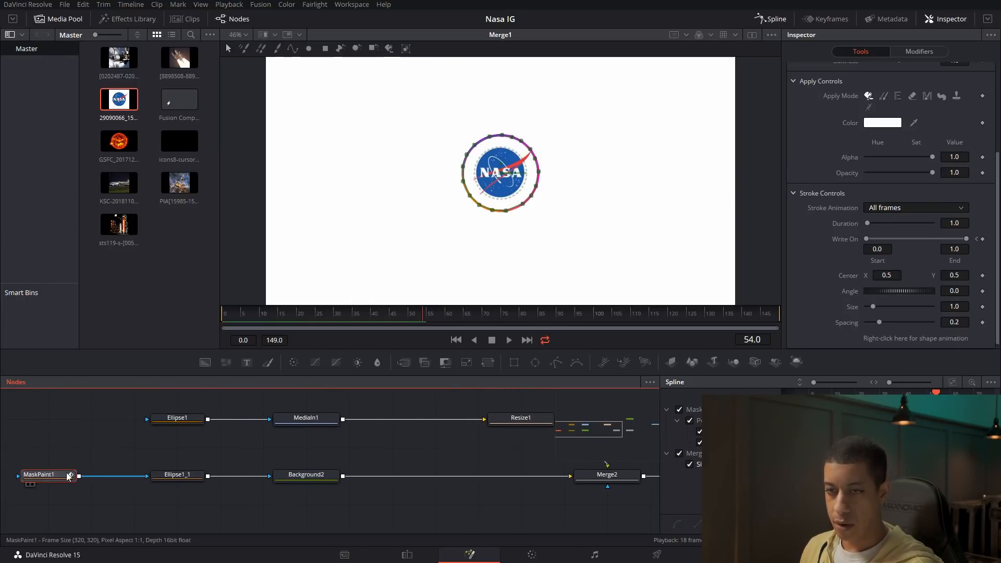
{"action": "left_click", "coordinate": [362, 316]}
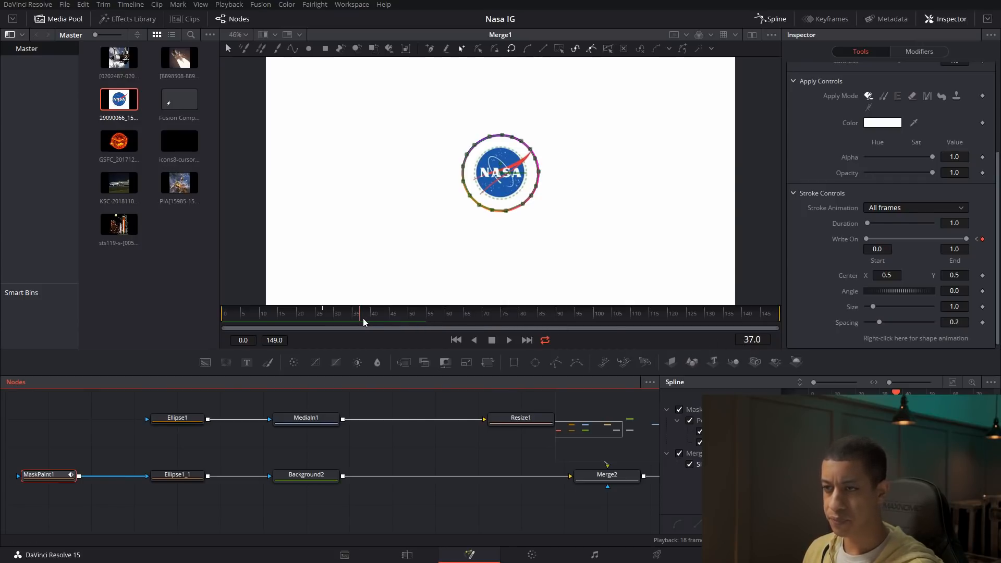
{"action": "left_click", "coordinate": [377, 319]}
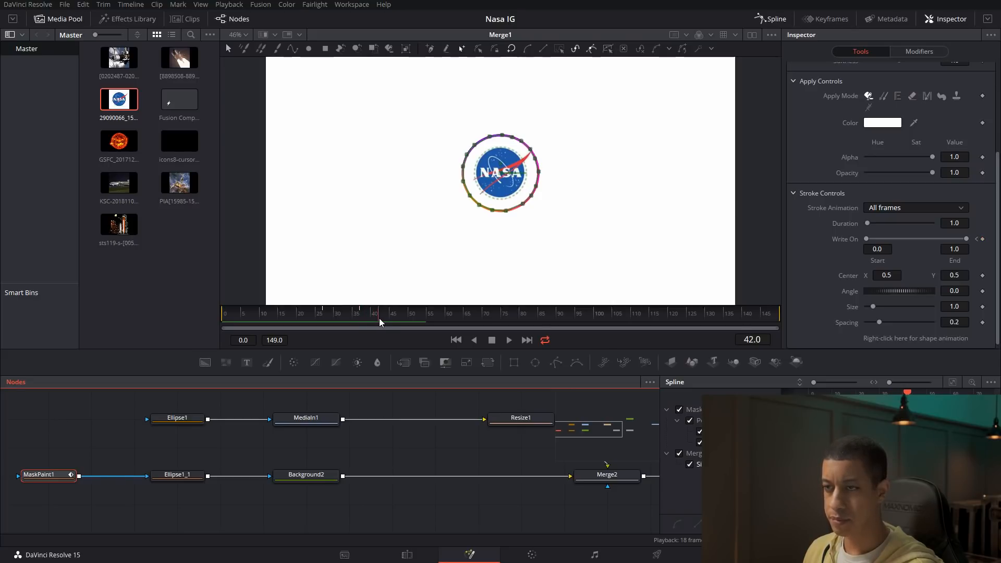
Add a keyframe to Merge1's Center at frame 40, with the logo in the middle of the frame.
{"action": "left_click_drag", "start_coordinate": [408, 462], "coordinate": [214, 447]}
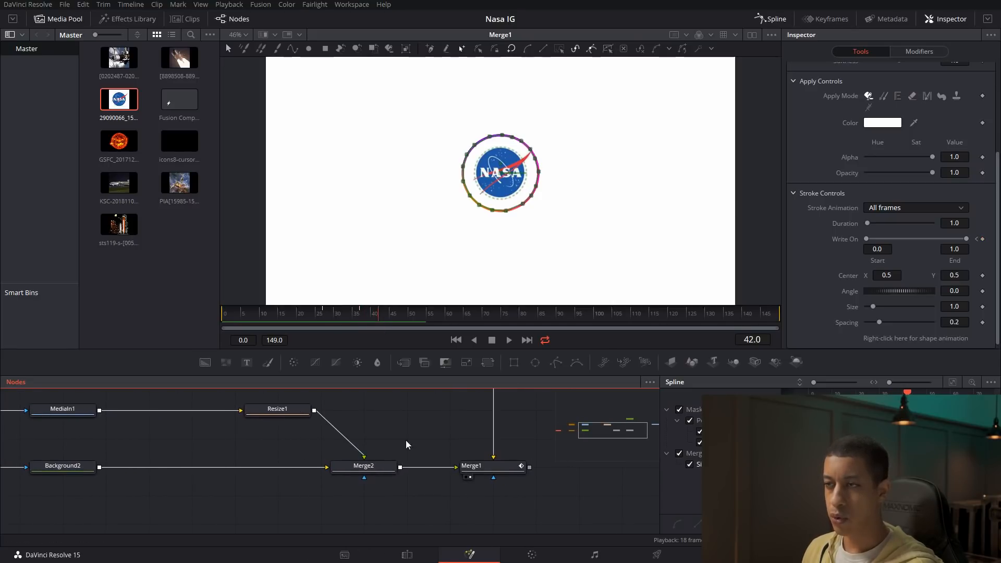
{"action": "left_click", "coordinate": [479, 466]}
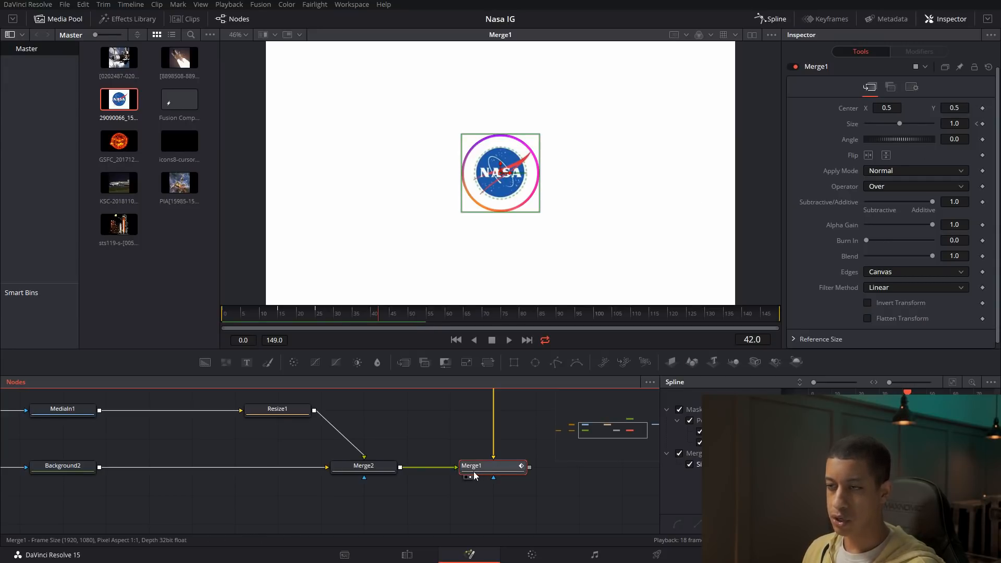
{"action": "mouse_move", "coordinate": [318, 319]}
{"action": "left_mouse_down"}
{"action": "mouse_move", "coordinate": [257, 321]}
{"action": "mouse_move", "coordinate": [330, 328]}
{"action": "left_mouse_up"}
{"action": "left_click_drag", "start_coordinate": [326, 459], "coordinate": [614, 448]}
{"action": "left_click", "coordinate": [108, 458]}
{"action": "left_click_drag", "start_coordinate": [386, 320], "coordinate": [373, 317]}
{"action": "left_click_drag", "start_coordinate": [444, 427], "coordinate": [108, 427]}
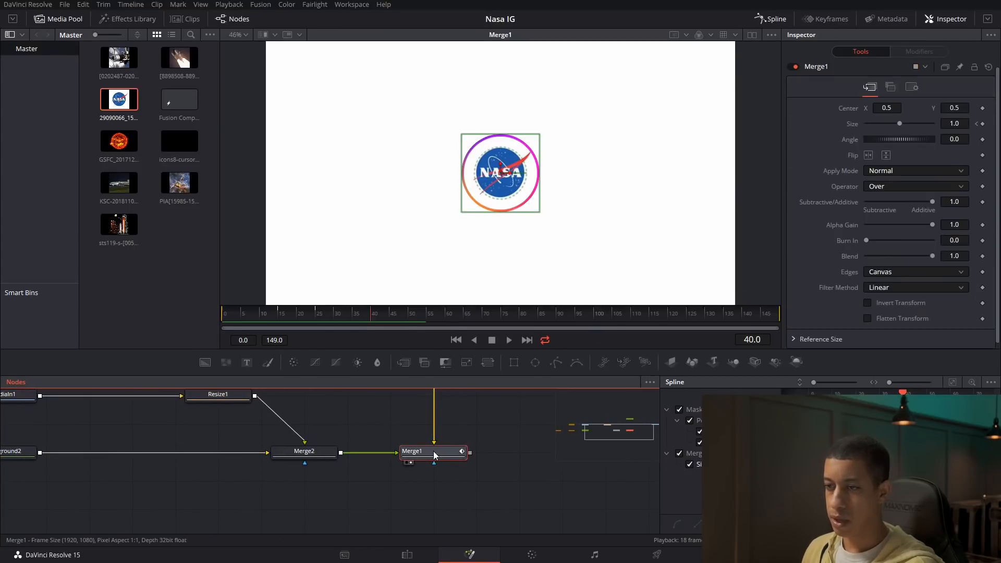
{"action": "left_click", "coordinate": [984, 108]}
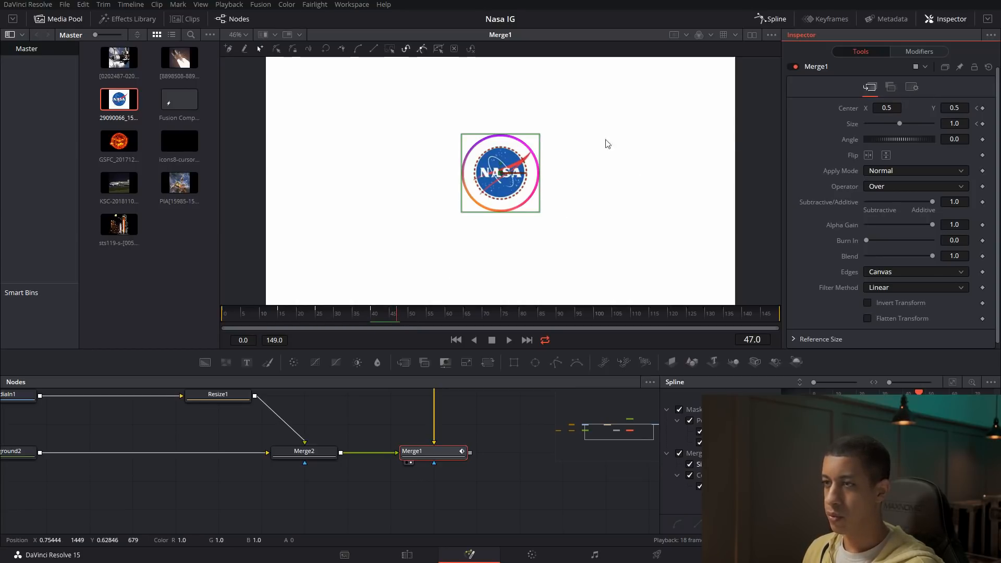
At frame 47, move the logo toward the left side of the canvas and set Merge1's Center X to 0.25.
{"action": "left_click_drag", "start_coordinate": [510, 176], "coordinate": [373, 176]}
{"action": "left_click", "coordinate": [881, 108]}
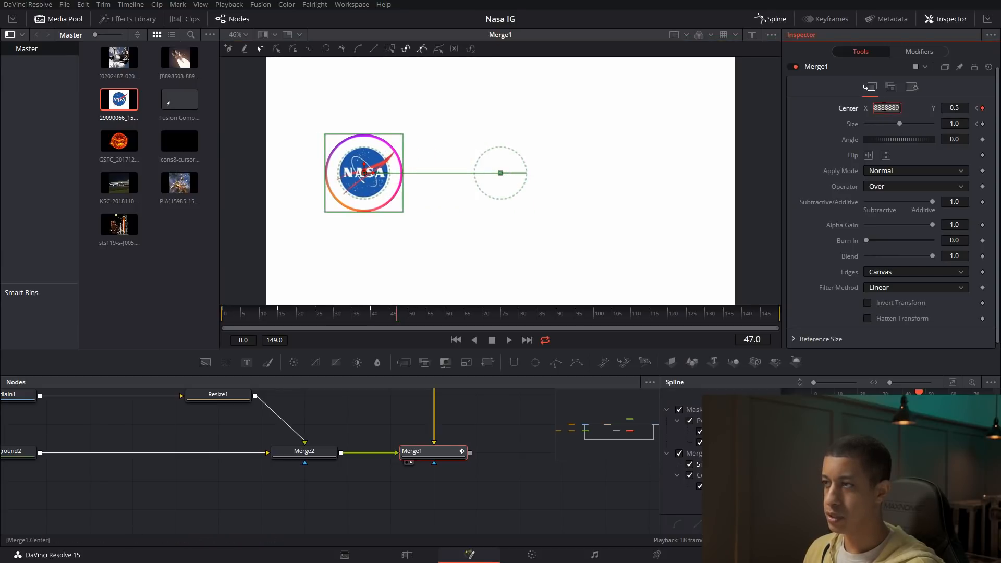
{"action": "type", "text": "0.25"}
{"action": "key", "text": "Tab"}
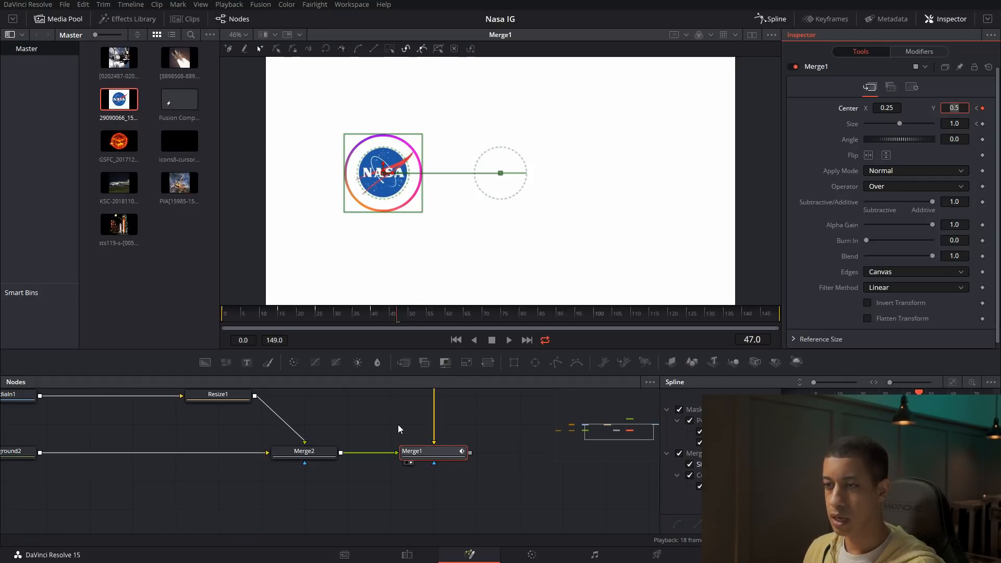
Play the composition from the start to review the logo's sideways move, and go to frame 50.
{"action": "left_click_drag", "start_coordinate": [386, 320], "coordinate": [192, 314]}
{"action": "key", "text": "space"}
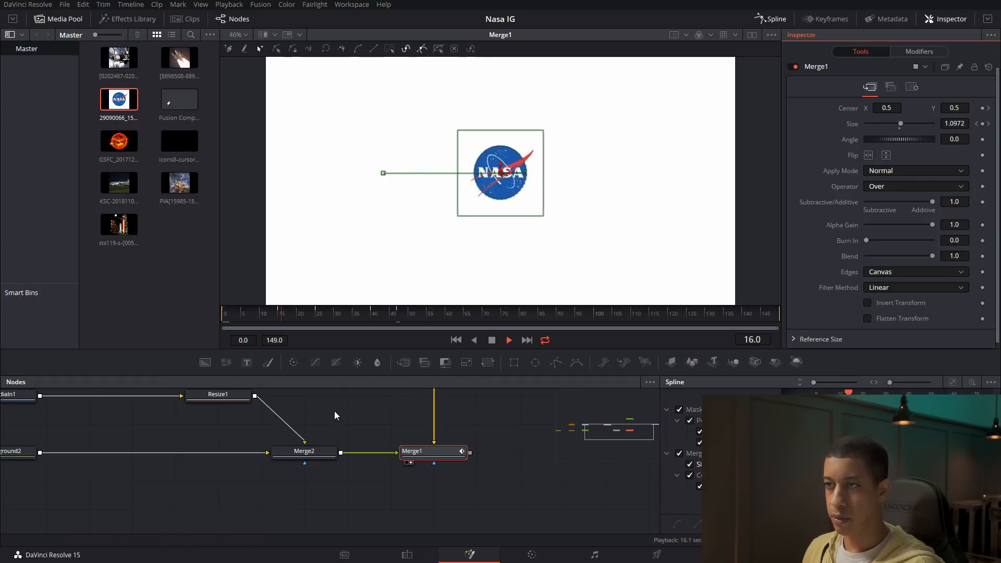
{"action": "key", "text": "space"}
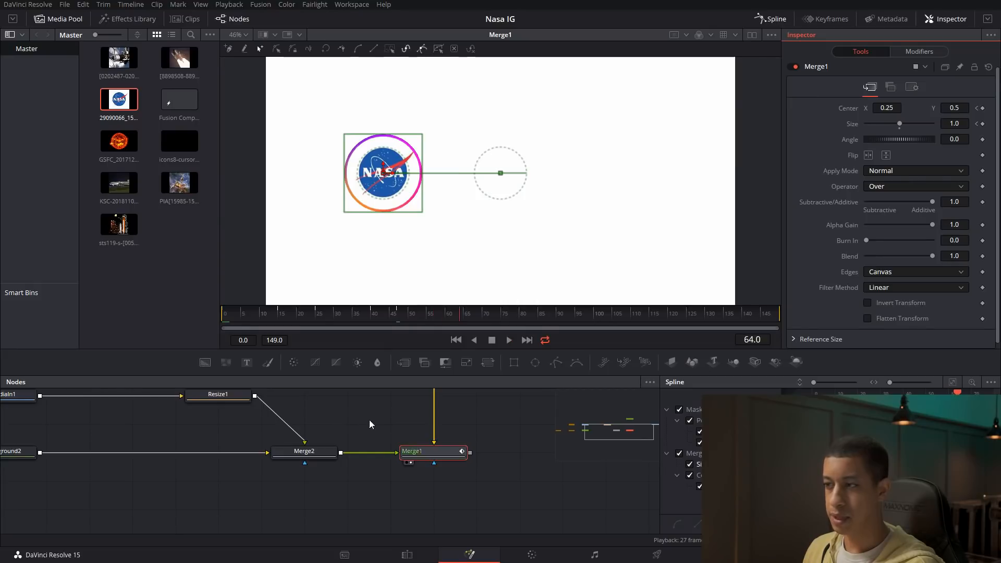
{"action": "left_click_drag", "start_coordinate": [395, 318], "coordinate": [404, 322]}
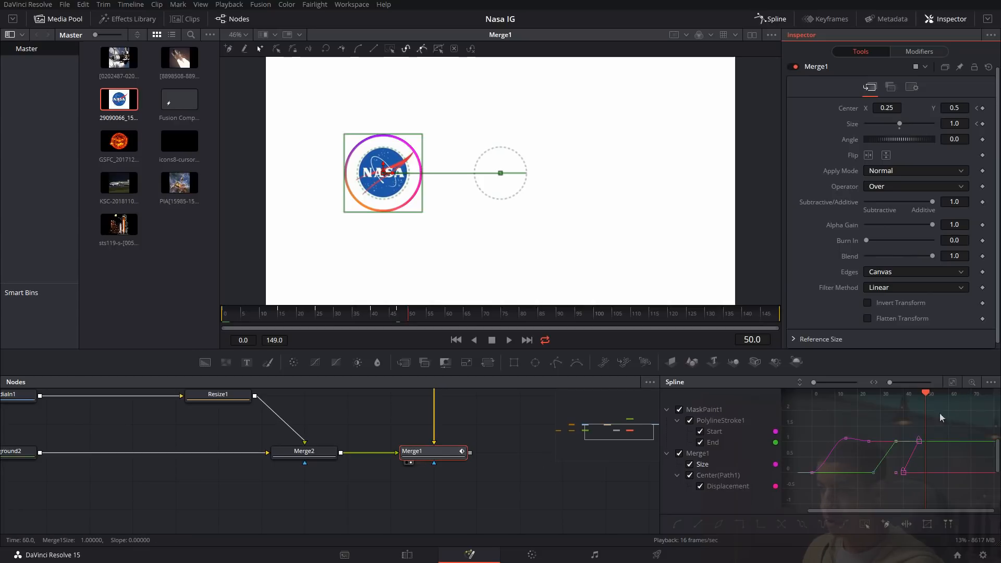
Isolate Merge1's Displacement curve in the spline editor and move its last keyframe to frame 50.
{"action": "left_click", "coordinate": [991, 382]}
{"action": "left_click", "coordinate": [944, 398]}
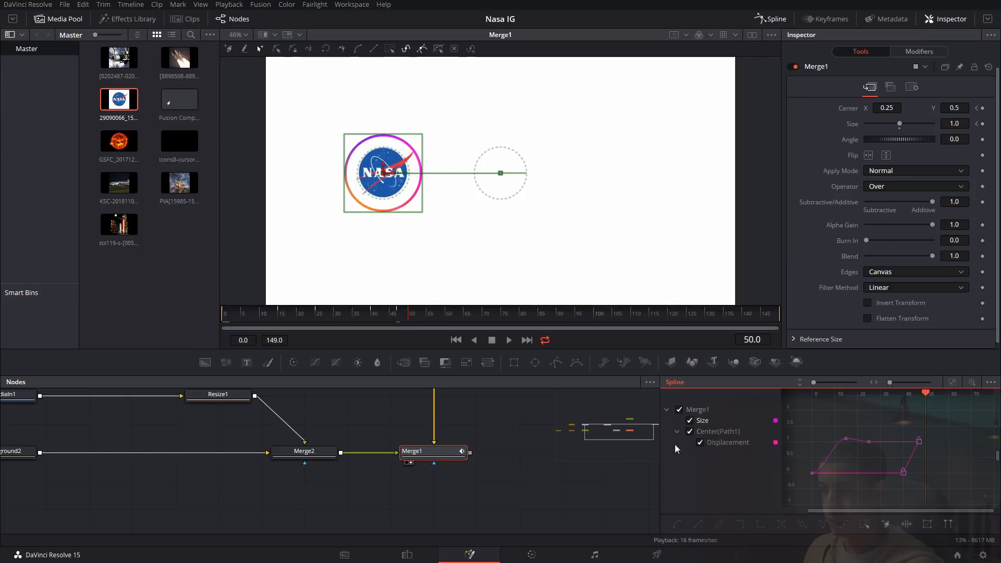
{"action": "left_click", "coordinate": [690, 421]}
{"action": "left_click_drag", "start_coordinate": [906, 431], "coordinate": [964, 446]}
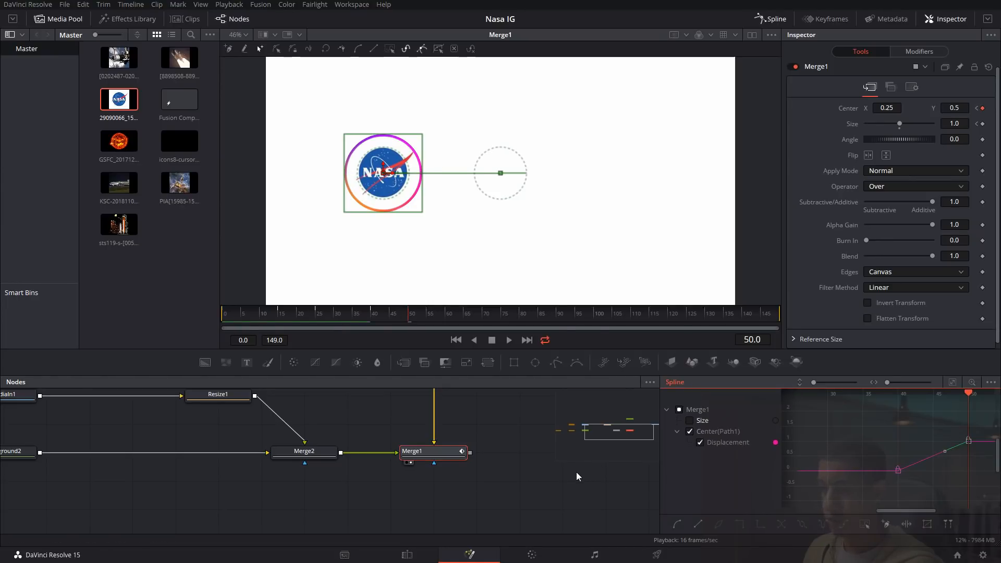
Play the composition from the start to review the retimed sideways move of the logo.
{"action": "left_click_drag", "start_coordinate": [409, 316], "coordinate": [220, 315]}
{"action": "key", "text": "space"}
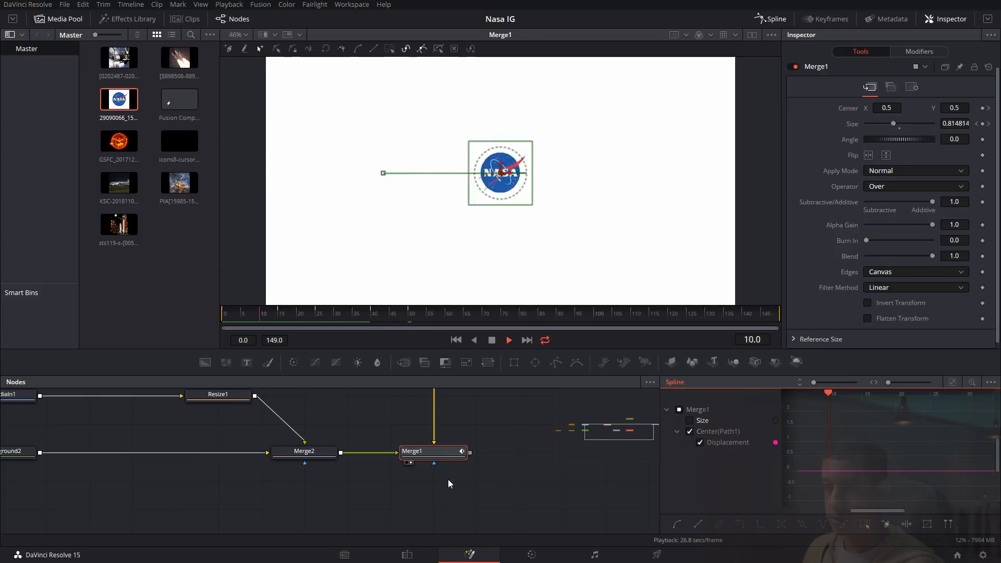
{"action": "left_click", "coordinate": [497, 479]}
{"action": "key", "text": "space"}
{"action": "left_click_drag", "start_coordinate": [480, 475], "coordinate": [509, 479]}
Enable Motion Blur on Merge1 and set its Quality to 10.
{"action": "left_click", "coordinate": [480, 461]}
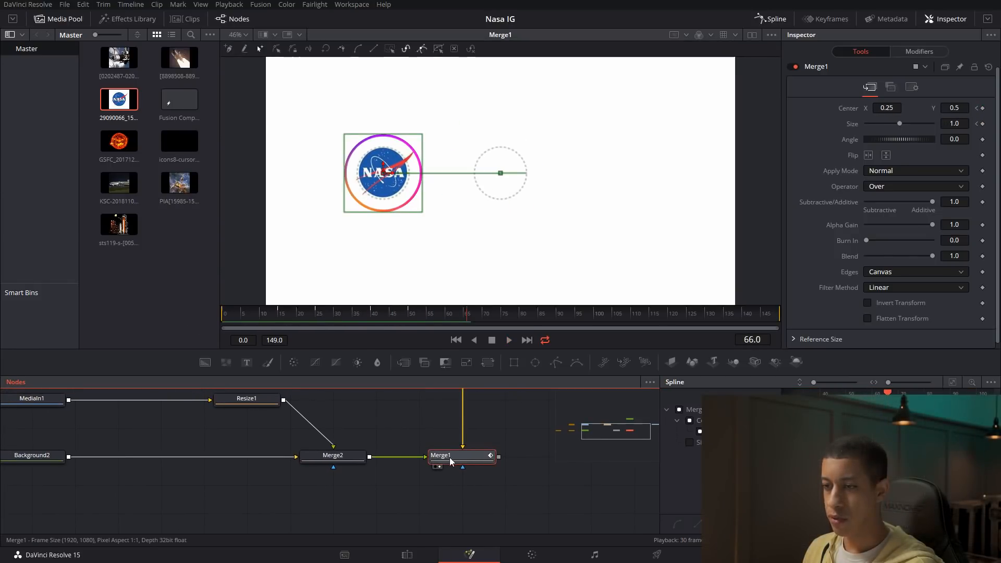
{"action": "left_click", "coordinate": [912, 89]}
{"action": "left_click", "coordinate": [888, 233]}
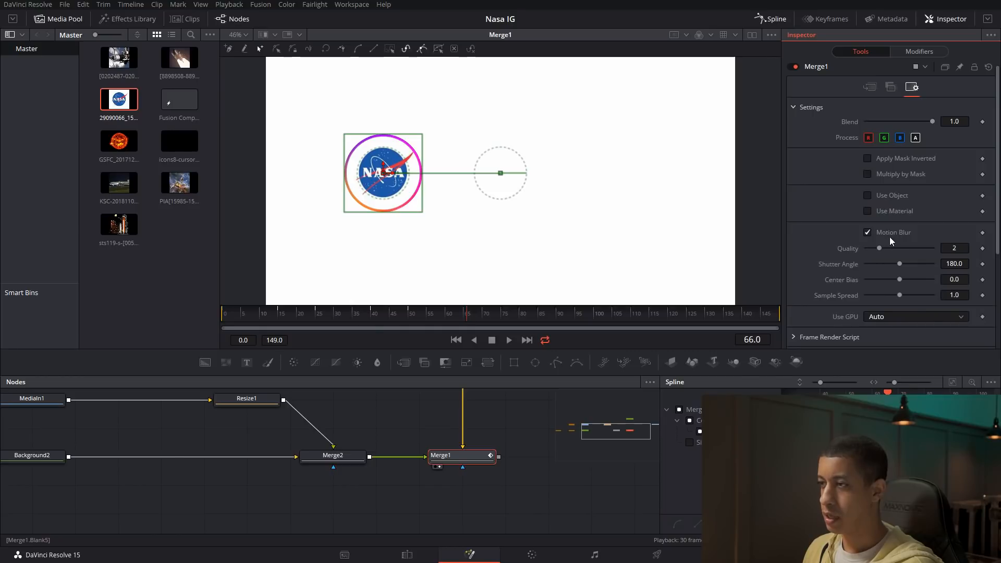
{"action": "left_click", "coordinate": [961, 249]}
{"action": "type", "text": "10"}
{"action": "key", "text": "Tab"}
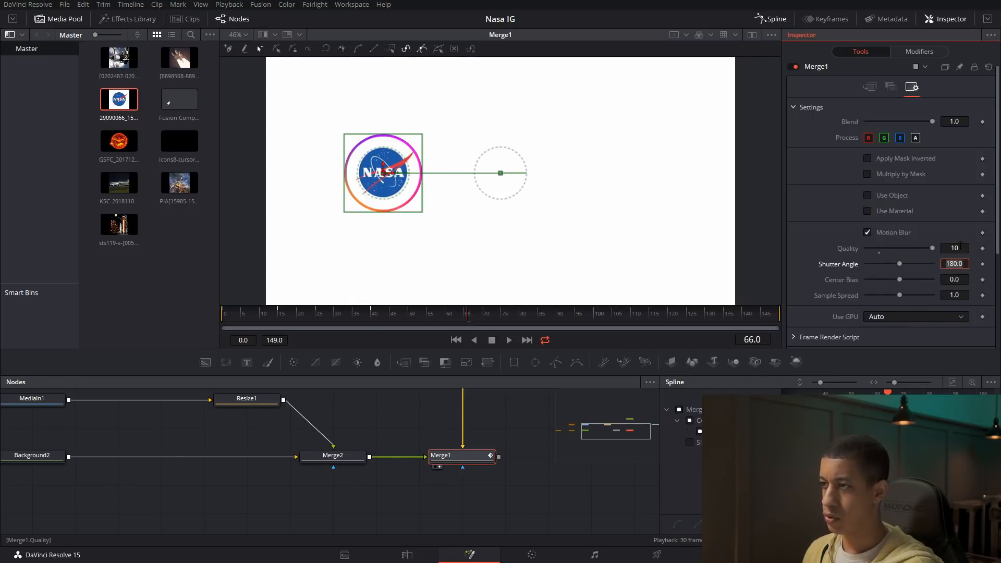
Scrub and play through the logo's slide up to frame 53 to inspect its motion blur.
{"action": "left_click_drag", "start_coordinate": [433, 317], "coordinate": [411, 319]}
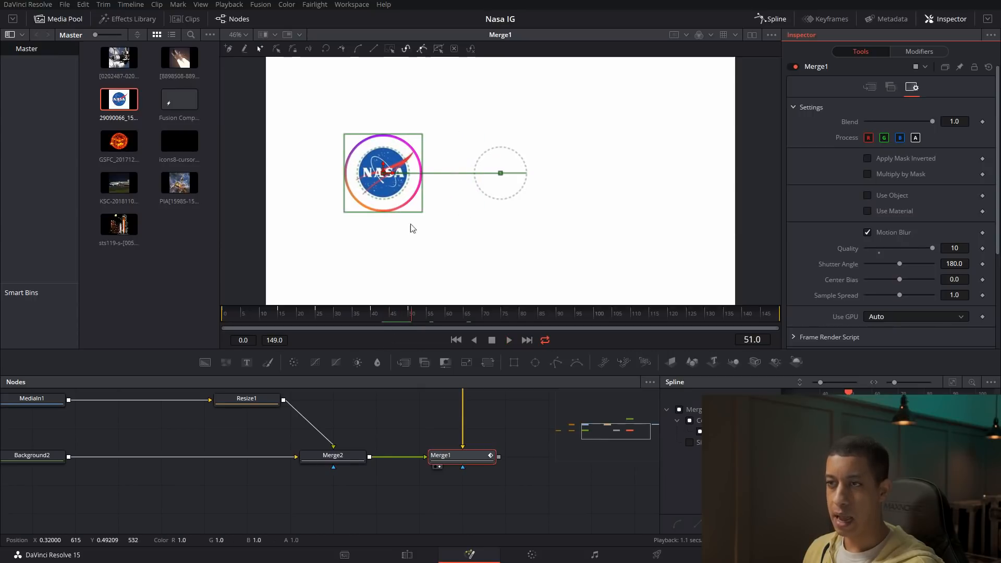
{"action": "left_click", "coordinate": [349, 322]}
{"action": "key", "text": "space"}
{"action": "key", "text": "space"}
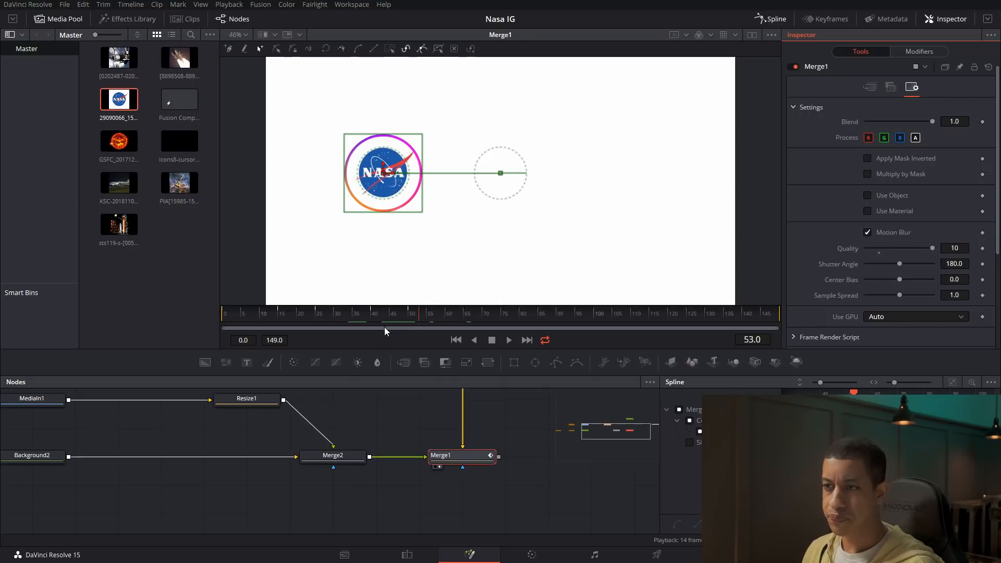
Check the High Quality and Motion Blur options that control the viewer's preview rendering.
{"action": "right_click", "coordinate": [377, 335]}
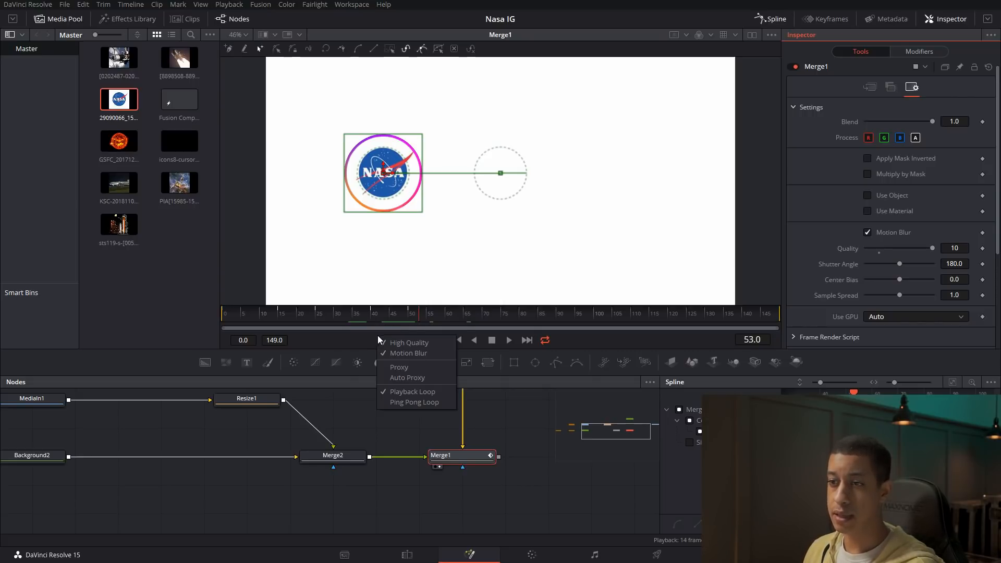
{"action": "left_click", "coordinate": [407, 342]}
{"action": "right_click", "coordinate": [407, 342]}
{"action": "left_click", "coordinate": [429, 356]}
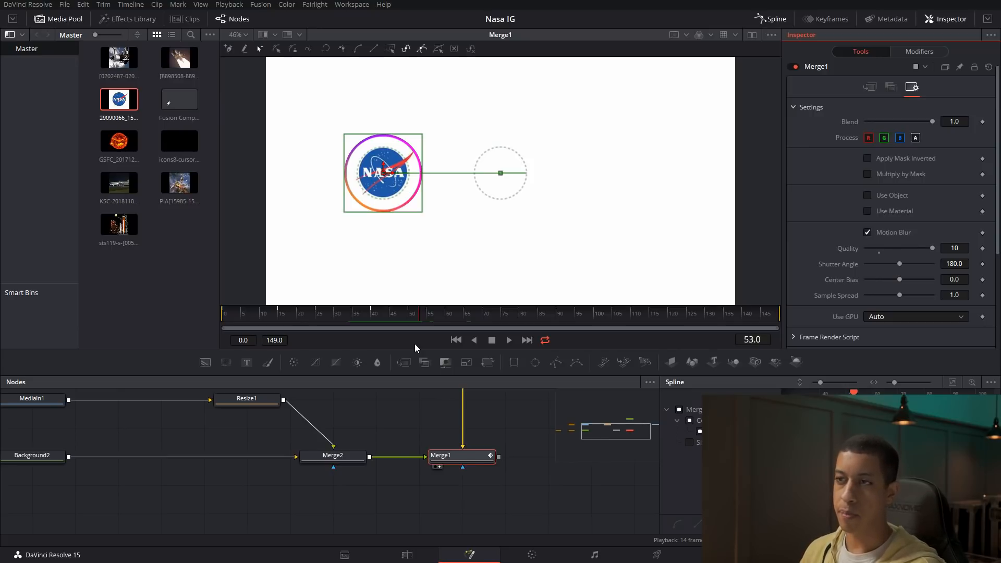
Play the whole animation from the start to review the logo and ring with motion blur, stopping at frame 51.
{"action": "left_click", "coordinate": [350, 314]}
{"action": "key", "text": "space"}
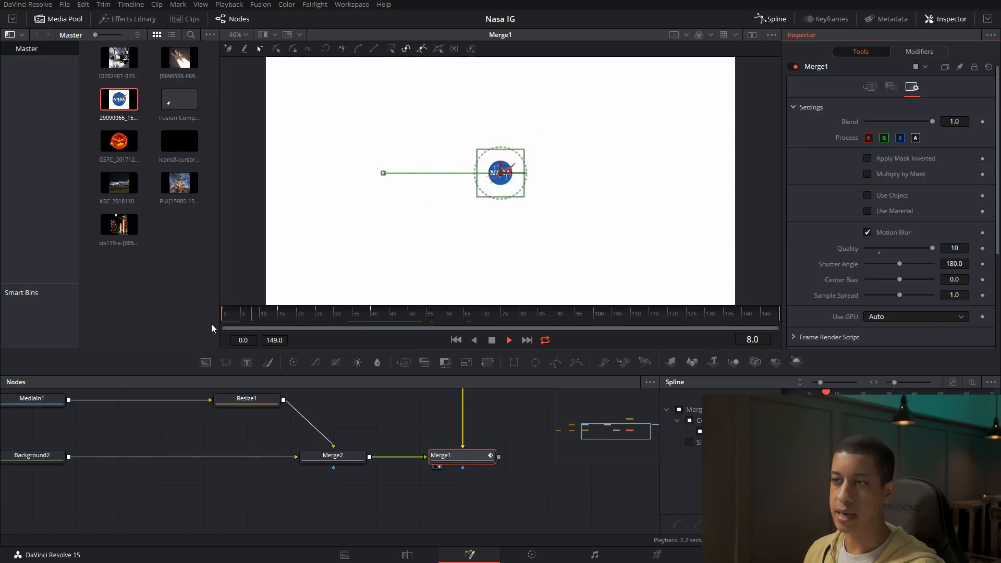
{"action": "key", "text": "space"}
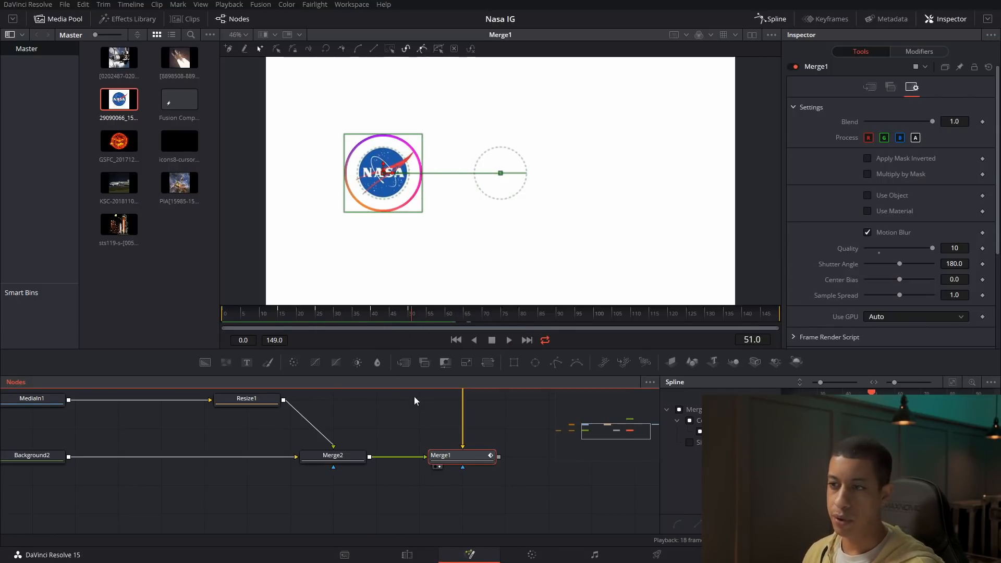
Spread out the node graph by moving Merge2 and its upstream nodes away from Merge1 and placing Background1 higher.
{"action": "scroll", "coordinate": [421, 431], "scroll_direction": "down", "scroll_amount": 3}
{"action": "left_click_drag", "start_coordinate": [416, 433], "coordinate": [437, 433]}
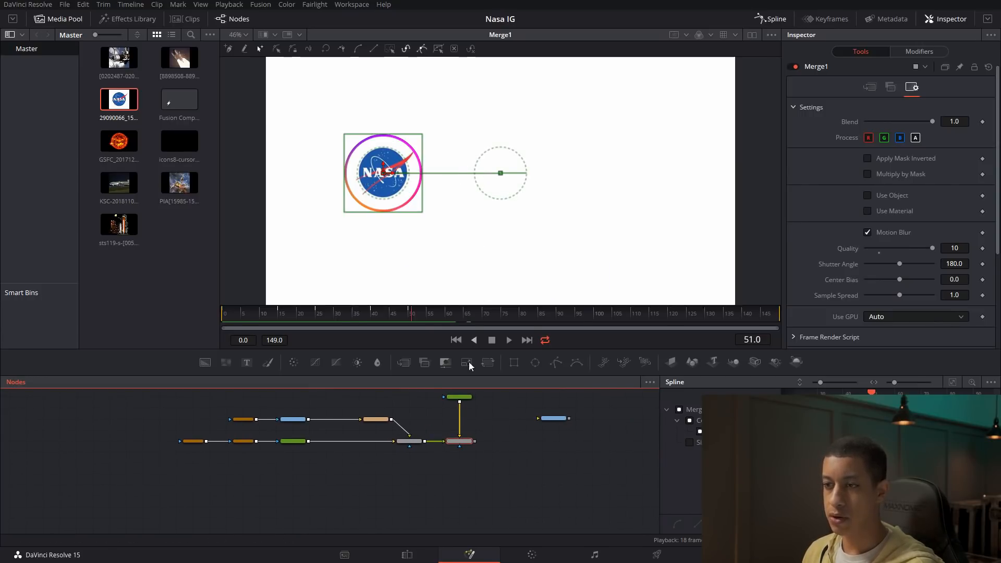
{"action": "left_click_drag", "start_coordinate": [164, 407], "coordinate": [236, 444]}
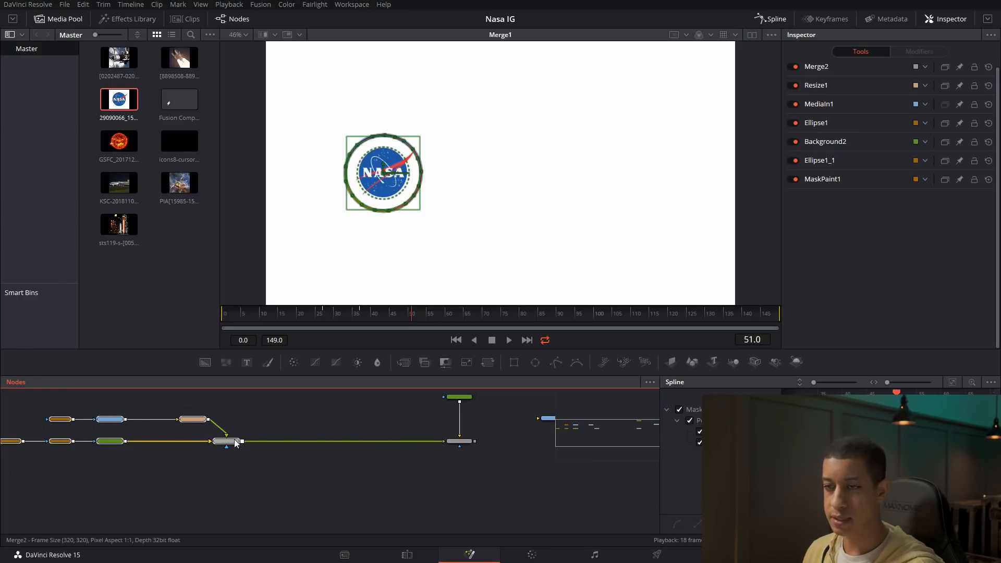
{"action": "left_click", "coordinate": [236, 443]}
{"action": "scroll", "coordinate": [346, 469], "scroll_direction": "up", "scroll_amount": 1}
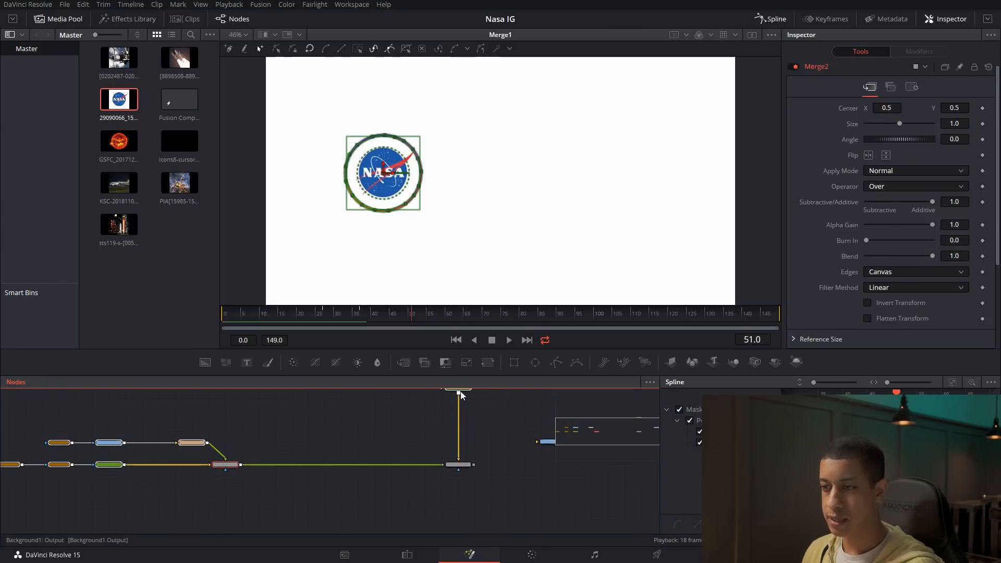
{"action": "left_click", "coordinate": [462, 393]}
{"action": "scroll", "coordinate": [450, 456], "scroll_direction": "down", "scroll_amount": 2}
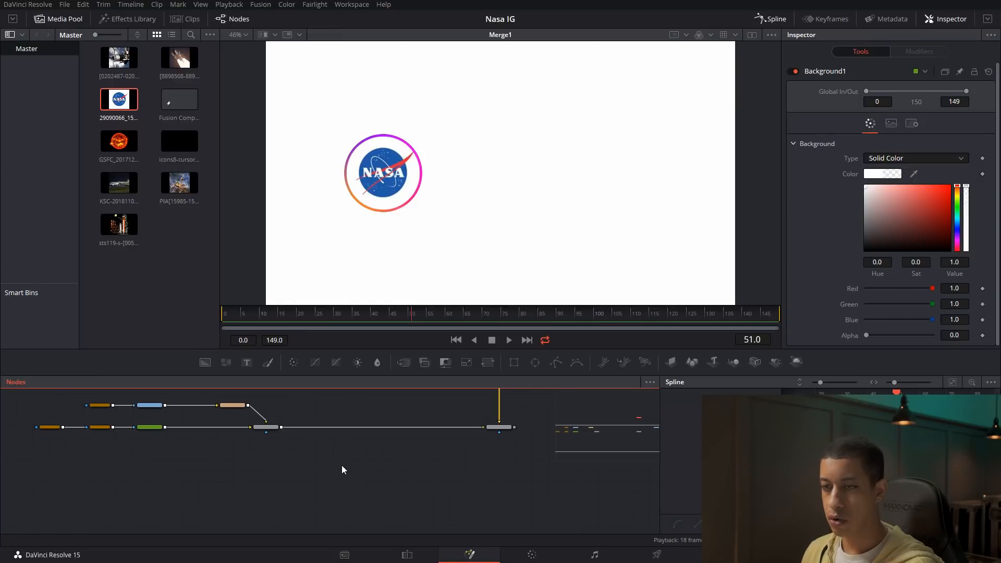
{"action": "left_click_drag", "start_coordinate": [342, 466], "coordinate": [369, 449]}
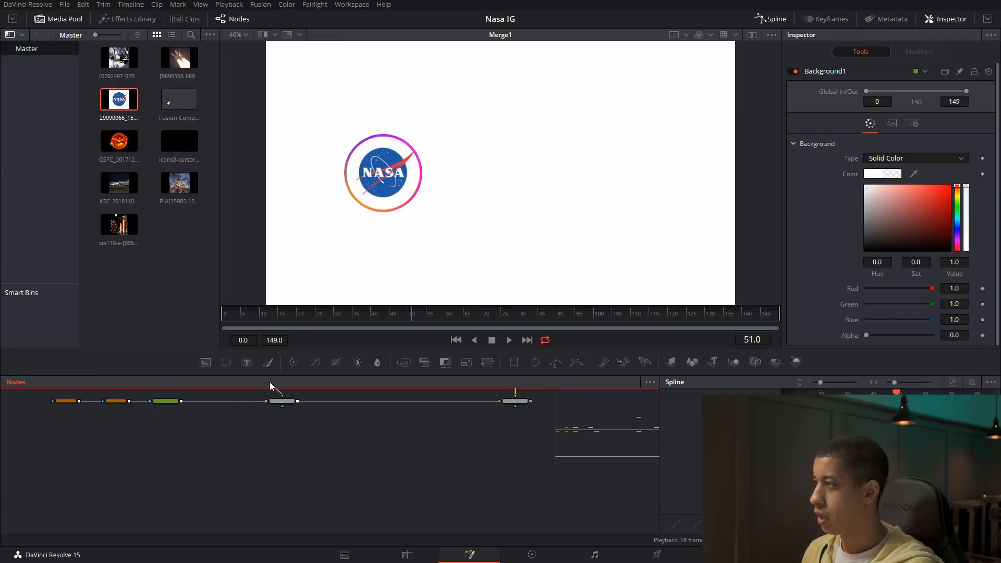
Add a Text node, merge it with Merge1's output, and show the new merge in the viewer.
{"action": "left_click_drag", "start_coordinate": [250, 362], "coordinate": [280, 471]}
{"action": "left_click_drag", "start_coordinate": [360, 458], "coordinate": [305, 481]}
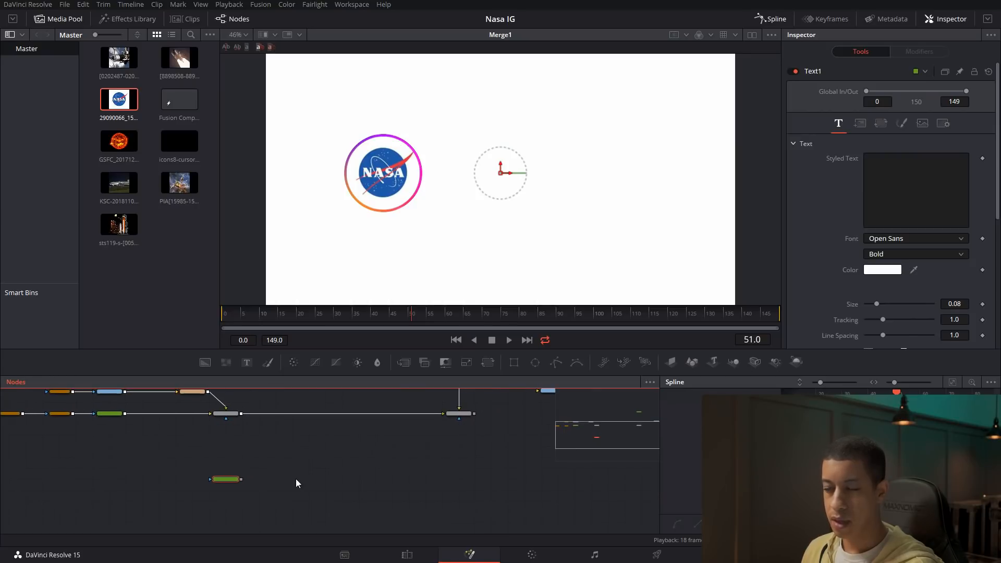
{"action": "left_click_drag", "start_coordinate": [242, 480], "coordinate": [475, 414]}
{"action": "left_click_drag", "start_coordinate": [461, 479], "coordinate": [492, 273]}
{"action": "left_click_drag", "start_coordinate": [277, 490], "coordinate": [362, 465]}
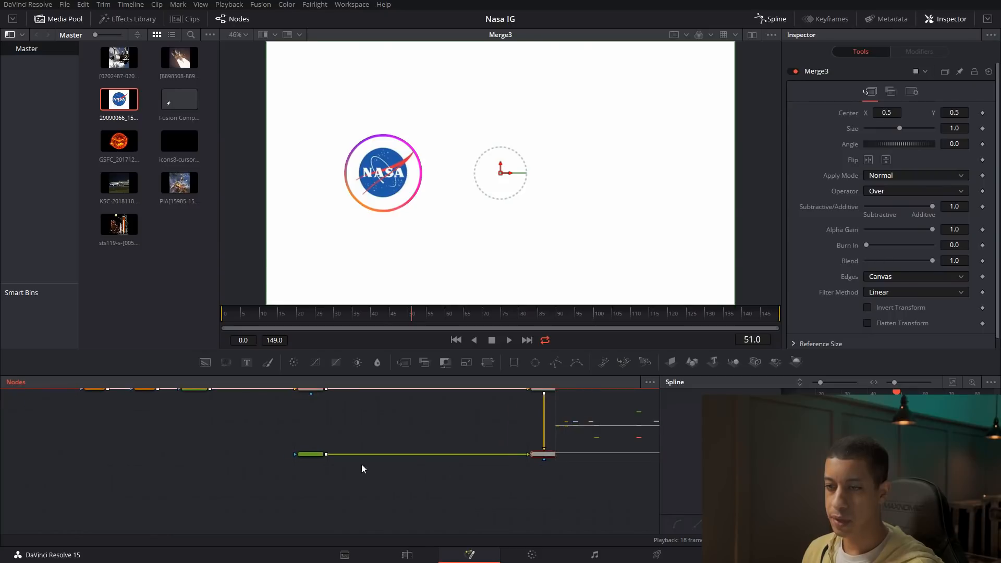
Enter "nasa" as Text1's styled text and set its color to a very dark grey.
{"action": "scroll", "coordinate": [353, 462], "scroll_direction": "up", "scroll_amount": 4}
{"action": "left_click", "coordinate": [244, 433]}
{"action": "left_click", "coordinate": [909, 178]}
{"action": "type", "text": "nasa"}
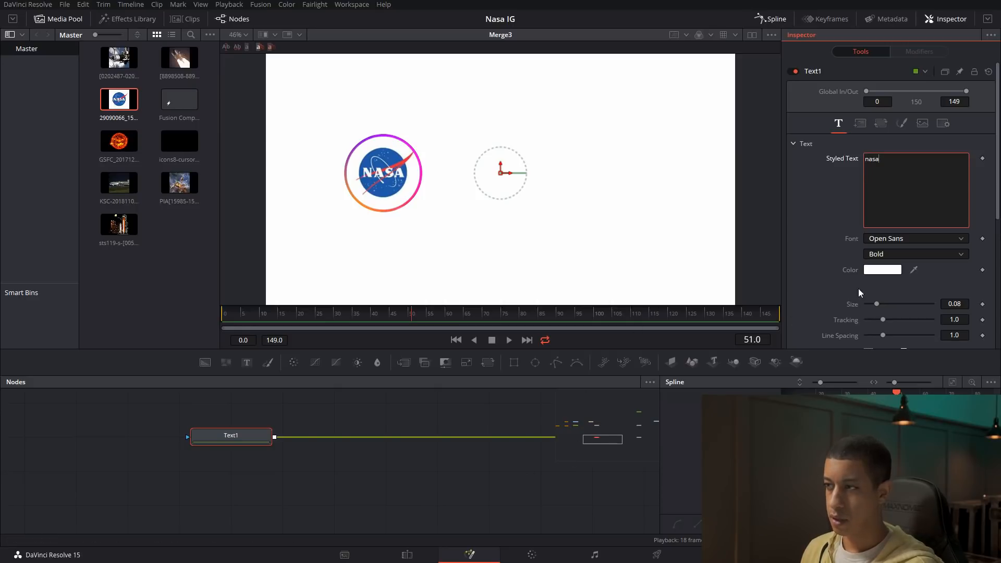
{"action": "left_click", "coordinate": [883, 270]}
{"action": "left_click_drag", "start_coordinate": [615, 234], "coordinate": [615, 267]}
{"action": "left_click", "coordinate": [621, 378]}
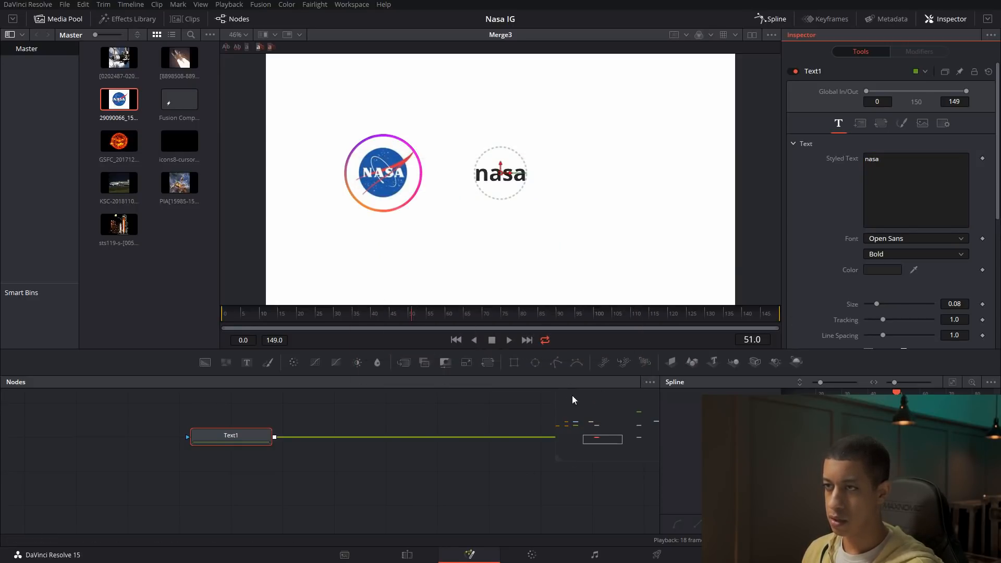
Set the "nasa" text to the Light style with a size of 0.06.
{"action": "left_click", "coordinate": [918, 254]}
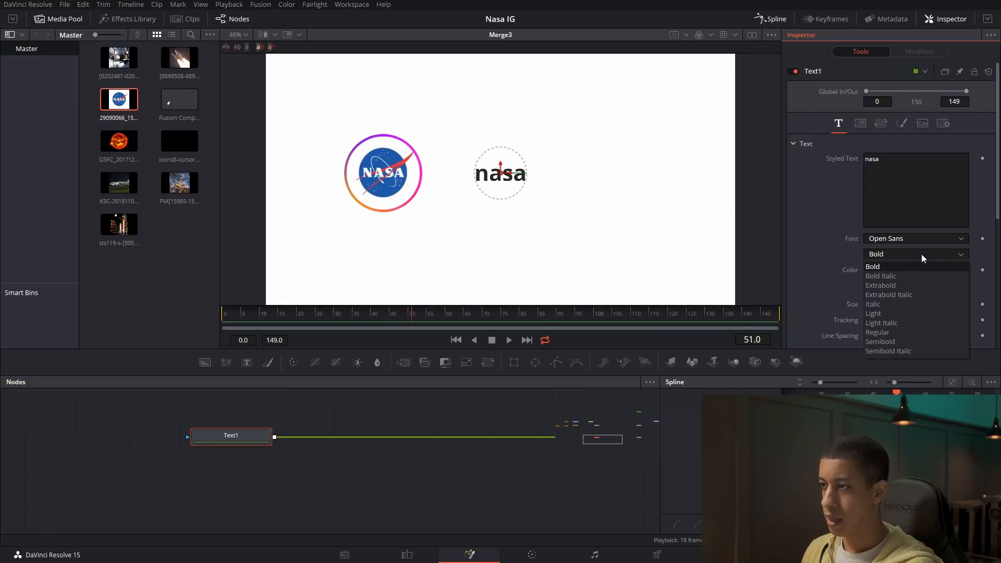
{"action": "left_click", "coordinate": [916, 313]}
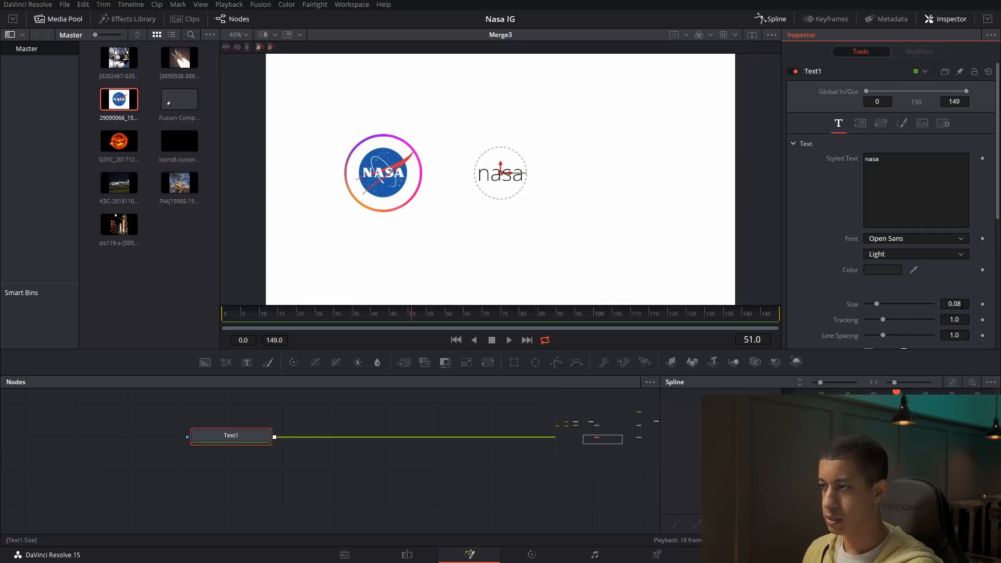
{"action": "type", "text": "0.04"}
{"action": "key", "text": "Tab"}
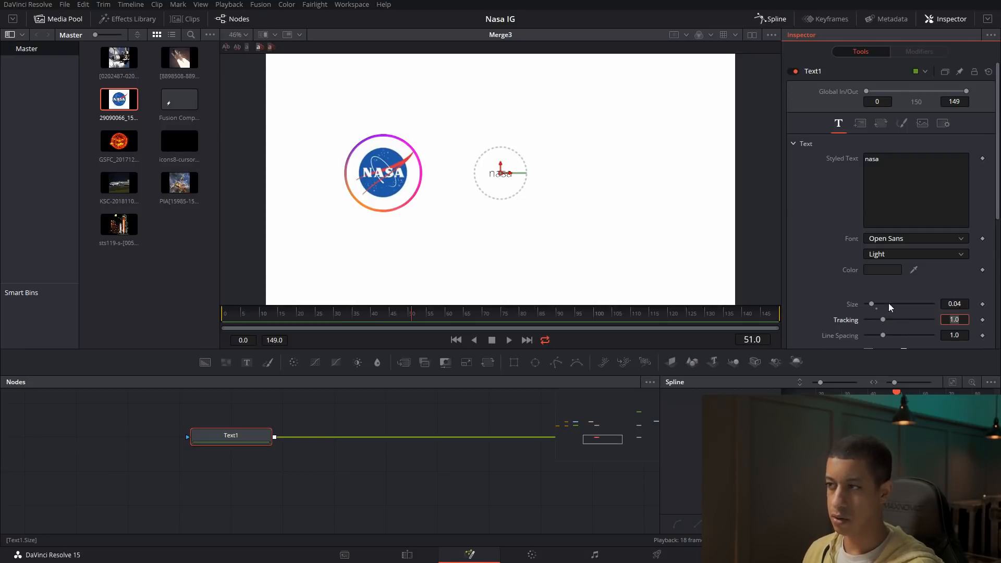
{"action": "left_click", "coordinate": [965, 302]}
{"action": "key", "text": "BackSpace"}
{"action": "type", "text": "6"}
{"action": "key", "text": "Tab"}
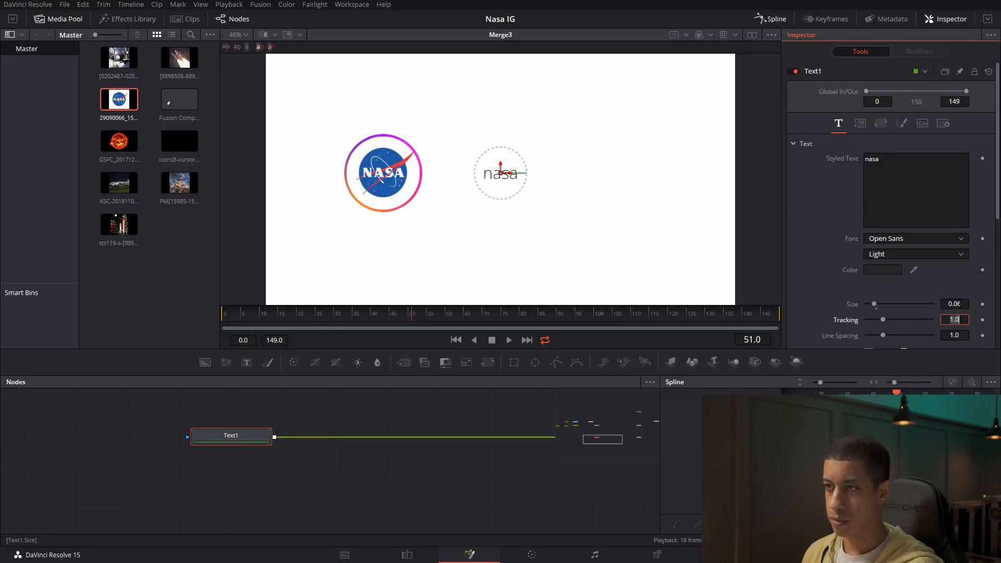
Move the "nasa" text beside the upper part of the logo, to about X 0.43, Y 0.57.
{"action": "left_click", "coordinate": [469, 499]}
{"action": "left_click", "coordinate": [233, 438]}
{"action": "left_click_drag", "start_coordinate": [502, 174], "coordinate": [471, 157]}
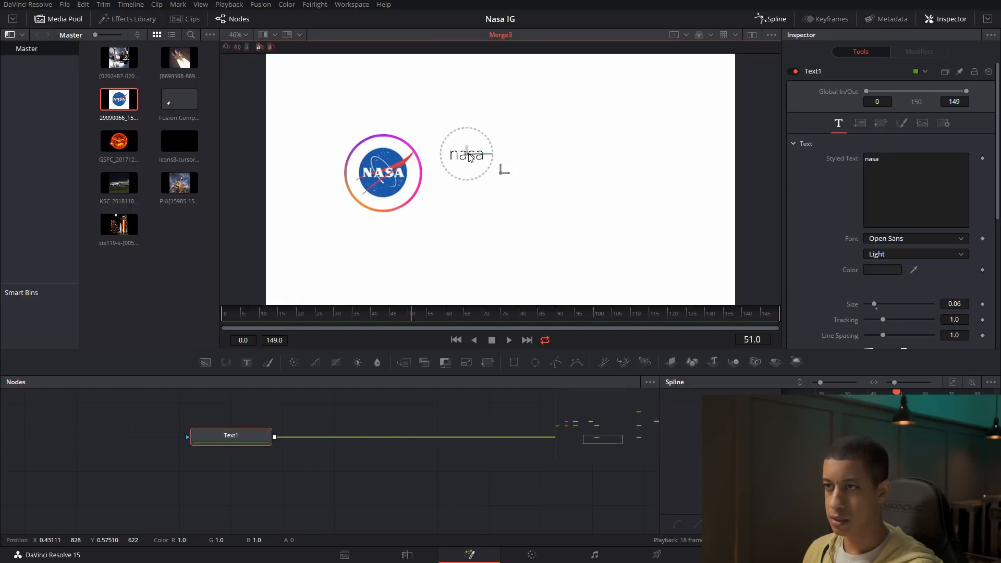
Switch to the browser and examine the username and Follow button layout on NASA's Instagram page.
{"action": "left_click_drag", "start_coordinate": [492, 424], "coordinate": [443, 432]}
{"action": "left_click", "coordinate": [426, 494]}
{"action": "scroll", "coordinate": [352, 447], "scroll_direction": "down", "scroll_amount": 3}
{"action": "left_click_drag", "start_coordinate": [490, 481], "coordinate": [418, 471]}
{"action": "left_click_drag", "start_coordinate": [1000, 86], "coordinate": [729, 83]}
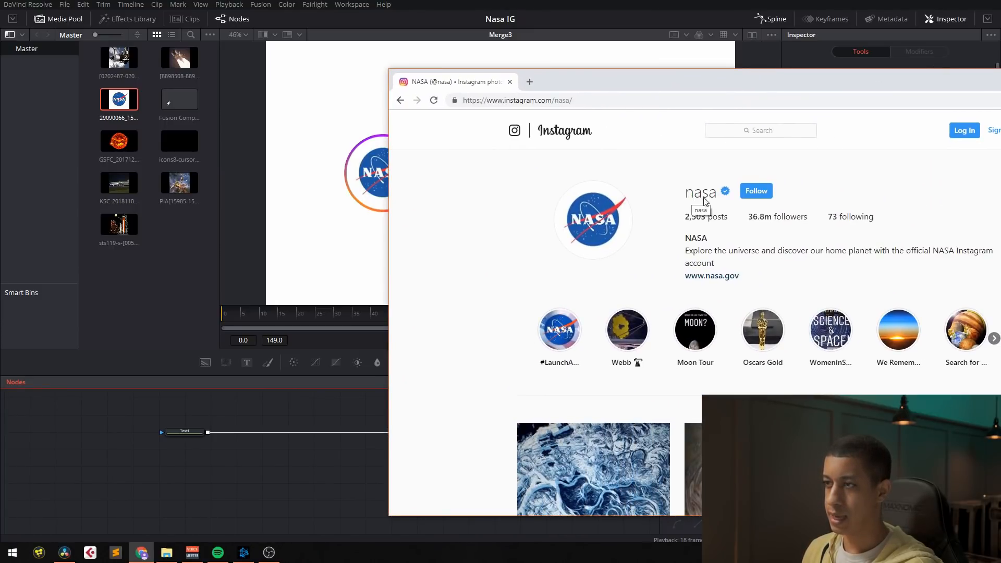
{"action": "left_click_drag", "start_coordinate": [699, 83], "coordinate": [1000, 90]}
Add a Background node masked by a Rectangle below Text1, and disconnect Text1 from Merge3.
{"action": "left_click_drag", "start_coordinate": [420, 479], "coordinate": [414, 450]}
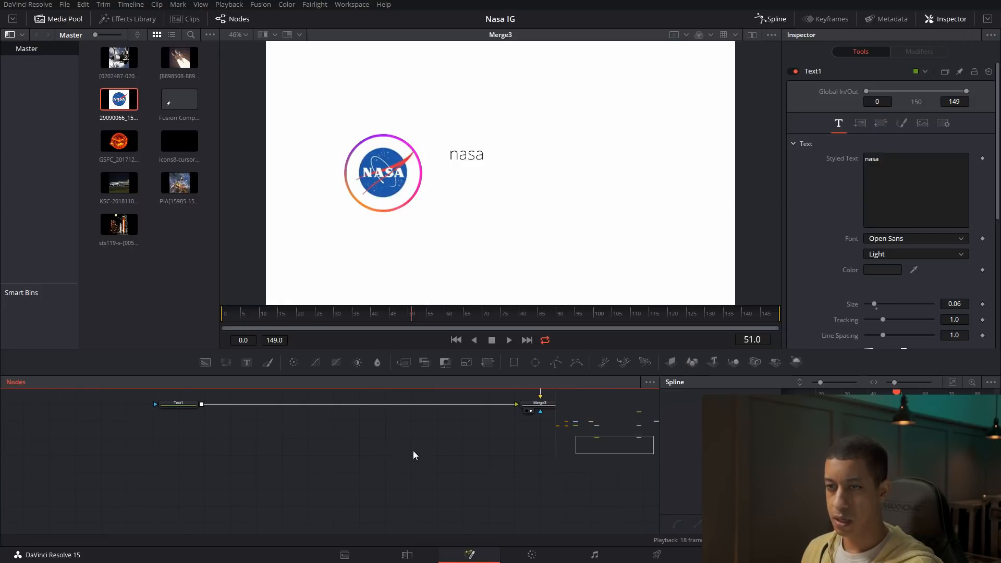
{"action": "left_click_drag", "start_coordinate": [175, 428], "coordinate": [174, 436]}
{"action": "left_click_drag", "start_coordinate": [517, 364], "coordinate": [154, 439]}
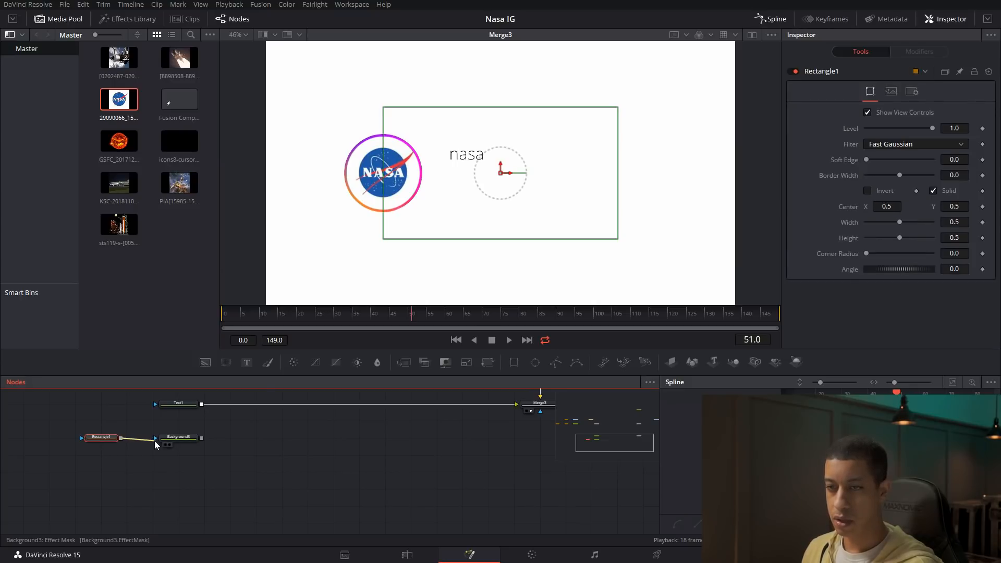
{"action": "left_click", "coordinate": [371, 405]}
Add a second Text node above the lowered masked background, merge it over Background3, and show Merge4 in the viewer.
{"action": "left_click", "coordinate": [183, 439], "text": "ctrl"}
{"action": "left_click_drag", "start_coordinate": [183, 439], "coordinate": [176, 456]}
{"action": "left_click", "coordinate": [273, 451]}
{"action": "left_click_drag", "start_coordinate": [248, 368], "coordinate": [178, 437]}
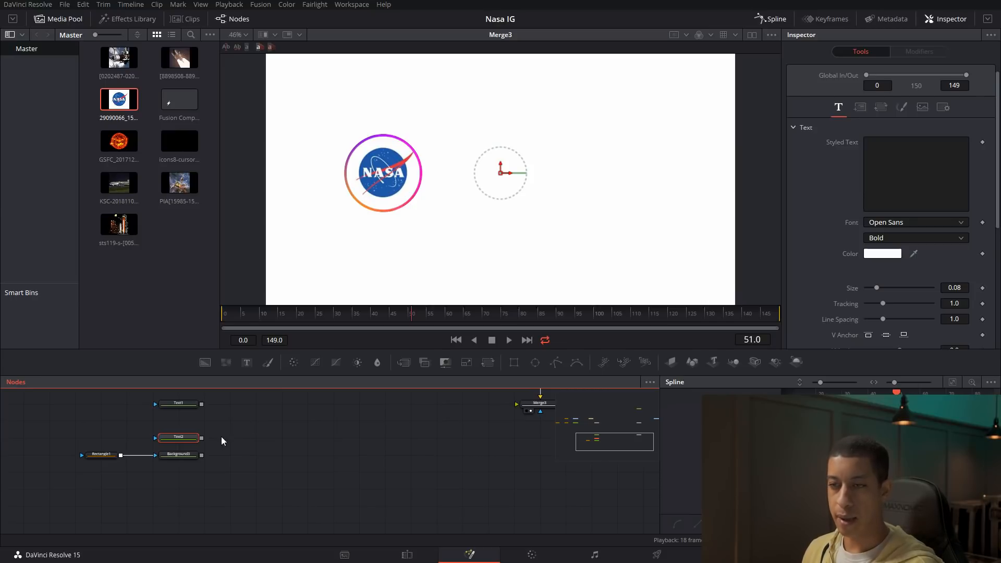
{"action": "left_click_drag", "start_coordinate": [202, 439], "coordinate": [456, 139]}
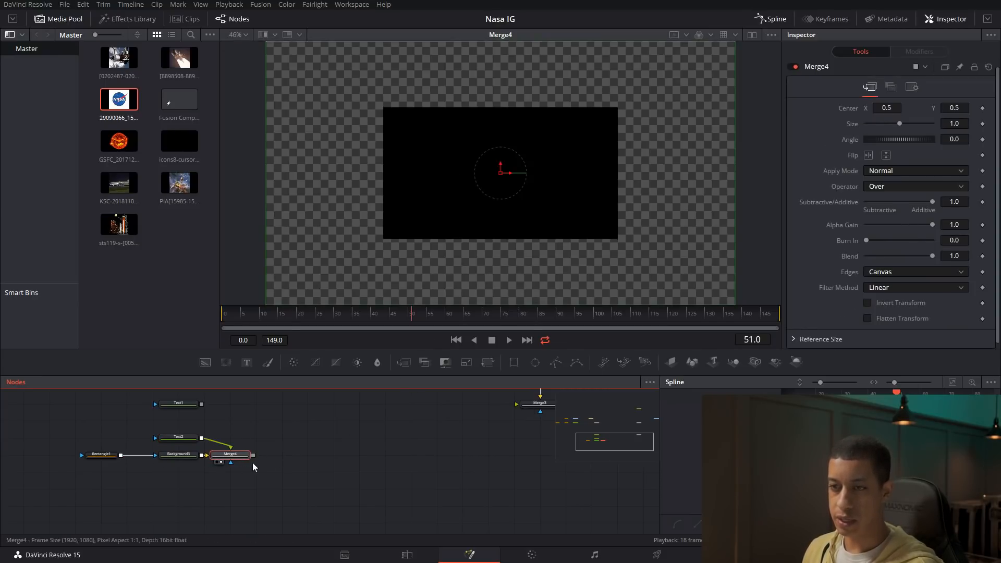
Sample the Follow button's blue, 3897F0, from the Instagram page in the browser and return to the Fusion composition.
{"action": "left_click_drag", "start_coordinate": [1000, 111], "coordinate": [439, 62]}
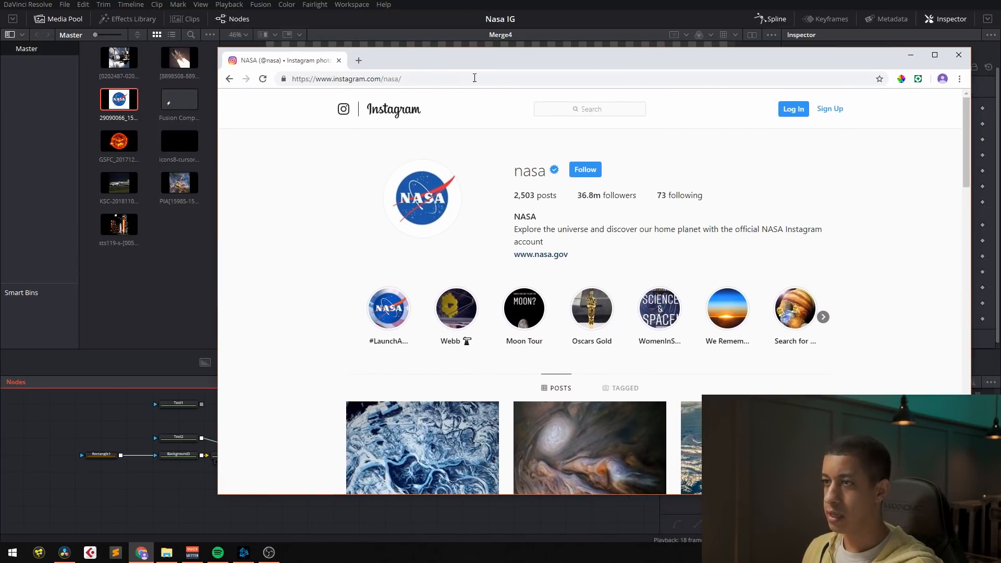
{"action": "left_click", "coordinate": [902, 79]}
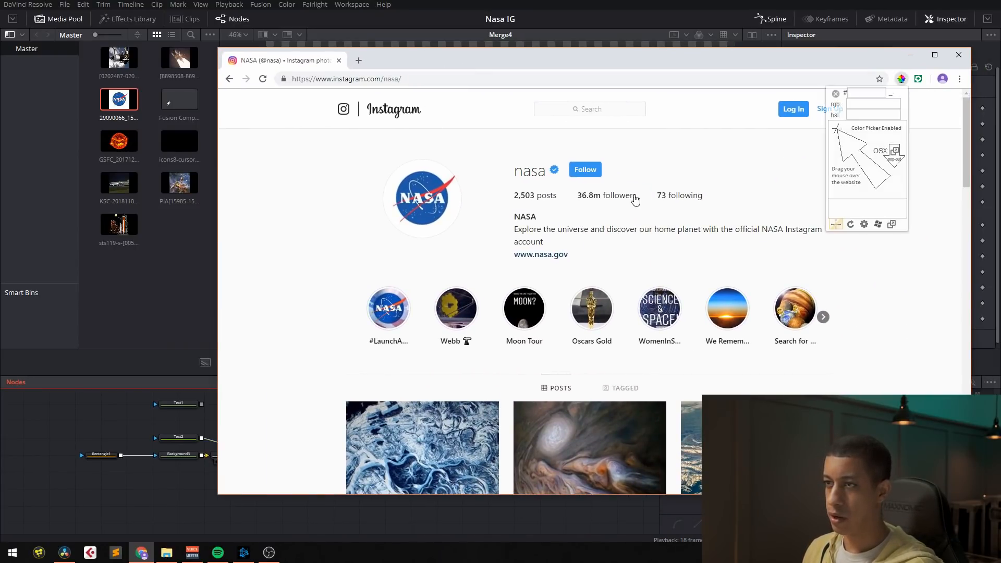
{"action": "left_click", "coordinate": [598, 166]}
{"action": "left_click", "coordinate": [629, 190]}
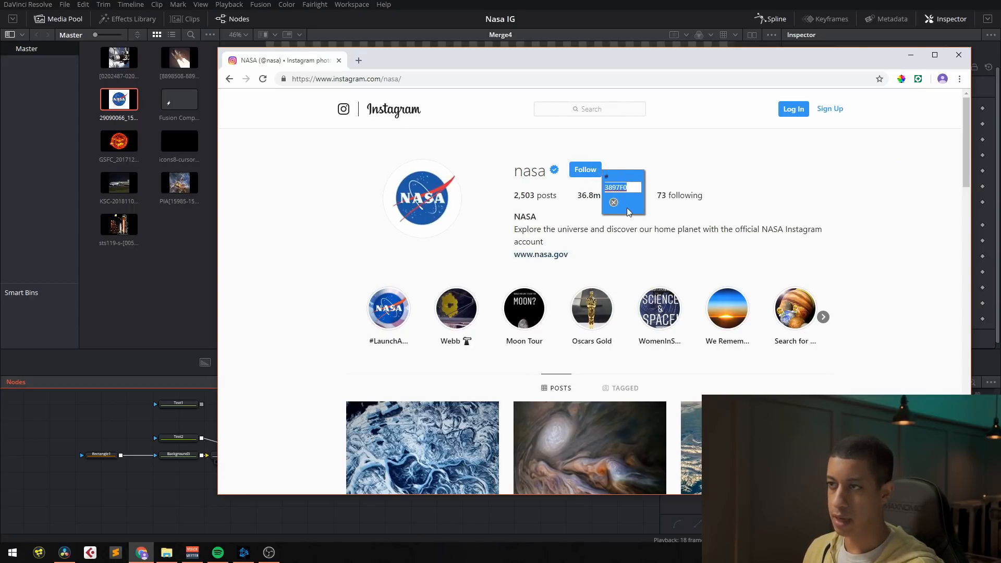
{"action": "left_click", "coordinate": [614, 203]}
{"action": "left_click_drag", "start_coordinate": [583, 58], "coordinate": [1000, 157]}
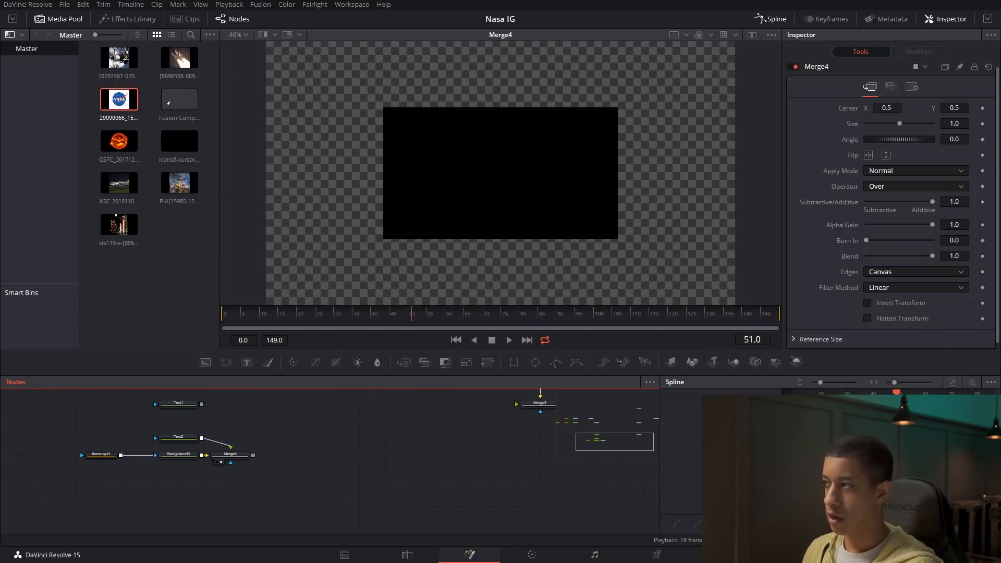
Set Background3's colour to HTML #3897F0.
{"action": "left_click", "coordinate": [183, 457]}
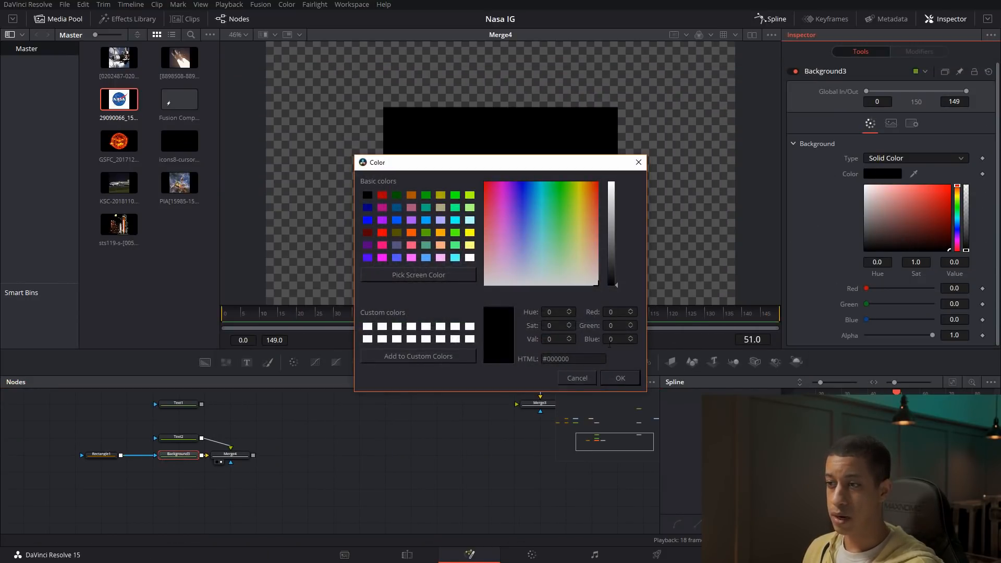
{"action": "left_click", "coordinate": [575, 359]}
{"action": "type", "text": "#3897f0"}
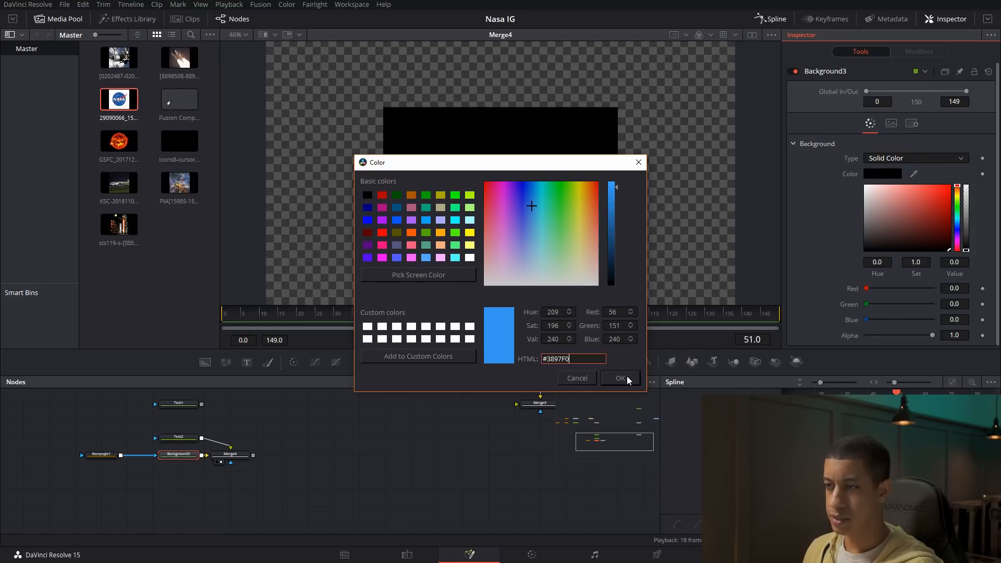
{"action": "left_click", "coordinate": [620, 378]}
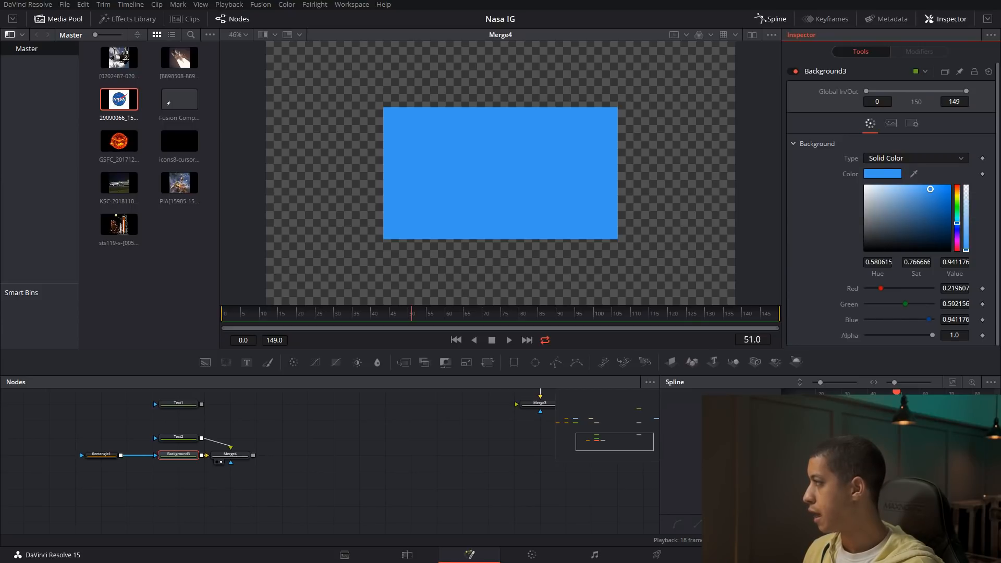
{"action": "left_click", "coordinate": [377, 461]}
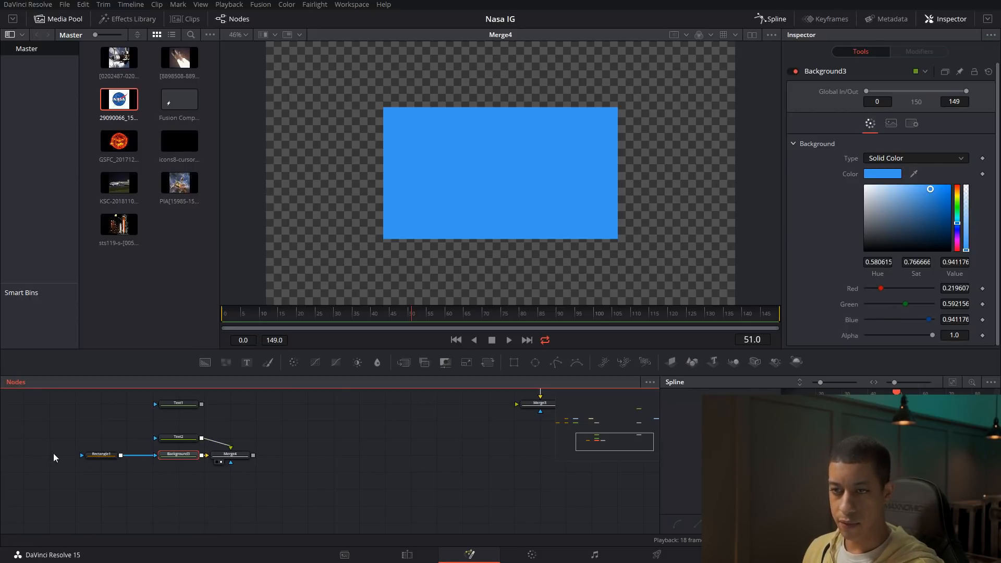
Merge Text1 with the Merge4 button branch through a new Merge5 and feed it into Merge3's foreground.
{"action": "left_click", "coordinate": [98, 457]}
{"action": "left_click_drag", "start_coordinate": [302, 446], "coordinate": [191, 484]}
{"action": "left_click_drag", "start_coordinate": [284, 477], "coordinate": [311, 462]}
{"action": "left_click_drag", "start_coordinate": [146, 418], "coordinate": [462, 418]}
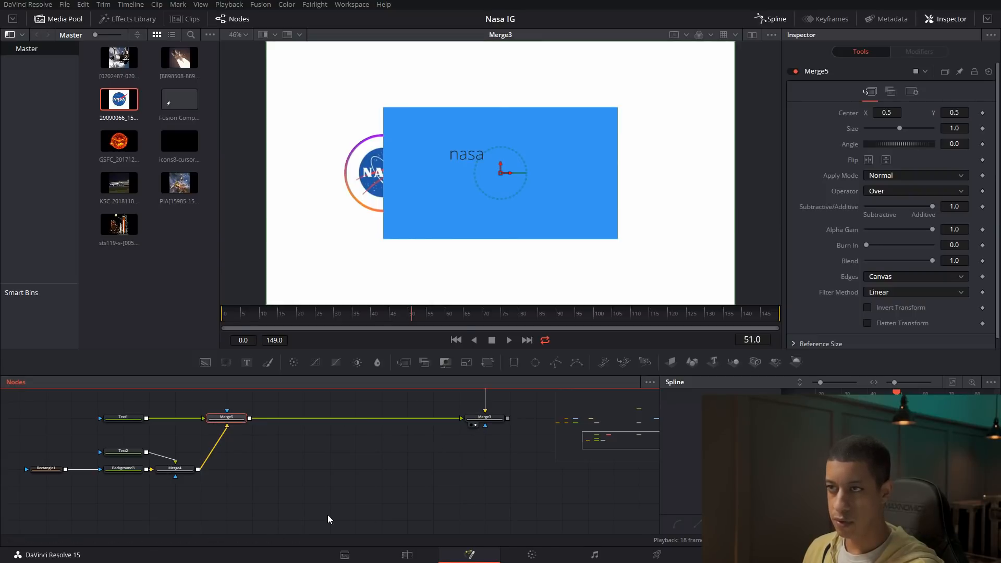
{"action": "left_click_drag", "start_coordinate": [282, 523], "coordinate": [368, 503]}
Enter "Follow" as Text2's styled text and set its size to 0.04.
{"action": "left_click", "coordinate": [207, 432]}
{"action": "left_click", "coordinate": [915, 196]}
{"action": "type", "text": "Follow"}
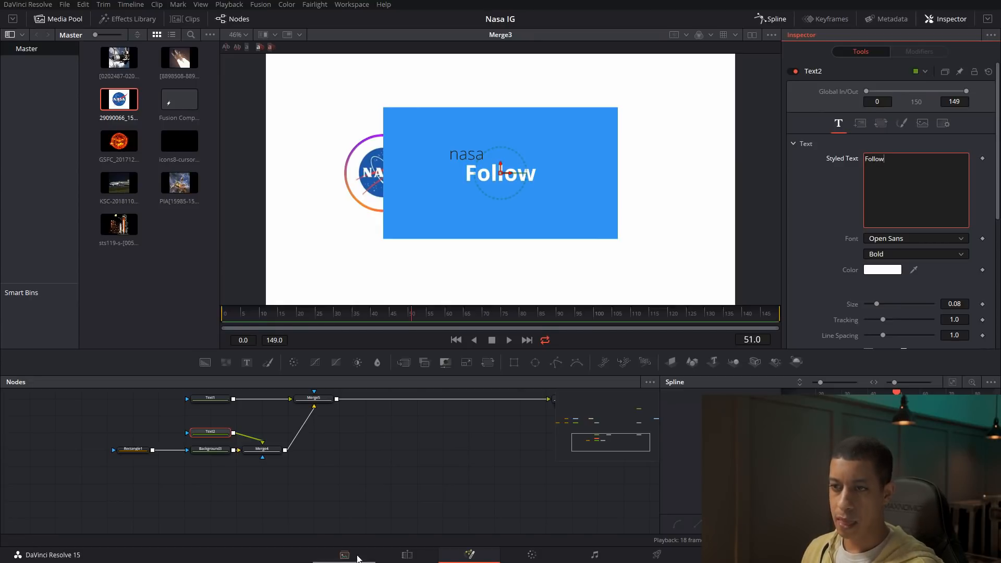
{"action": "left_click", "coordinate": [961, 304]}
{"action": "key", "text": "BackSpace"}
{"action": "type", "text": "4"}
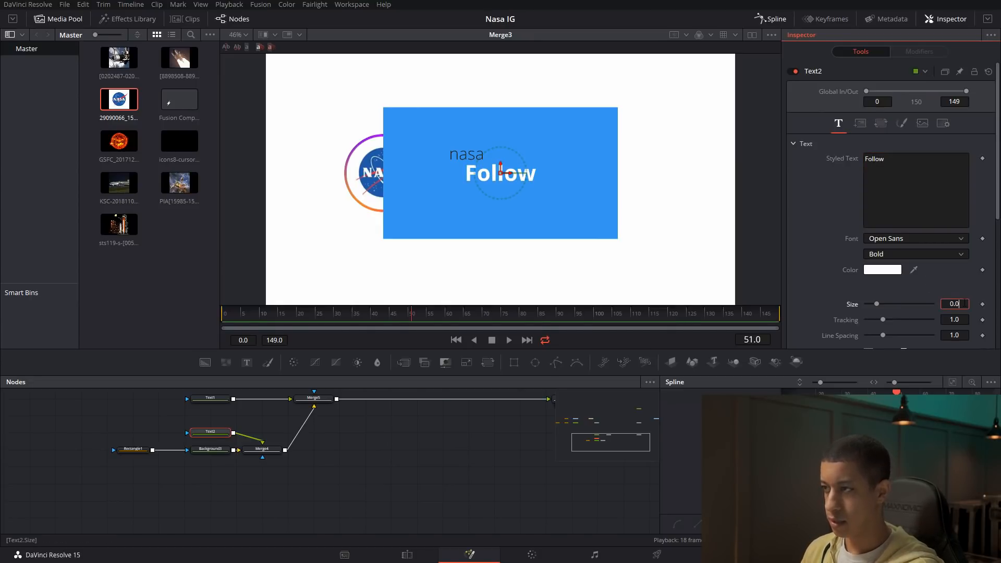
{"action": "key", "text": "Tab"}
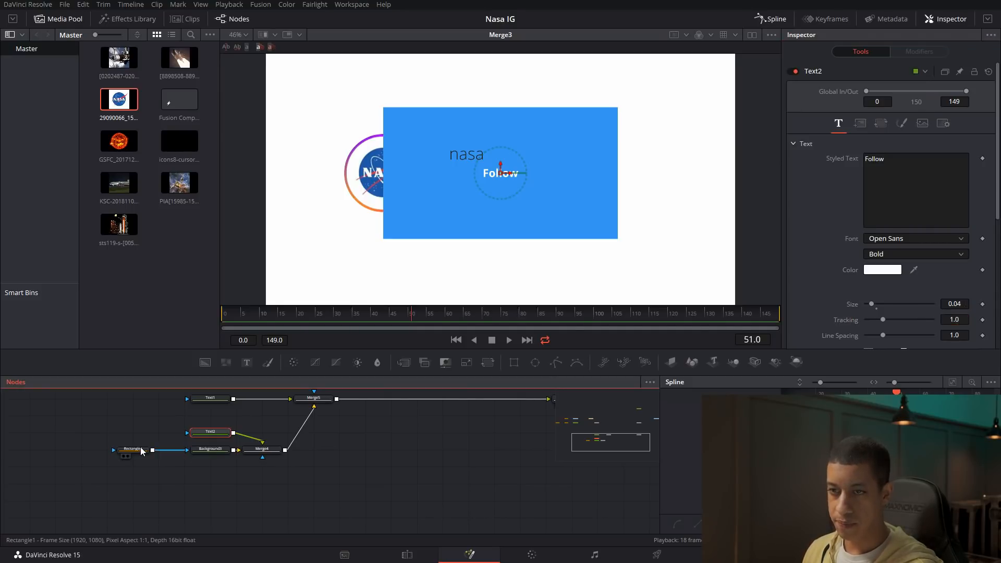
Shrink Rectangle1 around the Follow text to about 0.116 wide and 0.081 high, and round its corners to a radius of 0.252.
{"action": "left_click", "coordinate": [134, 450]}
{"action": "left_click_drag", "start_coordinate": [618, 177], "coordinate": [528, 175]}
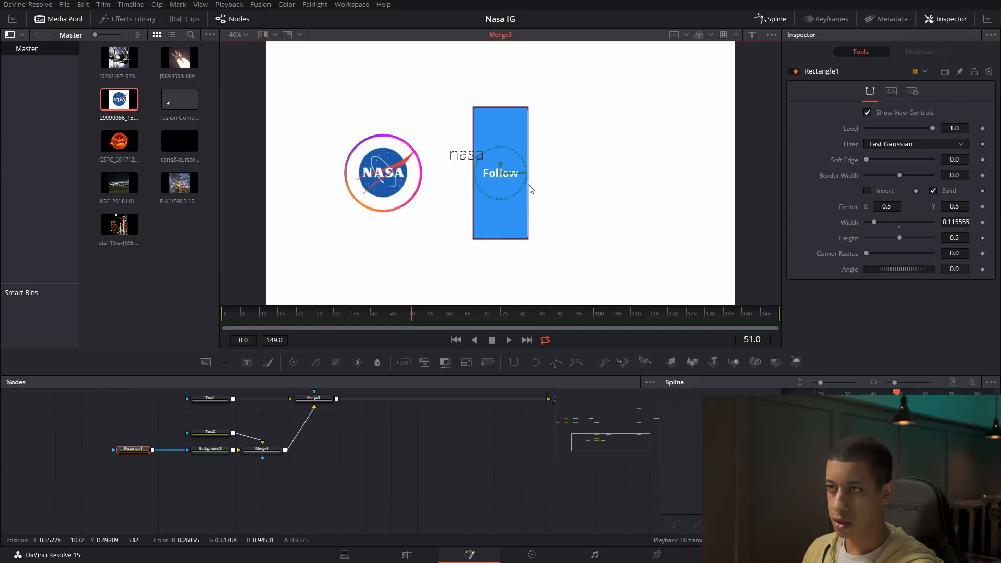
{"action": "left_click_drag", "start_coordinate": [498, 239], "coordinate": [500, 189]}
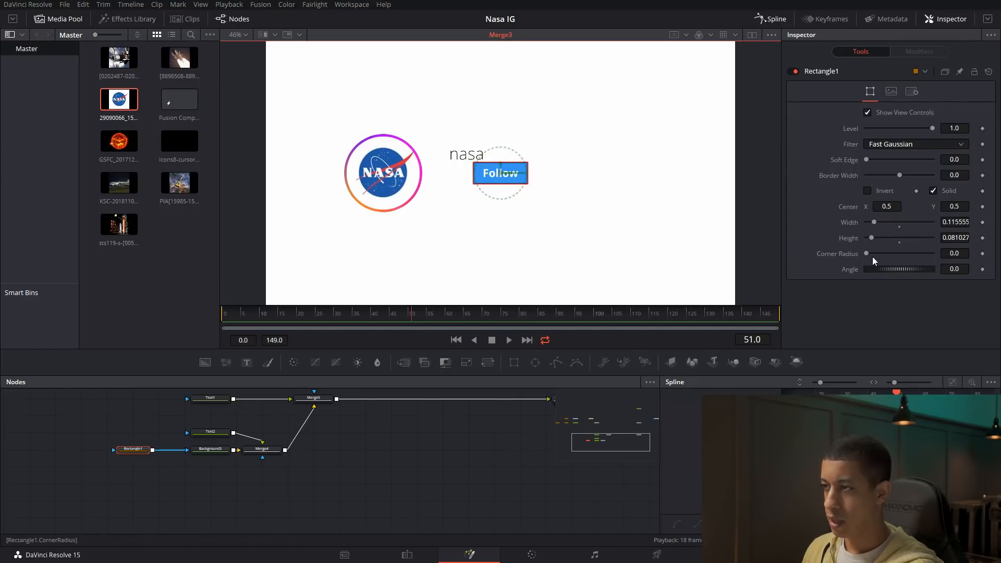
{"action": "left_click_drag", "start_coordinate": [867, 254], "coordinate": [885, 257]}
{"action": "left_click", "coordinate": [432, 473]}
{"action": "left_click_drag", "start_coordinate": [893, 254], "coordinate": [881, 255]}
{"action": "left_click", "coordinate": [470, 459]}
Set the Follow text's size to 0.03.
{"action": "left_click", "coordinate": [211, 431]}
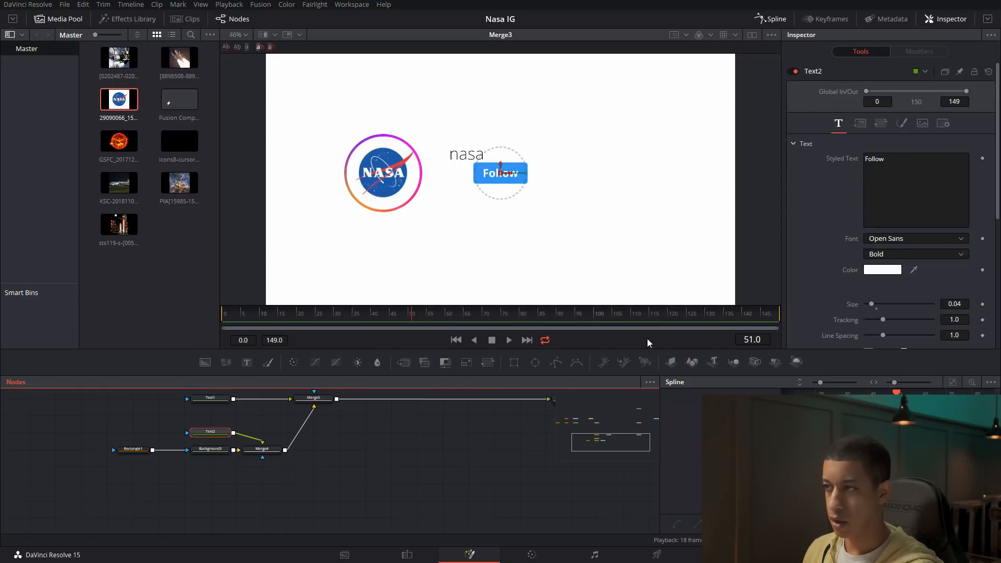
{"action": "left_click", "coordinate": [955, 303]}
{"action": "type", "text": "0.04"}
{"action": "key", "text": "BackSpace"}
{"action": "type", "text": "3"}
{"action": "key", "text": "Tab"}
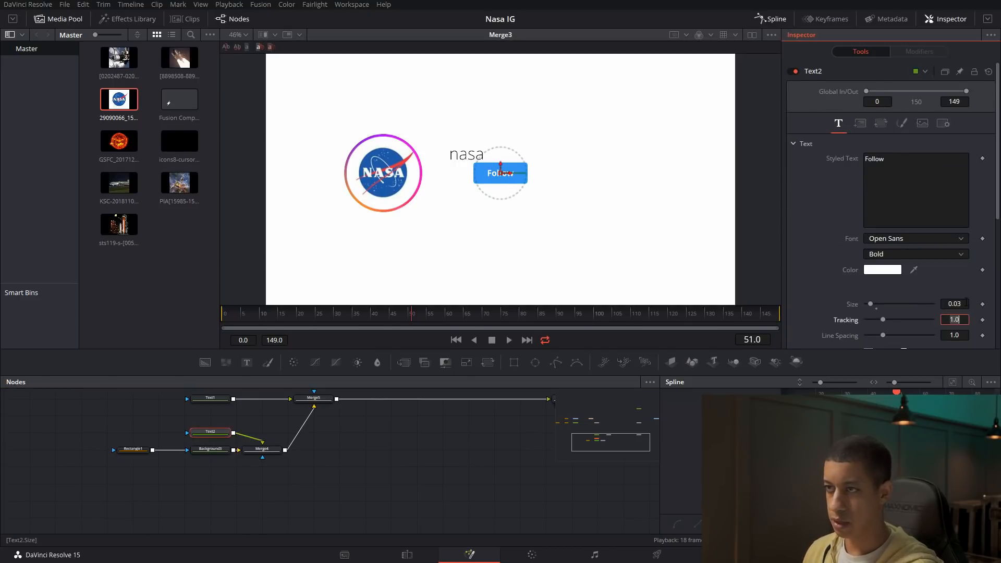
Reduce Rectangle1's width and height so the blue button fits more tightly around the smaller Follow text.
{"action": "left_click", "coordinate": [147, 452]}
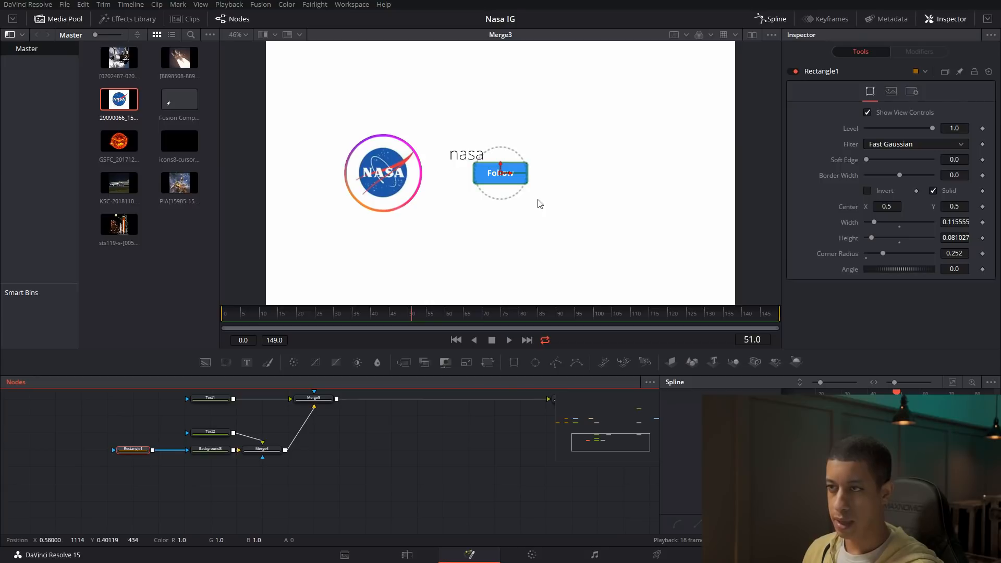
{"action": "scroll", "coordinate": [514, 185], "scroll_direction": "up", "scroll_amount": 2}
{"action": "left_click_drag", "start_coordinate": [515, 186], "coordinate": [514, 182]}
{"action": "left_click_drag", "start_coordinate": [568, 165], "coordinate": [553, 165]}
{"action": "left_click", "coordinate": [413, 468]}
Move Rectangle1, Background3, Text2 and Merge4 together so they sit closer beneath Merge5.
{"action": "left_click_drag", "start_coordinate": [424, 442], "coordinate": [375, 462]}
{"action": "left_click_drag", "start_coordinate": [148, 444], "coordinate": [237, 479]}
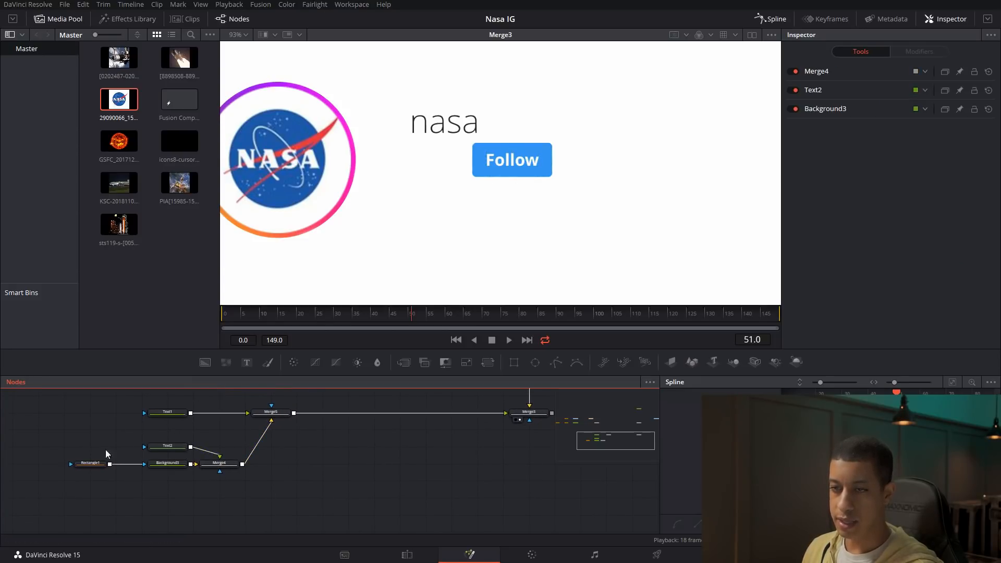
{"action": "left_click_drag", "start_coordinate": [111, 440], "coordinate": [217, 475]}
{"action": "left_click", "coordinate": [272, 413]}
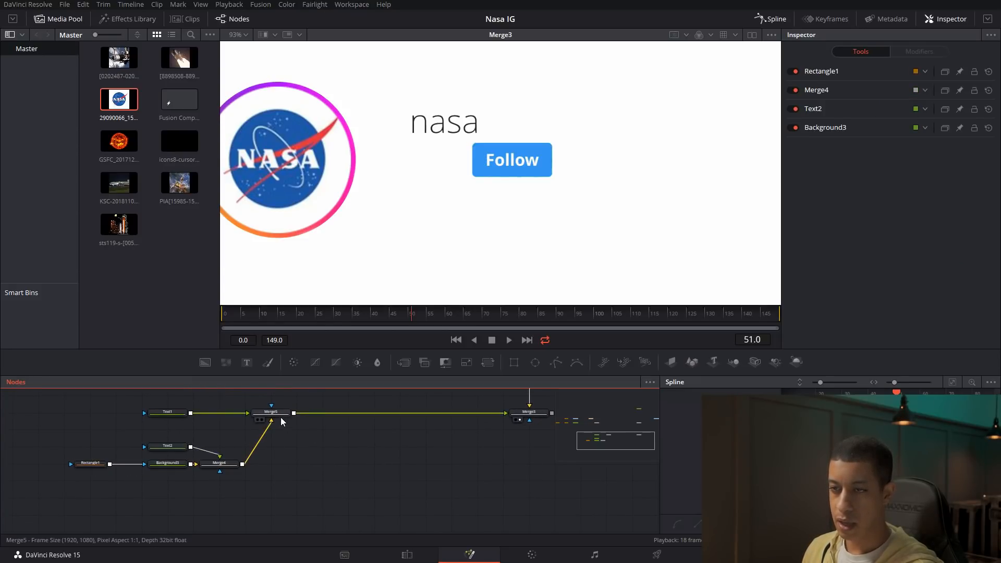
{"action": "left_click_drag", "start_coordinate": [89, 443], "coordinate": [256, 472]}
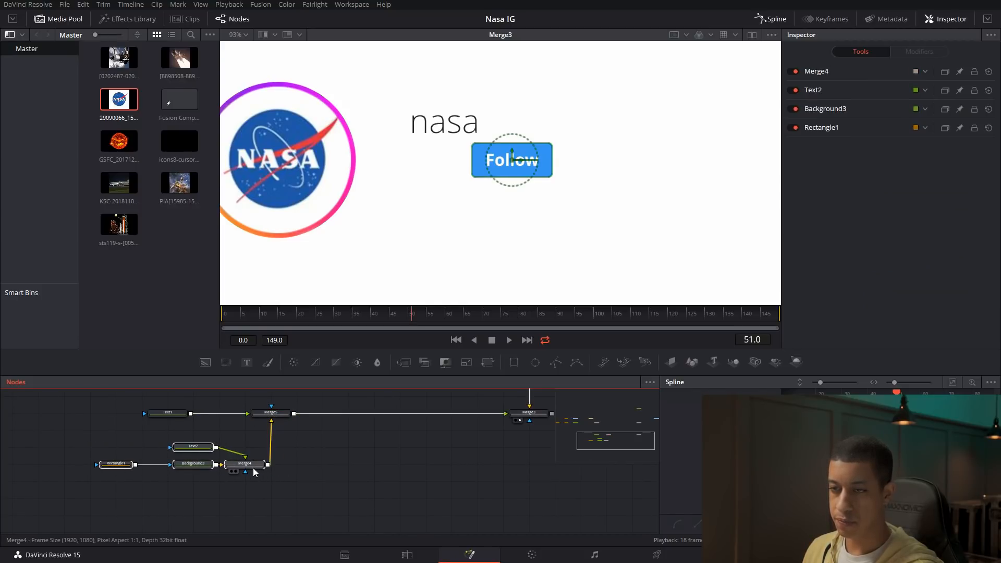
Swap Merge5's inputs, place the Follow button beside the nasa text at centre 0.548333, 0.567193, and fit the whole frame in the viewer.
{"action": "left_click", "coordinate": [273, 413]}
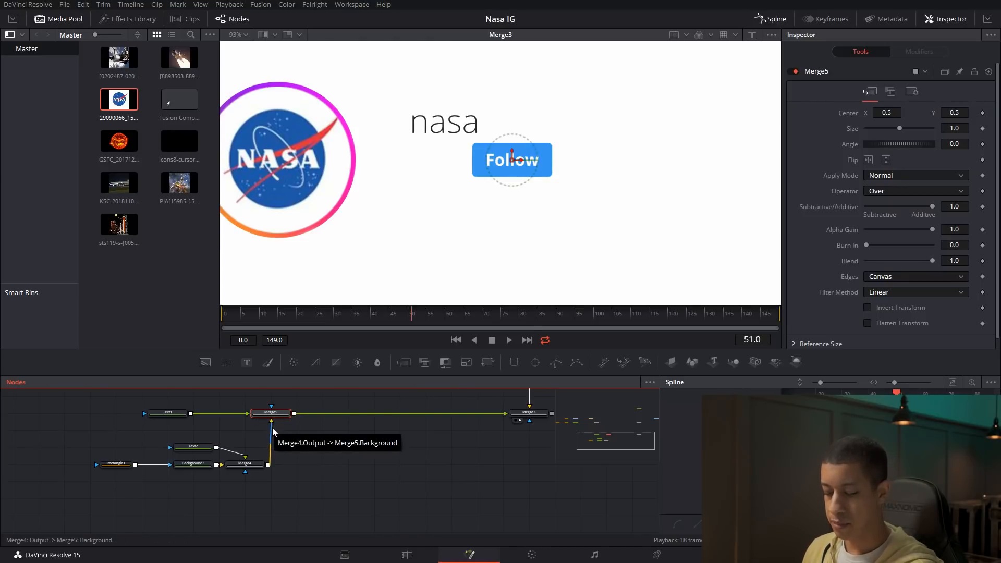
{"action": "key", "text": "ctrl+t"}
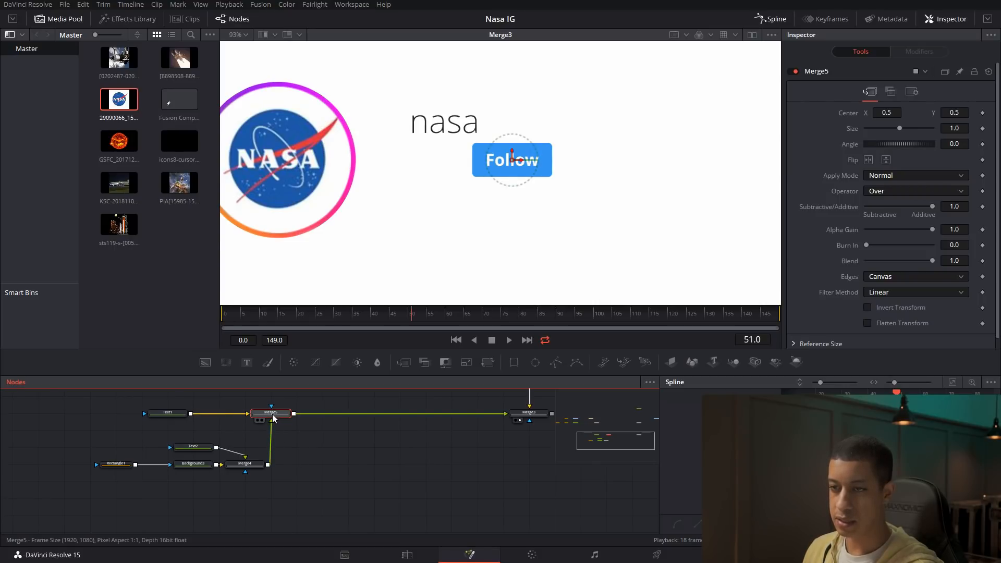
{"action": "left_click_drag", "start_coordinate": [512, 160], "coordinate": [558, 125]}
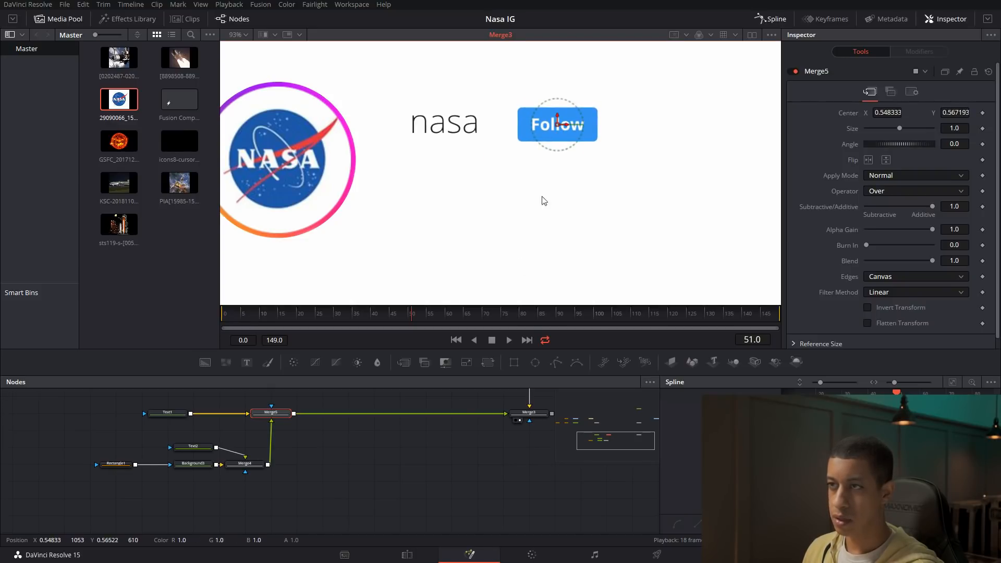
{"action": "scroll", "coordinate": [461, 471], "scroll_direction": "down", "scroll_amount": 2}
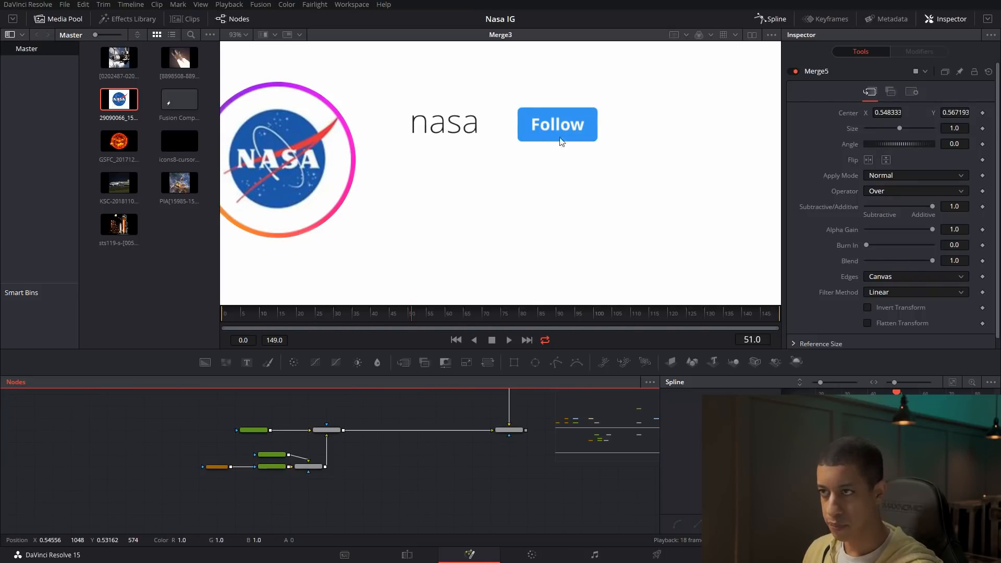
{"action": "left_click_drag", "start_coordinate": [519, 442], "coordinate": [421, 443]}
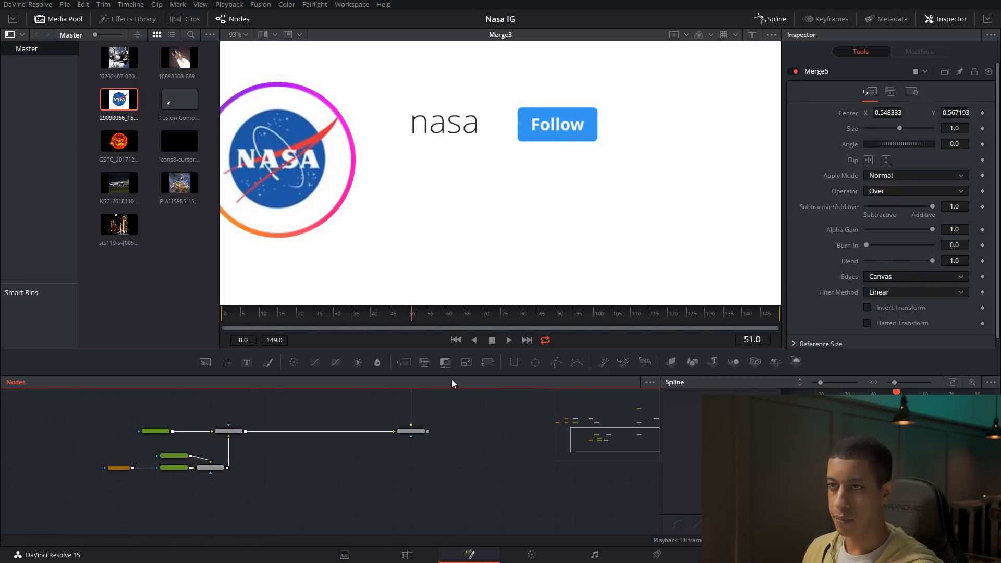
{"action": "left_click", "coordinate": [245, 35]}
{"action": "left_click", "coordinate": [242, 49]}
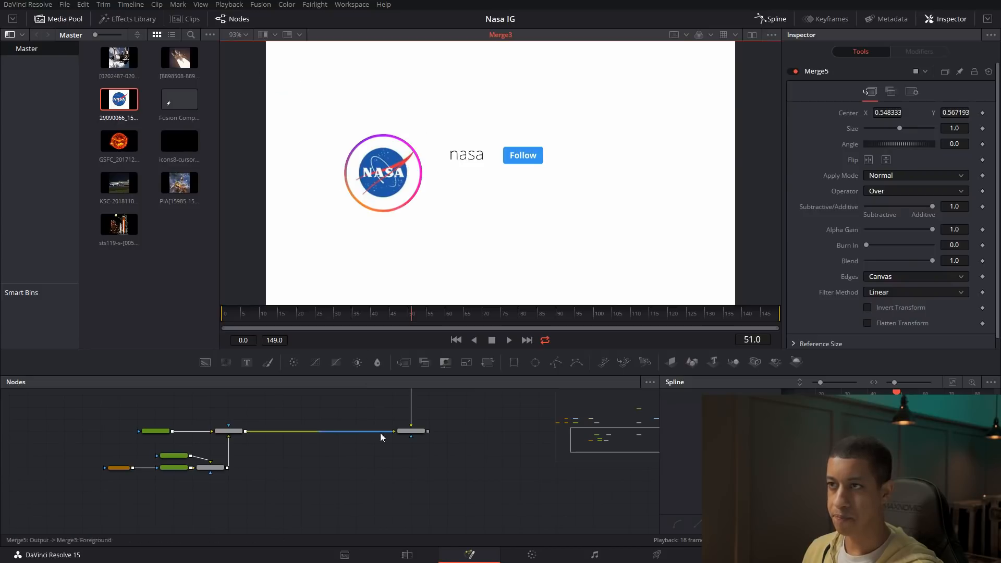
Move the username and Follow button nodes, including Merge5, farther away from Merge3 in the node graph.
{"action": "left_click_drag", "start_coordinate": [377, 453], "coordinate": [393, 472]}
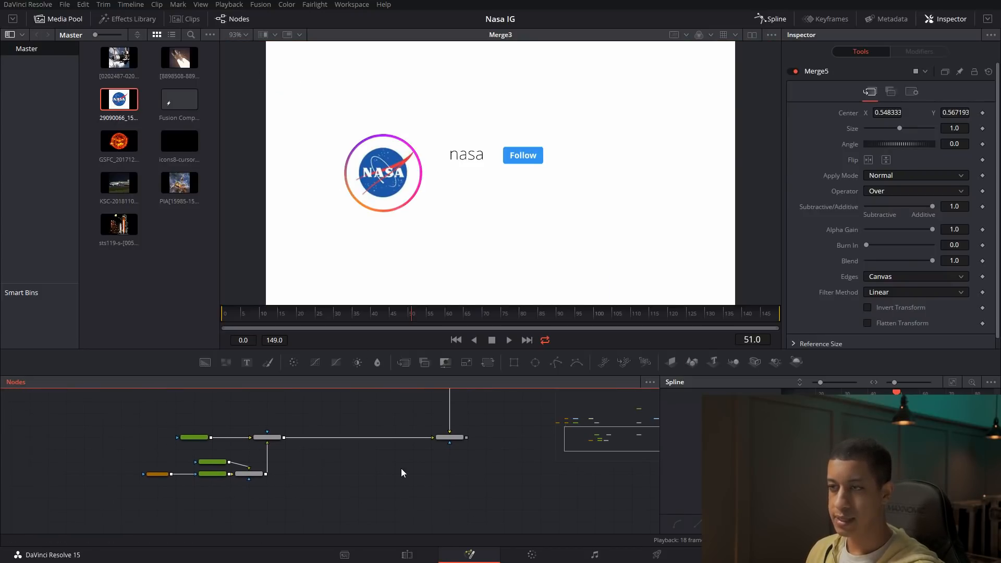
{"action": "left_click_drag", "start_coordinate": [133, 457], "coordinate": [172, 481]}
{"action": "left_click", "coordinate": [252, 480]}
{"action": "key", "text": "ctrl+a"}
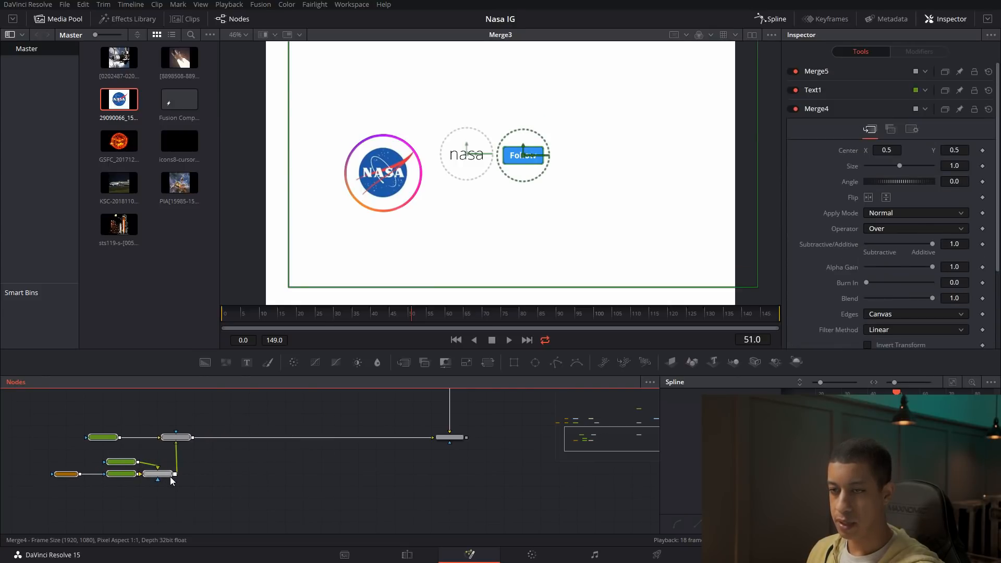
{"action": "left_click", "coordinate": [170, 478]}
{"action": "left_click", "coordinate": [322, 496]}
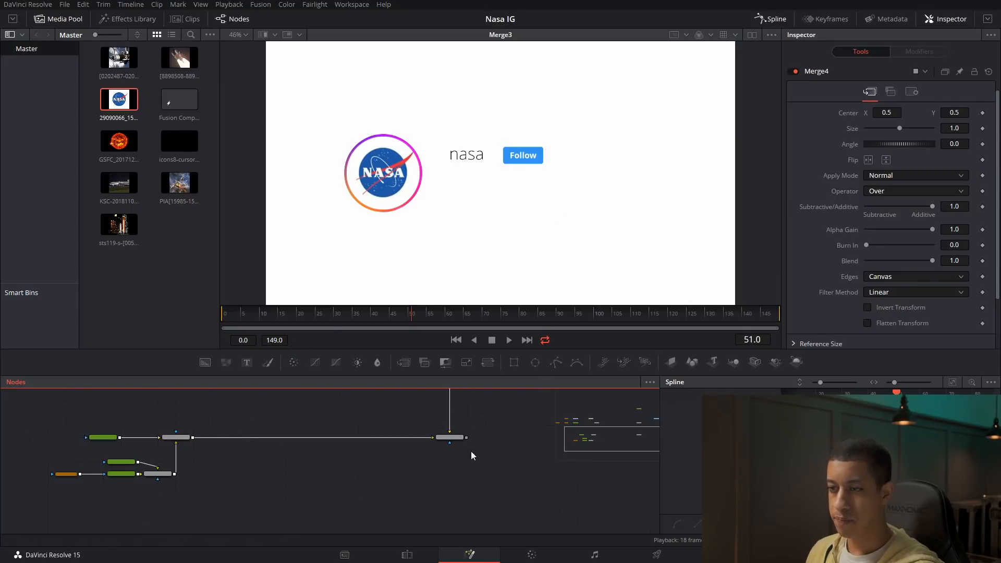
Add a Rectangle node as Merge3's effect mask and raise its centre to Y 0.764822.
{"action": "scroll", "coordinate": [443, 430], "scroll_direction": "up", "scroll_amount": 3}
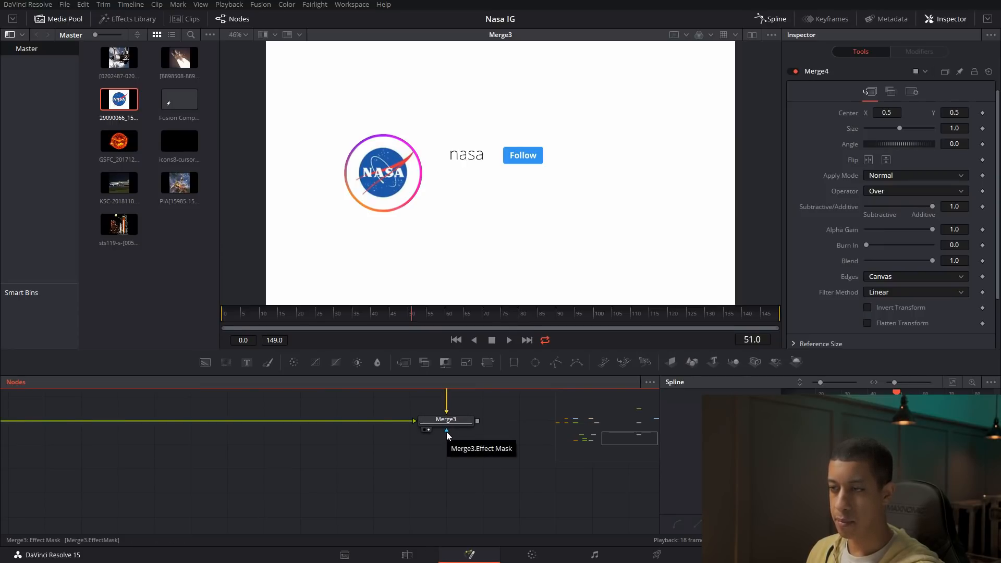
{"action": "left_click_drag", "start_coordinate": [542, 427], "coordinate": [544, 427]}
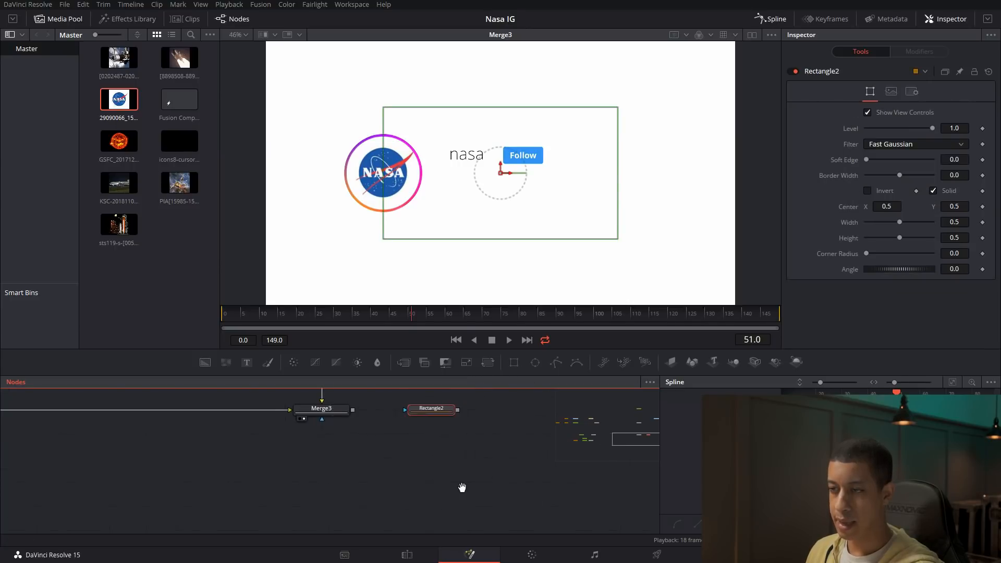
{"action": "left_click_drag", "start_coordinate": [456, 409], "coordinate": [500, 409]}
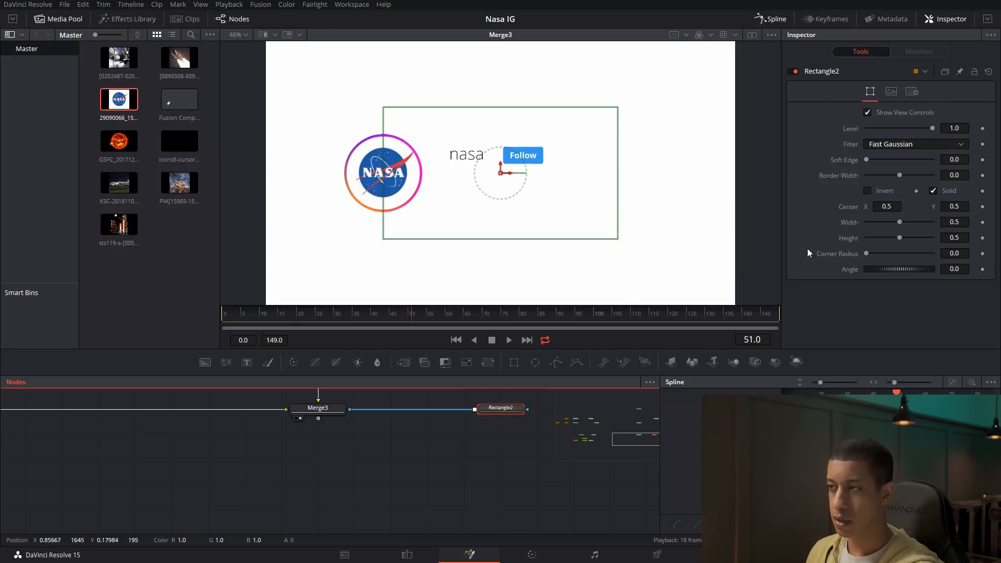
{"action": "left_click_drag", "start_coordinate": [501, 163], "coordinate": [503, 92]}
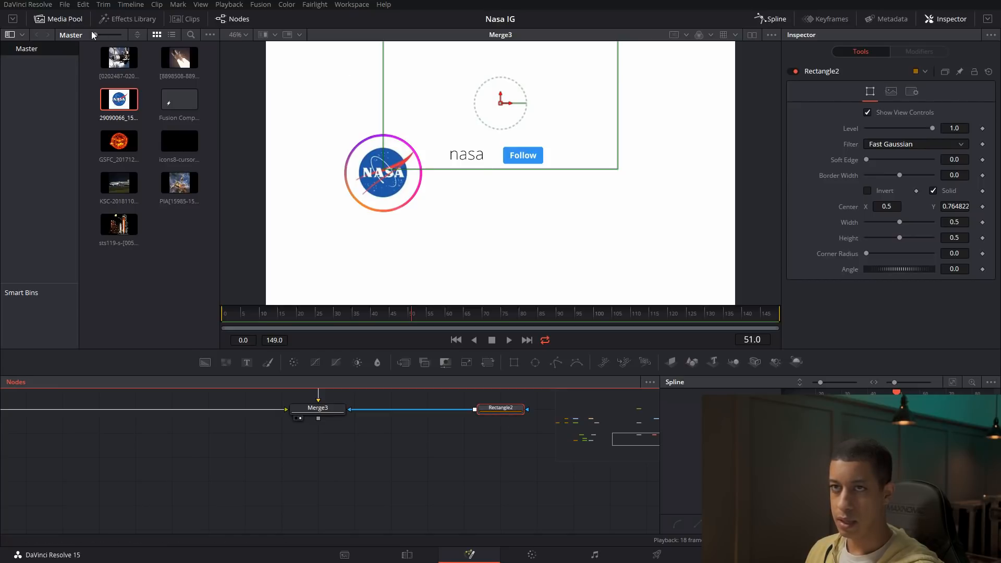
Hide the Media Pool, show Rectangle2 in a second viewer beside Merge3, and set its soft edge to about 0.044.
{"action": "left_click", "coordinate": [58, 19]}
{"action": "left_click", "coordinate": [752, 35]}
{"action": "left_click_drag", "start_coordinate": [504, 408], "coordinate": [277, 119]}
{"action": "left_click", "coordinate": [515, 409]}
{"action": "left_click_drag", "start_coordinate": [870, 158], "coordinate": [884, 159]}
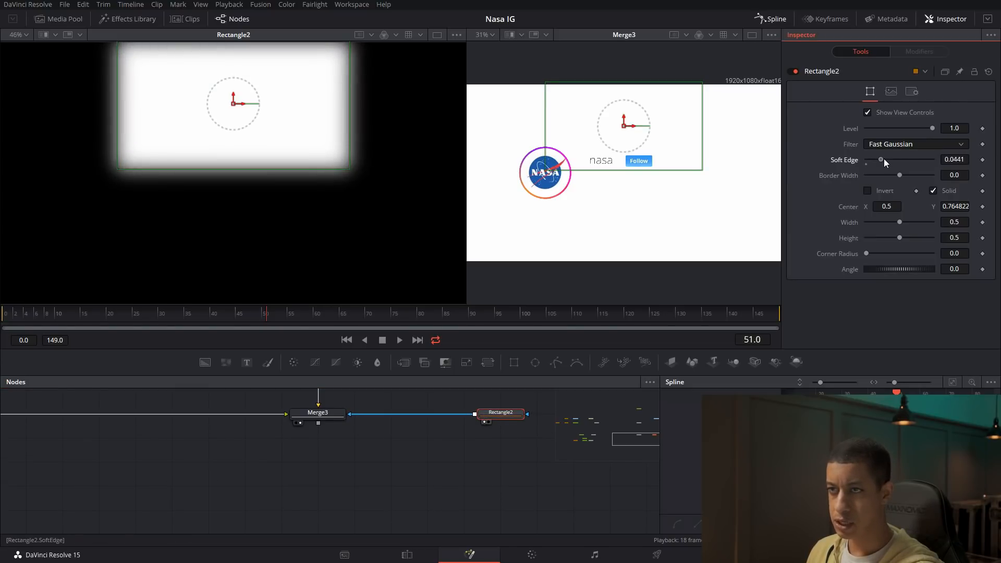
Inspect the fade on the Follow button and lower Rectangle2 to a centre Y of about 0.73 so the mask covers the button.
{"action": "left_click", "coordinate": [438, 478]}
{"action": "scroll", "coordinate": [636, 158], "scroll_direction": "up", "scroll_amount": 4}
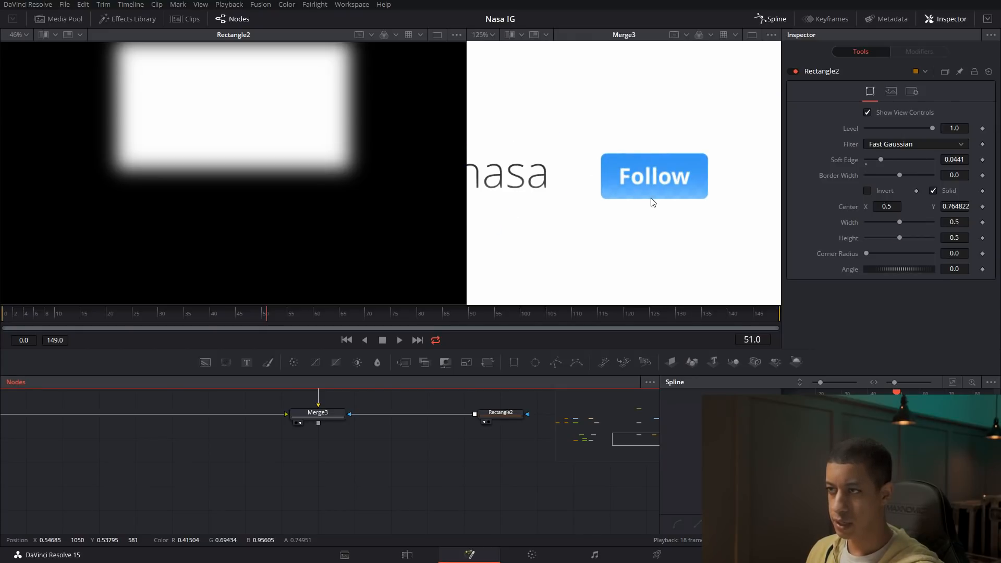
{"action": "scroll", "coordinate": [642, 195], "scroll_direction": "up", "scroll_amount": 3}
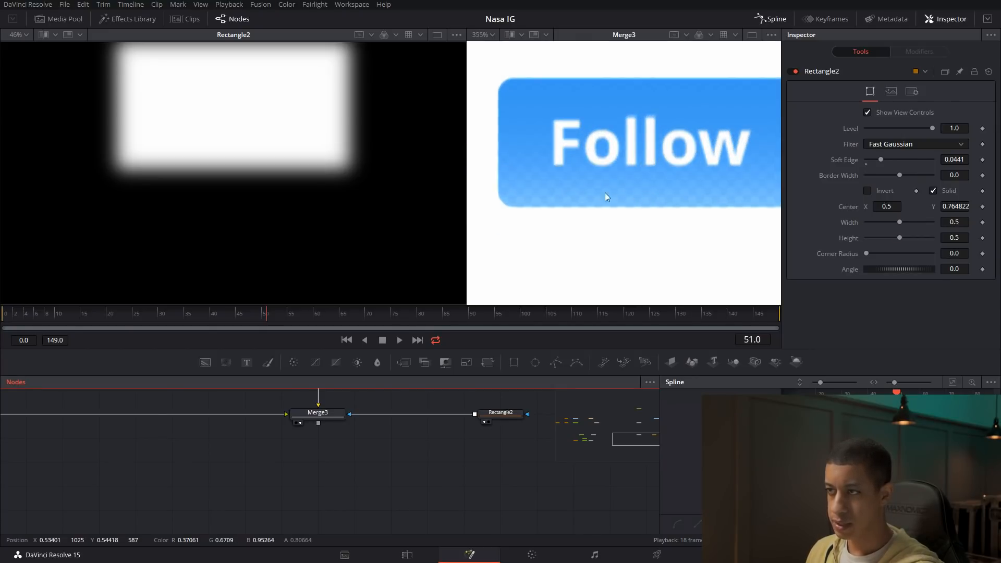
{"action": "scroll", "coordinate": [605, 197], "scroll_direction": "down", "scroll_amount": 5}
{"action": "left_click", "coordinate": [501, 413]}
{"action": "left_click_drag", "start_coordinate": [615, 110], "coordinate": [618, 121]}
{"action": "scroll", "coordinate": [631, 207], "scroll_direction": "up", "scroll_amount": 2}
{"action": "scroll", "coordinate": [630, 207], "scroll_direction": "up", "scroll_amount": 1}
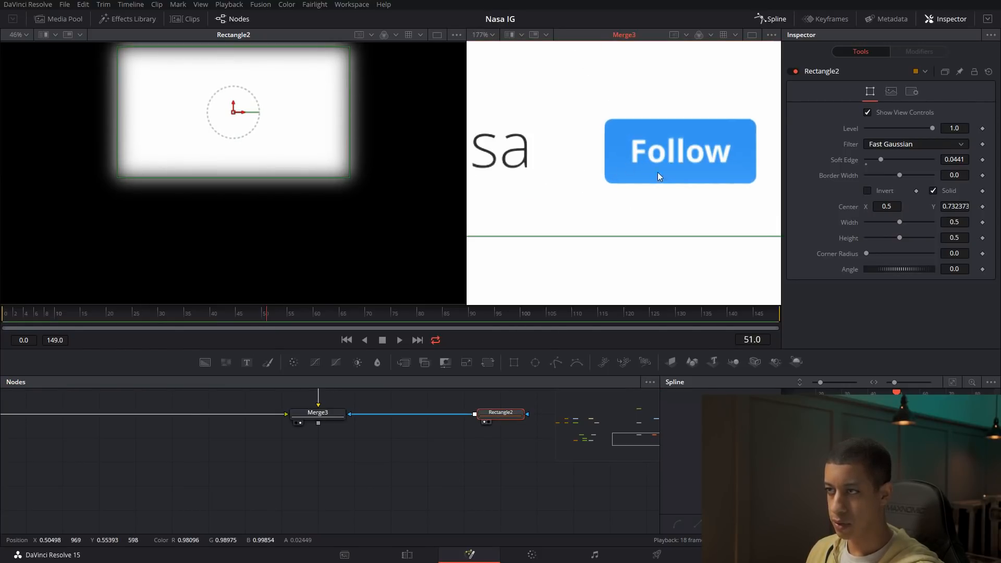
{"action": "scroll", "coordinate": [670, 195], "scroll_direction": "down", "scroll_amount": 3}
{"action": "left_click_drag", "start_coordinate": [643, 114], "coordinate": [643, 116]}
{"action": "scroll", "coordinate": [441, 456], "scroll_direction": "down", "scroll_amount": 4}
{"action": "scroll", "coordinate": [369, 452], "scroll_direction": "left", "scroll_amount": 3}
{"action": "left_click", "coordinate": [273, 445]}
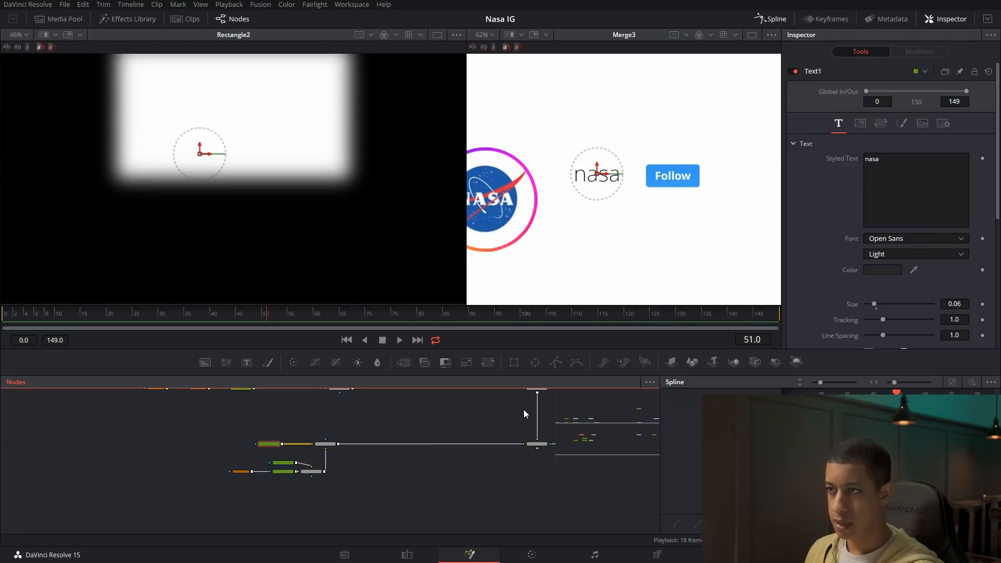
{"action": "left_click_drag", "start_coordinate": [428, 473], "coordinate": [356, 483]}
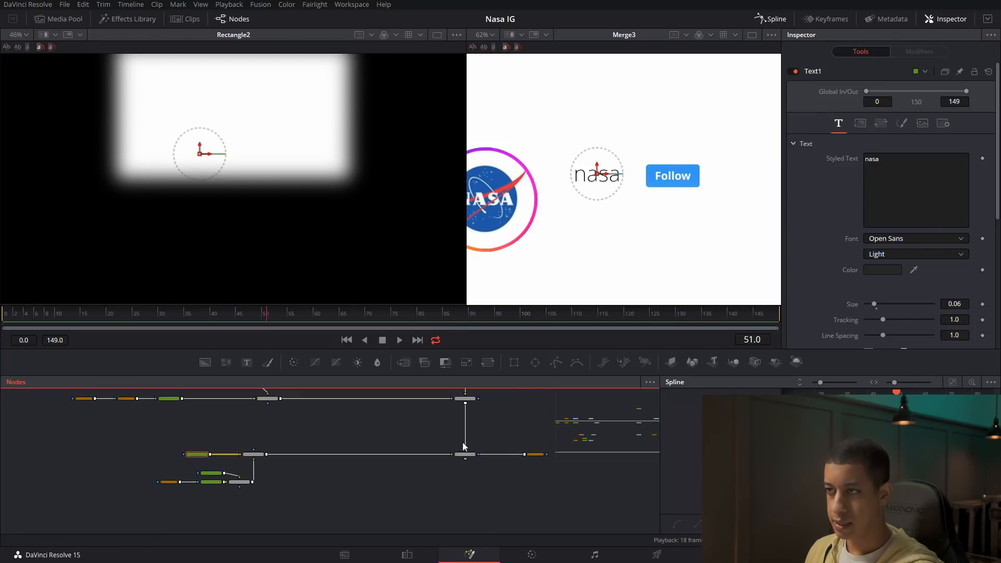
Move the playhead to frame 52 and inspect the logo's position keyframes on the Merge1 node.
{"action": "mouse_move", "coordinate": [264, 314]}
{"action": "left_mouse_down"}
{"action": "mouse_move", "coordinate": [224, 314]}
{"action": "mouse_move", "coordinate": [281, 324]}
{"action": "mouse_move", "coordinate": [256, 325]}
{"action": "left_mouse_up"}
{"action": "left_click_drag", "start_coordinate": [422, 438], "coordinate": [412, 512]}
{"action": "scroll", "coordinate": [415, 489], "scroll_direction": "up", "scroll_amount": 5}
{"action": "left_click", "coordinate": [524, 453]}
{"action": "left_click_drag", "start_coordinate": [261, 318], "coordinate": [264, 318]}
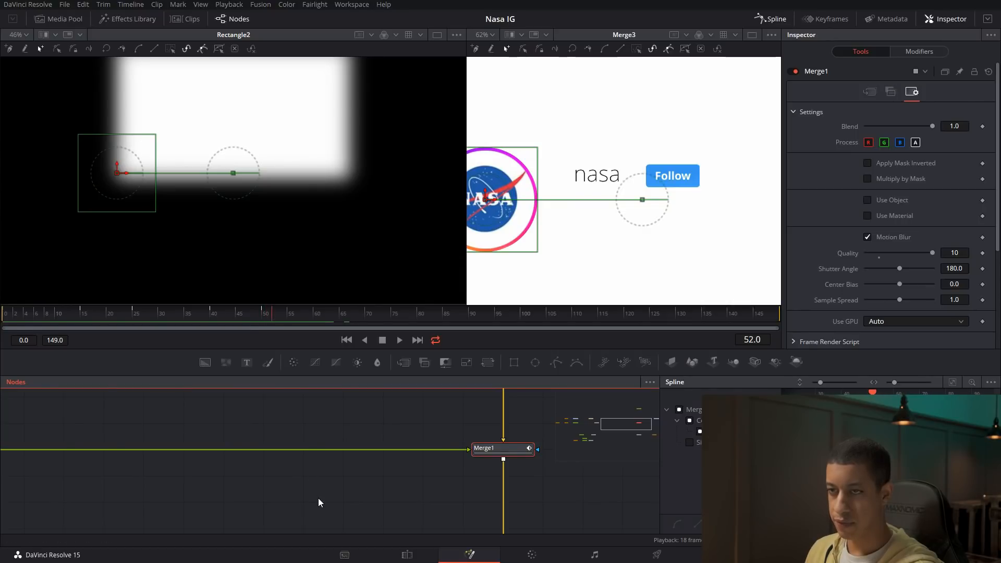
Keyframe the layout centre of the nasa username text, Text1, at frames 52 and 62.
{"action": "left_click_drag", "start_coordinate": [295, 508], "coordinate": [381, 430]}
{"action": "left_click_drag", "start_coordinate": [322, 453], "coordinate": [392, 417]}
{"action": "left_click_drag", "start_coordinate": [265, 465], "coordinate": [338, 449]}
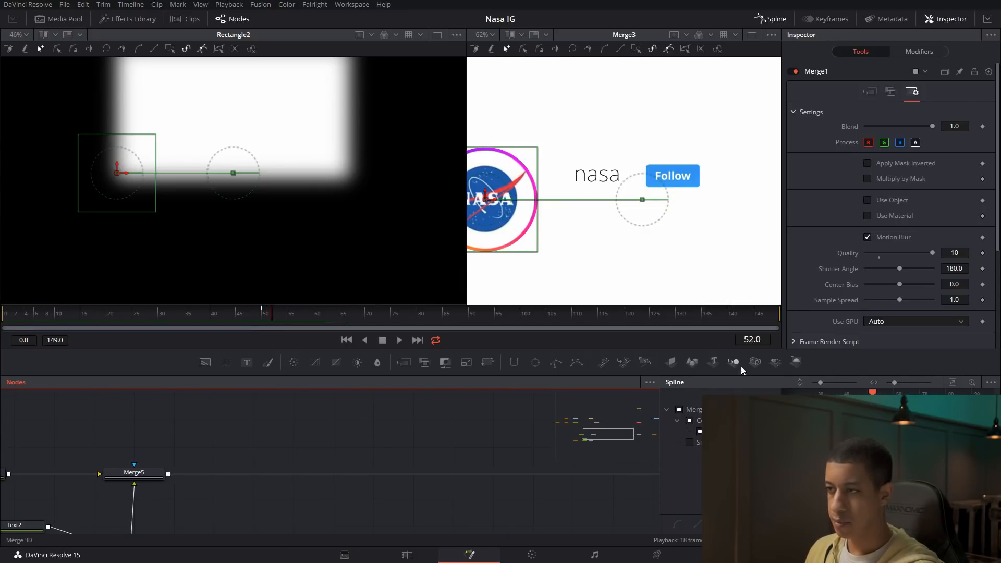
{"action": "scroll", "coordinate": [360, 443], "scroll_direction": "down", "scroll_amount": 3}
{"action": "left_click_drag", "start_coordinate": [368, 498], "coordinate": [425, 491]}
{"action": "left_click", "coordinate": [233, 452]}
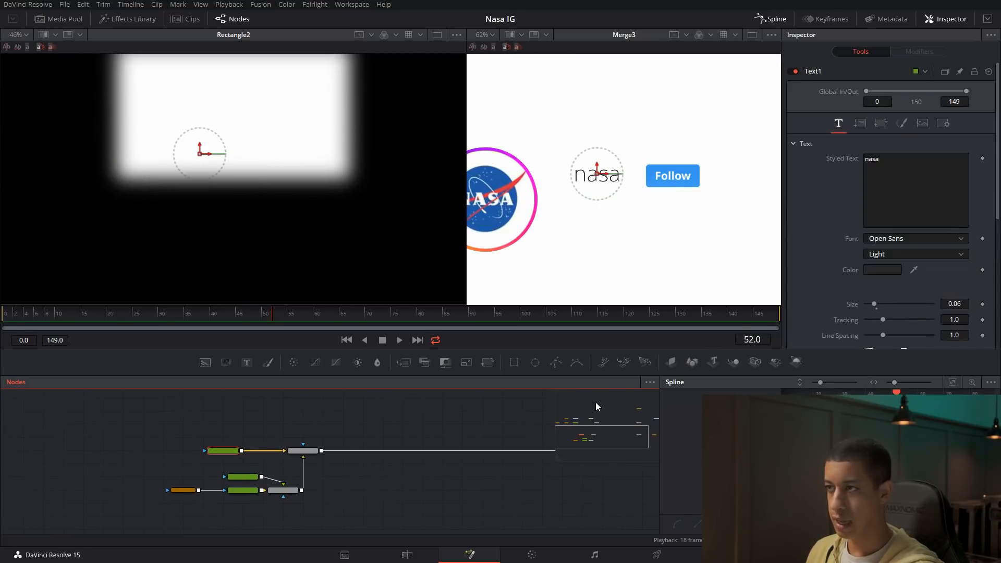
{"action": "left_click", "coordinate": [862, 126]}
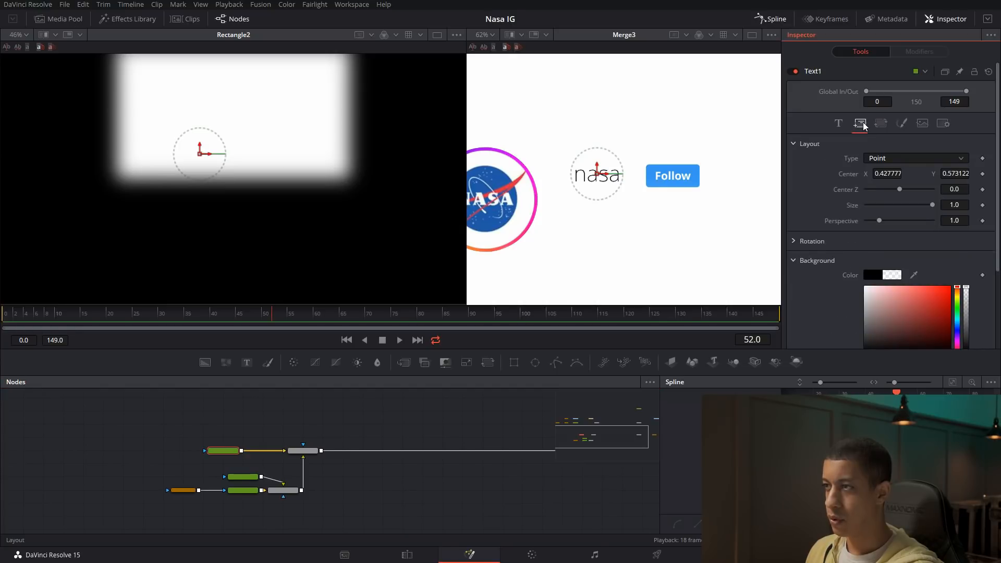
{"action": "left_click", "coordinate": [983, 174]}
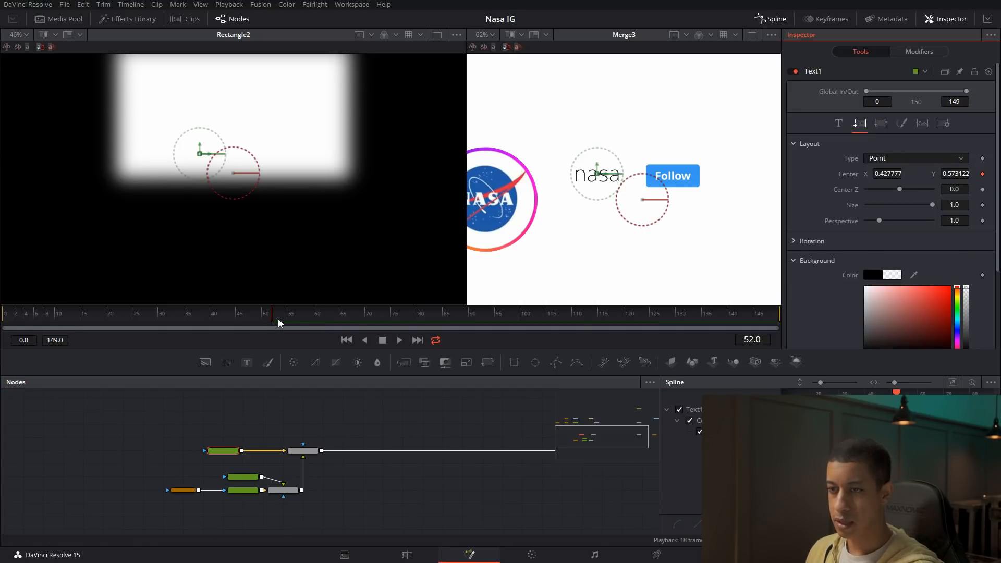
{"action": "scroll", "coordinate": [224, 452], "scroll_direction": "up", "scroll_amount": 4}
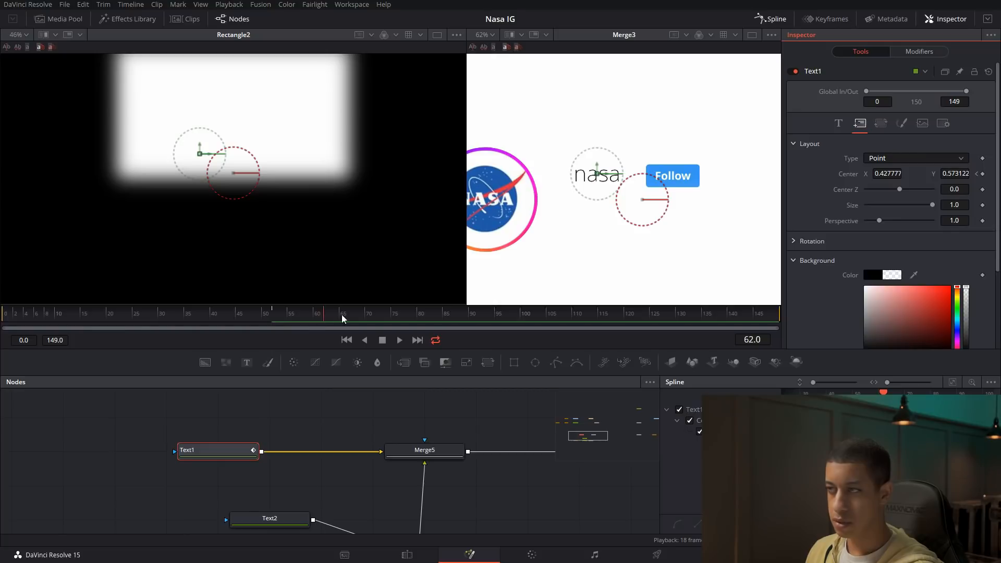
{"action": "left_click", "coordinate": [984, 175]}
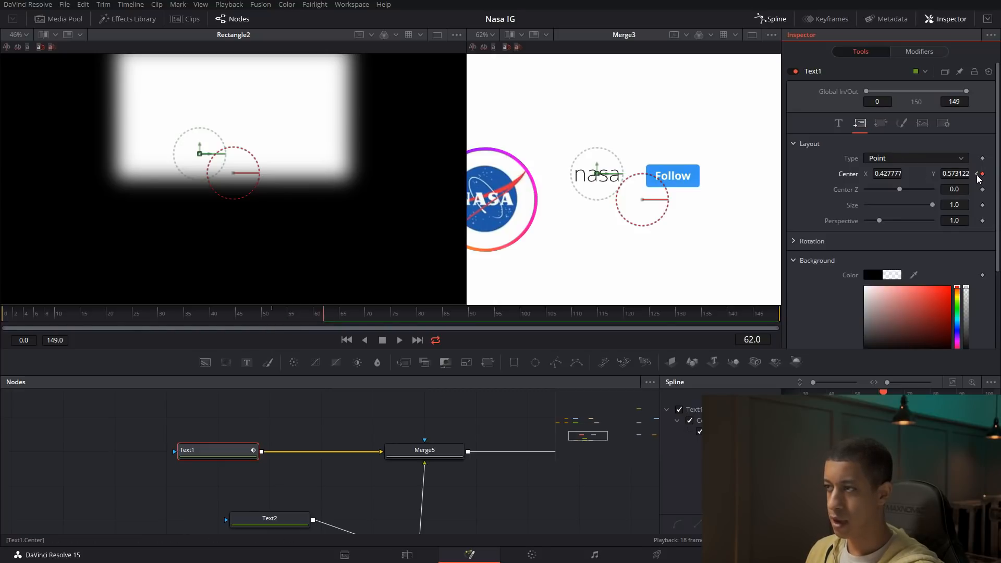
Return to the frame 52 keyframe and lower the nasa text to a centre Y of about 0.30, outside the mask.
{"action": "left_click", "coordinate": [978, 175]}
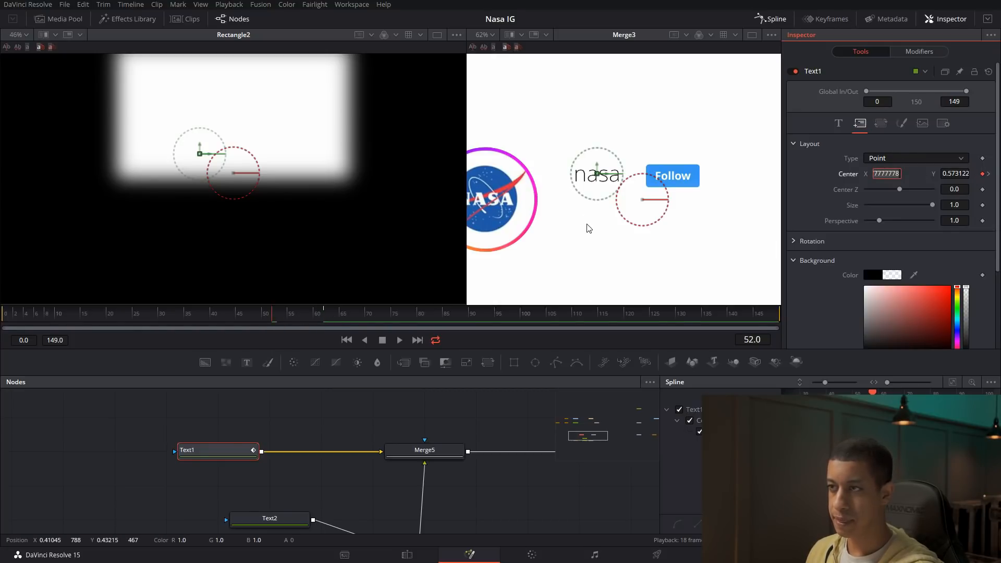
{"action": "scroll", "coordinate": [588, 226], "scroll_direction": "down", "scroll_amount": 2}
{"action": "scroll", "coordinate": [651, 217], "scroll_direction": "down", "scroll_amount": 1}
{"action": "left_click", "coordinate": [493, 36]}
{"action": "left_click", "coordinate": [485, 51]}
{"action": "left_click_drag", "start_coordinate": [604, 154], "coordinate": [608, 202]}
Select Rectangle2 and check its mask area against the composition in both viewers.
{"action": "scroll", "coordinate": [465, 418], "scroll_direction": "down", "scroll_amount": 3}
{"action": "left_click_drag", "start_coordinate": [472, 496], "coordinate": [235, 478]}
{"action": "left_click_drag", "start_coordinate": [385, 485], "coordinate": [144, 478]}
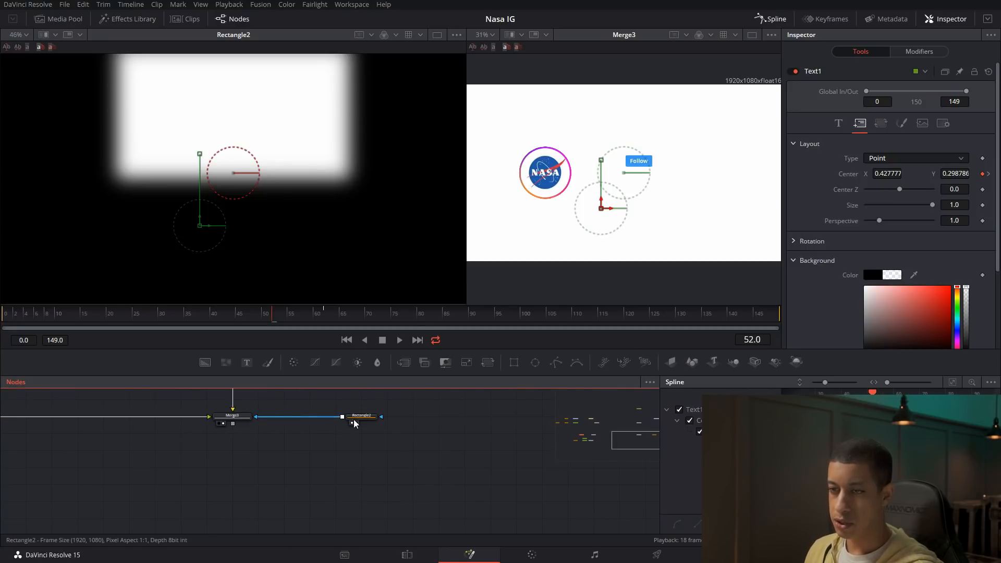
{"action": "left_click", "coordinate": [361, 421]}
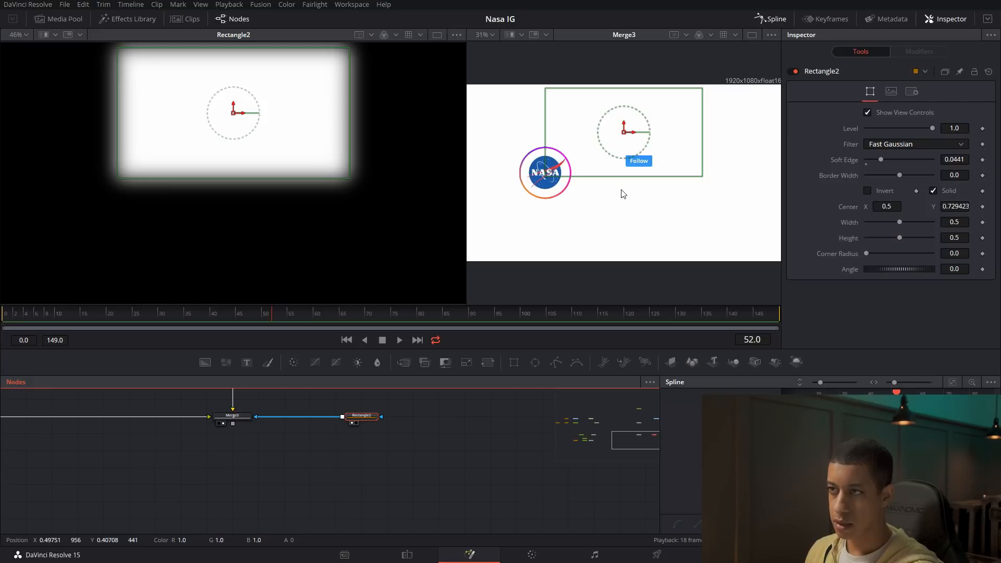
{"action": "left_click_drag", "start_coordinate": [261, 451], "coordinate": [472, 464]}
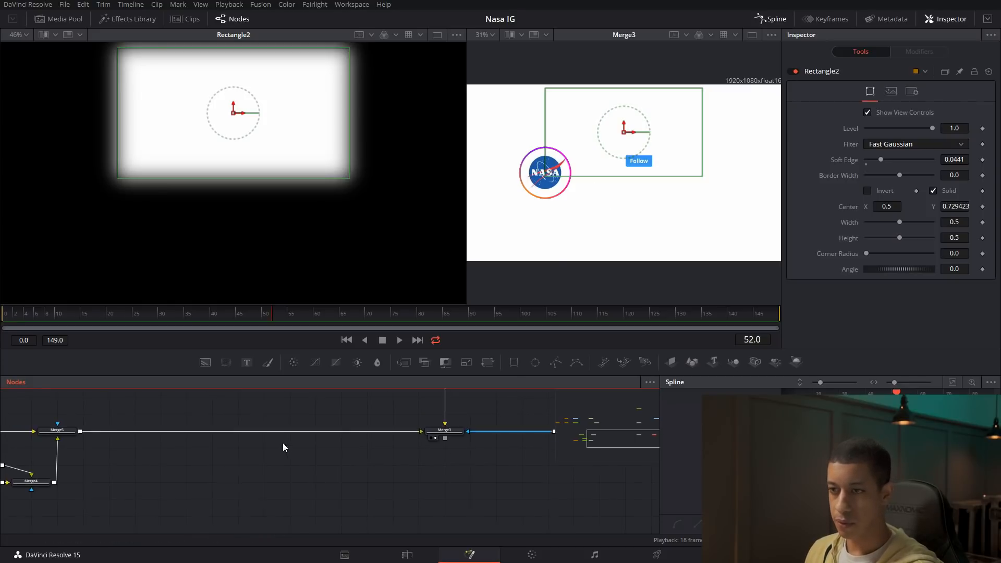
{"action": "left_click_drag", "start_coordinate": [130, 470], "coordinate": [358, 469]}
Show Merge3 alone in a single viewer and play the username reveal from frame 45.
{"action": "left_click", "coordinate": [235, 313]}
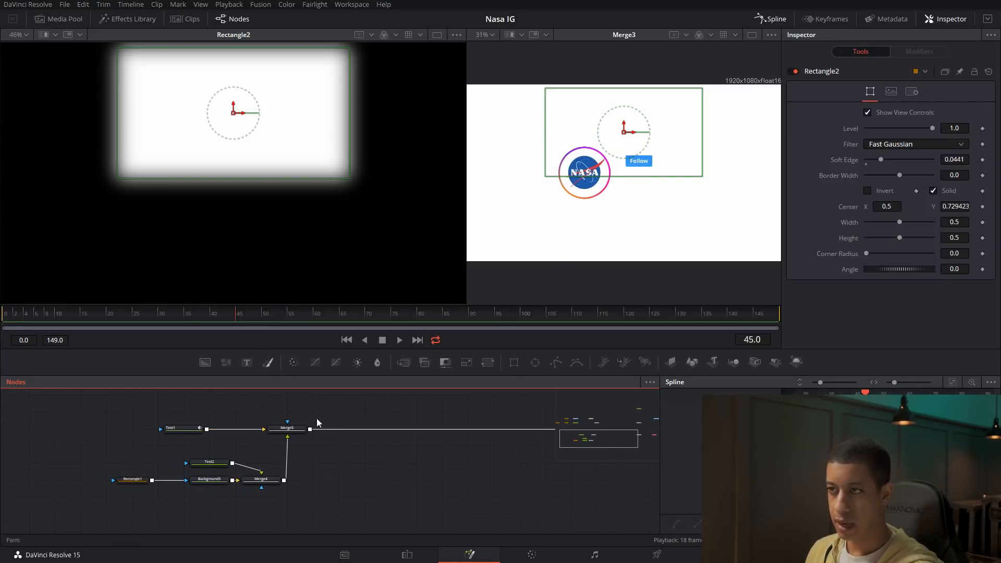
{"action": "left_click", "coordinate": [752, 35]}
{"action": "key", "text": "space"}
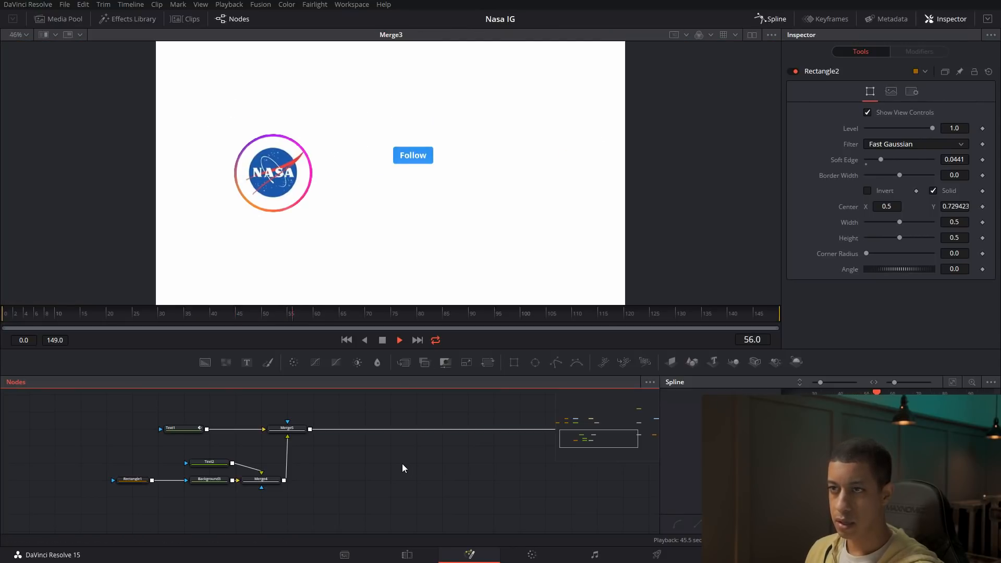
Enable motion blur on the nasa text node, Text1, with a quality of 10.
{"action": "left_click", "coordinate": [94, 425]}
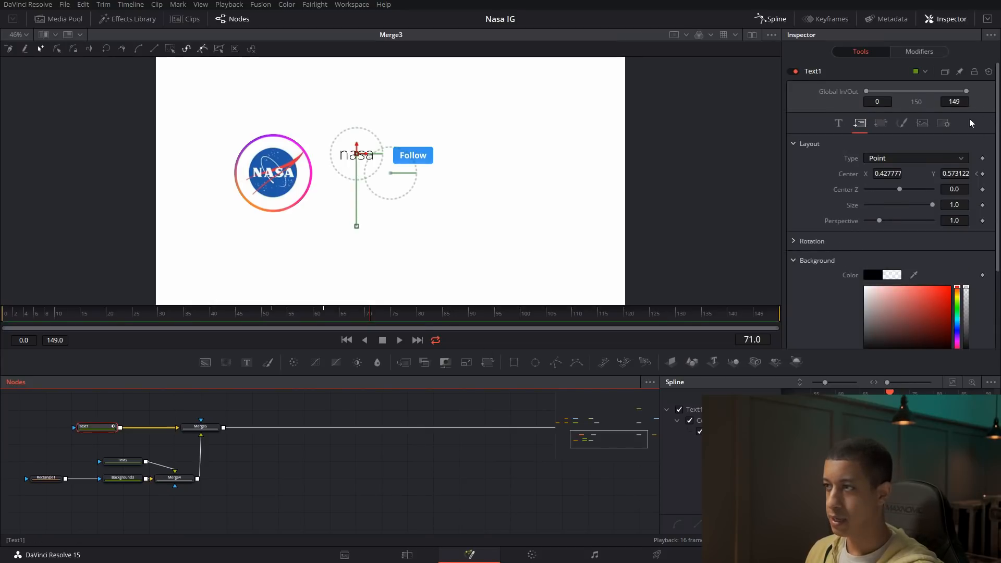
{"action": "left_click", "coordinate": [943, 123]}
{"action": "left_click", "coordinate": [887, 195]}
{"action": "left_click", "coordinate": [954, 211]}
{"action": "type", "text": "1"}
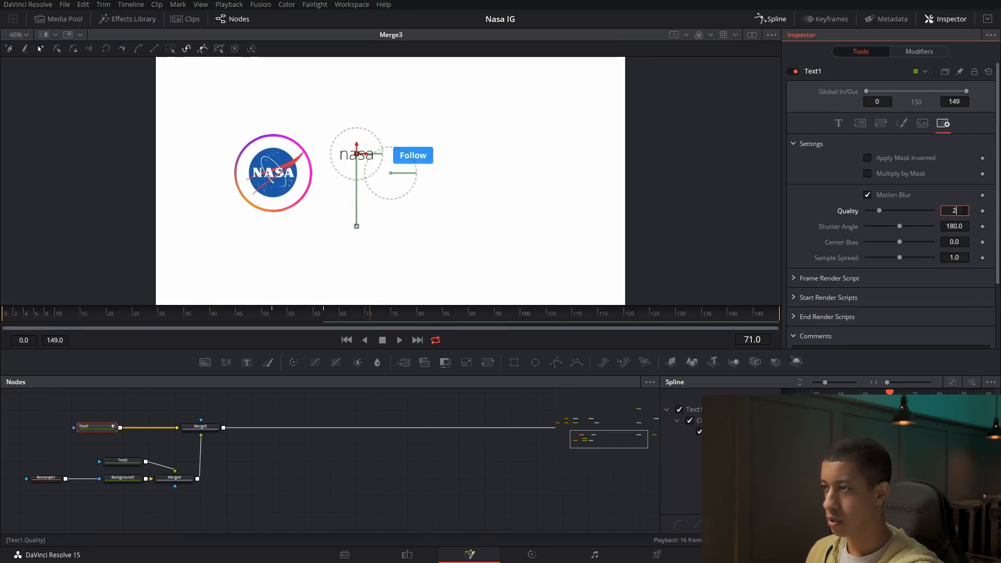
{"action": "type", "text": "0"}
{"action": "key", "text": "Tab"}
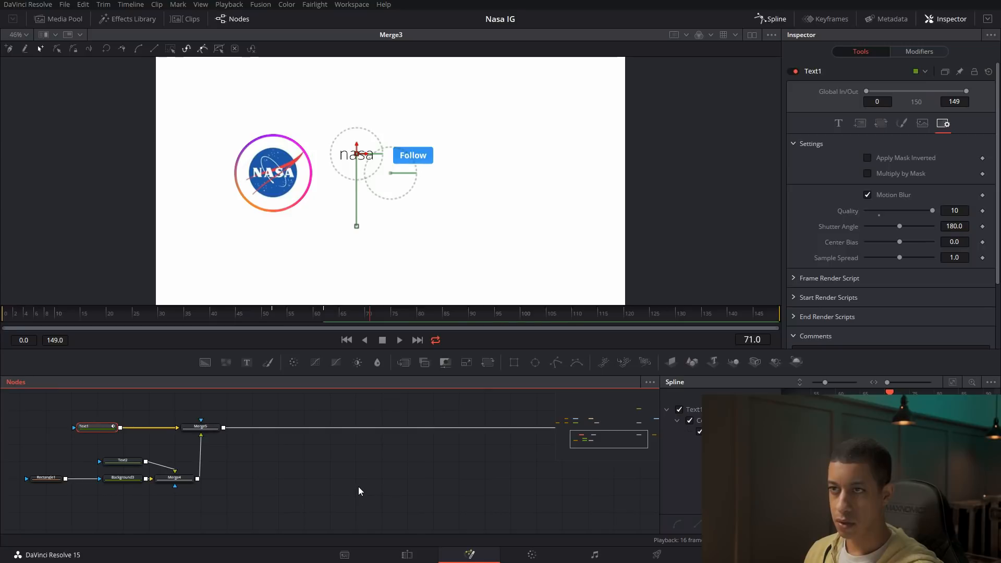
Keyframe the Follow button's centre on Merge5 at frames 60 and 67.
{"action": "left_click_drag", "start_coordinate": [358, 488], "coordinate": [343, 465]}
{"action": "left_click_drag", "start_coordinate": [241, 469], "coordinate": [327, 478]}
{"action": "left_click", "coordinate": [272, 413]}
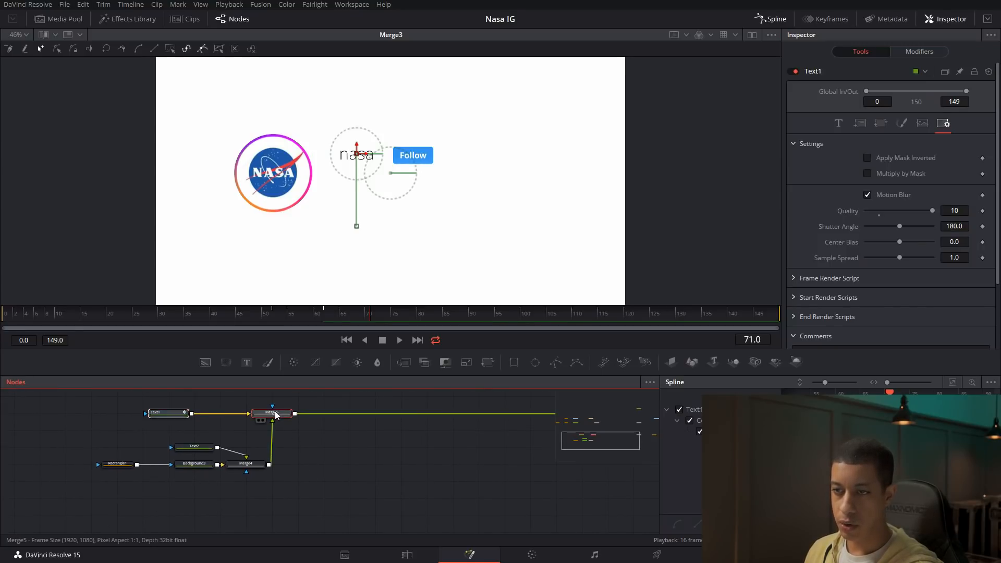
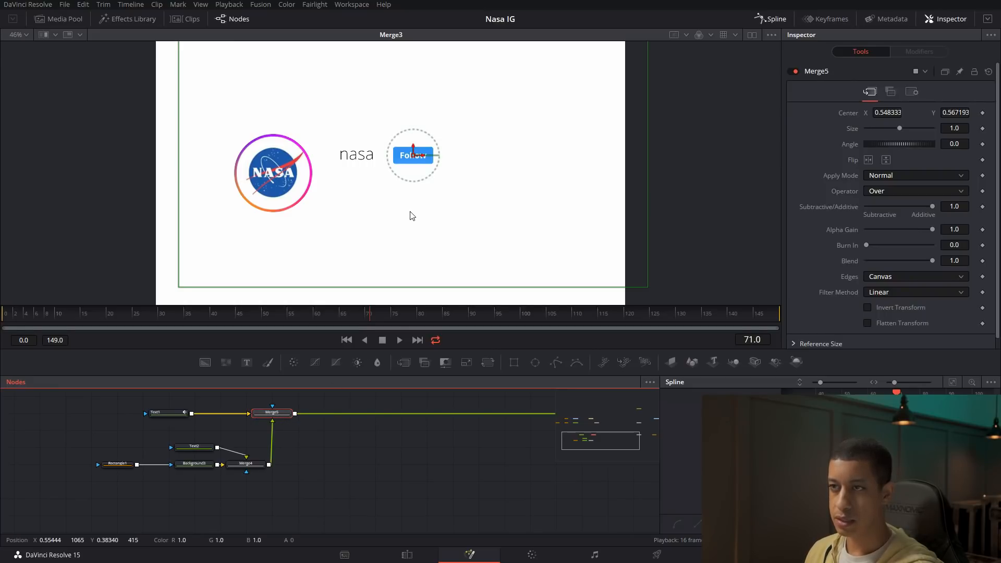
{"action": "mouse_move", "coordinate": [319, 315]}
{"action": "left_mouse_down"}
{"action": "mouse_move", "coordinate": [296, 318]}
{"action": "mouse_move", "coordinate": [314, 318]}
{"action": "left_mouse_up"}
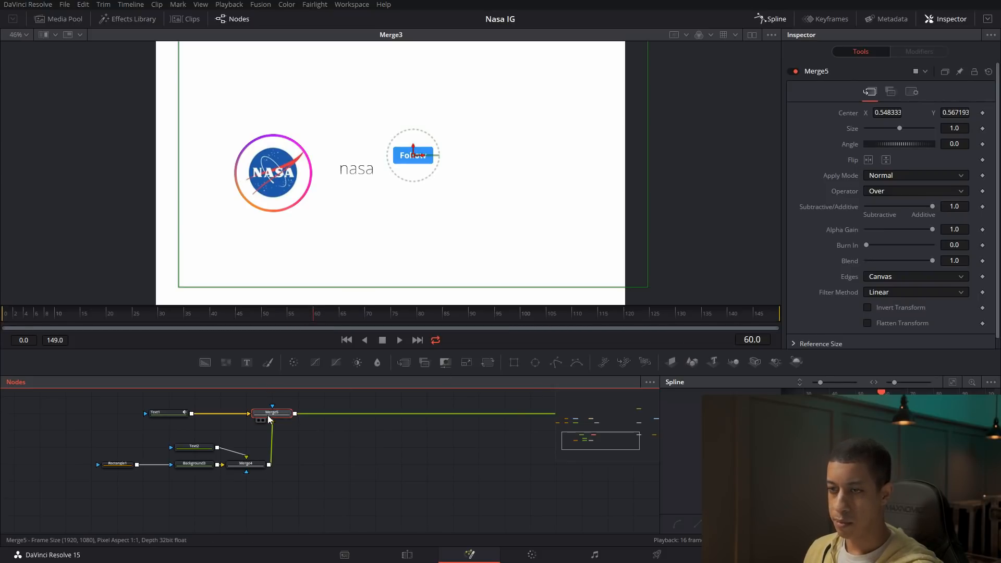
{"action": "left_click", "coordinate": [984, 114]}
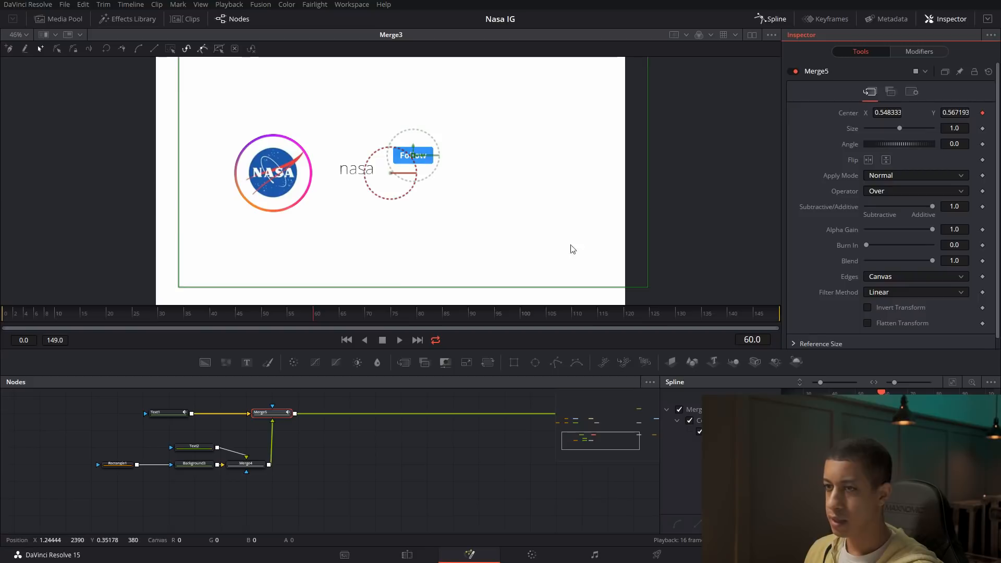
{"action": "left_click", "coordinate": [345, 318]}
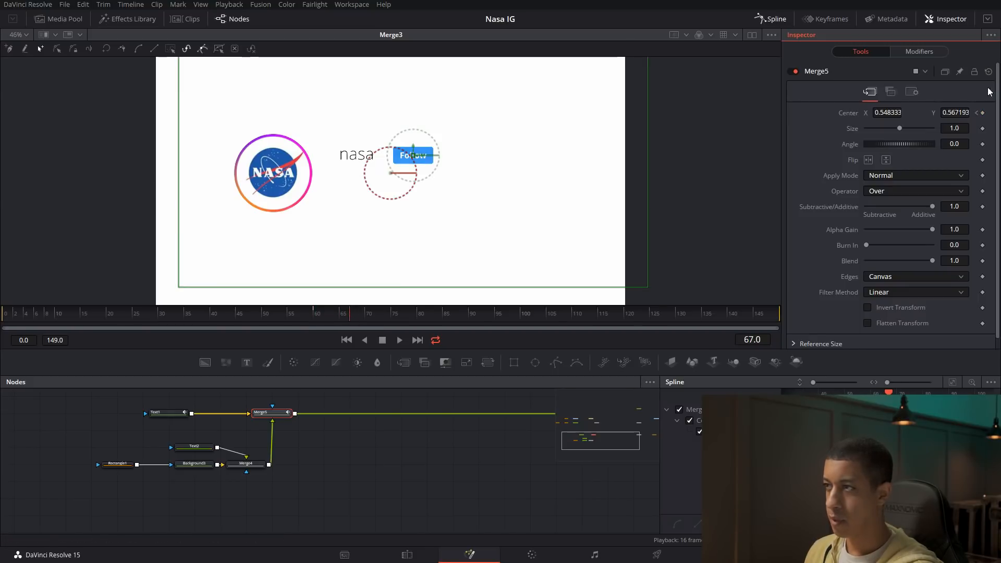
Lower the Follow button below the mask at its frame 60 keyframe and play back its rise into place.
{"action": "left_click", "coordinate": [978, 113]}
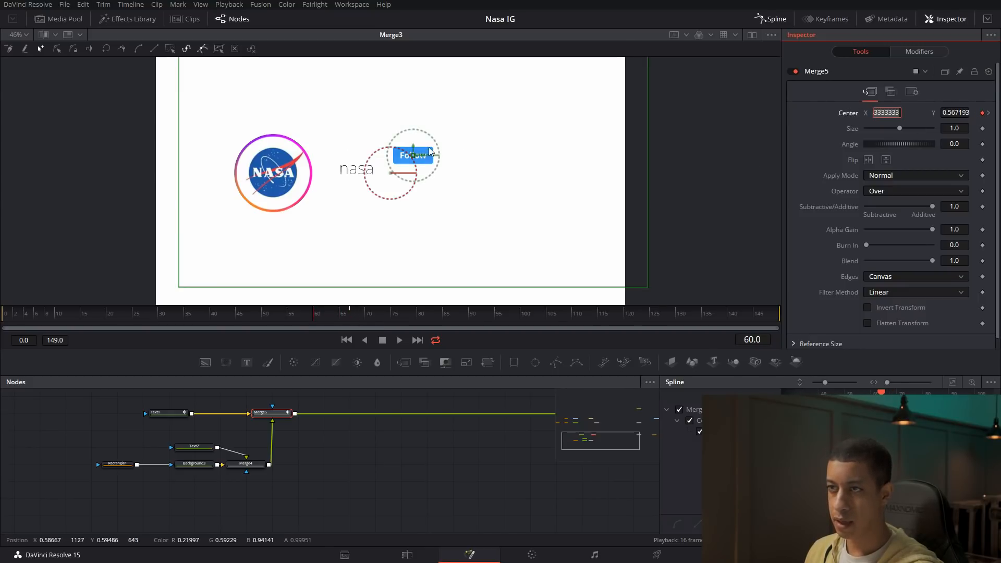
{"action": "left_click_drag", "start_coordinate": [413, 151], "coordinate": [413, 227]}
{"action": "left_click", "coordinate": [342, 474]}
{"action": "left_click_drag", "start_coordinate": [307, 317], "coordinate": [237, 321]}
{"action": "key", "text": "space"}
{"action": "key", "text": "space"}
Enable motion blur on Merge5 with a quality of 10.
{"action": "left_click", "coordinate": [274, 416]}
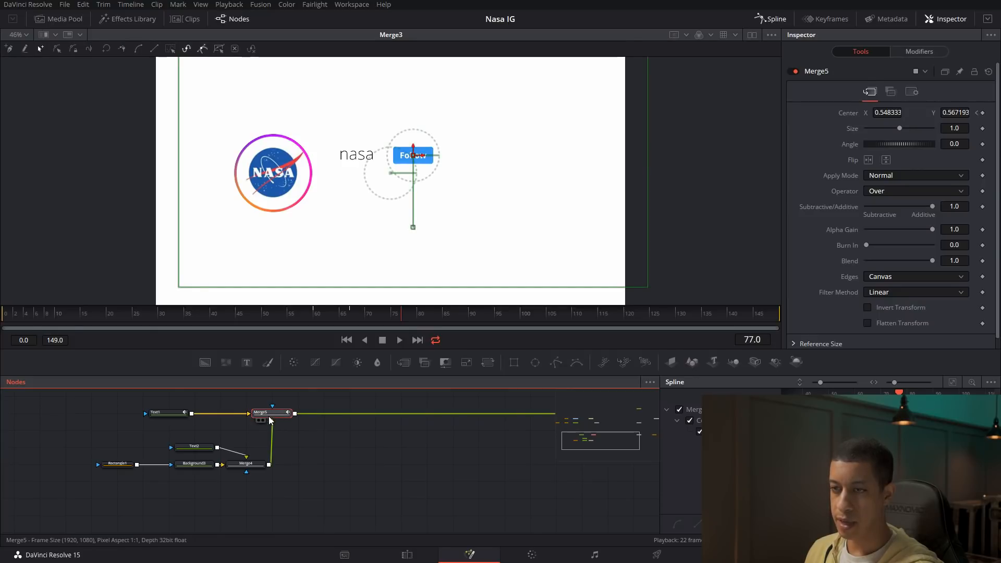
{"action": "left_click", "coordinate": [912, 91]}
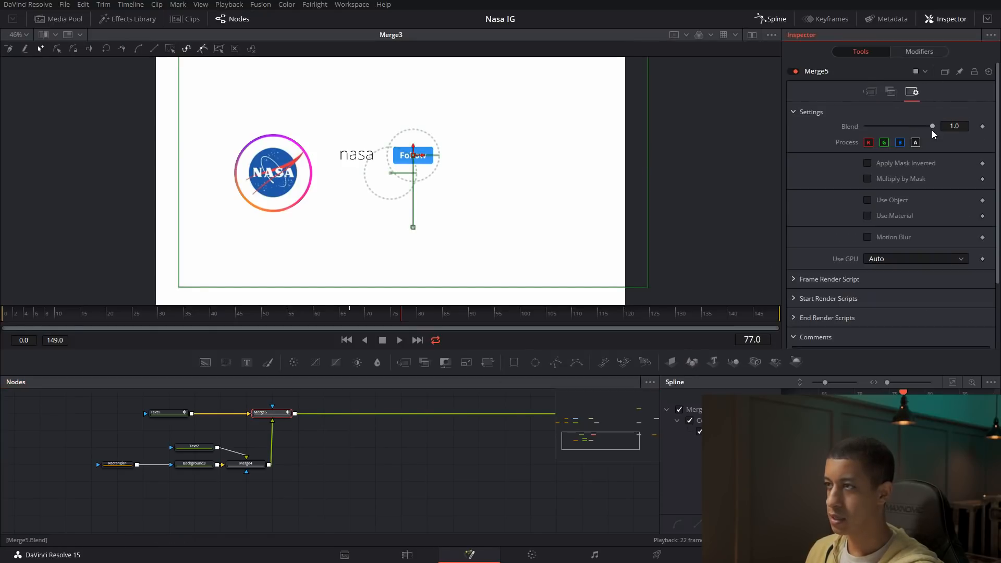
{"action": "left_click", "coordinate": [918, 236]}
{"action": "type", "text": "10"}
{"action": "key", "text": "Tab"}
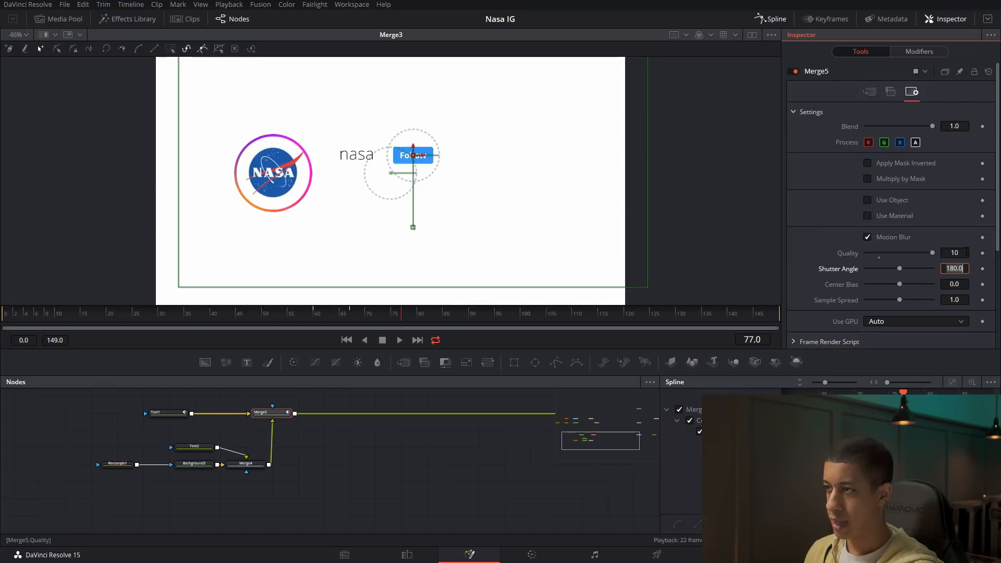
Switch to the NASA Instagram page in the browser and examine the posts, followers and following line, then return to DaVinci Resolve.
{"action": "left_click", "coordinate": [428, 497]}
{"action": "scroll", "coordinate": [441, 479], "scroll_direction": "down", "scroll_amount": 3}
{"action": "left_click_drag", "start_coordinate": [442, 471], "coordinate": [350, 464]}
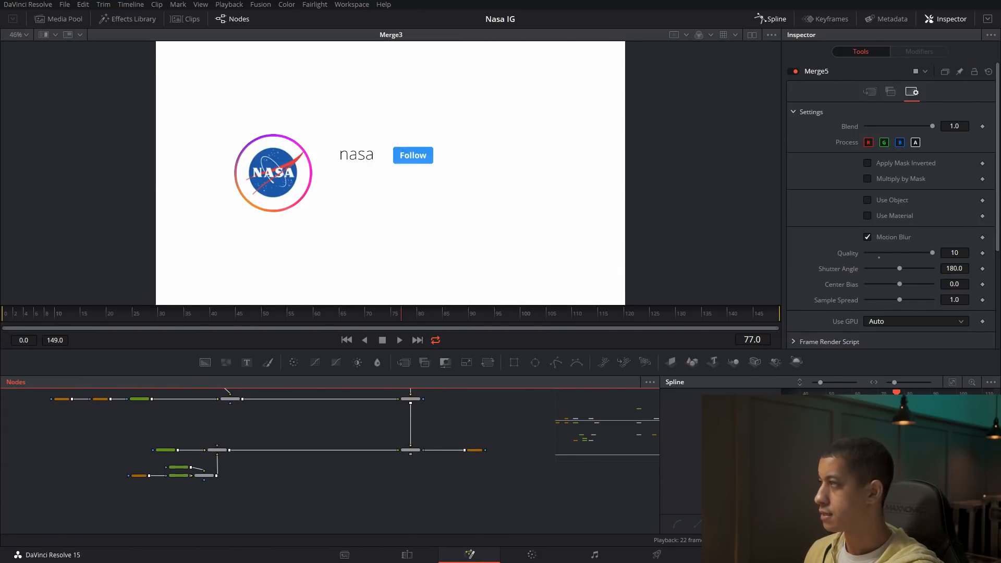
{"action": "key", "text": "alt+Tab"}
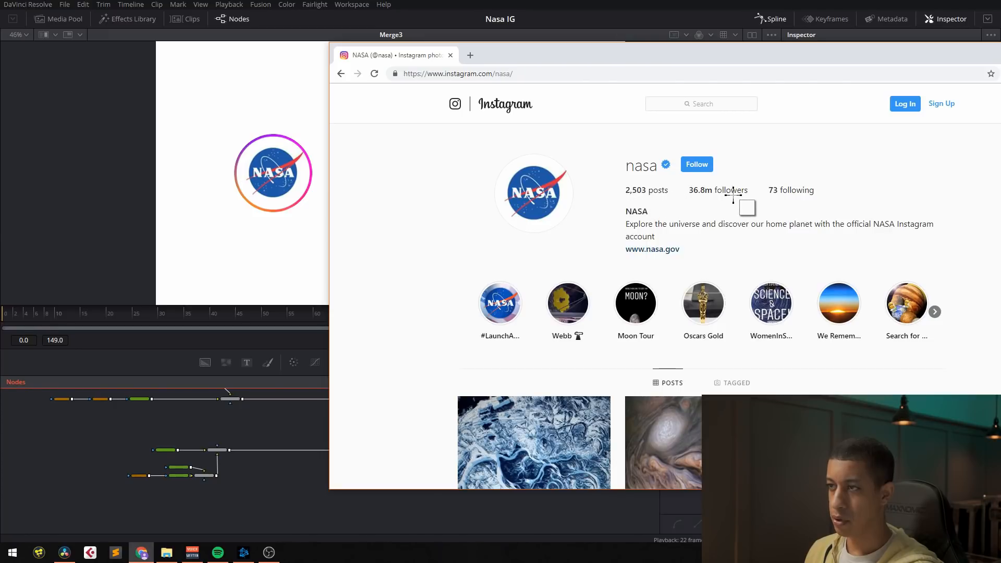
{"action": "right_click", "coordinate": [833, 173]}
{"action": "left_click", "coordinate": [800, 153]}
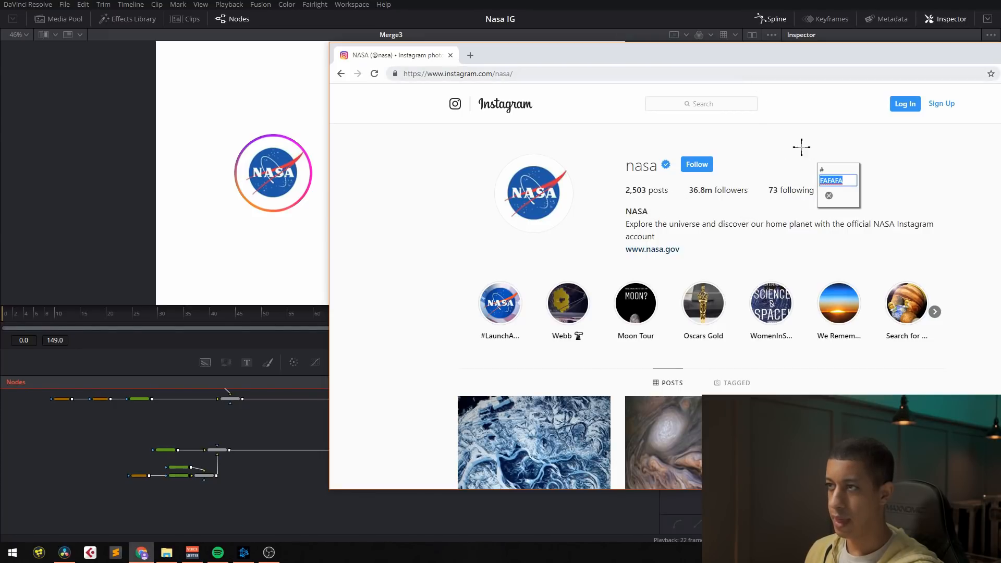
{"action": "left_click", "coordinate": [830, 196]}
{"action": "left_click_drag", "start_coordinate": [710, 53], "coordinate": [734, 62]}
{"action": "key", "text": "alt+Tab"}
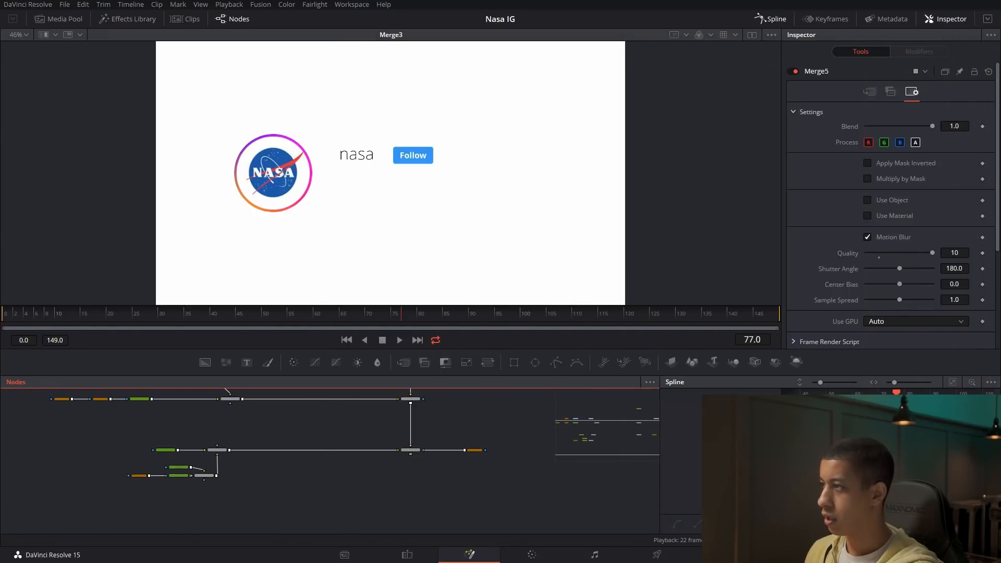
Add three Text nodes in the empty area below the node graph and join them with two Merge nodes.
{"action": "scroll", "coordinate": [293, 499], "scroll_direction": "down", "scroll_amount": 5}
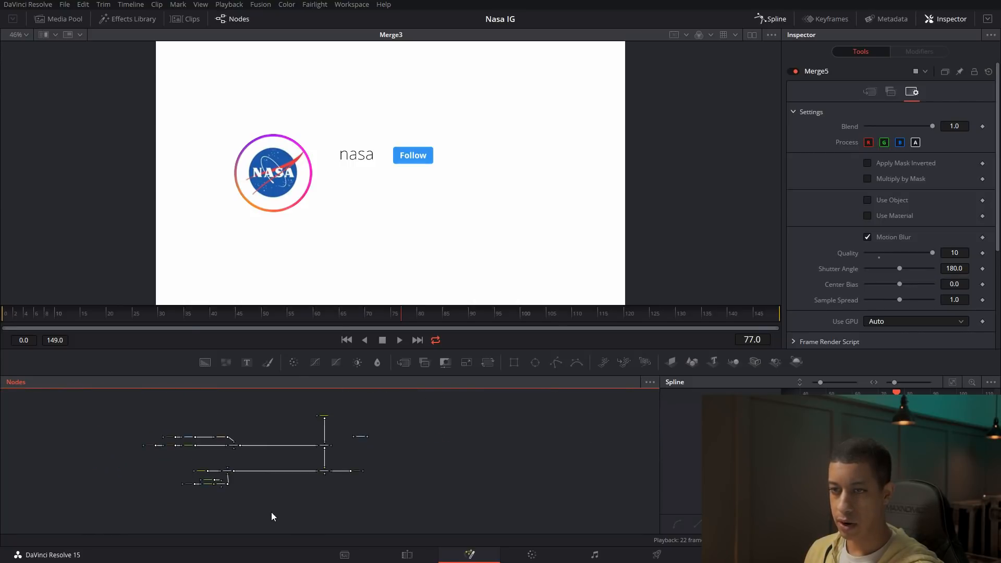
{"action": "left_click_drag", "start_coordinate": [305, 445], "coordinate": [254, 441]}
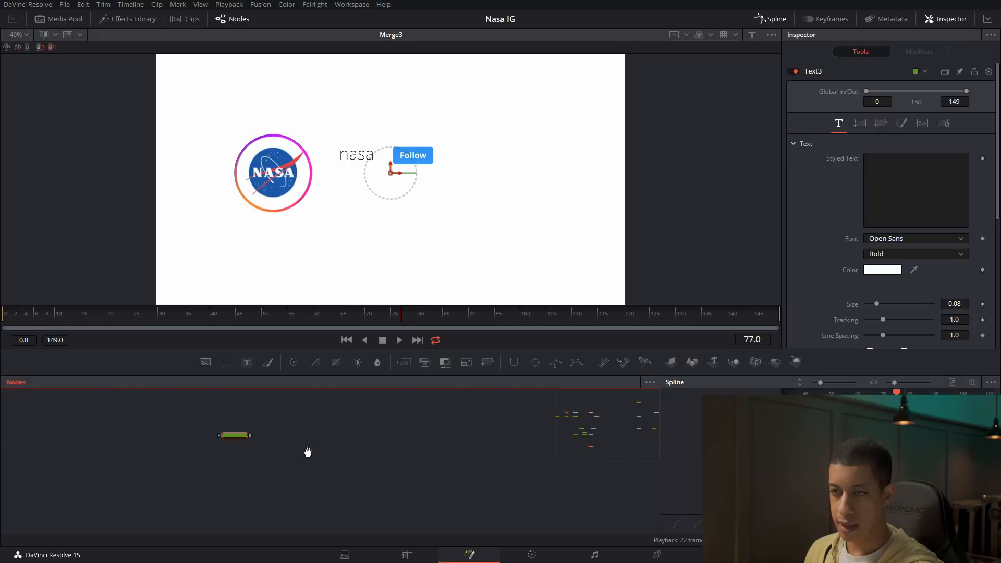
{"action": "left_click_drag", "start_coordinate": [252, 458], "coordinate": [253, 458]}
{"action": "left_click_drag", "start_coordinate": [246, 362], "coordinate": [242, 482]}
{"action": "left_click_drag", "start_coordinate": [320, 487], "coordinate": [336, 462]}
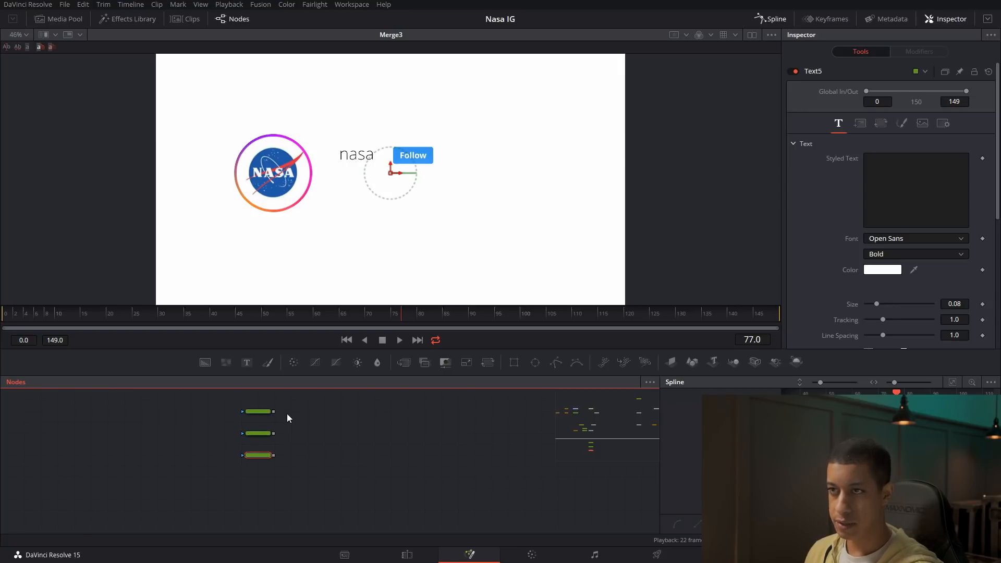
{"action": "left_click_drag", "start_coordinate": [274, 434], "coordinate": [273, 455]}
Enter "2,503 posts" as the styled text of Text3, the uppermost of the three new Text nodes.
{"action": "left_click", "coordinate": [258, 412]}
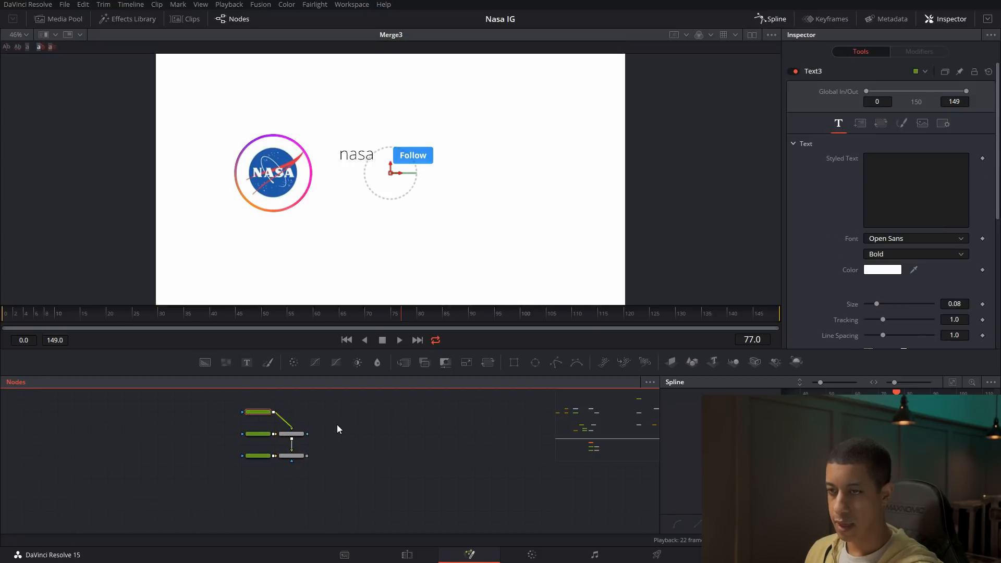
{"action": "left_click", "coordinate": [922, 190]}
{"action": "type", "text": "2,503 posts"}
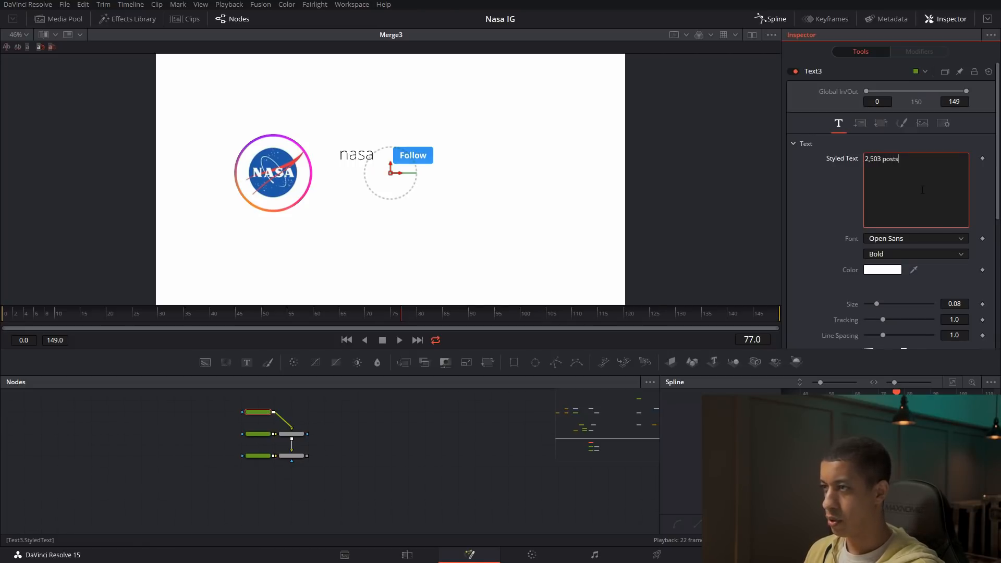
Set the text color of the Text3 node holding "2,503 posts" to dark gray #282828.
{"action": "left_click", "coordinate": [258, 438]}
{"action": "left_click", "coordinate": [259, 413]}
{"action": "left_click", "coordinate": [895, 269]}
{"action": "left_click_drag", "start_coordinate": [615, 208], "coordinate": [611, 270]}
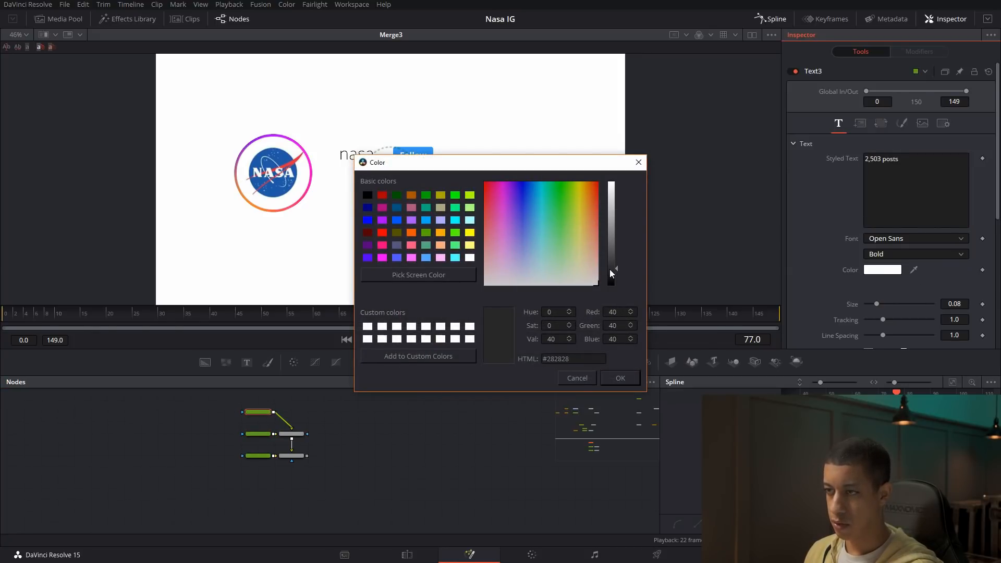
{"action": "left_click", "coordinate": [621, 379]}
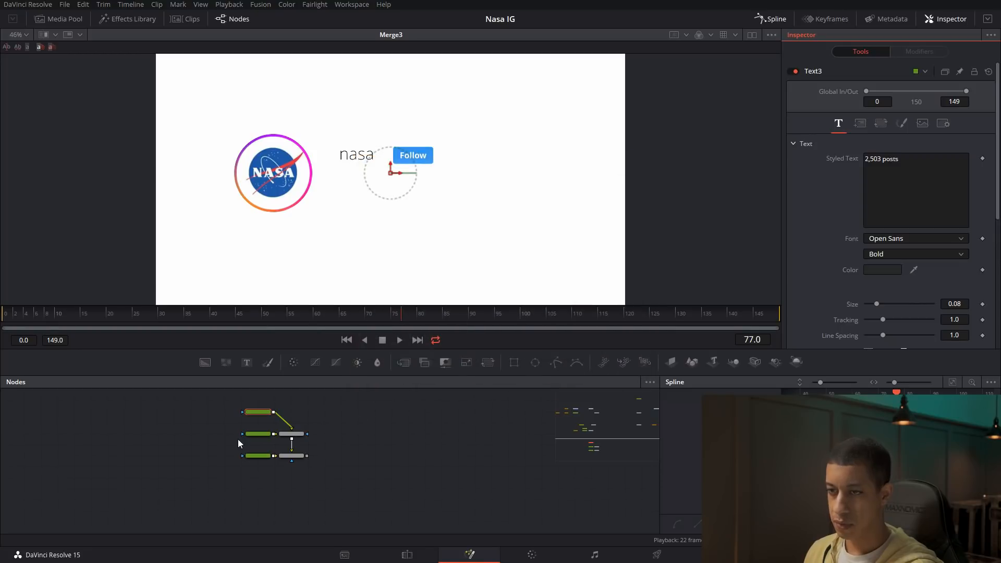
Set the Text4 node's color to #282828 and enter "36.8m followers" as its styled text.
{"action": "left_click", "coordinate": [261, 436]}
{"action": "left_click", "coordinate": [880, 270]}
{"action": "left_click", "coordinate": [587, 359]}
{"action": "key", "text": "ctrl+a"}
{"action": "type", "text": "#282828"}
{"action": "left_click", "coordinate": [626, 380]}
{"action": "left_click", "coordinate": [893, 189]}
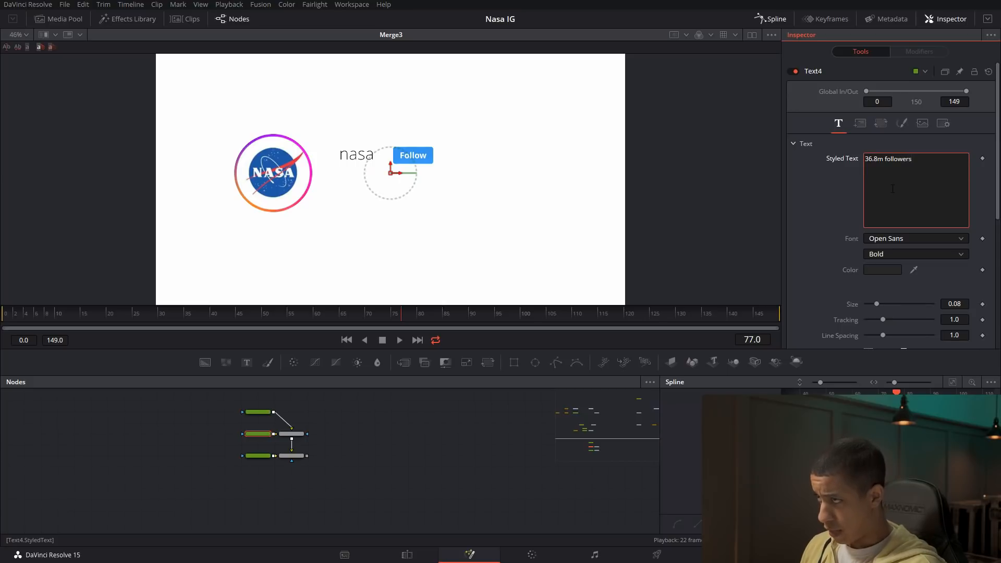
Set the Text5 node's color to #282828 and enter "73 following" as its styled text.
{"action": "left_click", "coordinate": [285, 475]}
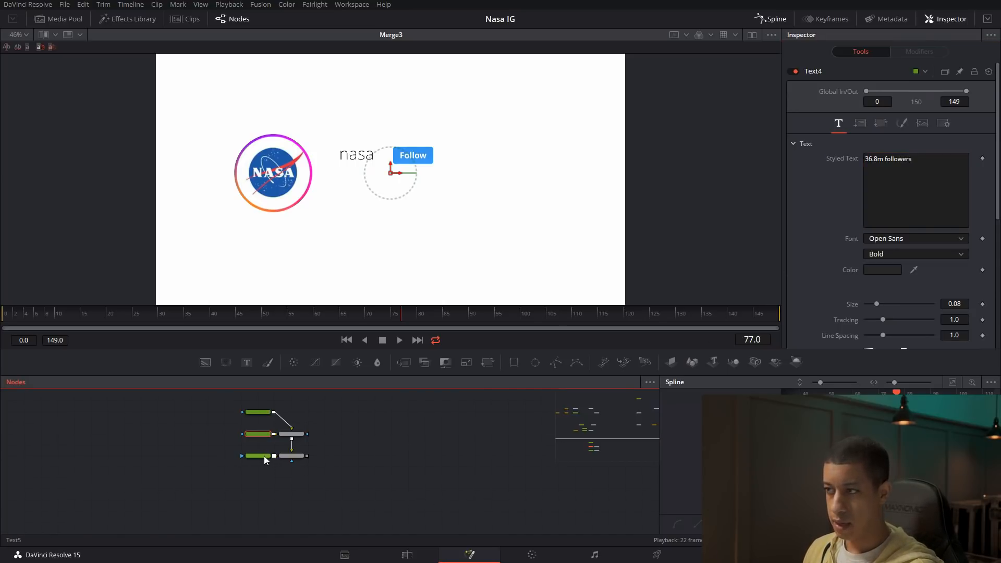
{"action": "left_click", "coordinate": [265, 457]}
{"action": "left_click", "coordinate": [880, 271]}
{"action": "left_click_drag", "start_coordinate": [543, 358], "coordinate": [581, 360]}
{"action": "type", "text": "#282828"}
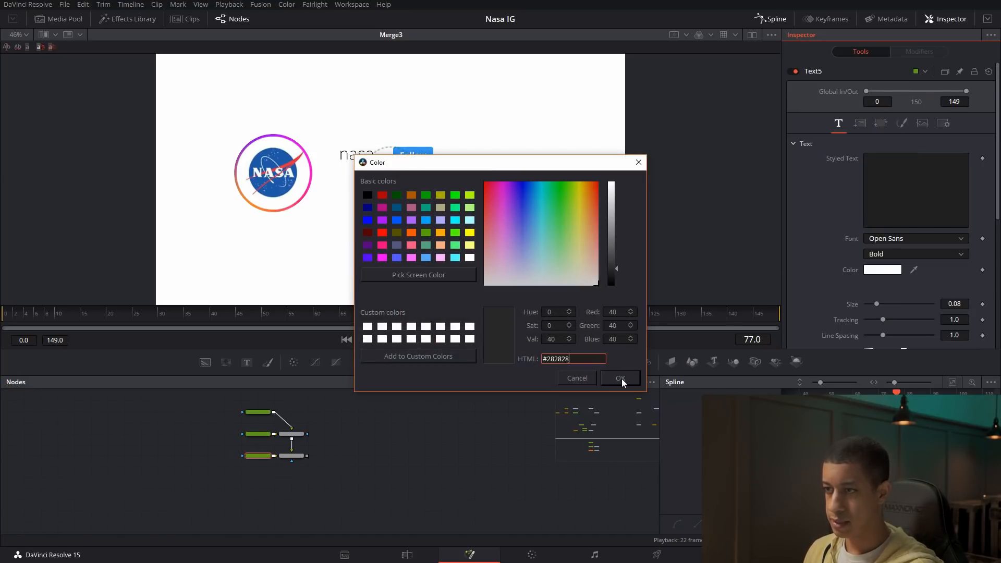
{"action": "left_click", "coordinate": [621, 379]}
{"action": "left_click", "coordinate": [326, 468]}
{"action": "left_click", "coordinate": [265, 457]}
{"action": "left_click", "coordinate": [934, 203]}
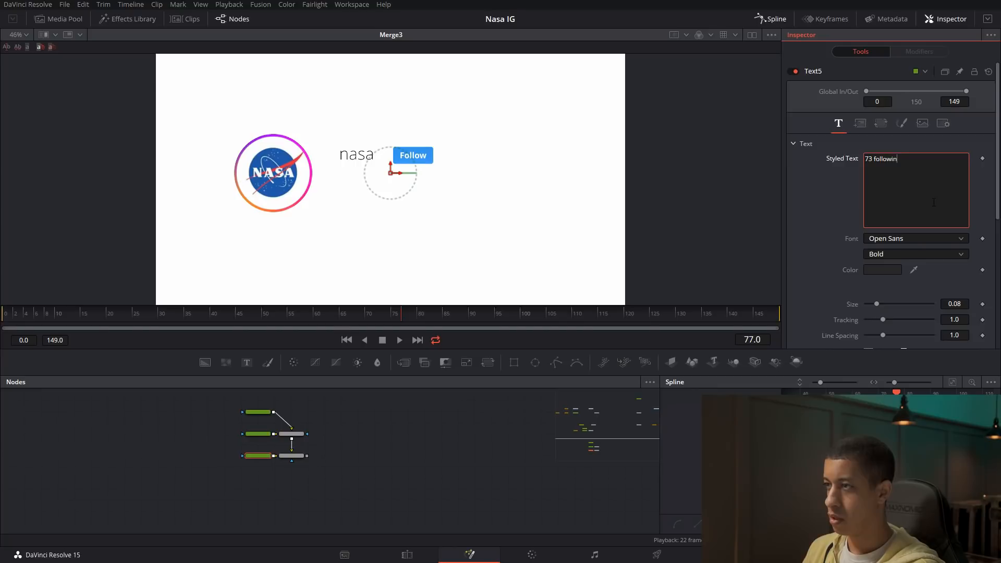
Merge the output of Merge7 over the main composition through a new Merge node and show that Merge in the viewer.
{"action": "middle_click", "coordinate": [404, 491]}
{"action": "left_click_drag", "start_coordinate": [412, 444], "coordinate": [425, 468]}
{"action": "scroll", "coordinate": [363, 474], "scroll_direction": "down", "scroll_amount": 4}
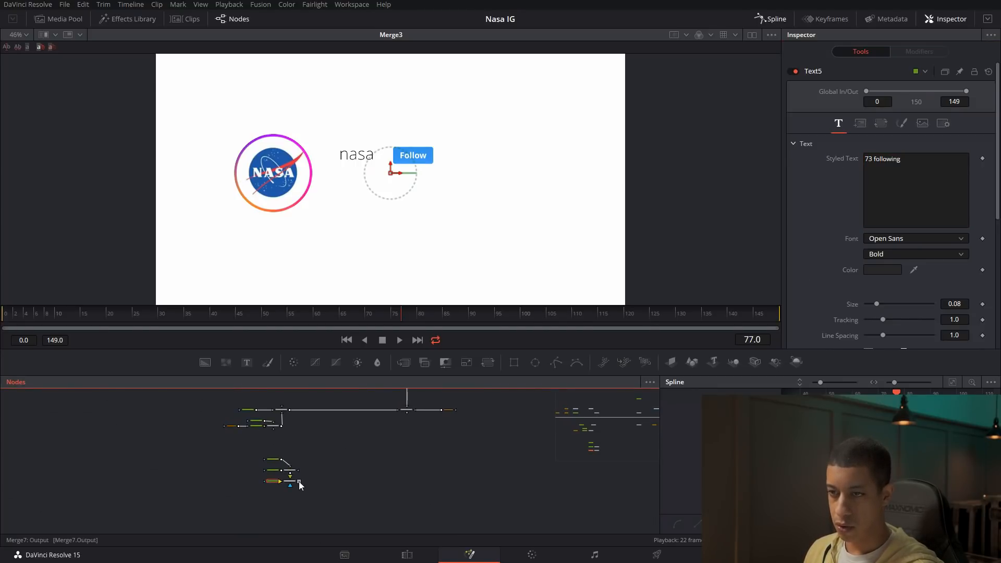
{"action": "left_click_drag", "start_coordinate": [300, 481], "coordinate": [408, 413]}
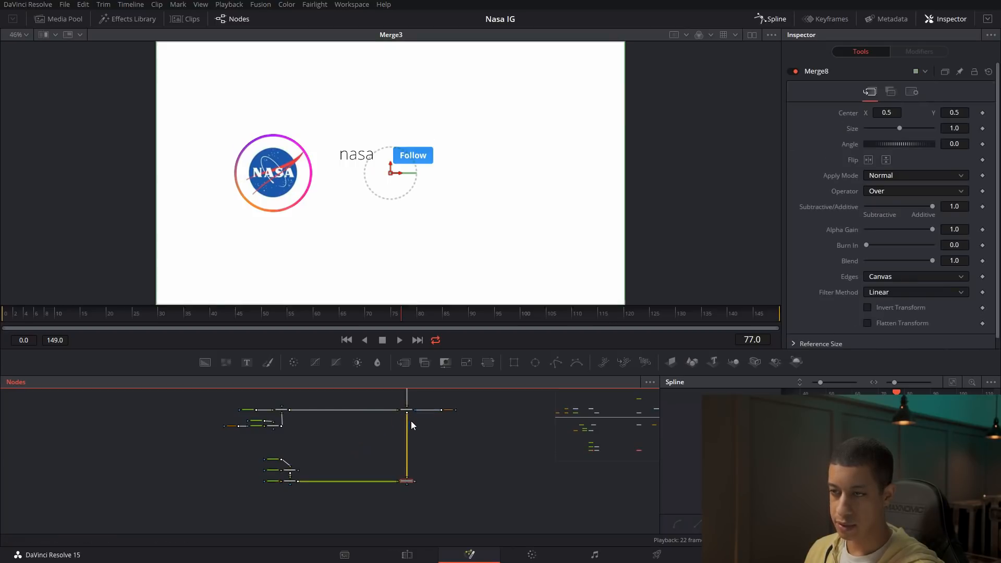
{"action": "left_click", "coordinate": [409, 486]}
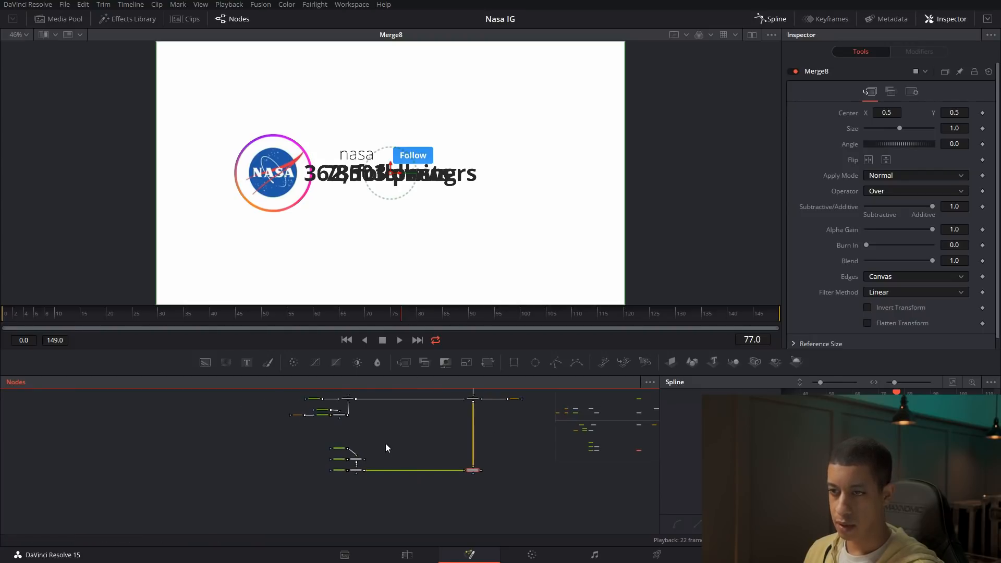
Set the text size of the "2,503 posts" node to 0.03.
{"action": "left_click", "coordinate": [305, 453]}
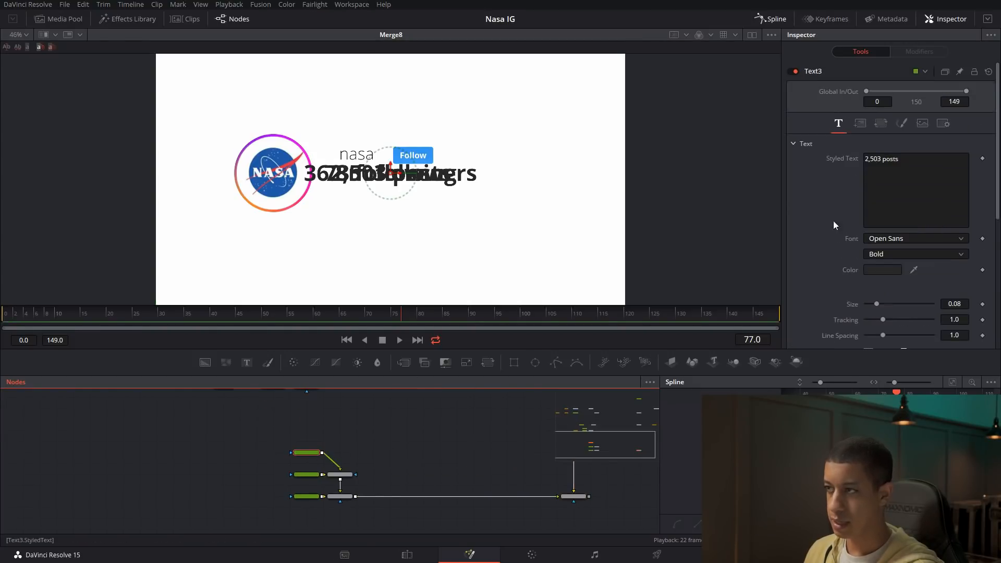
{"action": "left_click", "coordinate": [955, 304]}
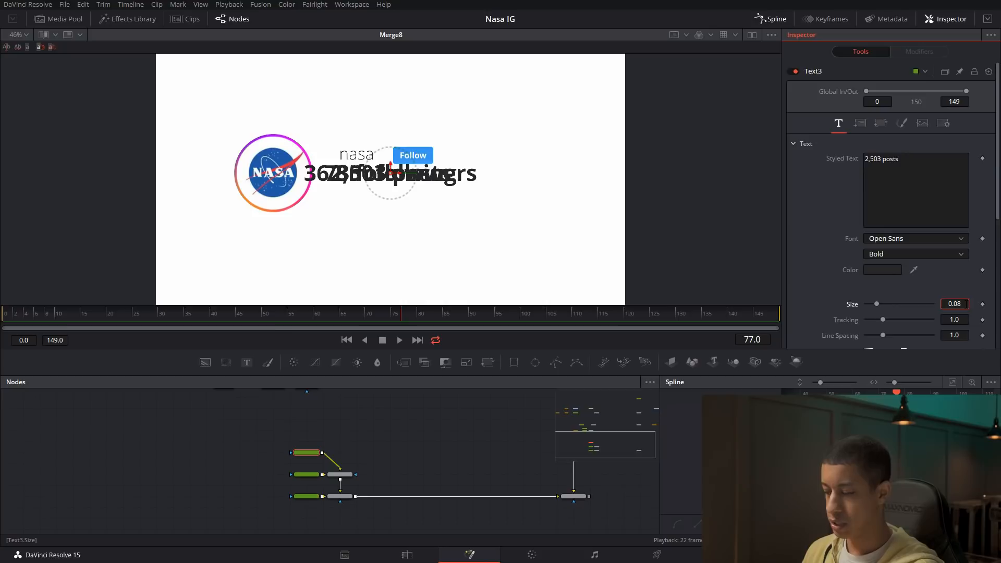
{"action": "key", "text": "BackSpace"}
{"action": "type", "text": "3"}
{"action": "key", "text": "Tab"}
Set the text size of the "36.8m followers" node to 0.03.
{"action": "left_click", "coordinate": [314, 475]}
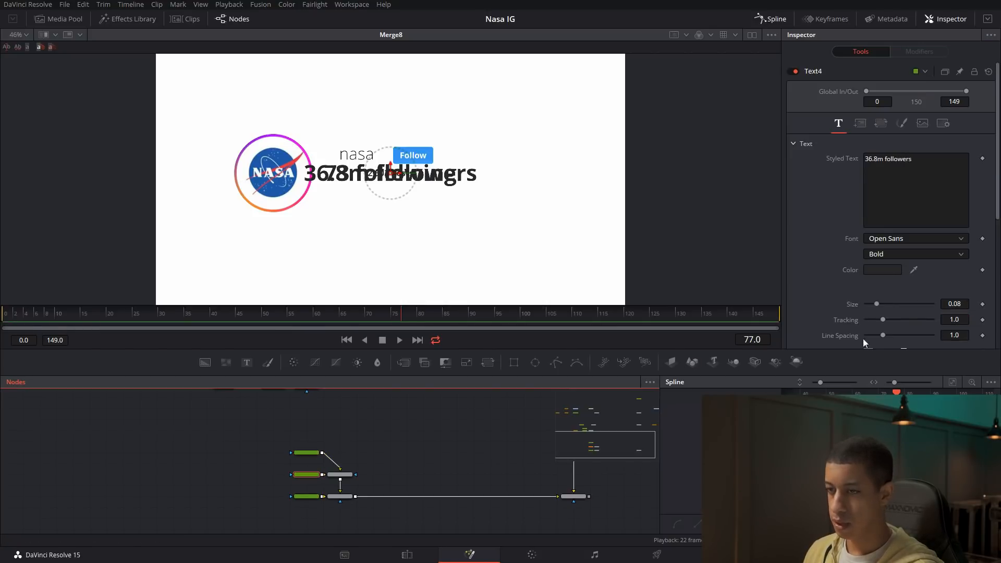
{"action": "left_click", "coordinate": [966, 303]}
{"action": "key", "text": "BackSpace"}
{"action": "type", "text": "3"}
{"action": "key", "text": "Tab"}
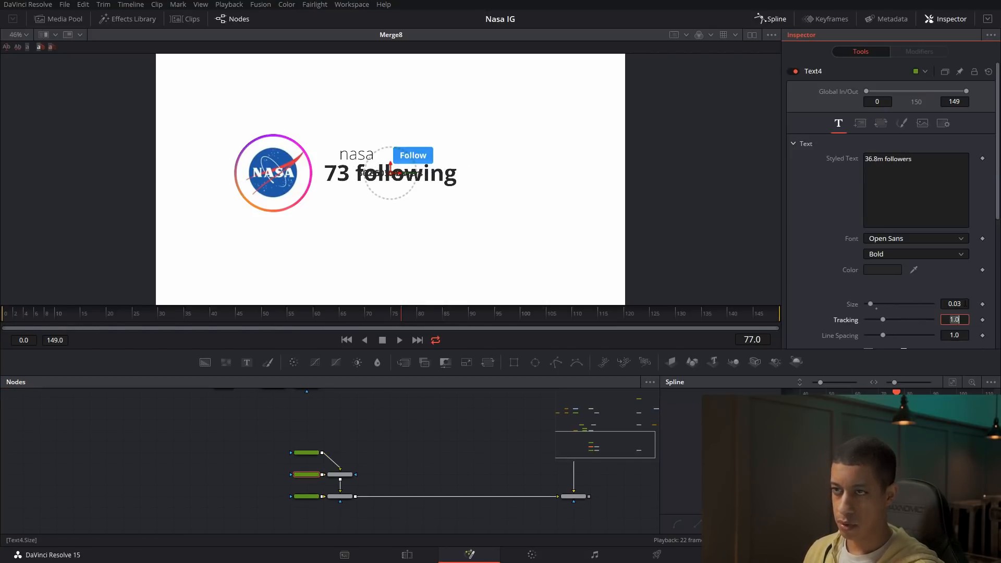
Set the text size of the "73 following" node to 0.03.
{"action": "left_click", "coordinate": [467, 476]}
{"action": "left_click", "coordinate": [306, 496]}
{"action": "left_click", "coordinate": [963, 305]}
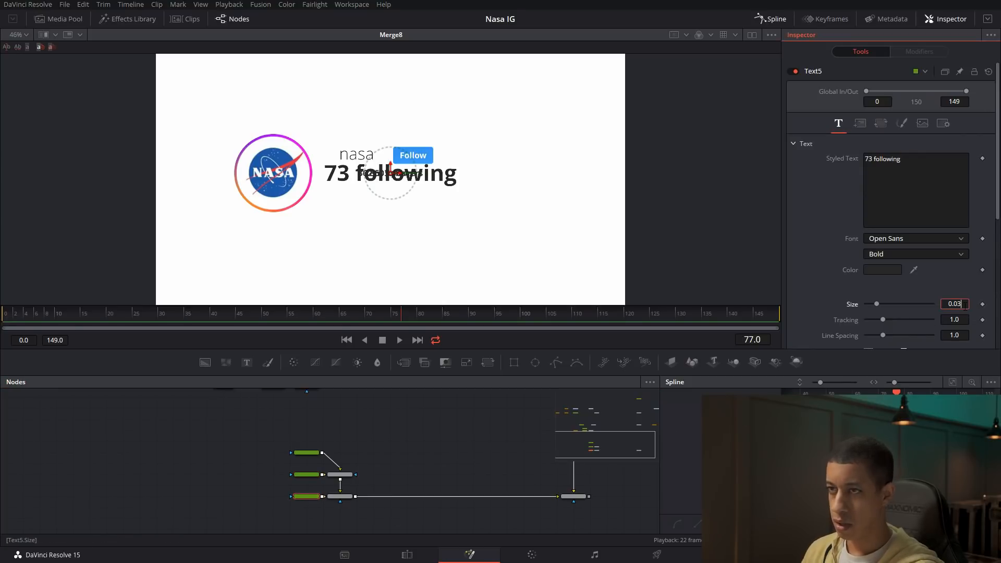
{"action": "key", "text": "BackSpace"}
{"action": "type", "text": "3"}
{"action": "key", "text": "Tab"}
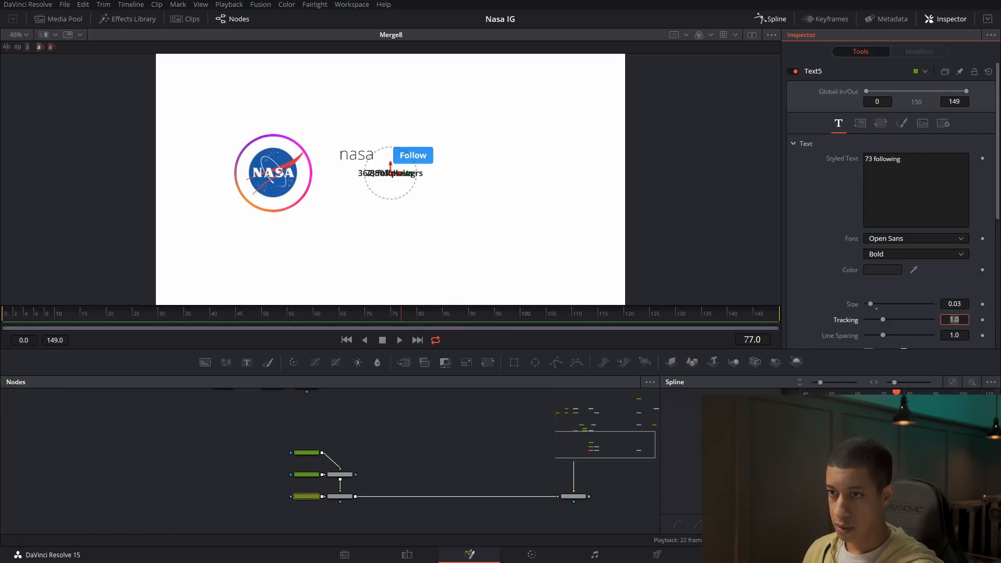
Move the "2,503 posts" text horizontally so it starts flush with the nasa username above it.
{"action": "scroll", "coordinate": [364, 447], "scroll_direction": "up", "scroll_amount": 3}
{"action": "left_click_drag", "start_coordinate": [384, 472], "coordinate": [401, 431]}
{"action": "left_click", "coordinate": [269, 422]}
{"action": "left_click_drag", "start_coordinate": [404, 178], "coordinate": [373, 178]}
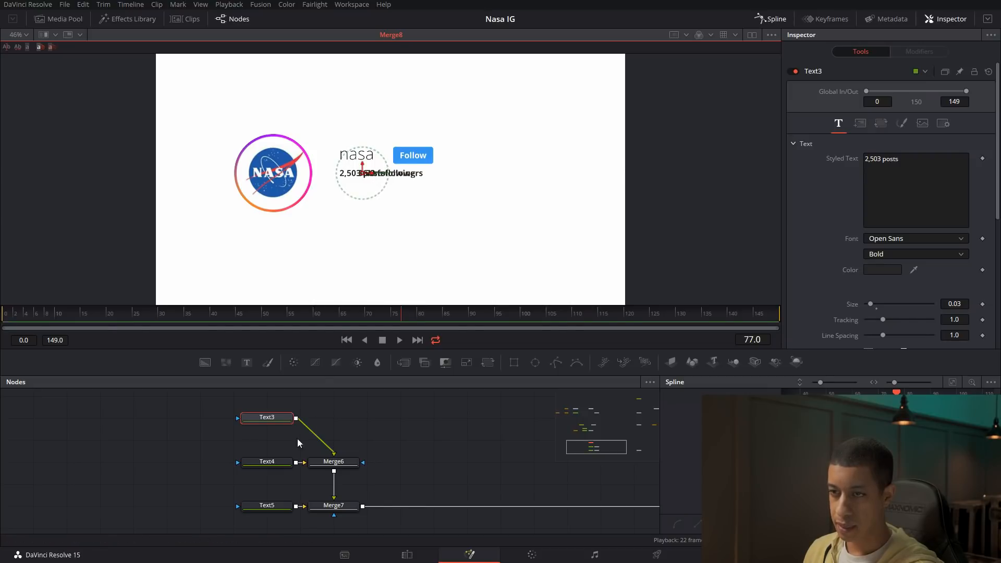
Place "73 following" at the right end of the stats line and "36.8m followers" between it and the posts text, evenly spaced.
{"action": "left_click", "coordinate": [267, 463]}
{"action": "left_click", "coordinate": [267, 509]}
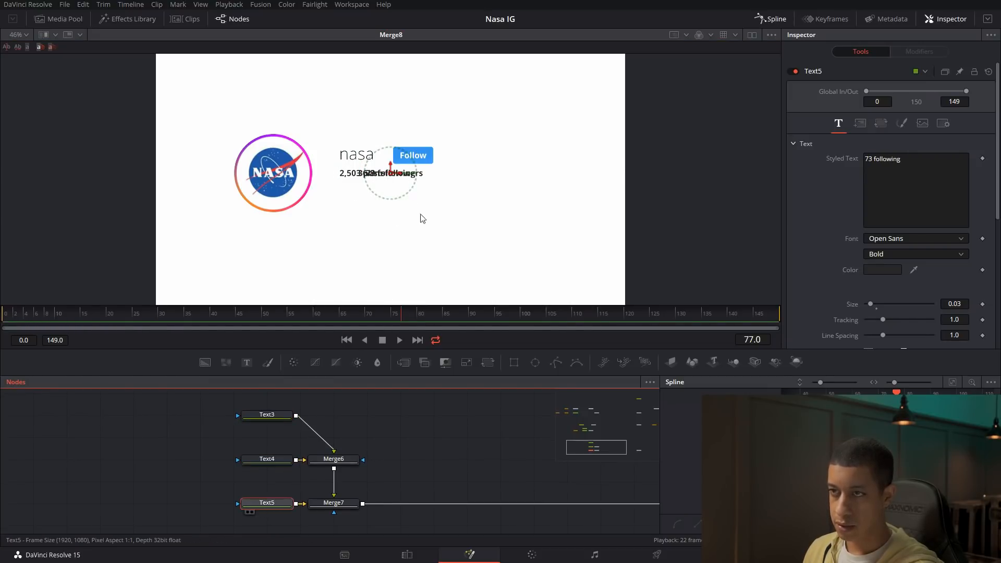
{"action": "left_click_drag", "start_coordinate": [410, 177], "coordinate": [516, 179]}
{"action": "left_click", "coordinate": [267, 461]}
{"action": "left_click", "coordinate": [408, 177]}
{"action": "left_click_drag", "start_coordinate": [408, 178], "coordinate": [446, 181]}
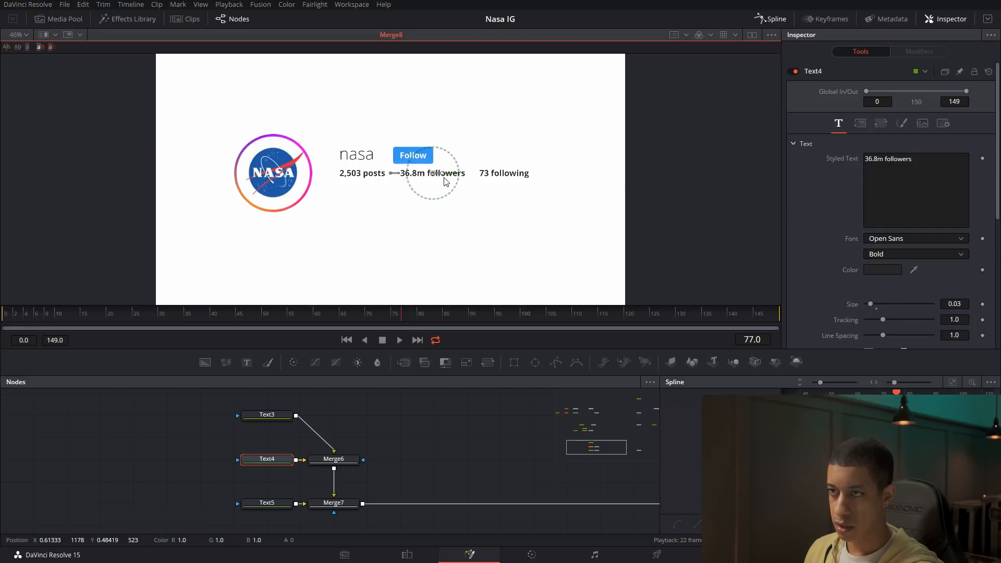
{"action": "left_click", "coordinate": [199, 440]}
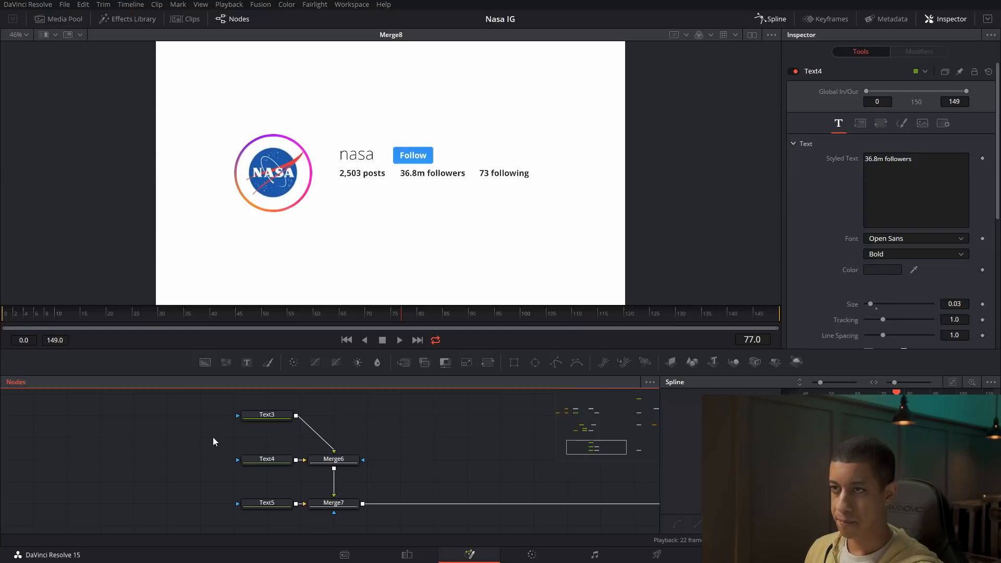
Move the whole stats line slightly down with Merge8, to a center Y of about 0.48.
{"action": "left_click_drag", "start_coordinate": [213, 492], "coordinate": [90, 468]}
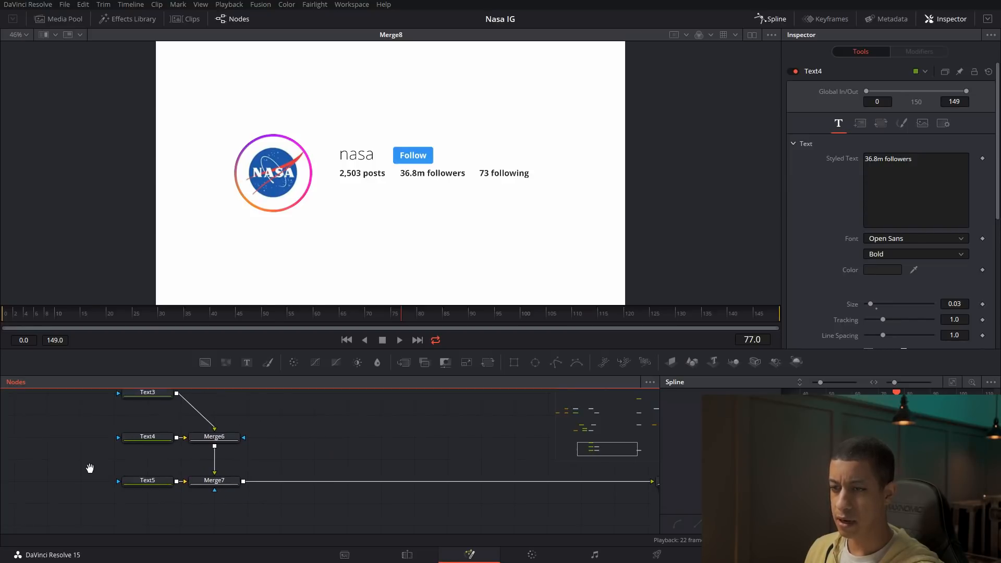
{"action": "scroll", "coordinate": [248, 500], "scroll_direction": "down", "scroll_amount": 2}
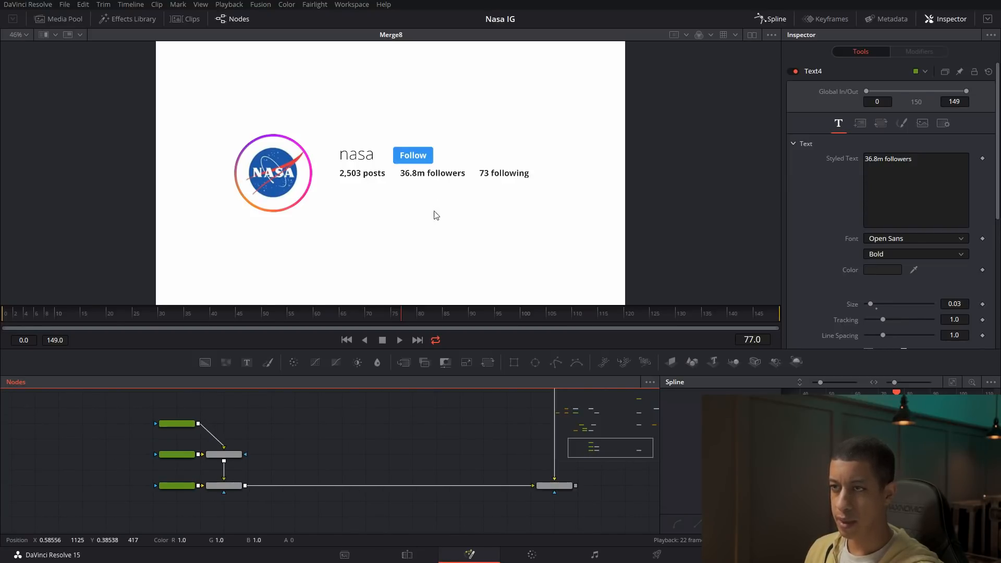
{"action": "left_click", "coordinate": [558, 486]}
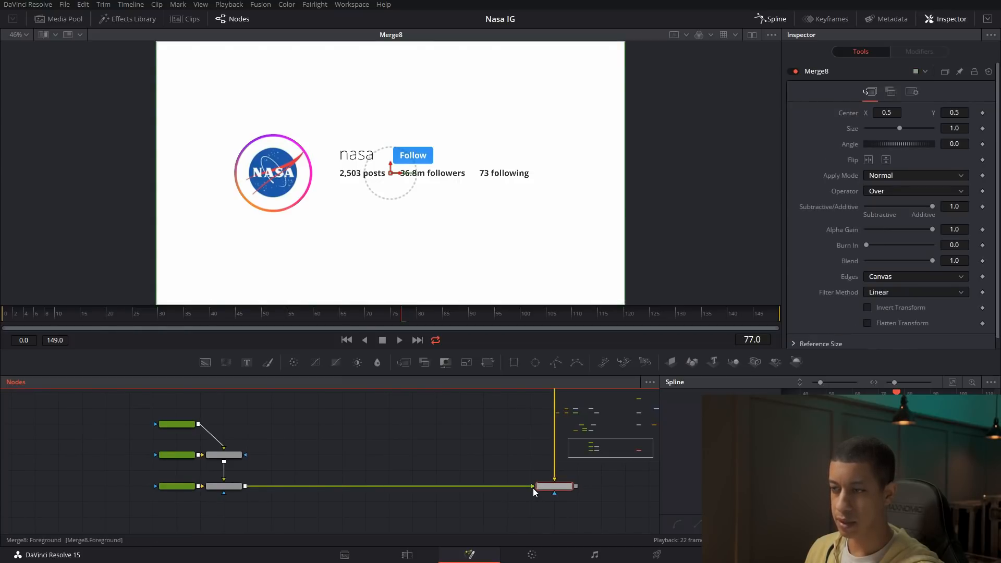
{"action": "left_click_drag", "start_coordinate": [394, 168], "coordinate": [394, 173]}
{"action": "left_click", "coordinate": [343, 504]}
Switch to the NASA Instagram page in the browser and examine the font weights in the stats line, then return to DaVinci Resolve.
{"action": "scroll", "coordinate": [231, 515], "scroll_direction": "up", "scroll_amount": 2}
{"action": "left_click_drag", "start_coordinate": [269, 516], "coordinate": [377, 525]}
{"action": "left_click_drag", "start_coordinate": [236, 456], "coordinate": [254, 472]}
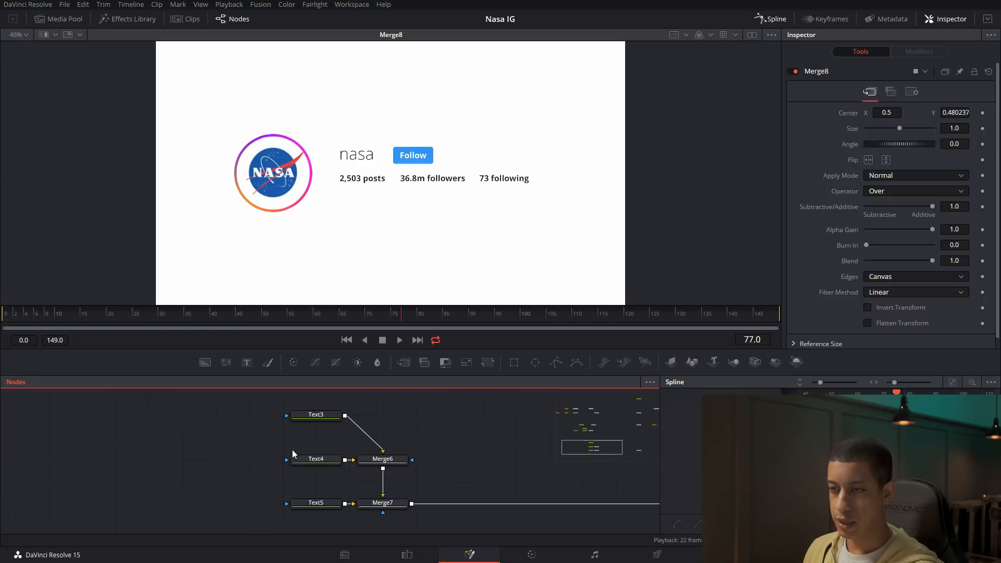
{"action": "left_click_drag", "start_coordinate": [1000, 80], "coordinate": [720, 80]}
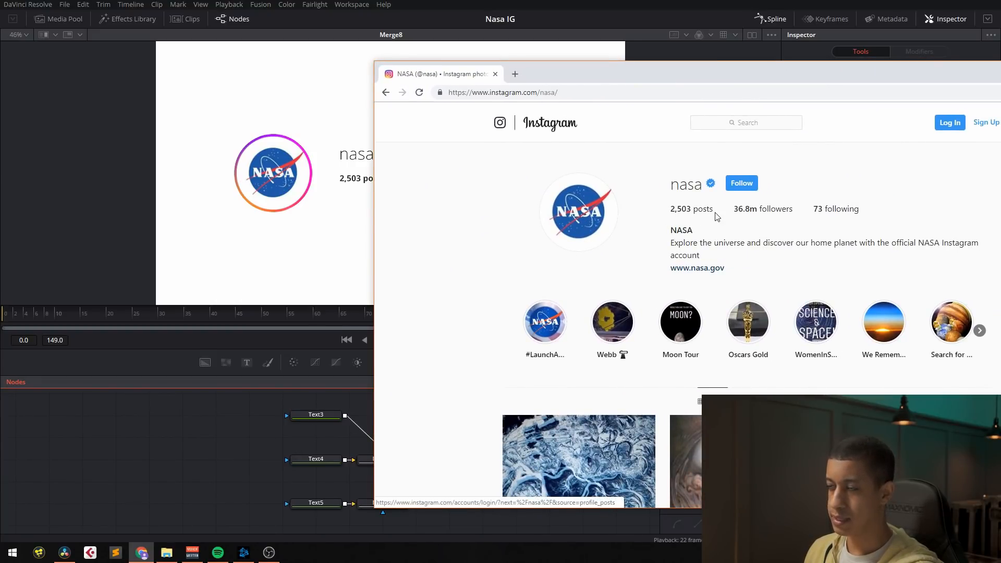
{"action": "left_click_drag", "start_coordinate": [684, 77], "coordinate": [1000, 107]}
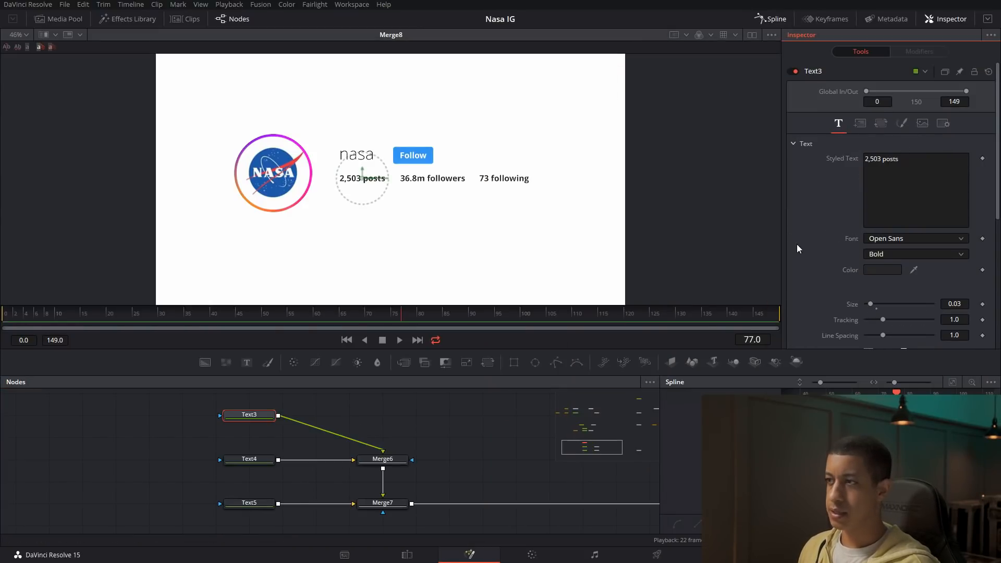
Apply Character Level Styling to the styled text of Text3 and show the modifier's settings.
{"action": "left_click", "coordinate": [431, 457]}
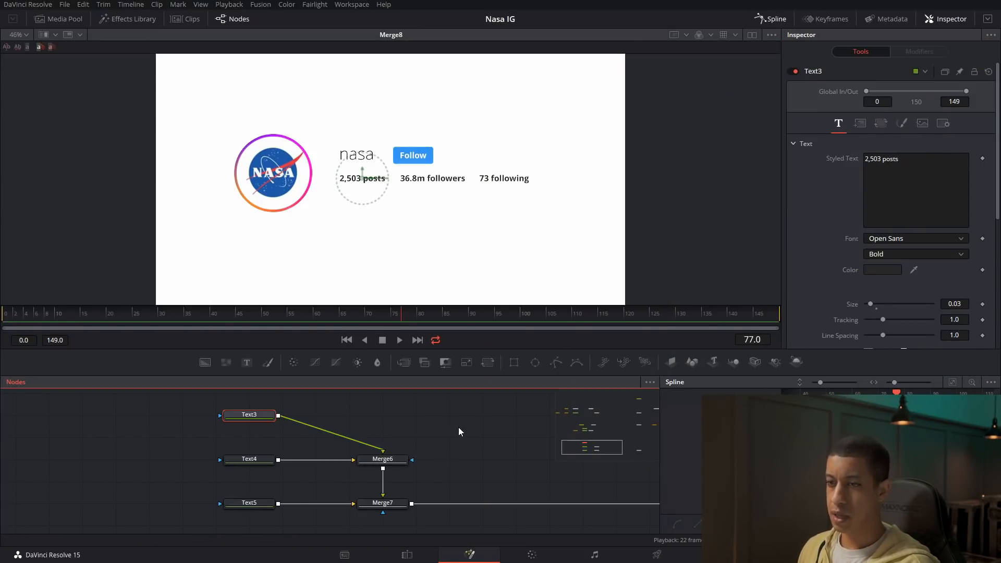
{"action": "right_click", "coordinate": [907, 187]}
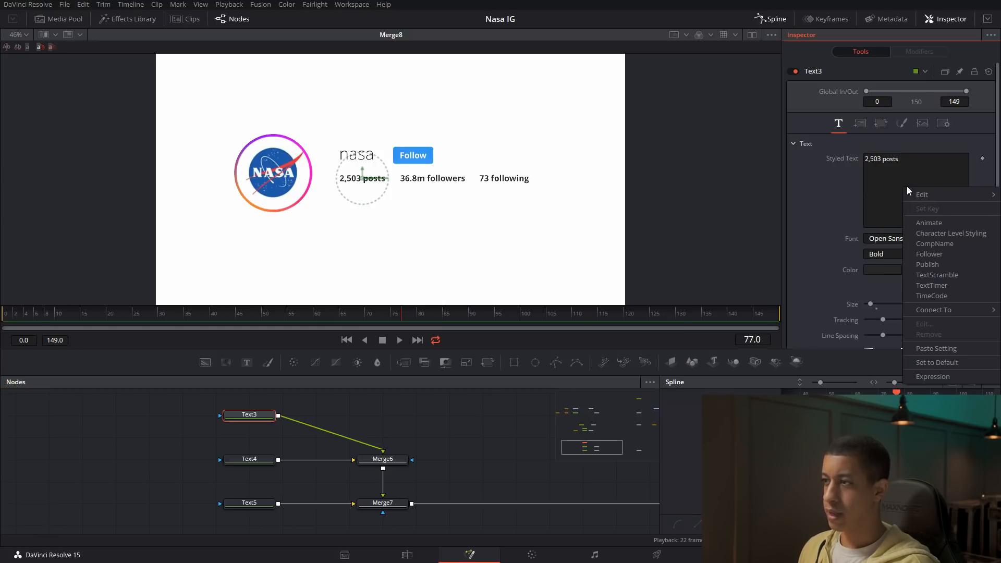
{"action": "left_click", "coordinate": [940, 235]}
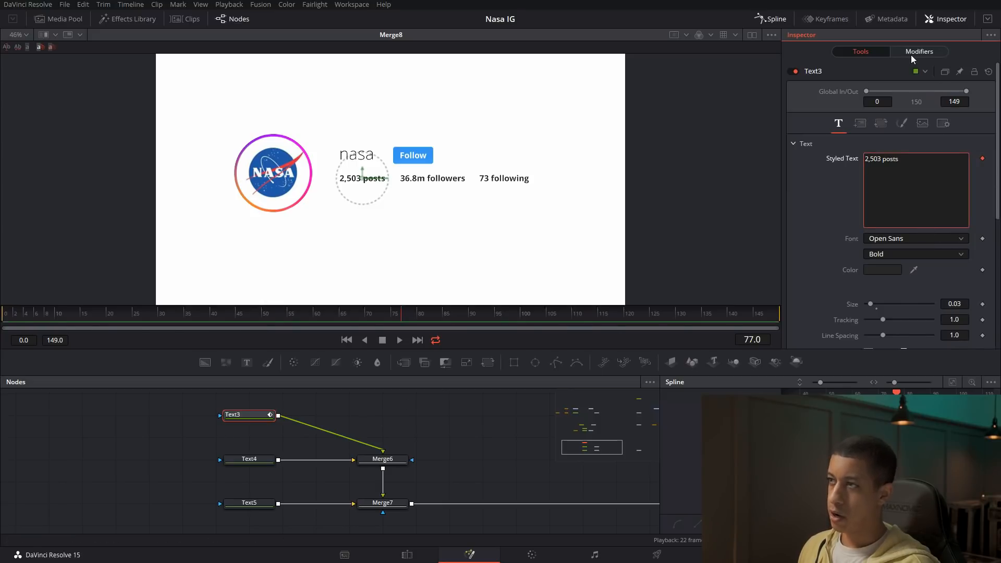
{"action": "left_click", "coordinate": [925, 54]}
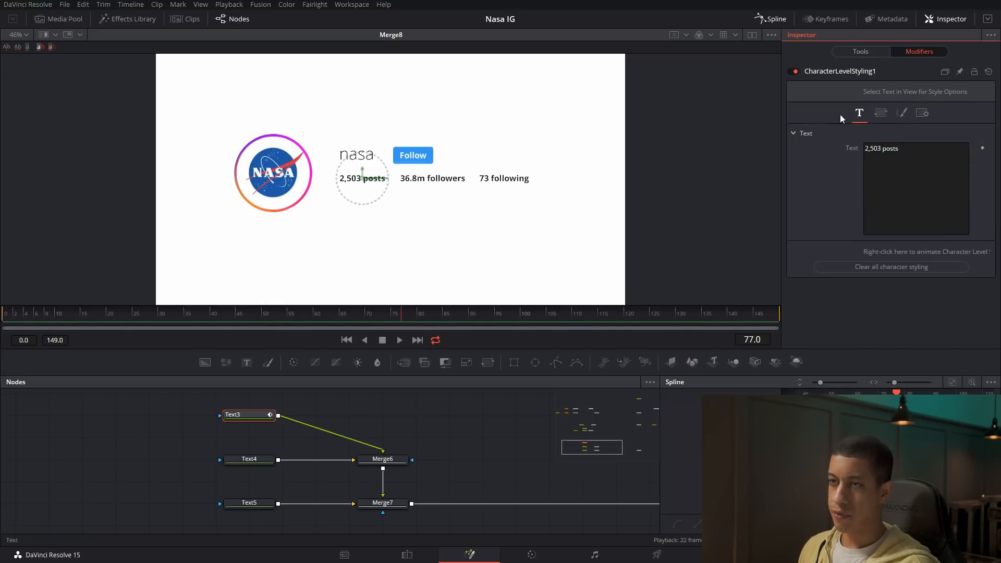
Select the word "posts" in the viewer and set its font style to Light.
{"action": "left_click_drag", "start_coordinate": [361, 234], "coordinate": [434, 235]}
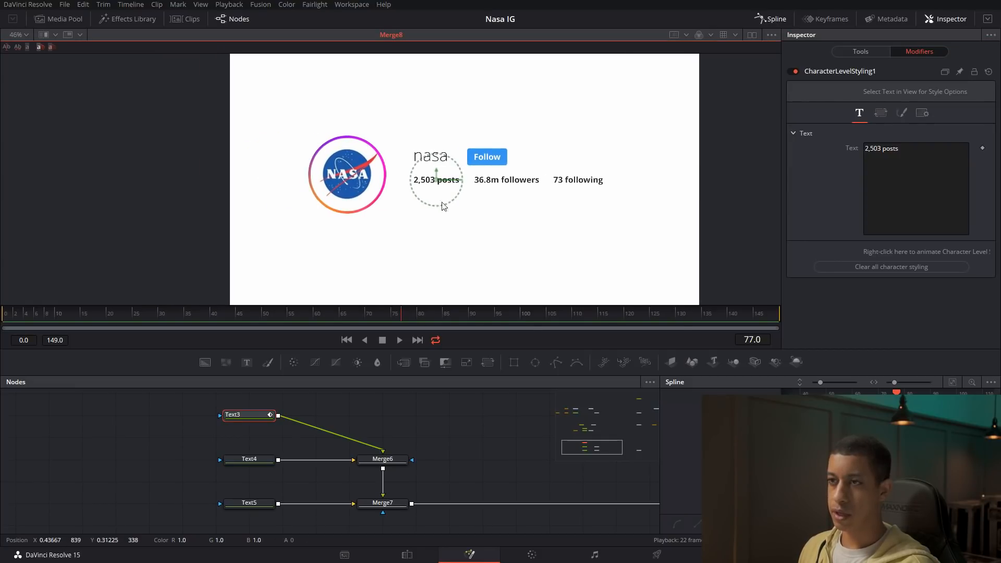
{"action": "scroll", "coordinate": [455, 197], "scroll_direction": "up", "scroll_amount": 5}
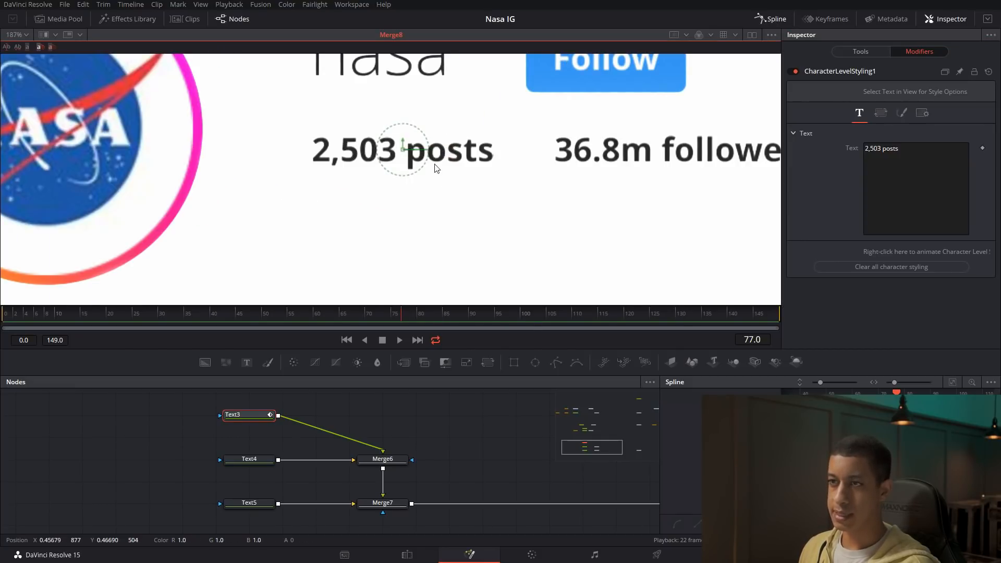
{"action": "left_click_drag", "start_coordinate": [513, 112], "coordinate": [404, 183]}
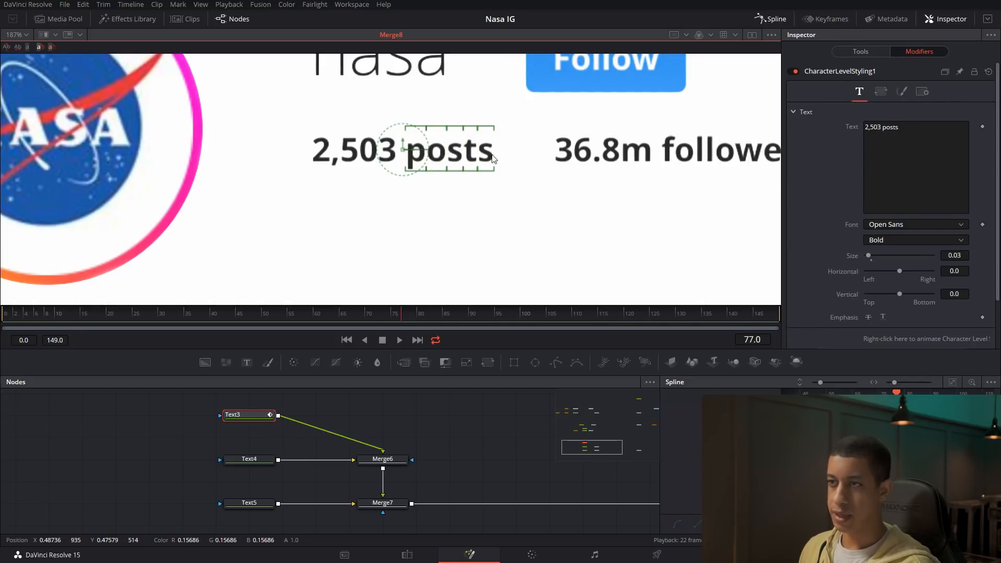
{"action": "left_click", "coordinate": [901, 239]}
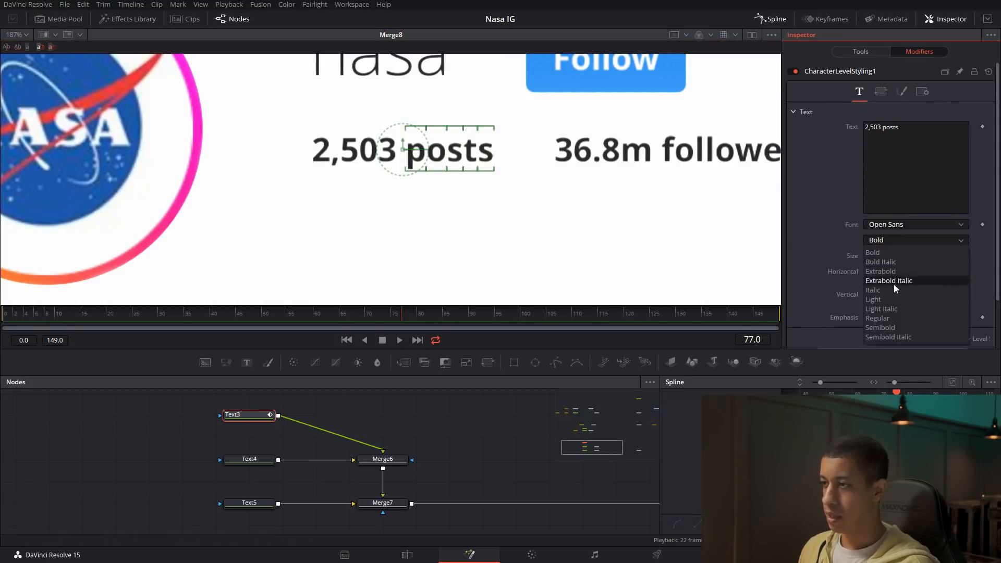
{"action": "left_click", "coordinate": [890, 297]}
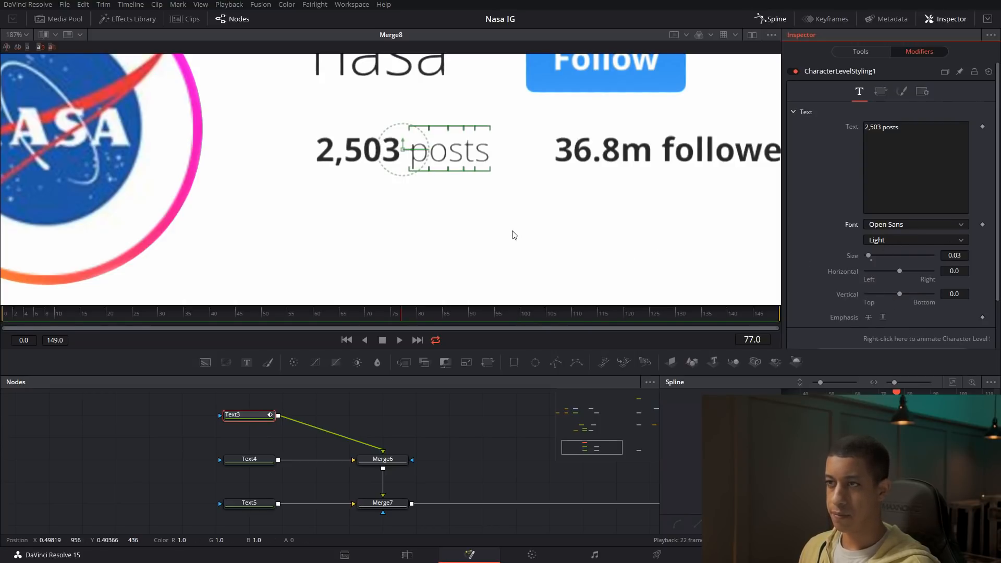
Apply Character Level Styling to the styled text of Text4 and set the word "followers" to the Light font style.
{"action": "left_click", "coordinate": [245, 460]}
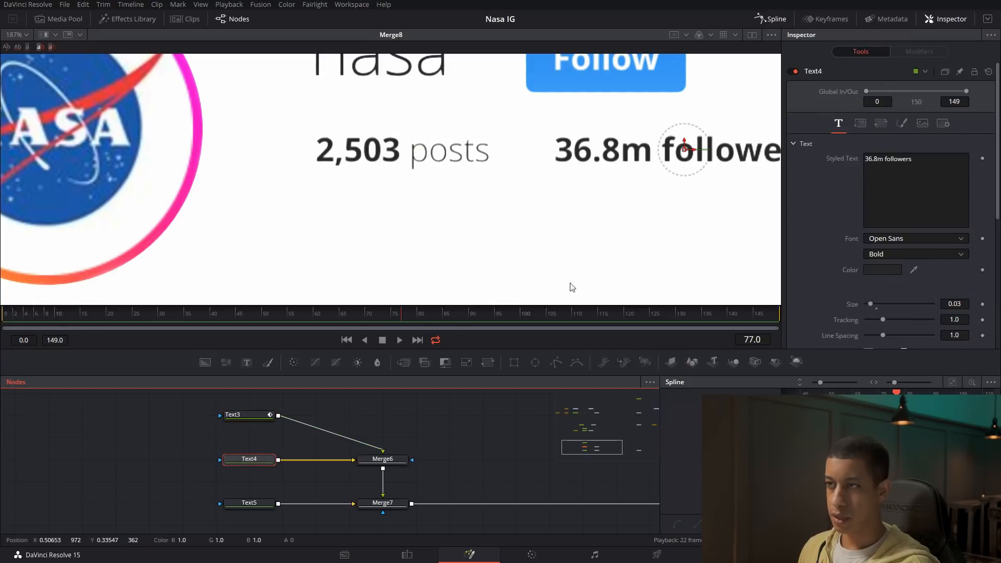
{"action": "scroll", "coordinate": [544, 295], "scroll_direction": "right", "scroll_amount": 5}
{"action": "right_click", "coordinate": [905, 193]}
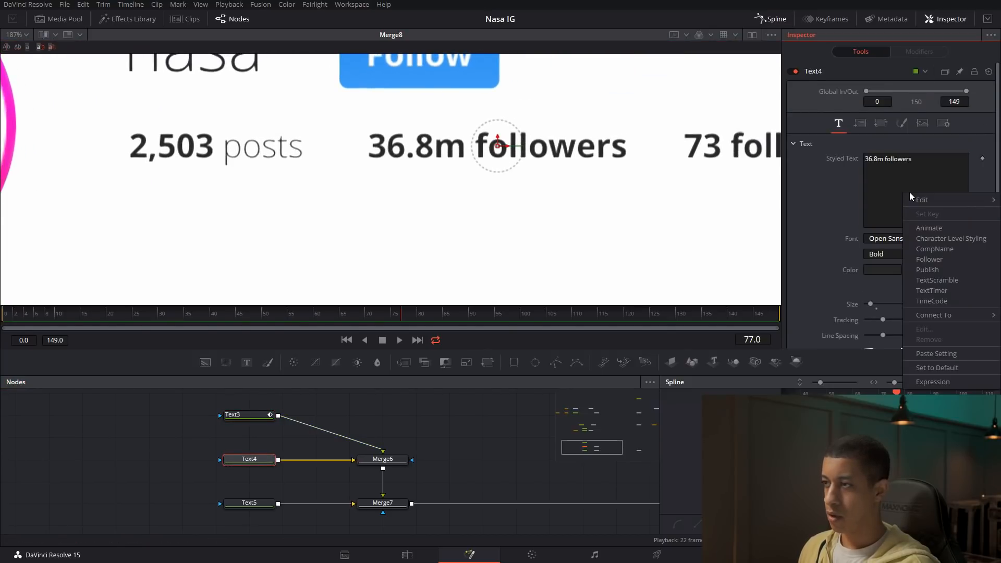
{"action": "left_click", "coordinate": [948, 240]}
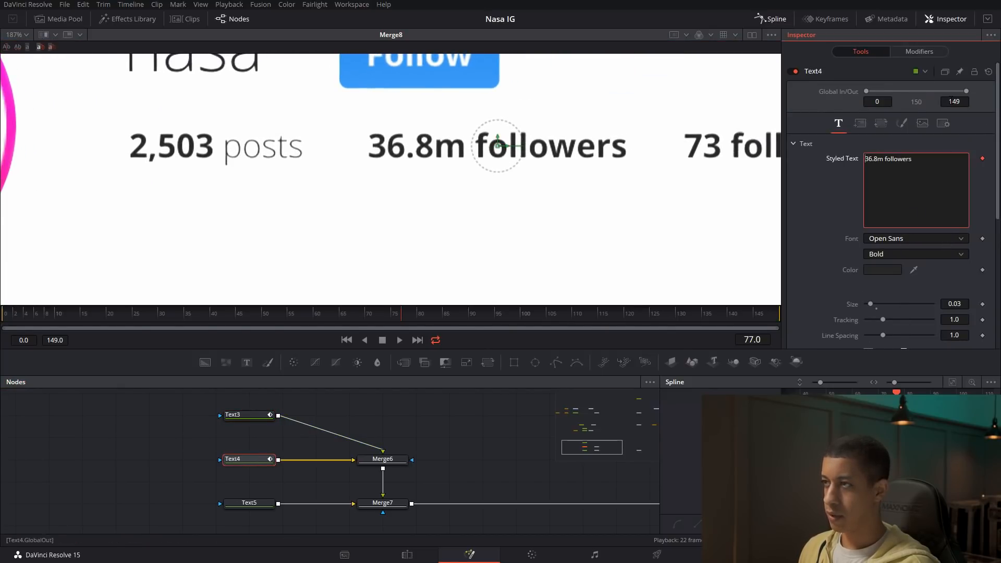
{"action": "left_click", "coordinate": [932, 52]}
{"action": "left_click_drag", "start_coordinate": [638, 126], "coordinate": [475, 189]}
{"action": "left_click", "coordinate": [908, 240]}
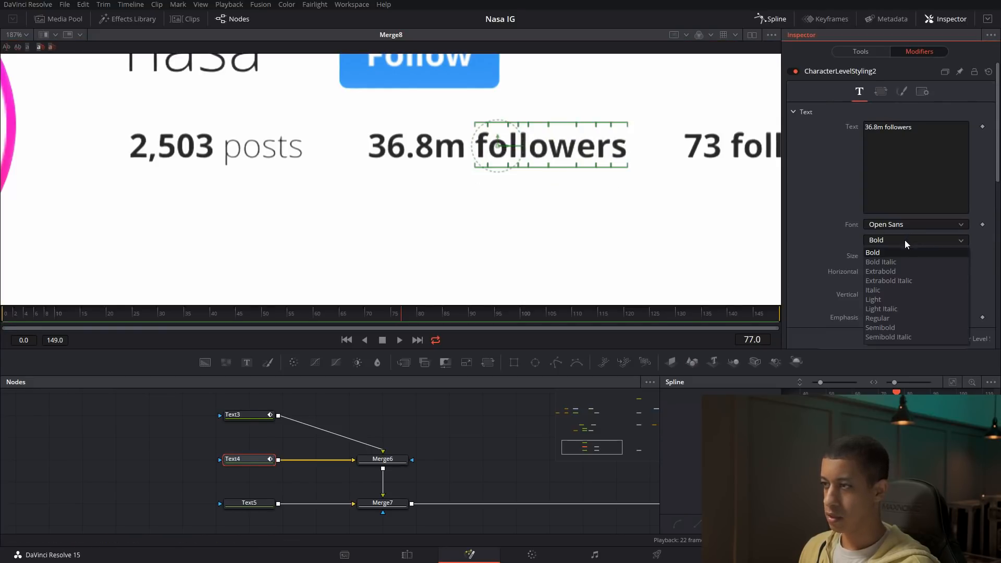
{"action": "left_click", "coordinate": [901, 300]}
Apply Character Level Styling to the styled text of Text5 and set the word "following" to the Light font style.
{"action": "left_click_drag", "start_coordinate": [719, 243], "coordinate": [372, 339]}
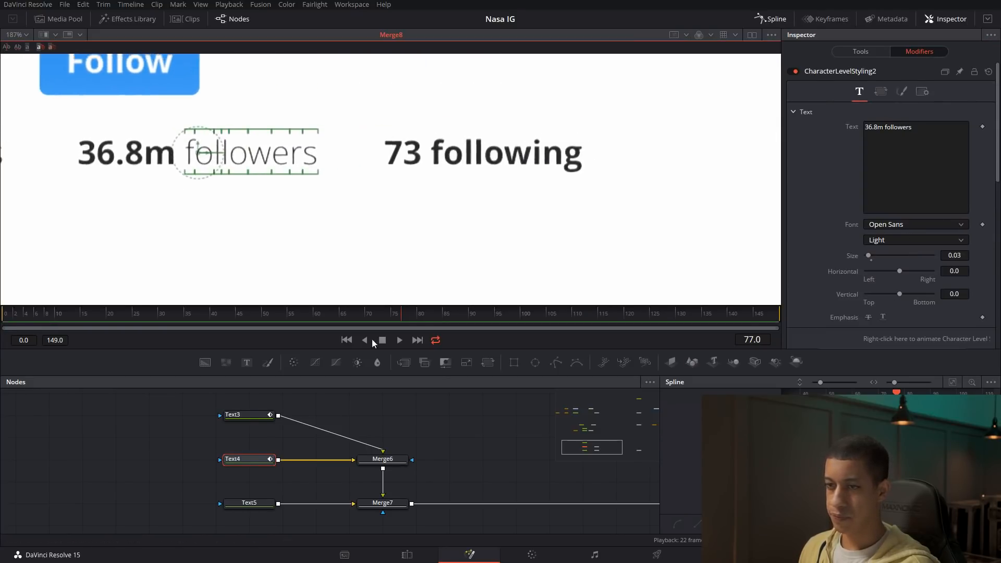
{"action": "left_click", "coordinate": [250, 503]}
{"action": "left_click_drag", "start_coordinate": [633, 123], "coordinate": [429, 197]}
{"action": "right_click", "coordinate": [925, 195]}
{"action": "left_click", "coordinate": [950, 237]}
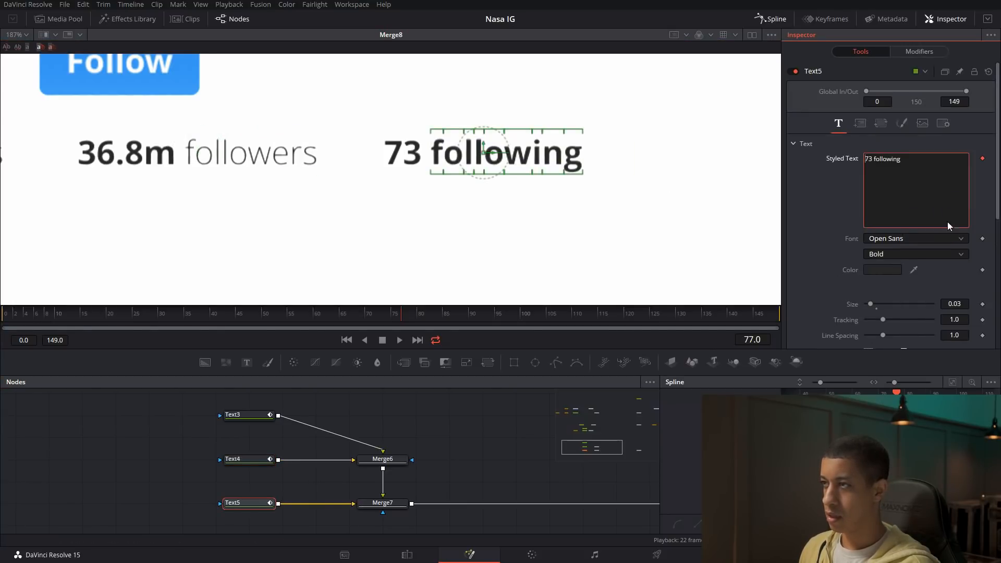
{"action": "left_click", "coordinate": [928, 53]}
{"action": "left_click_drag", "start_coordinate": [628, 132], "coordinate": [431, 206]}
{"action": "left_click", "coordinate": [911, 243]}
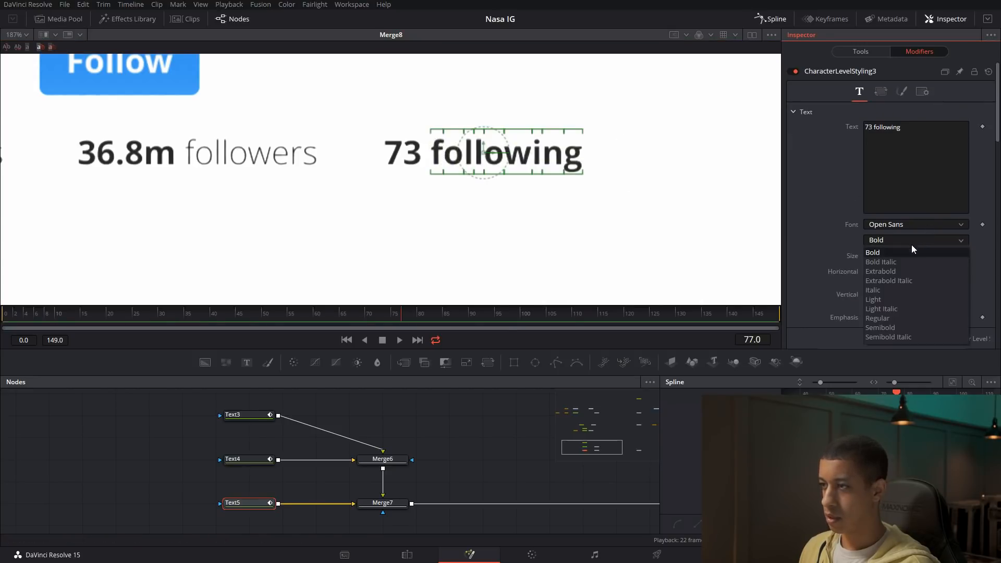
{"action": "left_click", "coordinate": [896, 300]}
Fit the whole frame in the viewer with nothing selected and examine the complete mixed-weight stats line.
{"action": "scroll", "coordinate": [557, 220], "scroll_direction": "down", "scroll_amount": 3}
{"action": "left_click_drag", "start_coordinate": [535, 234], "coordinate": [576, 222]}
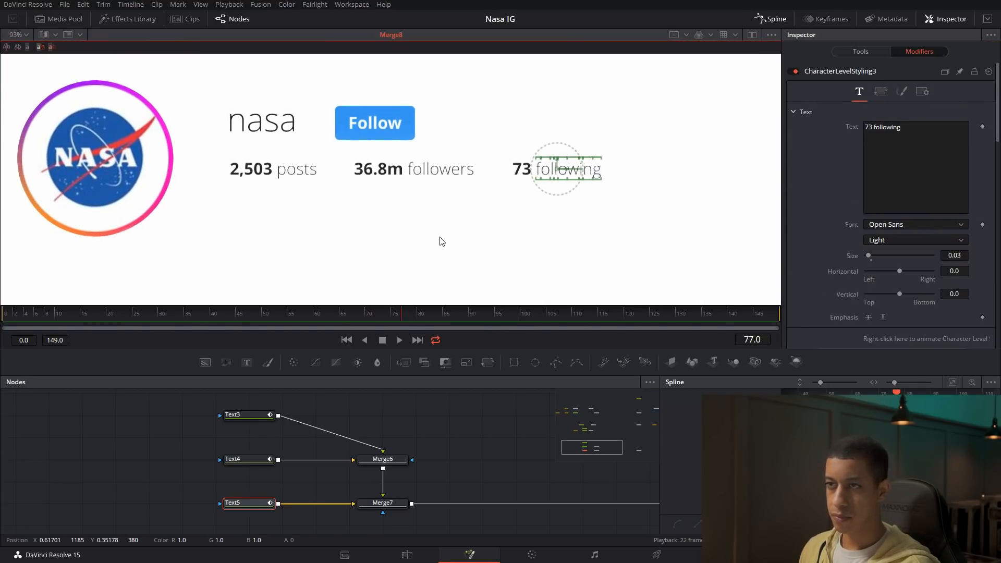
{"action": "left_click", "coordinate": [25, 37]}
{"action": "left_click", "coordinate": [26, 47]}
{"action": "left_click", "coordinate": [159, 427]}
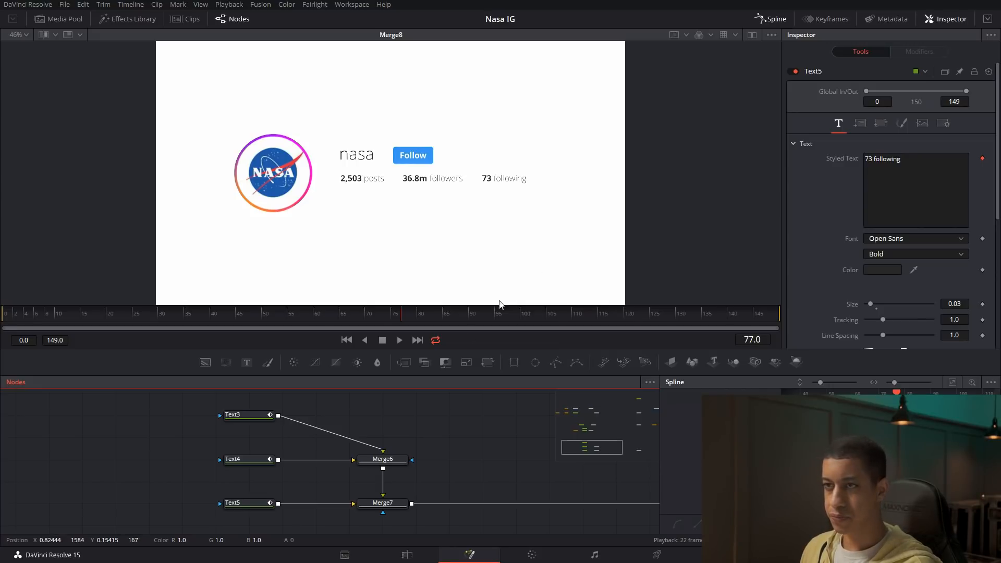
Add a Rectangle mask node beside Merge8 and connect it to Merge8's mask input.
{"action": "scroll", "coordinate": [452, 450], "scroll_direction": "down", "scroll_amount": 5}
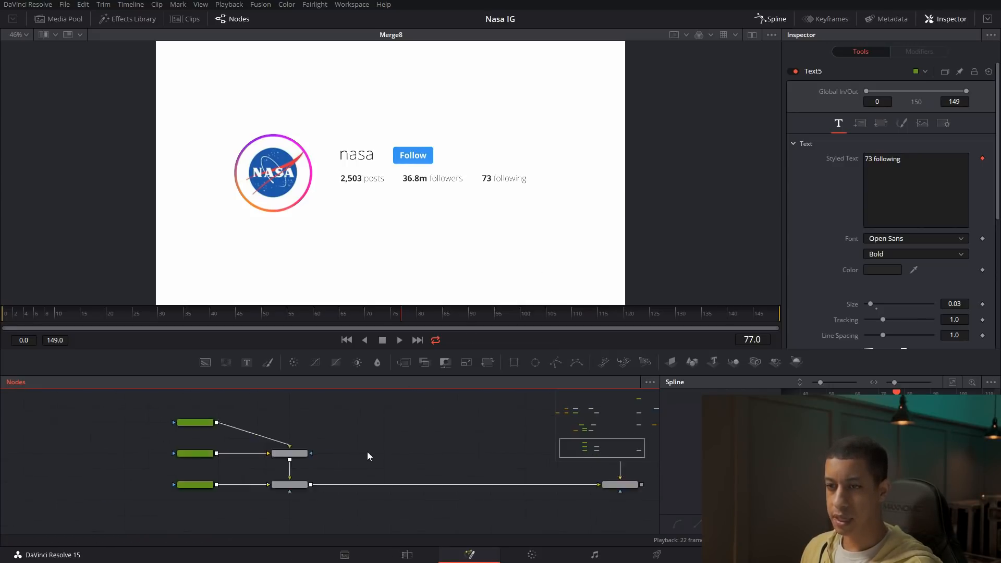
{"action": "scroll", "coordinate": [424, 418], "scroll_direction": "up", "scroll_amount": 5}
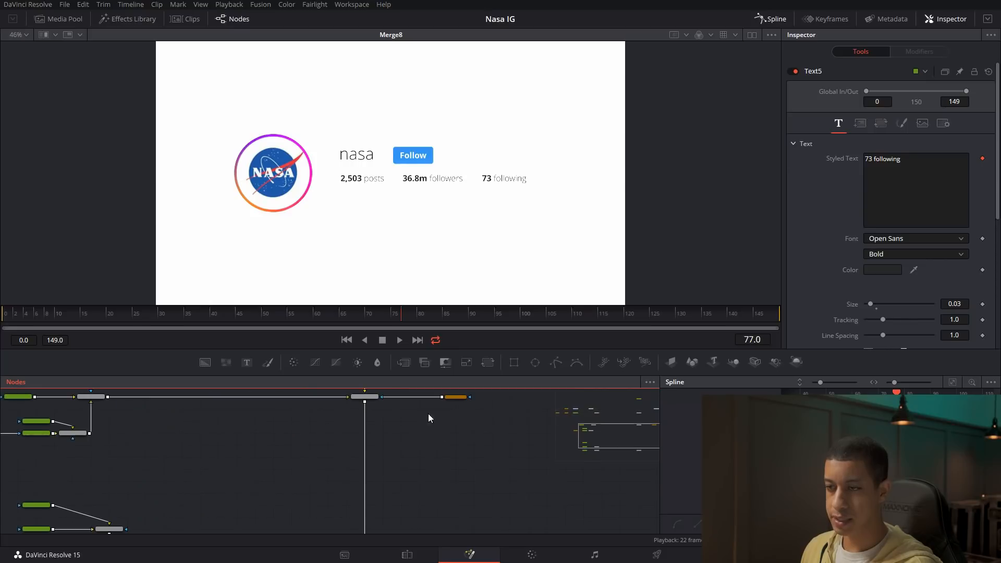
{"action": "left_click_drag", "start_coordinate": [416, 465], "coordinate": [431, 392]}
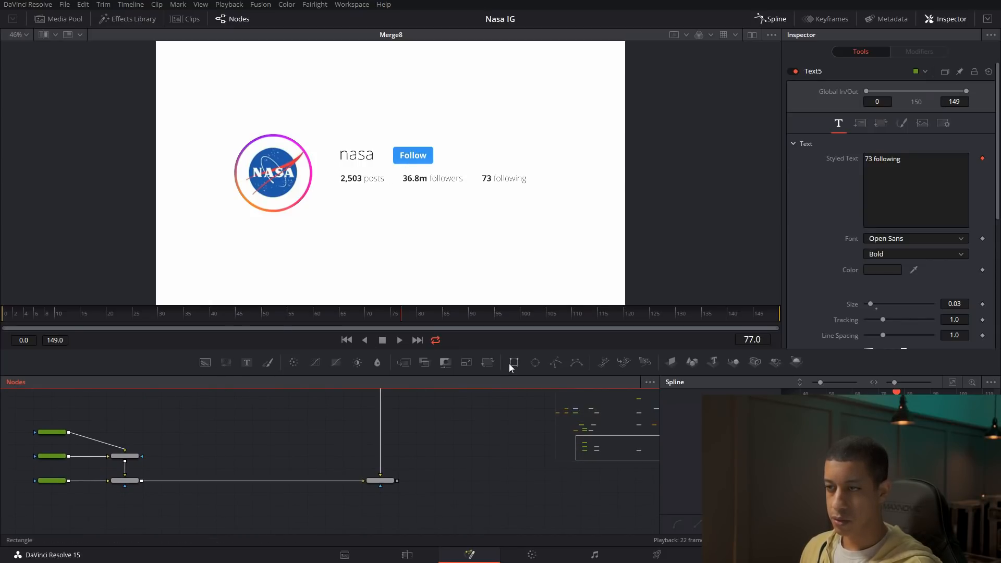
{"action": "left_click", "coordinate": [438, 486]}
{"action": "scroll", "coordinate": [433, 485], "scroll_direction": "up", "scroll_amount": 5}
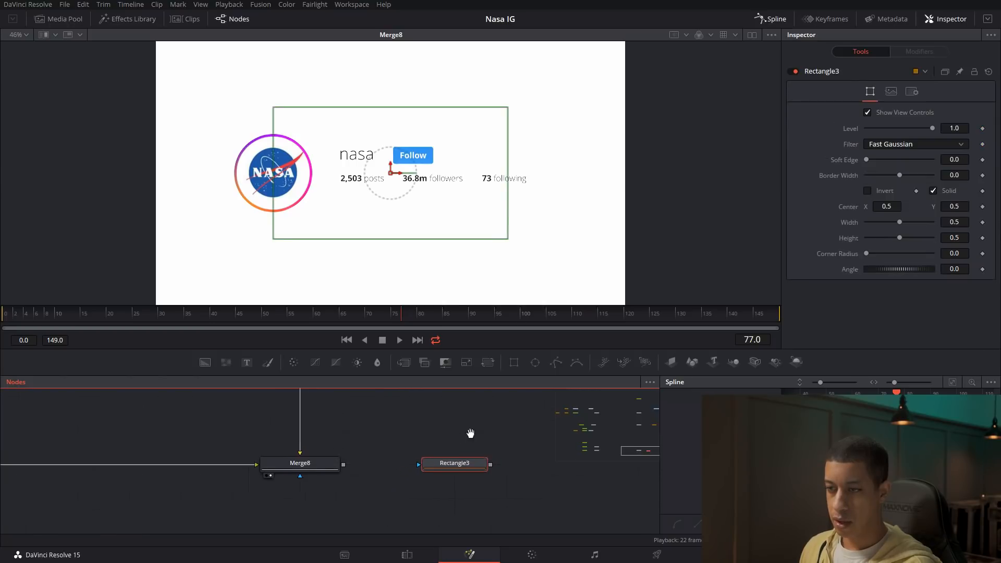
{"action": "left_click_drag", "start_coordinate": [372, 471], "coordinate": [348, 460]}
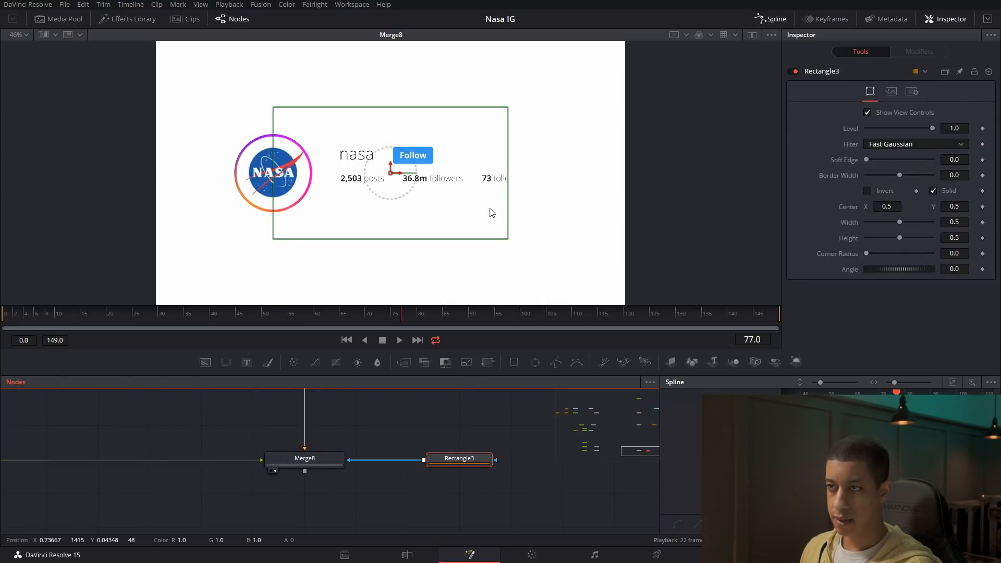
Fit Rectangle3 around the stats line at Center about 0.564, 0.478 with Height about 0.2, and set its Soft Edge to about 0.04.
{"action": "left_click_drag", "start_coordinate": [401, 173], "coordinate": [432, 175]}
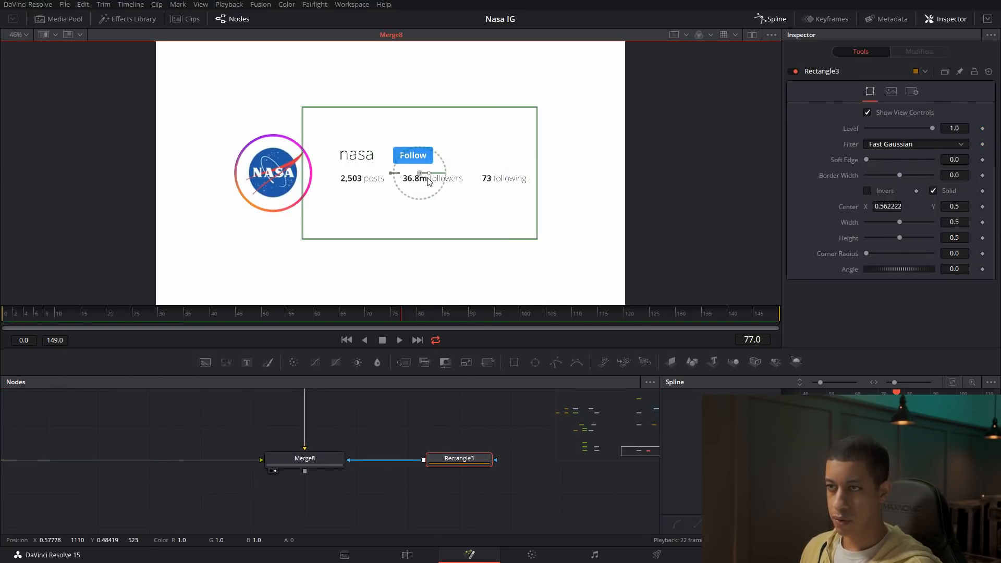
{"action": "left_click_drag", "start_coordinate": [429, 241], "coordinate": [422, 192]}
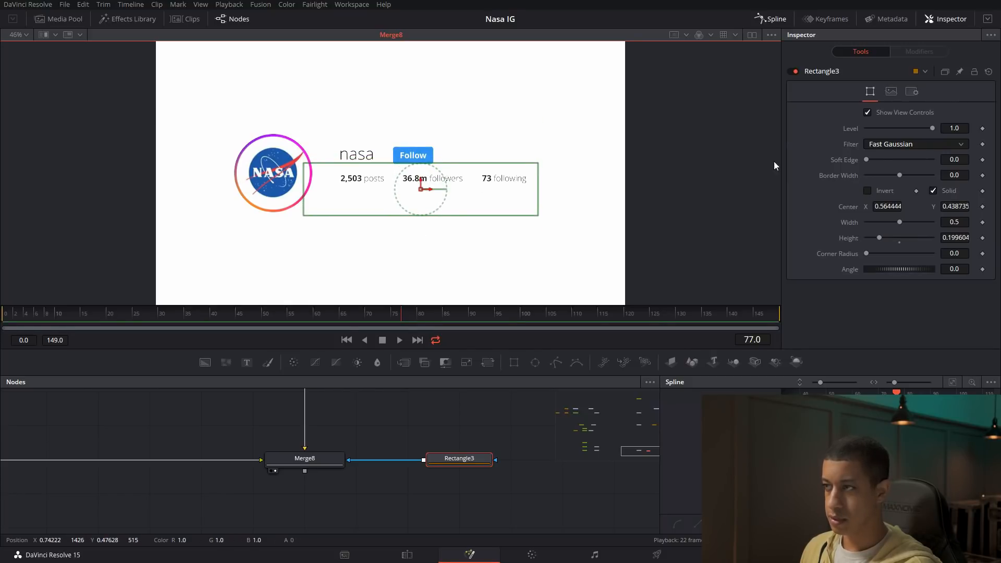
{"action": "left_click_drag", "start_coordinate": [420, 187], "coordinate": [423, 178]}
{"action": "left_click_drag", "start_coordinate": [870, 163], "coordinate": [880, 160]}
{"action": "left_click", "coordinate": [447, 436]}
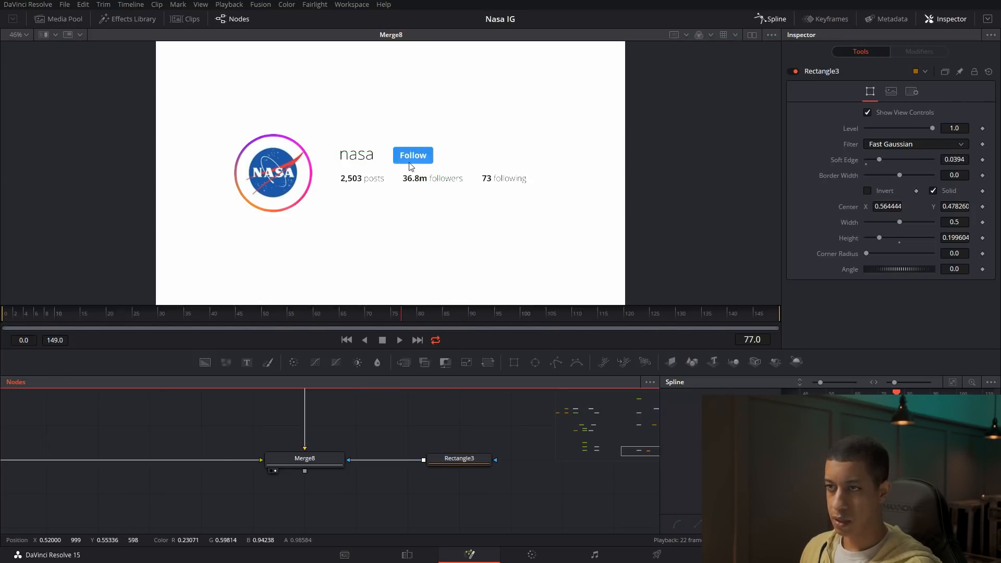
Move the "2,503 posts" text of Text3 down past the mask's lower edge to test the masking.
{"action": "left_click_drag", "start_coordinate": [379, 429], "coordinate": [481, 432]}
{"action": "left_click_drag", "start_coordinate": [302, 396], "coordinate": [528, 408]}
{"action": "left_click_drag", "start_coordinate": [231, 401], "coordinate": [440, 400]}
{"action": "left_click_drag", "start_coordinate": [204, 423], "coordinate": [473, 518]}
{"action": "left_click", "coordinate": [209, 425]}
{"action": "left_click_drag", "start_coordinate": [362, 179], "coordinate": [373, 217]}
Reset the Soft Edge of the Rectangle3 mask to 0.
{"action": "left_click_drag", "start_coordinate": [509, 432], "coordinate": [171, 399]}
{"action": "left_click_drag", "start_coordinate": [472, 470], "coordinate": [195, 445]}
{"action": "left_click_drag", "start_coordinate": [503, 505], "coordinate": [406, 497]}
{"action": "left_click", "coordinate": [560, 500]}
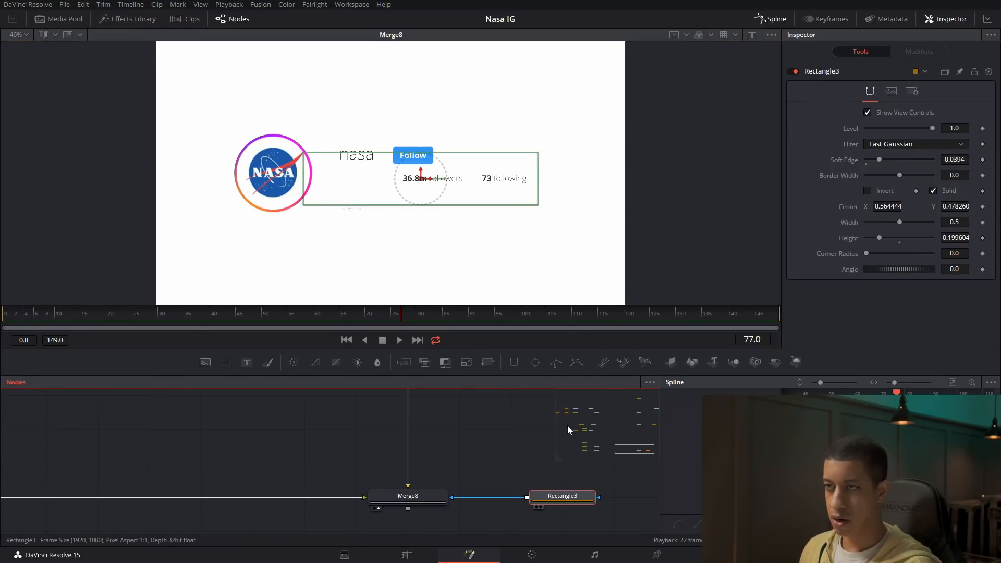
{"action": "double_click", "coordinate": [846, 162]}
Nudge Text3 up to a Center Y of about 0.395 to check how the hard mask edge cuts it.
{"action": "left_click_drag", "start_coordinate": [632, 450], "coordinate": [592, 447]}
{"action": "left_click", "coordinate": [169, 408]}
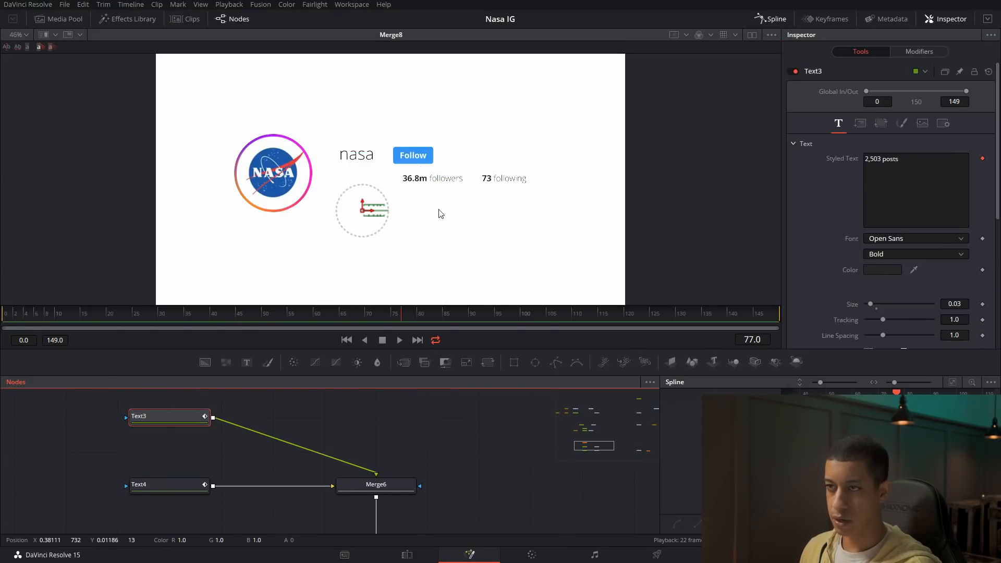
{"action": "left_click_drag", "start_coordinate": [364, 204], "coordinate": [361, 200]}
{"action": "left_click", "coordinate": [459, 422]}
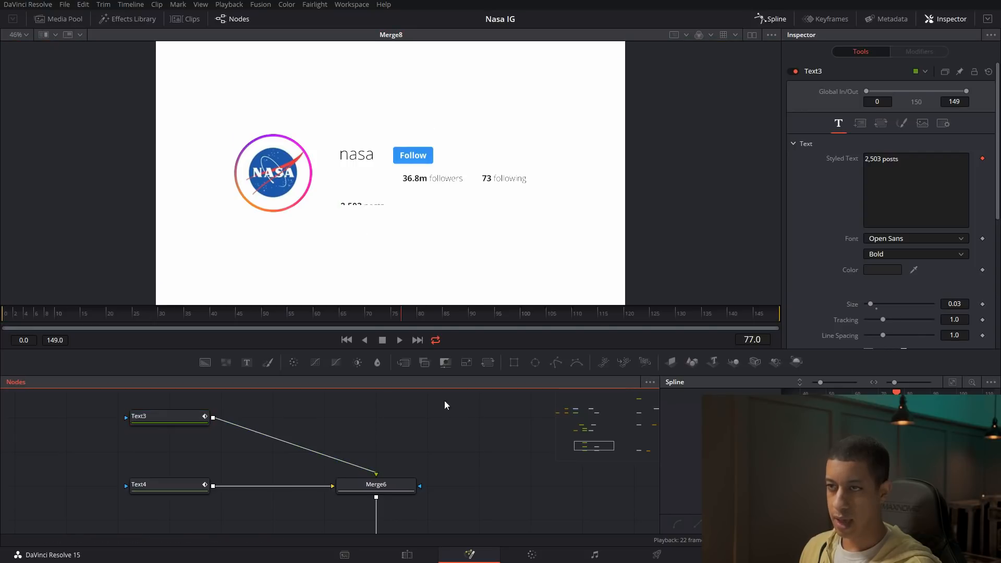
Give the Rectangle3 mask on Merge8 a slight Soft Edge again.
{"action": "left_click_drag", "start_coordinate": [521, 476], "coordinate": [460, 464]}
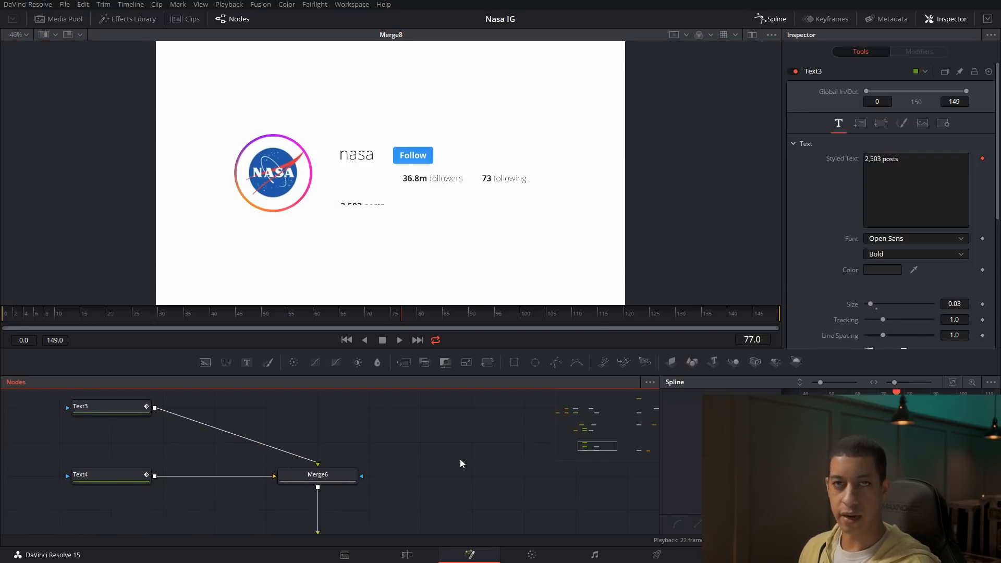
{"action": "left_click_drag", "start_coordinate": [561, 474], "coordinate": [244, 452]}
{"action": "left_click_drag", "start_coordinate": [594, 491], "coordinate": [230, 458]}
{"action": "left_click", "coordinate": [478, 492]}
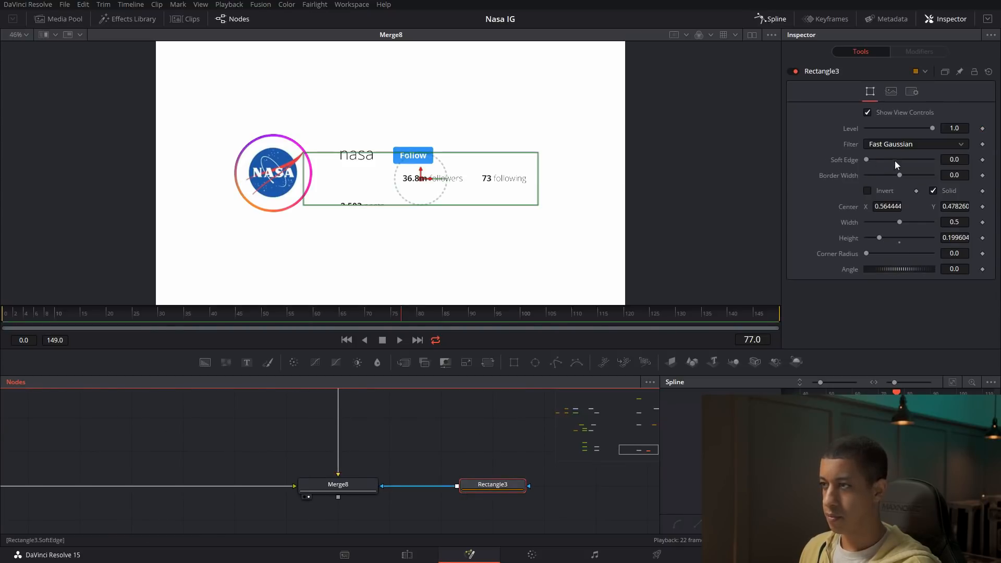
{"action": "left_click_drag", "start_coordinate": [867, 159], "coordinate": [878, 163]}
At frame 65, set Text3's Center Y to 0.5 and add a keyframe for its Center.
{"action": "left_click_drag", "start_coordinate": [158, 419], "coordinate": [440, 494]}
{"action": "left_click_drag", "start_coordinate": [278, 439], "coordinate": [273, 467]}
{"action": "left_click", "coordinate": [255, 419]}
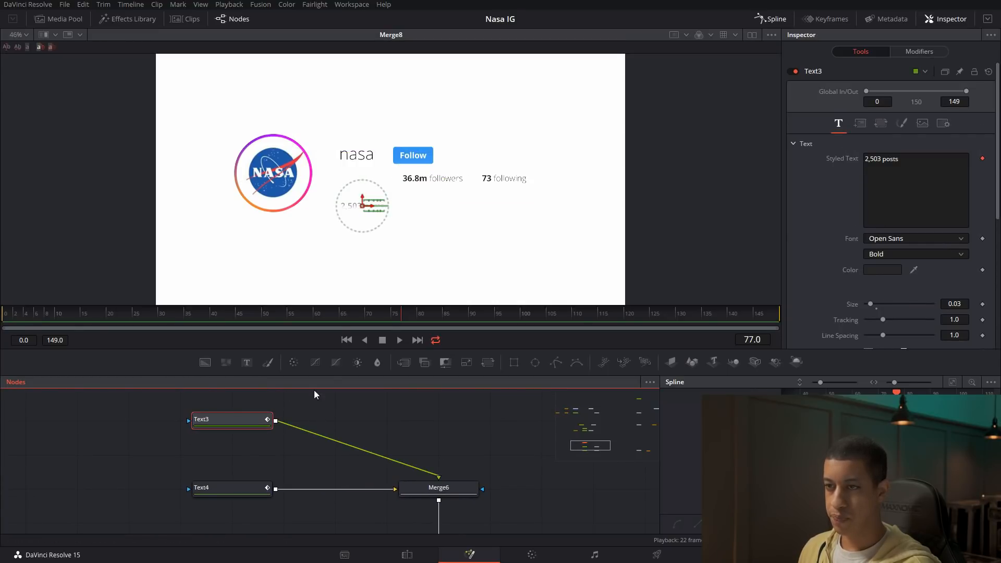
{"action": "mouse_move", "coordinate": [325, 315]}
{"action": "left_mouse_down"}
{"action": "mouse_move", "coordinate": [354, 320]}
{"action": "mouse_move", "coordinate": [342, 318]}
{"action": "left_mouse_up"}
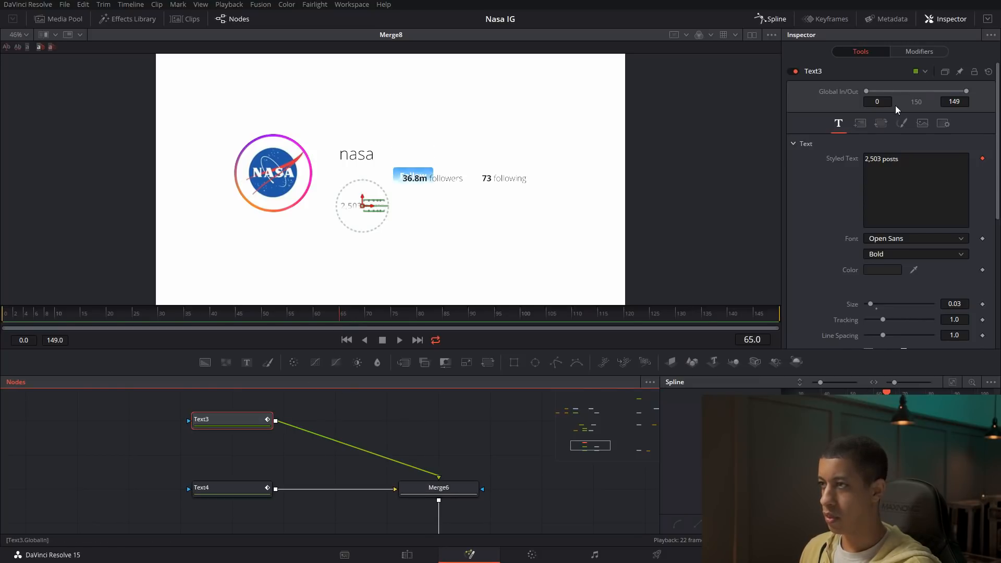
{"action": "left_click", "coordinate": [861, 124]}
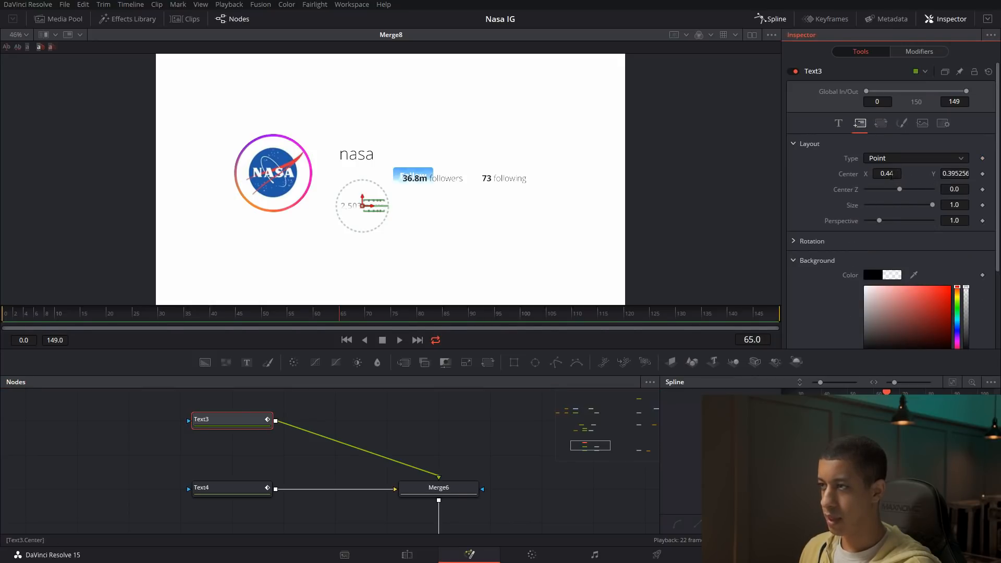
{"action": "left_click_drag", "start_coordinate": [364, 202], "coordinate": [364, 184]}
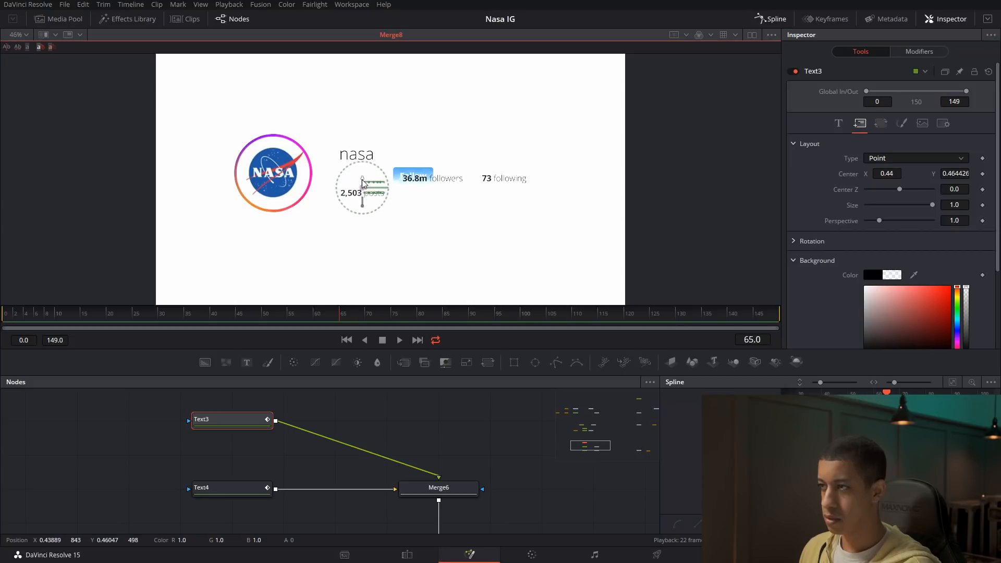
{"action": "type", "text": "0.5"}
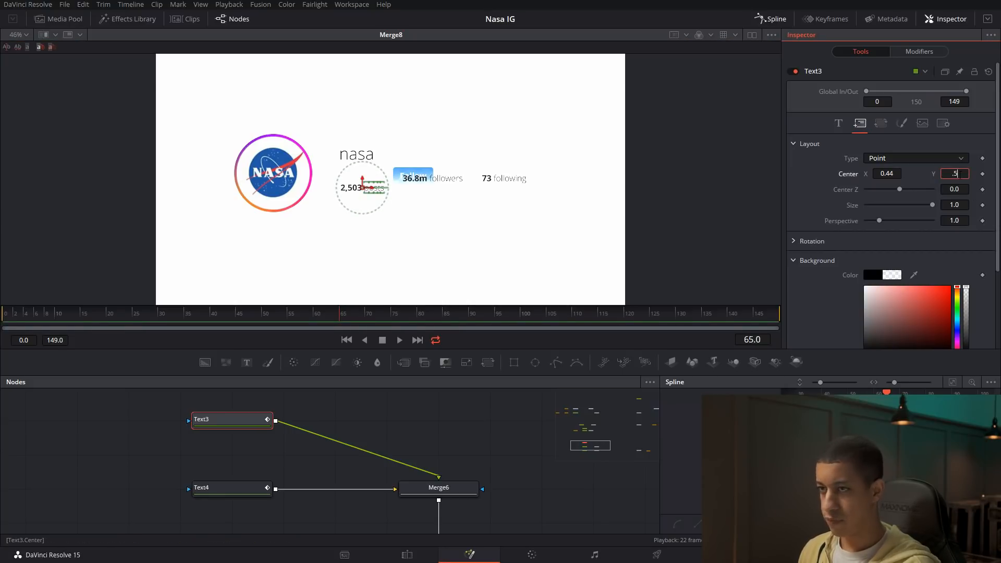
{"action": "key", "text": "Return"}
{"action": "left_click", "coordinate": [983, 174]}
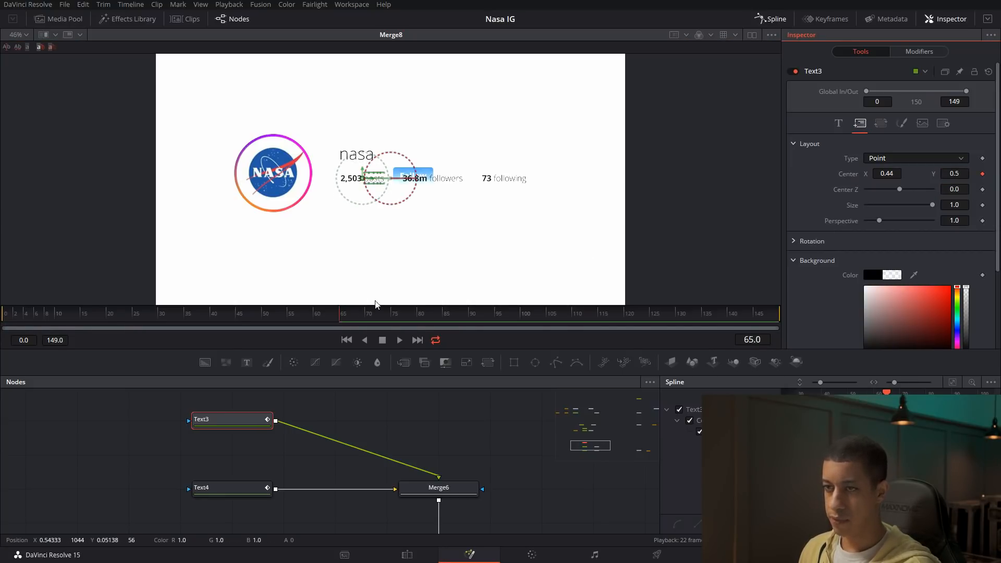
Keyframe Text3's resting Center at frame 74, and at frame 65 lower the text to a Center Y of about 0.31.
{"action": "left_click_drag", "start_coordinate": [351, 317], "coordinate": [365, 318]}
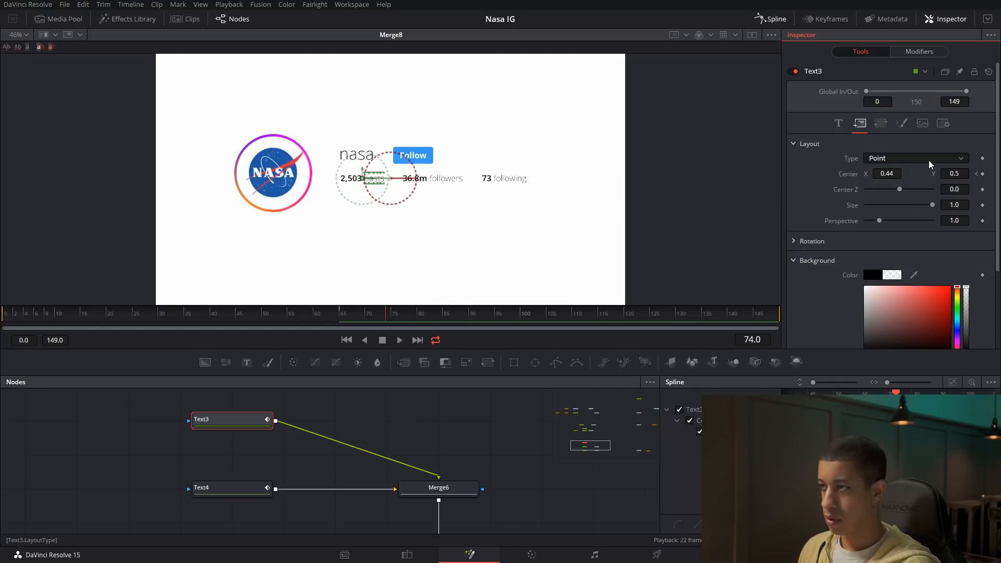
{"action": "left_click", "coordinate": [984, 174]}
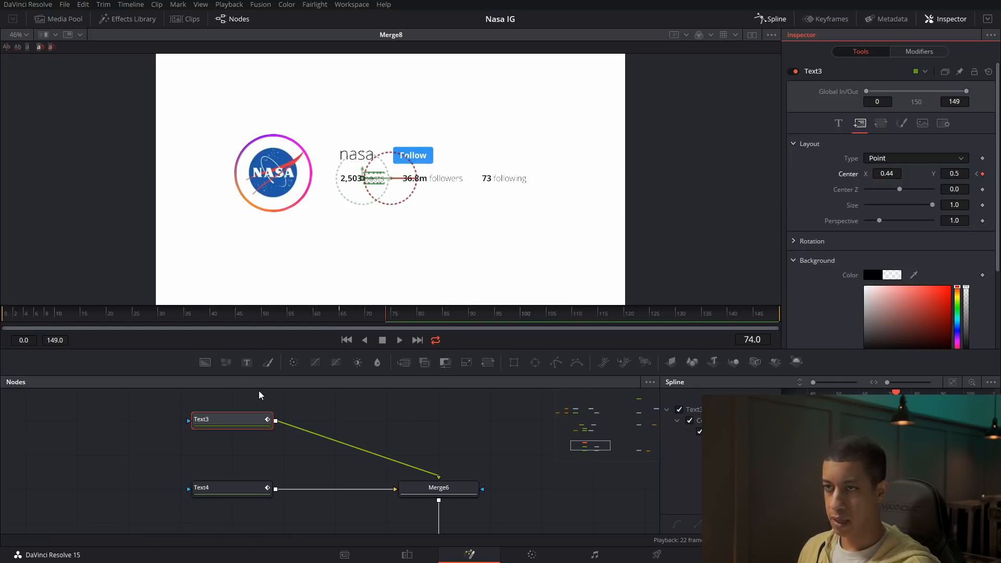
{"action": "left_click", "coordinate": [977, 173]}
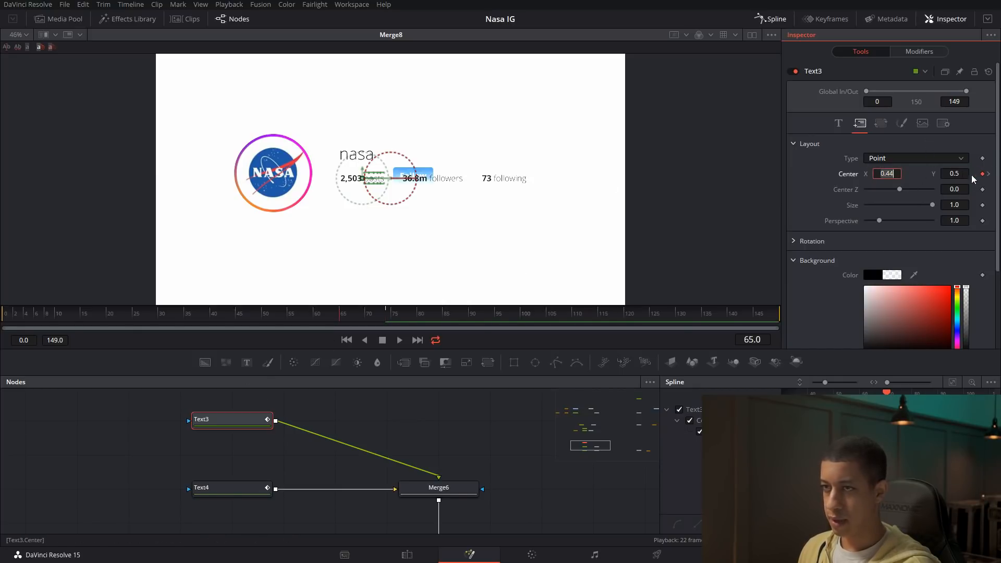
{"action": "left_click_drag", "start_coordinate": [363, 174], "coordinate": [364, 226]}
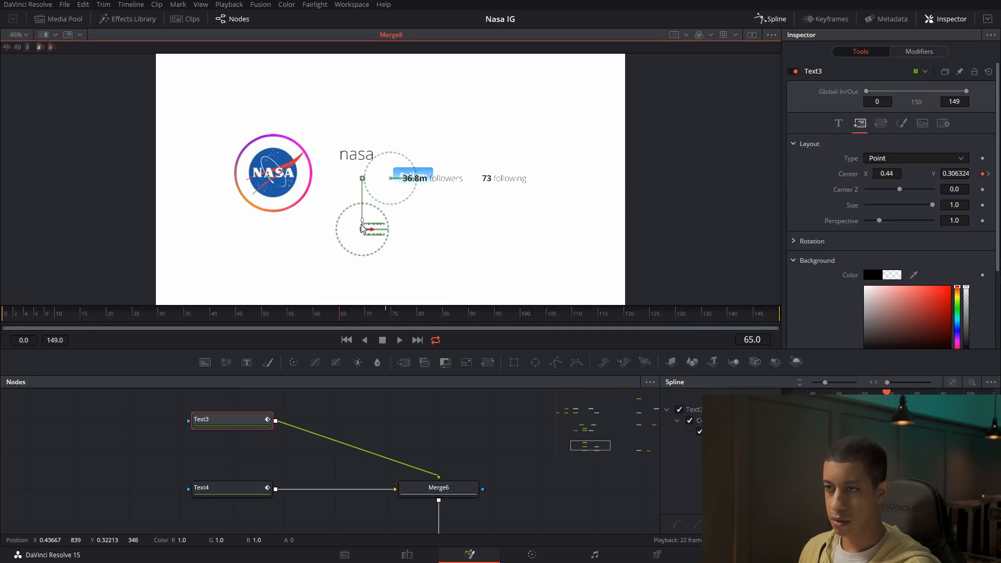
Add a Center keyframe to Text4 at frame 67, slightly offset from the start of Text3's animation.
{"action": "left_click", "coordinate": [253, 490]}
{"action": "left_click", "coordinate": [352, 320]}
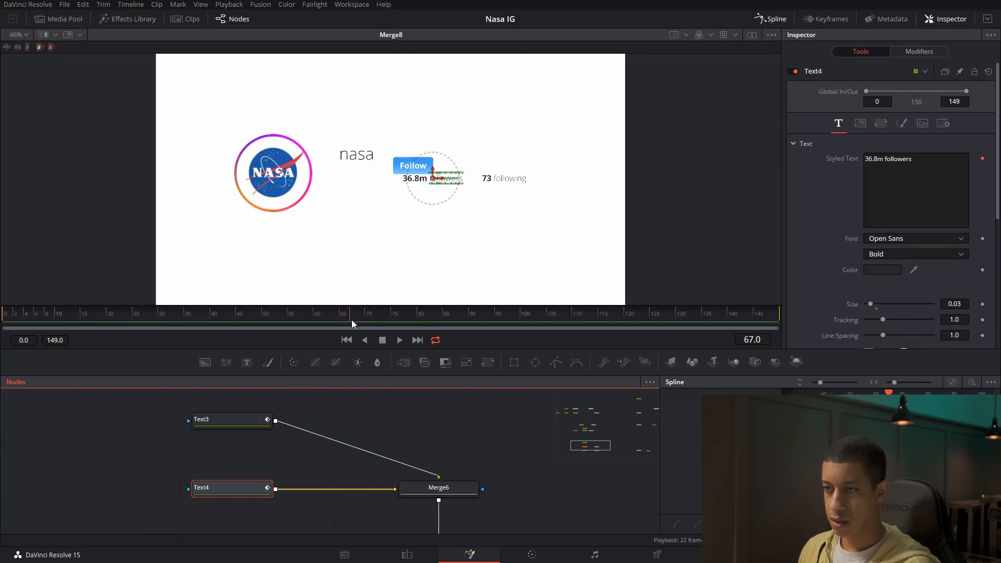
{"action": "left_click", "coordinate": [242, 421]}
{"action": "left_click", "coordinate": [237, 493]}
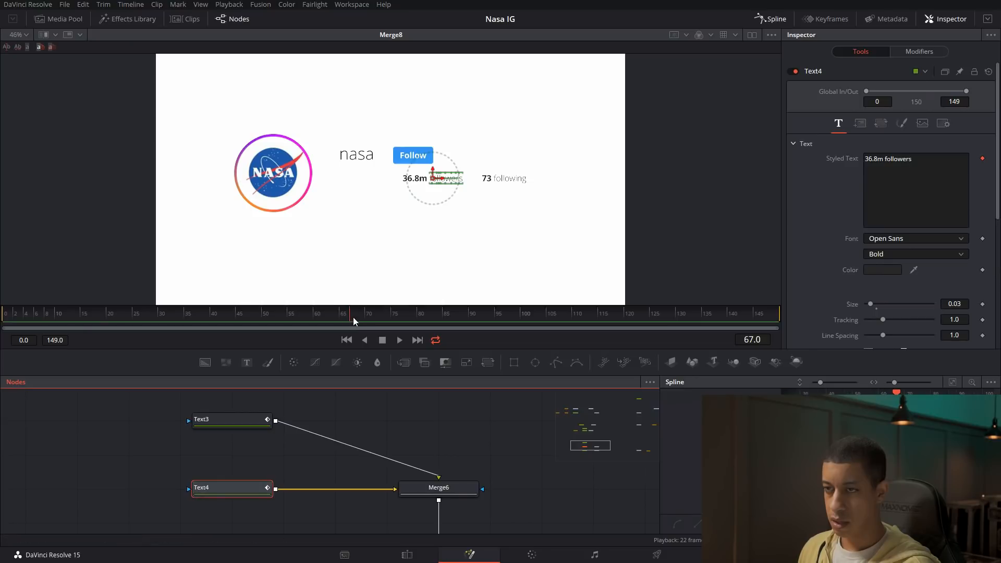
{"action": "left_click", "coordinate": [860, 124]}
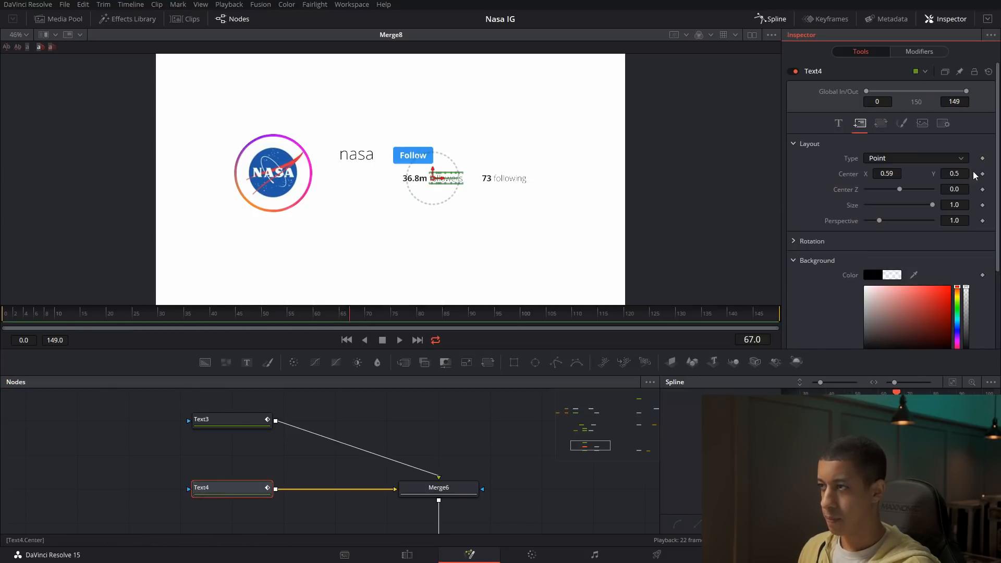
{"action": "left_click", "coordinate": [983, 174]}
Keyframe Text4's resting Center at about frame 75, and at frame 67 lower the text to a Center Y of about 0.26.
{"action": "left_click_drag", "start_coordinate": [383, 323], "coordinate": [393, 325]}
{"action": "left_click", "coordinate": [976, 174]}
{"action": "left_click", "coordinate": [886, 174]}
{"action": "left_click_drag", "start_coordinate": [433, 176], "coordinate": [432, 240]}
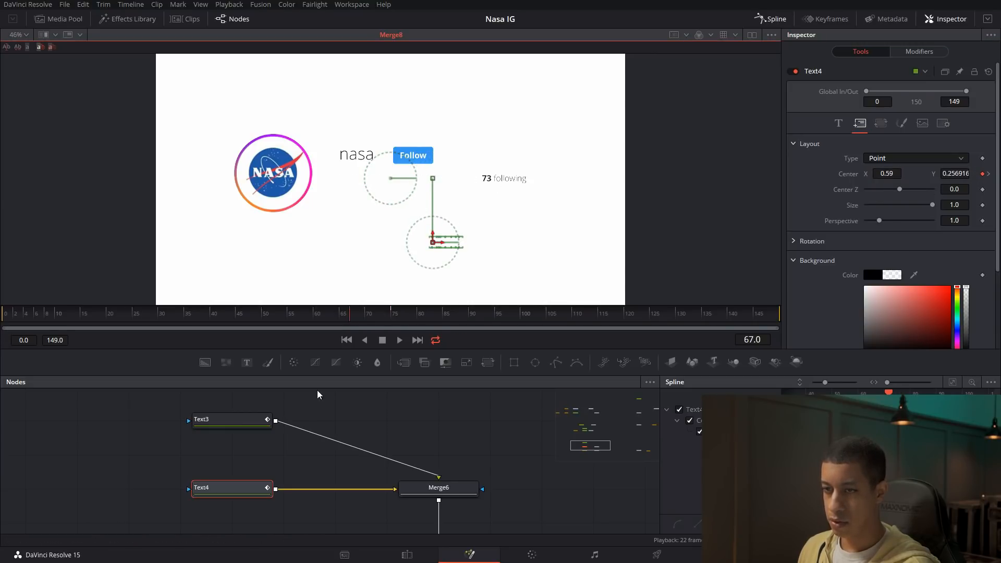
Select Text5 and scrub the timeline to frame 73 to find the timing for its rise relative to the other stats.
{"action": "left_click_drag", "start_coordinate": [491, 488], "coordinate": [481, 392]}
{"action": "left_click", "coordinate": [222, 463]}
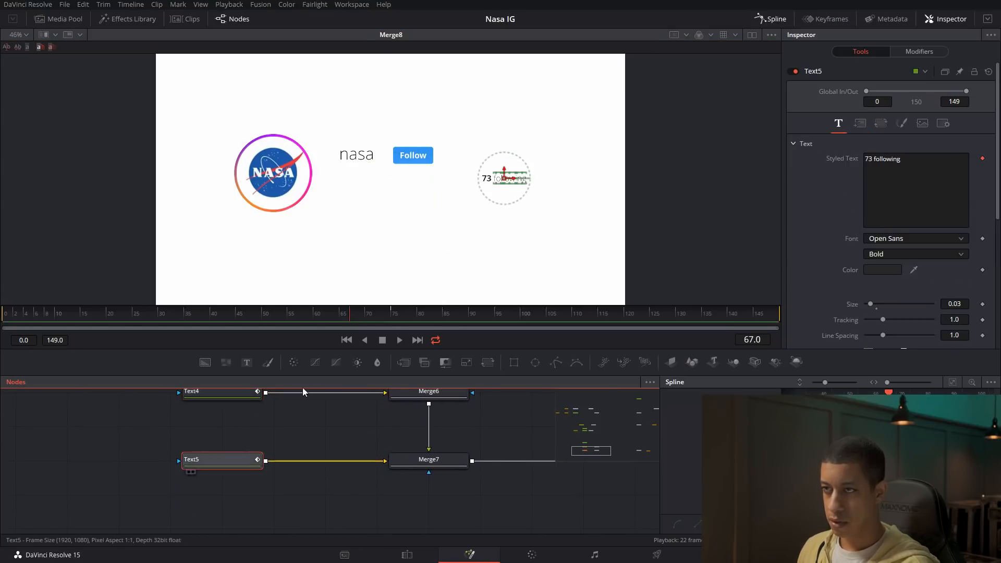
{"action": "left_click", "coordinate": [344, 317]}
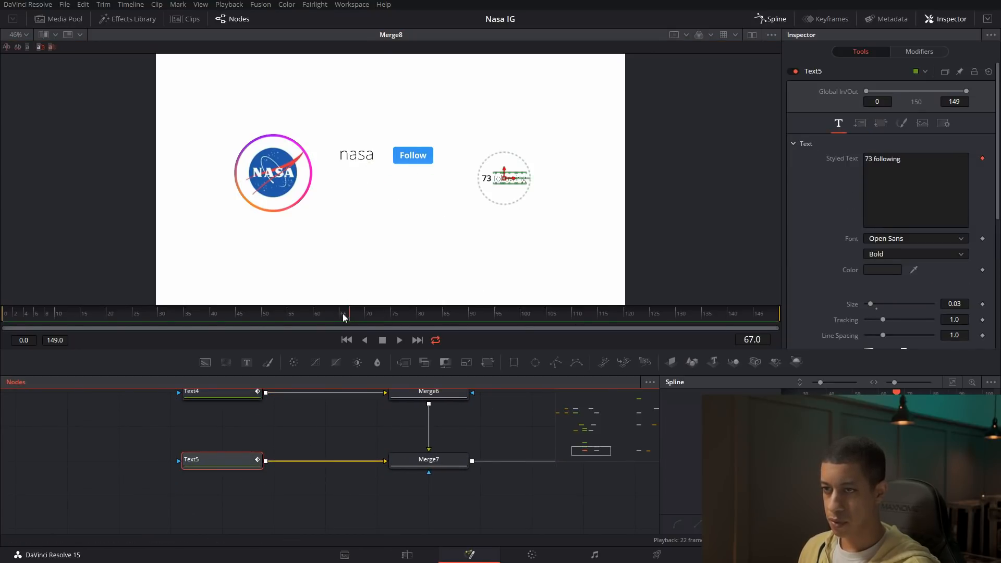
{"action": "left_click_drag", "start_coordinate": [345, 317], "coordinate": [384, 327]}
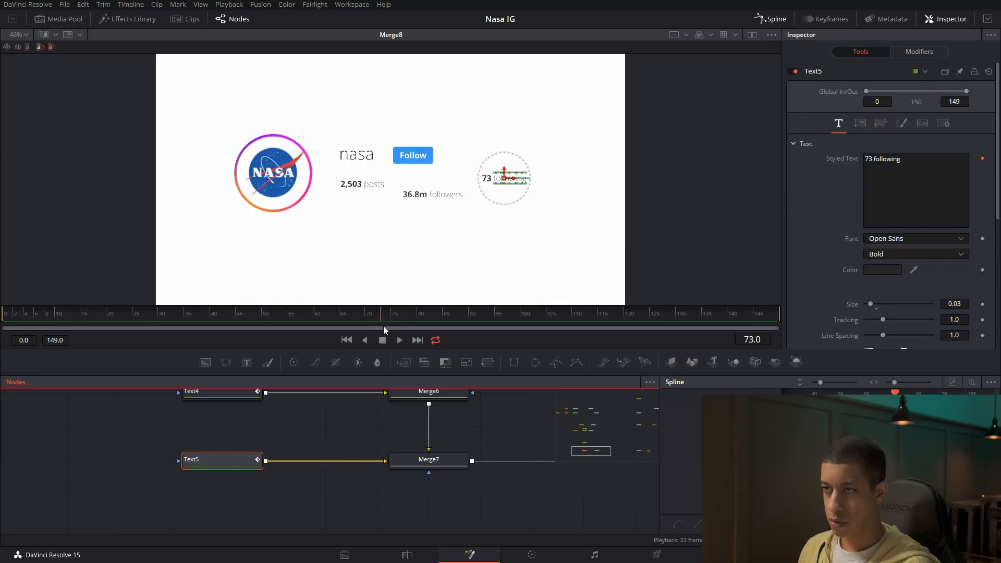
Keyframe the "73 following" text's center at about frame 80, and lower it to Y about 0.29 at frame 73.
{"action": "left_click", "coordinate": [866, 123]}
{"action": "left_click", "coordinate": [982, 175]}
{"action": "left_click", "coordinate": [403, 323]}
{"action": "left_click", "coordinate": [417, 323]}
{"action": "left_click", "coordinate": [977, 175]}
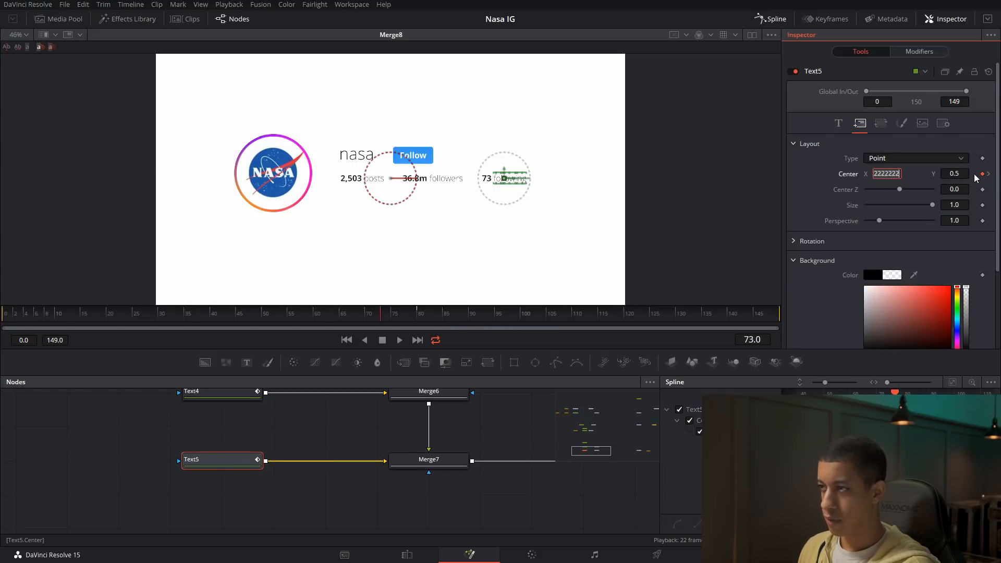
{"action": "left_click_drag", "start_coordinate": [511, 175], "coordinate": [511, 231]}
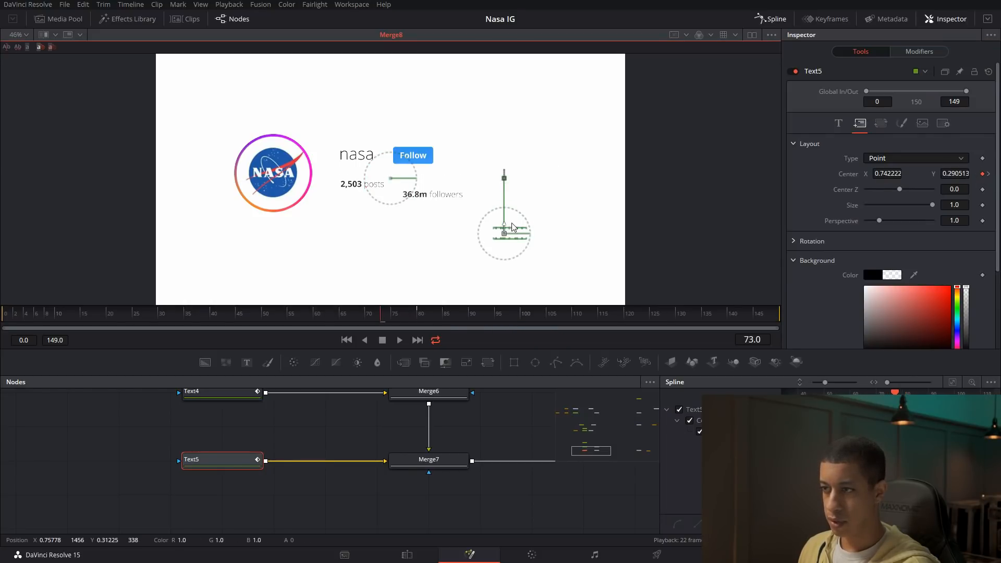
Smooth the end keyframes of the three stat texts' displacement curves together in the Spline editor.
{"action": "left_click_drag", "start_coordinate": [483, 440], "coordinate": [499, 465]}
{"action": "scroll", "coordinate": [499, 464], "scroll_direction": "down", "scroll_amount": 5}
{"action": "left_click_drag", "start_coordinate": [365, 415], "coordinate": [427, 514]}
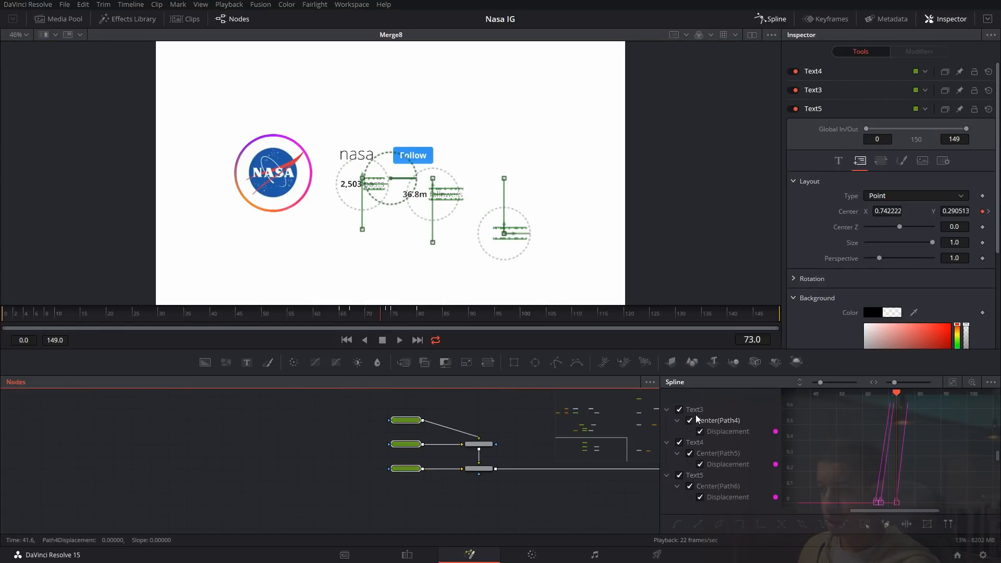
{"action": "left_click", "coordinate": [952, 385]}
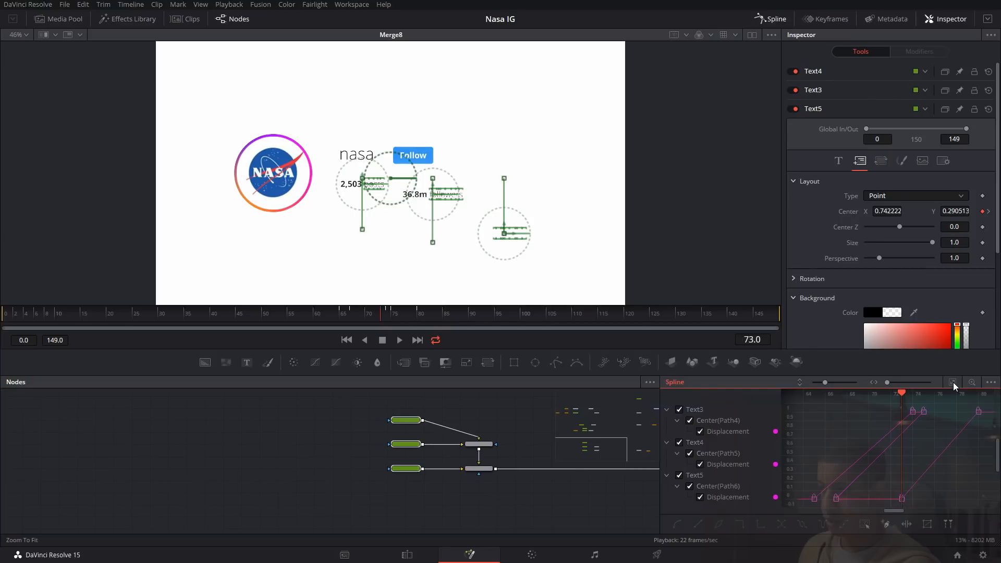
{"action": "left_click_drag", "start_coordinate": [904, 406], "coordinate": [991, 433]}
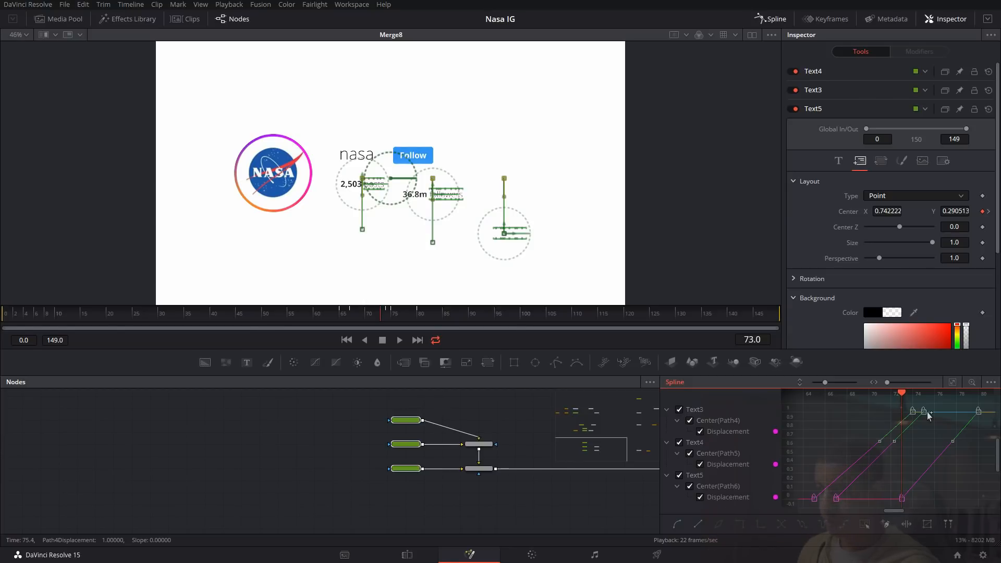
{"action": "key", "text": "shift+s"}
Play back the stats' entrance animation and the whole composition from frame 0.
{"action": "left_click", "coordinate": [340, 450]}
{"action": "left_click_drag", "start_coordinate": [383, 320], "coordinate": [329, 320]}
{"action": "left_click", "coordinate": [323, 461]}
{"action": "key", "text": "space"}
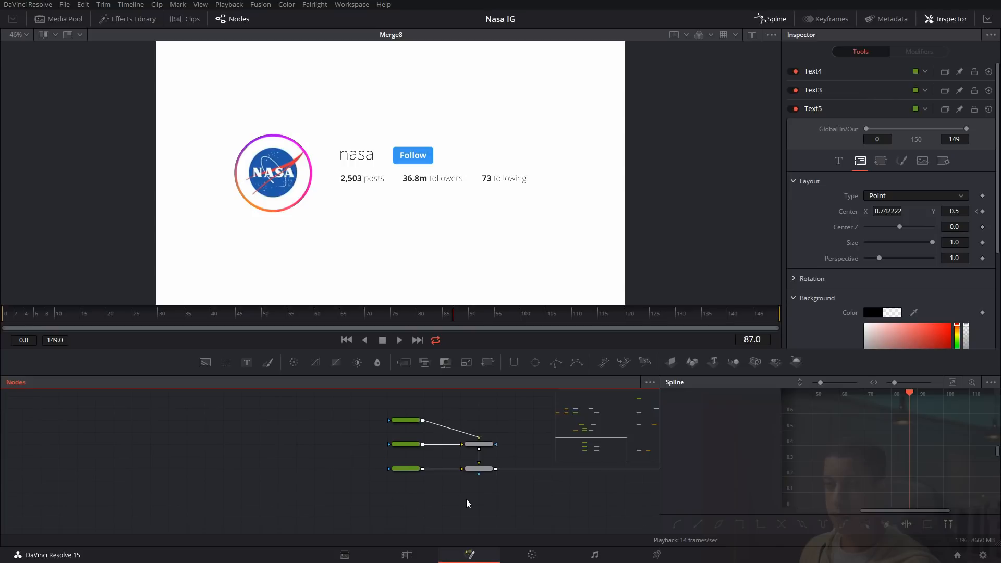
{"action": "scroll", "coordinate": [467, 503], "scroll_direction": "down", "scroll_amount": 4}
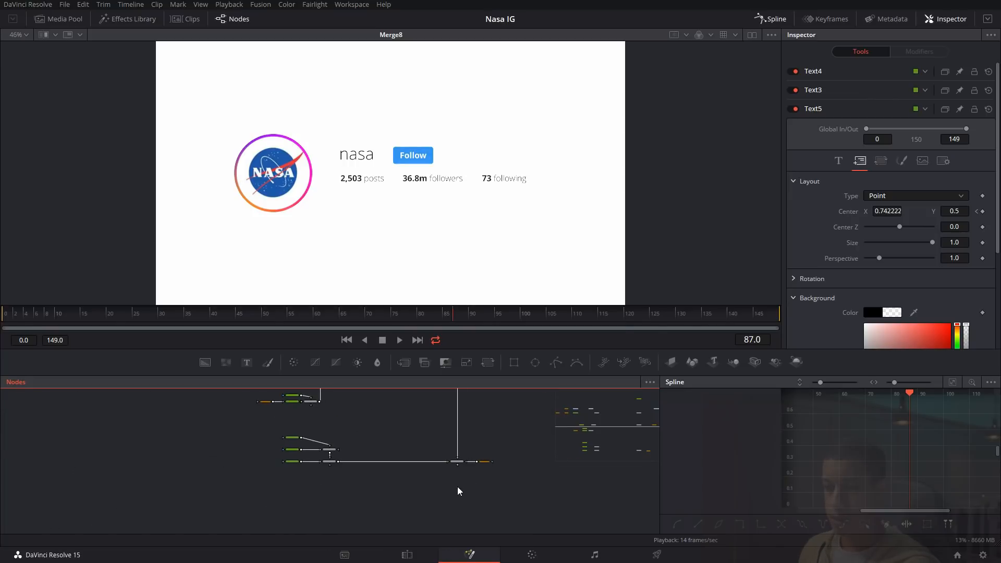
{"action": "left_click_drag", "start_coordinate": [246, 314], "coordinate": [2, 321]}
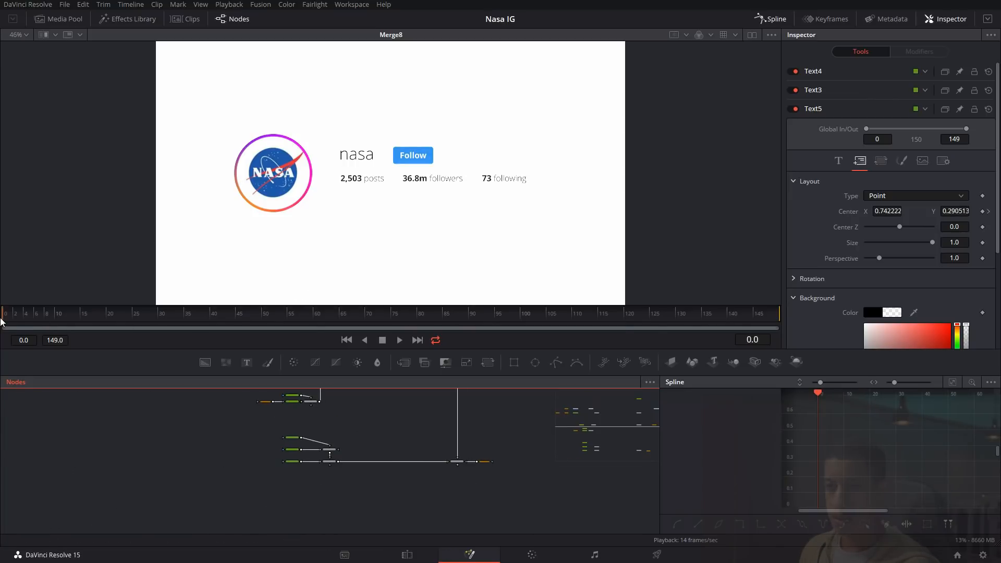
{"action": "key", "text": "space"}
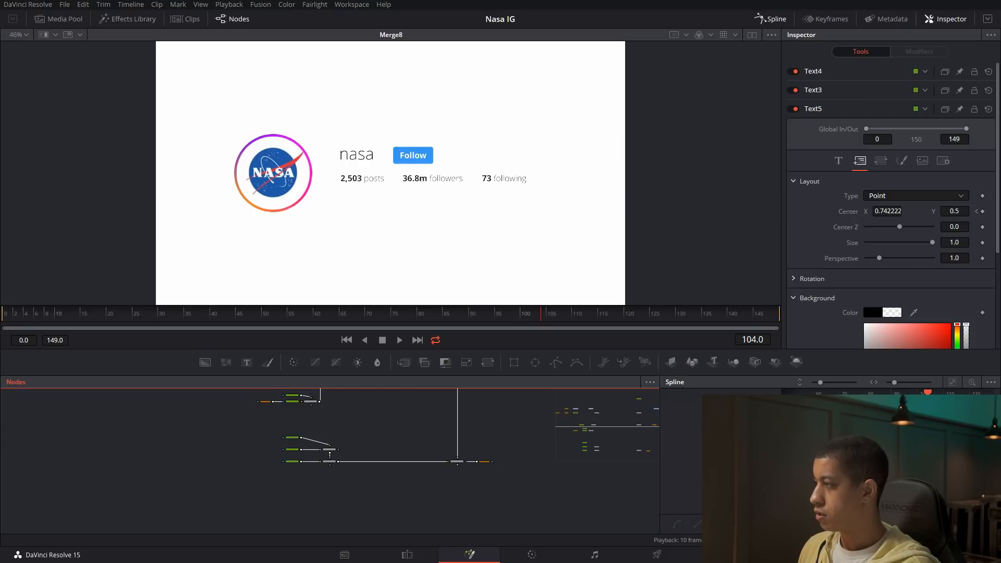
Switch to the NASA Instagram page in the browser and copy the bio name and description.
{"action": "left_click_drag", "start_coordinate": [1000, 117], "coordinate": [685, 37]}
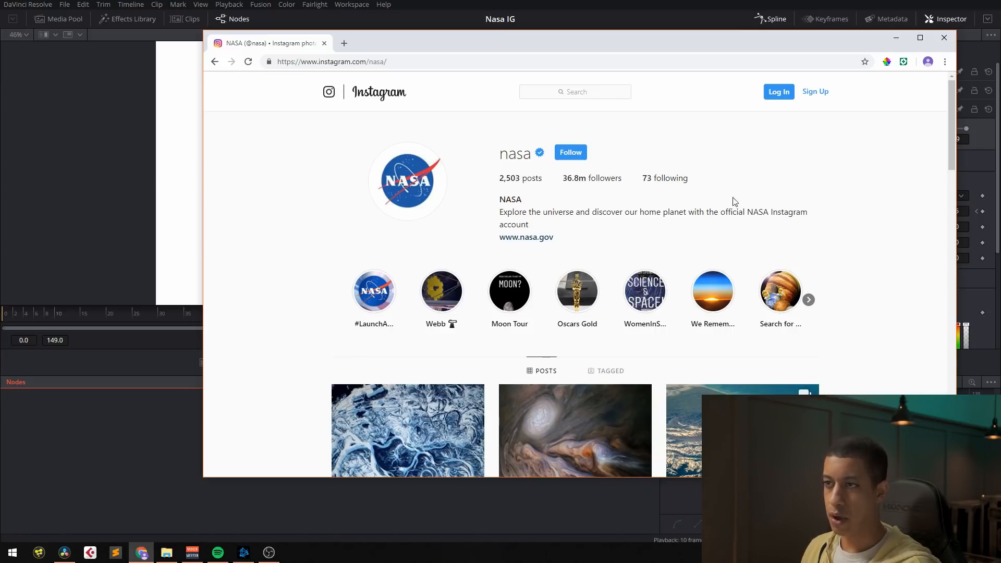
{"action": "left_click_drag", "start_coordinate": [500, 197], "coordinate": [530, 228]}
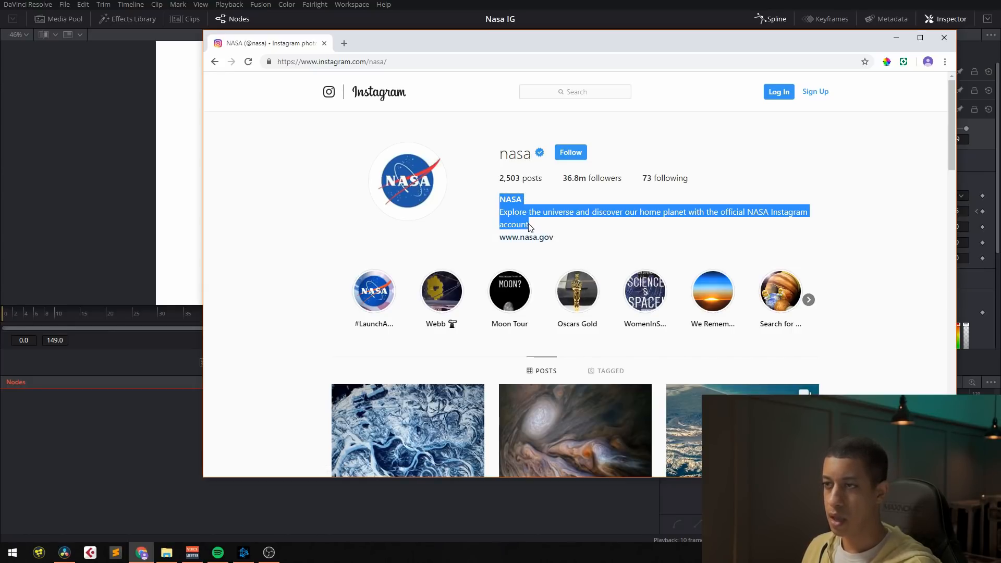
{"action": "left_click_drag", "start_coordinate": [561, 49], "coordinate": [1000, 93]}
Add a Text node below the existing nodes, merge it over the composition's output and show the new merge in the viewer.
{"action": "scroll", "coordinate": [417, 508], "scroll_direction": "up", "scroll_amount": 2}
{"action": "left_click_drag", "start_coordinate": [409, 507], "coordinate": [278, 443]}
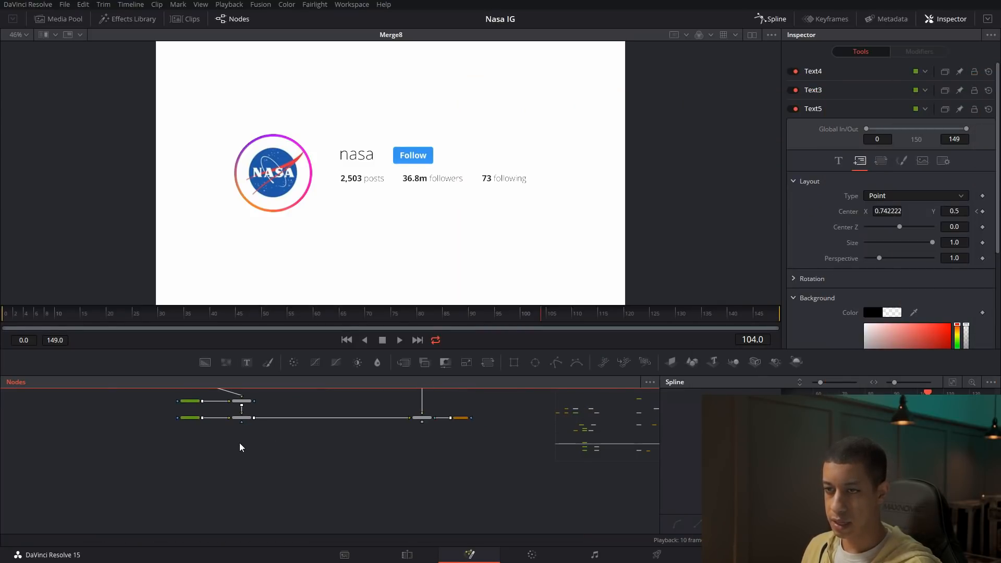
{"action": "left_click", "coordinate": [247, 363]}
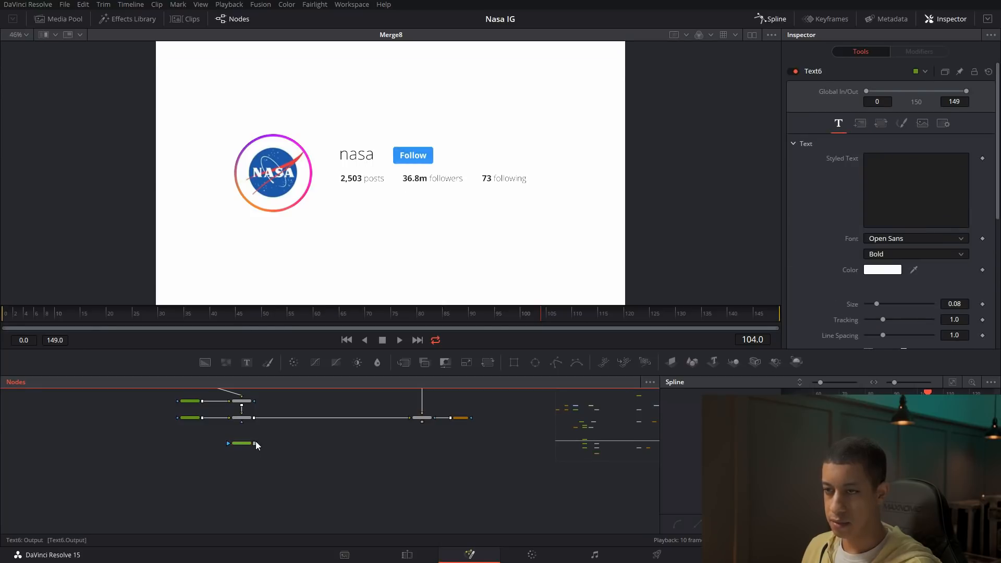
{"action": "left_click_drag", "start_coordinate": [242, 444], "coordinate": [234, 485]}
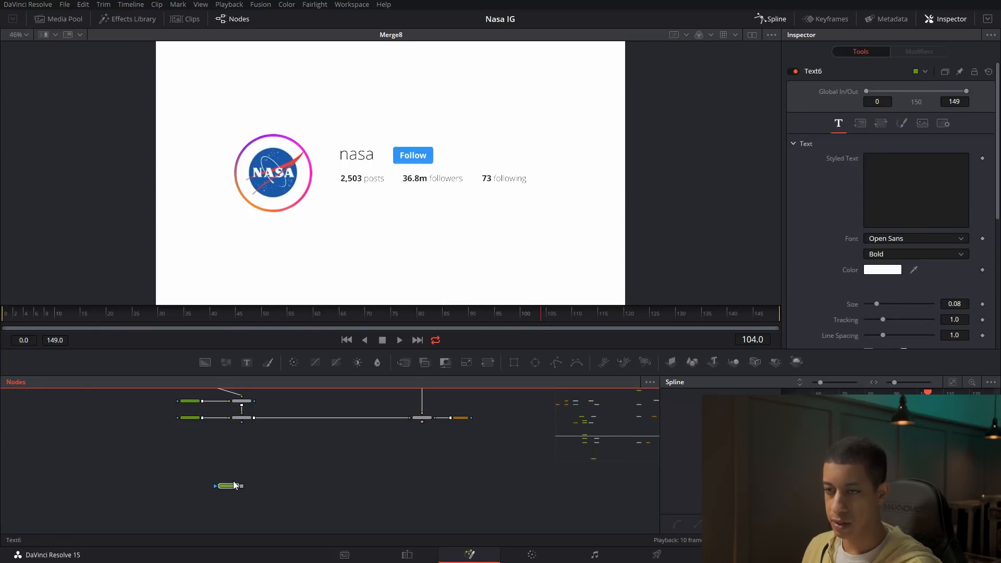
{"action": "left_click", "coordinate": [236, 487]}
{"action": "left_click_drag", "start_coordinate": [288, 468], "coordinate": [428, 447]}
{"action": "left_click_drag", "start_coordinate": [404, 391], "coordinate": [409, 442]}
{"action": "left_click_drag", "start_coordinate": [468, 496], "coordinate": [471, 375]}
{"action": "left_click_drag", "start_coordinate": [432, 435], "coordinate": [417, 271]}
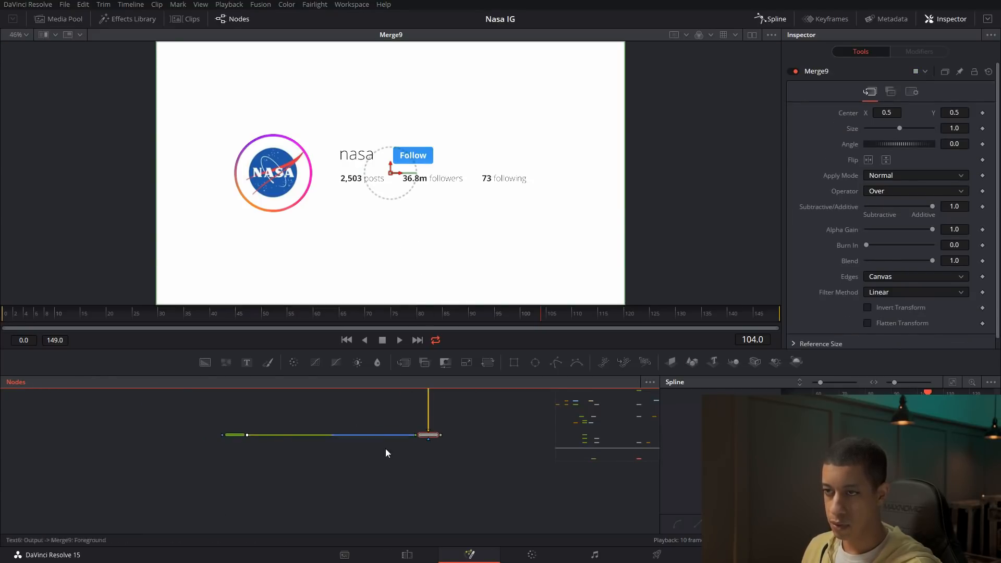
Paste the copied NASA bio into the new text node and set its color to #2d2b2a.
{"action": "left_click", "coordinate": [230, 436]}
{"action": "left_click", "coordinate": [881, 199]}
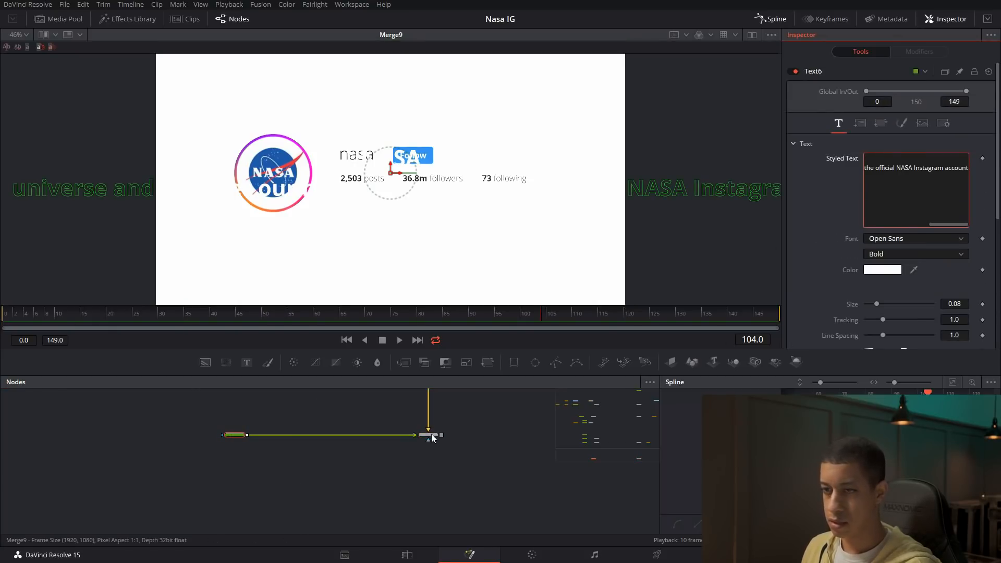
{"action": "left_click", "coordinate": [882, 270]}
{"action": "mouse_move", "coordinate": [615, 239]}
{"action": "left_mouse_down"}
{"action": "mouse_move", "coordinate": [619, 267]}
{"action": "mouse_move", "coordinate": [570, 273]}
{"action": "mouse_move", "coordinate": [588, 281]}
{"action": "left_mouse_up"}
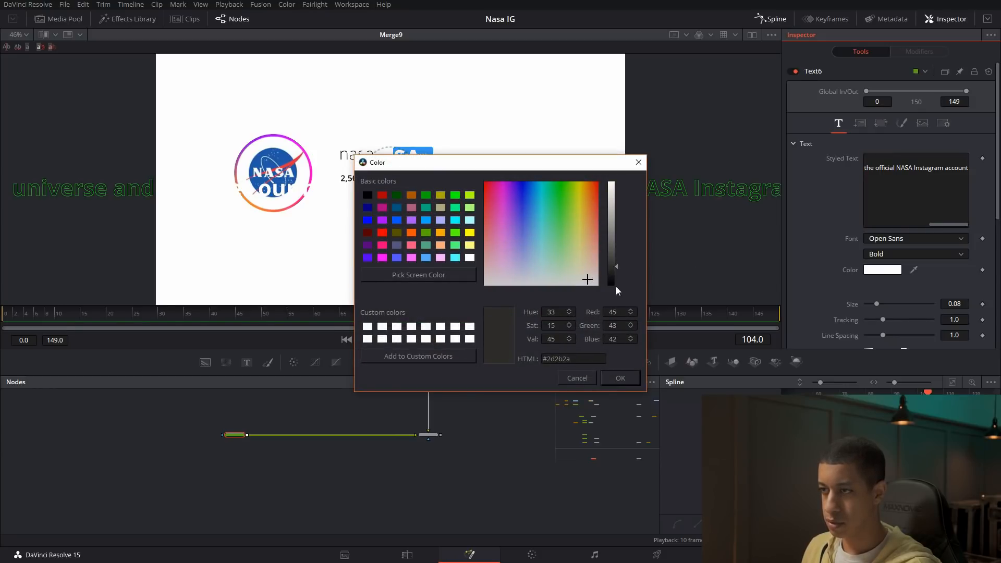
{"action": "left_click", "coordinate": [620, 378]}
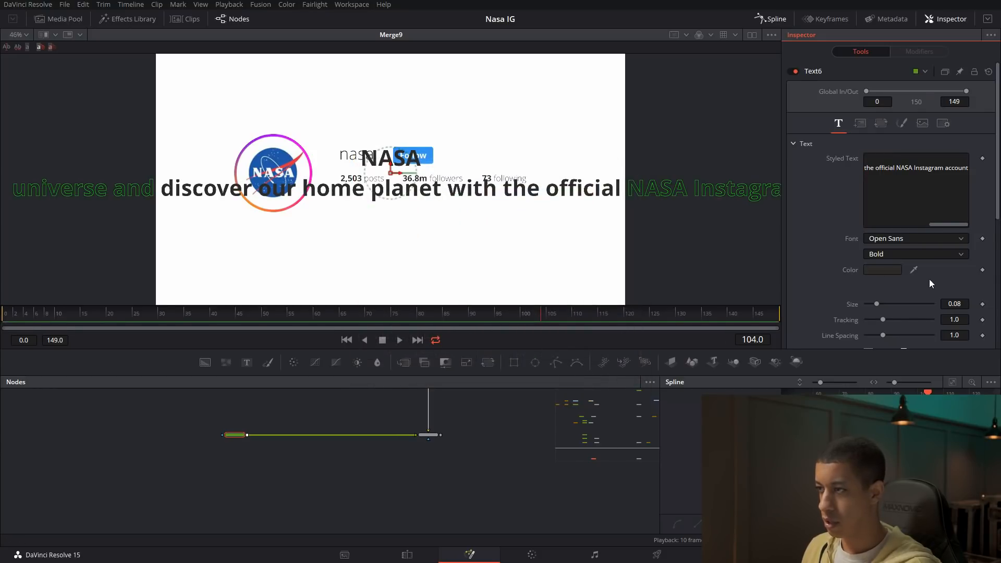
Set the bio text's size to 0.03 and its horizontal anchor to left.
{"action": "left_click", "coordinate": [966, 304]}
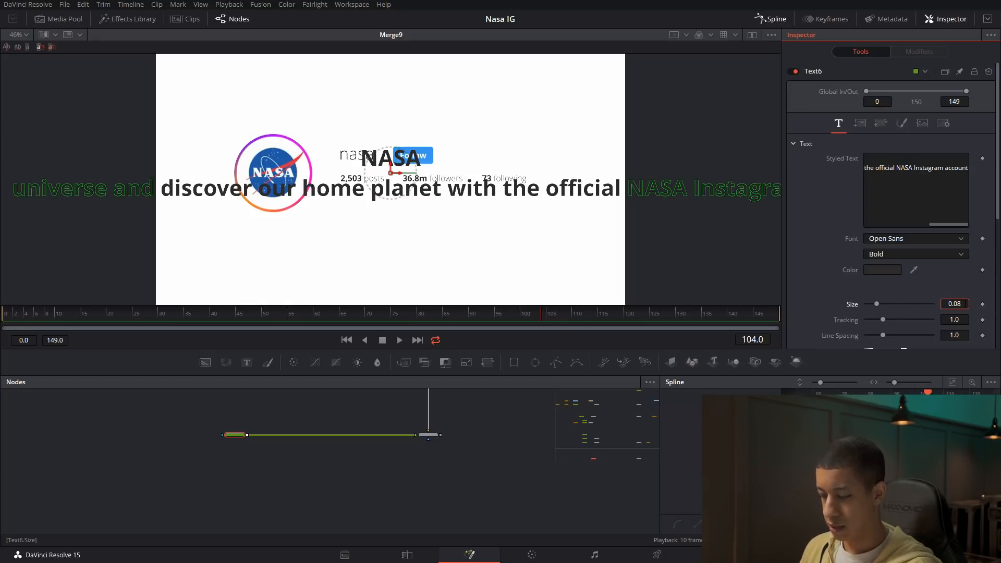
{"action": "key", "text": "BackSpace"}
{"action": "type", "text": "3"}
{"action": "key", "text": "Tab"}
{"action": "scroll", "coordinate": [938, 292], "scroll_direction": "down", "scroll_amount": 5}
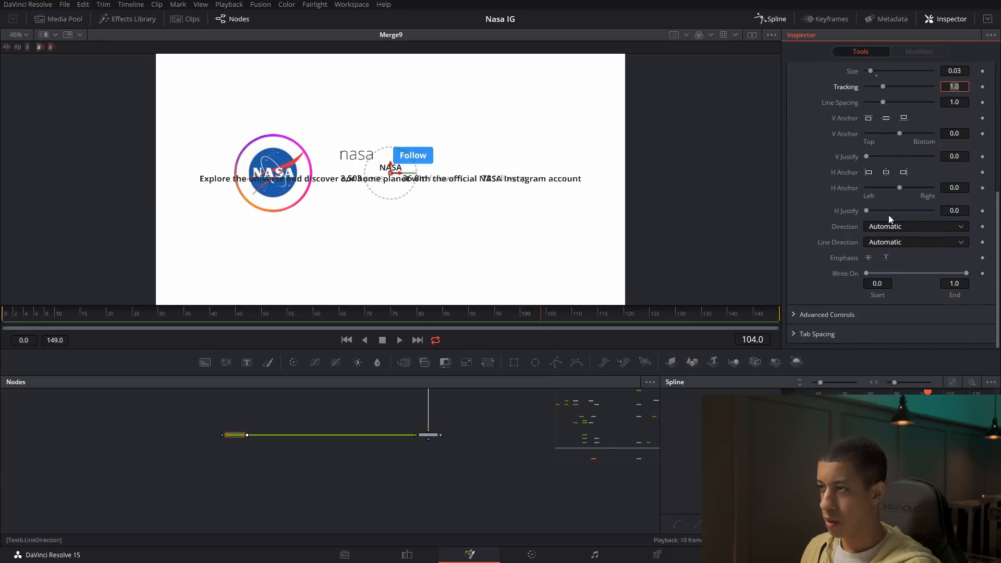
{"action": "left_click", "coordinate": [874, 174]}
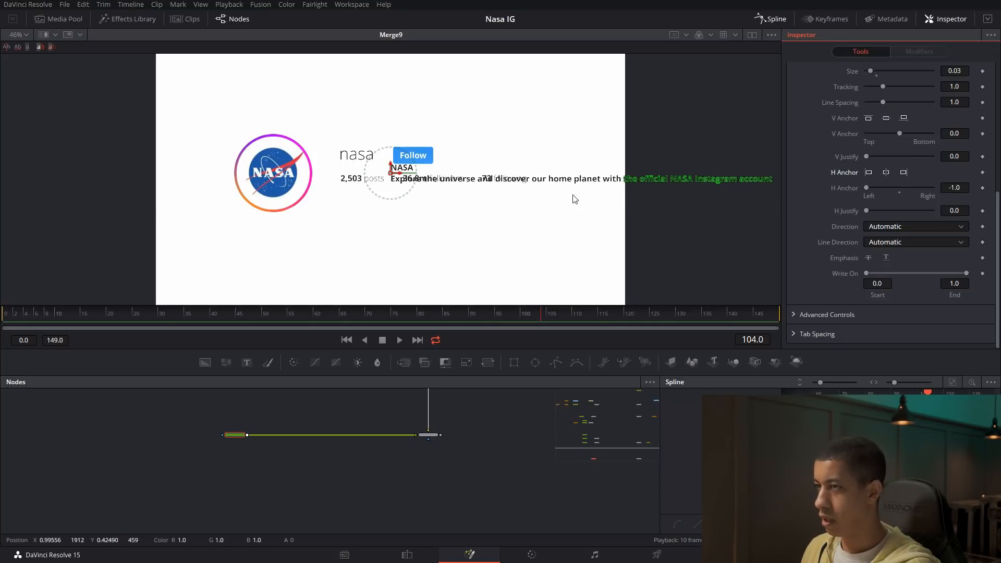
Place the bio text beneath the posts count and break its description onto a second line after "home planet".
{"action": "left_click_drag", "start_coordinate": [390, 168], "coordinate": [350, 202]}
{"action": "scroll", "coordinate": [885, 227], "scroll_direction": "up", "scroll_amount": 5}
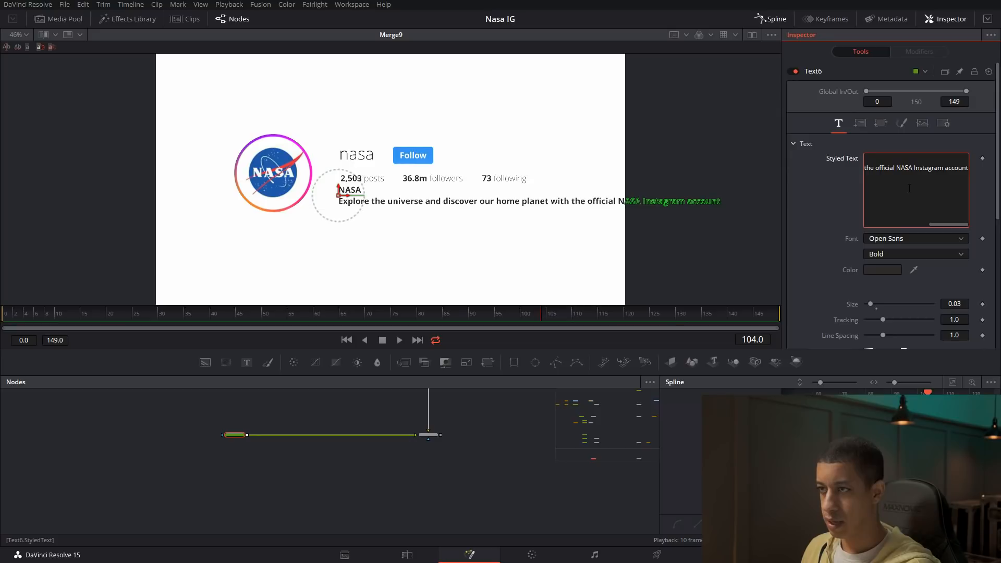
{"action": "left_click_drag", "start_coordinate": [953, 223], "coordinate": [931, 222]}
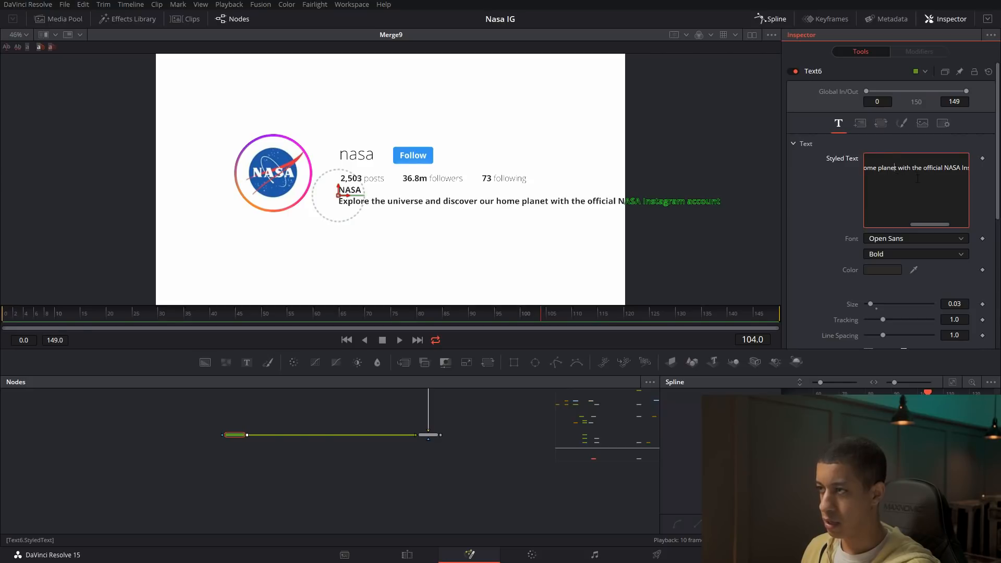
{"action": "key", "text": "Return"}
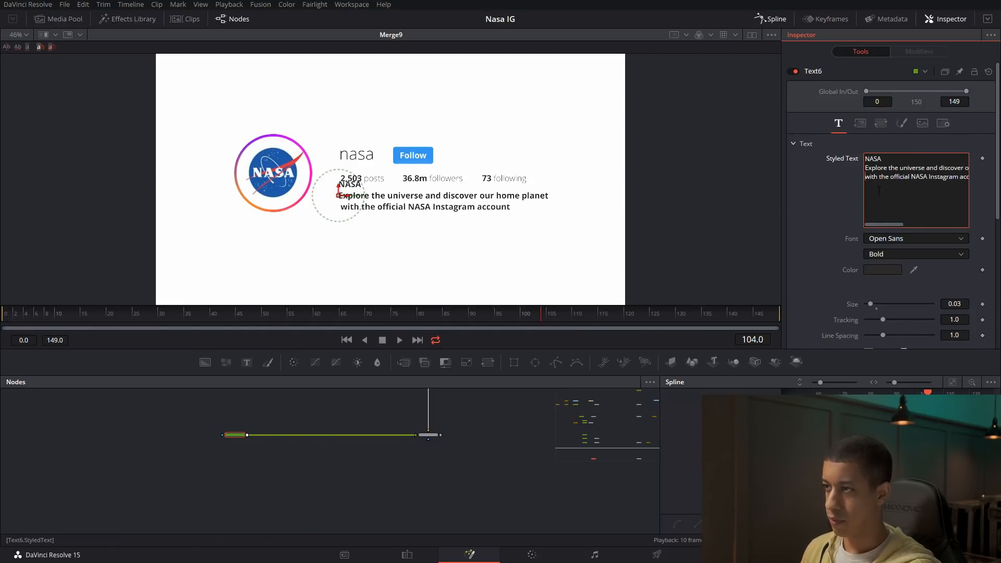
{"action": "left_click", "coordinate": [497, 425]}
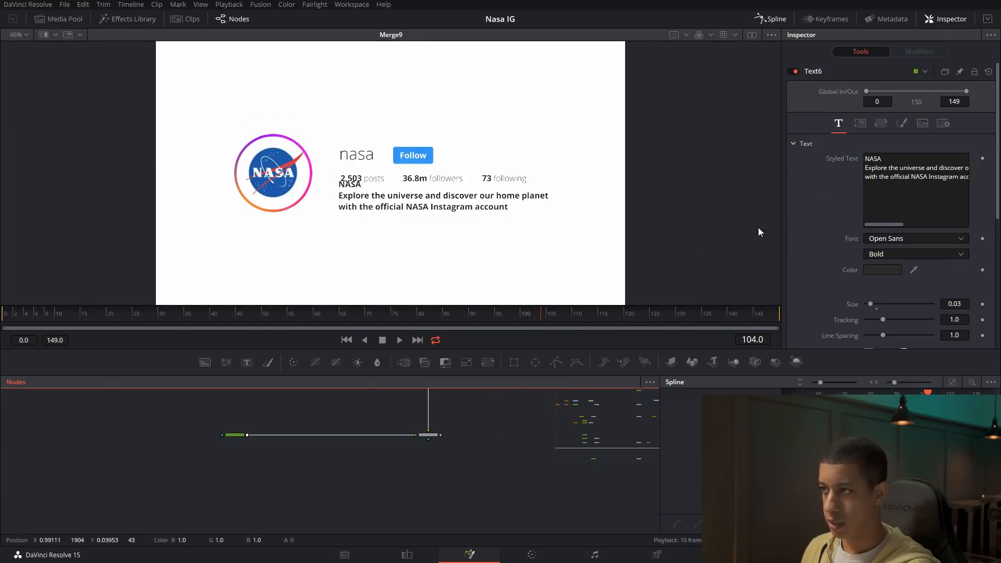
Lower the bio text slightly to a center Y of about 0.389, clear of the stats row.
{"action": "left_click", "coordinate": [860, 123]}
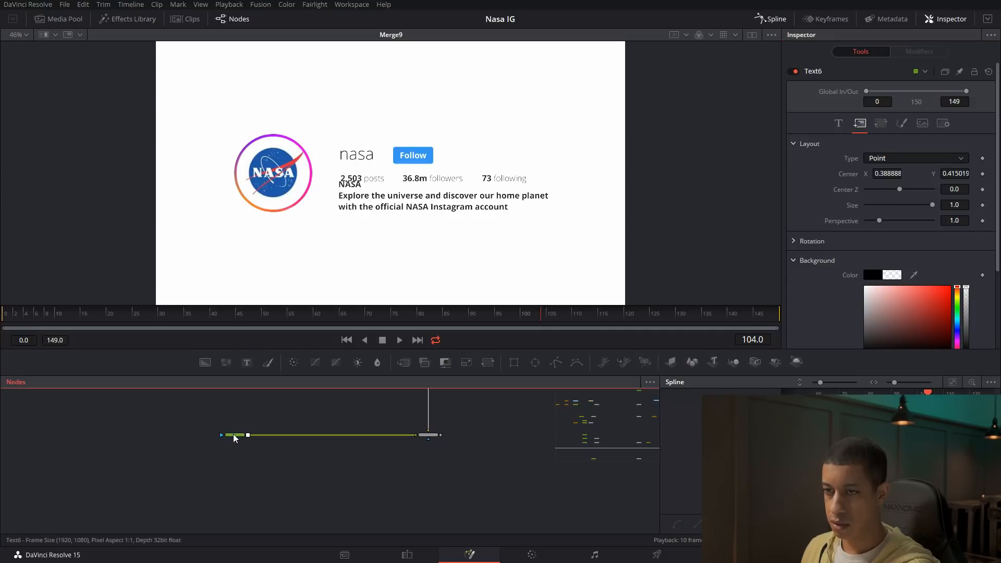
{"action": "left_click_drag", "start_coordinate": [337, 191], "coordinate": [341, 194]}
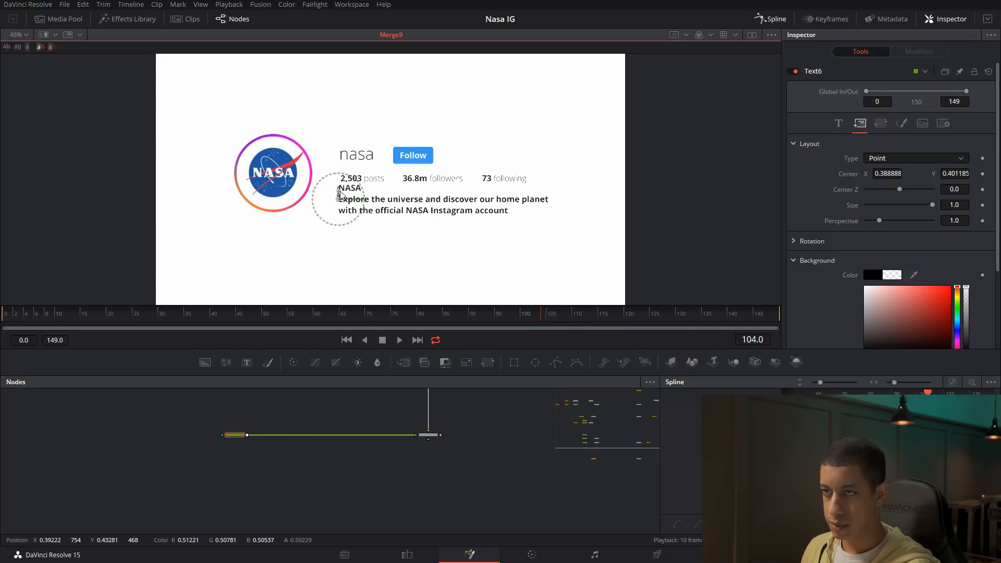
{"action": "left_click", "coordinate": [494, 418]}
{"action": "left_click", "coordinate": [241, 435]}
{"action": "left_click_drag", "start_coordinate": [340, 192], "coordinate": [339, 195]}
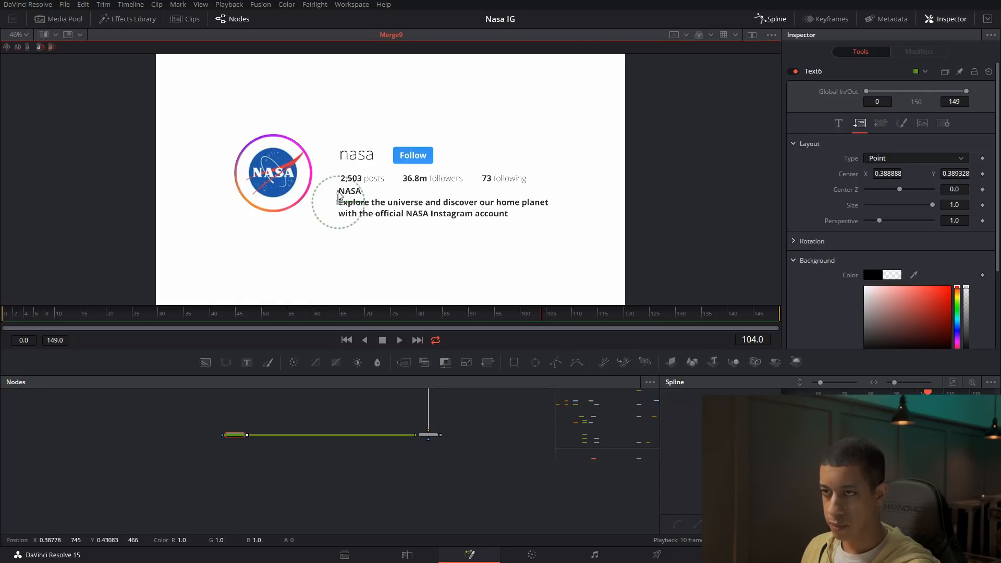
{"action": "left_click", "coordinate": [478, 427]}
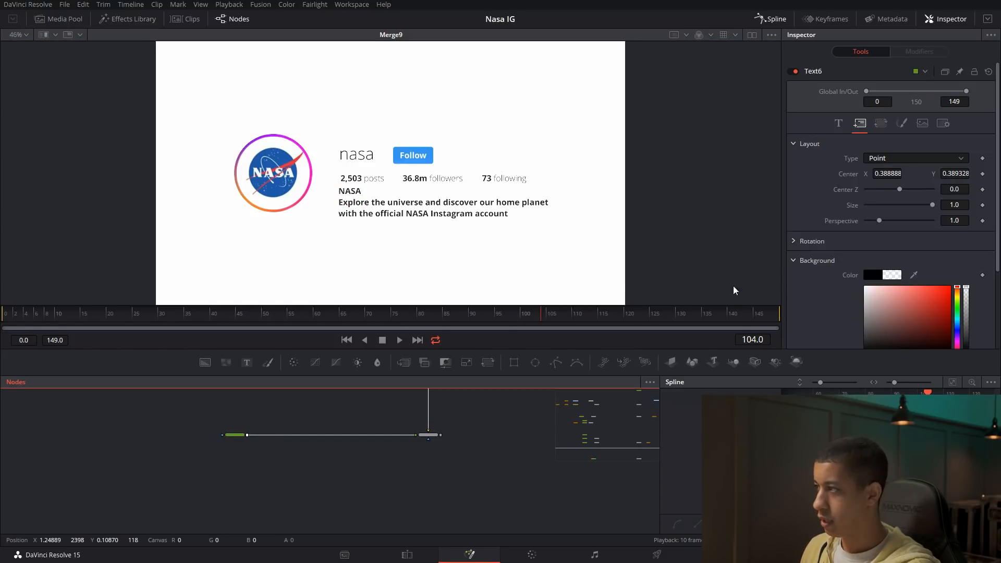
Check the bio's styling on the Instagram page, then return to Fusion and add Character Level Styling to the bio text.
{"action": "key", "text": "alt+Tab"}
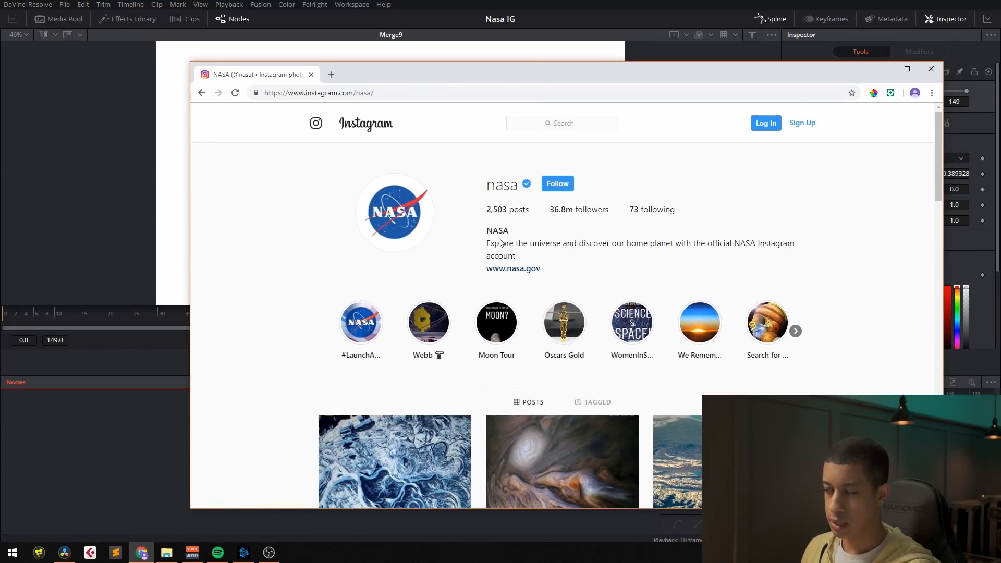
{"action": "key", "text": "alt+Tab"}
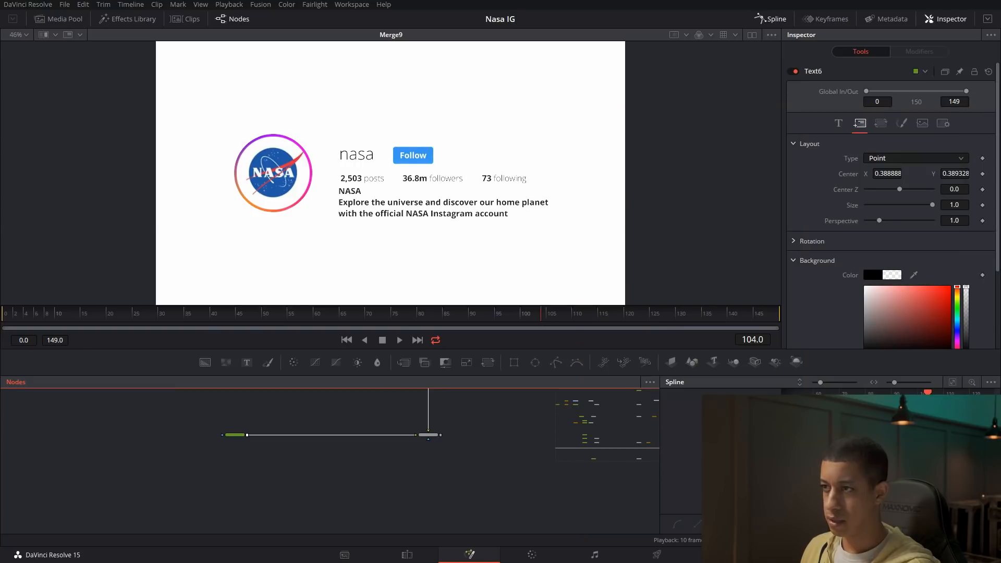
{"action": "left_click", "coordinate": [238, 436]}
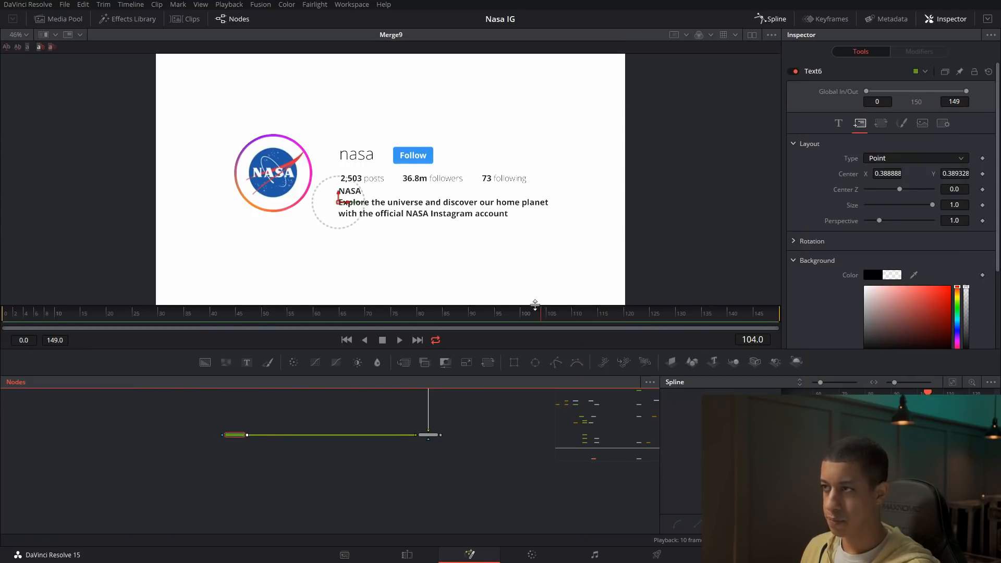
{"action": "scroll", "coordinate": [431, 219], "scroll_direction": "up", "scroll_amount": 2}
{"action": "left_click", "coordinate": [839, 123]}
{"action": "right_click", "coordinate": [909, 198]}
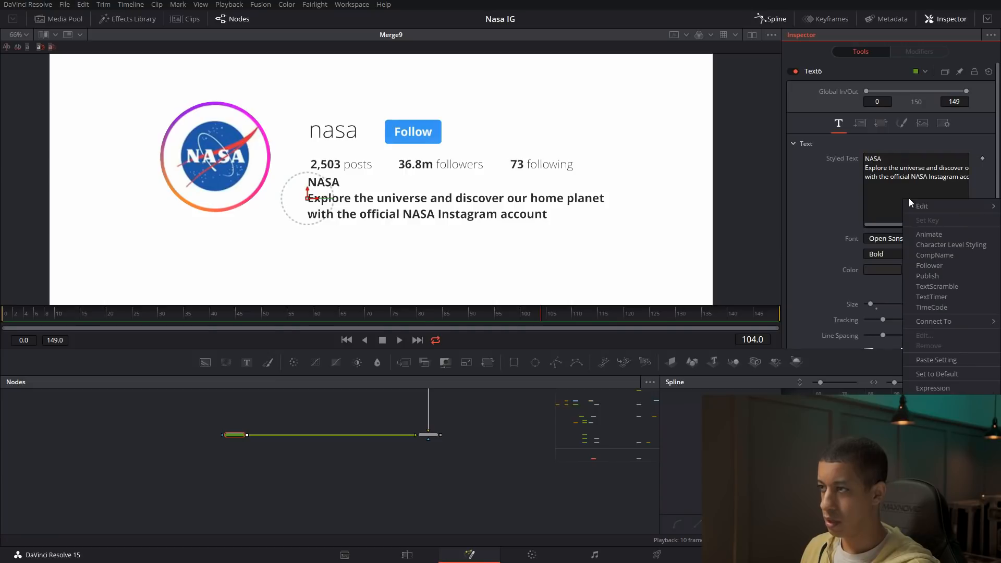
{"action": "left_click", "coordinate": [952, 245]}
{"action": "left_click", "coordinate": [920, 52]}
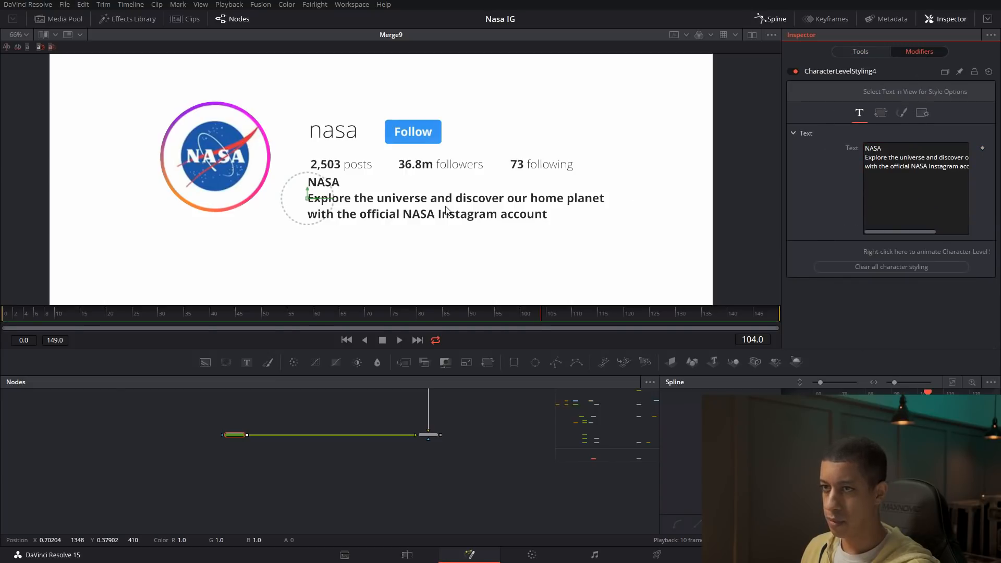
Set the two description lines below the NASA heading to Light, and lower the bio text to a center Y of about 0.380.
{"action": "left_click_drag", "start_coordinate": [556, 200], "coordinate": [307, 200]}
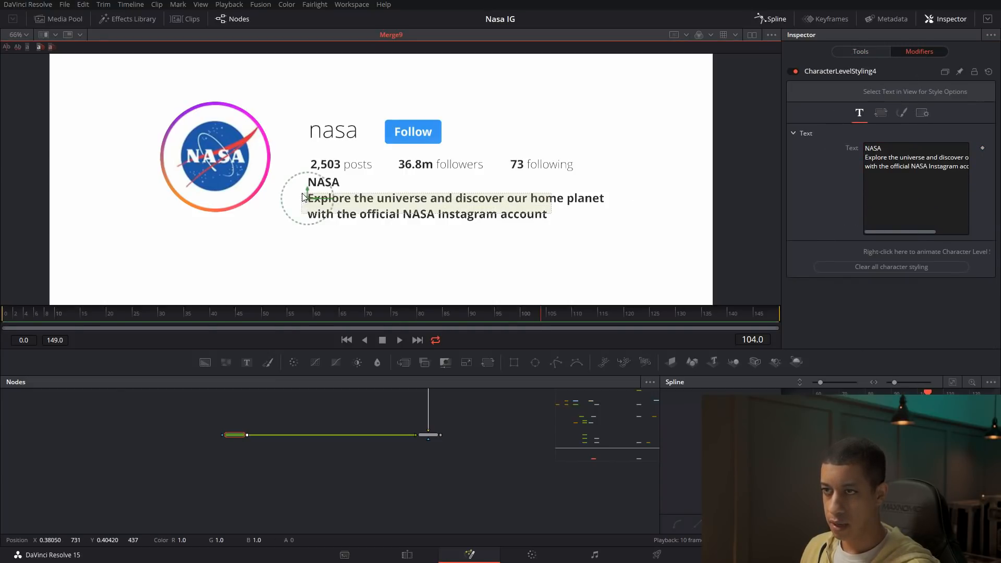
{"action": "left_click_drag", "start_coordinate": [665, 277], "coordinate": [297, 196]}
{"action": "left_click", "coordinate": [917, 240]}
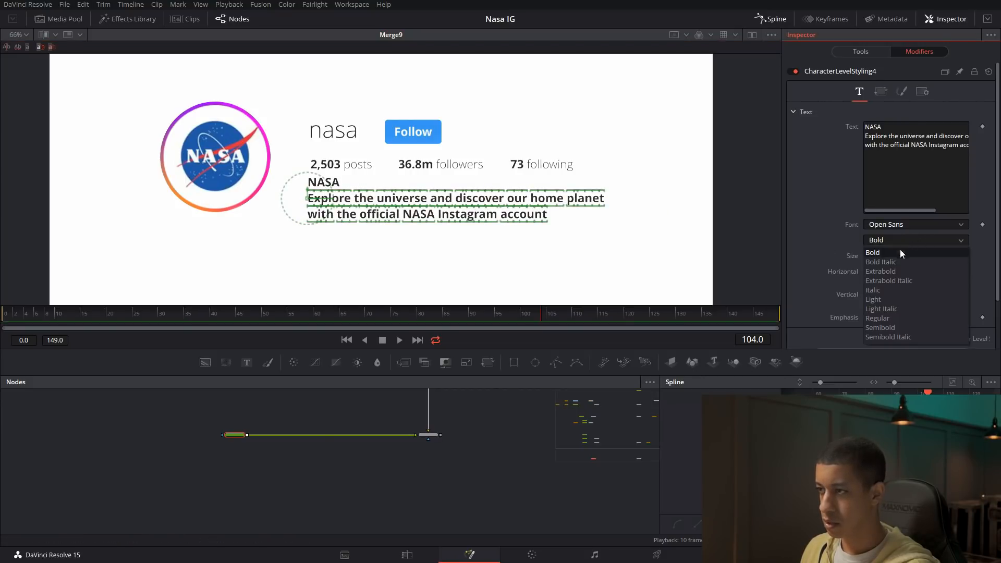
{"action": "left_click", "coordinate": [886, 299]}
{"action": "left_click", "coordinate": [496, 406]}
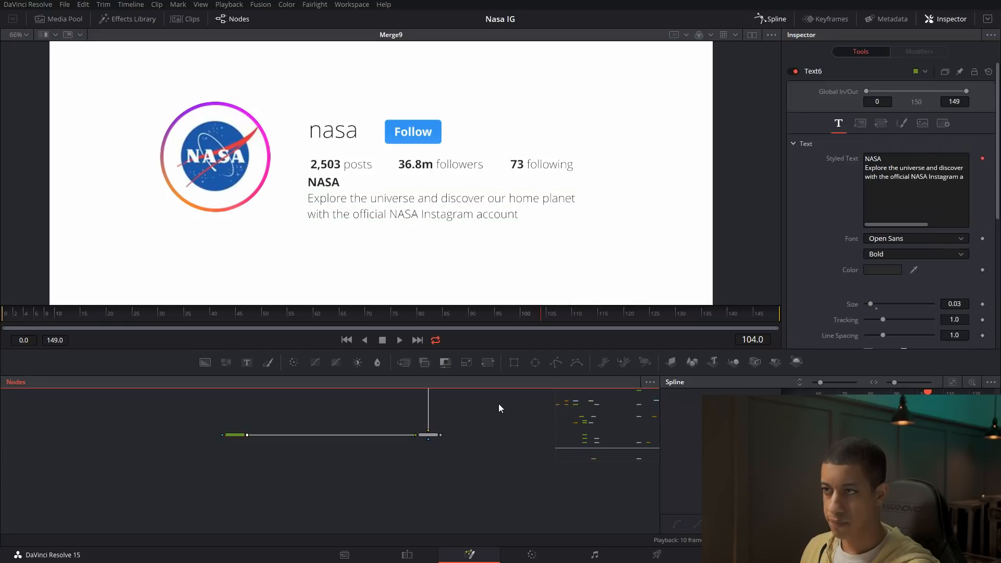
{"action": "left_click", "coordinate": [238, 435]}
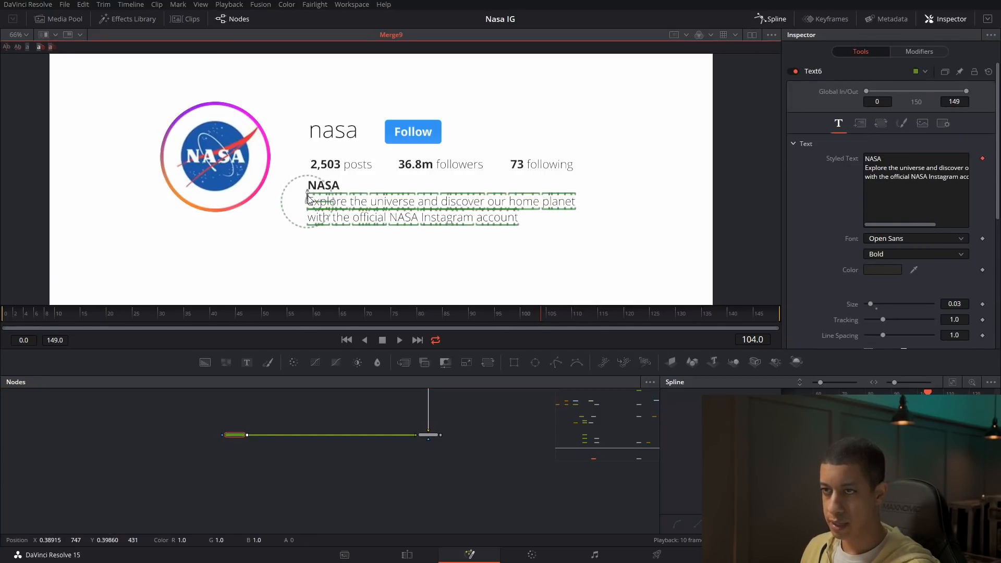
{"action": "left_click", "coordinate": [481, 404]}
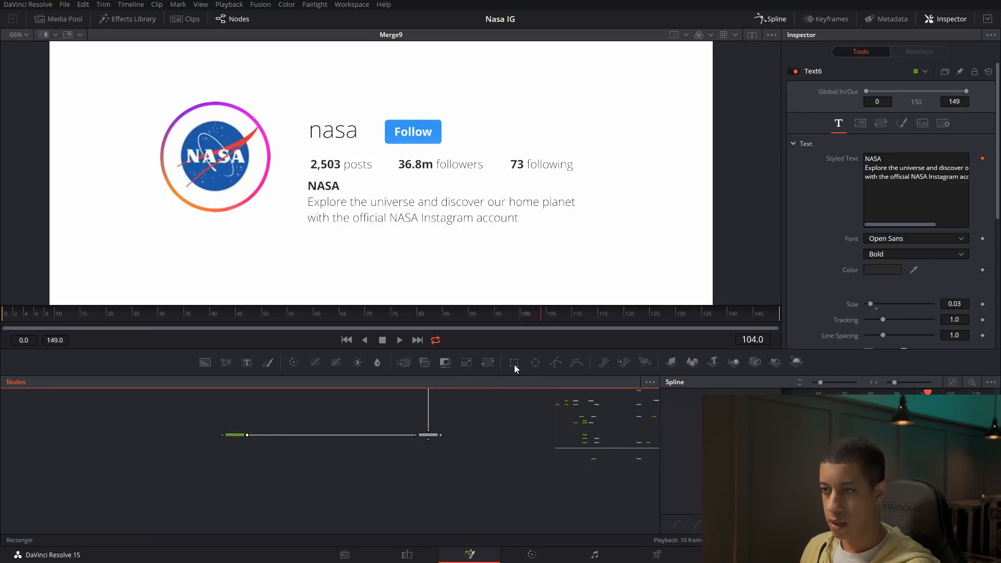
Add a rectangle mask to the bio text's merge, shift it right and down over the full bio, and slightly soften its edge.
{"action": "left_click_drag", "start_coordinate": [481, 435], "coordinate": [426, 436]}
{"action": "left_click", "coordinate": [514, 457]}
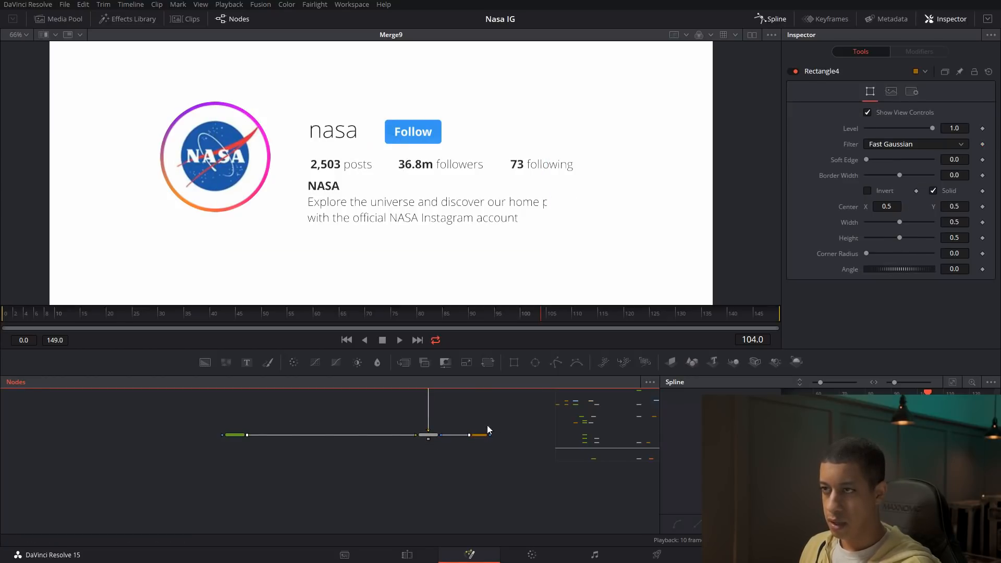
{"action": "left_click", "coordinate": [433, 435]}
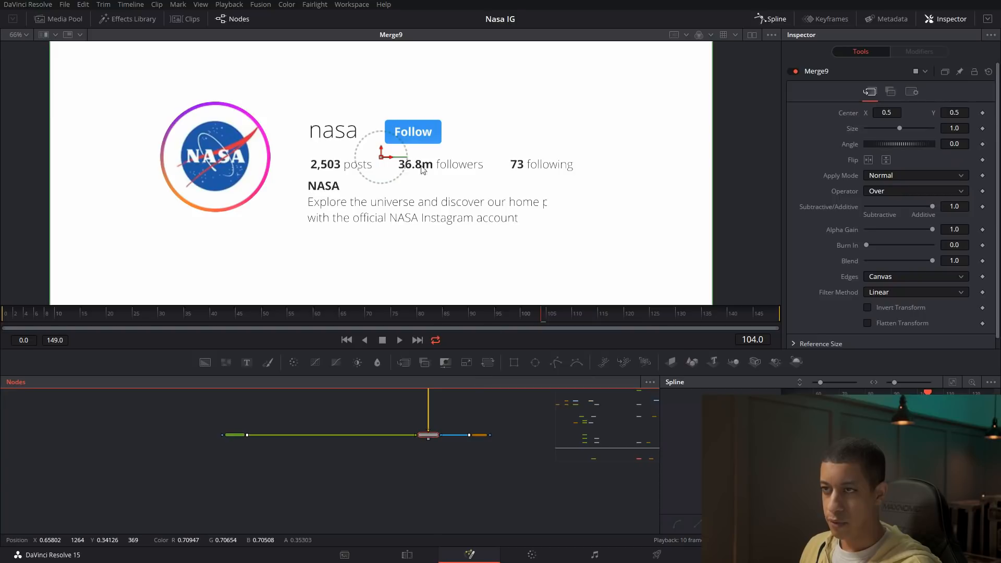
{"action": "left_click", "coordinate": [480, 436]}
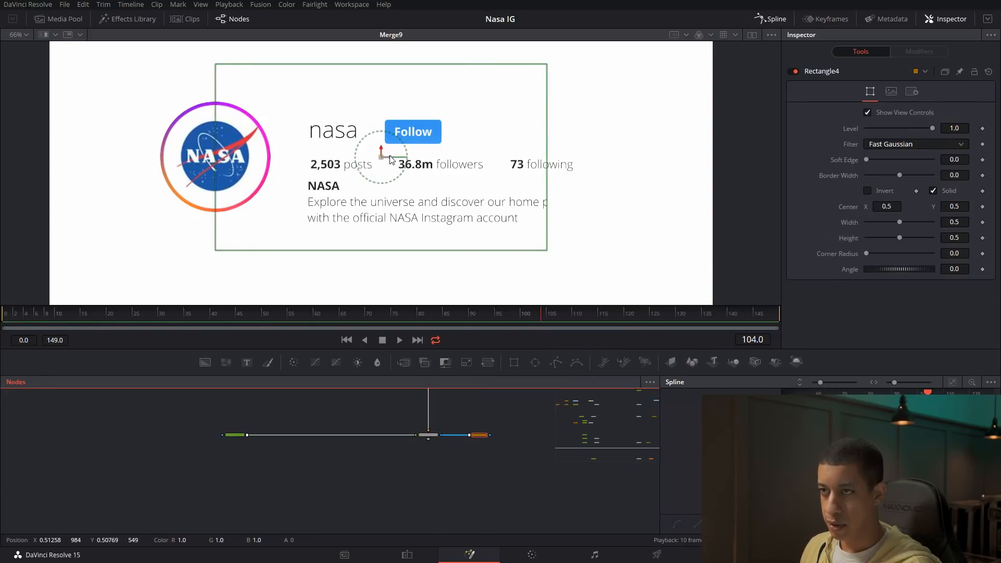
{"action": "left_click_drag", "start_coordinate": [383, 157], "coordinate": [439, 161]}
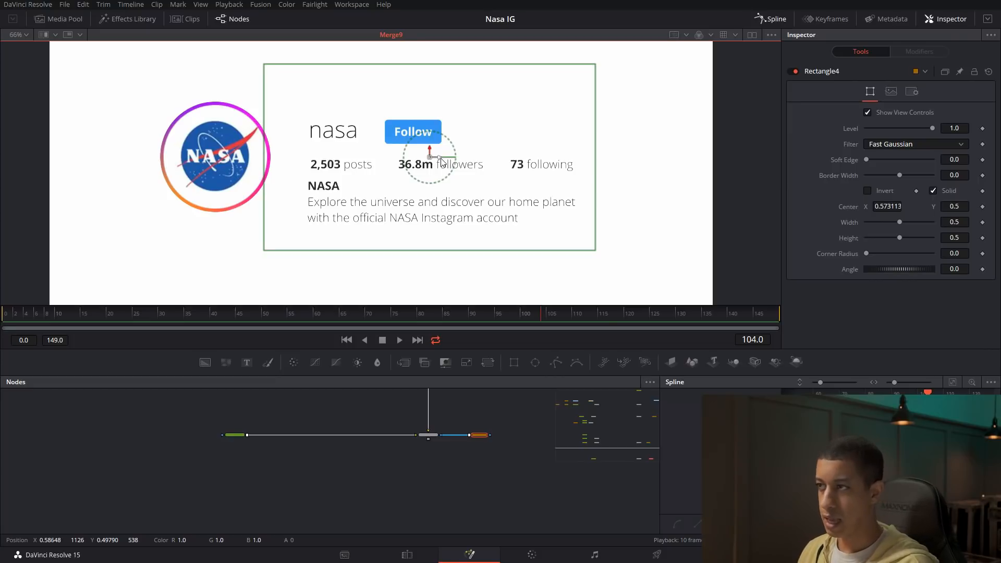
{"action": "left_click_drag", "start_coordinate": [441, 162], "coordinate": [439, 193]}
{"action": "left_click_drag", "start_coordinate": [865, 164], "coordinate": [874, 164]}
Keyframe the bio text's center from about X 1.02, off-canvas right, at frame 80 to its current position at frame 90.
{"action": "left_click", "coordinate": [235, 435]}
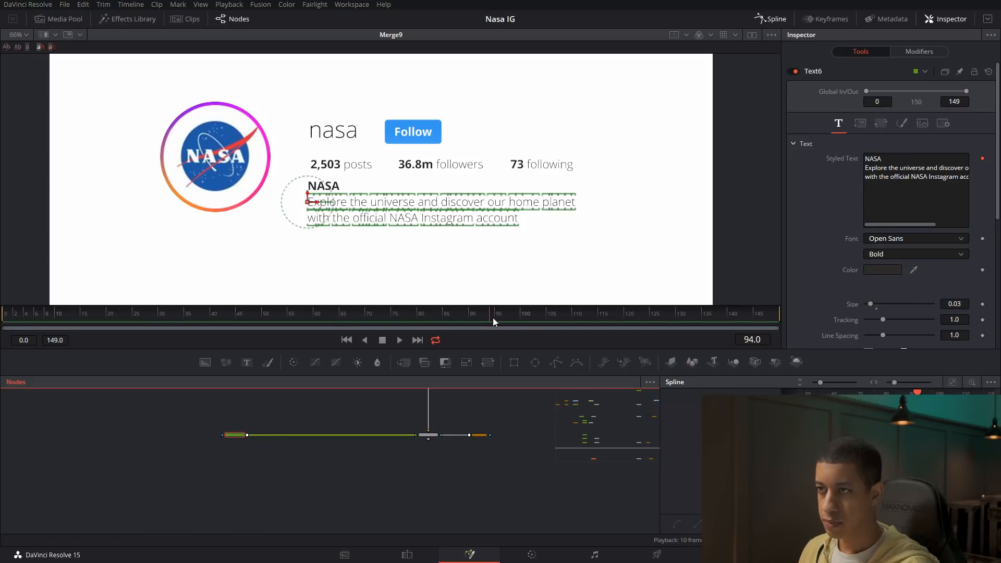
{"action": "left_click_drag", "start_coordinate": [448, 316], "coordinate": [420, 323]}
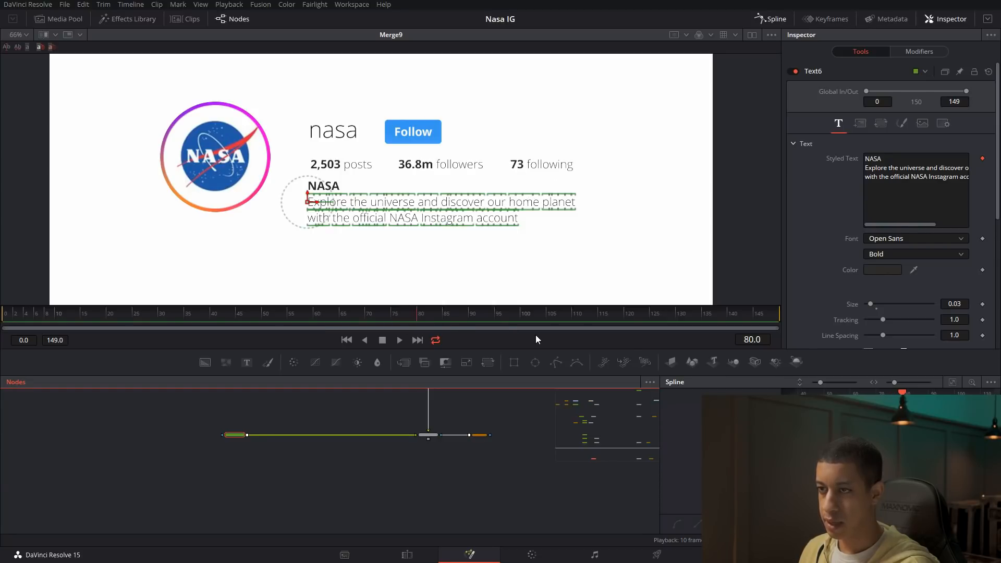
{"action": "left_click", "coordinate": [860, 123]}
{"action": "left_click", "coordinate": [982, 175]}
{"action": "mouse_move", "coordinate": [428, 317]}
{"action": "left_mouse_down"}
{"action": "mouse_move", "coordinate": [457, 318]}
{"action": "mouse_move", "coordinate": [432, 318]}
{"action": "left_mouse_up"}
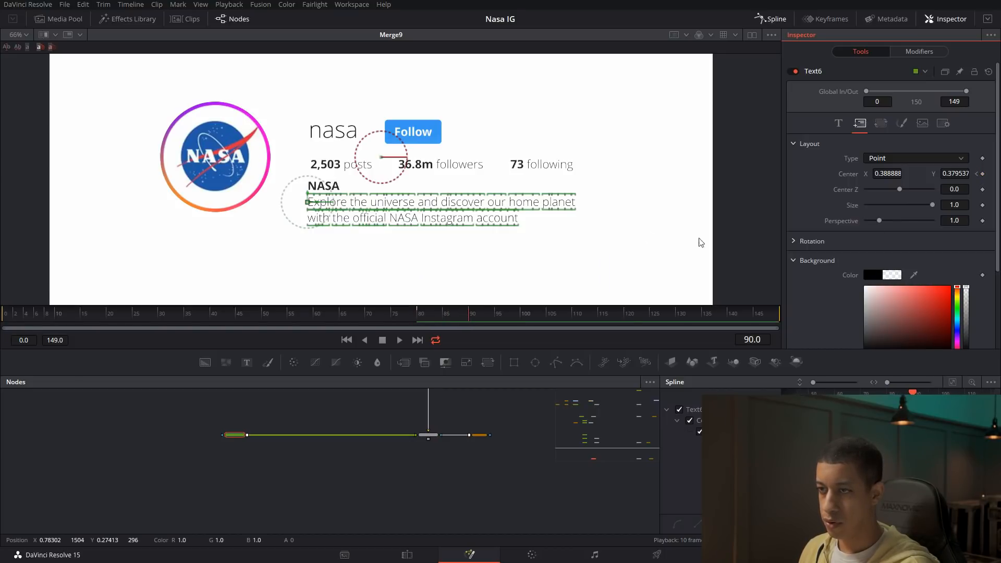
{"action": "left_click", "coordinate": [981, 174]}
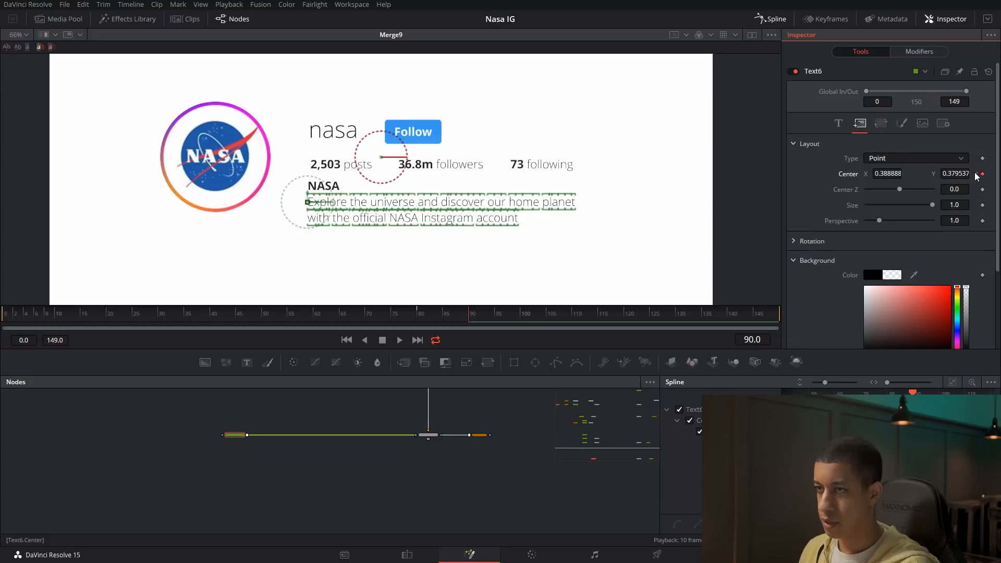
{"action": "left_click", "coordinate": [978, 173]}
{"action": "left_click_drag", "start_coordinate": [315, 205], "coordinate": [737, 225]}
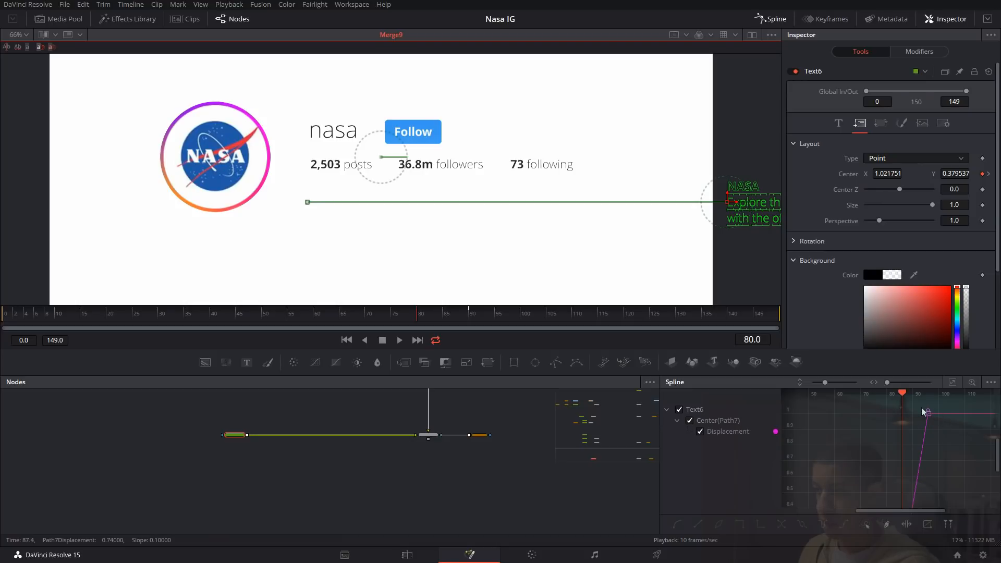
Smooth the final keyframe of the bio text's displacement curve and play back the slide-in animation.
{"action": "key", "text": "s"}
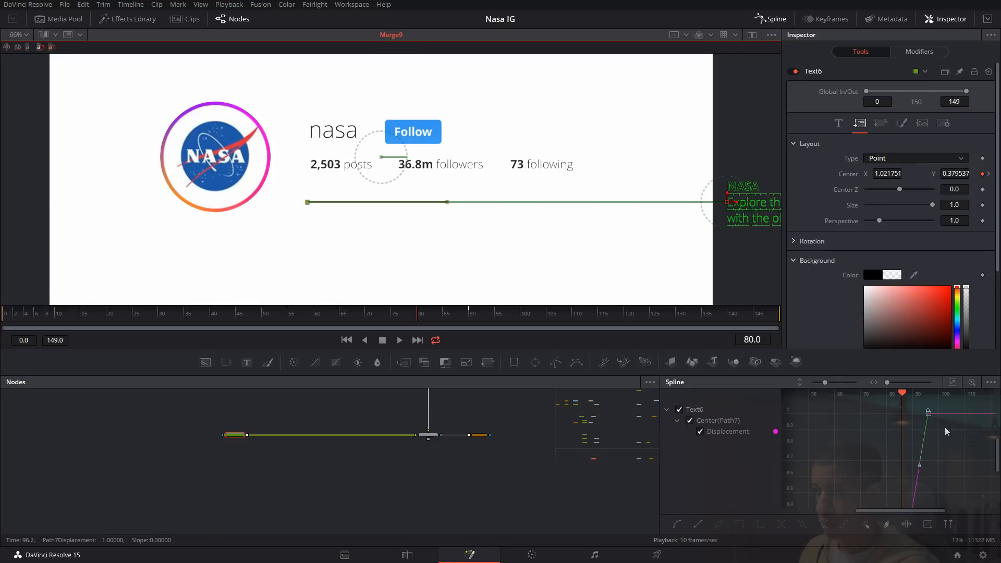
{"action": "key", "text": "space"}
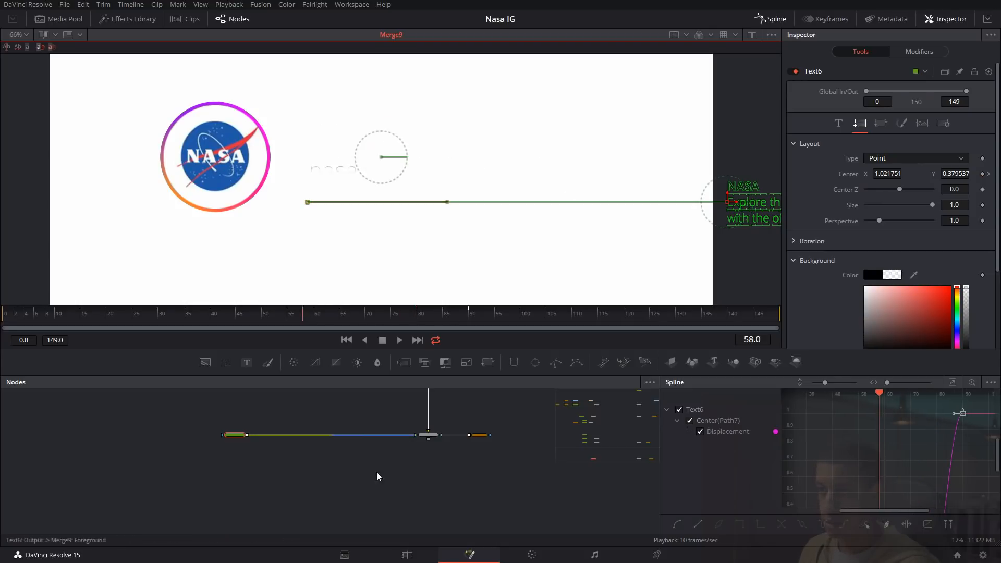
{"action": "left_click", "coordinate": [401, 494]}
{"action": "left_click", "coordinate": [400, 490]}
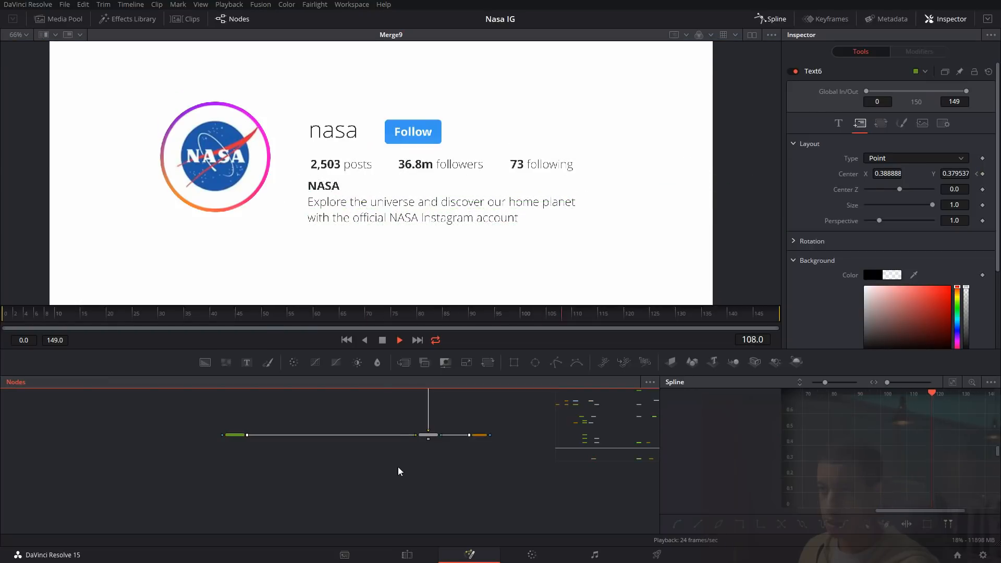
{"action": "left_click", "coordinate": [234, 314]}
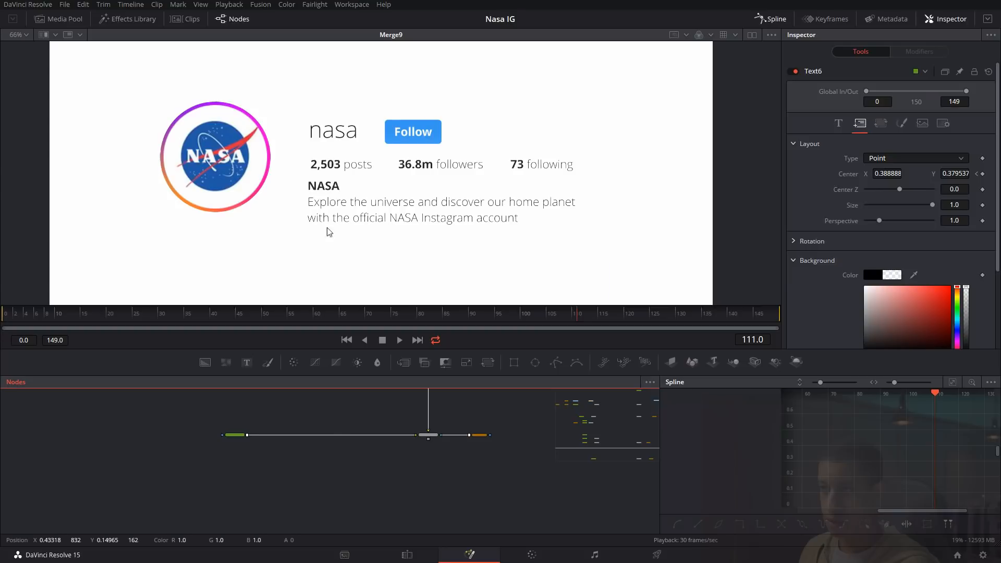
At the frame 90 keyframe, nudge the bio text right to a center X of about 0.395, aligned with the posts count.
{"action": "left_click", "coordinate": [22, 34]}
{"action": "left_click", "coordinate": [26, 49]}
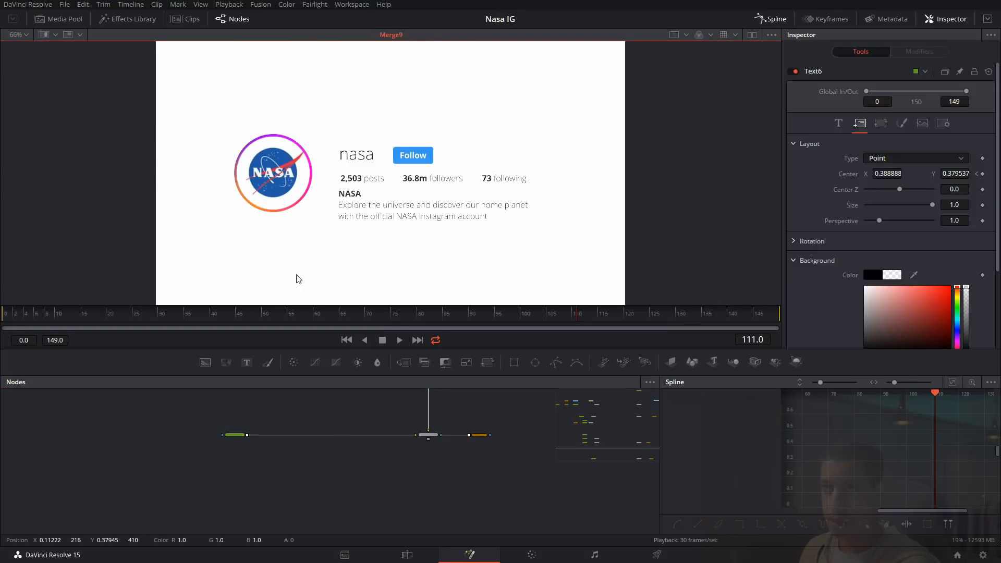
{"action": "left_click_drag", "start_coordinate": [475, 485], "coordinate": [483, 476]}
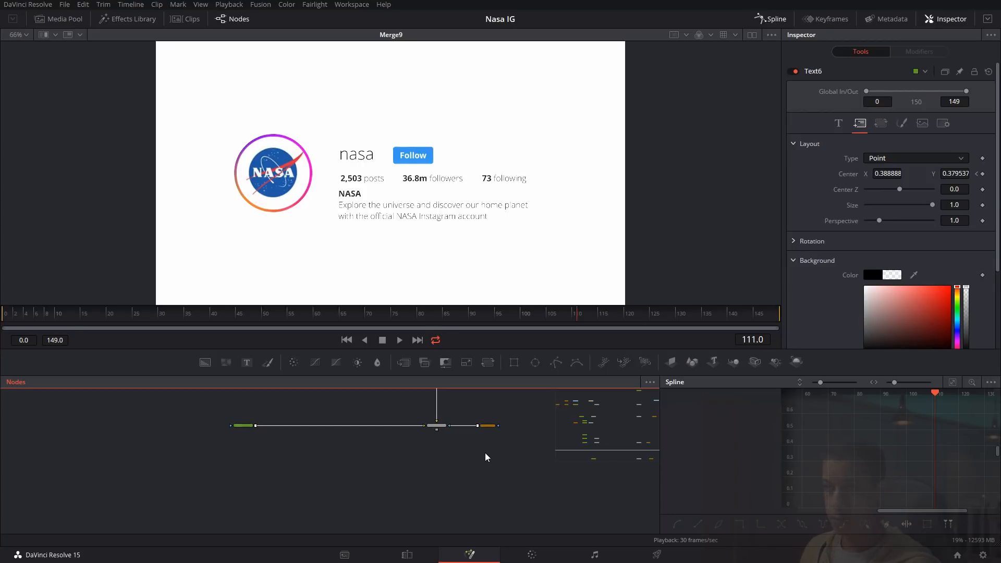
{"action": "left_click", "coordinate": [240, 427]}
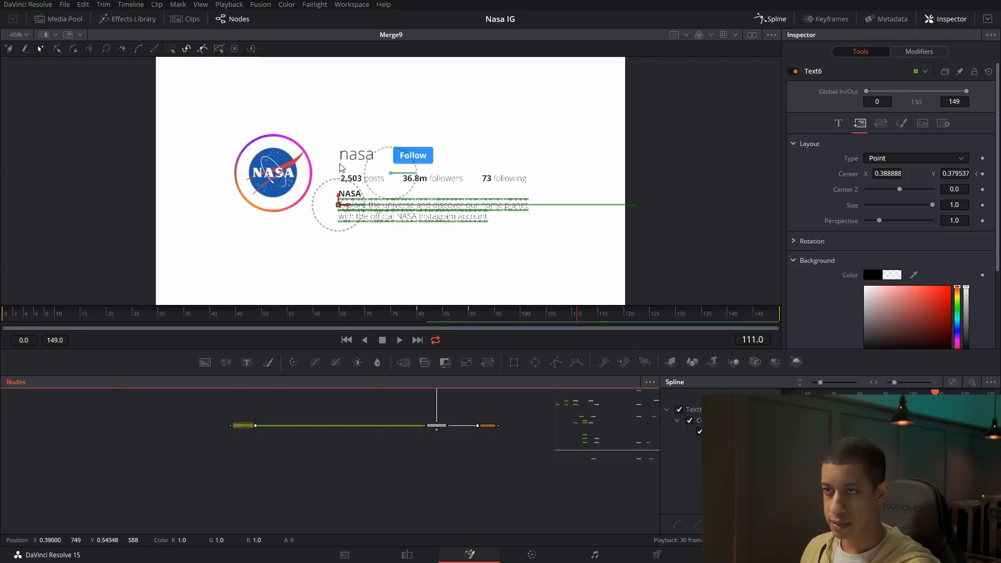
{"action": "left_click", "coordinate": [469, 317]}
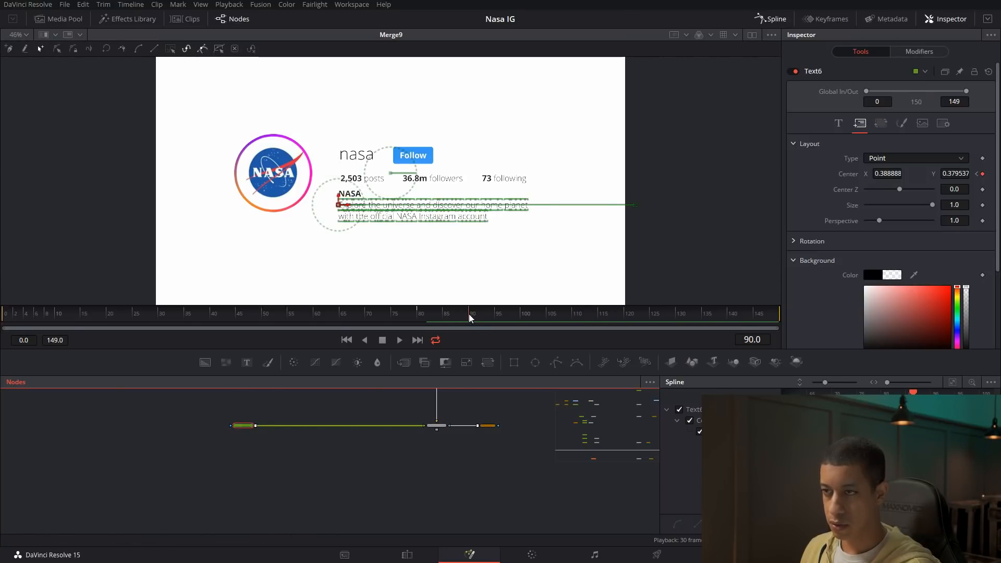
{"action": "scroll", "coordinate": [329, 194], "scroll_direction": "up", "scroll_amount": 4}
{"action": "left_click_drag", "start_coordinate": [386, 245], "coordinate": [396, 247]}
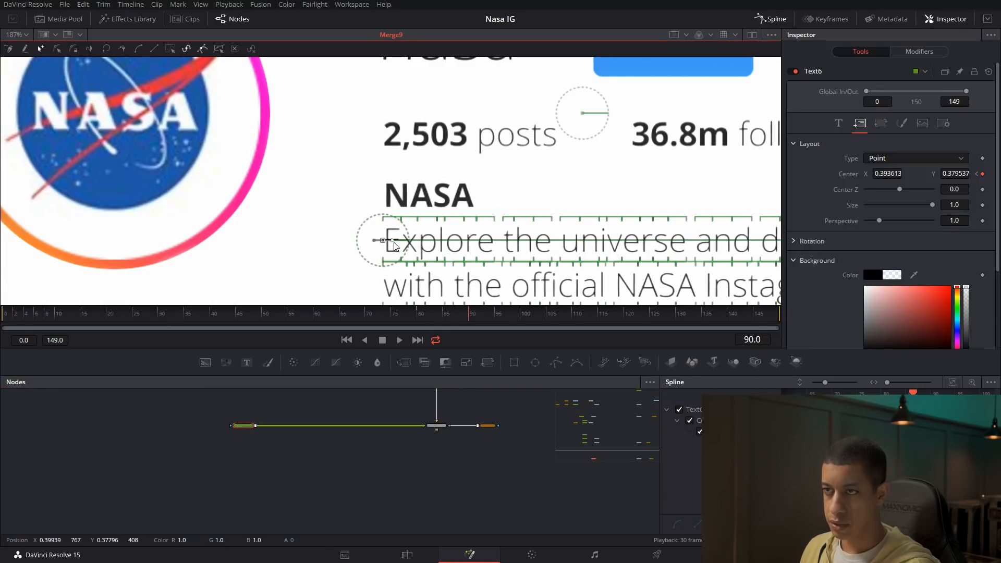
{"action": "scroll", "coordinate": [414, 167], "scroll_direction": "down", "scroll_amount": 2}
{"action": "scroll", "coordinate": [413, 168], "scroll_direction": "up", "scroll_amount": 1}
{"action": "scroll", "coordinate": [414, 168], "scroll_direction": "down", "scroll_amount": 2}
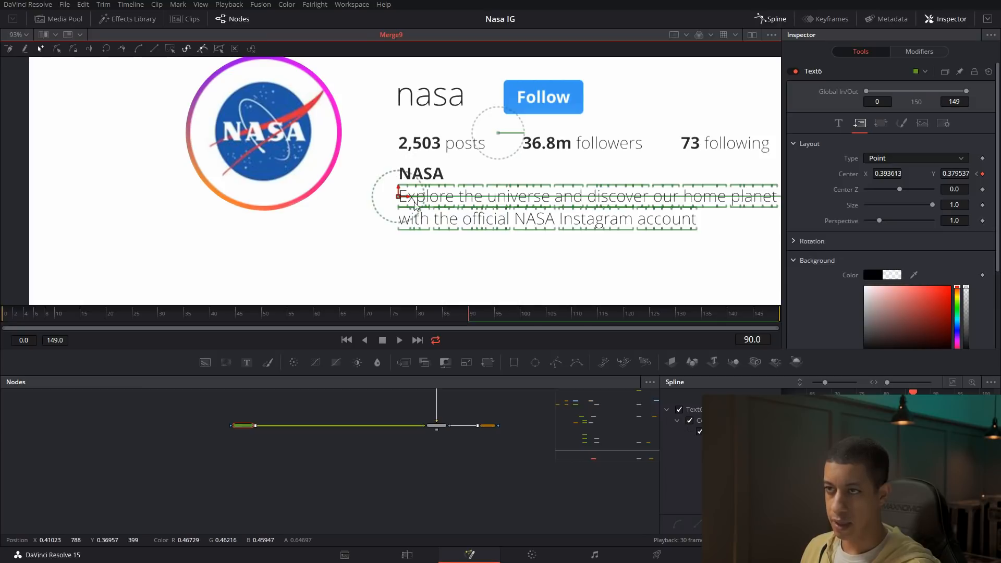
{"action": "left_click_drag", "start_coordinate": [407, 198], "coordinate": [409, 199]}
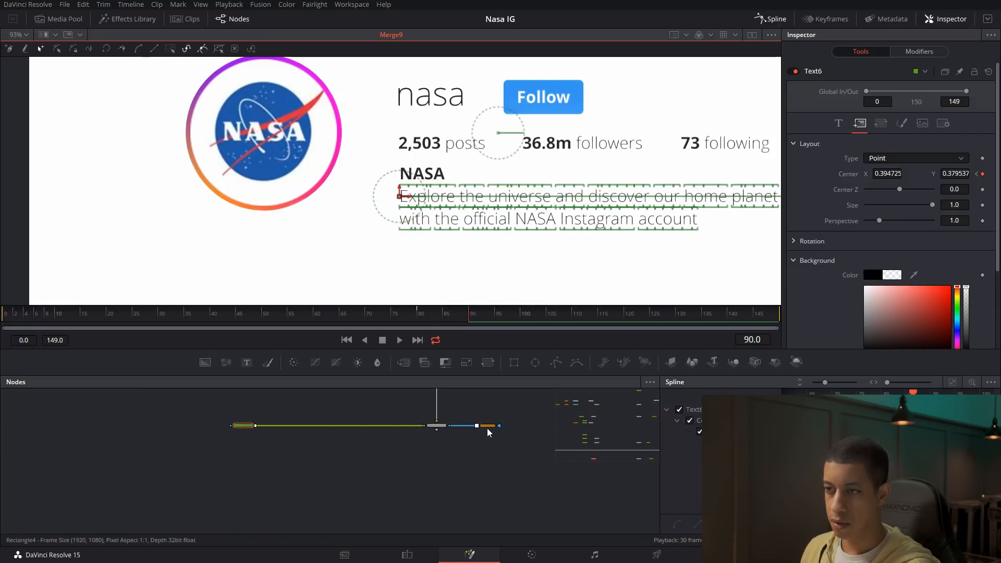
Add the media pool images beginning "[0202487", "[8898508" and "GSFC_201712" to an empty area of the node graph.
{"action": "scroll", "coordinate": [509, 414], "scroll_direction": "down", "scroll_amount": 2}
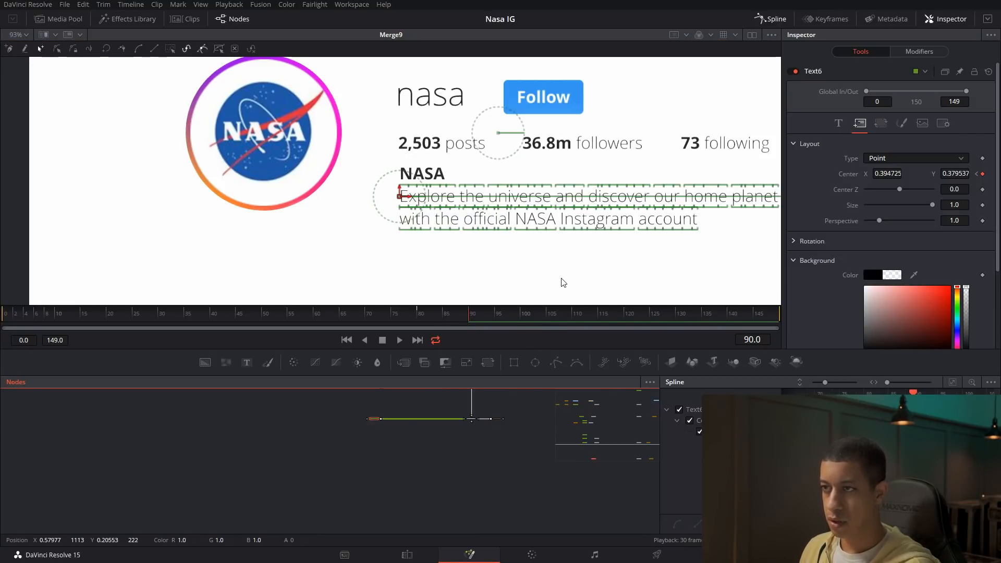
{"action": "scroll", "coordinate": [565, 285], "scroll_direction": "down", "scroll_amount": 3}
{"action": "left_click", "coordinate": [18, 34]}
{"action": "left_click", "coordinate": [23, 50]}
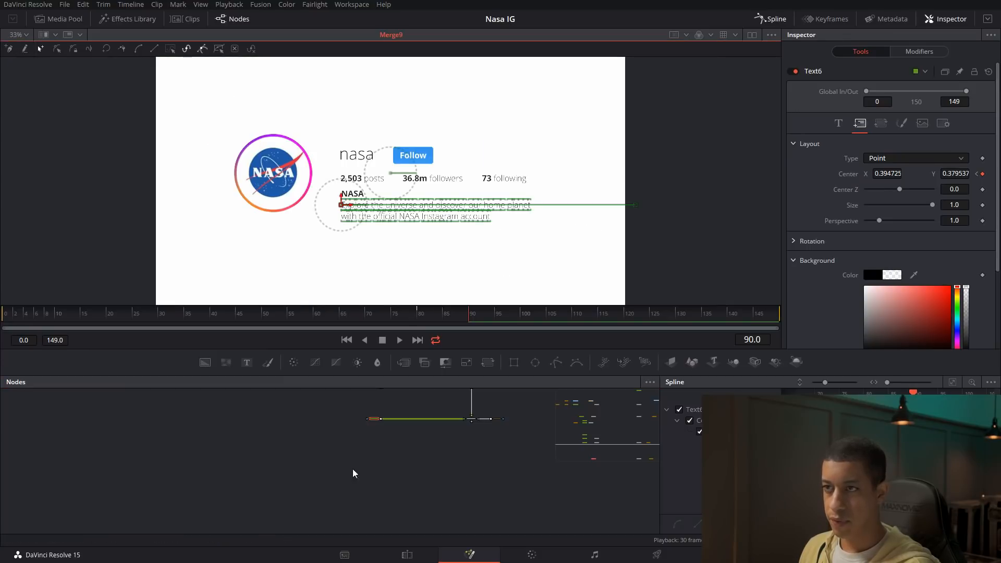
{"action": "left_click_drag", "start_coordinate": [484, 485], "coordinate": [459, 465]}
{"action": "left_click", "coordinate": [476, 468]}
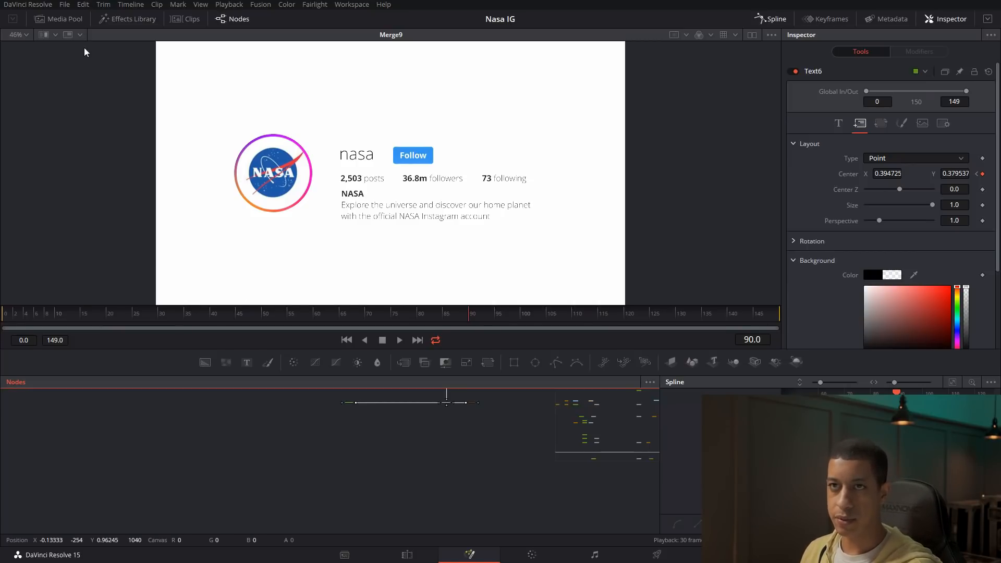
{"action": "left_click", "coordinate": [64, 19]}
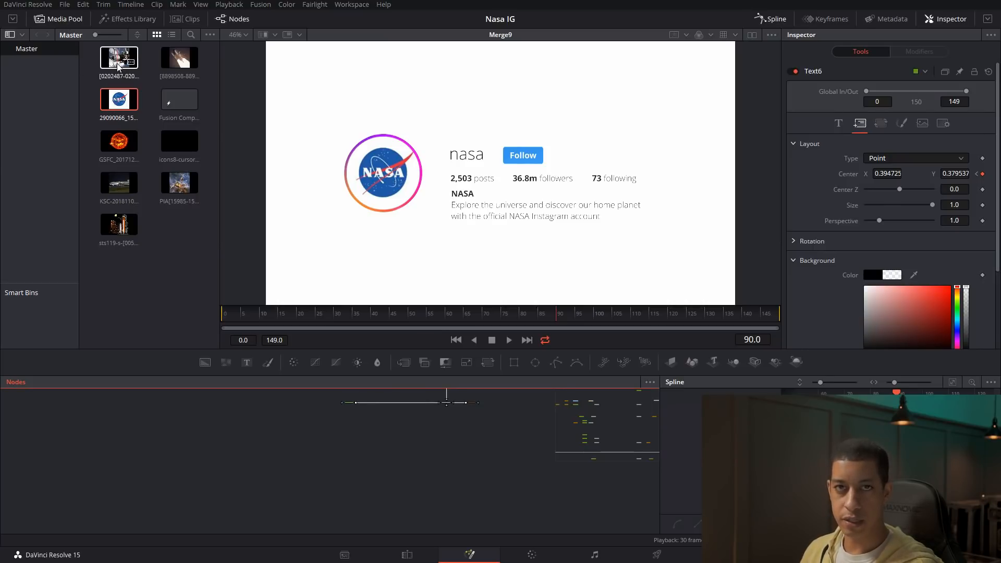
{"action": "left_click_drag", "start_coordinate": [115, 62], "coordinate": [362, 475]}
{"action": "left_click_drag", "start_coordinate": [180, 57], "coordinate": [364, 496]}
{"action": "left_click_drag", "start_coordinate": [119, 141], "coordinate": [368, 505]}
{"action": "scroll", "coordinate": [354, 492], "scroll_direction": "up", "scroll_amount": 5}
{"action": "left_click_drag", "start_coordinate": [449, 507], "coordinate": [438, 449]}
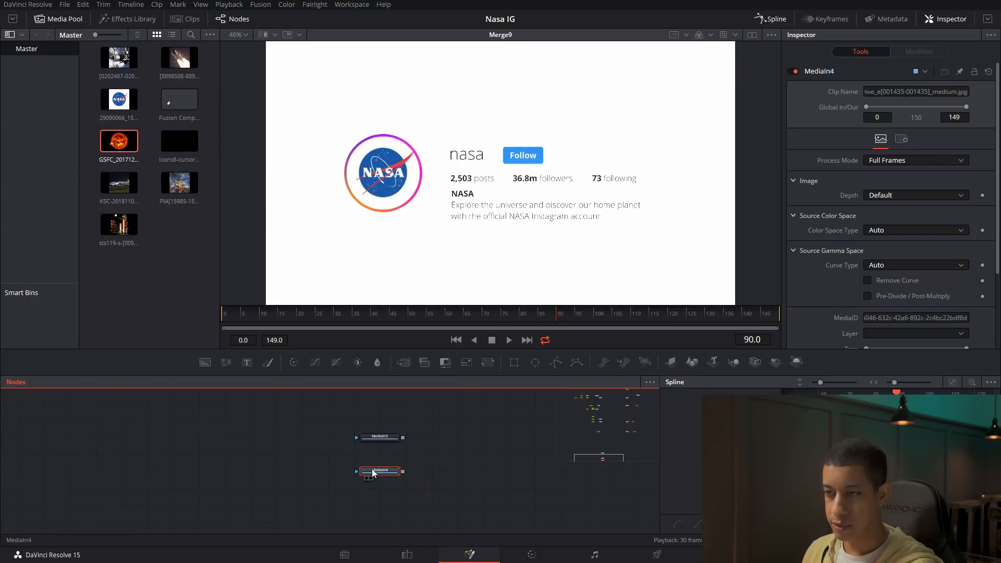
Preview each of the three imported images (space station, shuttle launch and sun) in the viewer.
{"action": "left_click_drag", "start_coordinate": [458, 411], "coordinate": [442, 466]}
{"action": "left_click_drag", "start_coordinate": [367, 440], "coordinate": [391, 433]}
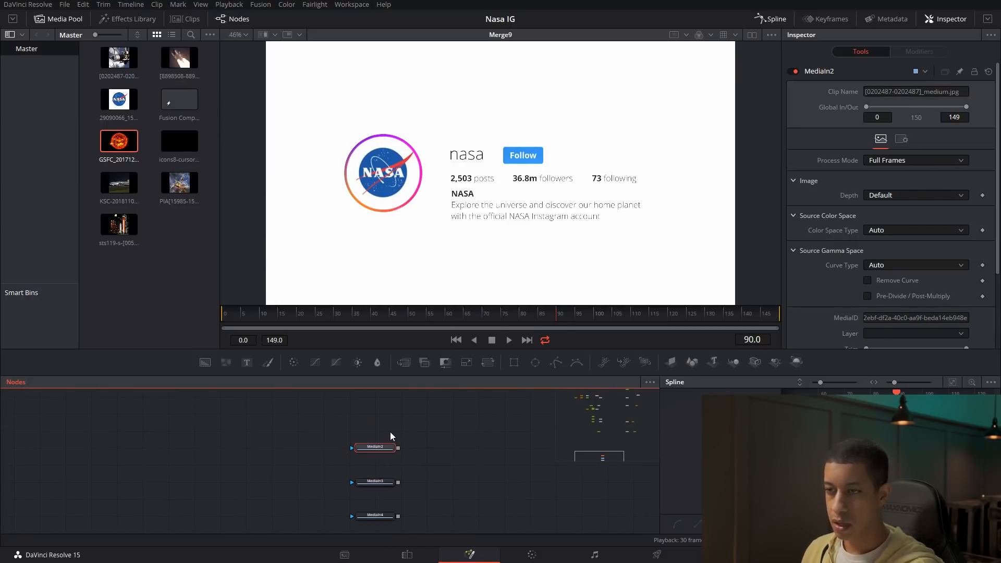
{"action": "key", "text": "1"}
{"action": "scroll", "coordinate": [547, 126], "scroll_direction": "down", "scroll_amount": 3}
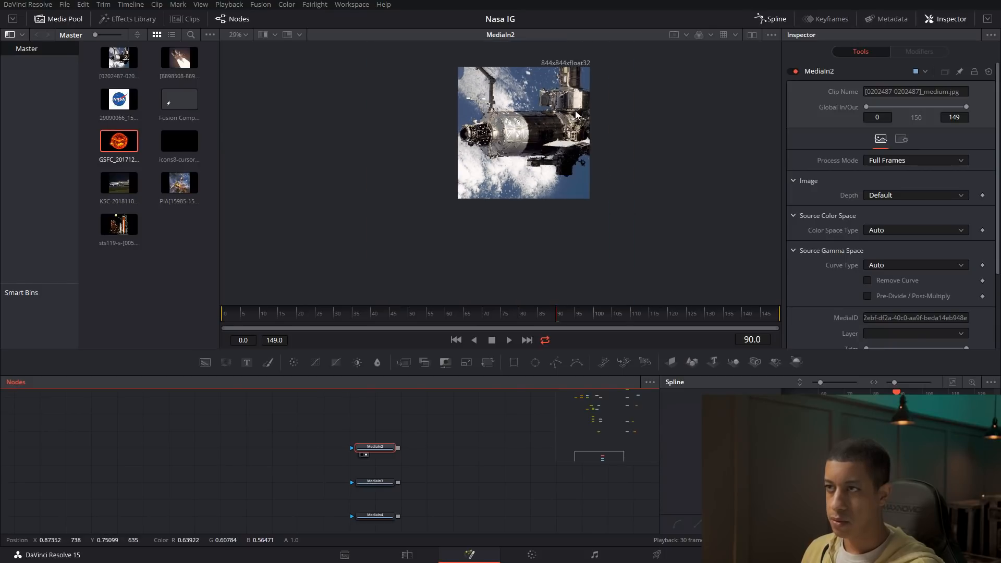
{"action": "left_click_drag", "start_coordinate": [378, 483], "coordinate": [474, 193]}
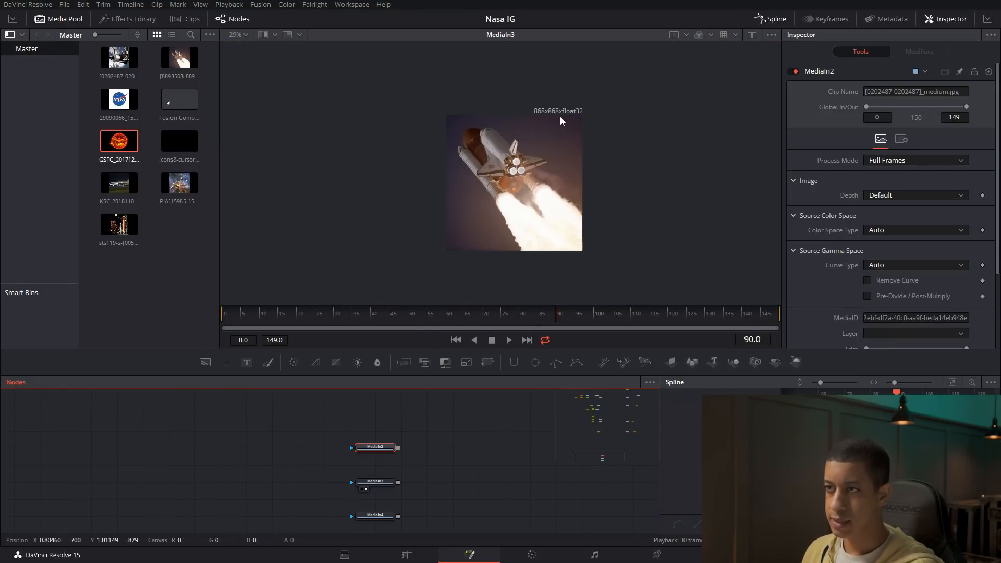
{"action": "key", "text": "1"}
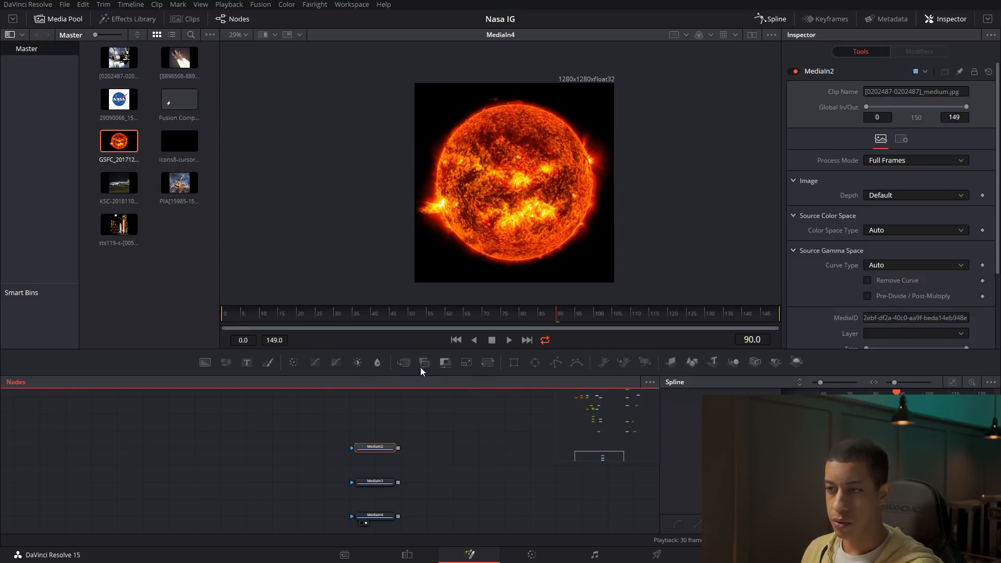
Connect a Resize node to the space station image, keeping the frame aspect, with width and height of 400.
{"action": "left_click_drag", "start_coordinate": [470, 438], "coordinate": [452, 446]}
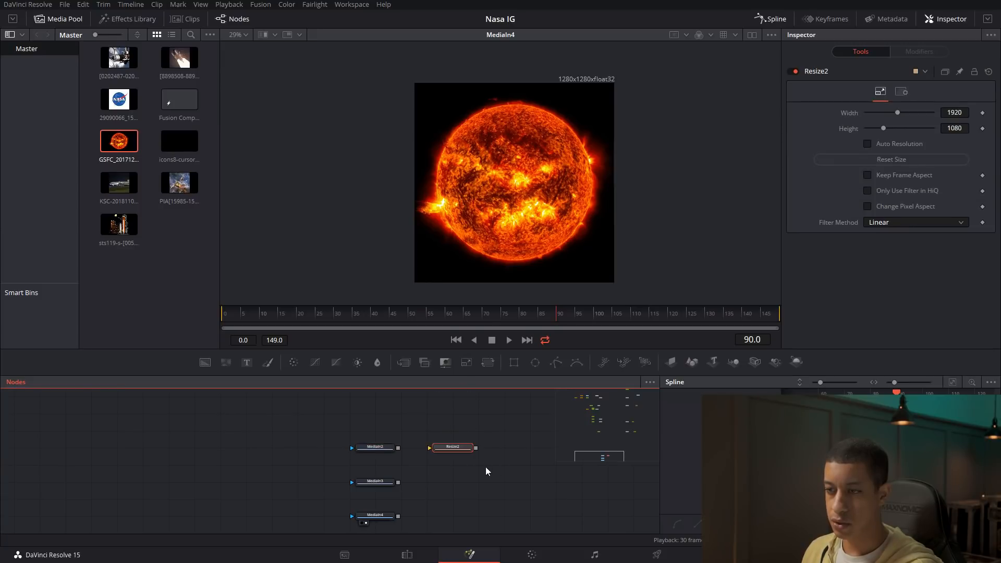
{"action": "scroll", "coordinate": [445, 456], "scroll_direction": "up", "scroll_amount": 3}
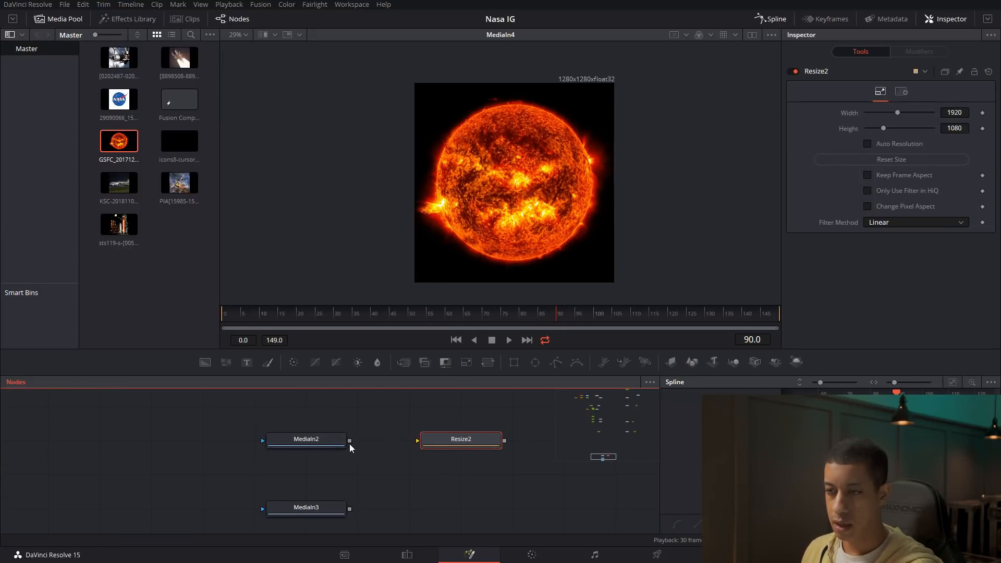
{"action": "left_click_drag", "start_coordinate": [350, 441], "coordinate": [434, 443]}
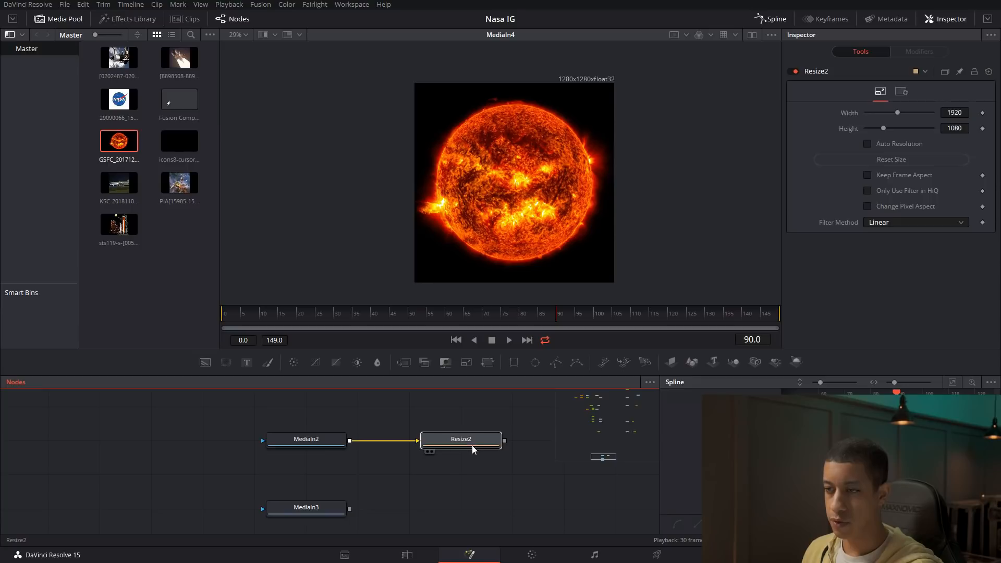
{"action": "left_click", "coordinate": [905, 177]}
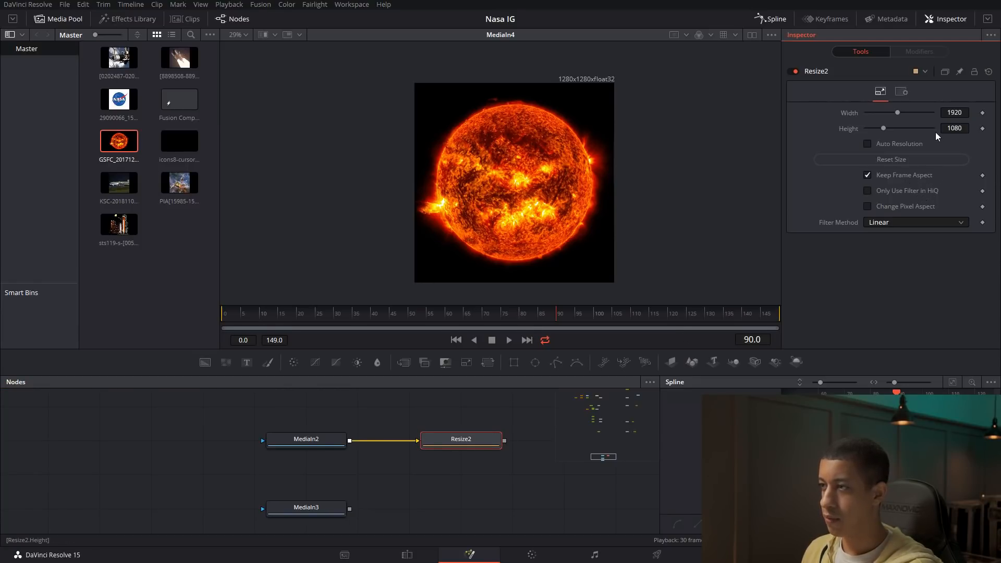
{"action": "left_click", "coordinate": [966, 112]}
{"action": "type", "text": "400"}
{"action": "key", "text": "Tab"}
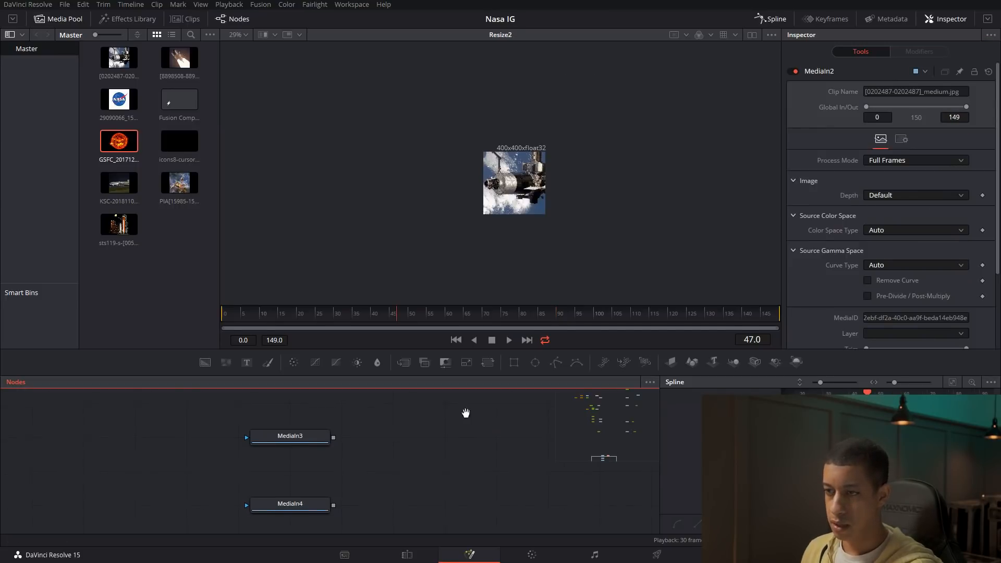
Paste copies of the Resize node for the shuttle and sun images, connect each one, and view the resized sun.
{"action": "left_click_drag", "start_coordinate": [464, 413], "coordinate": [464, 378]}
{"action": "left_click", "coordinate": [438, 401]}
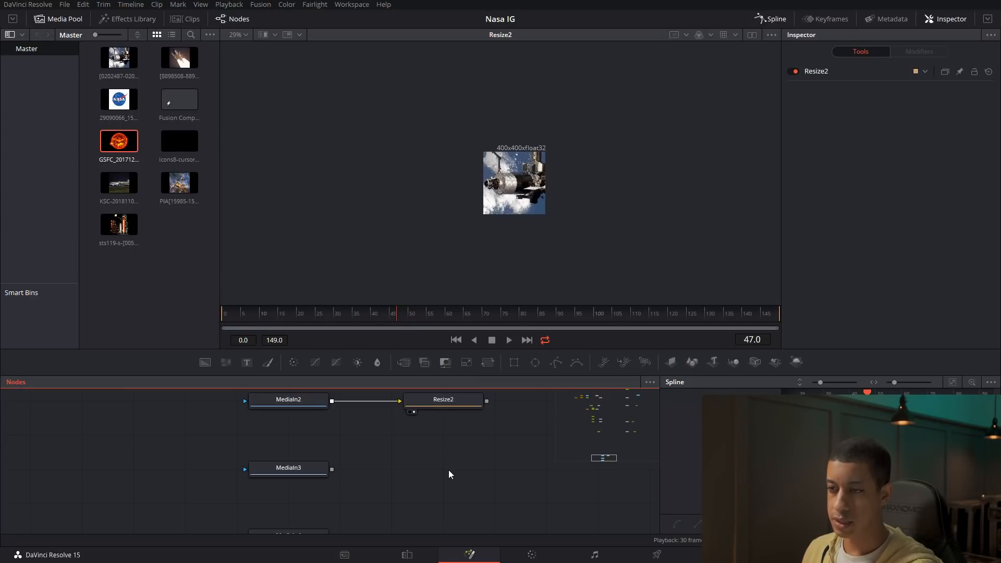
{"action": "key", "text": "ctrl+v"}
{"action": "left_click_drag", "start_coordinate": [332, 470], "coordinate": [437, 470]}
{"action": "scroll", "coordinate": [458, 442], "scroll_direction": "down", "scroll_amount": 2}
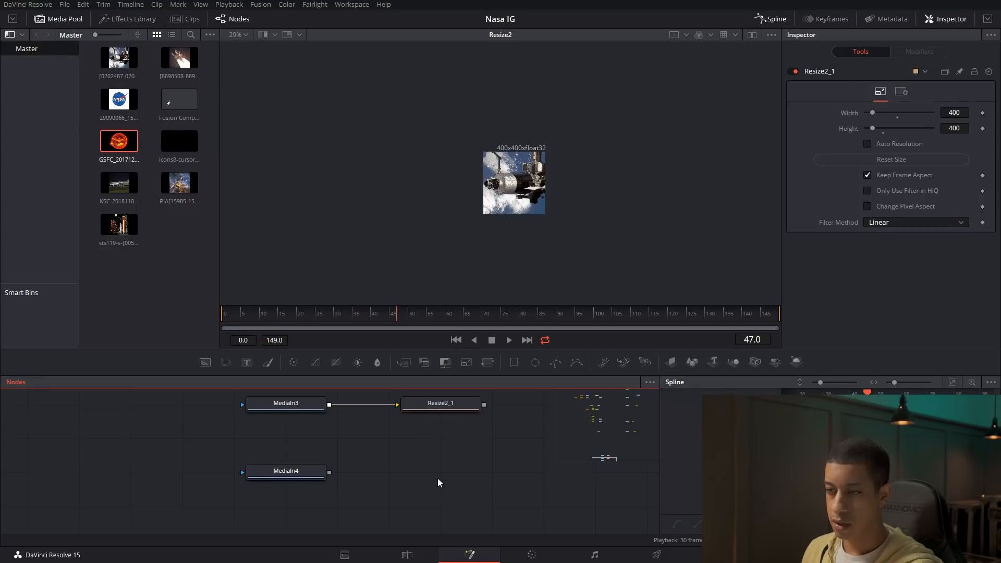
{"action": "key", "text": "ctrl+v"}
{"action": "left_click_drag", "start_coordinate": [329, 472], "coordinate": [412, 473]}
{"action": "scroll", "coordinate": [431, 455], "scroll_direction": "right", "scroll_amount": 2}
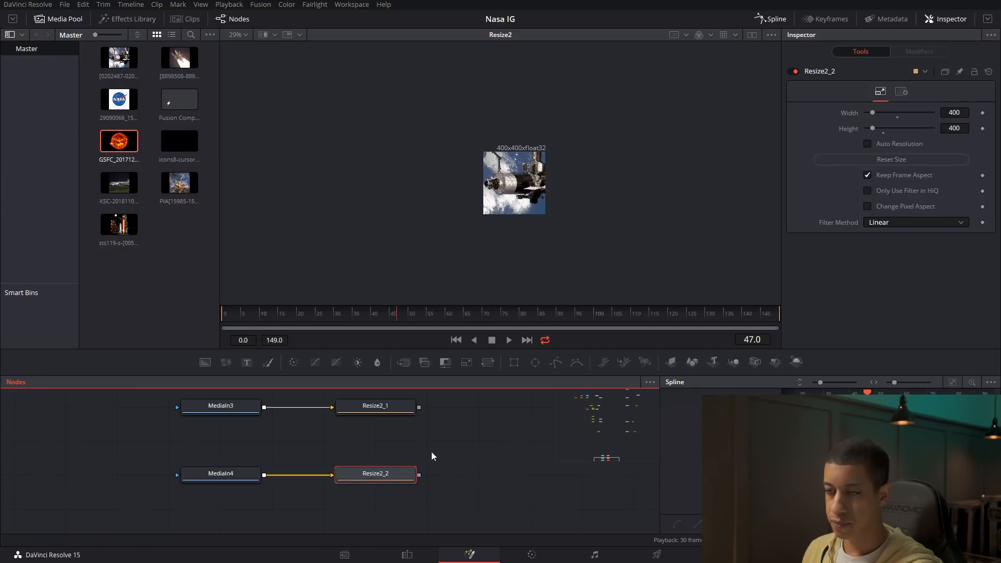
{"action": "scroll", "coordinate": [431, 454], "scroll_direction": "down", "scroll_amount": 2}
{"action": "key", "text": "1"}
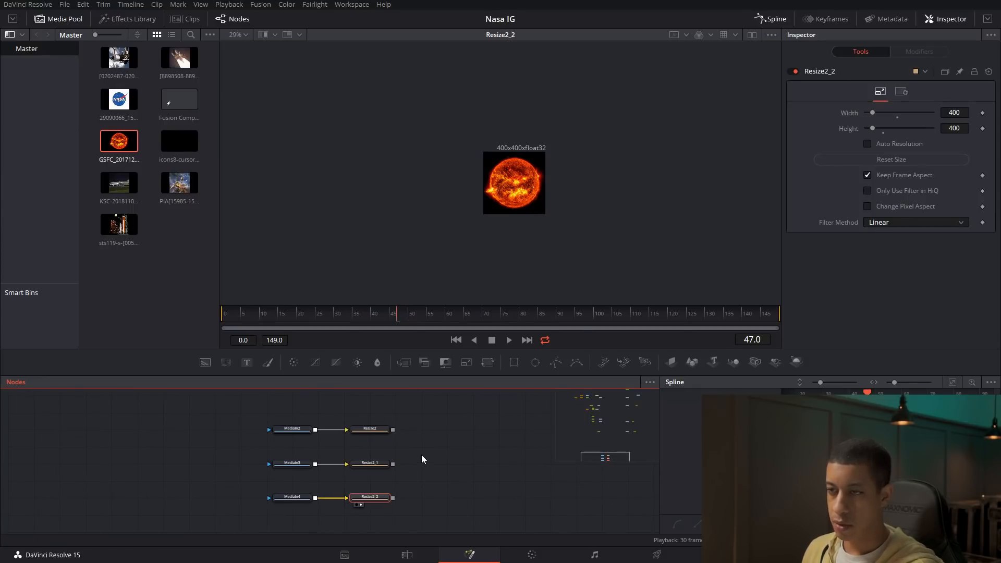
Add a Background node above the resized images, make it fully transparent with alpha 0, and view it.
{"action": "left_click_drag", "start_coordinate": [225, 362], "coordinate": [426, 403]}
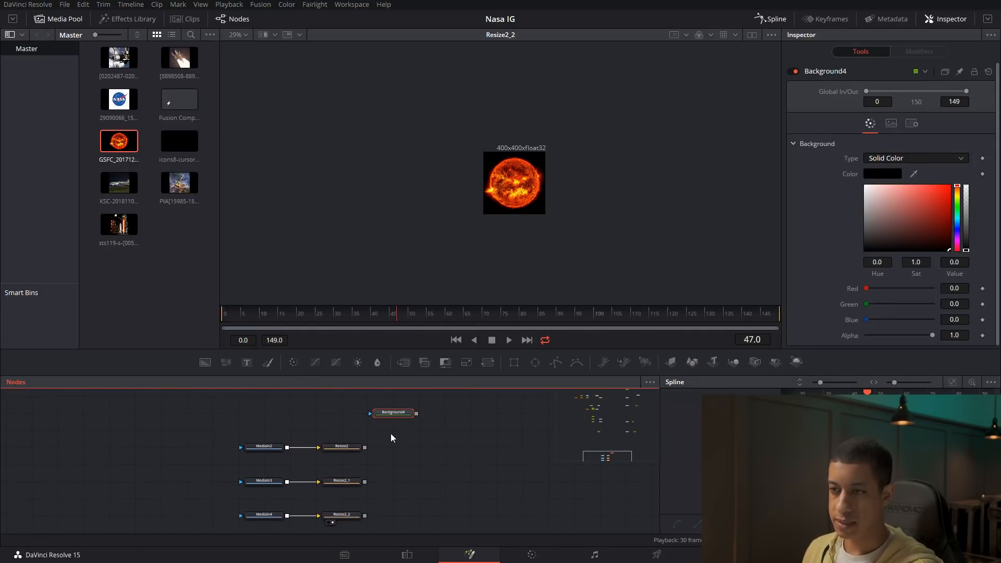
{"action": "left_click_drag", "start_coordinate": [364, 448], "coordinate": [379, 471]}
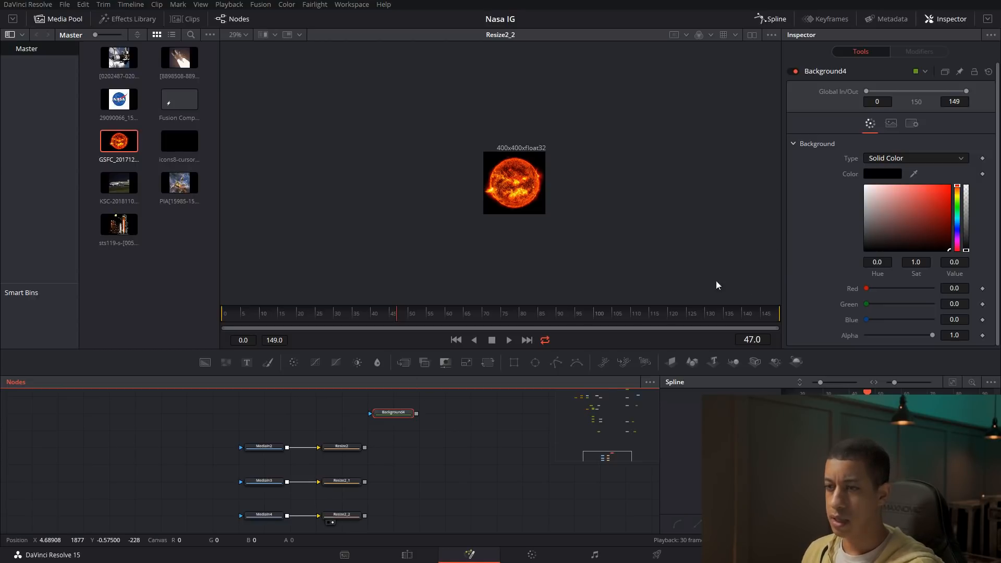
{"action": "left_click", "coordinate": [891, 123]}
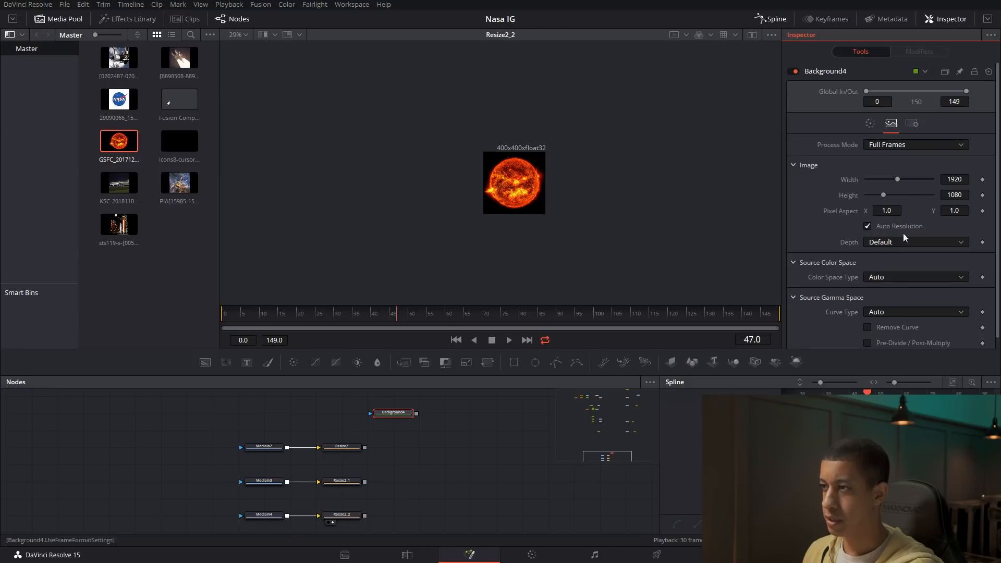
{"action": "left_click", "coordinate": [871, 123]}
{"action": "left_click_drag", "start_coordinate": [932, 335], "coordinate": [840, 342]}
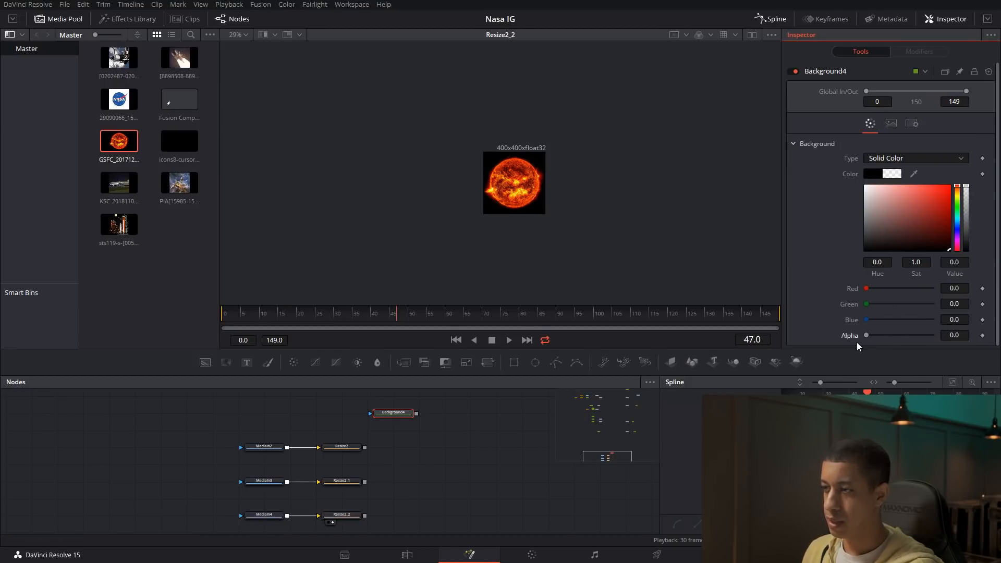
{"action": "left_click", "coordinate": [385, 420]}
Merge the three resized images one after another over the transparent background and view the final merge.
{"action": "left_click_drag", "start_coordinate": [473, 393], "coordinate": [466, 384]}
{"action": "left_click_drag", "start_coordinate": [410, 406], "coordinate": [405, 416]}
{"action": "left_click_drag", "start_coordinate": [356, 438], "coordinate": [409, 405]}
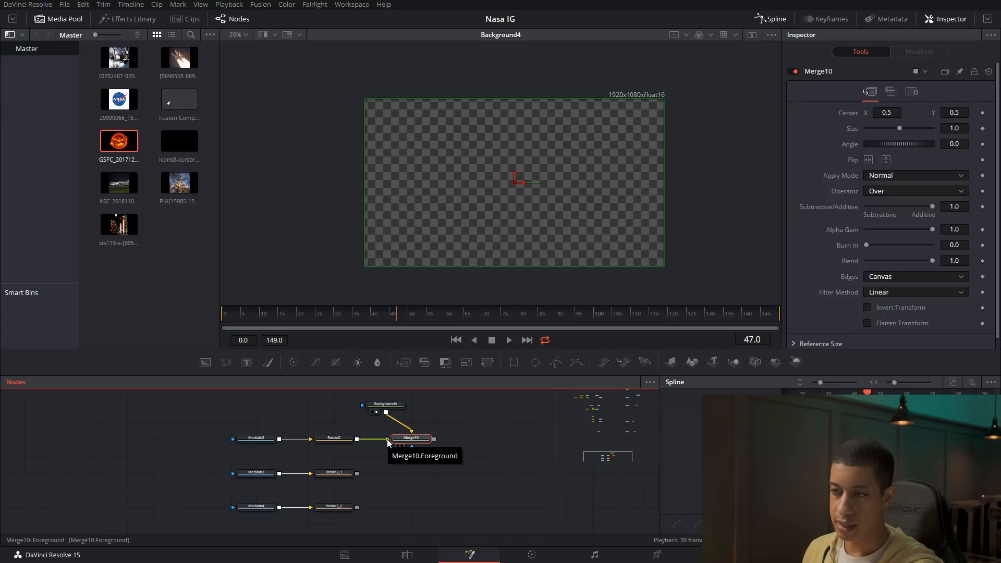
{"action": "left_click_drag", "start_coordinate": [412, 439], "coordinate": [387, 440]}
{"action": "left_click_drag", "start_coordinate": [359, 473], "coordinate": [409, 439]}
{"action": "left_click_drag", "start_coordinate": [357, 507], "coordinate": [532, 194]}
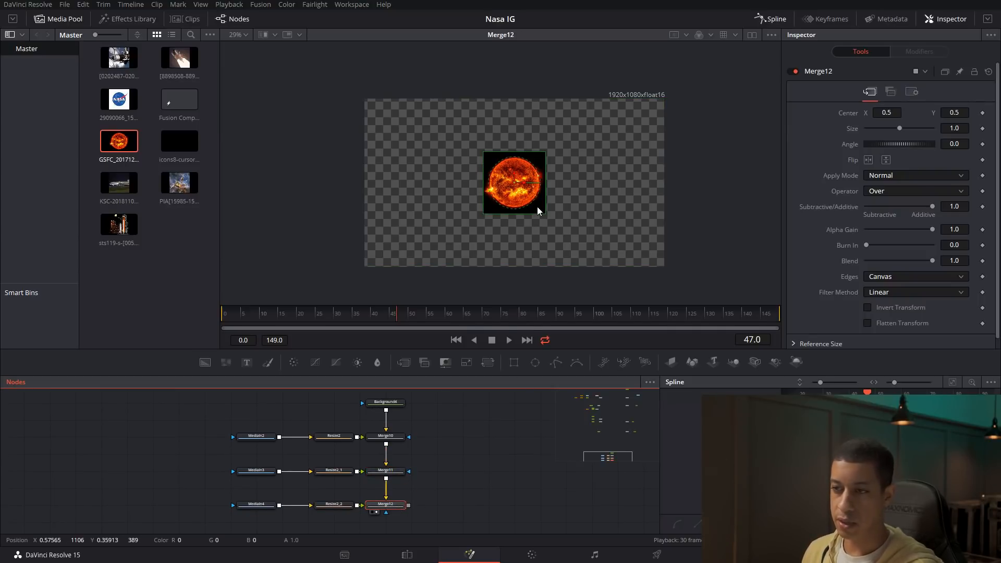
Spread the node group out by moving the background and merges away from the Resize nodes on one side and the images on the other.
{"action": "left_click_drag", "start_coordinate": [416, 406], "coordinate": [365, 522]}
{"action": "left_click_drag", "start_coordinate": [395, 473], "coordinate": [499, 474]}
{"action": "left_click", "coordinate": [513, 473]}
{"action": "left_click_drag", "start_coordinate": [249, 418], "coordinate": [202, 505]}
{"action": "left_click", "coordinate": [523, 472]}
Position the space station image in its merge at center X 0.25, Y 0.25.
{"action": "left_click", "coordinate": [499, 438]}
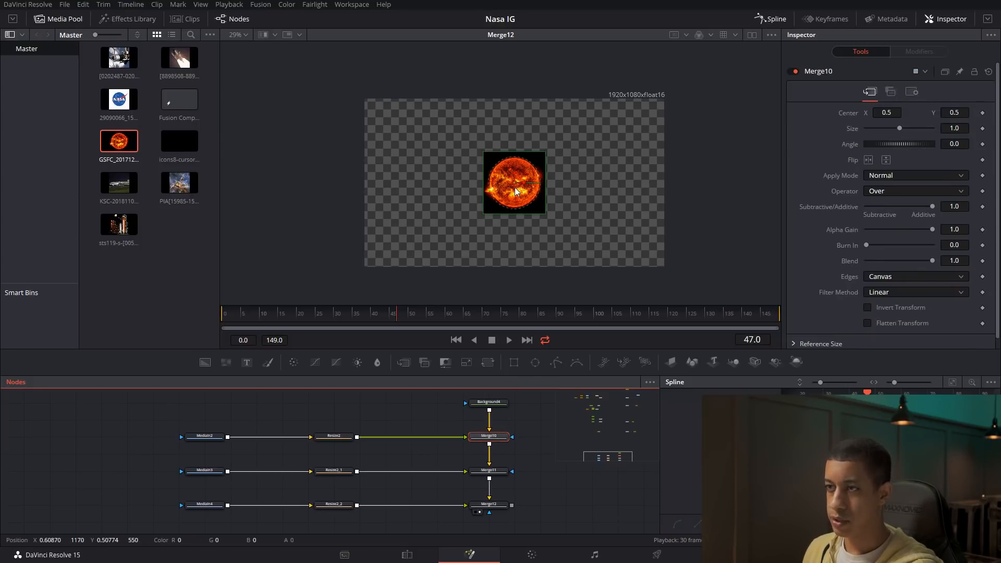
{"action": "left_click_drag", "start_coordinate": [516, 183], "coordinate": [432, 226]}
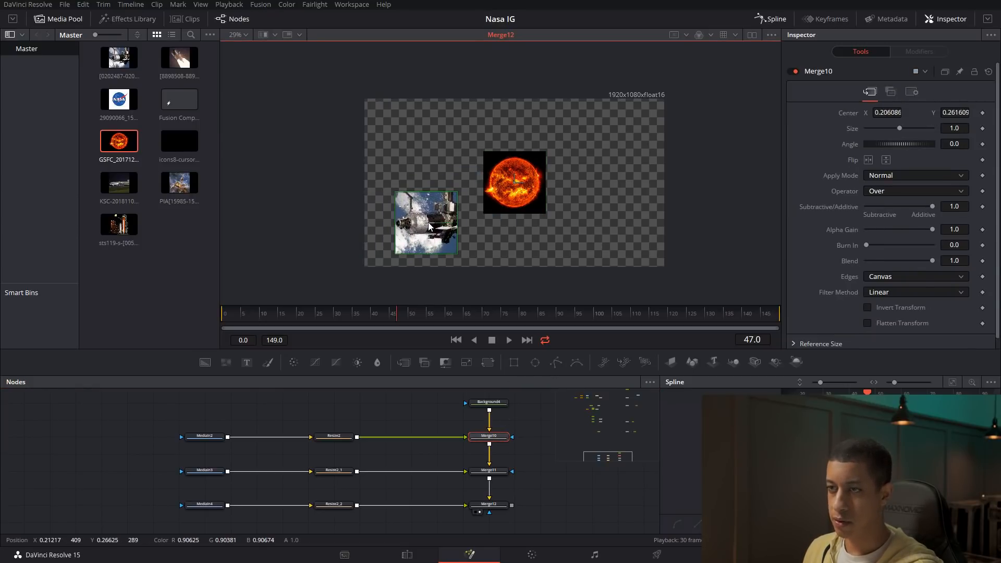
{"action": "double_click", "coordinate": [895, 110]}
{"action": "key", "text": "BackSpace"}
{"action": "type", "text": ".25"}
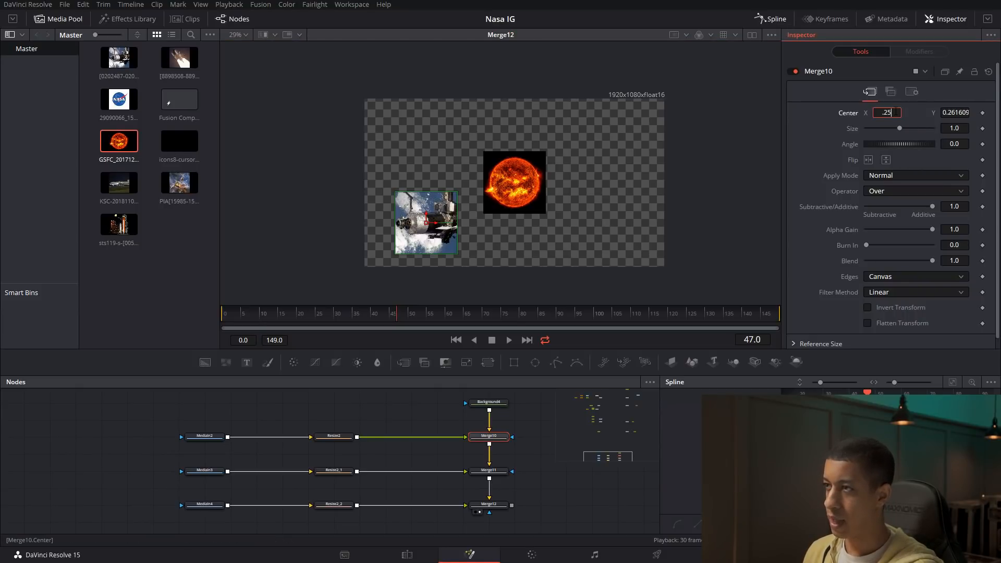
{"action": "key", "text": "Tab"}
{"action": "type", "text": ".25"}
{"action": "key", "text": "Tab"}
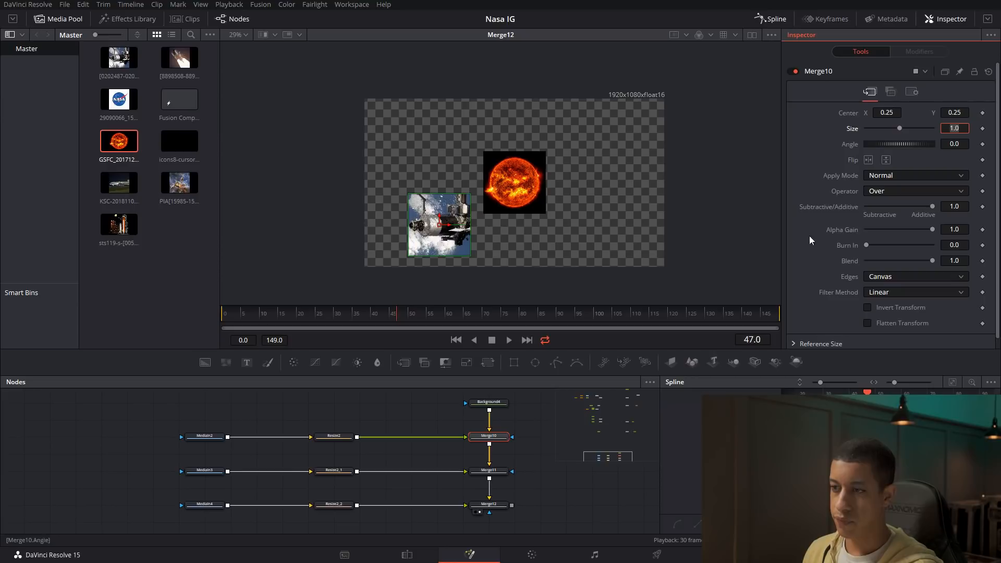
Position the shuttle launch image in its merge at center X 0.5, Y 0.25.
{"action": "left_click", "coordinate": [489, 471]}
{"action": "left_click", "coordinate": [893, 113]}
{"action": "type", "text": ".25"}
{"action": "key", "text": "Tab"}
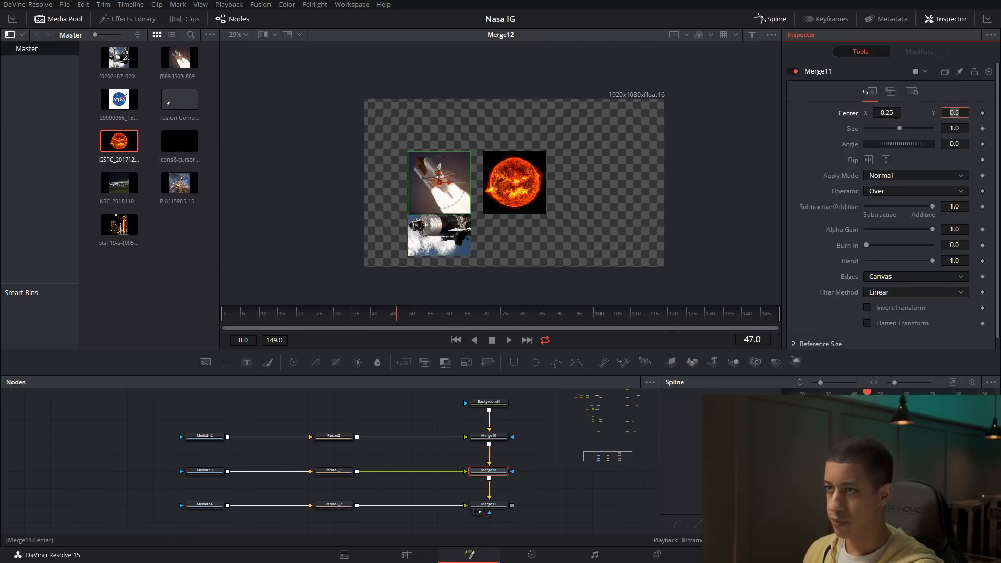
{"action": "left_click", "coordinate": [893, 111]}
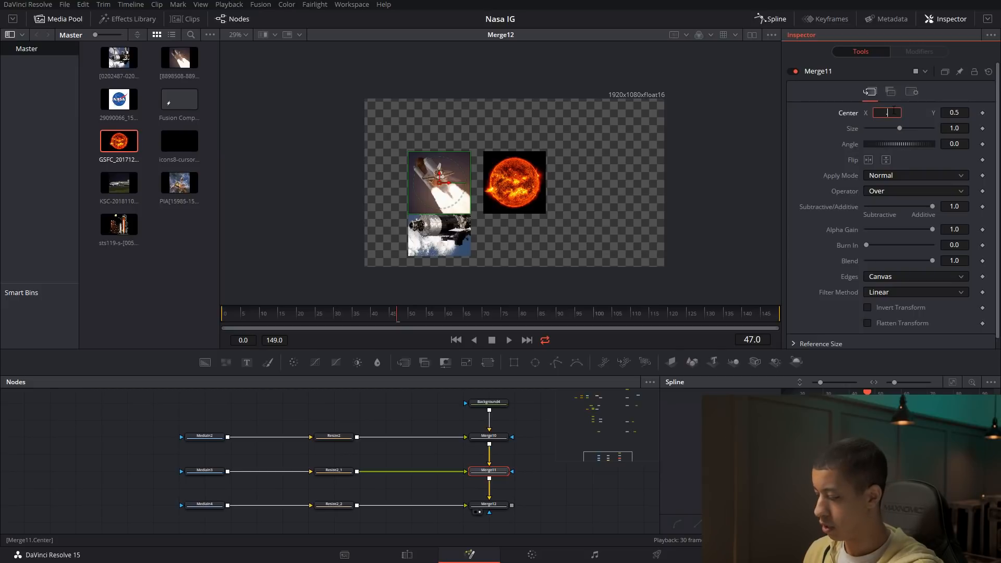
{"action": "type", "text": ".5"}
{"action": "key", "text": "Tab"}
{"action": "type", "text": ".25"}
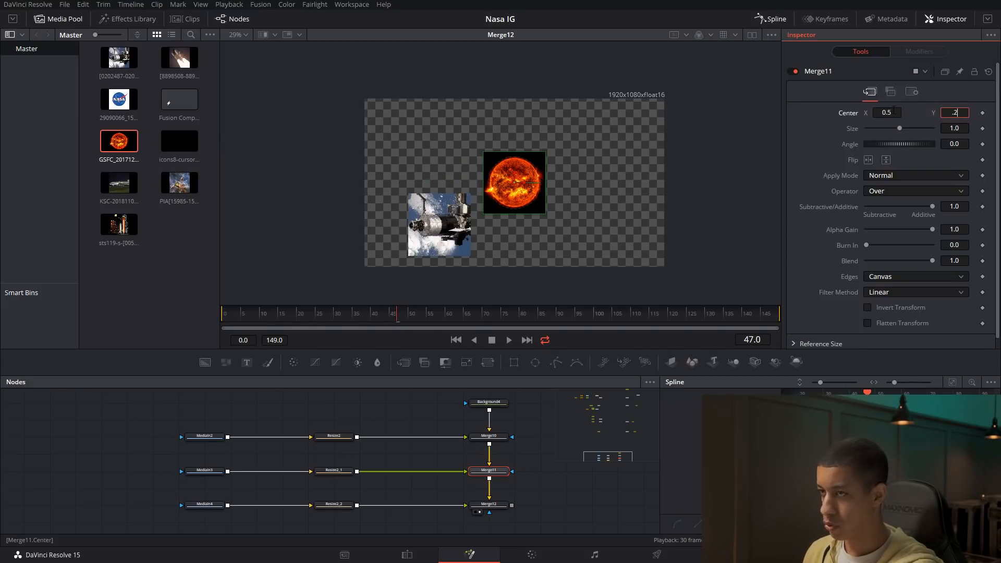
{"action": "key", "text": "Tab"}
Position the sun image in its merge at center X 0.75, Y 0.25.
{"action": "left_click", "coordinate": [489, 505]}
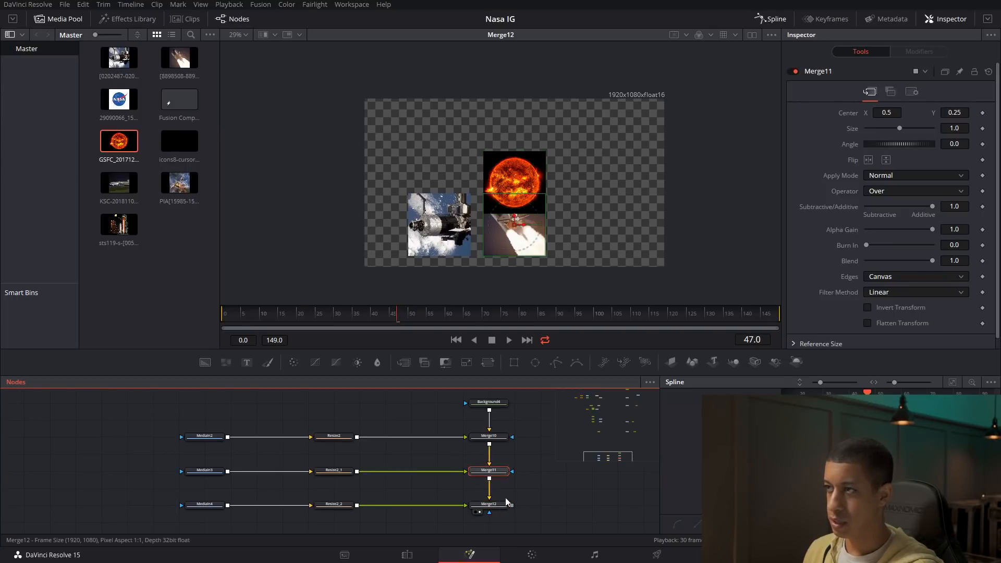
{"action": "left_click", "coordinate": [895, 113]}
{"action": "key", "text": "BackSpace"}
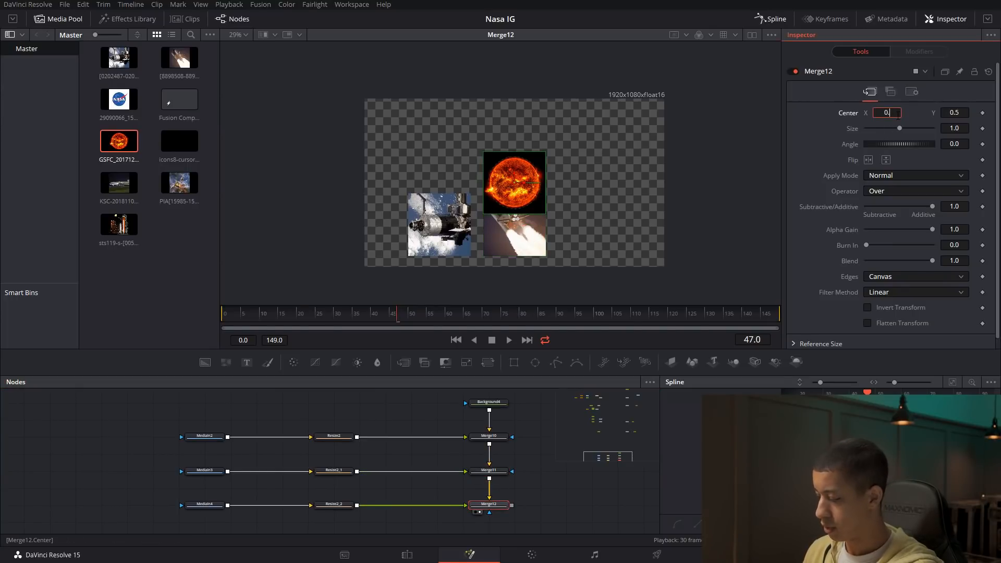
{"action": "type", "text": "75"}
{"action": "key", "text": "Tab"}
{"action": "type", "text": "."}
{"action": "key", "text": "Tab"}
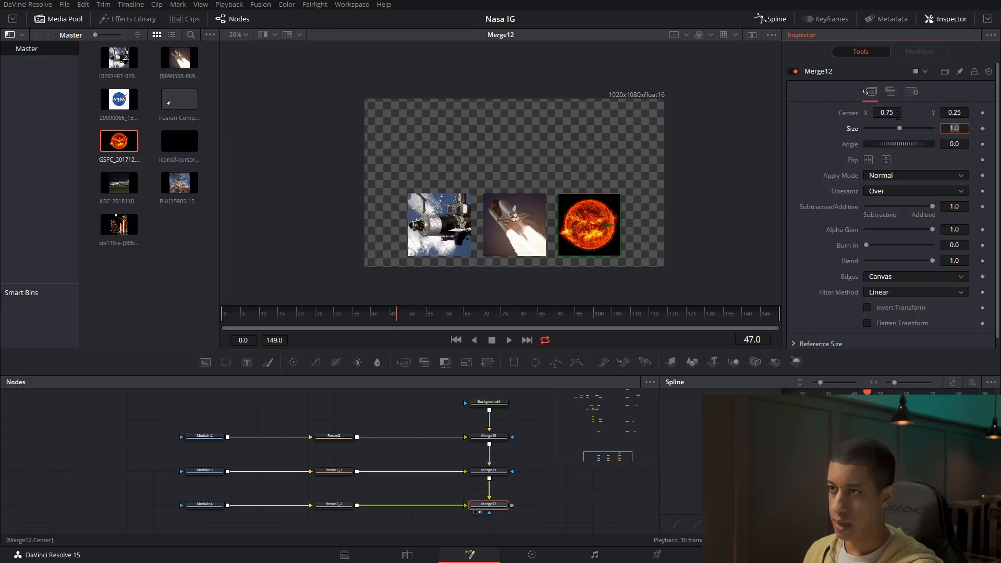
{"action": "left_click", "coordinate": [547, 515]}
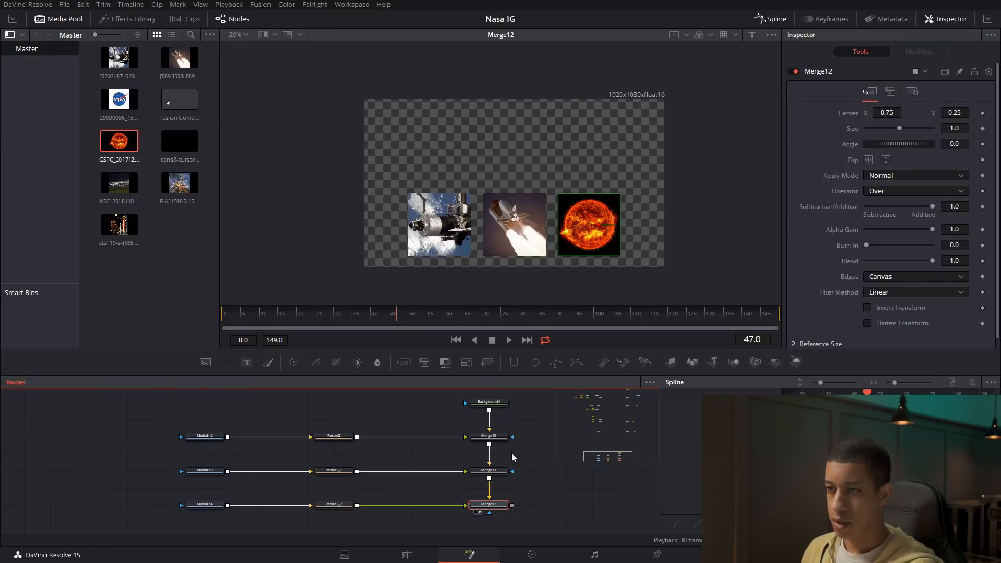
View the main profile composite (Merge9) and move through its animation to frame 105.
{"action": "left_click_drag", "start_coordinate": [624, 445], "coordinate": [623, 439]}
{"action": "left_click", "coordinate": [262, 422]}
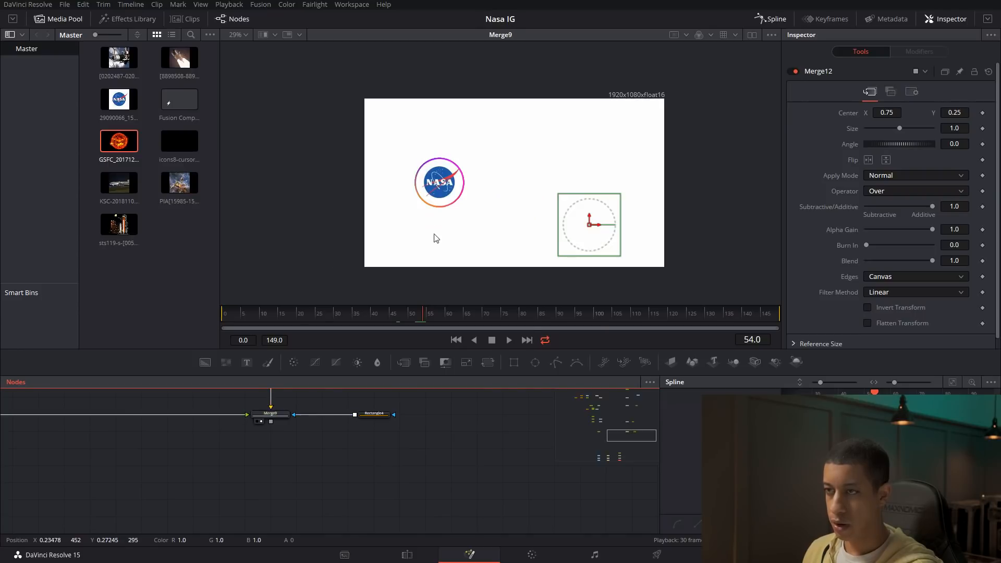
{"action": "left_click", "coordinate": [456, 317]}
{"action": "left_click_drag", "start_coordinate": [456, 317], "coordinate": [578, 320]}
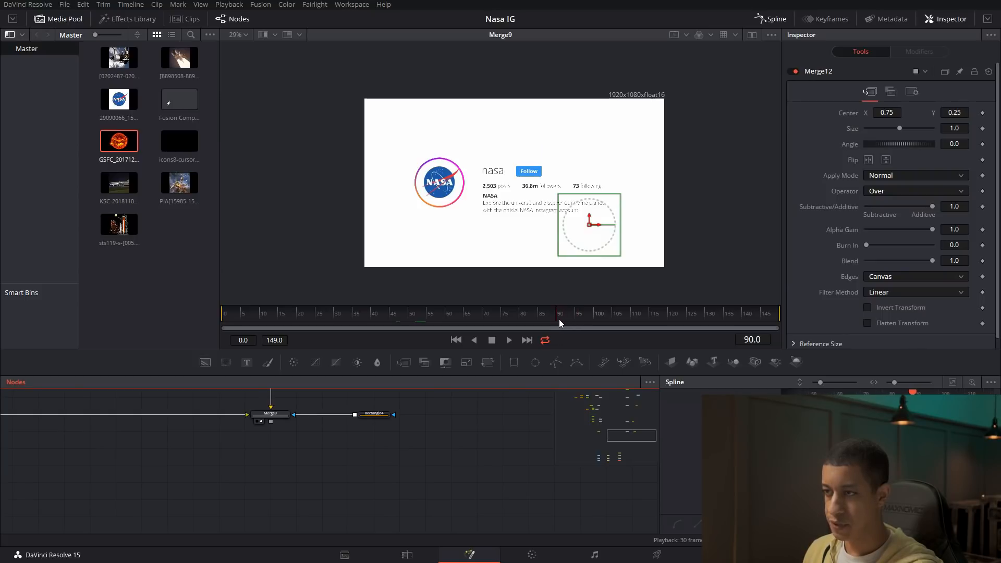
{"action": "left_click_drag", "start_coordinate": [574, 320], "coordinate": [614, 319]}
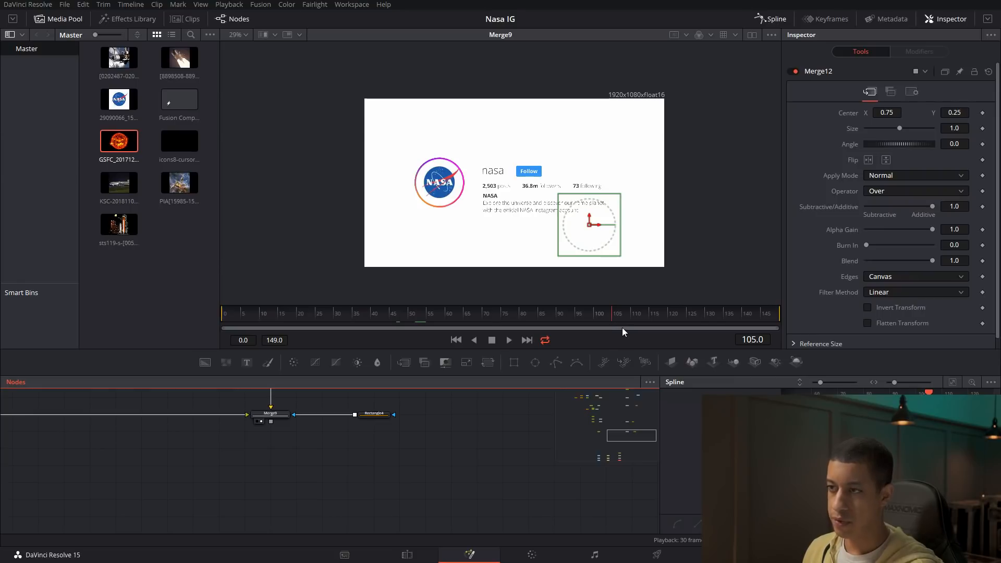
Save the project and view the output of the last post-image merge, Merge12.
{"action": "left_click_drag", "start_coordinate": [468, 429], "coordinate": [495, 386]}
{"action": "key", "text": "ctrl+s"}
{"action": "scroll", "coordinate": [430, 465], "scroll_direction": "down", "scroll_amount": 3}
{"action": "scroll", "coordinate": [424, 471], "scroll_direction": "up", "scroll_amount": 5}
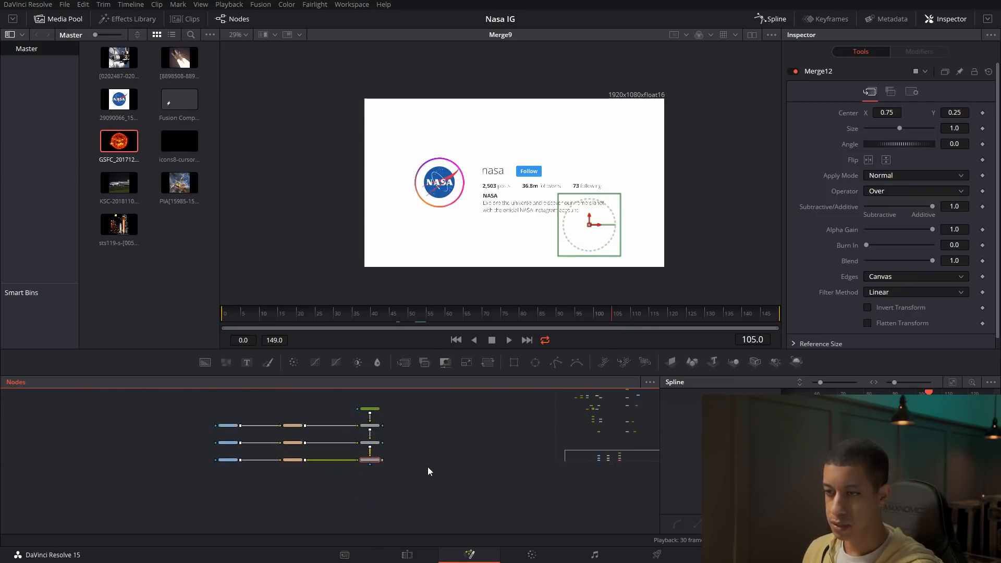
{"action": "left_click_drag", "start_coordinate": [395, 504], "coordinate": [522, 209]}
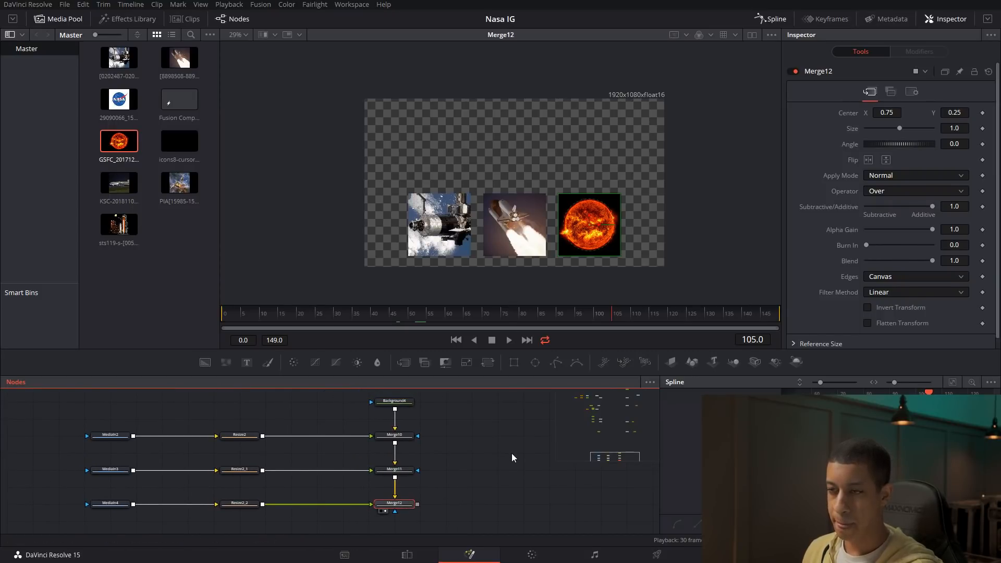
Keyframe Merge10's center at frame 105, and set its center Y to 0.75 at frame 115.
{"action": "left_click_drag", "start_coordinate": [511, 458], "coordinate": [548, 468]}
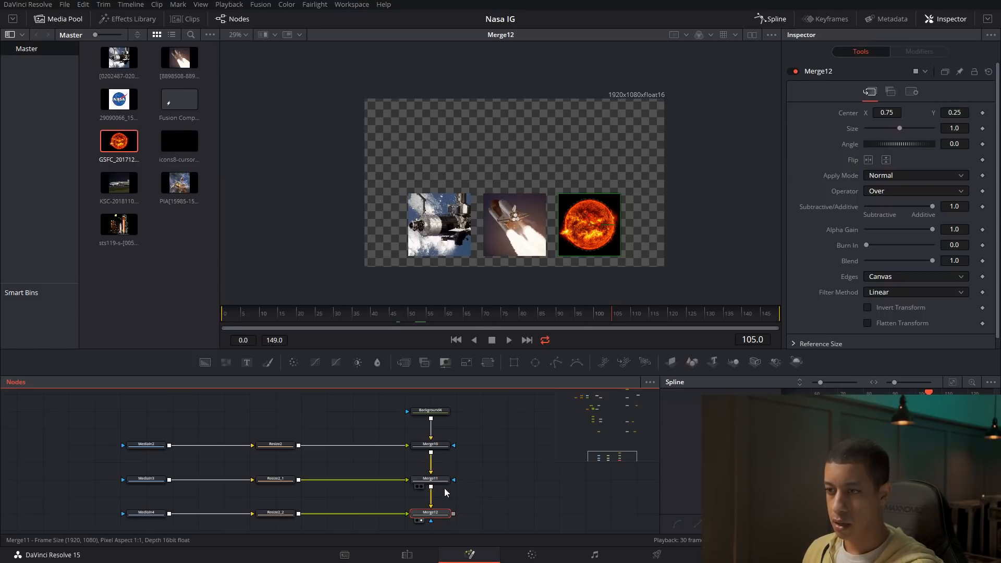
{"action": "left_click", "coordinate": [437, 446]}
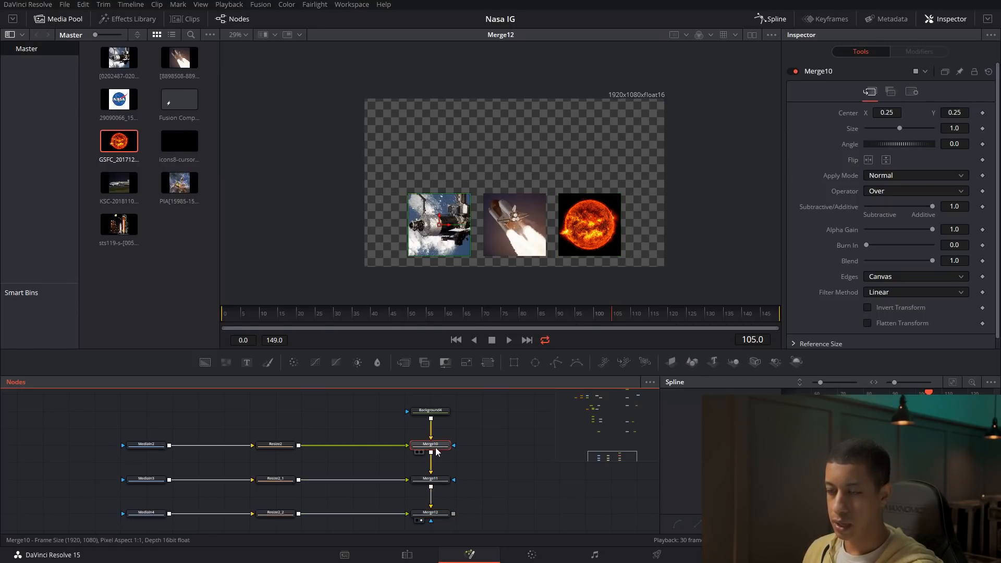
{"action": "left_click", "coordinate": [983, 113]}
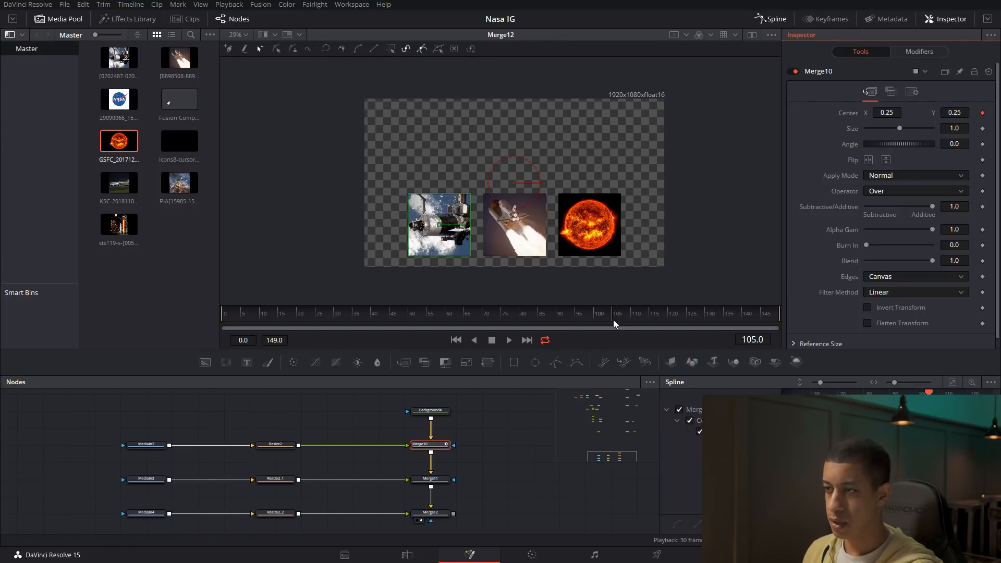
{"action": "left_click_drag", "start_coordinate": [614, 319], "coordinate": [640, 321]}
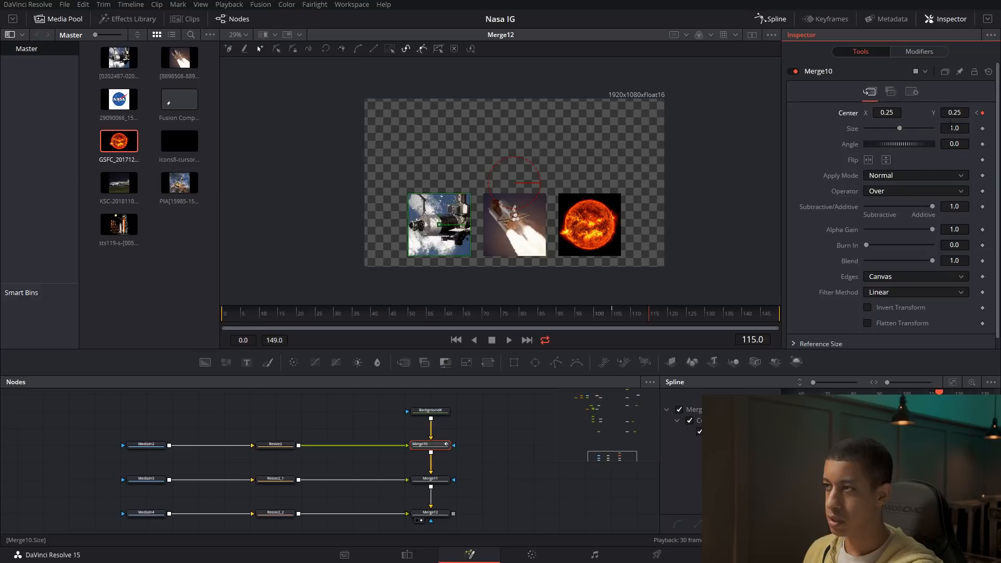
{"action": "left_click", "coordinate": [965, 111]}
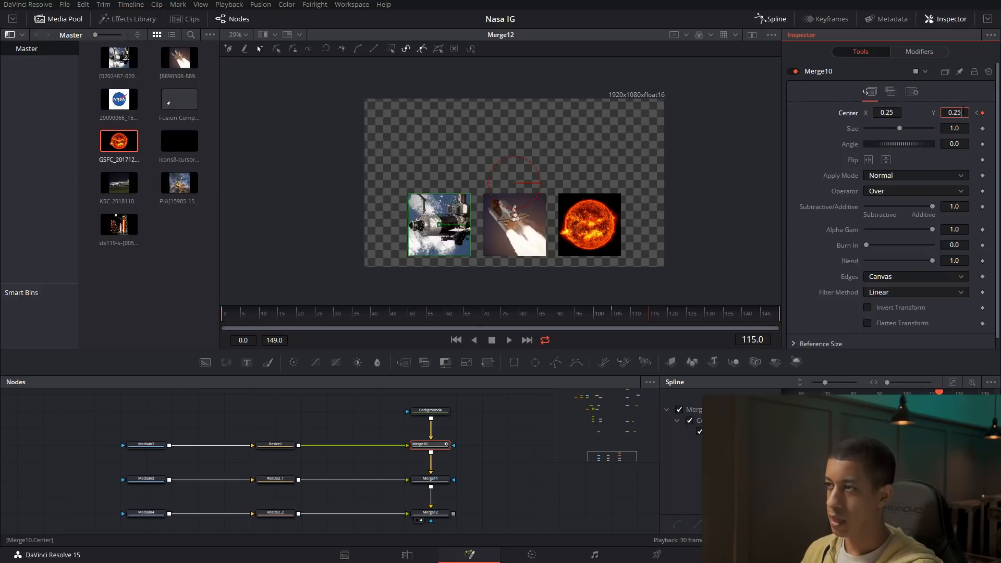
{"action": "type", "text": "75"}
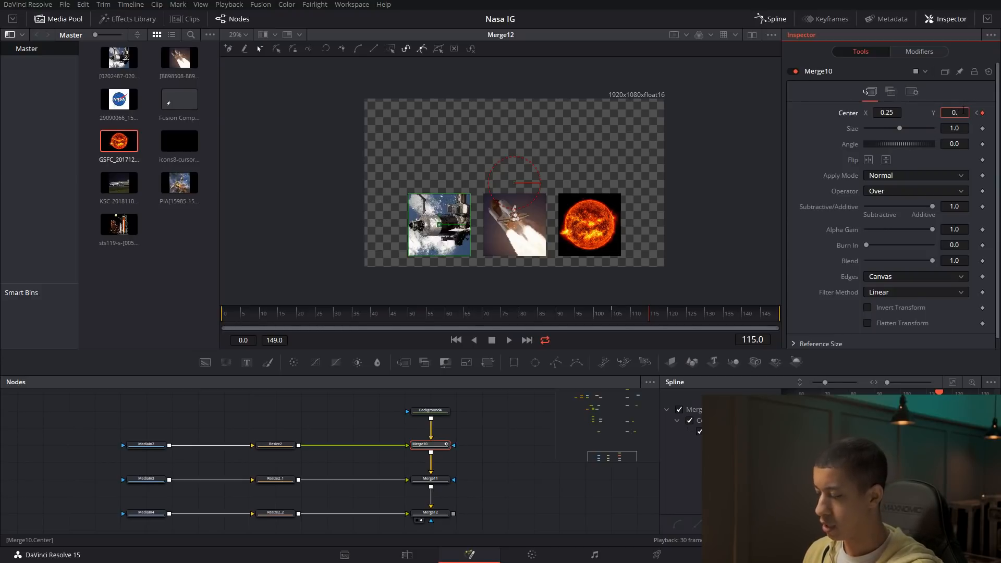
{"action": "key", "text": "Tab"}
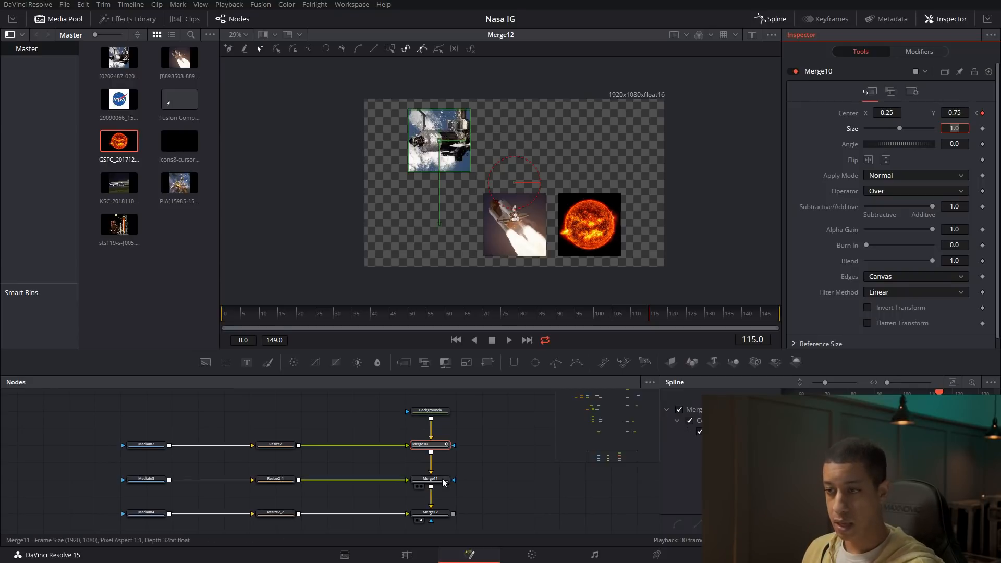
Keyframe Merge11's center at frame 107, and set its center Y to 0.75 at frame 117.
{"action": "left_click_drag", "start_coordinate": [617, 315], "coordinate": [622, 315]}
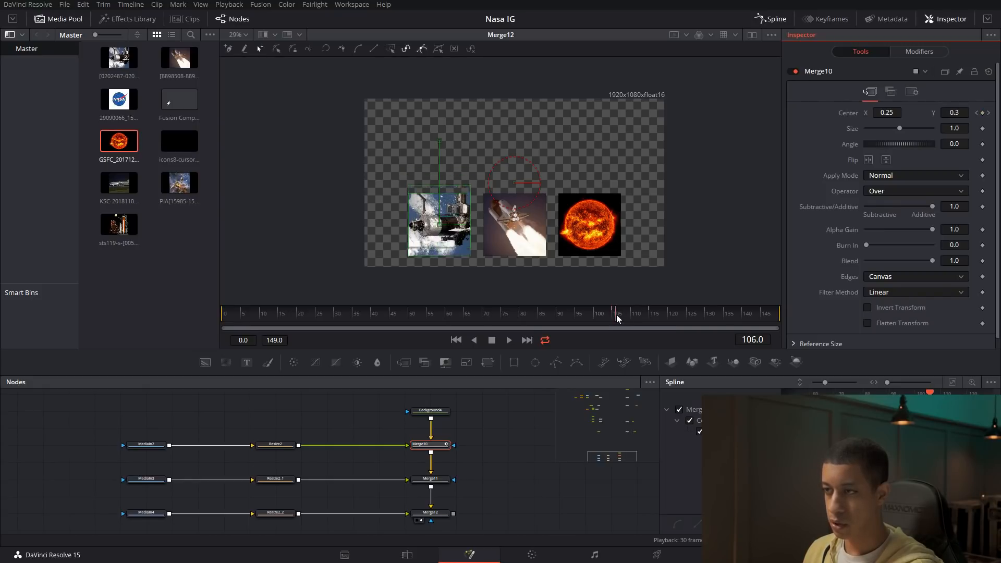
{"action": "left_click", "coordinate": [430, 478]}
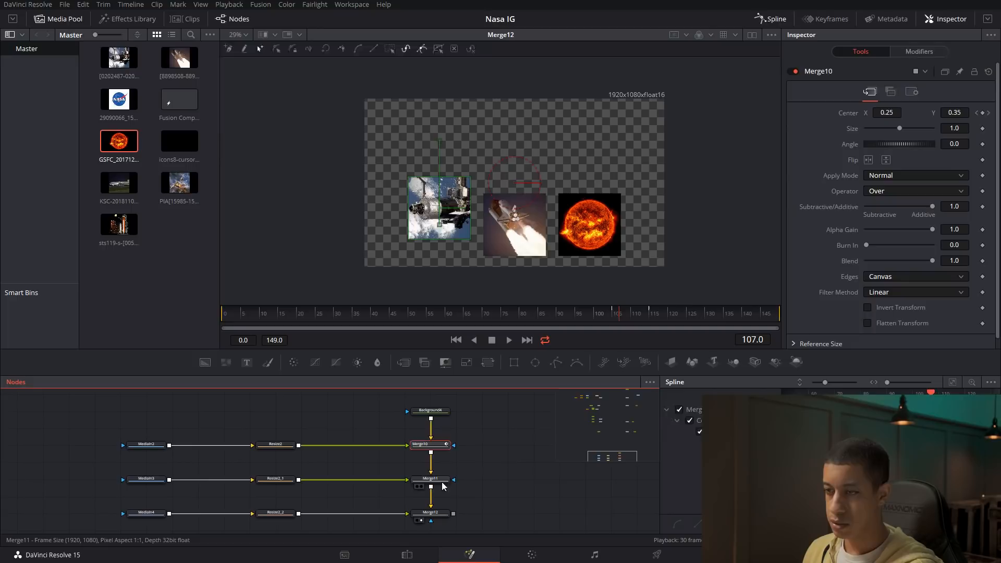
{"action": "left_click", "coordinate": [984, 113]}
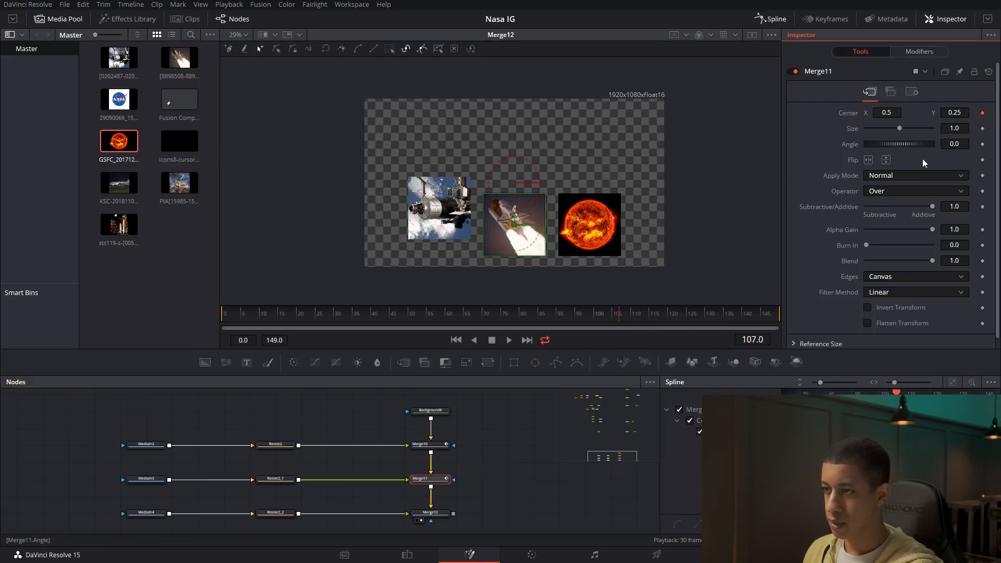
{"action": "left_click", "coordinate": [656, 317]}
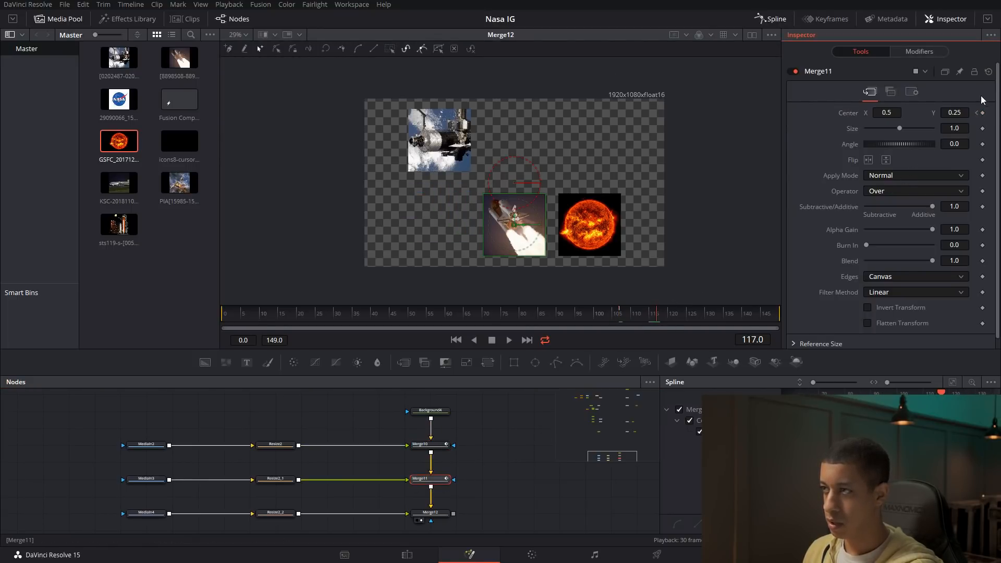
{"action": "left_click", "coordinate": [965, 113]}
{"action": "key", "text": "BackSpace"}
{"action": "key", "text": "BackSpace"}
{"action": "type", "text": "75"}
{"action": "key", "text": "Tab"}
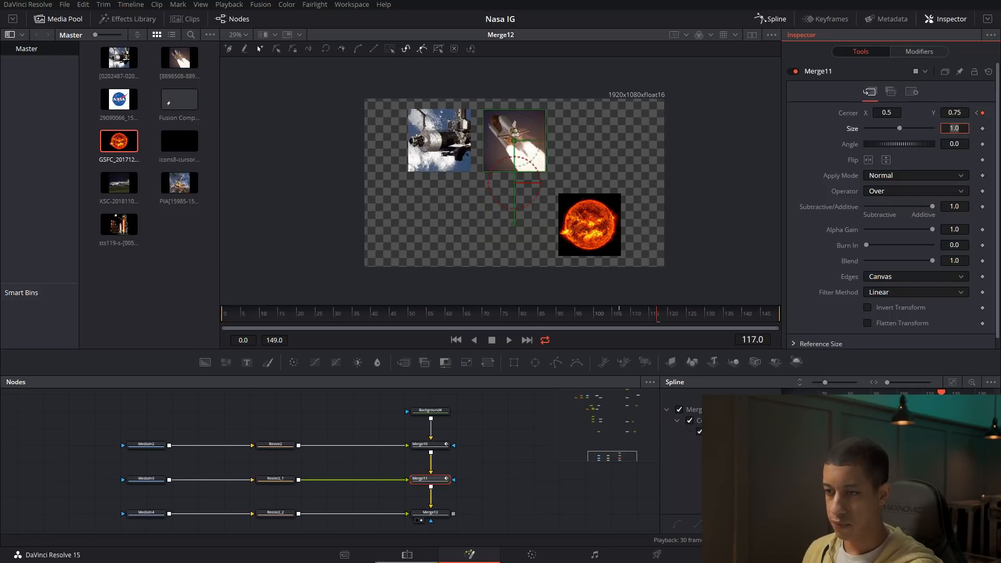
Keyframe Merge12's center at its current position at frames 119 and 109.
{"action": "left_click", "coordinate": [431, 513]}
{"action": "left_click", "coordinate": [664, 316]}
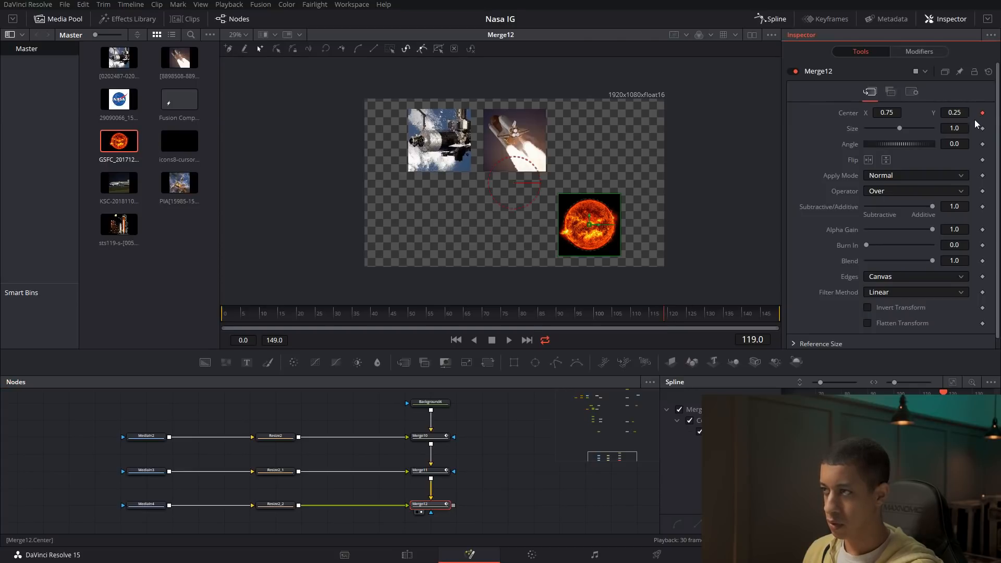
{"action": "left_click", "coordinate": [431, 472]}
{"action": "left_click_drag", "start_coordinate": [621, 316], "coordinate": [628, 318]}
{"action": "left_click", "coordinate": [445, 505]}
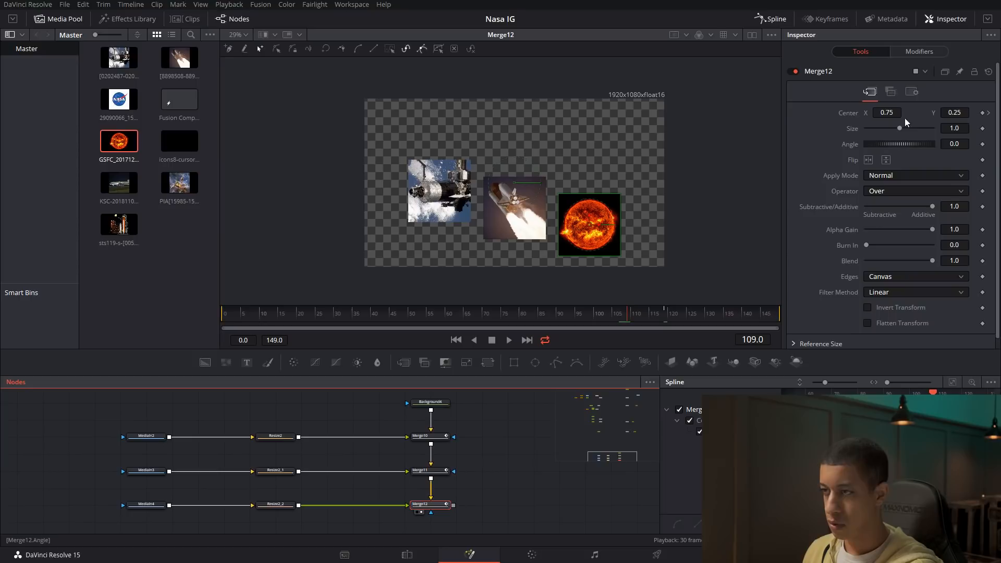
{"action": "left_click", "coordinate": [983, 114]}
{"action": "left_click", "coordinate": [955, 113]}
{"action": "type", "text": "0.75"}
{"action": "key", "text": "Tab"}
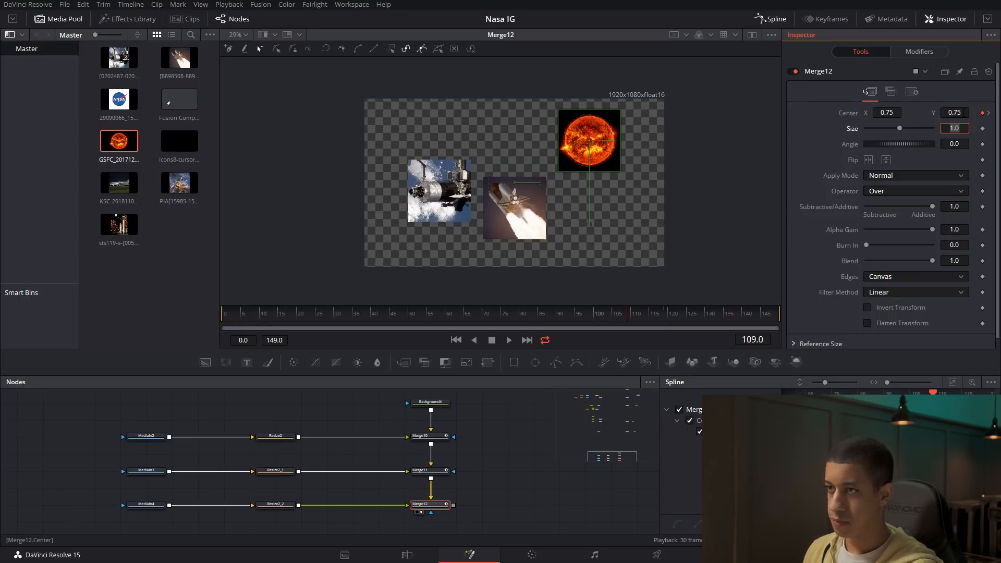
{"action": "left_click", "coordinate": [984, 137]}
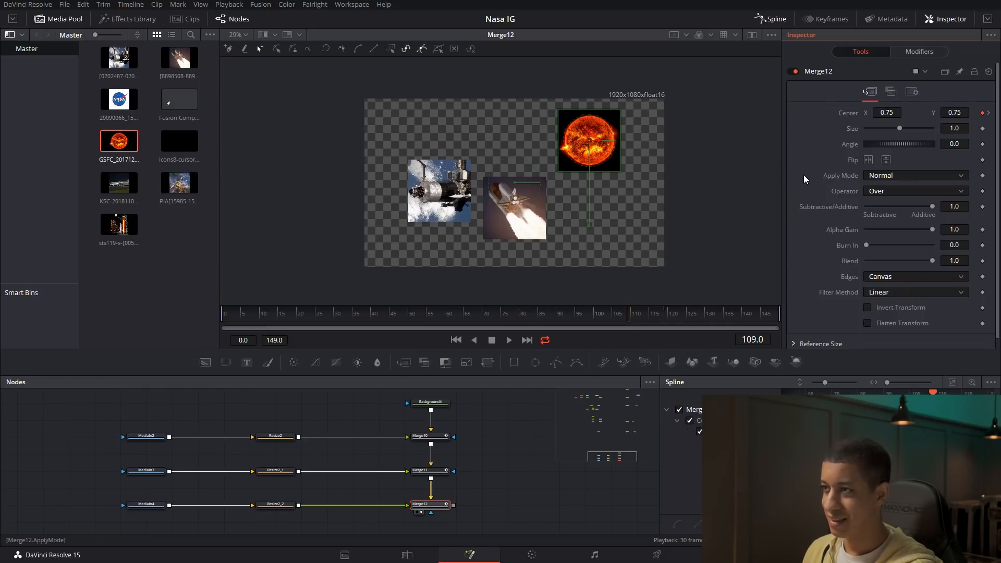
{"action": "key", "text": "ctrl+z"}
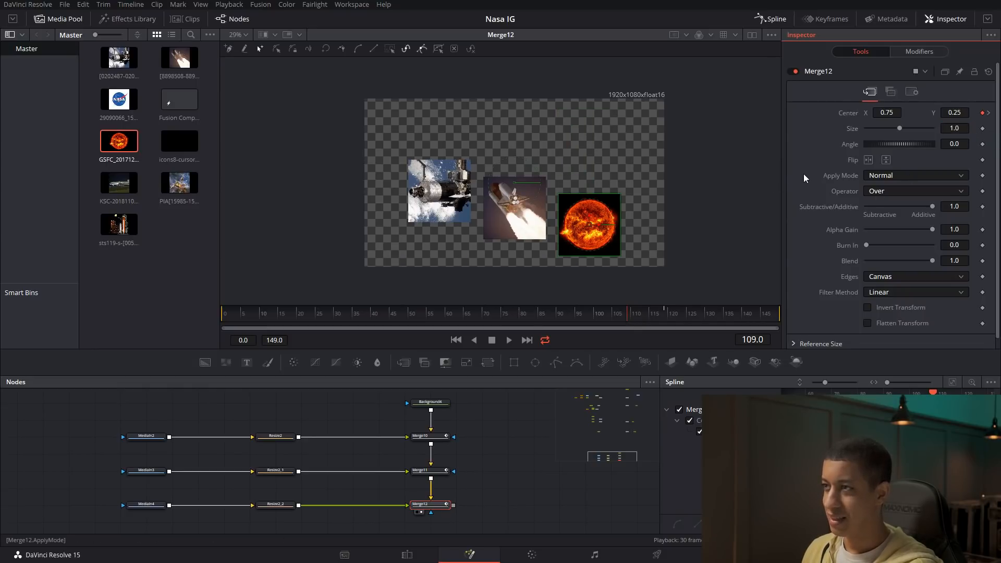
Set Merge12's center Y to 0.75 at its frame 119 keyframe.
{"action": "left_click", "coordinate": [989, 114]}
{"action": "left_click", "coordinate": [965, 112]}
{"action": "type", "text": "75"}
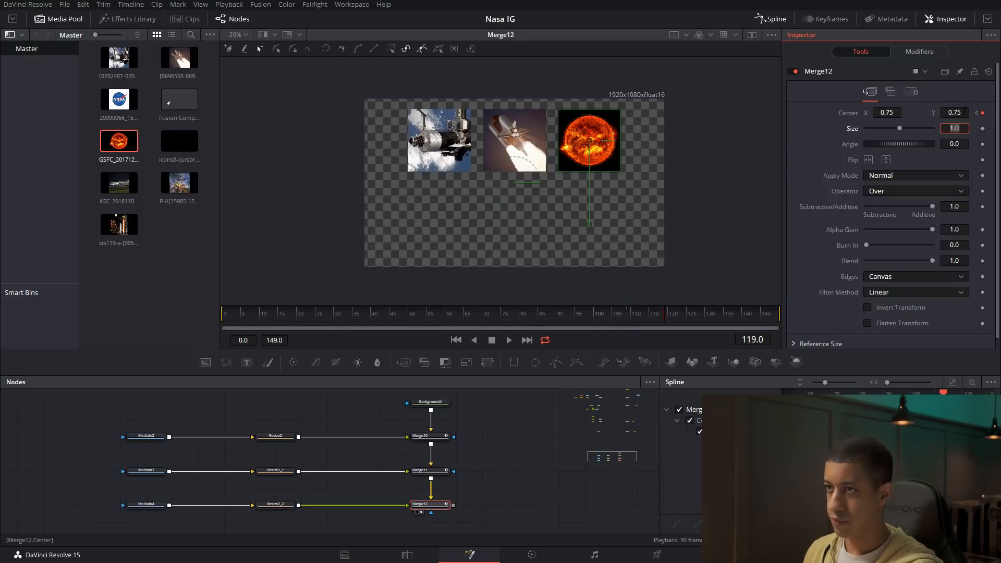
{"action": "key", "text": "Tab"}
Play back the staggered upward movement of the three post images from before their first keyframe.
{"action": "left_click_drag", "start_coordinate": [574, 318], "coordinate": [560, 322]}
{"action": "left_click", "coordinate": [537, 498]}
{"action": "key", "text": "space"}
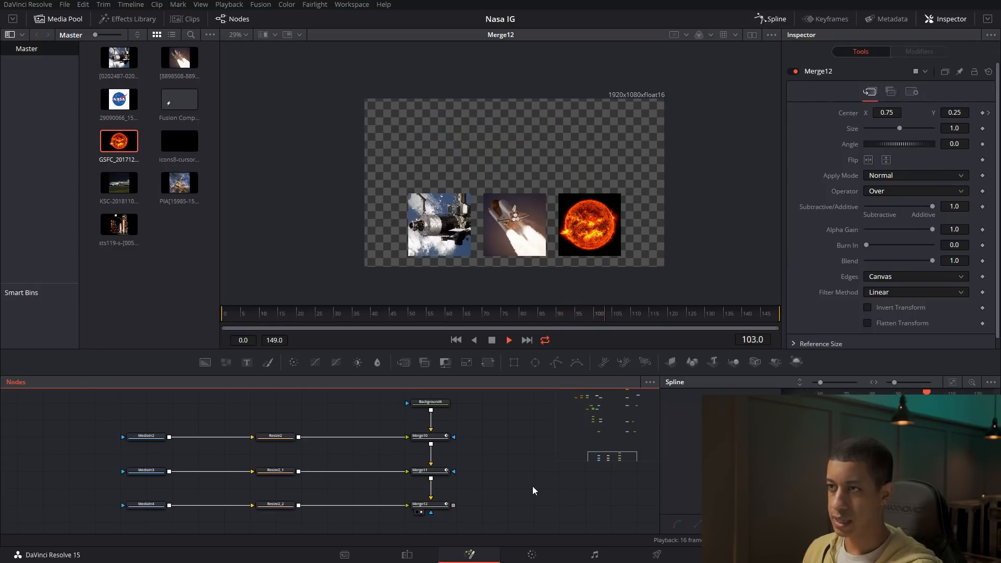
{"action": "key", "text": "space"}
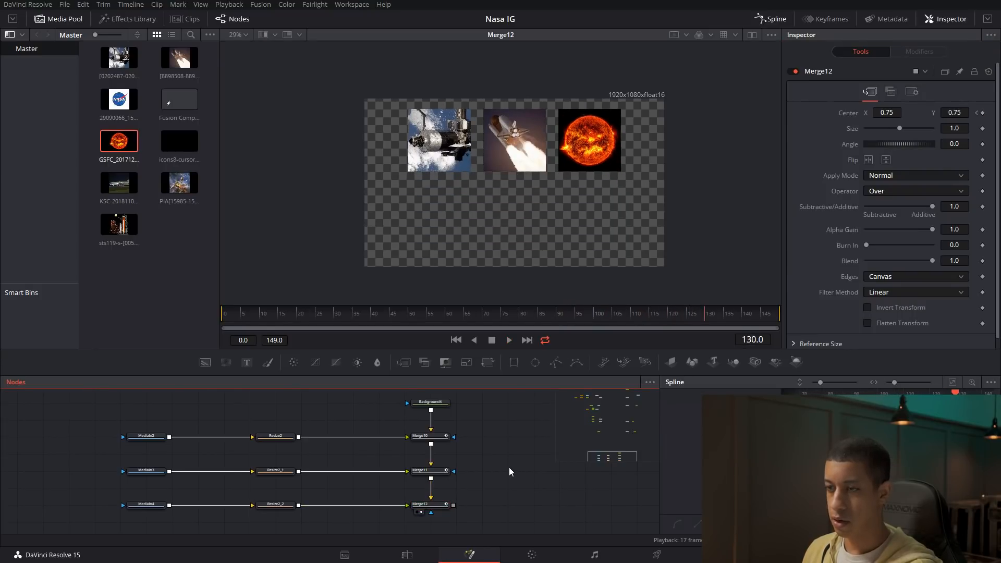
Enable motion blur on Merge10 with quality 10.
{"action": "left_click", "coordinate": [441, 440]}
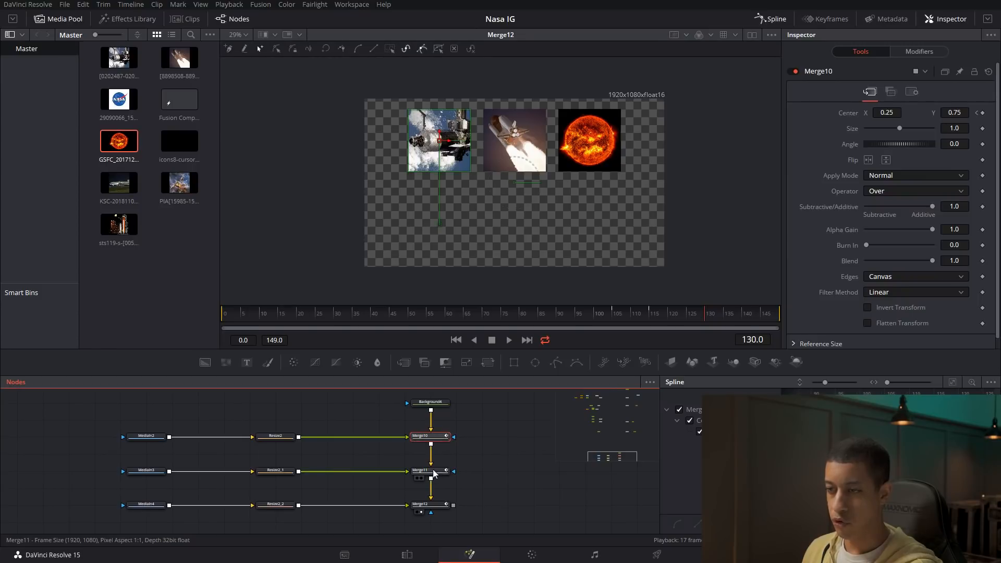
{"action": "left_click", "coordinate": [912, 91]}
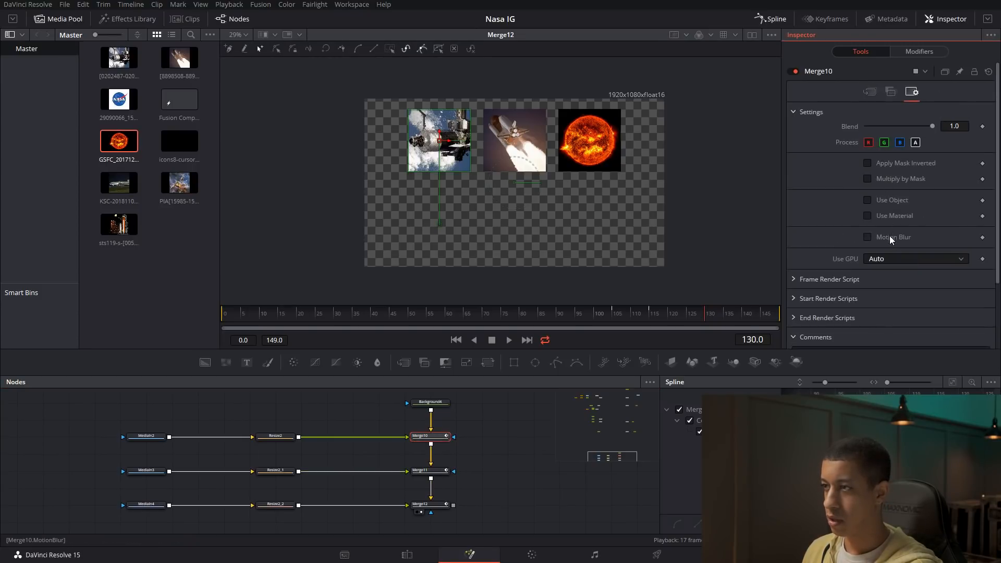
{"action": "left_click", "coordinate": [868, 238]}
{"action": "left_click", "coordinate": [955, 253]}
{"action": "key", "text": "Tab"}
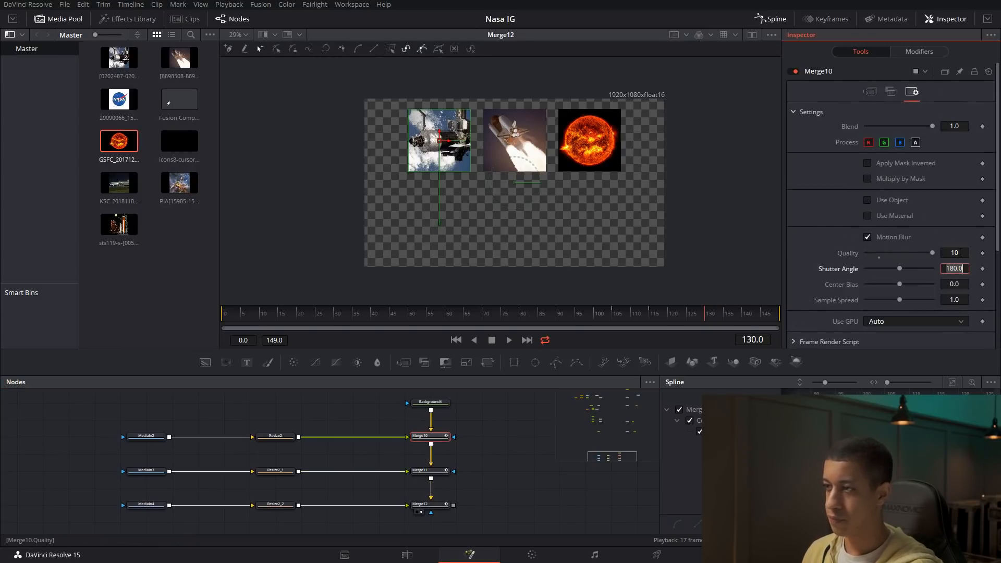
Enable motion blur on Merge11 with quality 10.
{"action": "left_click", "coordinate": [421, 470]}
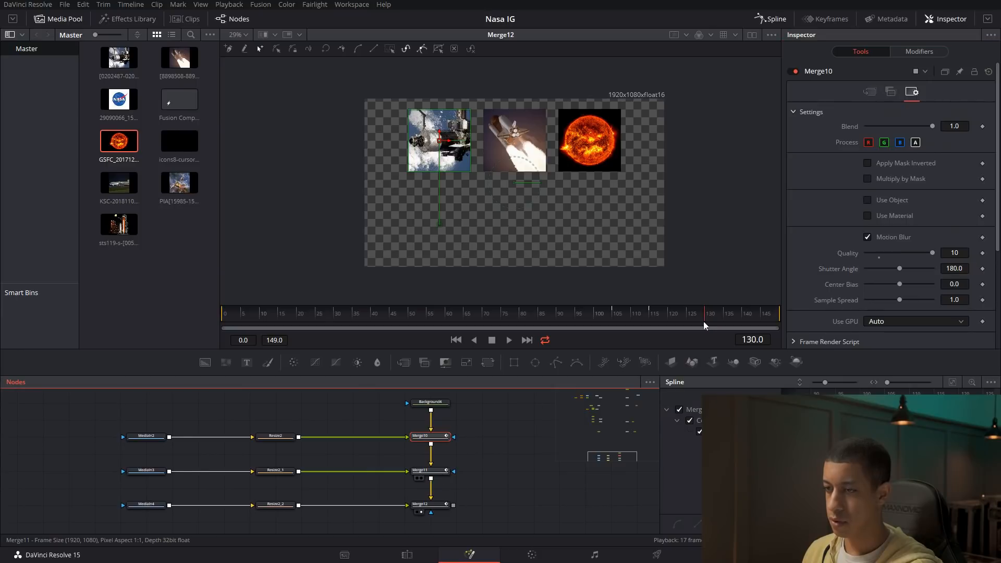
{"action": "left_click", "coordinate": [912, 92]}
{"action": "left_click", "coordinate": [908, 238]}
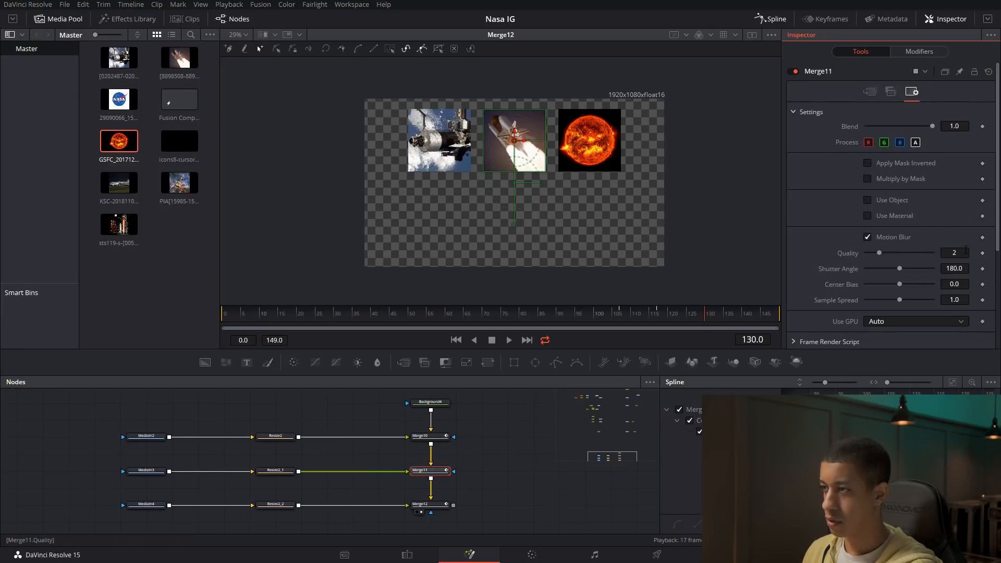
{"action": "type", "text": "10"}
{"action": "key", "text": "Tab"}
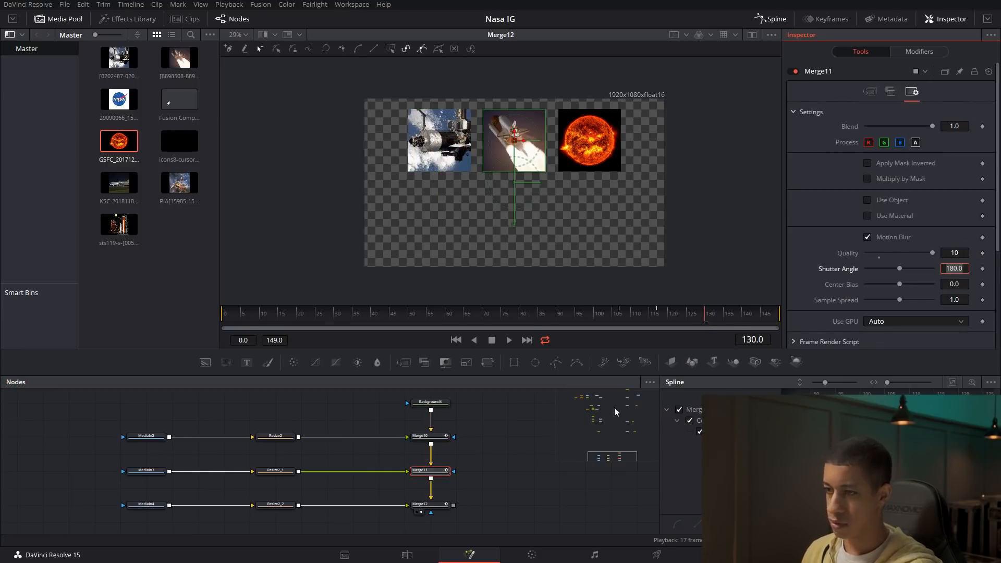
Enable motion blur on Merge12 with quality 10.
{"action": "left_click", "coordinate": [434, 506]}
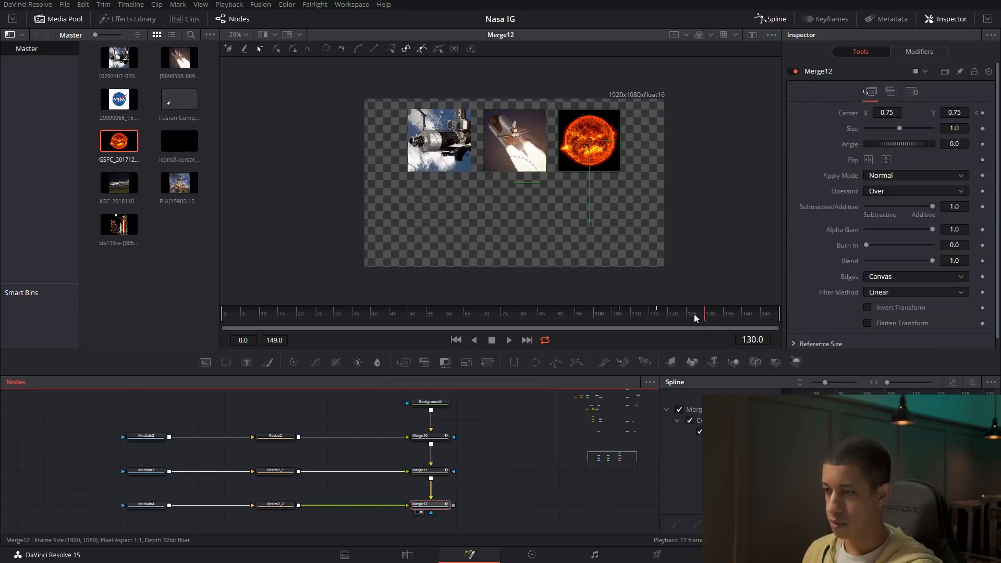
{"action": "left_click", "coordinate": [912, 92]}
{"action": "left_click", "coordinate": [926, 238]}
{"action": "left_click", "coordinate": [966, 253]}
{"action": "type", "text": "10"}
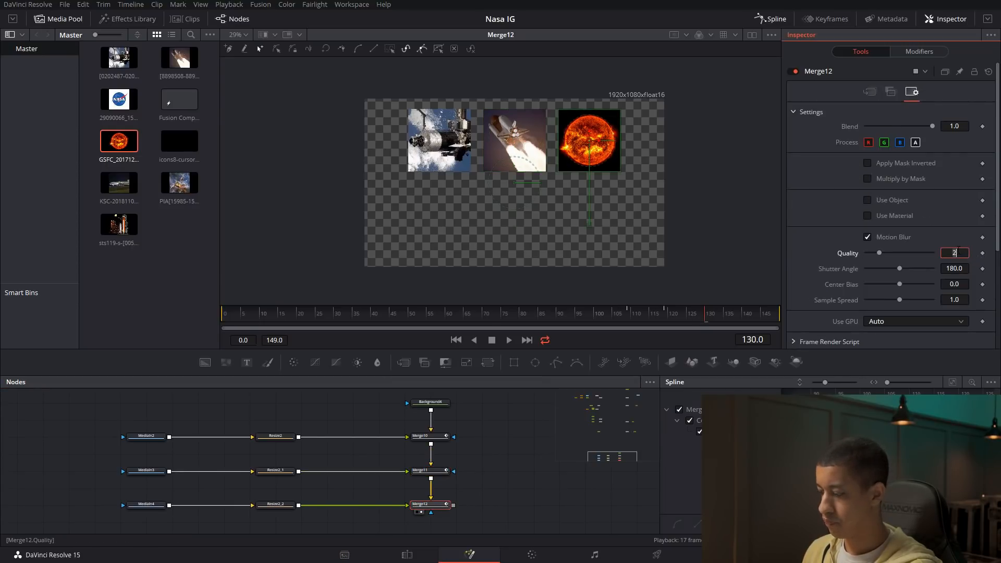
{"action": "key", "text": "Tab"}
Fit the displacement splines of Merge10, Merge11 and Merge12 in the Spline editor and smooth their keyframes.
{"action": "left_click", "coordinate": [480, 493]}
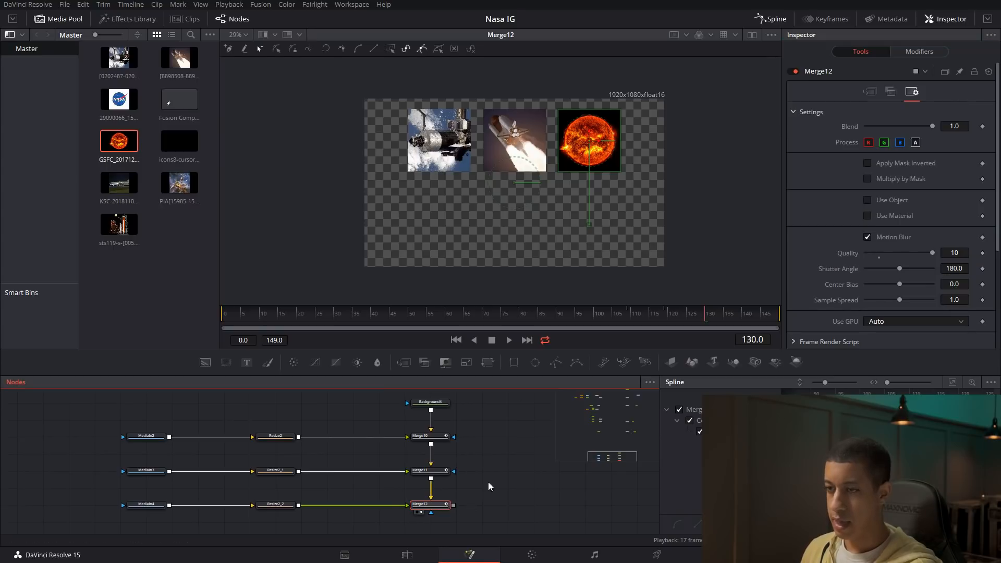
{"action": "left_click_drag", "start_coordinate": [468, 434], "coordinate": [426, 517]}
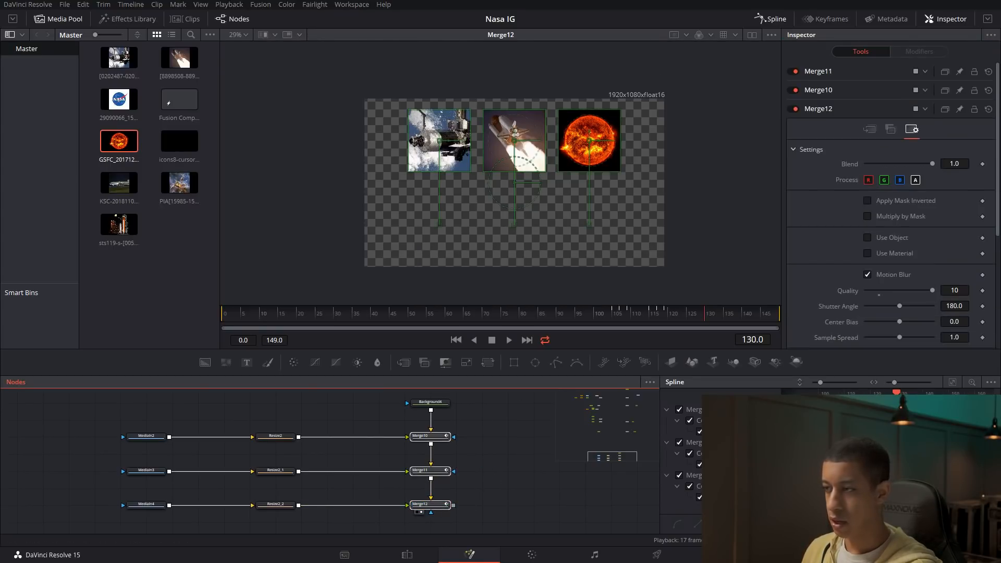
{"action": "left_click", "coordinate": [953, 384]}
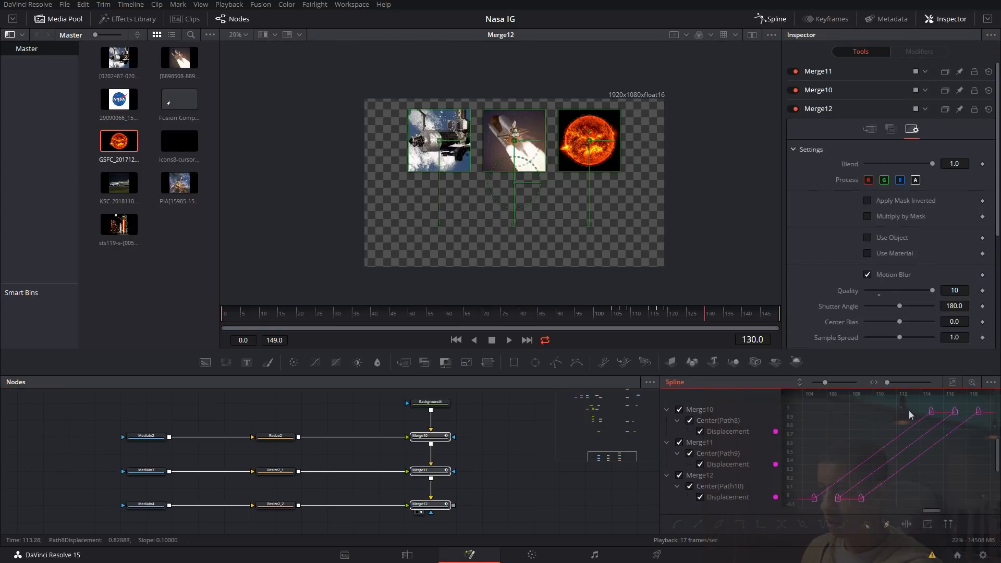
{"action": "key", "text": "s"}
Add the KSC-2018110, PIA[15985 and sts119-s-[005-005]_medium.jpg images as media nodes stacked below the existing image rows.
{"action": "scroll", "coordinate": [527, 491], "scroll_direction": "down", "scroll_amount": 3}
{"action": "left_click_drag", "start_coordinate": [528, 490], "coordinate": [511, 447]}
{"action": "left_click", "coordinate": [493, 455]}
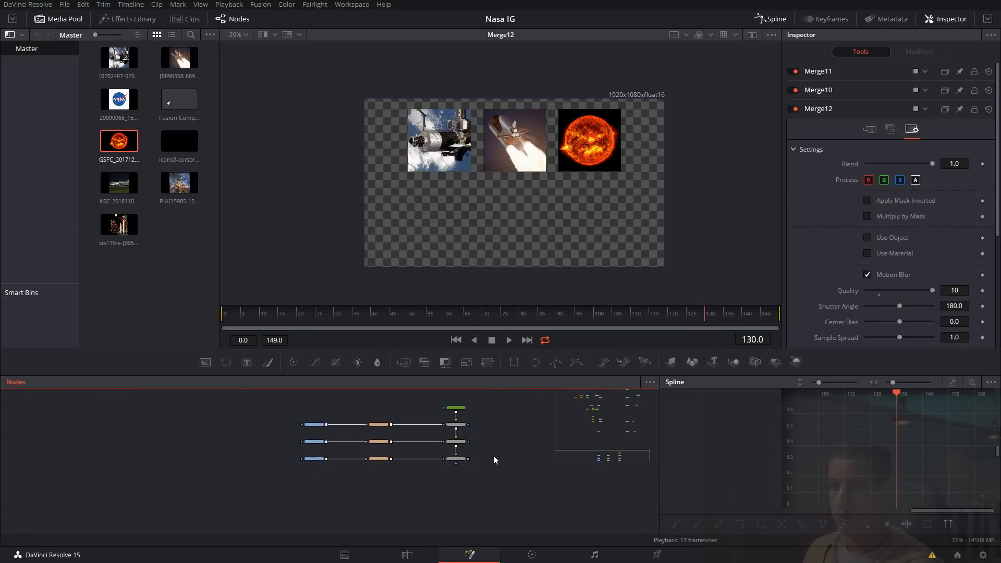
{"action": "left_click_drag", "start_coordinate": [486, 493], "coordinate": [485, 485]}
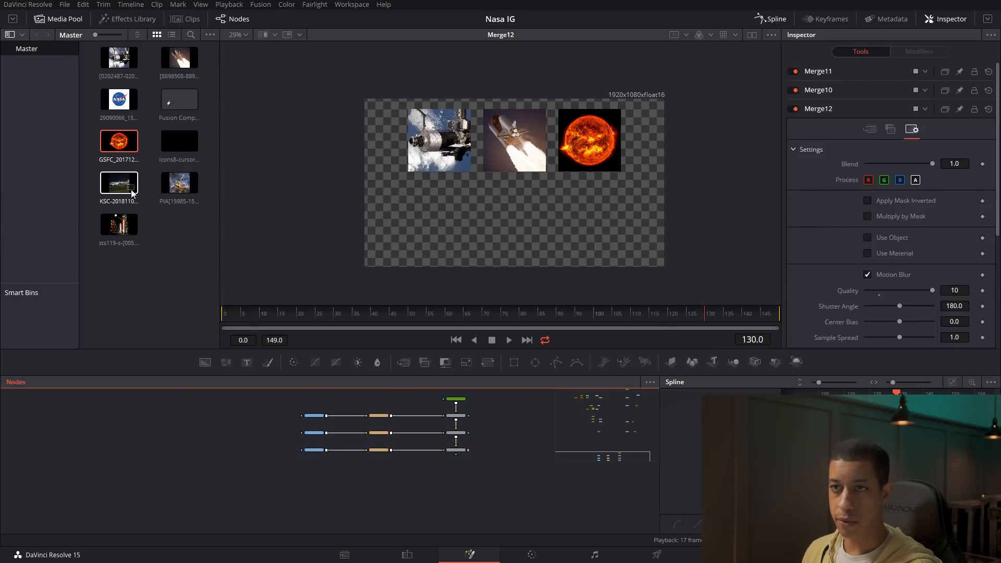
{"action": "left_click_drag", "start_coordinate": [117, 192], "coordinate": [306, 489]}
{"action": "left_click_drag", "start_coordinate": [179, 183], "coordinate": [312, 515]}
{"action": "left_click_drag", "start_coordinate": [119, 224], "coordinate": [311, 500]}
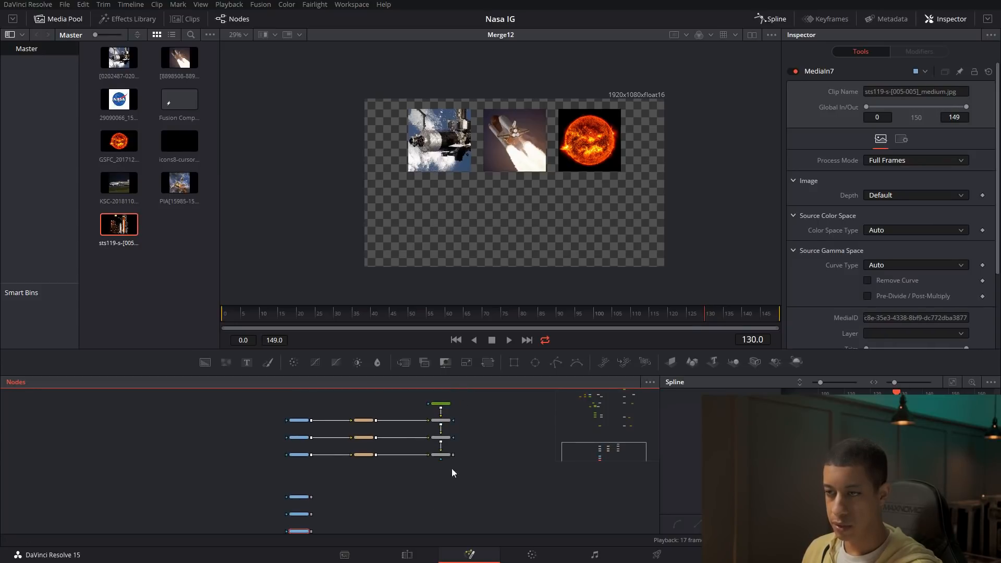
Duplicate the first row's Resize and Merge nodes and connect the three new media nodes to the copied Resize nodes.
{"action": "left_click_drag", "start_coordinate": [463, 494], "coordinate": [359, 416]}
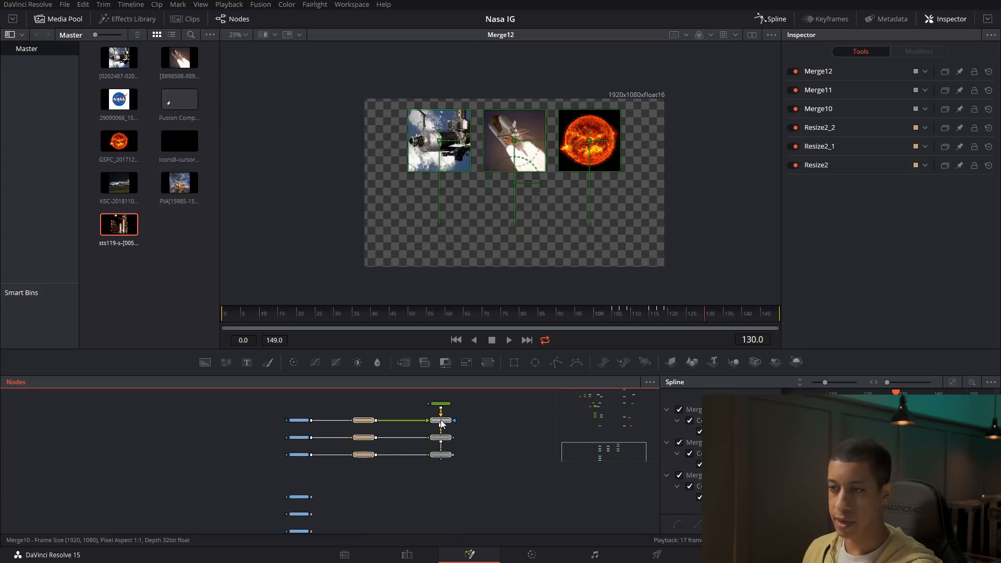
{"action": "left_click_drag", "start_coordinate": [444, 497], "coordinate": [441, 482]}
{"action": "key", "text": "ctrl+v"}
{"action": "left_click", "coordinate": [354, 446]}
{"action": "left_click_drag", "start_coordinate": [354, 447], "coordinate": [444, 490]}
{"action": "left_click_drag", "start_coordinate": [314, 453], "coordinate": [359, 488]}
{"action": "left_click", "coordinate": [475, 465]}
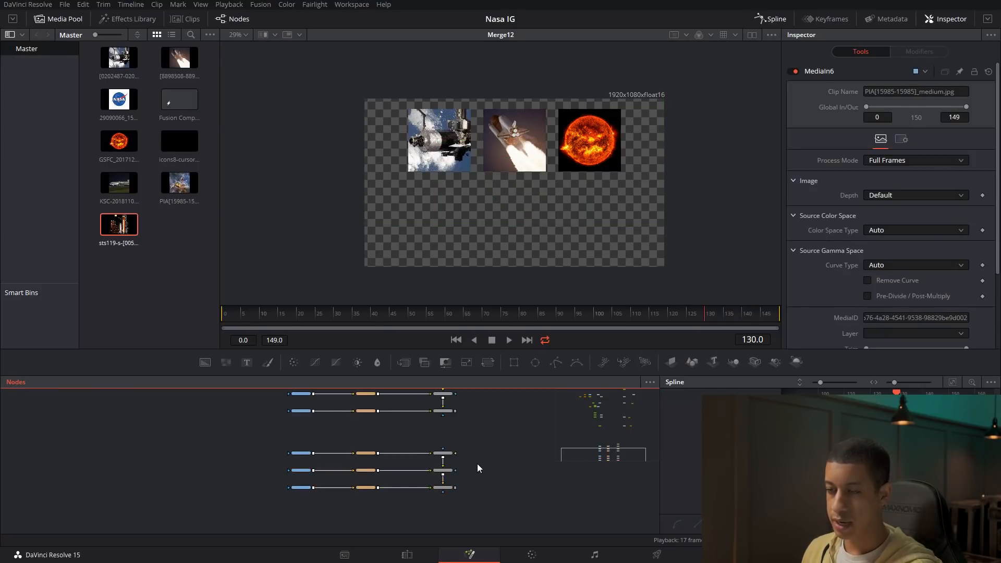
Select Merge10_1, Merge11_1 and Merge12_1 together and move the playhead to frame 129.
{"action": "left_click_drag", "start_coordinate": [469, 447], "coordinate": [433, 492]}
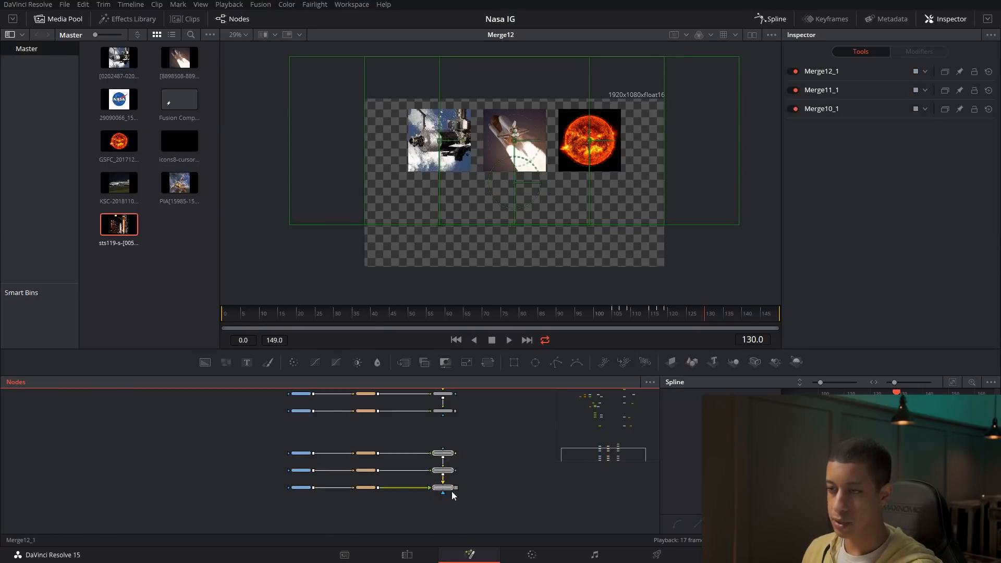
{"action": "left_click_drag", "start_coordinate": [653, 317], "coordinate": [665, 317]}
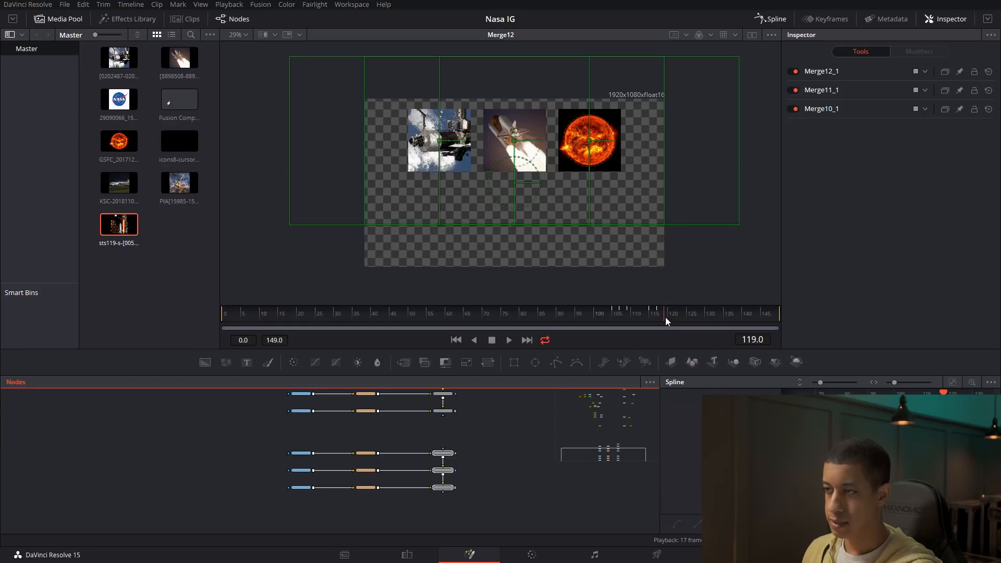
{"action": "left_click_drag", "start_coordinate": [666, 317], "coordinate": [703, 319]}
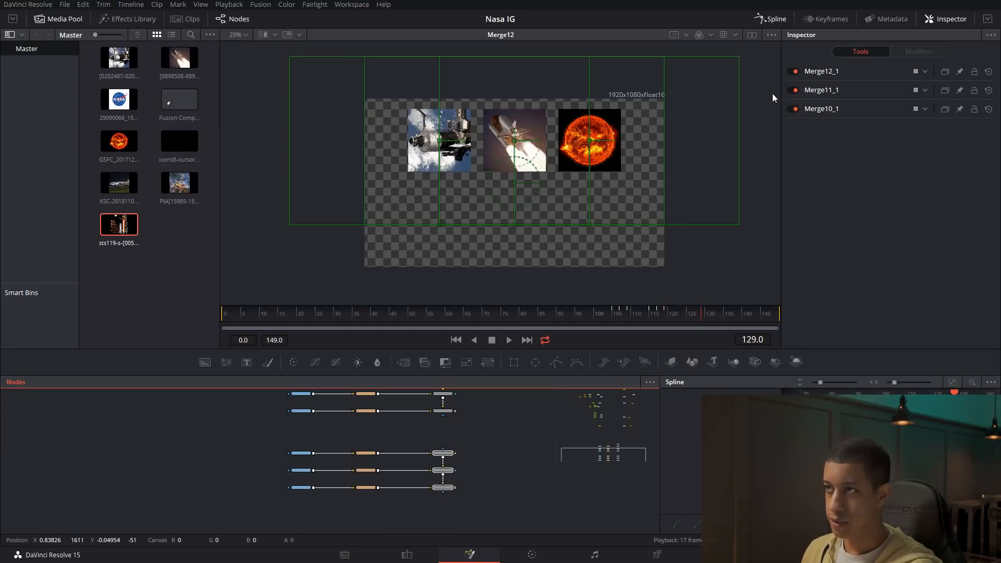
{"action": "left_click", "coordinate": [831, 20]}
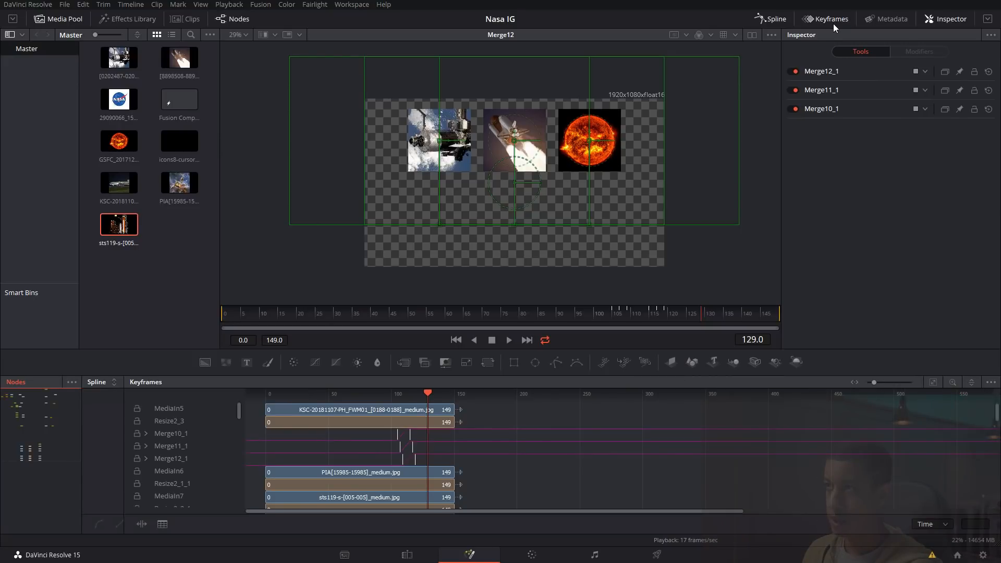
{"action": "left_click", "coordinate": [992, 383]}
{"action": "left_click", "coordinate": [949, 398]}
{"action": "left_click", "coordinate": [146, 409]}
{"action": "left_click", "coordinate": [146, 434]}
{"action": "left_click", "coordinate": [145, 459]}
{"action": "left_click", "coordinate": [216, 420]}
{"action": "left_click", "coordinate": [218, 447]}
{"action": "left_click", "coordinate": [211, 471]}
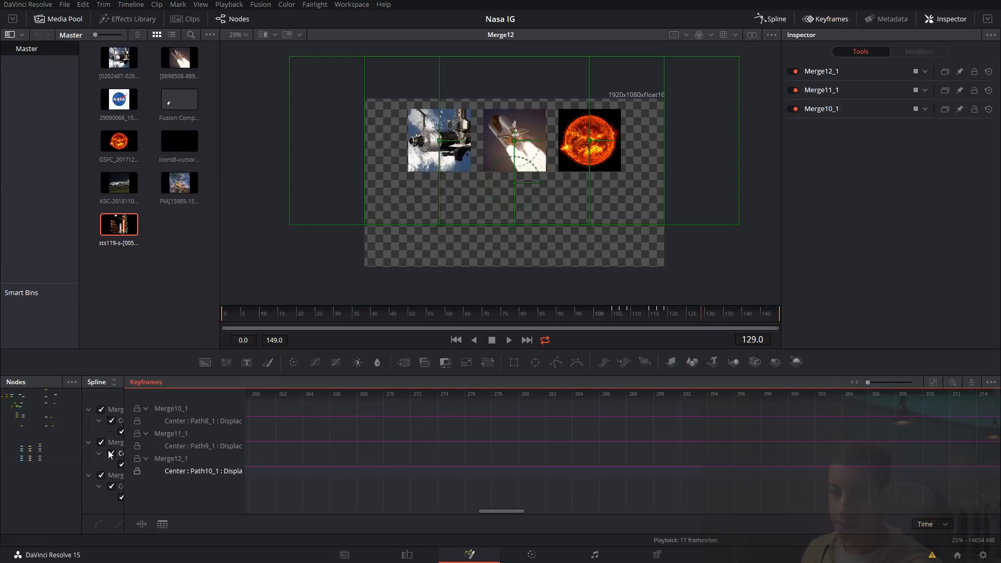
{"action": "left_click", "coordinate": [833, 18]}
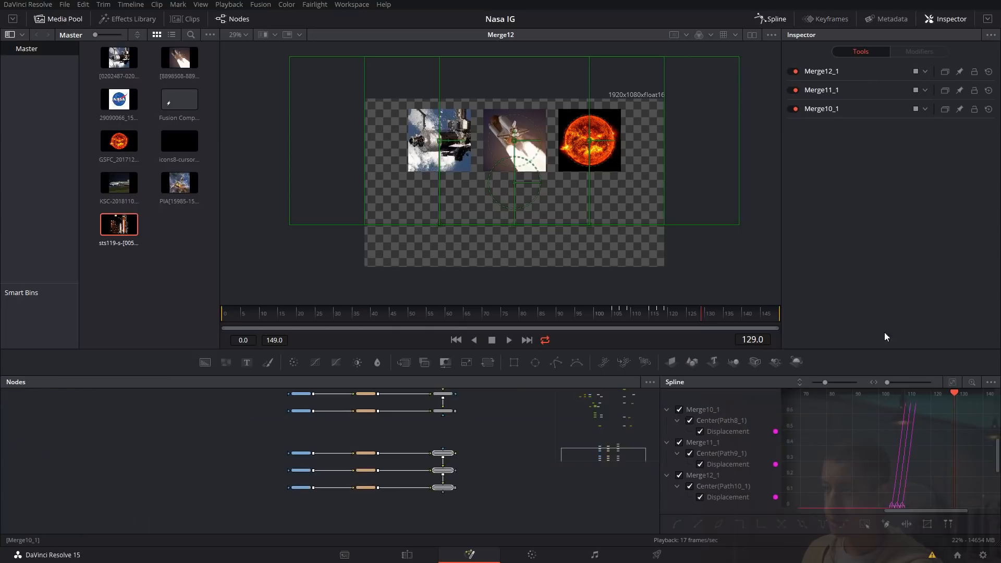
Shift all displacement keyframes of Merge10_1, Merge11_1 and Merge12_1 in the Spline editor to start at frame 129, and save the project.
{"action": "left_click", "coordinate": [953, 382]}
{"action": "left_click_drag", "start_coordinate": [660, 473], "coordinate": [536, 473]}
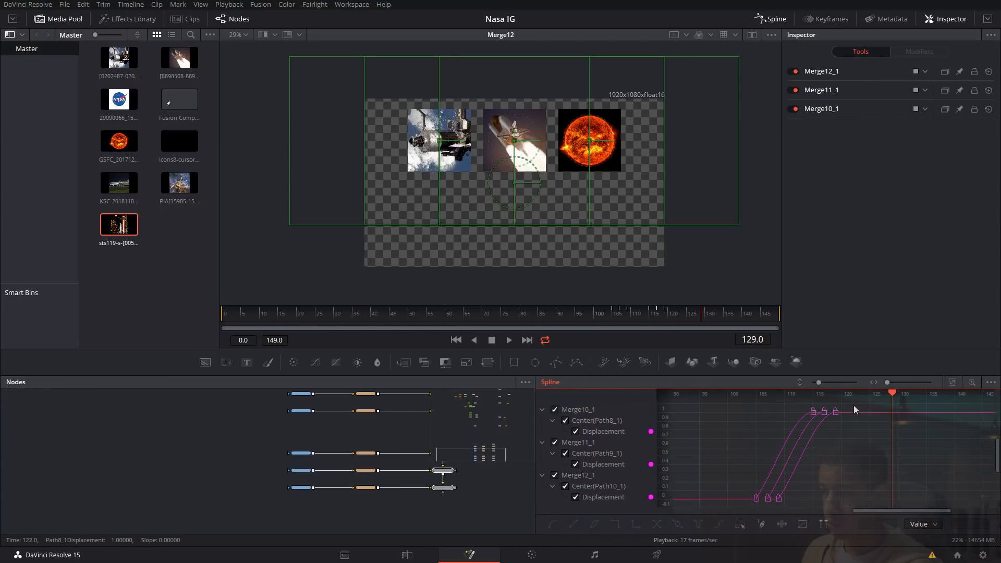
{"action": "left_click_drag", "start_coordinate": [766, 466], "coordinate": [889, 504]}
{"action": "left_click", "coordinate": [452, 521]}
{"action": "key", "text": "ctrl+s"}
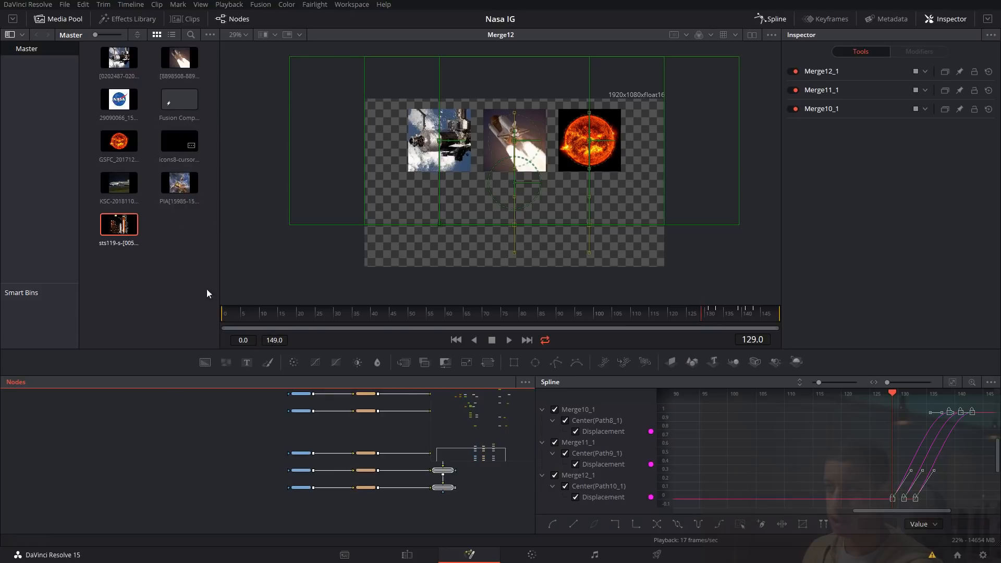
{"action": "left_click", "coordinate": [217, 433]}
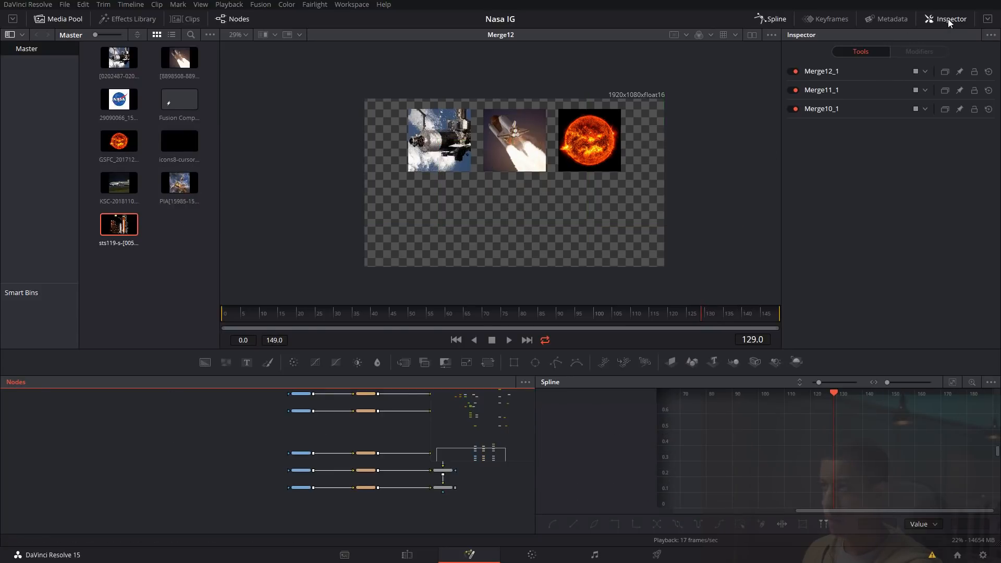
{"action": "left_click", "coordinate": [772, 18]}
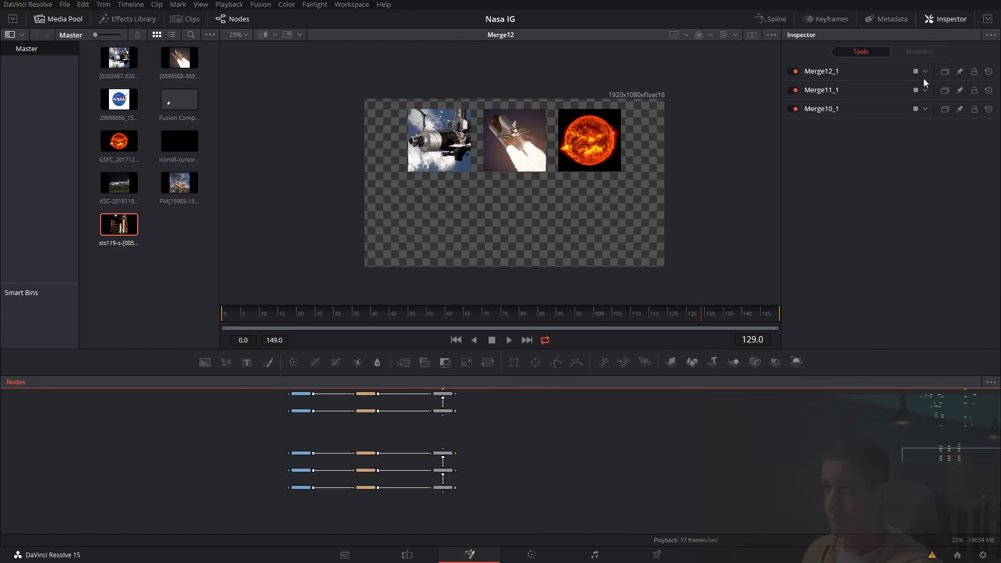
Connect the output of Merge12 to Merge10_1 and show Merge12_1 in the viewer.
{"action": "left_click_drag", "start_coordinate": [570, 462], "coordinate": [587, 485]}
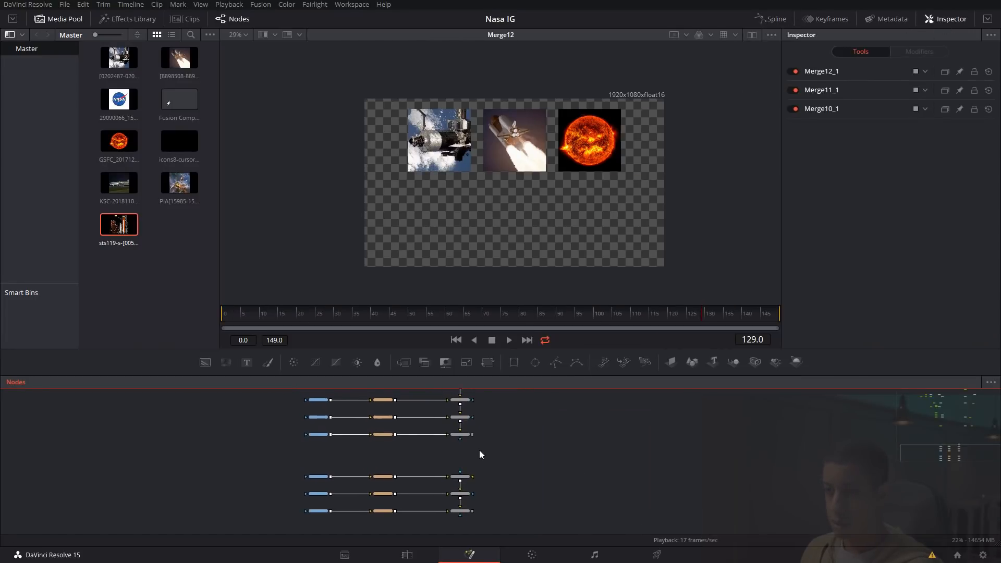
{"action": "left_click_drag", "start_coordinate": [472, 436], "coordinate": [474, 477]}
{"action": "key", "text": "1"}
Play back the combined animation of both image rows to check their timing.
{"action": "key", "text": "space"}
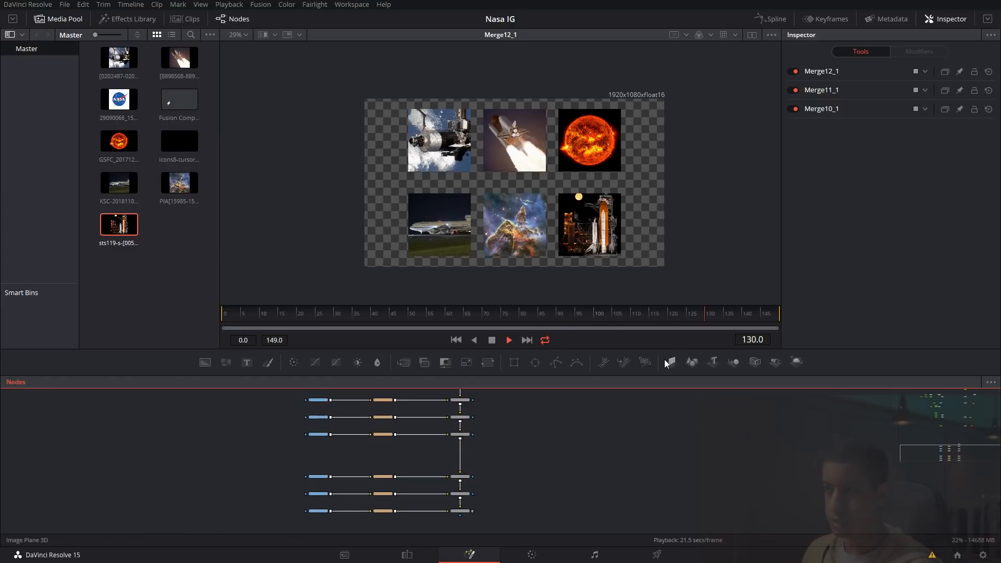
{"action": "key", "text": "space"}
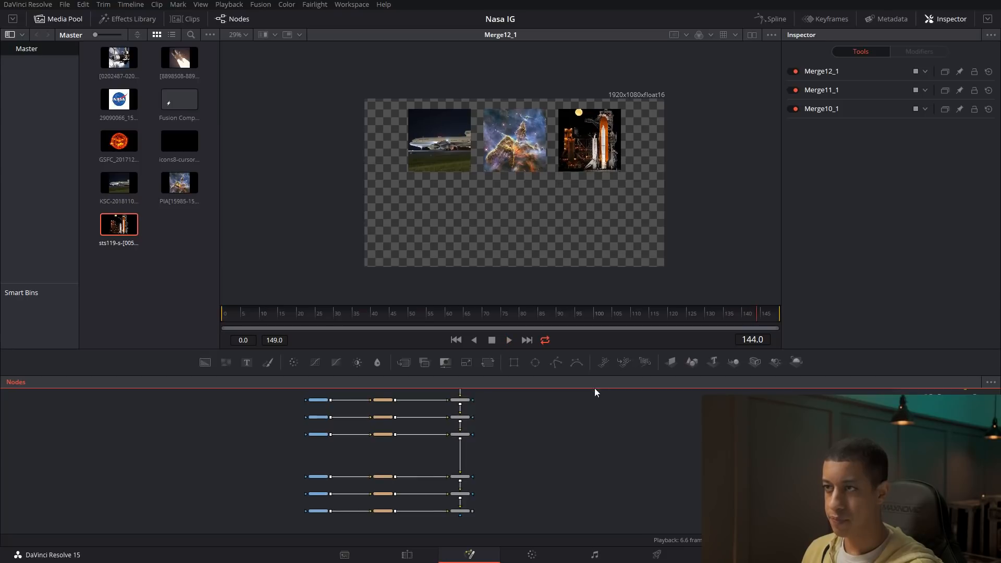
{"action": "left_click_drag", "start_coordinate": [666, 320], "coordinate": [537, 318]}
{"action": "key", "text": "space"}
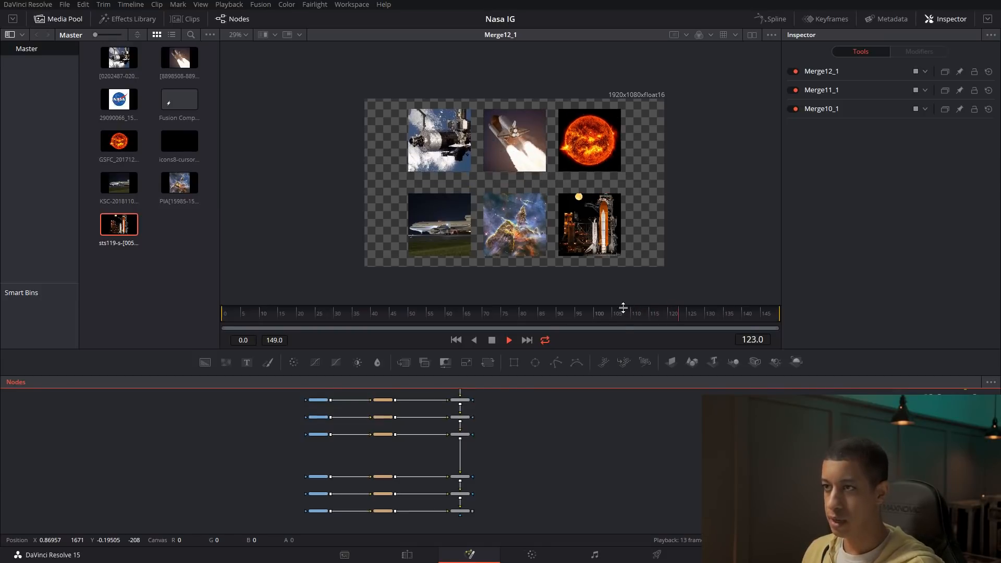
{"action": "key", "text": "space"}
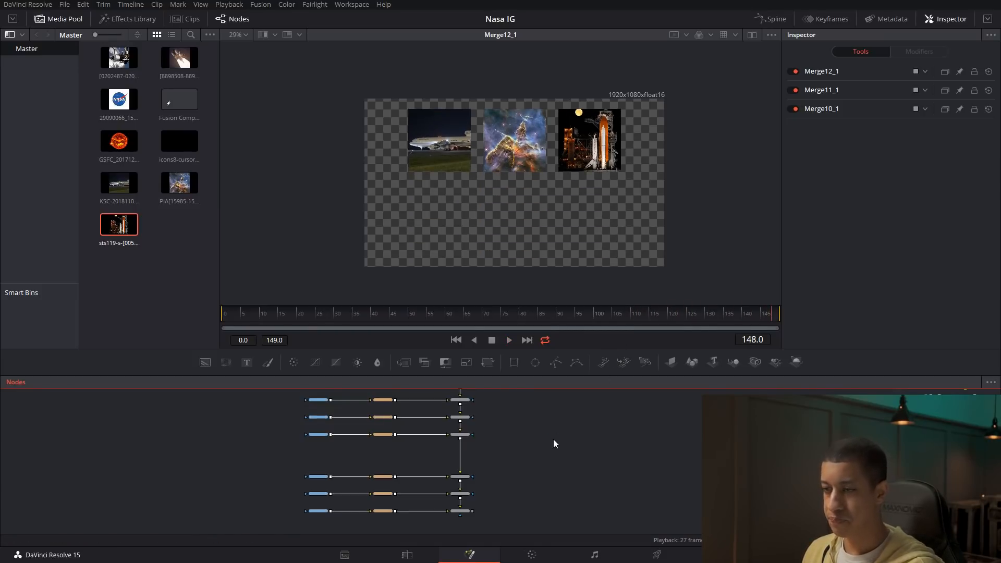
Insert a Transform node between Merge12 and Merge10_1, spaced slightly below Merge12.
{"action": "left_click_drag", "start_coordinate": [487, 462], "coordinate": [534, 517]}
{"action": "left_click", "coordinate": [489, 433]}
{"action": "scroll", "coordinate": [518, 452], "scroll_direction": "up", "scroll_amount": 2}
{"action": "left_click_drag", "start_coordinate": [561, 485], "coordinate": [573, 448]}
{"action": "scroll", "coordinate": [505, 461], "scroll_direction": "up", "scroll_amount": 2}
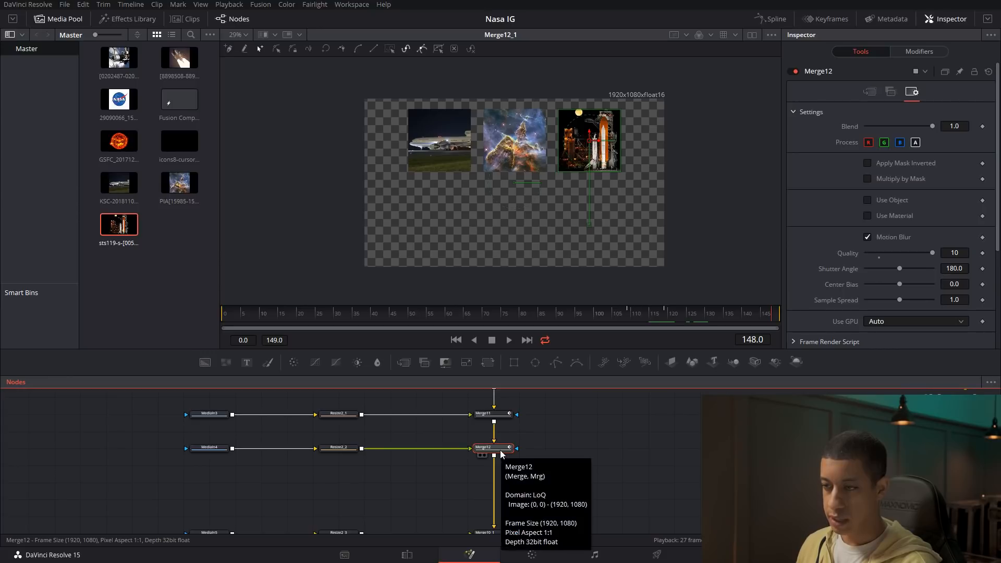
{"action": "key", "text": "shift+space"}
{"action": "type", "text": "paitrans"}
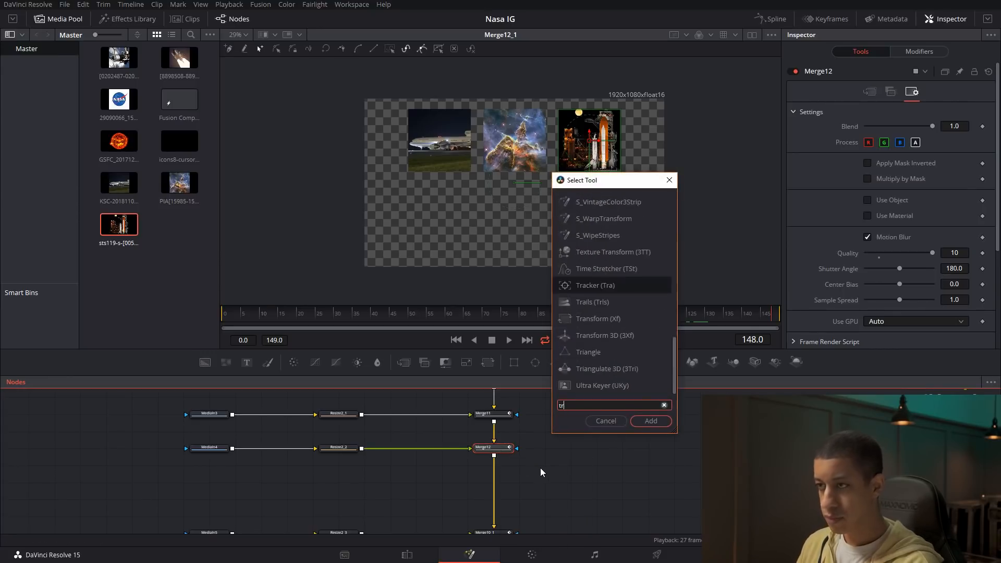
{"action": "key", "text": "Return"}
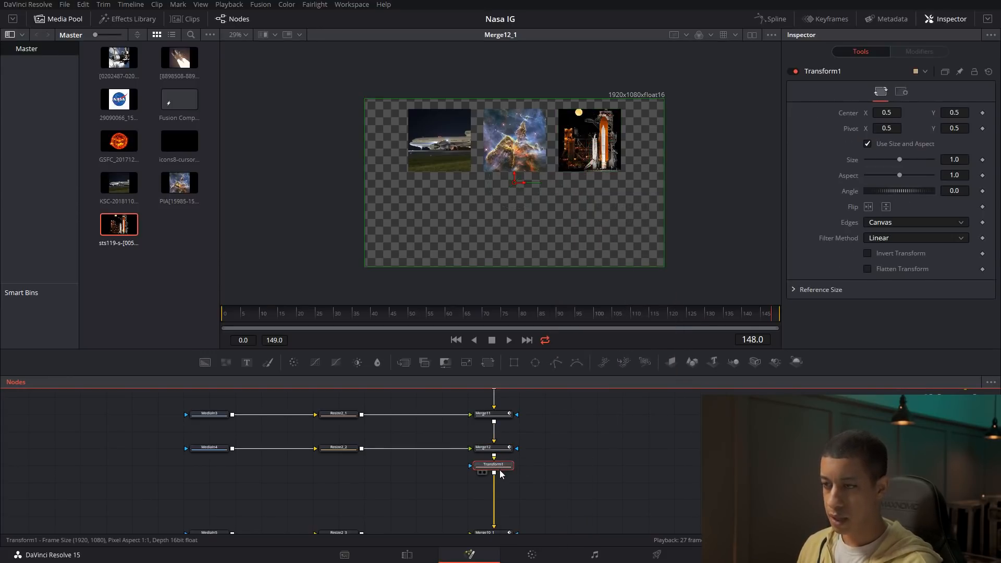
{"action": "left_click_drag", "start_coordinate": [502, 467], "coordinate": [502, 485]}
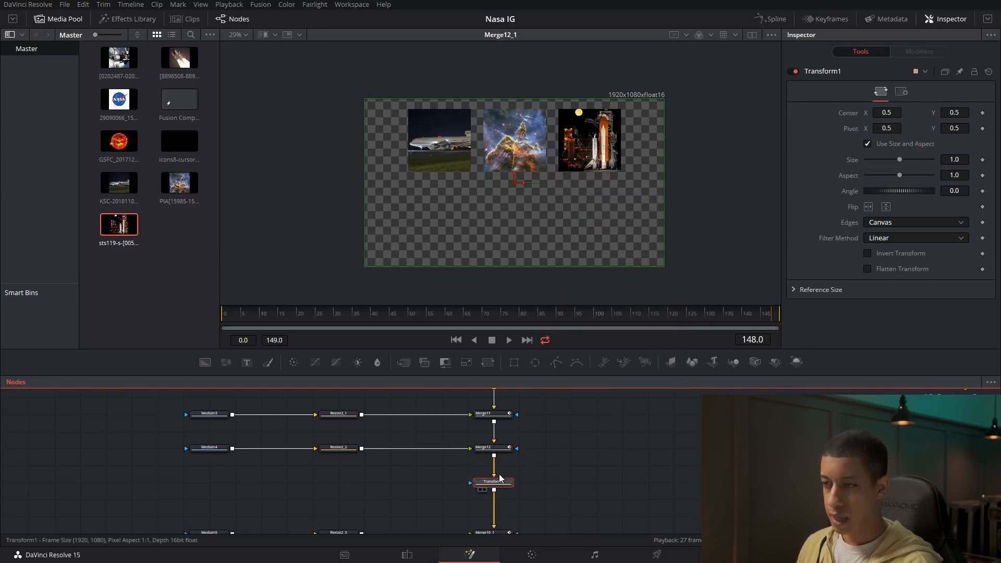
Add a Center keyframe on Transform1 at about frame 124, just before the second row's keyframes begin.
{"action": "left_click", "coordinate": [678, 316]}
{"action": "scroll", "coordinate": [651, 491], "scroll_direction": "down", "scroll_amount": 1}
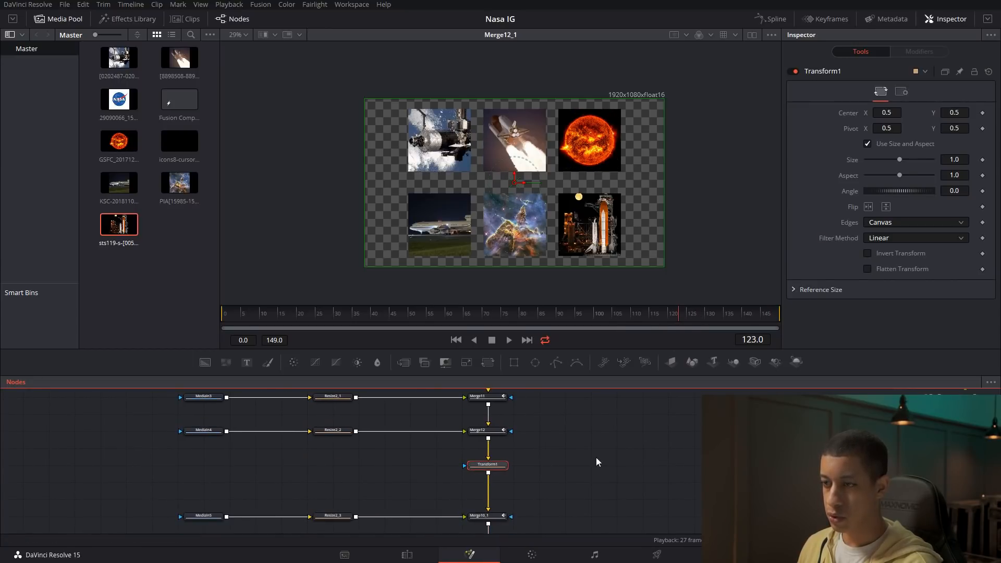
{"action": "left_click", "coordinate": [495, 435]}
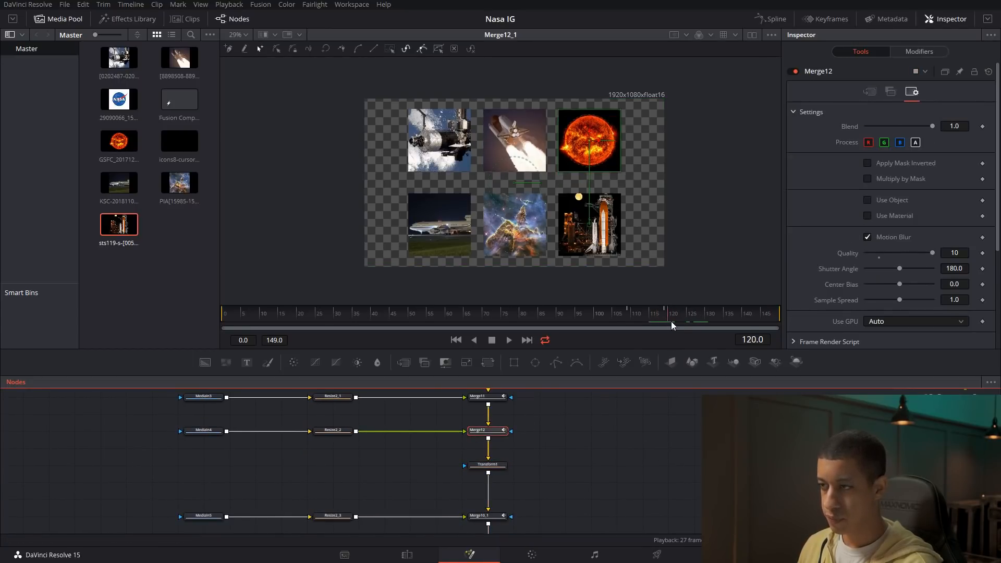
{"action": "scroll", "coordinate": [581, 487], "scroll_direction": "down", "scroll_amount": 3}
{"action": "left_click", "coordinate": [489, 493]}
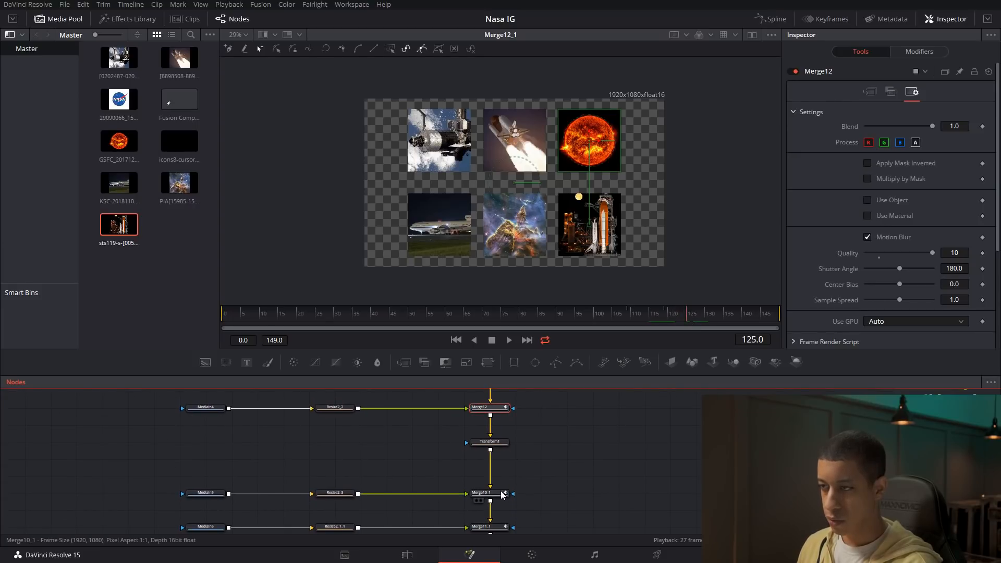
{"action": "left_click", "coordinate": [698, 315]}
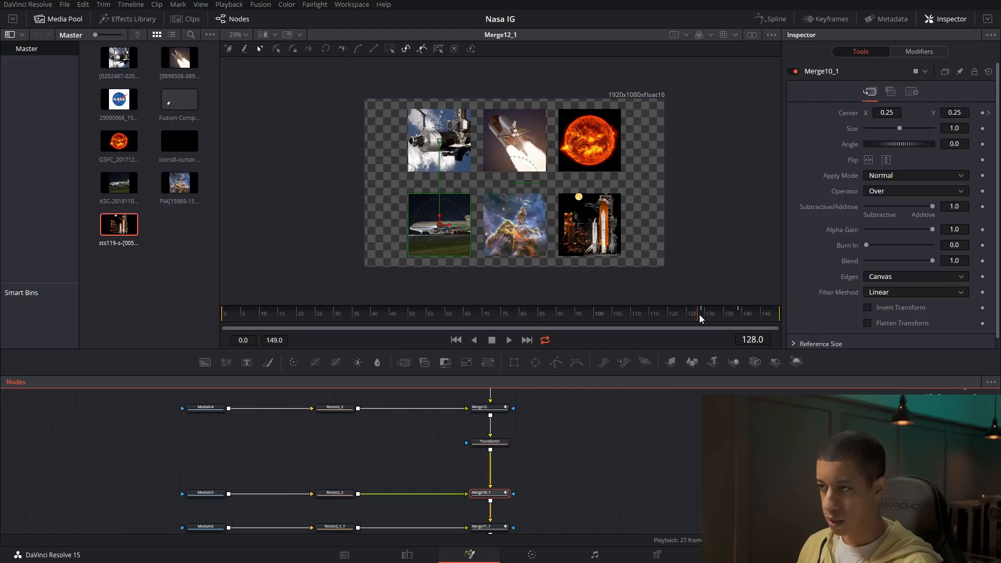
{"action": "left_click", "coordinate": [490, 441]}
{"action": "left_click", "coordinate": [983, 113]}
Move the first image row up out of frame at frame 128 by setting Transform1's Center Y to 1.0.
{"action": "left_click", "coordinate": [687, 317]}
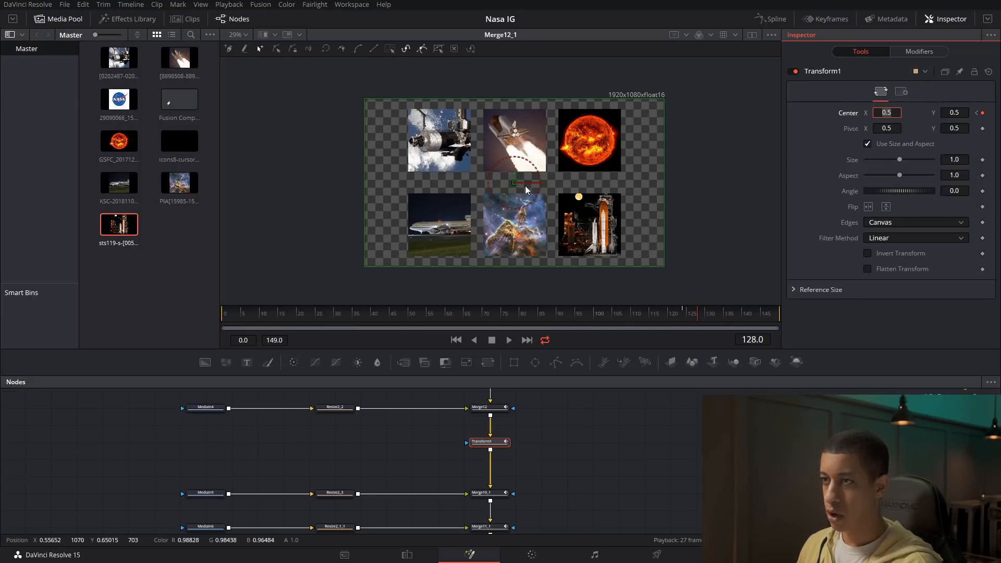
{"action": "left_click_drag", "start_coordinate": [514, 181], "coordinate": [525, 100]}
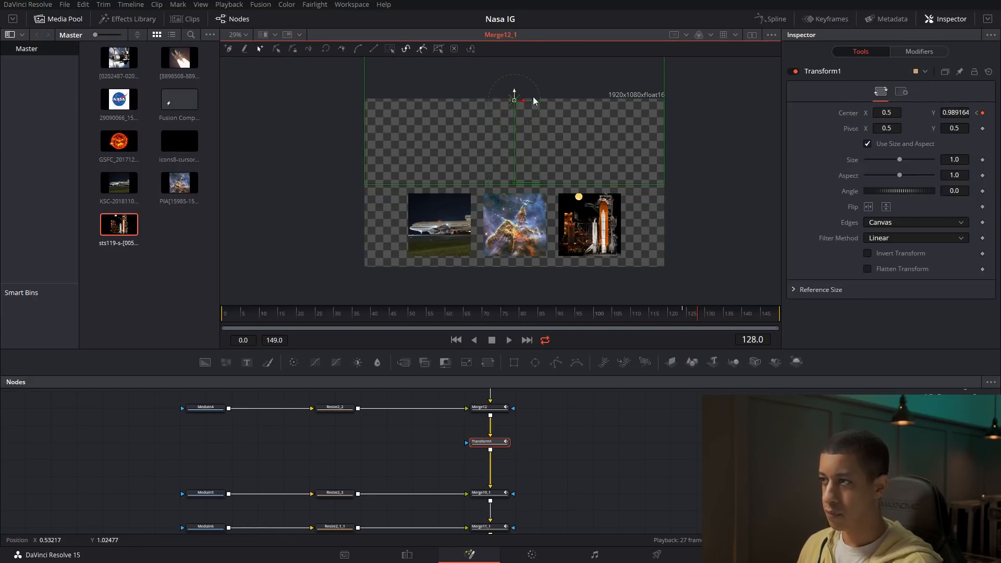
{"action": "double_click", "coordinate": [956, 113]}
{"action": "type", "text": "1"}
{"action": "key", "text": "Tab"}
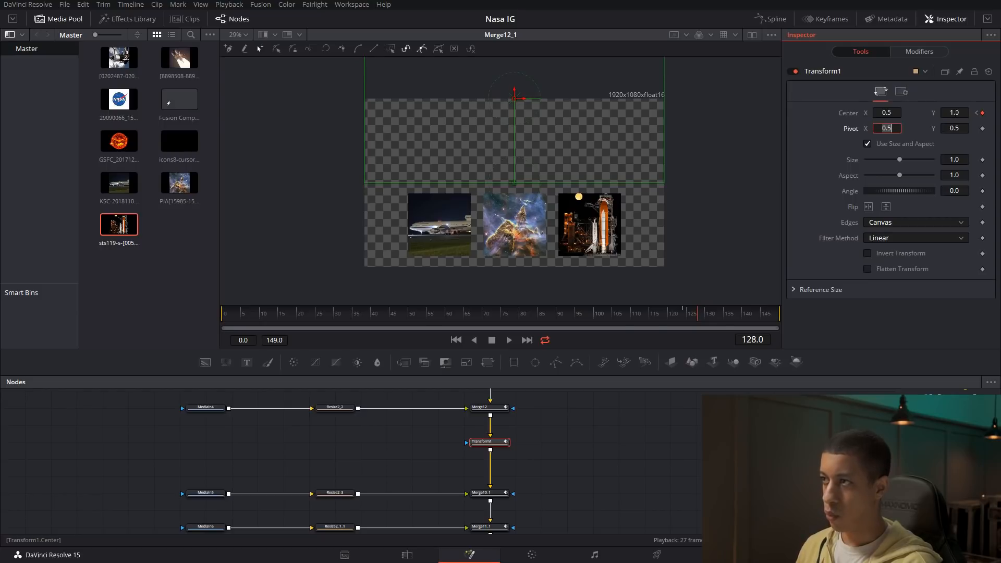
Play back the animation to review how the first row exits as the second row enters.
{"action": "left_click_drag", "start_coordinate": [595, 432], "coordinate": [648, 464]}
{"action": "scroll", "coordinate": [624, 458], "scroll_direction": "down", "scroll_amount": 3}
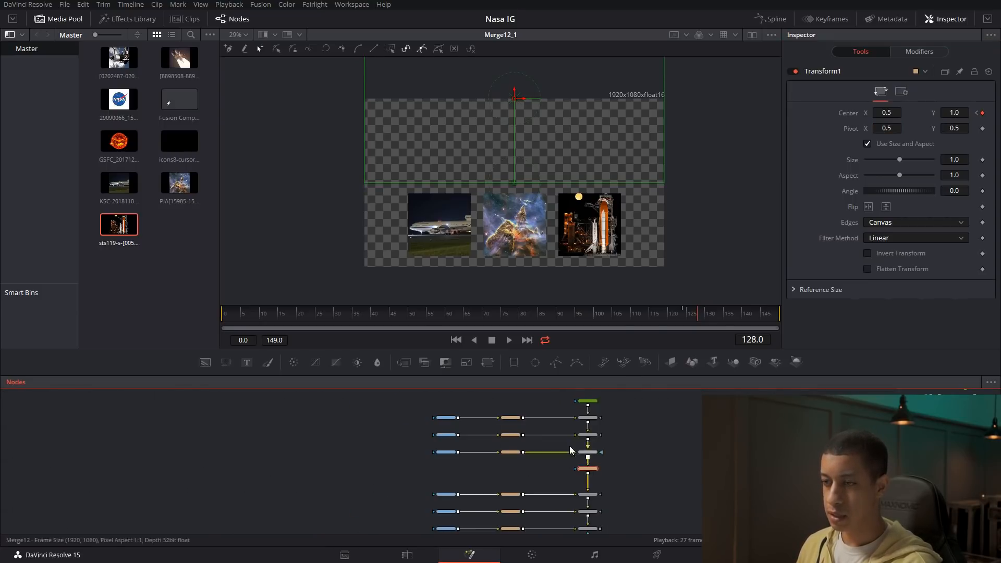
{"action": "scroll", "coordinate": [584, 433], "scroll_direction": "up", "scroll_amount": 3}
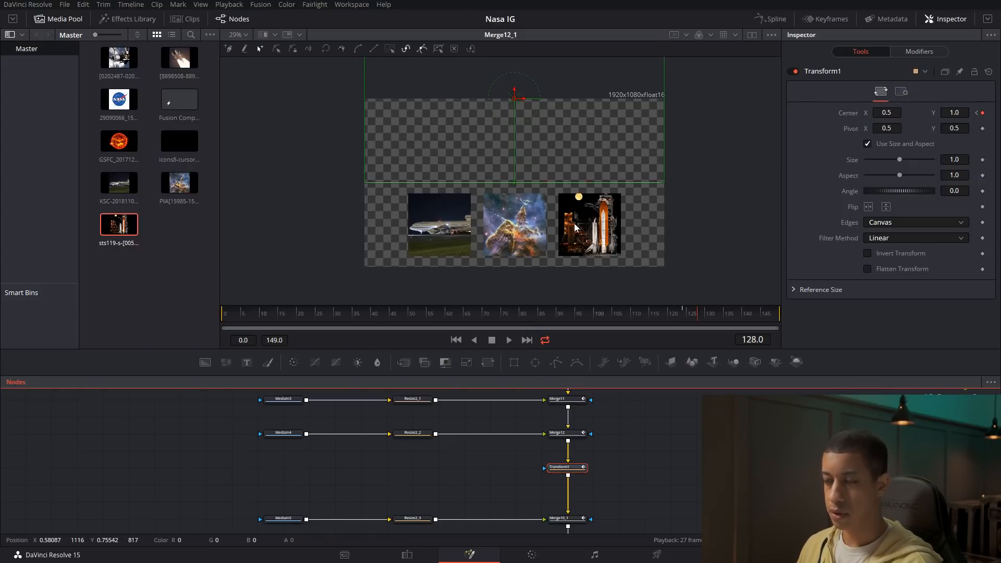
{"action": "left_click_drag", "start_coordinate": [616, 482], "coordinate": [645, 454]}
{"action": "left_click_drag", "start_coordinate": [637, 310], "coordinate": [584, 319]}
{"action": "key", "text": "space"}
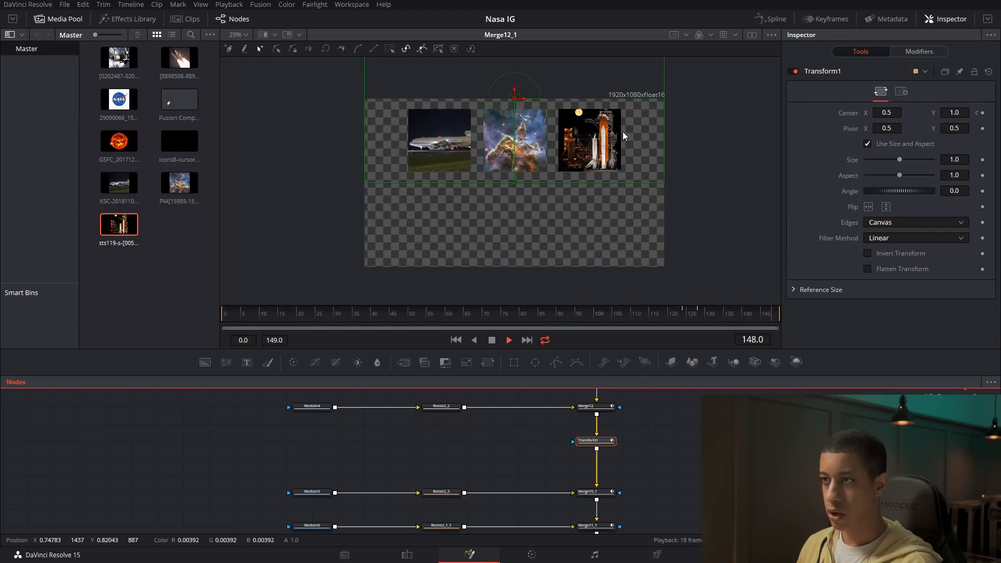
{"action": "key", "text": "space"}
{"action": "left_click_drag", "start_coordinate": [642, 442], "coordinate": [607, 429]}
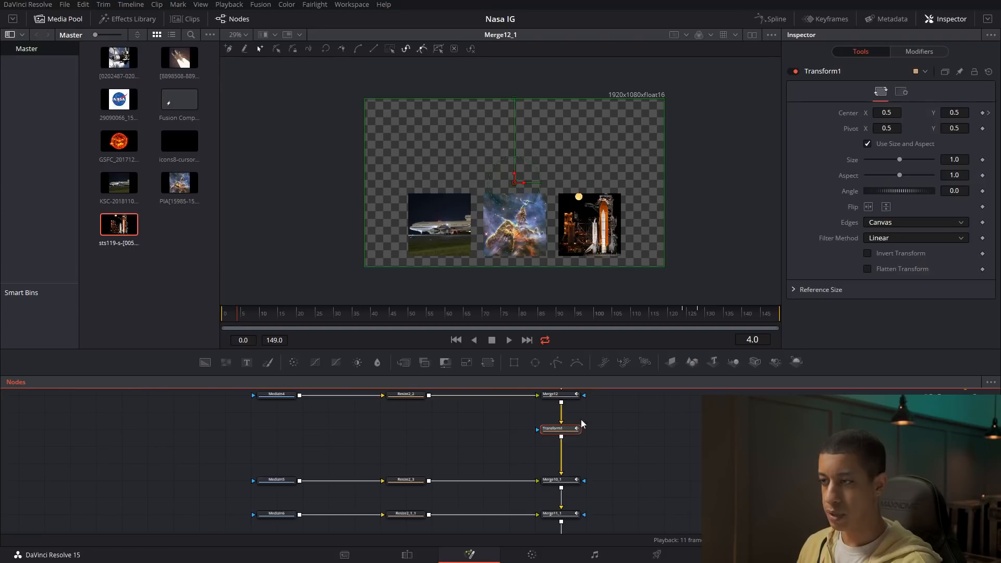
Move the first displacement keyframe of Transform1 to frame 122 in the Spline editor.
{"action": "left_click", "coordinate": [681, 314]}
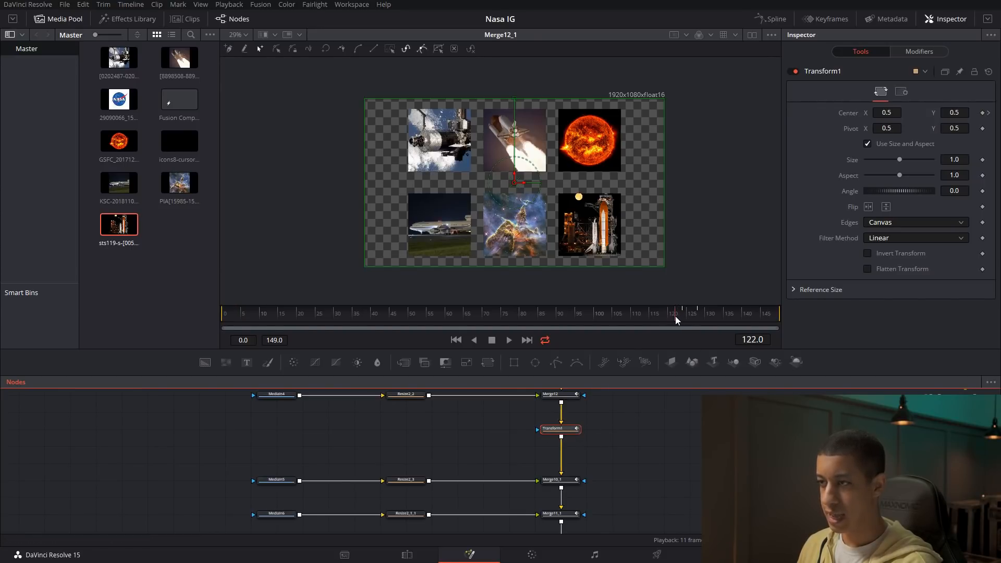
{"action": "left_click", "coordinate": [776, 19]}
{"action": "left_click", "coordinate": [605, 432]}
{"action": "left_click_drag", "start_coordinate": [440, 451], "coordinate": [198, 454]}
{"action": "left_click_drag", "start_coordinate": [718, 487], "coordinate": [691, 508]}
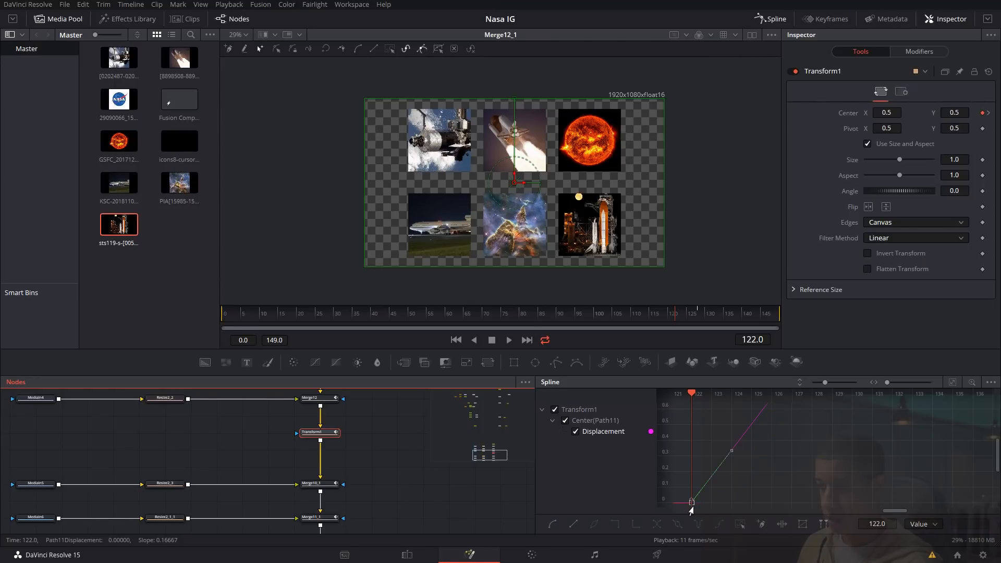
{"action": "left_click", "coordinate": [772, 18]}
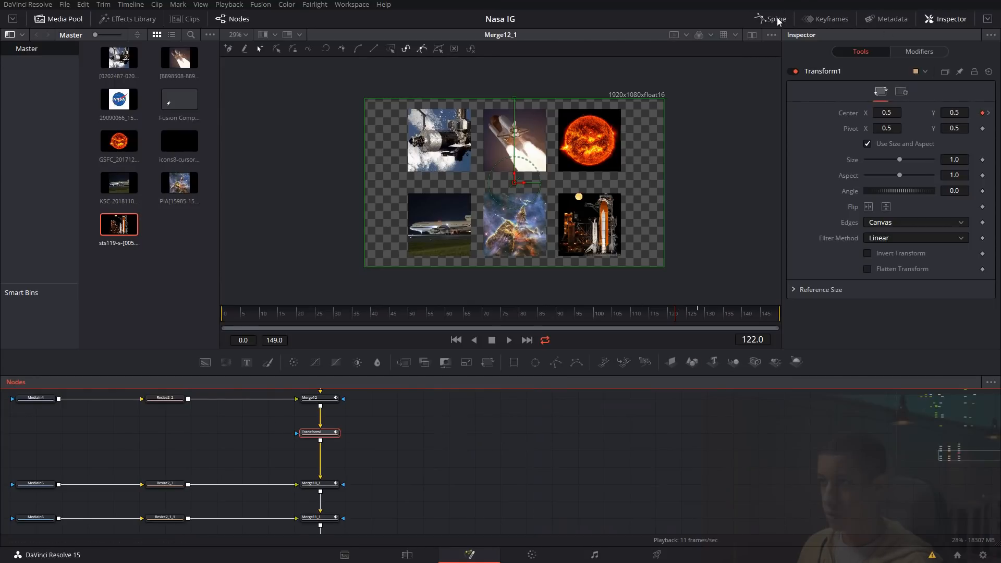
Play back the animation around frames 104 to 149 to check the timing of the first row's exit.
{"action": "left_click", "coordinate": [608, 315]}
{"action": "key", "text": "space"}
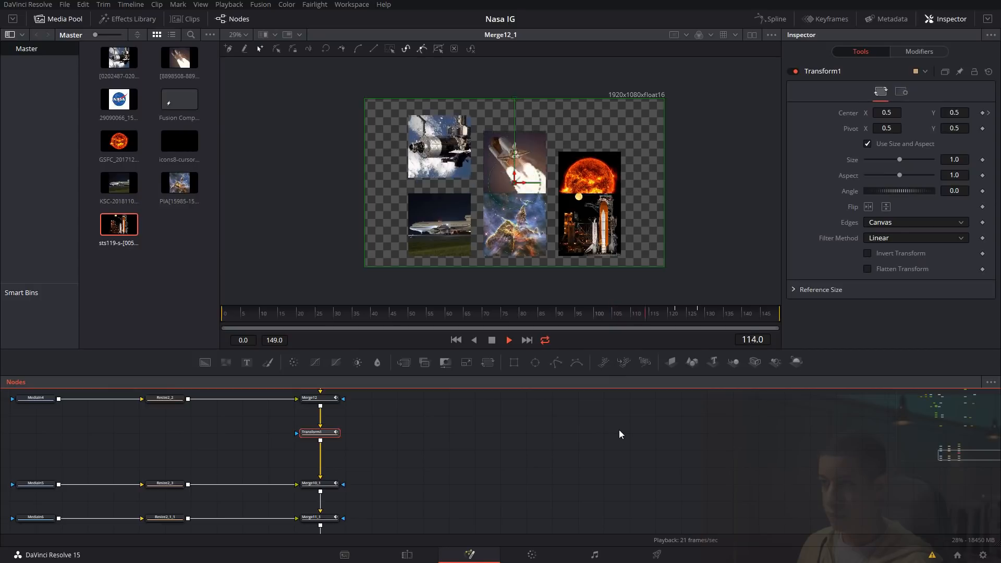
{"action": "key", "text": "space"}
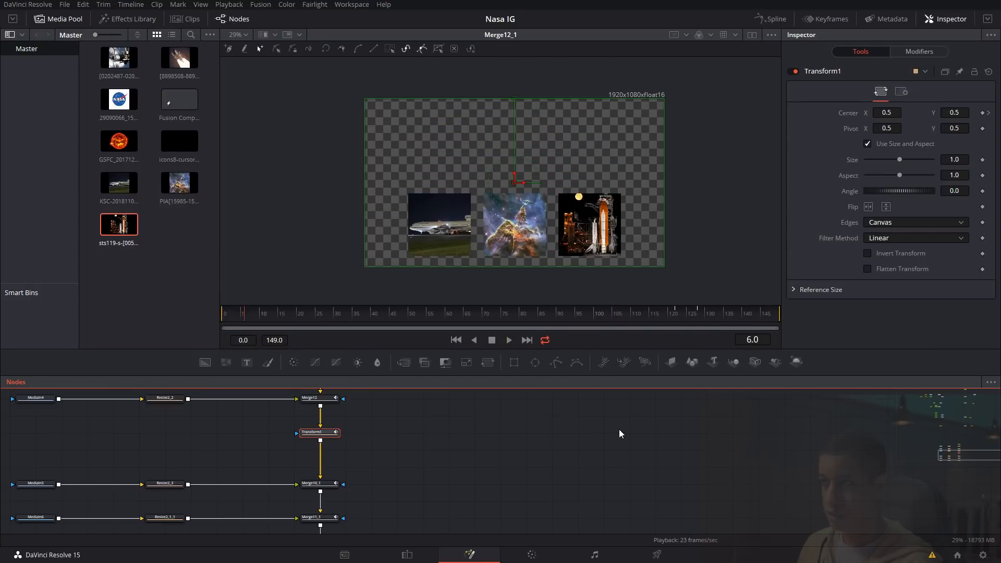
{"action": "left_click_drag", "start_coordinate": [610, 433], "coordinate": [665, 435]}
{"action": "left_click_drag", "start_coordinate": [665, 318], "coordinate": [643, 312]}
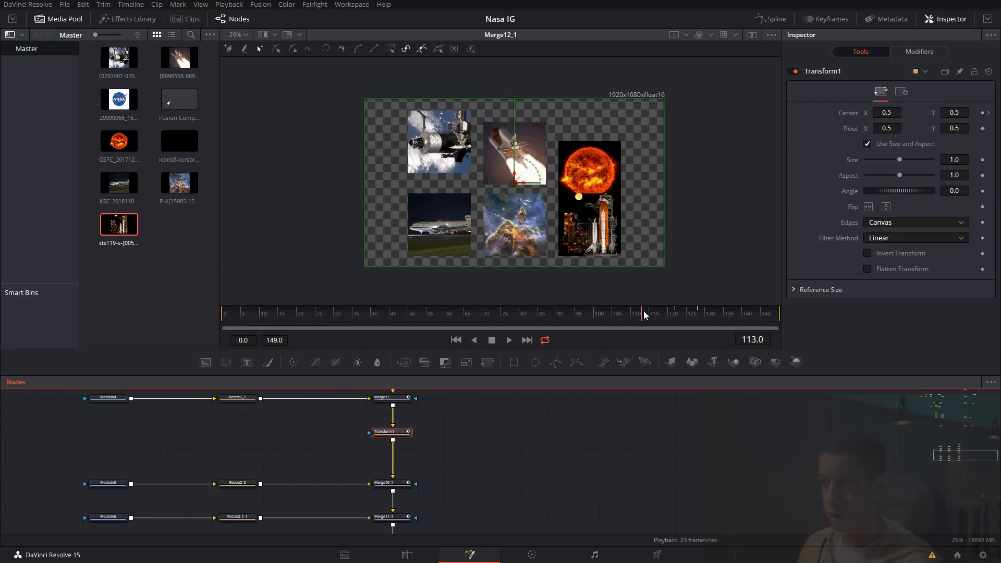
Select all nodes of the two image rows and move the group close beneath the profile header's node tree.
{"action": "left_click_drag", "start_coordinate": [494, 467], "coordinate": [592, 445]}
{"action": "scroll", "coordinate": [594, 443], "scroll_direction": "down", "scroll_amount": 3}
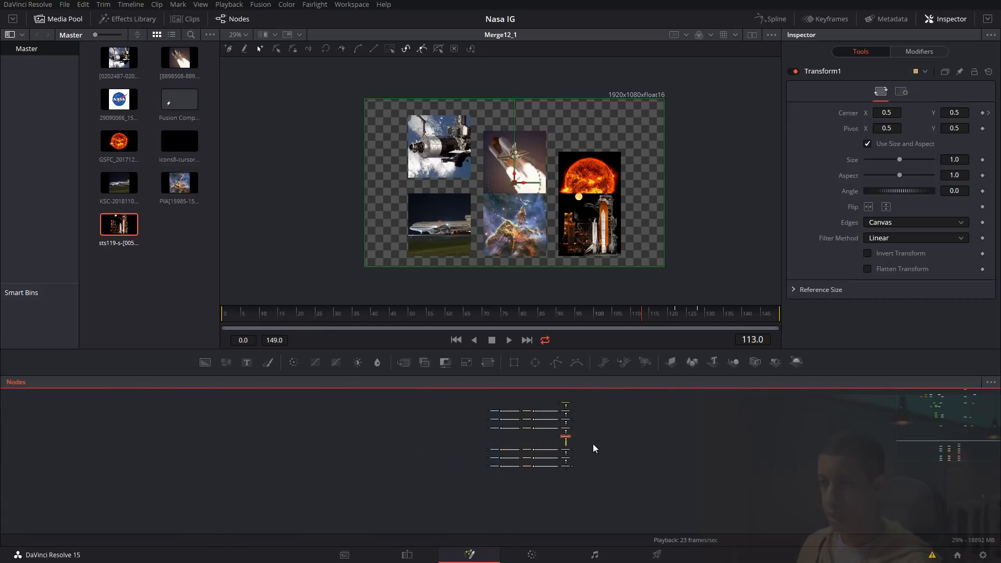
{"action": "left_click_drag", "start_coordinate": [615, 431], "coordinate": [523, 468]}
{"action": "scroll", "coordinate": [570, 458], "scroll_direction": "down", "scroll_amount": 1}
{"action": "left_click_drag", "start_coordinate": [366, 458], "coordinate": [474, 528]}
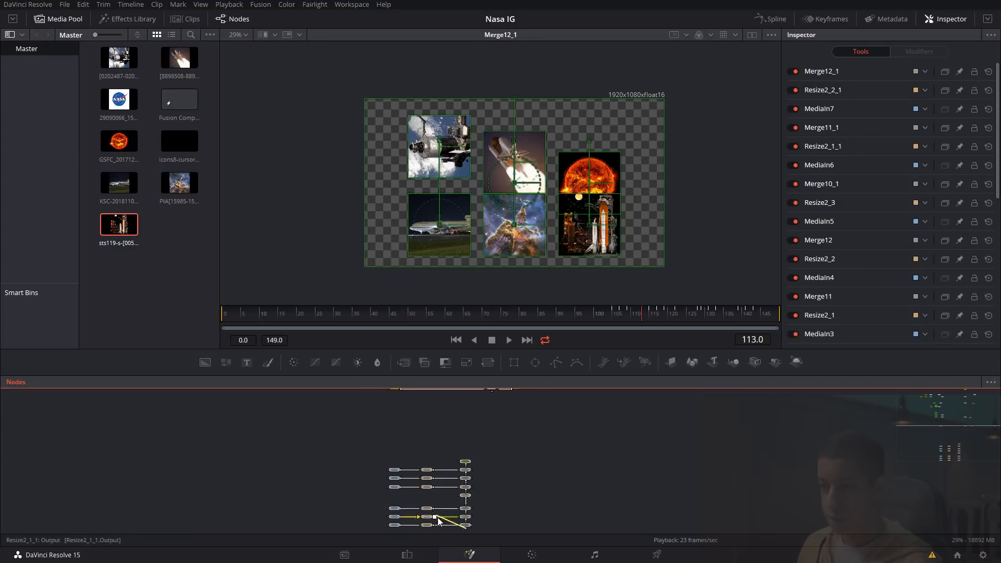
{"action": "left_click_drag", "start_coordinate": [470, 528], "coordinate": [418, 491]}
{"action": "left_click_drag", "start_coordinate": [555, 449], "coordinate": [471, 508]}
{"action": "scroll", "coordinate": [435, 489], "scroll_direction": "up", "scroll_amount": 5}
{"action": "scroll", "coordinate": [471, 509], "scroll_direction": "down", "scroll_amount": 4}
{"action": "left_click_drag", "start_coordinate": [494, 460], "coordinate": [396, 450]}
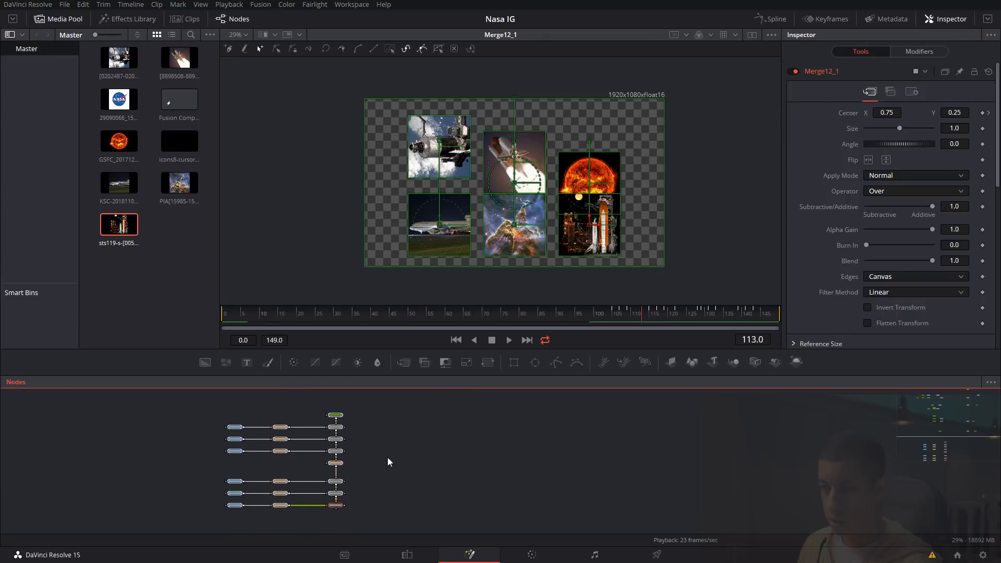
Merge the output of Merge12_1 over the last node of the profile chain with a new Merge node.
{"action": "scroll", "coordinate": [443, 451], "scroll_direction": "down", "scroll_amount": 2}
{"action": "left_click_drag", "start_coordinate": [451, 429], "coordinate": [447, 444]}
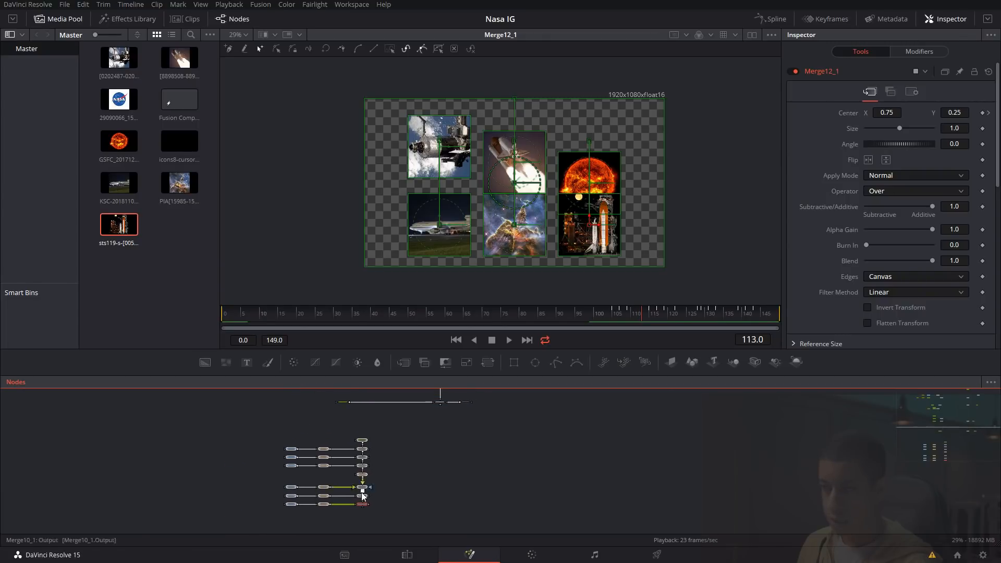
{"action": "left_click_drag", "start_coordinate": [371, 509], "coordinate": [410, 479]}
{"action": "left_click_drag", "start_coordinate": [443, 409], "coordinate": [441, 403]}
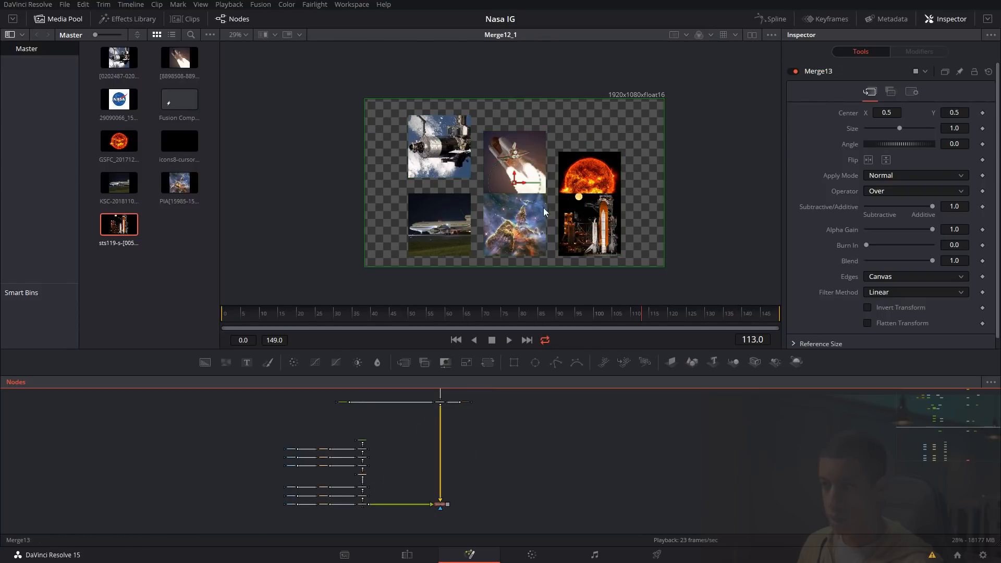
Show Merge13 in the viewer and save the project.
{"action": "key", "text": "1"}
{"action": "left_click", "coordinate": [549, 427]}
{"action": "key", "text": "ctrl+s"}
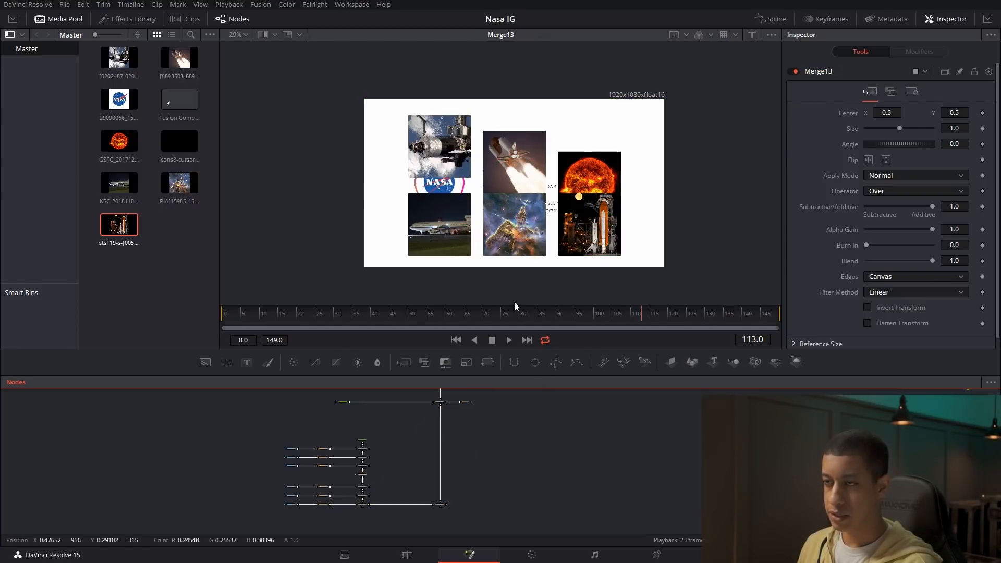
Lower the image rows relative to the profile by setting Merge13's Center Y to 0.0.
{"action": "left_click_drag", "start_coordinate": [477, 482], "coordinate": [565, 446]}
{"action": "scroll", "coordinate": [546, 467], "scroll_direction": "up", "scroll_amount": 3}
{"action": "left_click", "coordinate": [507, 485]}
{"action": "scroll", "coordinate": [516, 486], "scroll_direction": "up", "scroll_amount": 4}
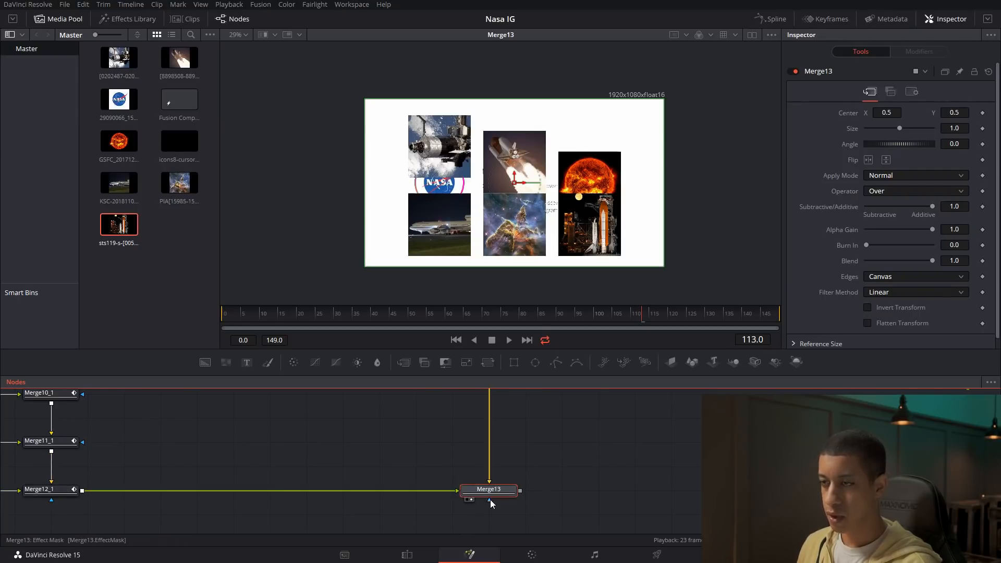
{"action": "left_click", "coordinate": [965, 113]}
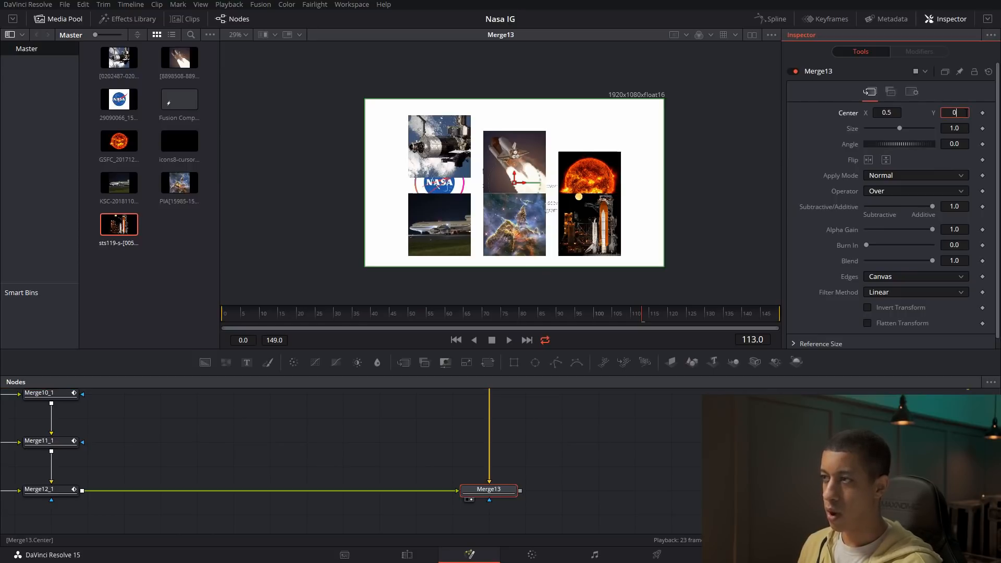
{"action": "key", "text": "Tab"}
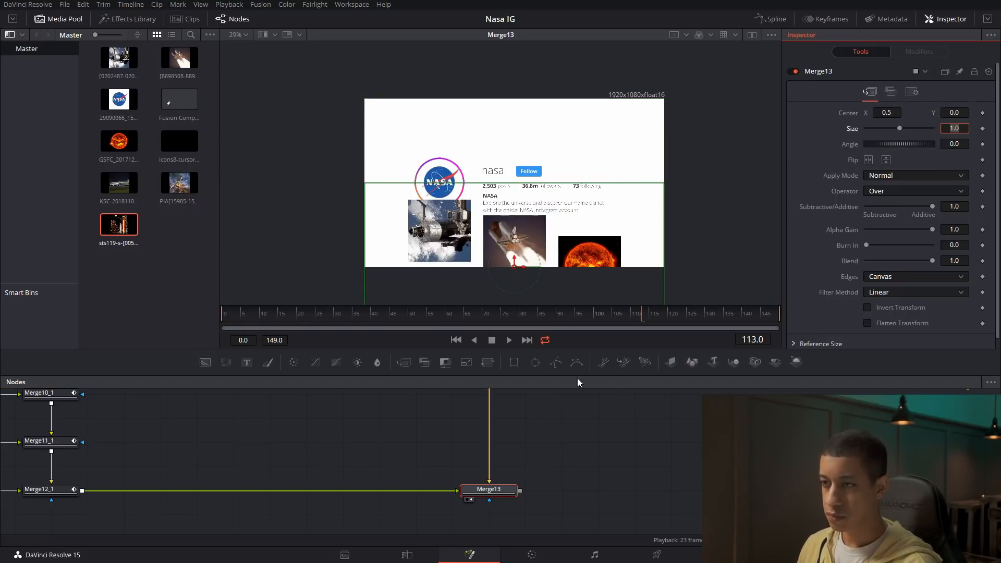
Play back the composite to review how the lowered image rows move over the profile header.
{"action": "left_click_drag", "start_coordinate": [632, 316], "coordinate": [595, 318]}
{"action": "key", "text": "space"}
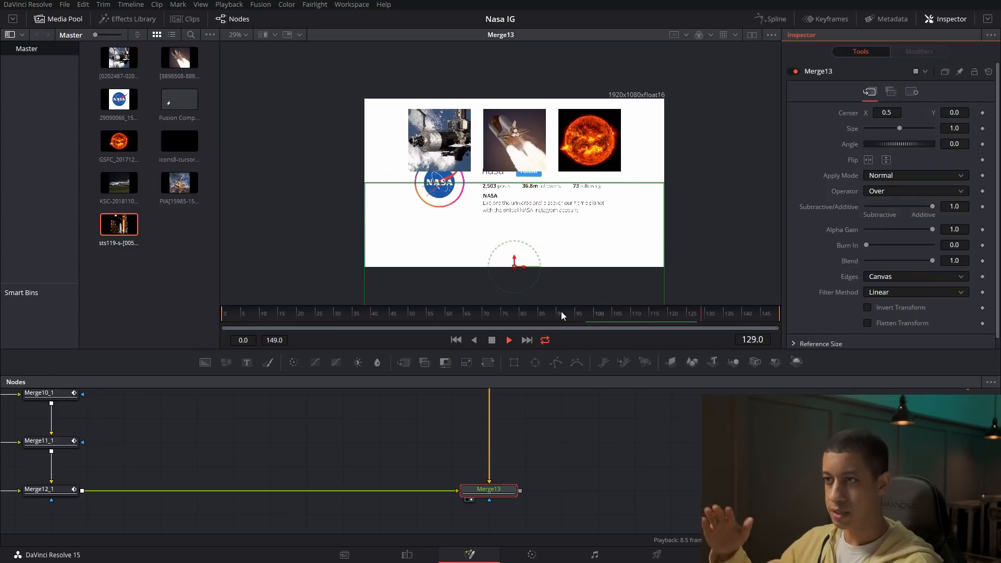
{"action": "key", "text": "space"}
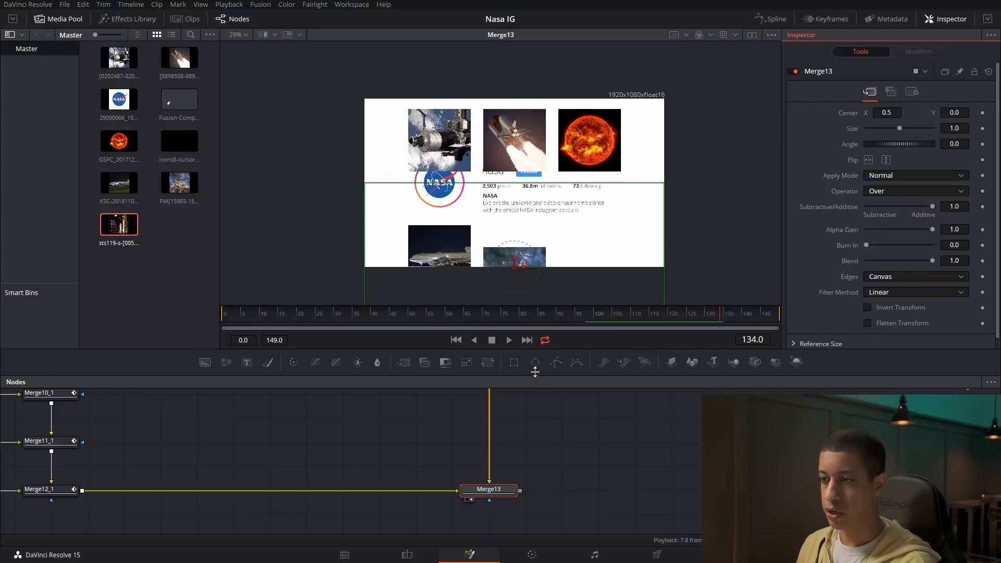
Mask Merge13 with a new Rectangle, setting the mask's Center Y to 0.25 and Width to 1.0.
{"action": "left_click", "coordinate": [617, 483]}
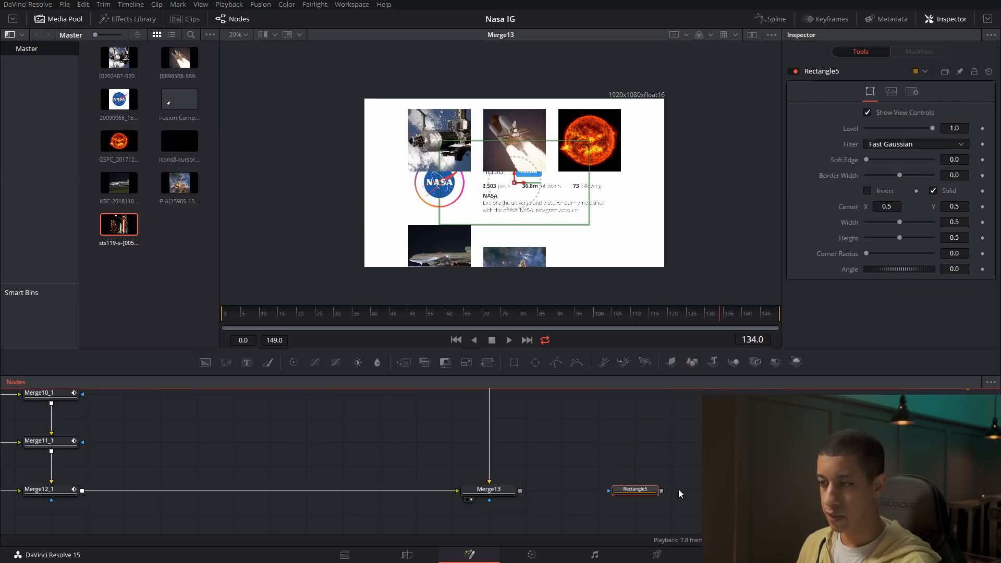
{"action": "left_click_drag", "start_coordinate": [661, 491], "coordinate": [502, 492]}
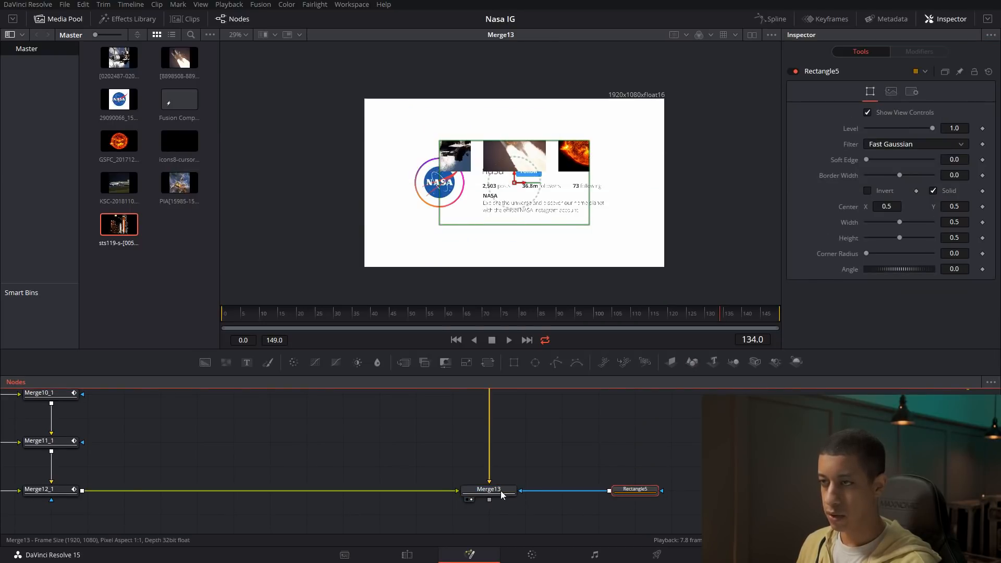
{"action": "left_click", "coordinate": [965, 206]}
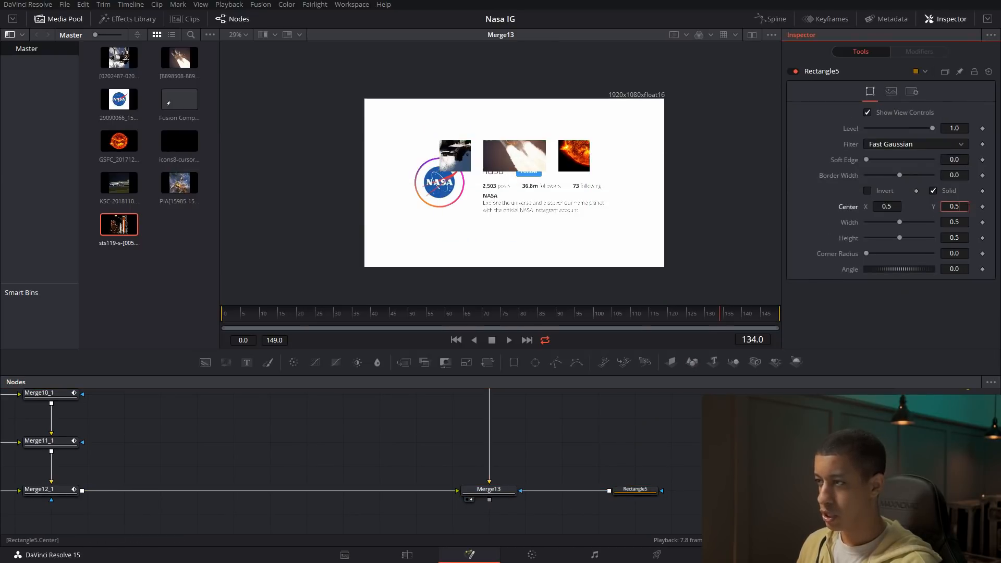
{"action": "type", "text": "0.25"}
{"action": "key", "text": "Tab"}
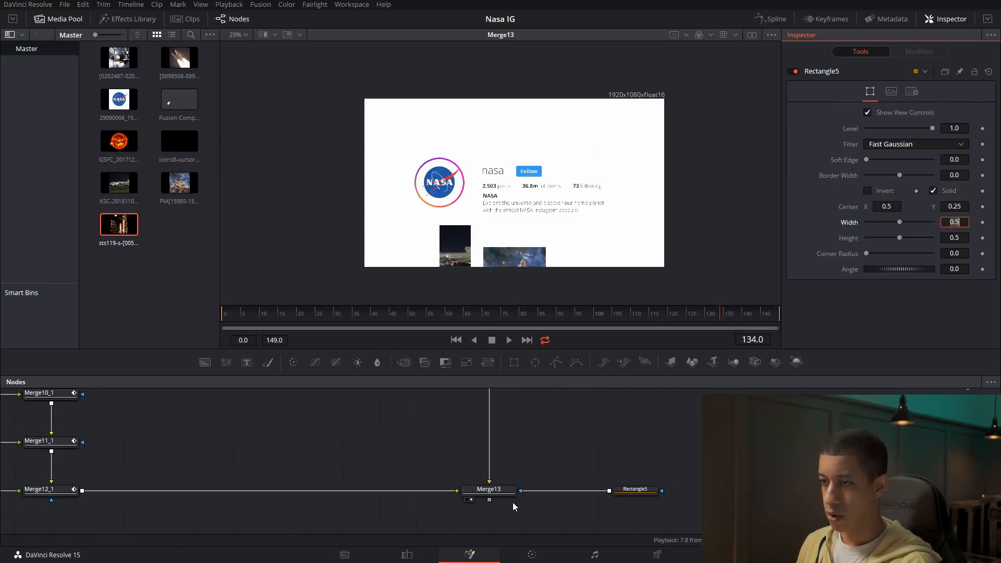
{"action": "left_click", "coordinate": [618, 492]}
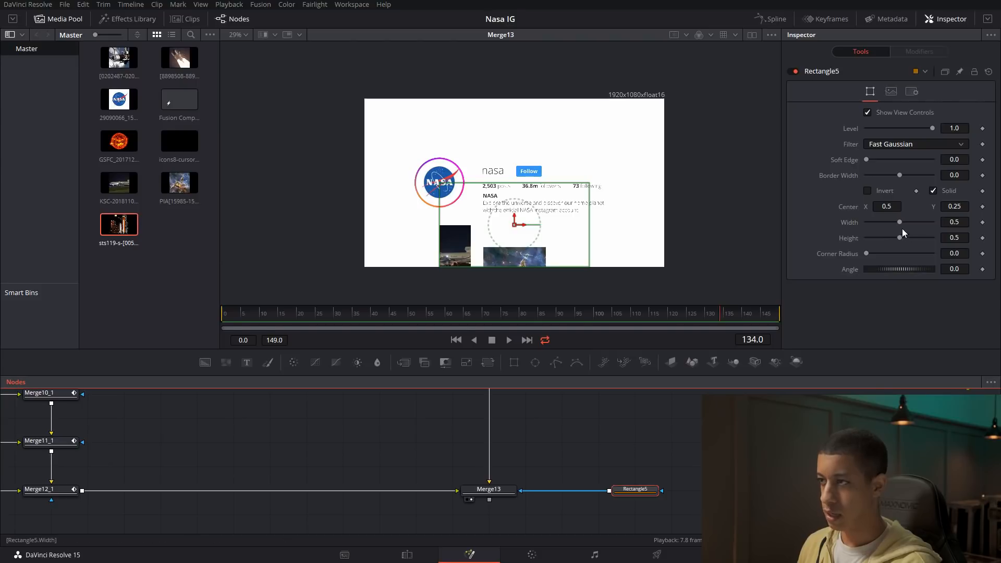
{"action": "left_click_drag", "start_coordinate": [899, 222], "coordinate": [959, 229]}
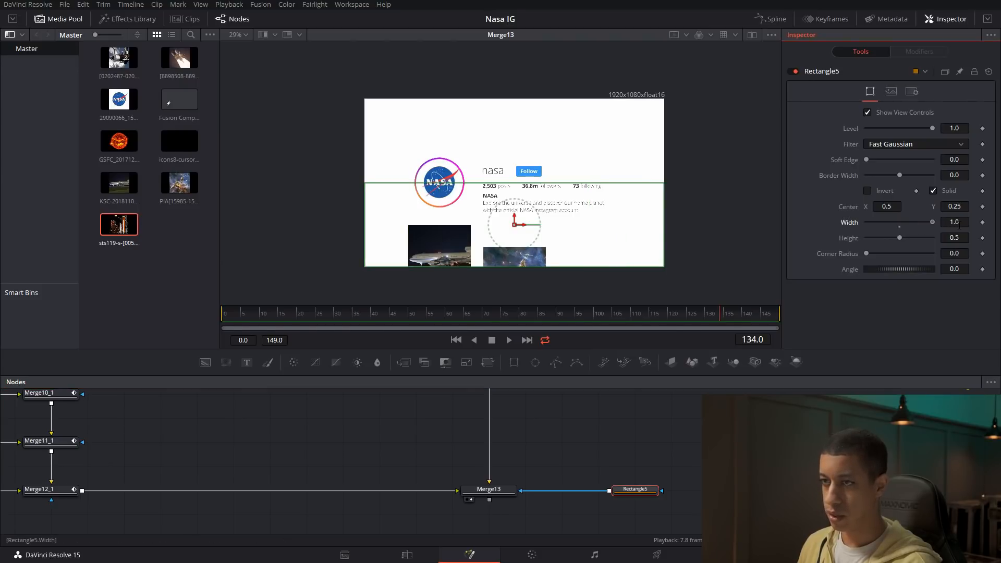
Play back and scrub the masked composite to examine how the image rows enter below the header and leave at the mask's edge.
{"action": "left_click_drag", "start_coordinate": [709, 320], "coordinate": [567, 316]}
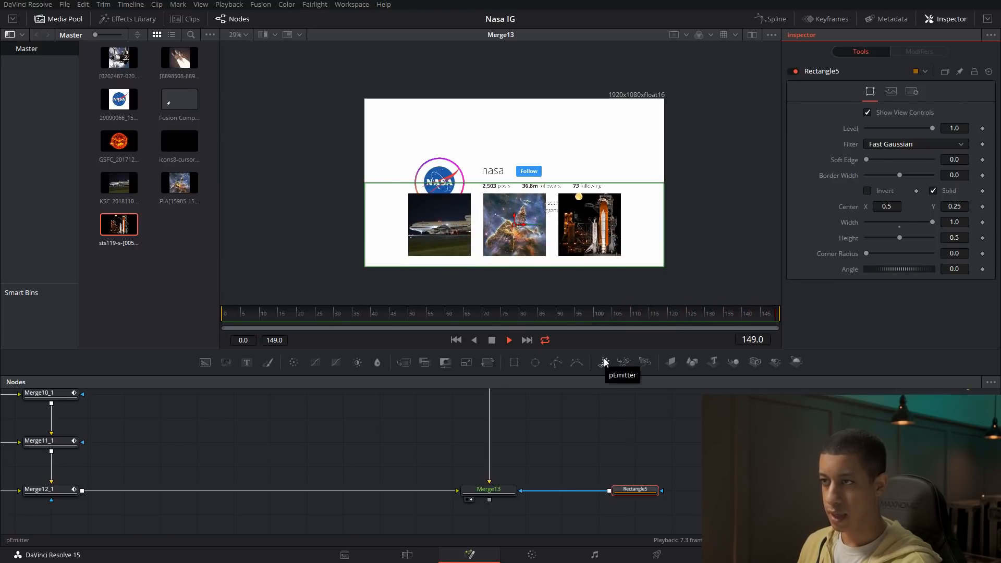
{"action": "key", "text": "space"}
{"action": "left_click_drag", "start_coordinate": [629, 418], "coordinate": [617, 445]}
{"action": "scroll", "coordinate": [650, 446], "scroll_direction": "down", "scroll_amount": 2}
{"action": "scroll", "coordinate": [649, 444], "scroll_direction": "down", "scroll_amount": 2}
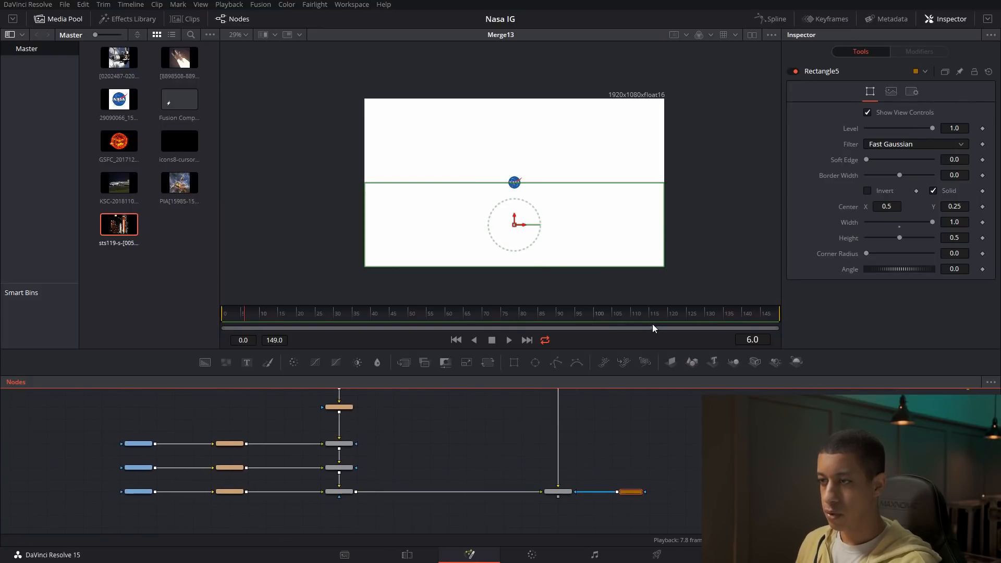
{"action": "left_click", "coordinate": [621, 315]}
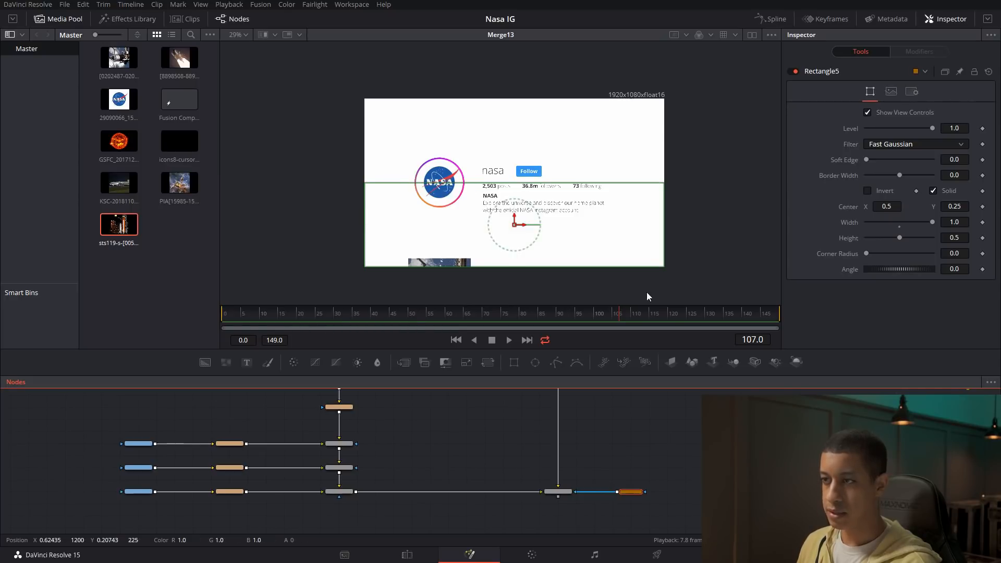
{"action": "left_click_drag", "start_coordinate": [625, 315], "coordinate": [582, 322]}
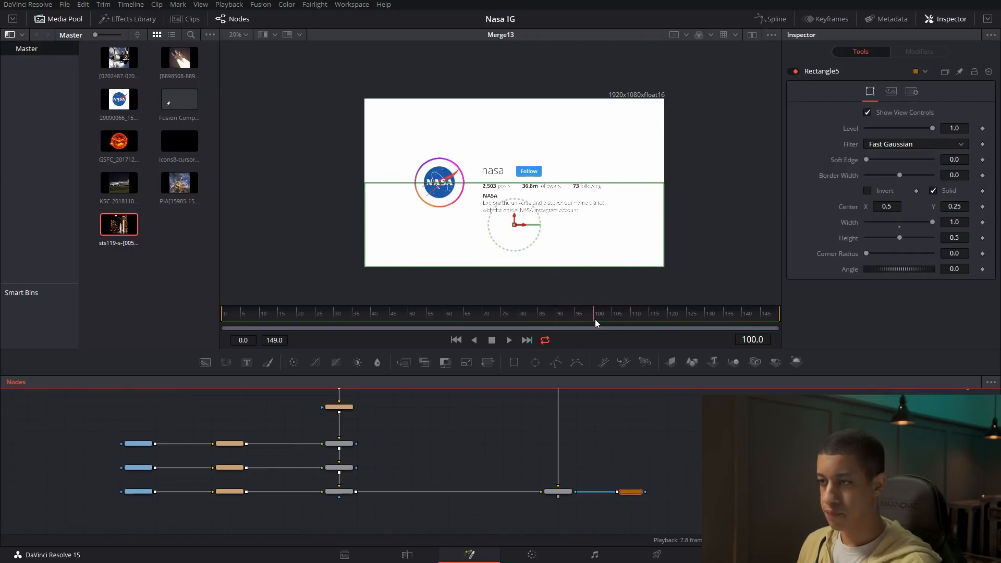
Insert a Transform node directly after Merge9 at the end of the profile chain.
{"action": "scroll", "coordinate": [631, 470], "scroll_direction": "up", "scroll_amount": 5}
{"action": "scroll", "coordinate": [625, 429], "scroll_direction": "up", "scroll_amount": 2}
{"action": "left_click", "coordinate": [556, 425]}
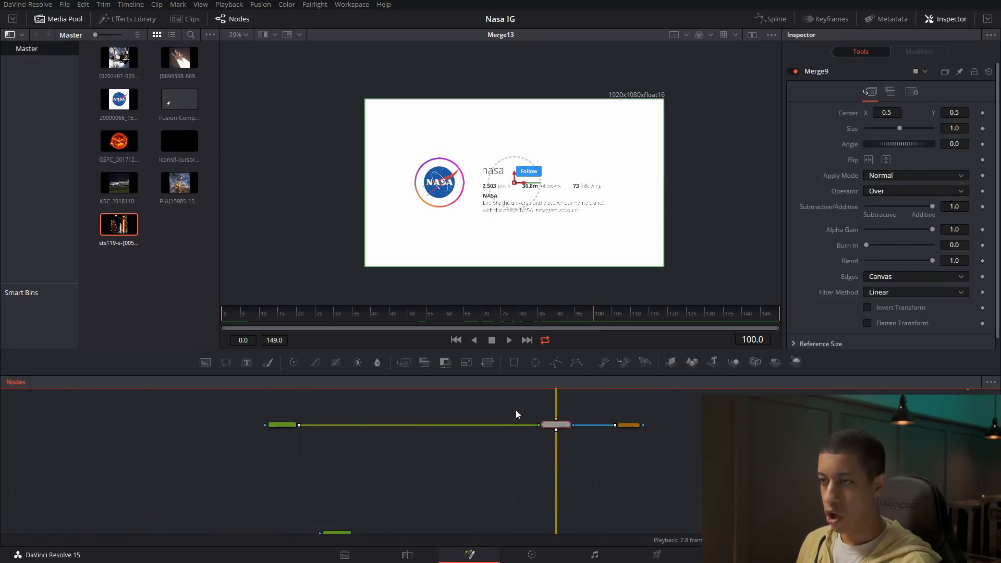
{"action": "scroll", "coordinate": [593, 414], "scroll_direction": "down", "scroll_amount": 5}
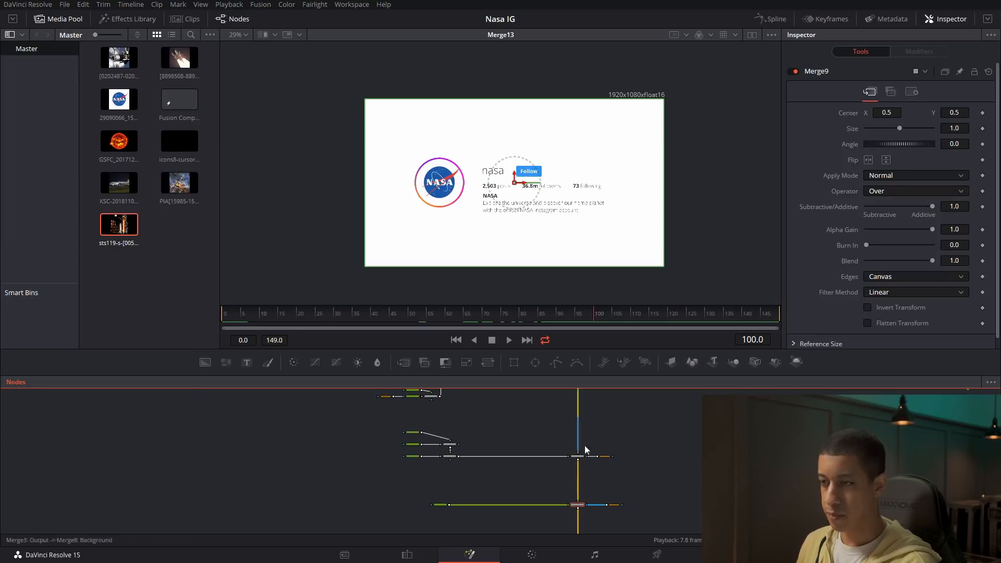
{"action": "scroll", "coordinate": [647, 489], "scroll_direction": "down", "scroll_amount": 3}
{"action": "scroll", "coordinate": [639, 468], "scroll_direction": "down", "scroll_amount": 1}
{"action": "key", "text": "shift+space"}
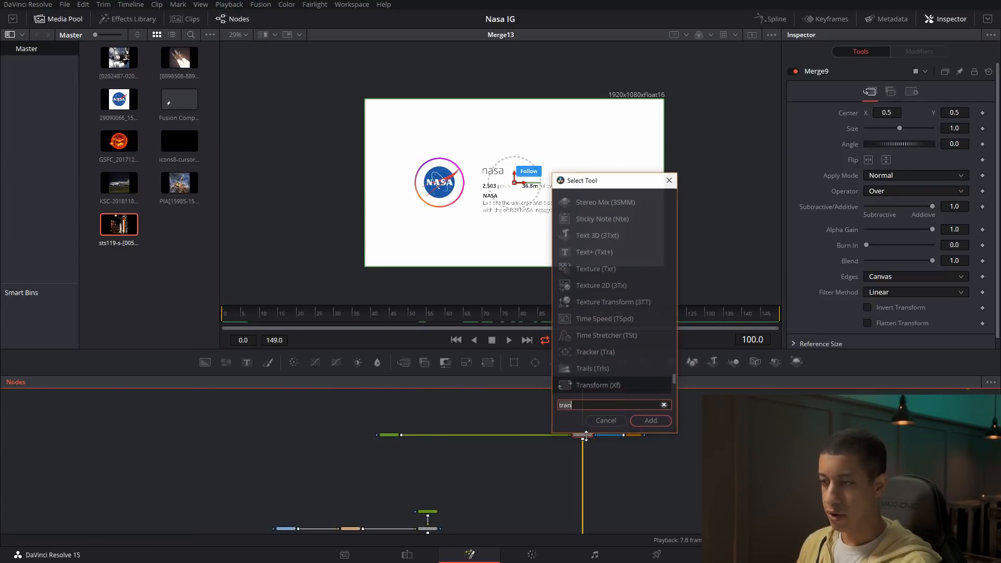
{"action": "key", "text": "Return"}
Animate the profile header upward with Transform2's Center, keyframed at frame 100 and raised to Y about 0.73 at frame 110.
{"action": "left_click_drag", "start_coordinate": [587, 446], "coordinate": [608, 464]}
{"action": "scroll", "coordinate": [590, 463], "scroll_direction": "up", "scroll_amount": 5}
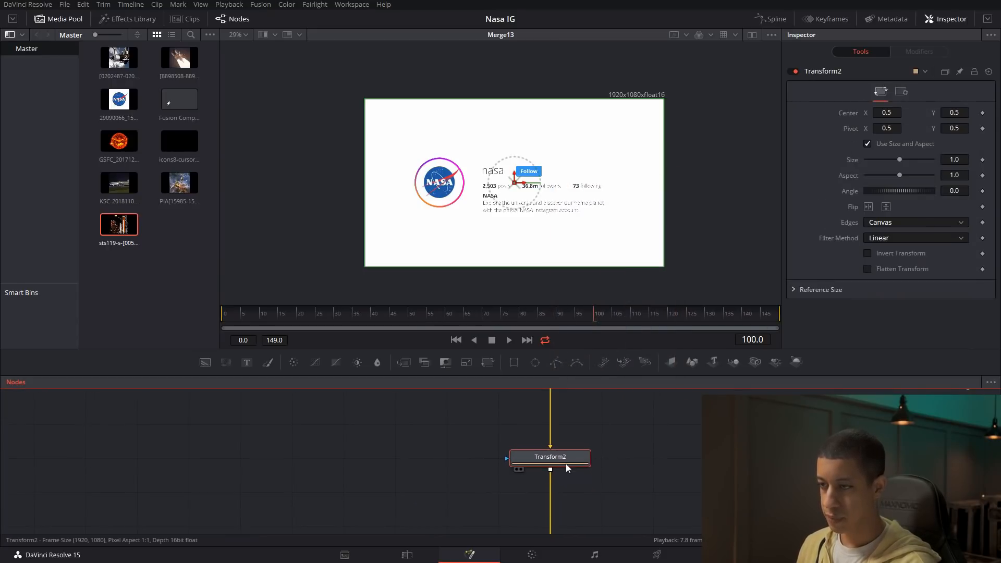
{"action": "left_click", "coordinate": [982, 112]}
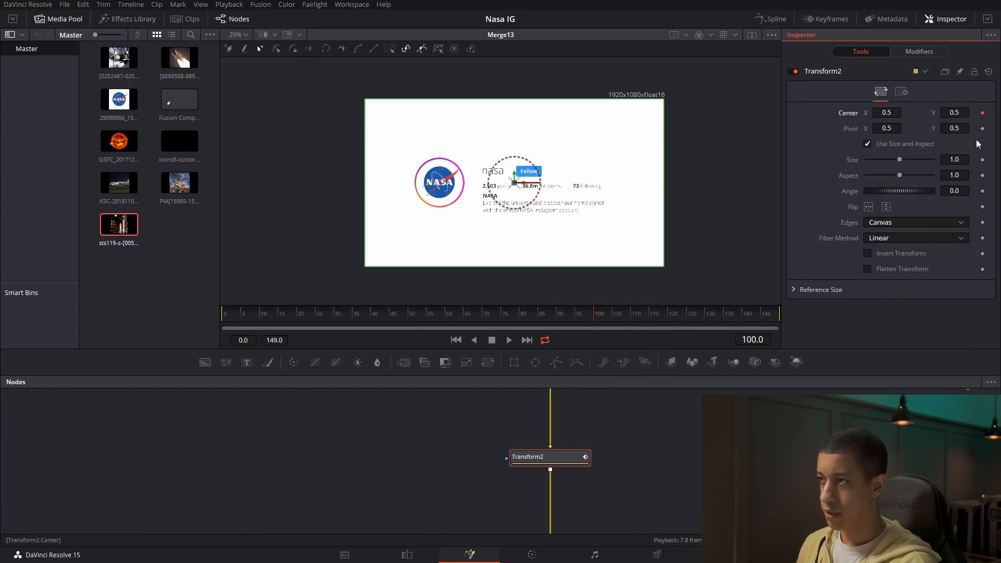
{"action": "left_click_drag", "start_coordinate": [609, 316], "coordinate": [633, 321]}
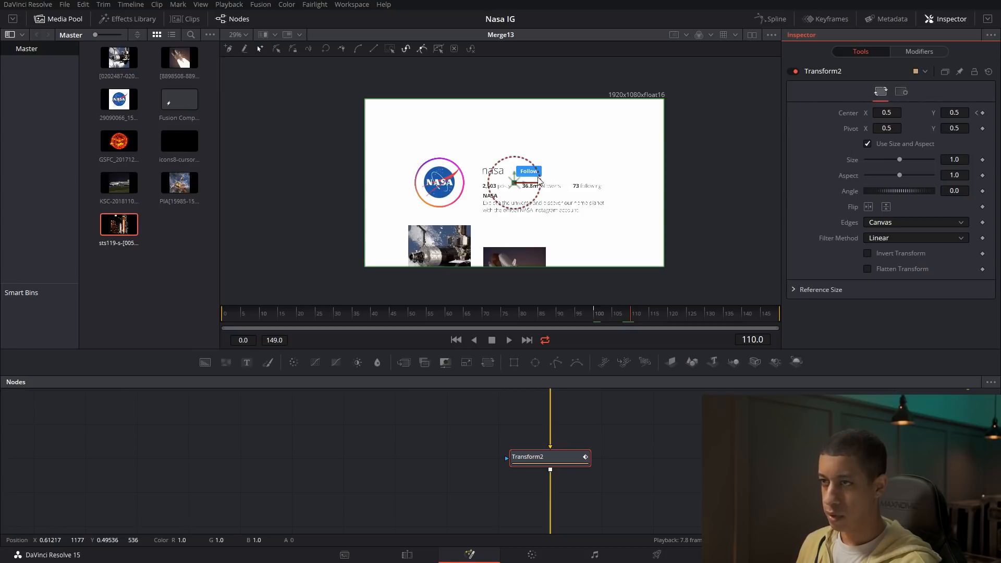
{"action": "left_click_drag", "start_coordinate": [515, 183], "coordinate": [522, 140]}
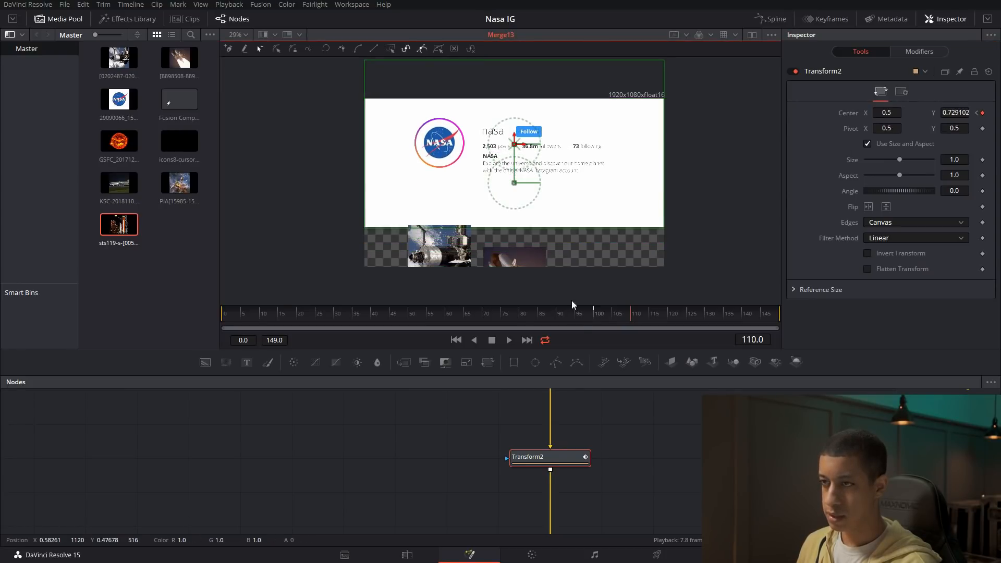
Play back the header's upward move, check its position against the first image row at frame 120, and inspect the profile node tree.
{"action": "key", "text": "space"}
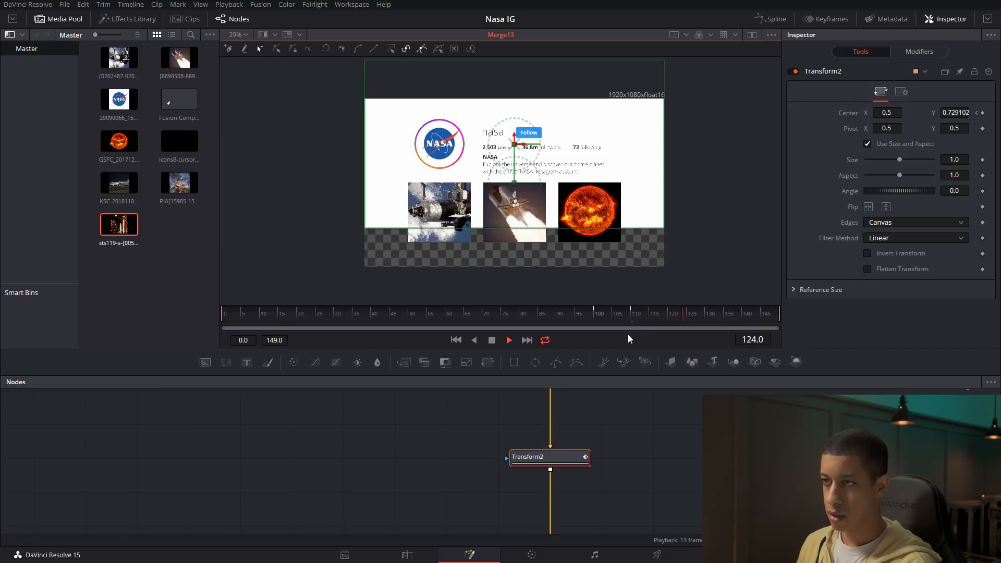
{"action": "key", "text": "space"}
{"action": "left_click_drag", "start_coordinate": [647, 314], "coordinate": [669, 317]}
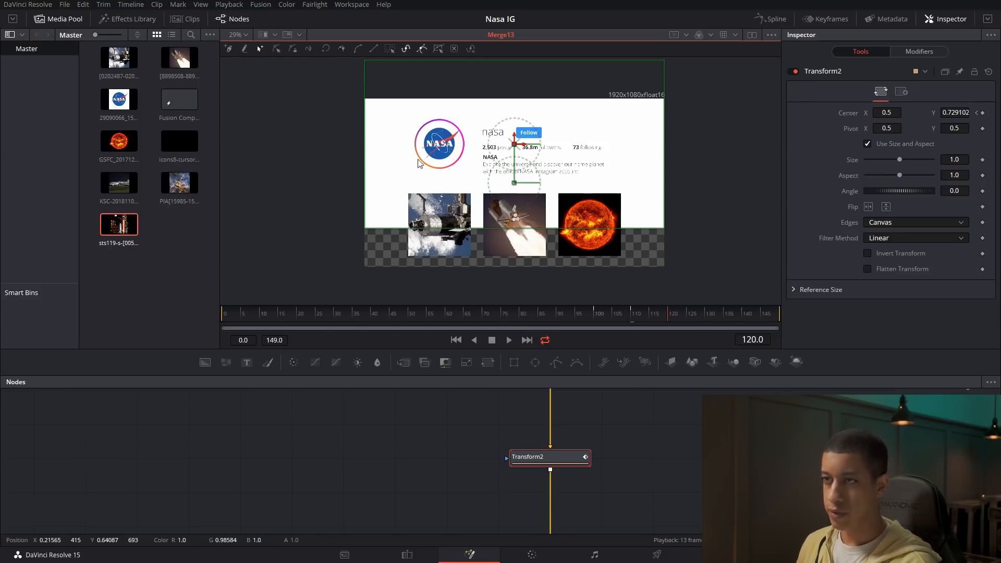
{"action": "scroll", "coordinate": [630, 421], "scroll_direction": "down", "scroll_amount": 5}
{"action": "left_click_drag", "start_coordinate": [684, 415], "coordinate": [648, 518]}
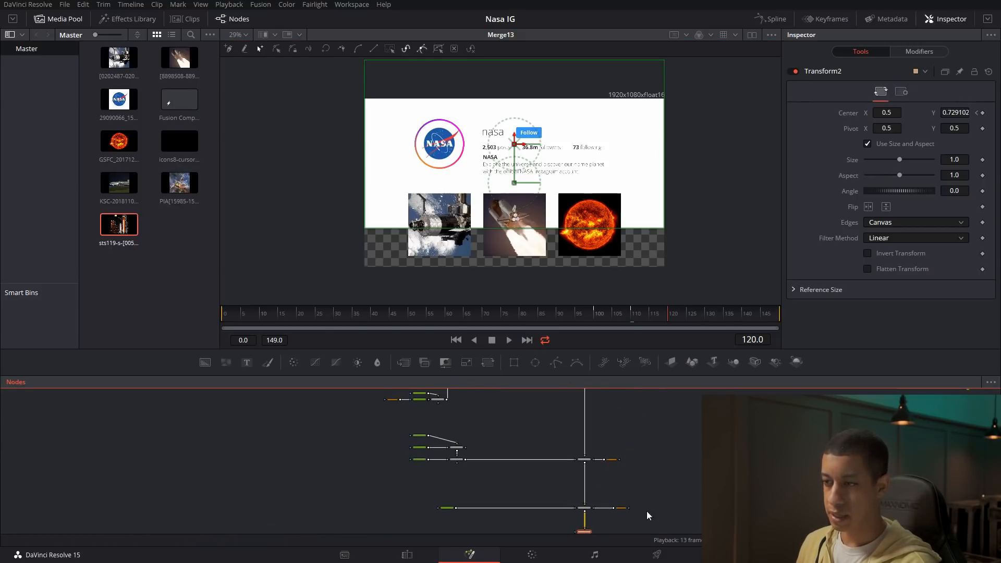
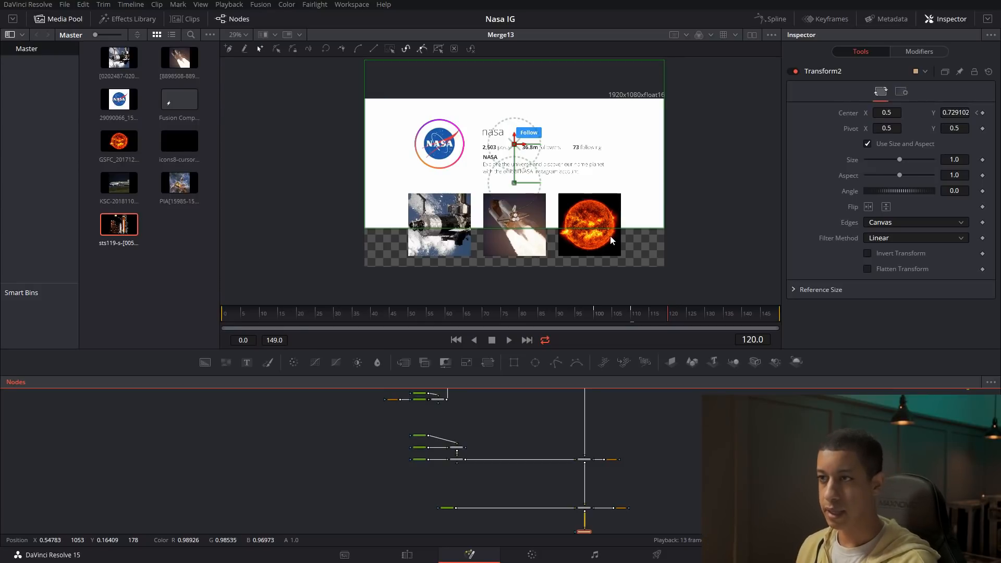
Smooth Transform2's Center displacement curve between the keyframes at frames 100 and 110 in the Spline editor.
{"action": "left_click", "coordinate": [676, 452]}
{"action": "left_click_drag", "start_coordinate": [668, 479], "coordinate": [655, 416]}
{"action": "scroll", "coordinate": [672, 463], "scroll_direction": "down", "scroll_amount": 2}
{"action": "left_click_drag", "start_coordinate": [677, 463], "coordinate": [637, 459]}
{"action": "scroll", "coordinate": [637, 458], "scroll_direction": "up", "scroll_amount": 2}
{"action": "left_click", "coordinate": [599, 459]}
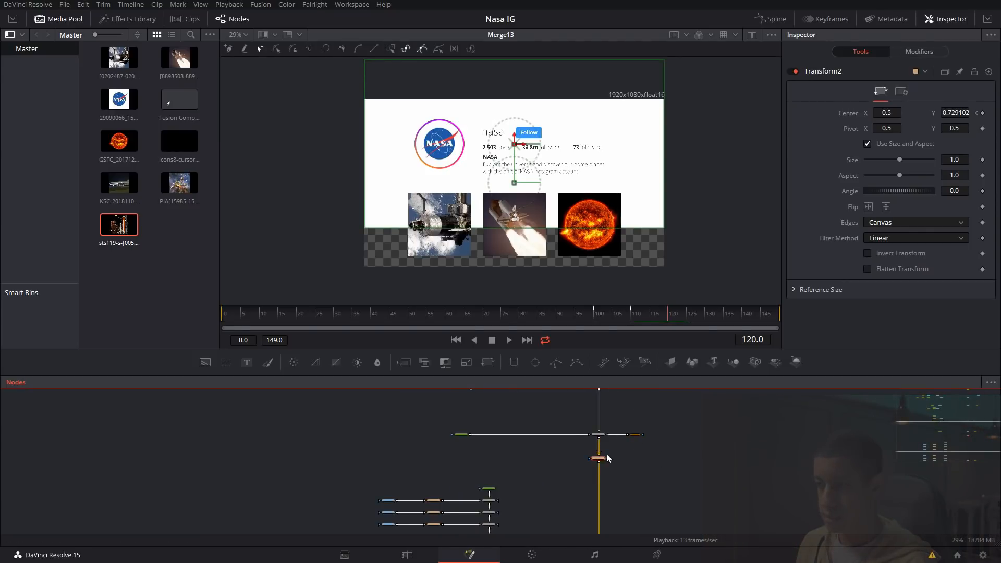
{"action": "scroll", "coordinate": [619, 459], "scroll_direction": "up", "scroll_amount": 4}
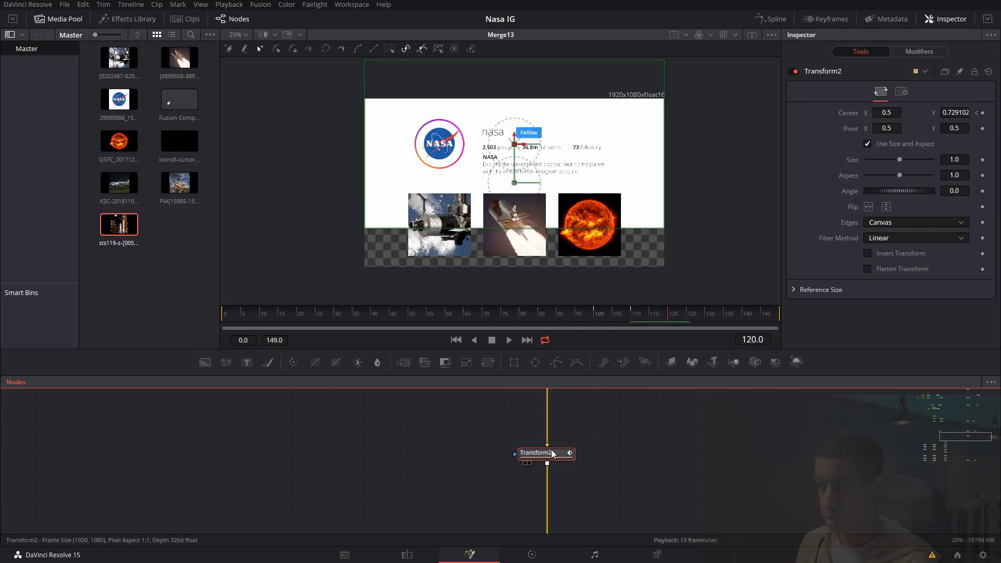
{"action": "left_click", "coordinate": [777, 19]}
{"action": "left_click", "coordinate": [950, 385]}
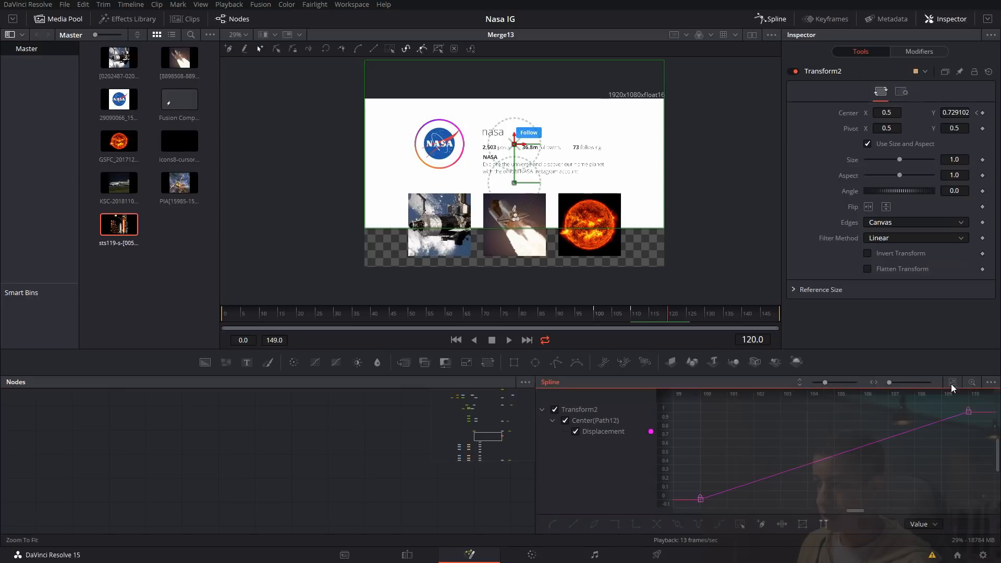
{"action": "left_click_drag", "start_coordinate": [977, 405], "coordinate": [681, 512]}
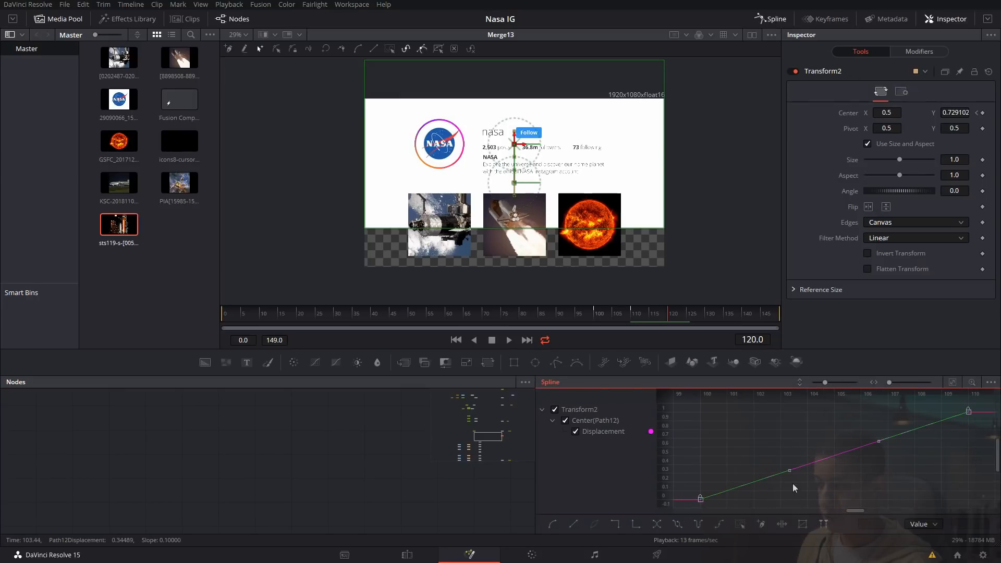
{"action": "key", "text": "shift+s"}
{"action": "left_click", "coordinate": [447, 503]}
{"action": "left_click", "coordinate": [775, 19]}
Play back the composition to examine the smoothed header move and the entering image rows.
{"action": "left_click_drag", "start_coordinate": [495, 313], "coordinate": [393, 315]}
{"action": "key", "text": "space"}
{"action": "left_click", "coordinate": [673, 467]}
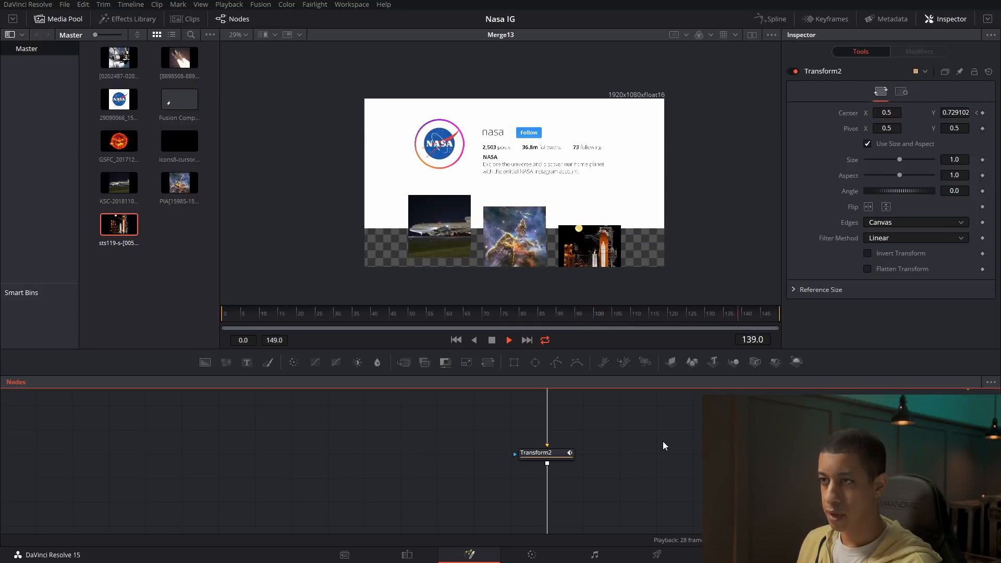
{"action": "key", "text": "space"}
{"action": "left_click_drag", "start_coordinate": [768, 507], "coordinate": [669, 416]}
{"action": "scroll", "coordinate": [693, 454], "scroll_direction": "down", "scroll_amount": 4}
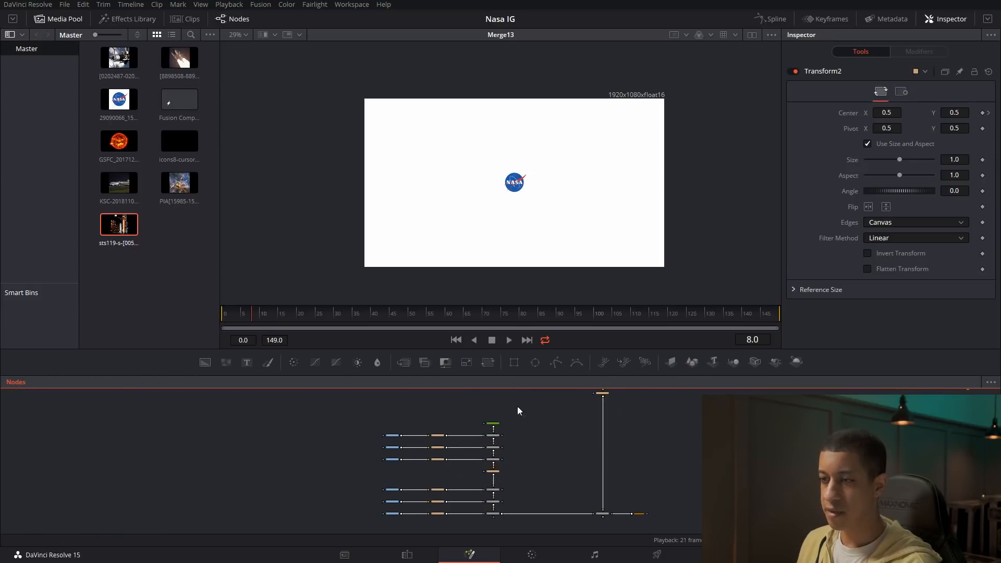
Scrub from the image rows back to the Follow button around frames 85 to 90, and save the project.
{"action": "mouse_move", "coordinate": [665, 315]}
{"action": "left_mouse_down"}
{"action": "mouse_move", "coordinate": [629, 312]}
{"action": "mouse_move", "coordinate": [662, 315]}
{"action": "left_mouse_up"}
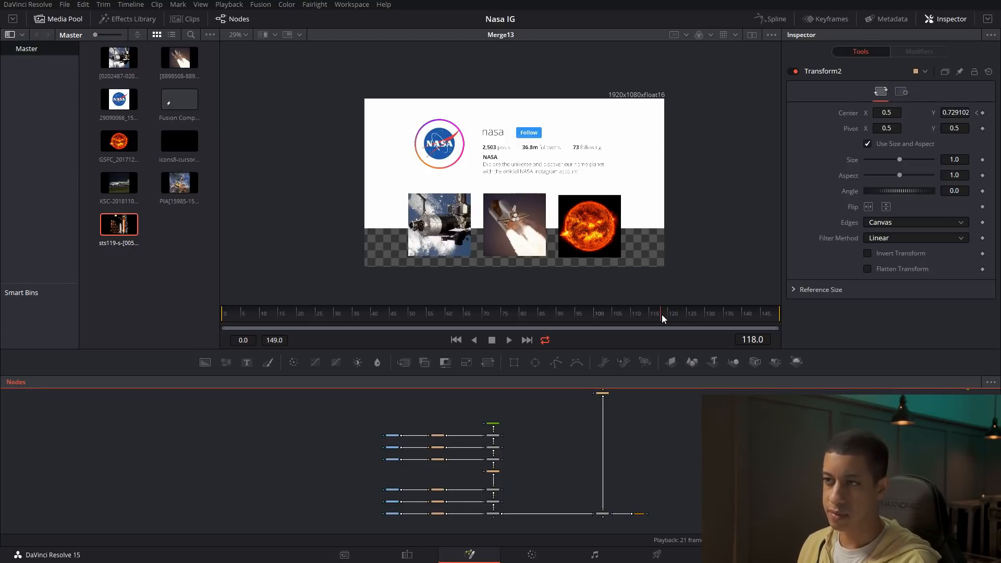
{"action": "left_click_drag", "start_coordinate": [661, 317], "coordinate": [542, 316]}
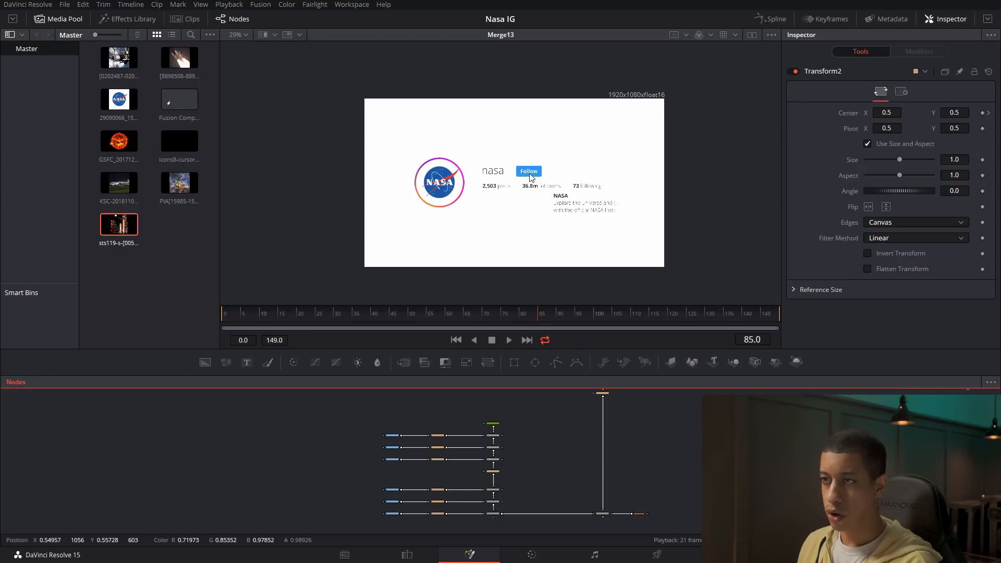
{"action": "left_click_drag", "start_coordinate": [550, 315], "coordinate": [562, 318]}
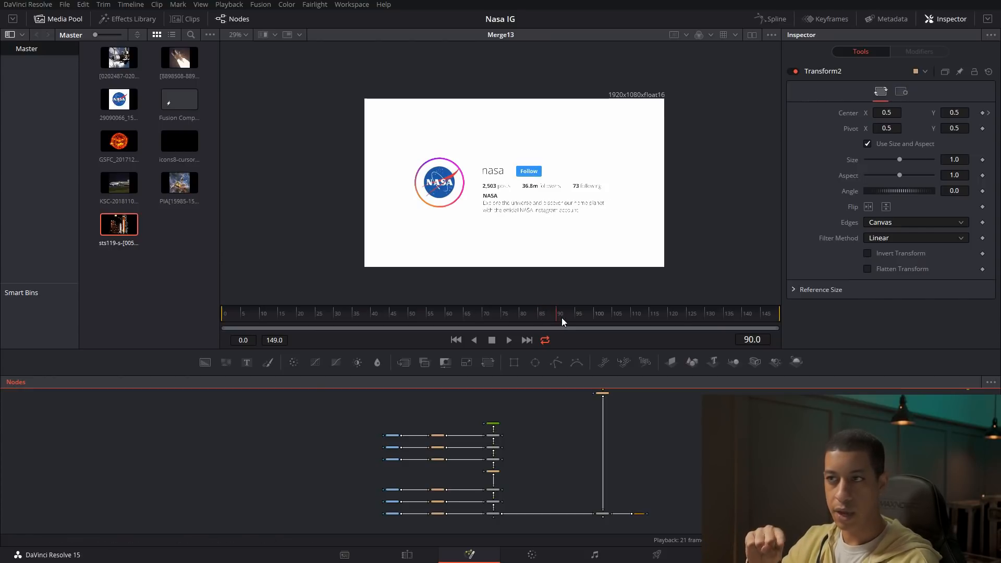
{"action": "key", "text": "ctrl+s"}
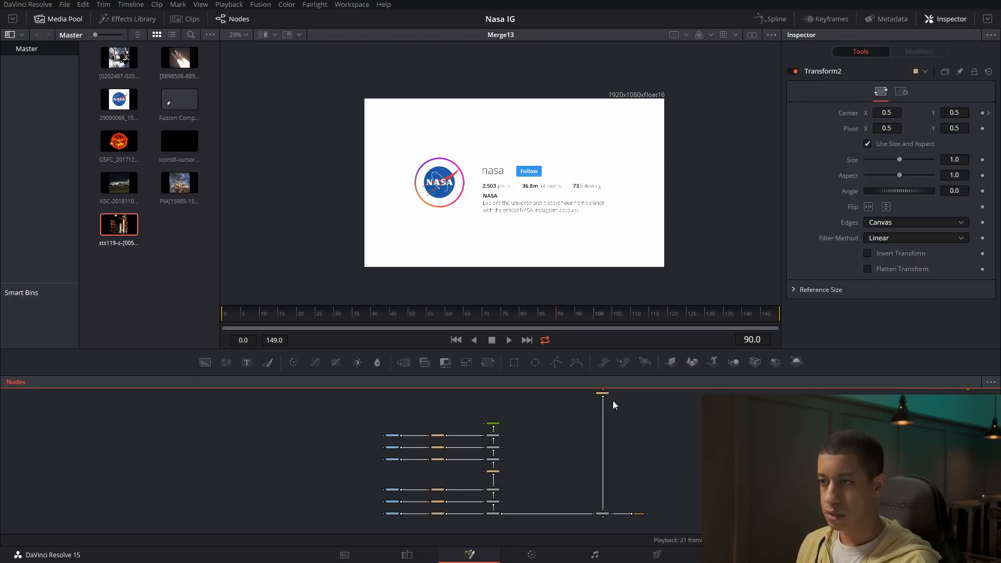
Locate the Follow button's node branch, view its Merge4 output at frame 85, and move the branch's nodes to make room.
{"action": "left_click_drag", "start_coordinate": [562, 320], "coordinate": [544, 315]}
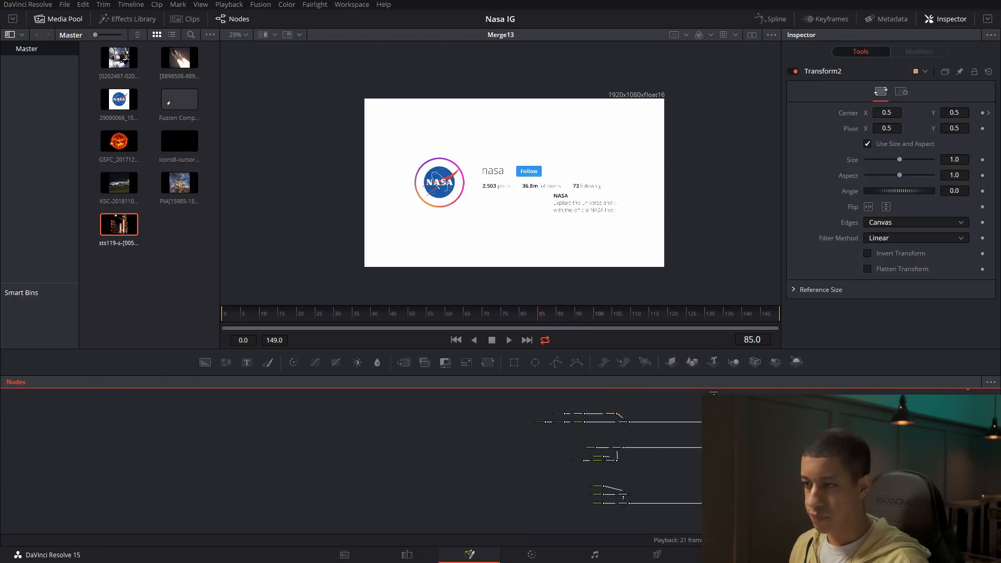
{"action": "left_click_drag", "start_coordinate": [730, 459], "coordinate": [740, 446]}
{"action": "scroll", "coordinate": [678, 444], "scroll_direction": "up", "scroll_amount": 4}
{"action": "left_click_drag", "start_coordinate": [596, 425], "coordinate": [655, 467]}
{"action": "scroll", "coordinate": [600, 449], "scroll_direction": "up", "scroll_amount": 4}
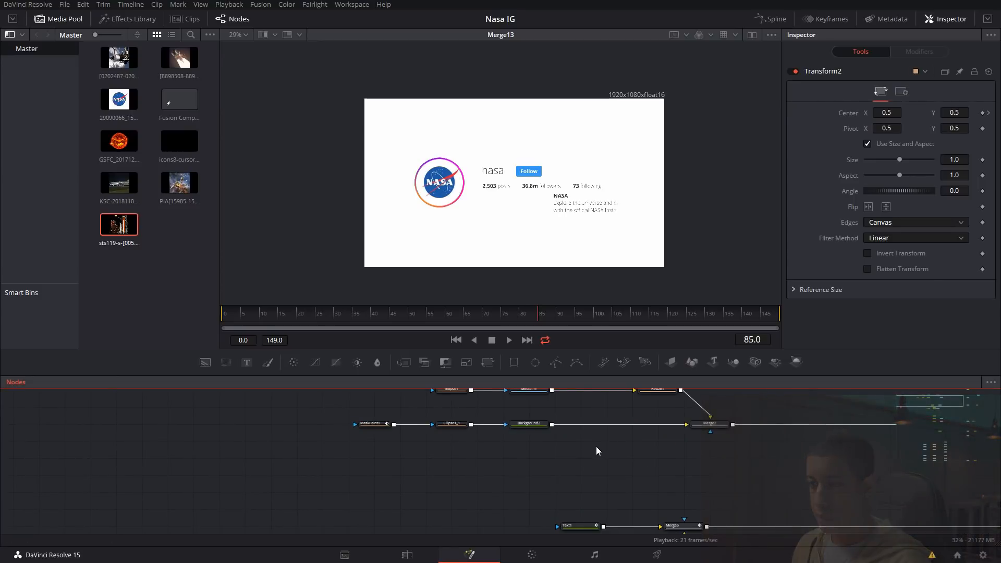
{"action": "left_click_drag", "start_coordinate": [515, 428], "coordinate": [509, 182]}
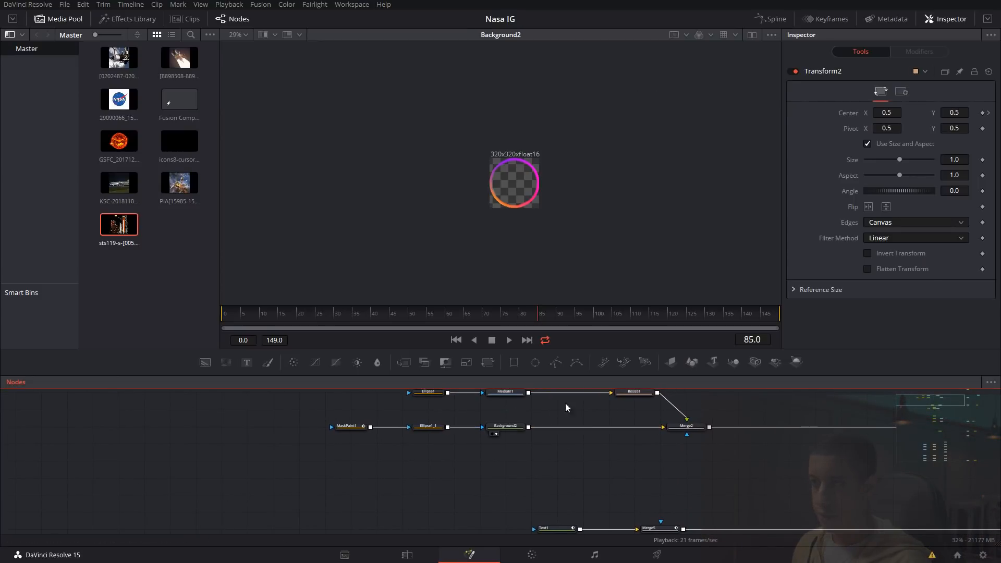
{"action": "left_click_drag", "start_coordinate": [633, 502], "coordinate": [580, 381]}
{"action": "left_click_drag", "start_coordinate": [575, 459], "coordinate": [533, 163]}
{"action": "left_click_drag", "start_coordinate": [717, 500], "coordinate": [655, 467]}
{"action": "left_click_drag", "start_coordinate": [364, 427], "coordinate": [368, 461]}
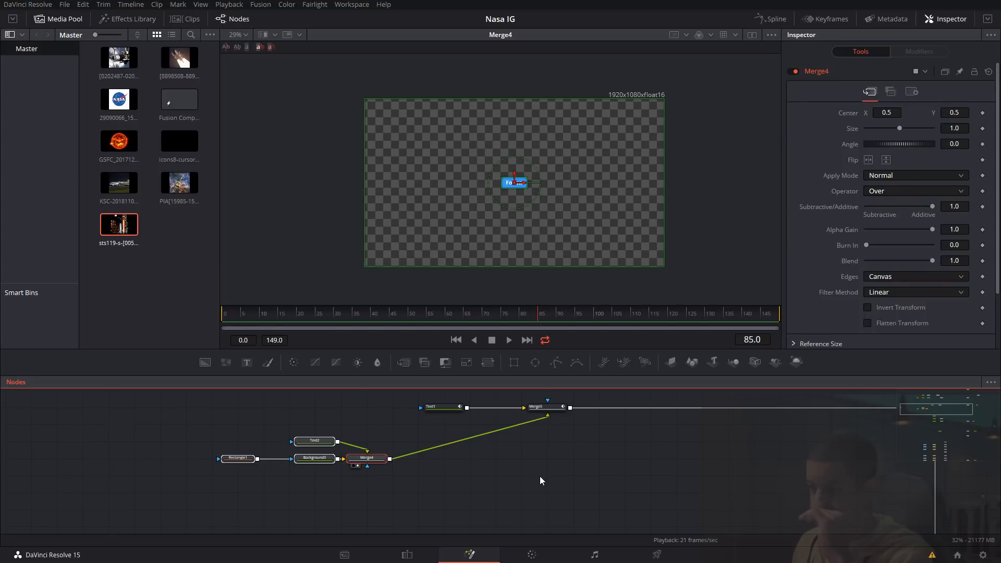
Add the icons8-cursor image from the media pool to the node tree and place it near the Follow button's branch.
{"action": "left_click_drag", "start_coordinate": [541, 477], "coordinate": [533, 499]}
{"action": "left_click_drag", "start_coordinate": [188, 142], "coordinate": [617, 473]}
{"action": "left_click_drag", "start_coordinate": [694, 485], "coordinate": [638, 478]}
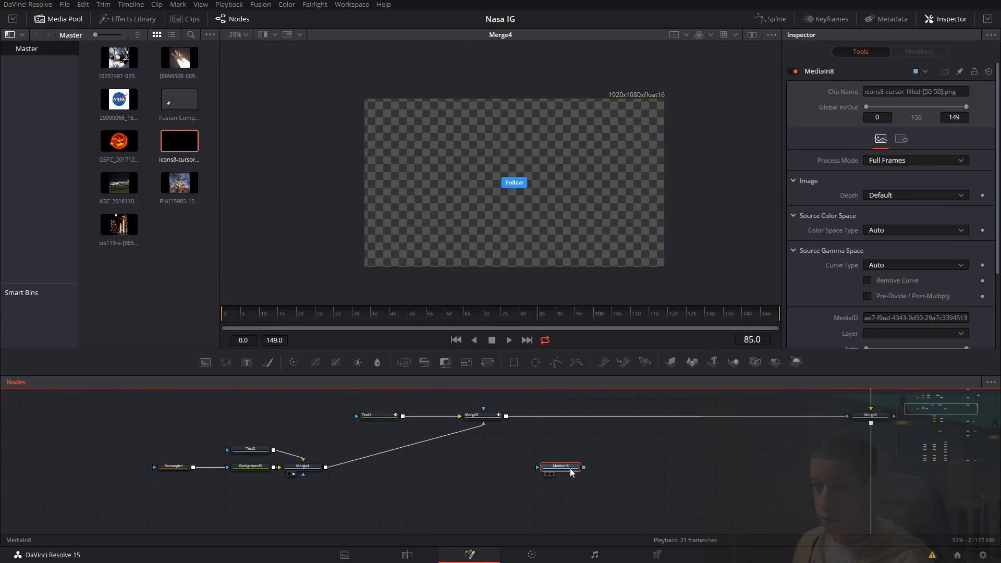
{"action": "left_click_drag", "start_coordinate": [571, 468], "coordinate": [287, 418]}
{"action": "left_click_drag", "start_coordinate": [475, 473], "coordinate": [583, 491]}
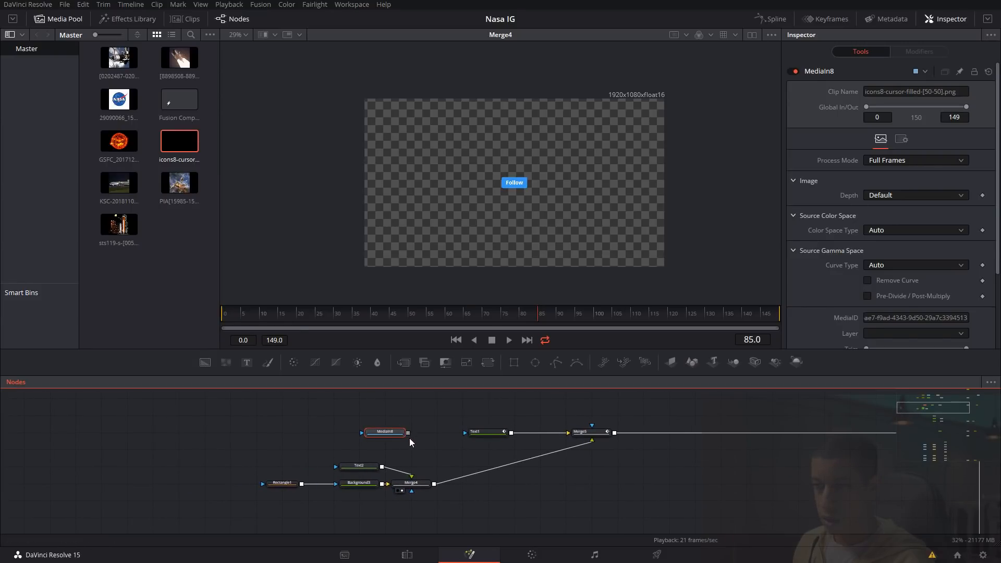
Move the Follow button's branch aside, merge the cursor image over Merge4's output, and view the resulting Merge14.
{"action": "left_click_drag", "start_coordinate": [274, 452], "coordinate": [350, 508]}
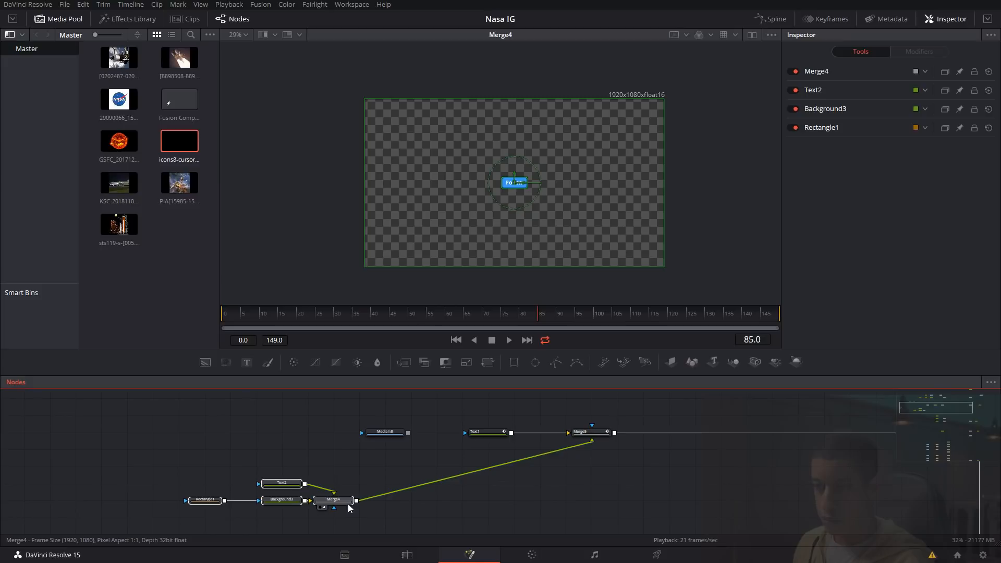
{"action": "left_click", "coordinate": [349, 508]}
{"action": "left_click_drag", "start_coordinate": [409, 433], "coordinate": [358, 505]}
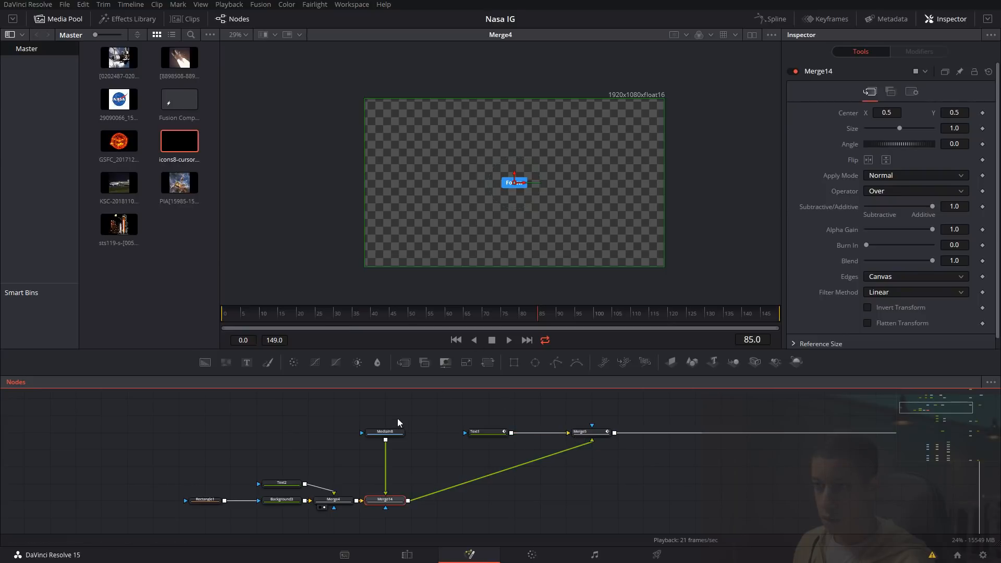
{"action": "left_click", "coordinate": [394, 434]}
{"action": "left_click", "coordinate": [389, 504]}
{"action": "left_click", "coordinate": [600, 487]}
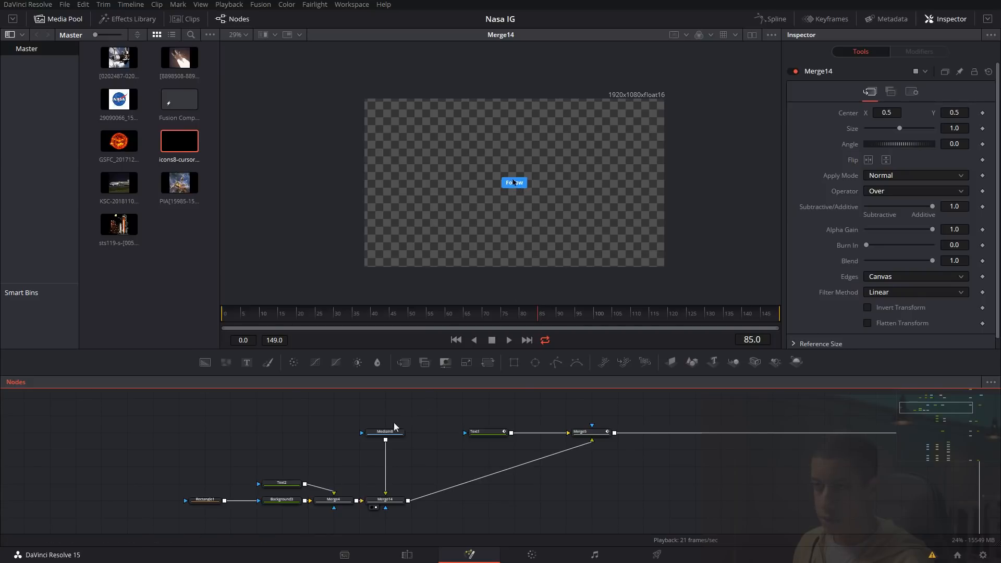
Set a keyframe on the Center of the cursor's Merge14 at frame 85.
{"action": "left_click", "coordinate": [398, 436]}
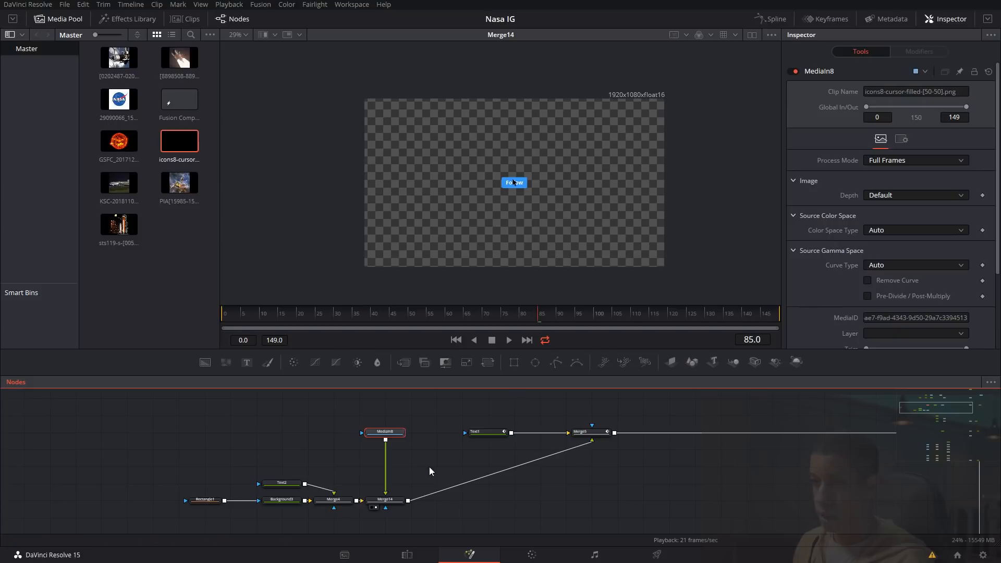
{"action": "left_click", "coordinate": [385, 500]}
{"action": "left_click_drag", "start_coordinate": [502, 504], "coordinate": [524, 497]}
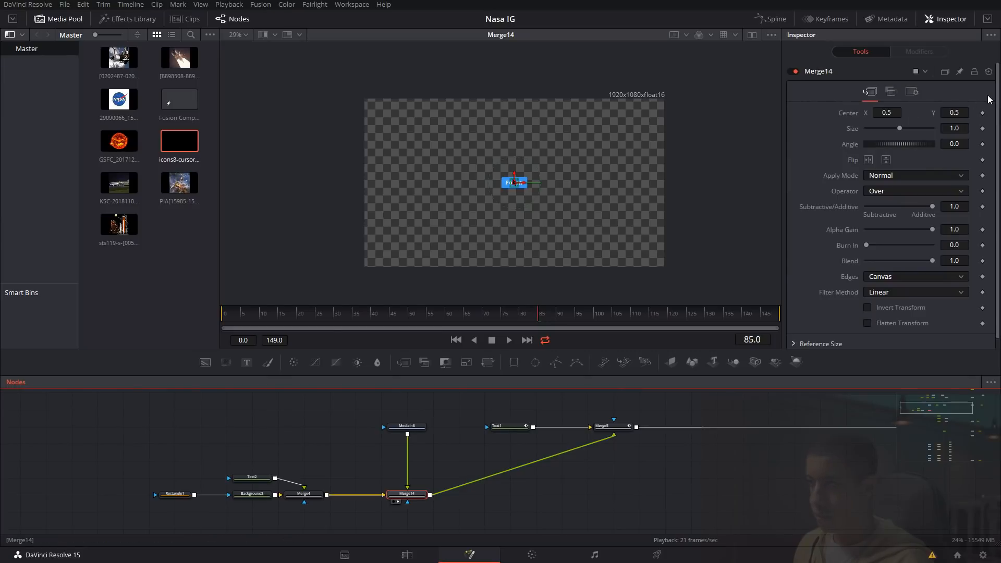
{"action": "left_click", "coordinate": [982, 112]}
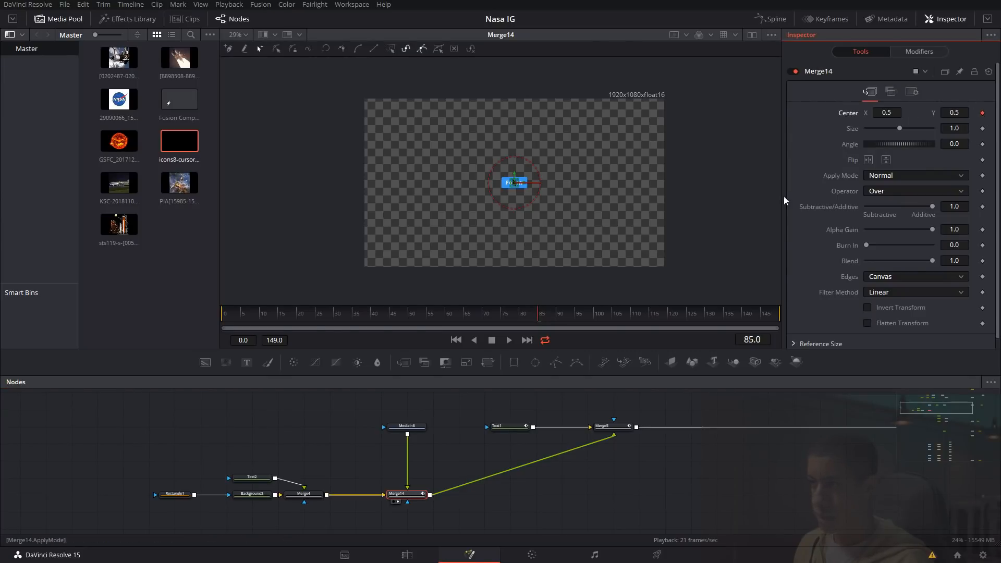
Switch to two viewers, hide the media pool, and show the final Merge13 composite beside Merge14.
{"action": "left_click_drag", "start_coordinate": [707, 473], "coordinate": [675, 460]}
{"action": "scroll", "coordinate": [678, 459], "scroll_direction": "down", "scroll_amount": 5}
{"action": "left_click_drag", "start_coordinate": [734, 489], "coordinate": [660, 429]}
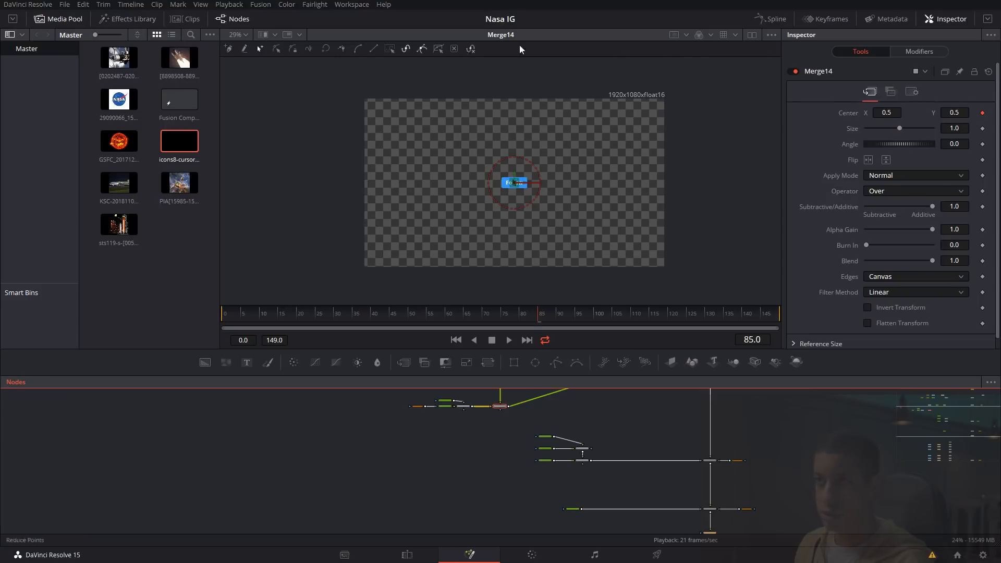
{"action": "left_click", "coordinate": [752, 34]}
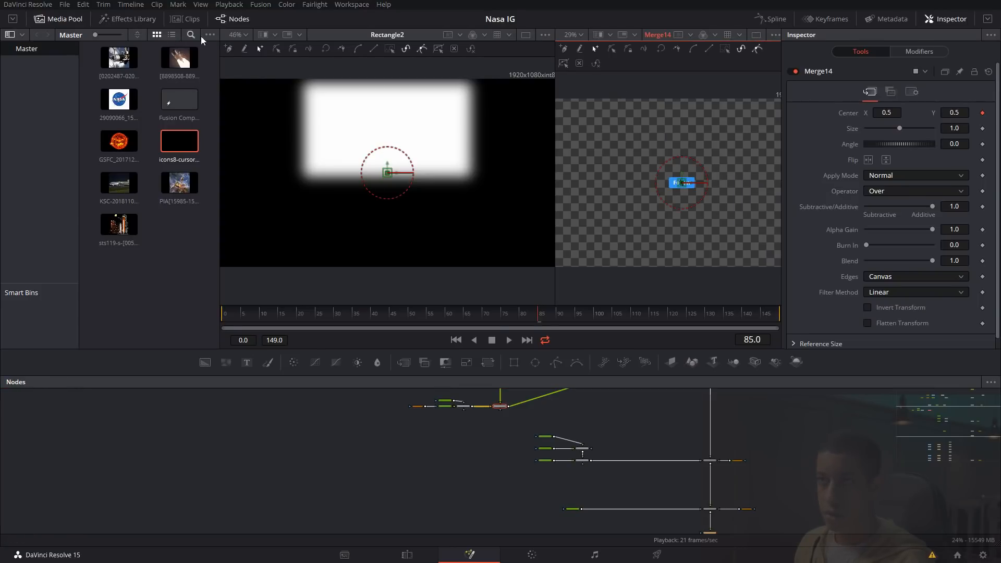
{"action": "left_click", "coordinate": [58, 18]}
{"action": "left_click_drag", "start_coordinate": [808, 466], "coordinate": [782, 446]}
{"action": "scroll", "coordinate": [782, 445], "scroll_direction": "down", "scroll_amount": 6}
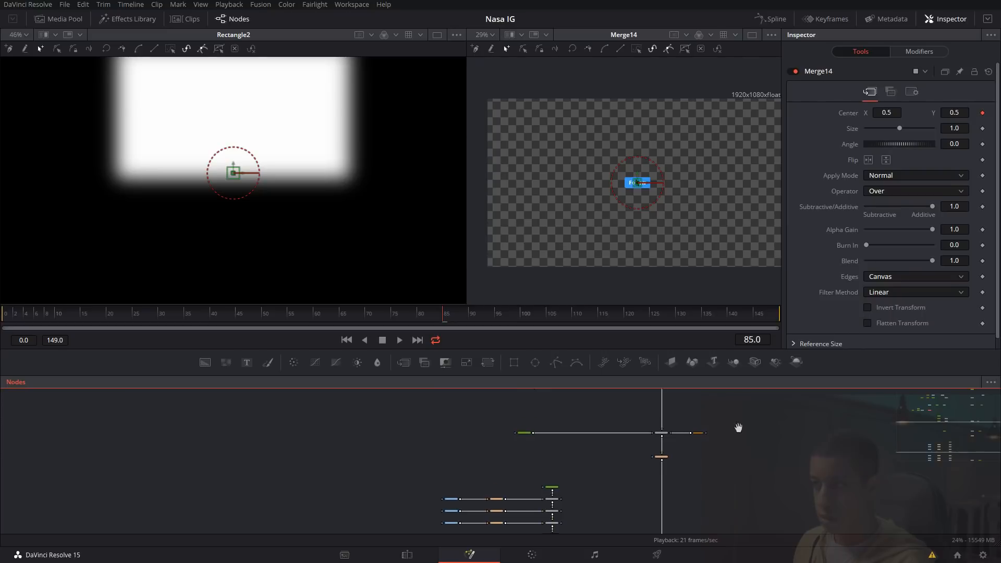
{"action": "left_click", "coordinate": [663, 457]}
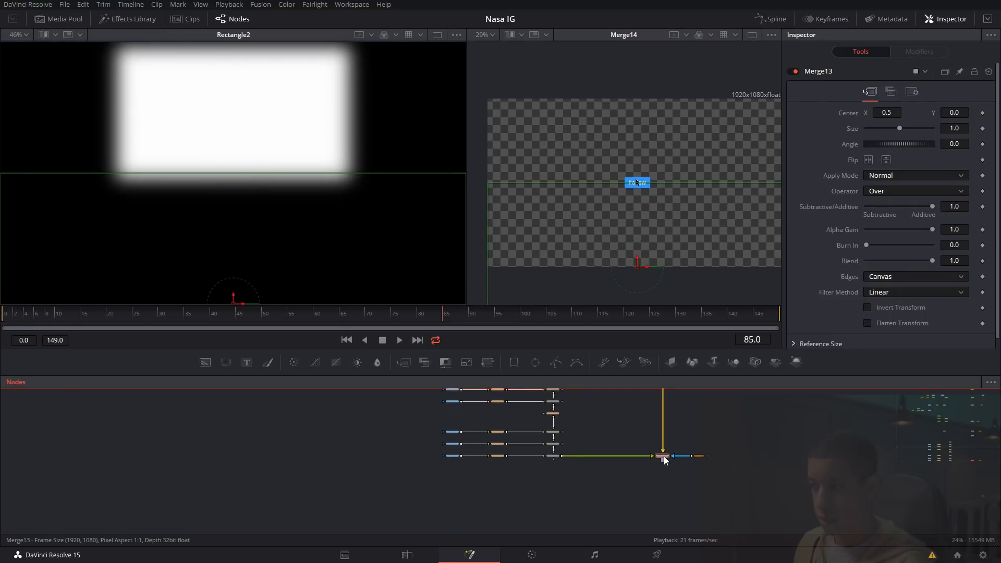
{"action": "scroll", "coordinate": [662, 456], "scroll_direction": "up", "scroll_amount": 3}
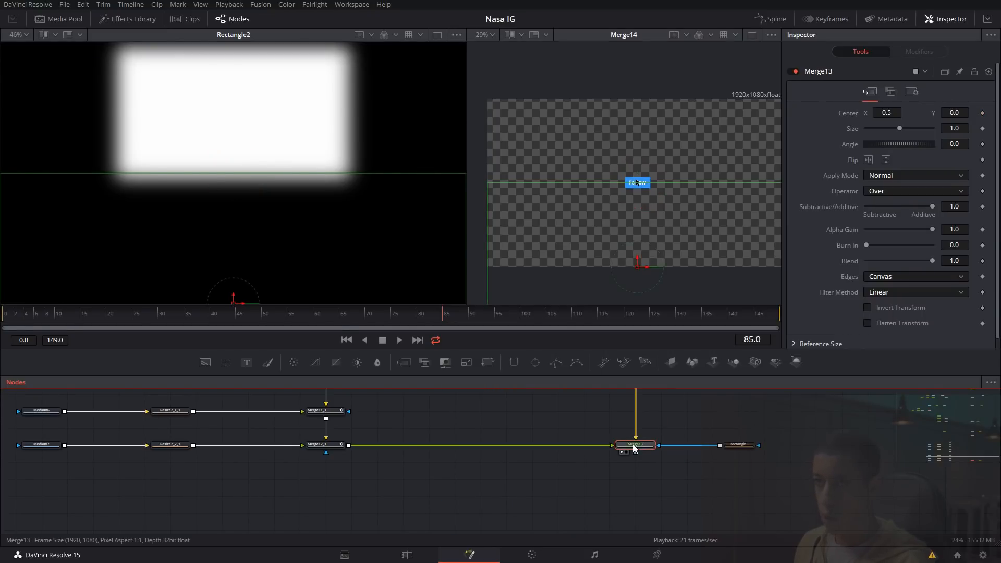
{"action": "left_click_drag", "start_coordinate": [635, 448], "coordinate": [236, 235]}
Return to the Follow button's branch, scrub its animation to frame 84, and keyframe Merge13's Center there.
{"action": "left_click_drag", "start_coordinate": [730, 438], "coordinate": [928, 539]}
{"action": "left_click_drag", "start_coordinate": [702, 489], "coordinate": [777, 556]}
{"action": "left_click_drag", "start_coordinate": [688, 449], "coordinate": [762, 503]}
{"action": "left_click_drag", "start_coordinate": [772, 423], "coordinate": [714, 539]}
{"action": "scroll", "coordinate": [684, 451], "scroll_direction": "down", "scroll_amount": 3}
{"action": "left_click_drag", "start_coordinate": [664, 439], "coordinate": [701, 495]}
{"action": "left_click_drag", "start_coordinate": [697, 461], "coordinate": [713, 541]}
{"action": "left_click_drag", "start_coordinate": [659, 433], "coordinate": [711, 478]}
{"action": "scroll", "coordinate": [616, 449], "scroll_direction": "up", "scroll_amount": 3}
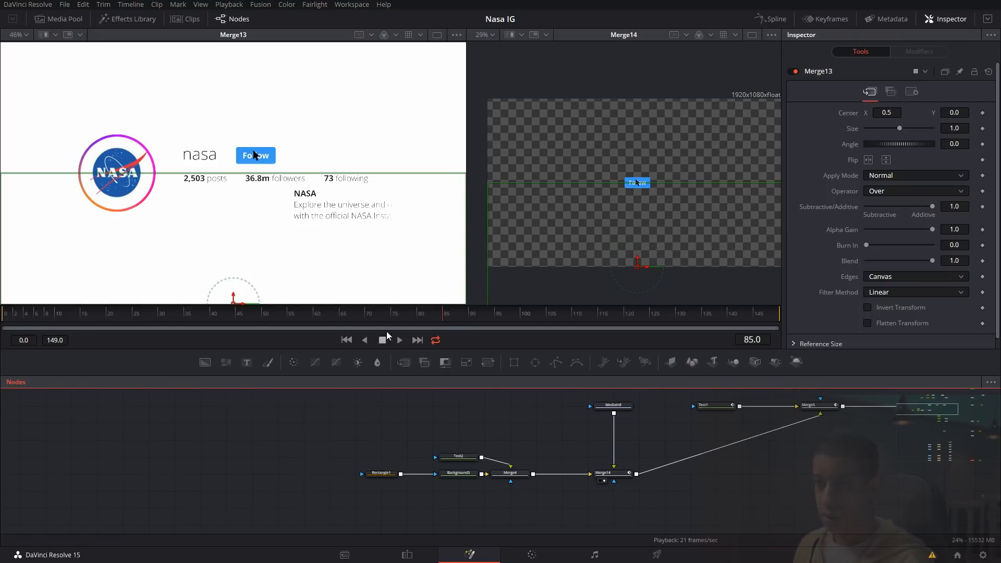
{"action": "left_click_drag", "start_coordinate": [415, 322], "coordinate": [440, 318]}
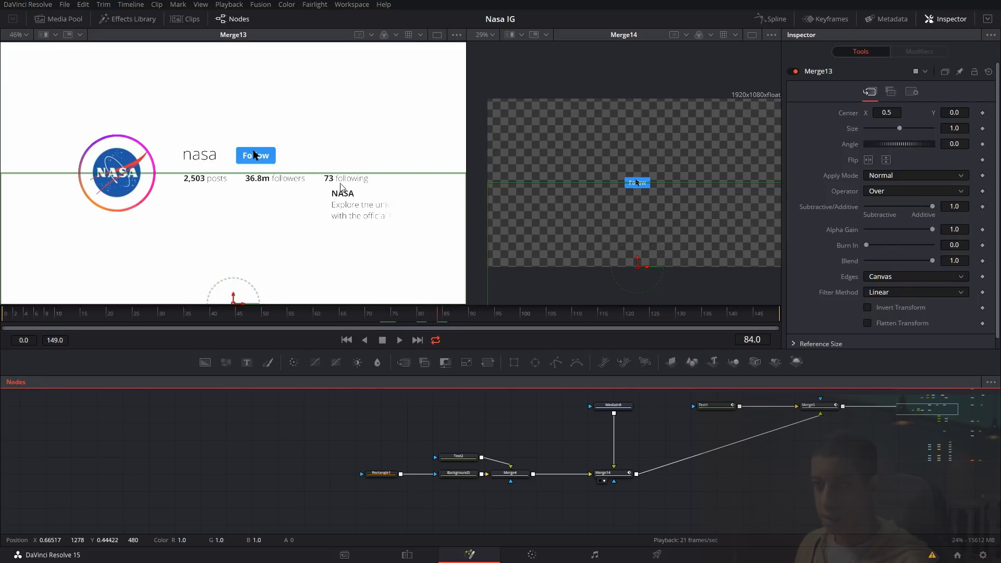
{"action": "left_click", "coordinate": [447, 320]}
{"action": "left_click_drag", "start_coordinate": [447, 319], "coordinate": [439, 319]}
{"action": "left_click", "coordinate": [982, 113]}
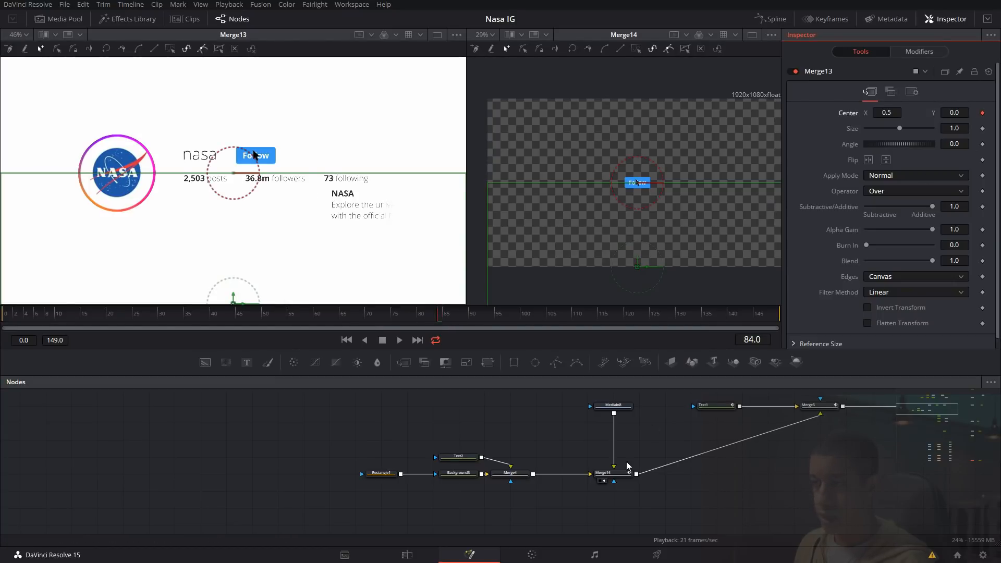
Add a Center keyframe to Merge14 at frame 95 and return to its keyframe at frame 85.
{"action": "left_click", "coordinate": [607, 477]}
{"action": "left_click", "coordinate": [447, 319]}
{"action": "left_click_drag", "start_coordinate": [453, 320], "coordinate": [496, 326]}
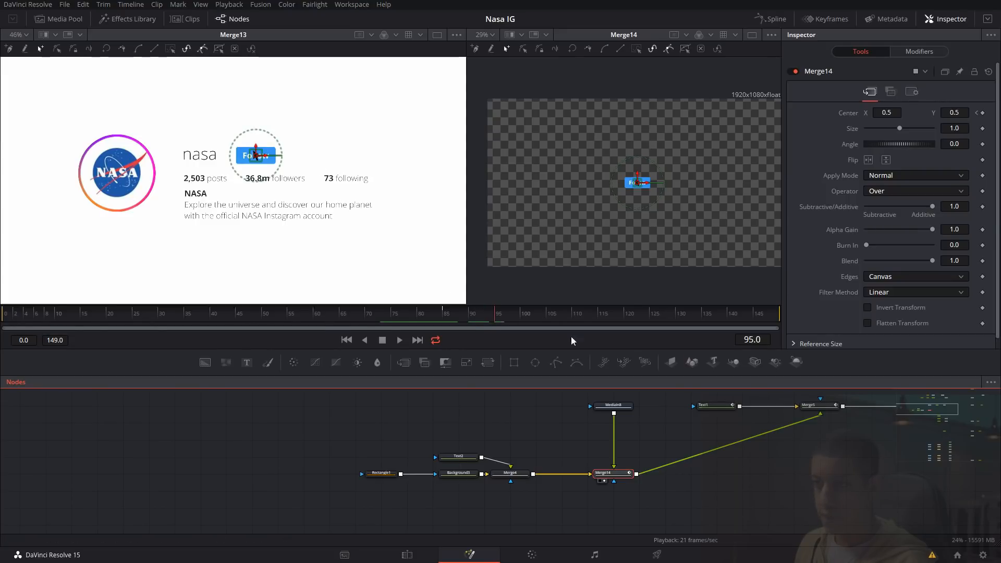
{"action": "left_click", "coordinate": [983, 114]}
{"action": "left_click", "coordinate": [978, 113]}
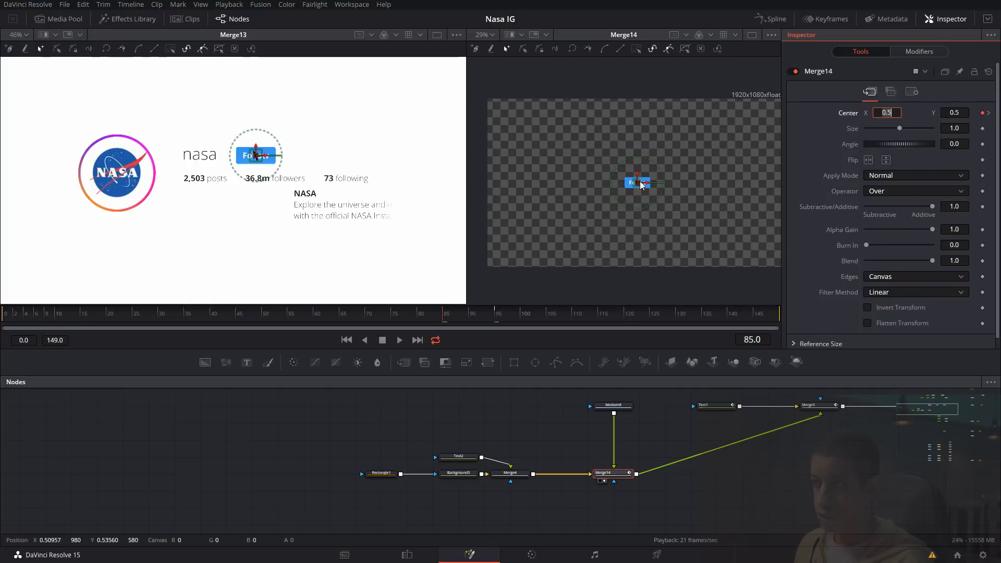
Move the cursor outside the frame at frame 85, to Center X about 1.07, Y about 0.34, and play back its entrance.
{"action": "scroll", "coordinate": [645, 194], "scroll_direction": "down", "scroll_amount": 2}
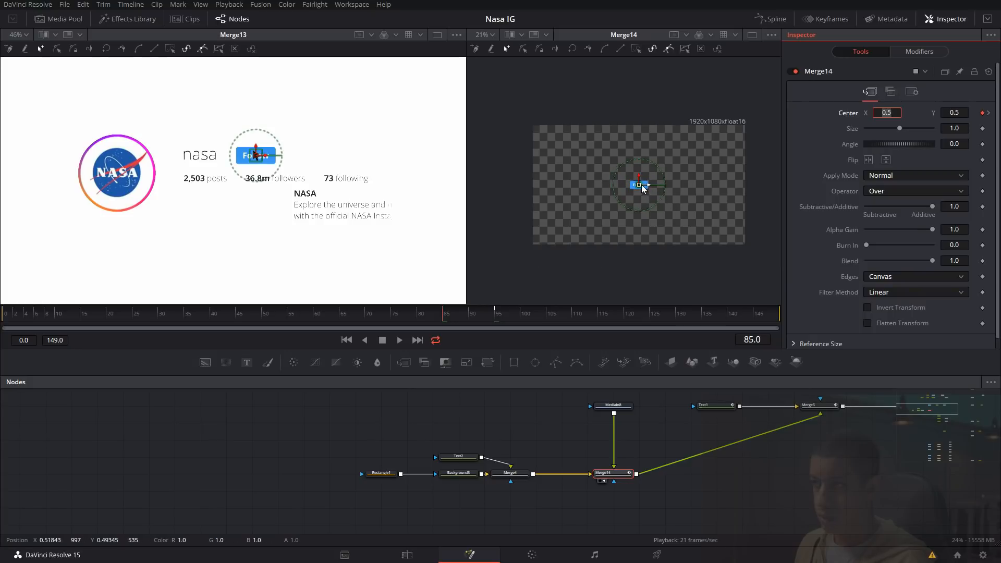
{"action": "left_click_drag", "start_coordinate": [642, 188], "coordinate": [761, 204]}
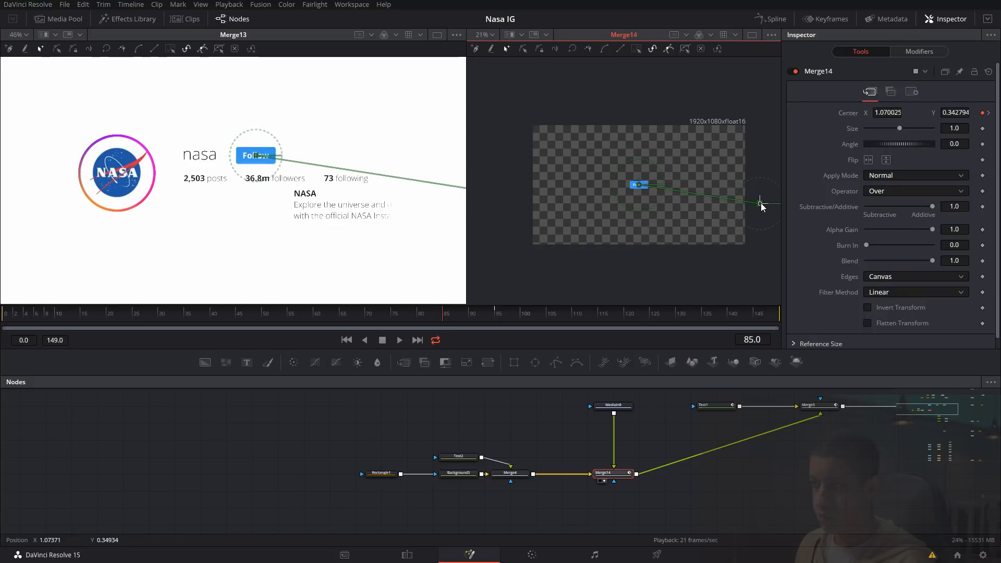
{"action": "left_click", "coordinate": [425, 316]}
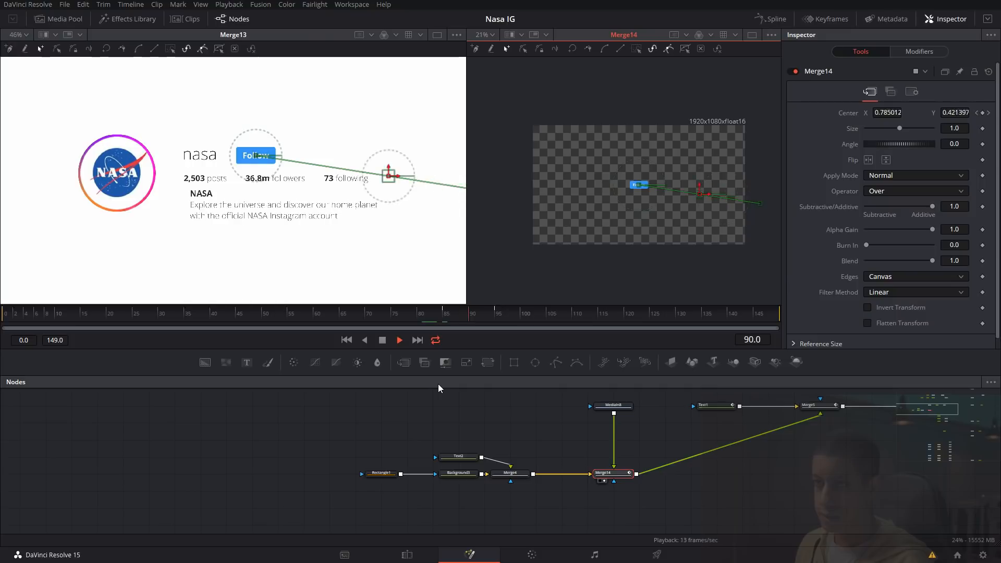
Smooth the Displacement curve of Merge14's Center path and set the Ease In of its frame 95 keyframe to about 55.
{"action": "left_click", "coordinate": [497, 315]}
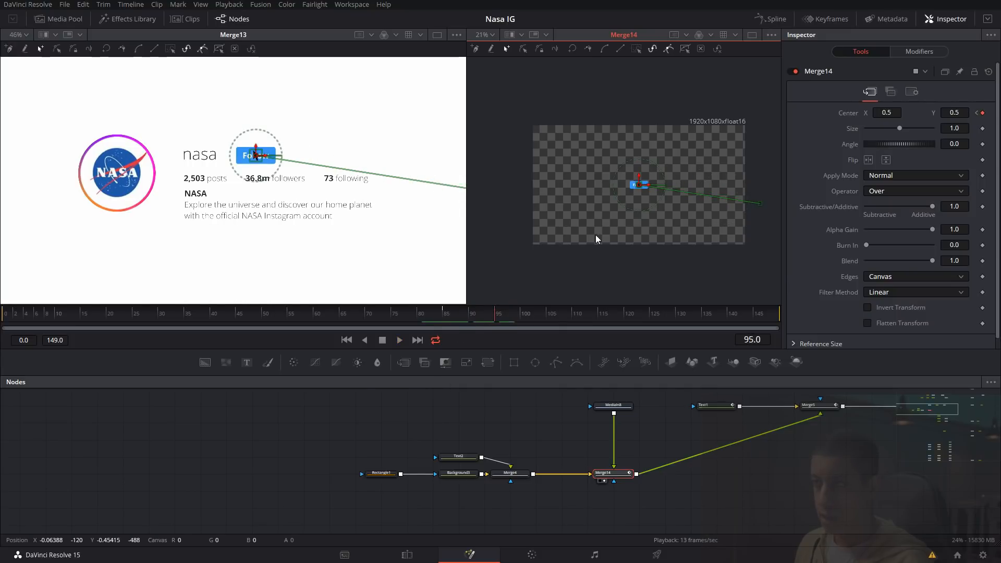
{"action": "left_click", "coordinate": [772, 19]}
{"action": "left_click", "coordinate": [953, 382]}
{"action": "left_click_drag", "start_coordinate": [984, 434], "coordinate": [951, 401]}
{"action": "key", "text": "shift+s"}
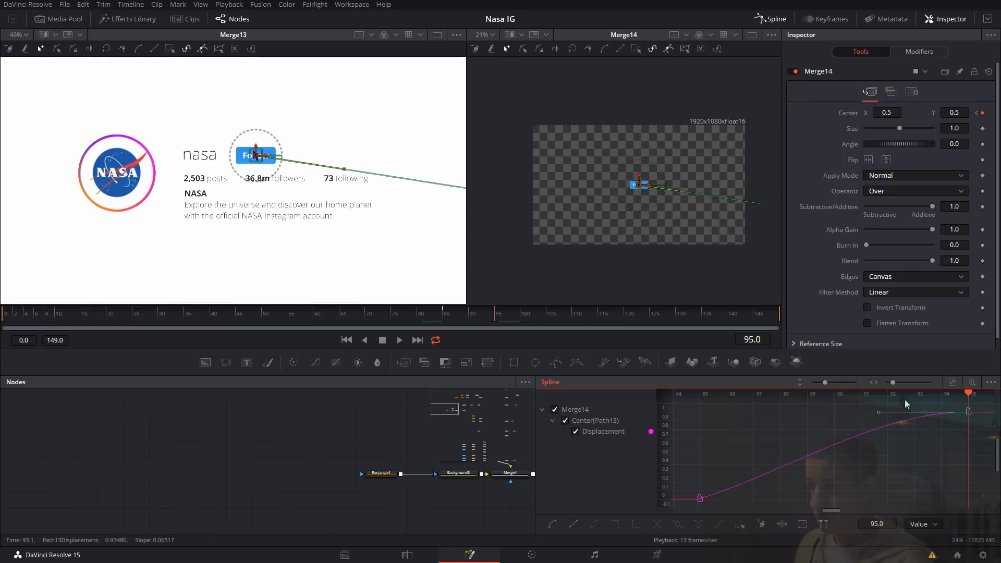
{"action": "key", "text": "t"}
{"action": "left_click_drag", "start_coordinate": [890, 396], "coordinate": [897, 395]}
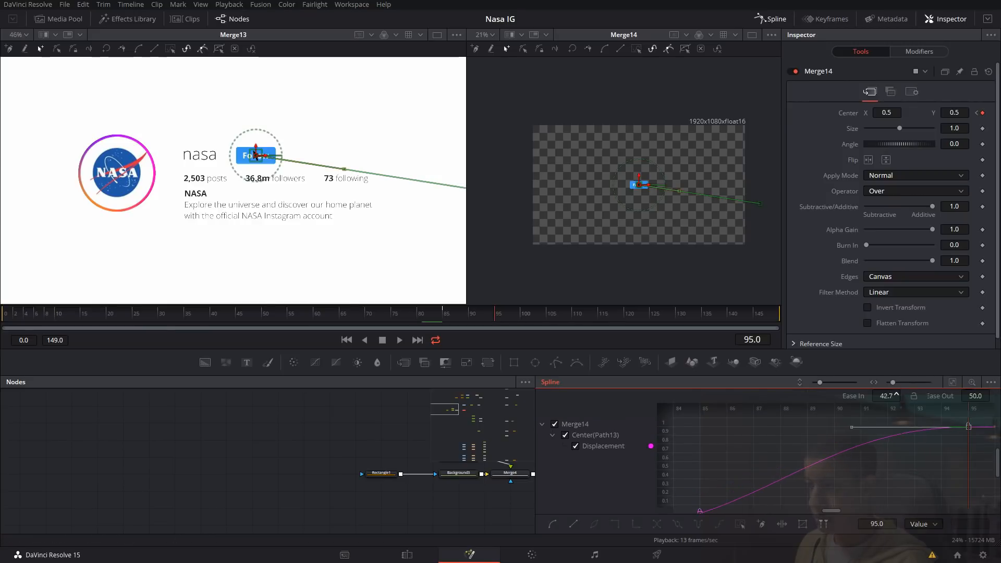
{"action": "left_click", "coordinate": [443, 464]}
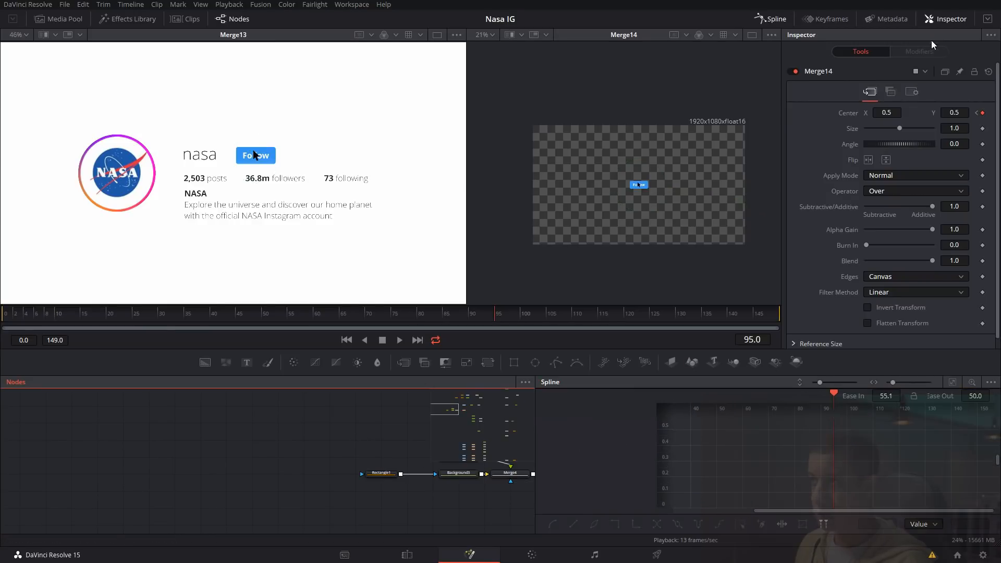
Play back the cursor's eased entrance onto the Follow button.
{"action": "left_click", "coordinate": [772, 20]}
{"action": "left_click", "coordinate": [371, 315]}
{"action": "key", "text": "space"}
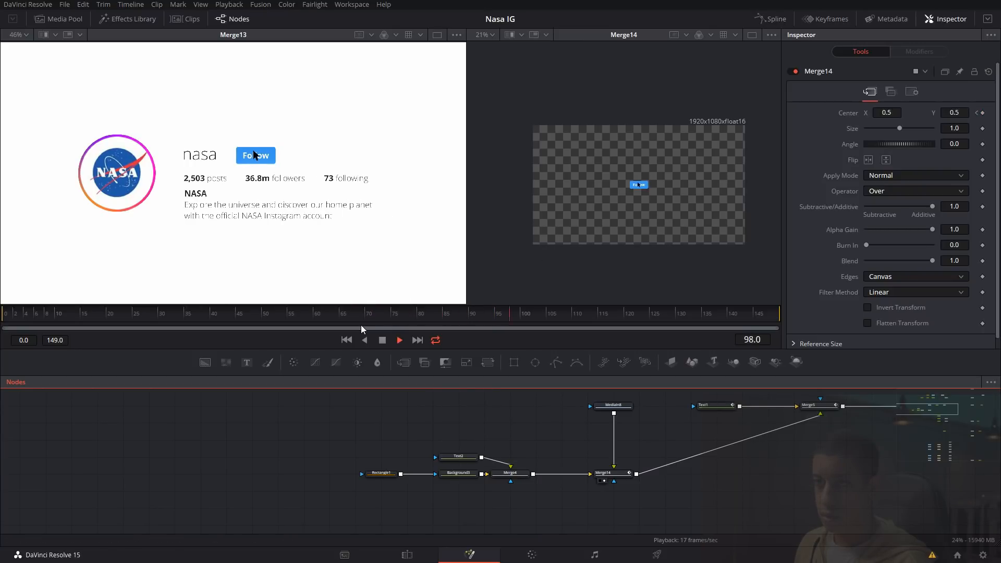
{"action": "key", "text": "space"}
{"action": "left_click_drag", "start_coordinate": [505, 423], "coordinate": [466, 439]}
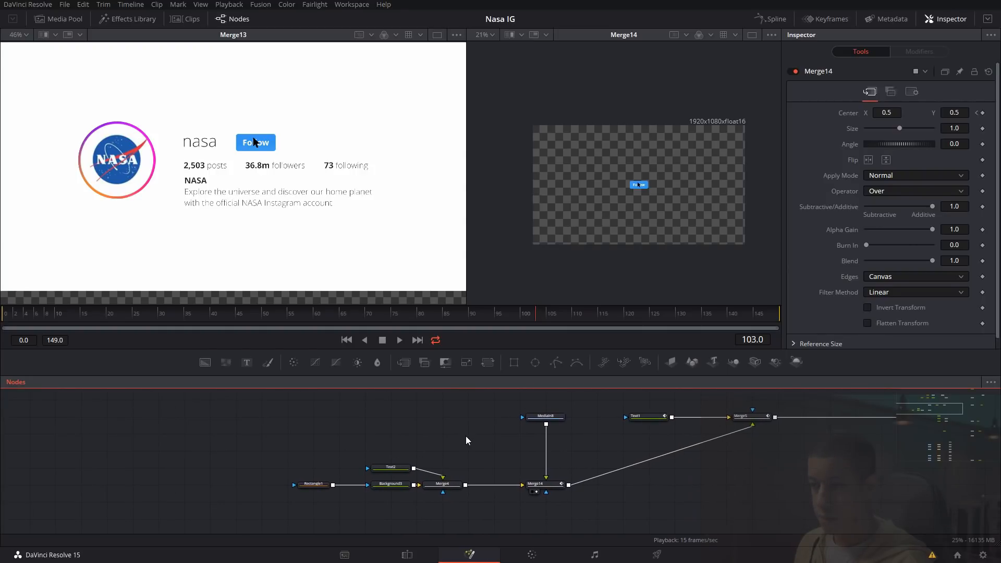
Shift Merge14's two Displacement keyframes earlier to frames 80 and 90, and scrub to frame 90.
{"action": "left_click_drag", "start_coordinate": [528, 311], "coordinate": [335, 315]}
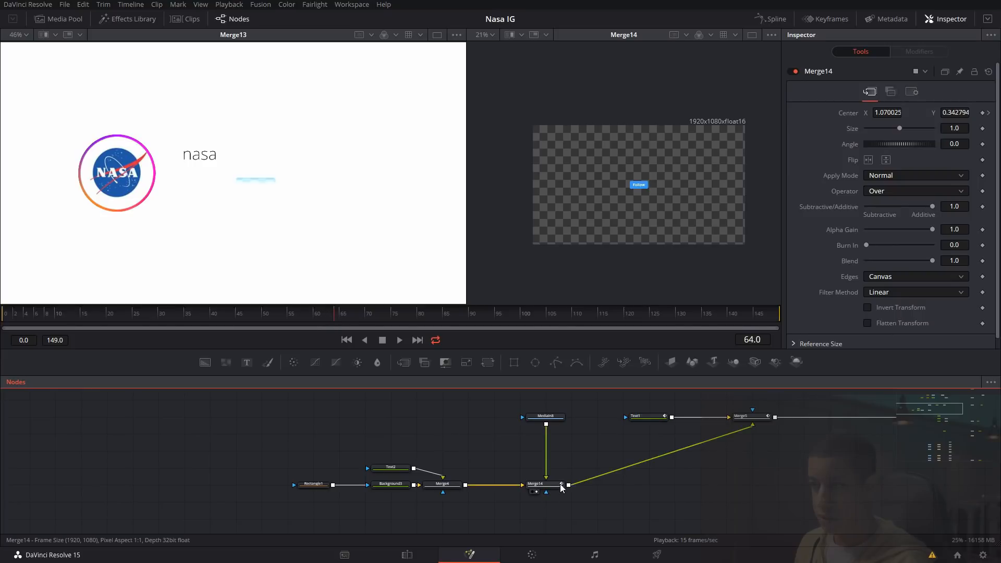
{"action": "left_click", "coordinate": [776, 20]}
{"action": "left_click", "coordinate": [576, 446]}
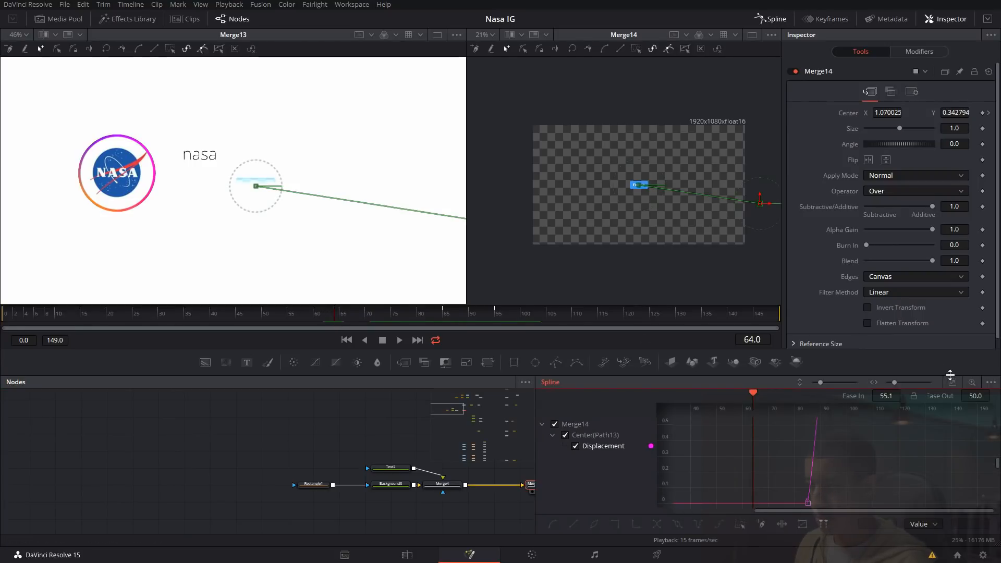
{"action": "left_click_drag", "start_coordinate": [983, 423], "coordinate": [689, 506]}
{"action": "left_click_drag", "start_coordinate": [869, 515], "coordinate": [723, 504]}
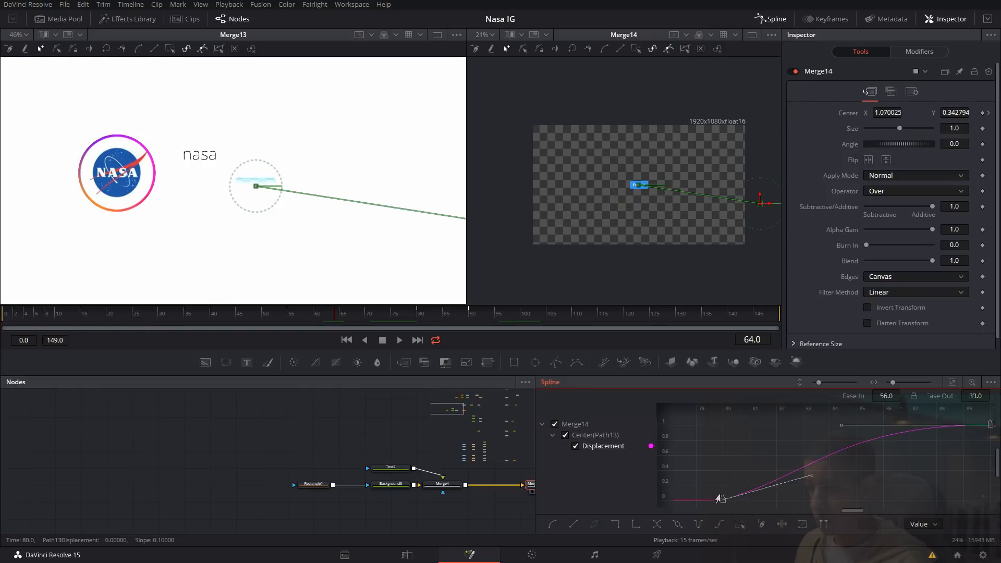
{"action": "left_click", "coordinate": [411, 315]}
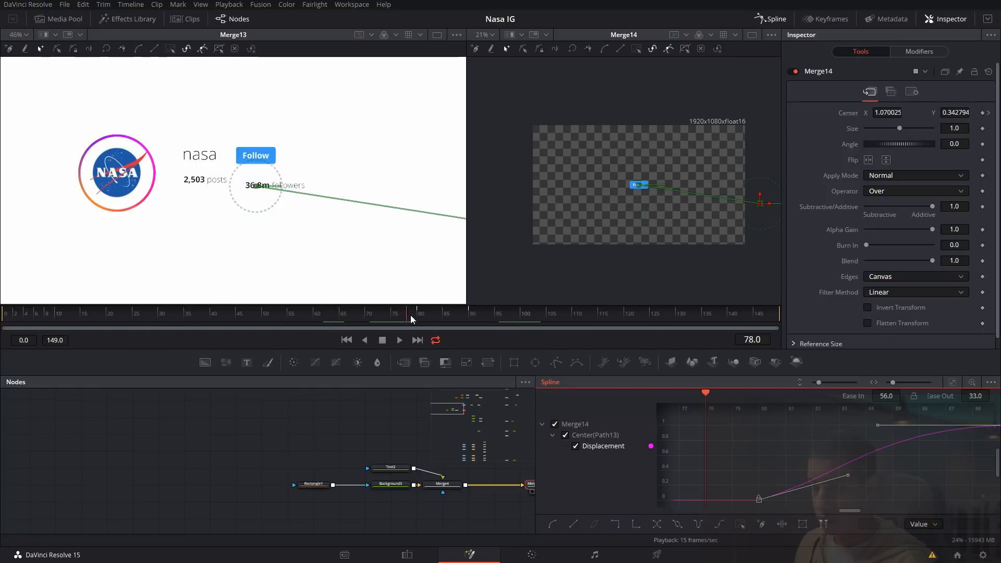
{"action": "left_click_drag", "start_coordinate": [422, 318], "coordinate": [472, 321]}
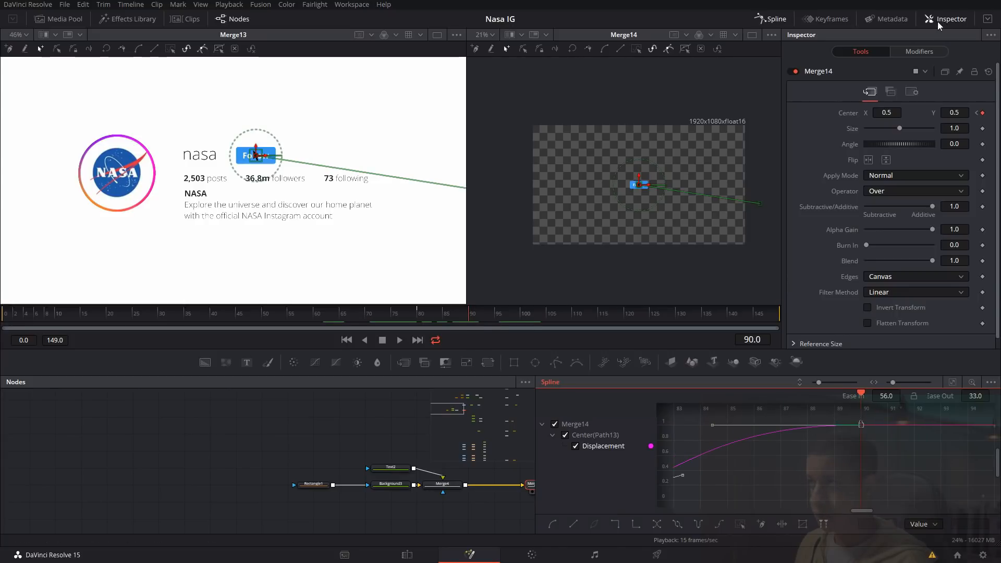
{"action": "left_click", "coordinate": [784, 20]}
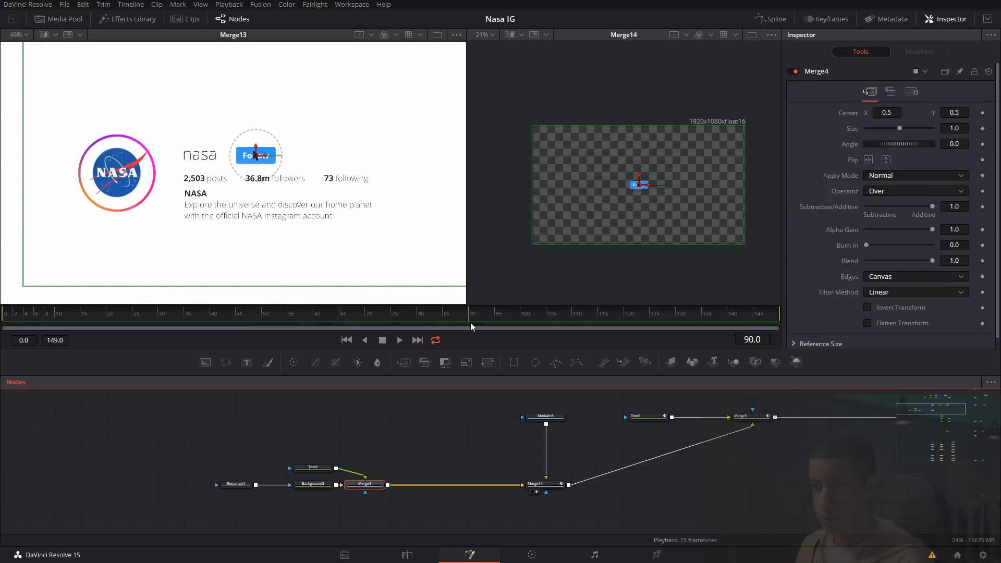
Insert a Transform node between Merge4 and Merge14 and keyframe its Size at frame 90.
{"action": "left_click_drag", "start_coordinate": [470, 323], "coordinate": [468, 322]}
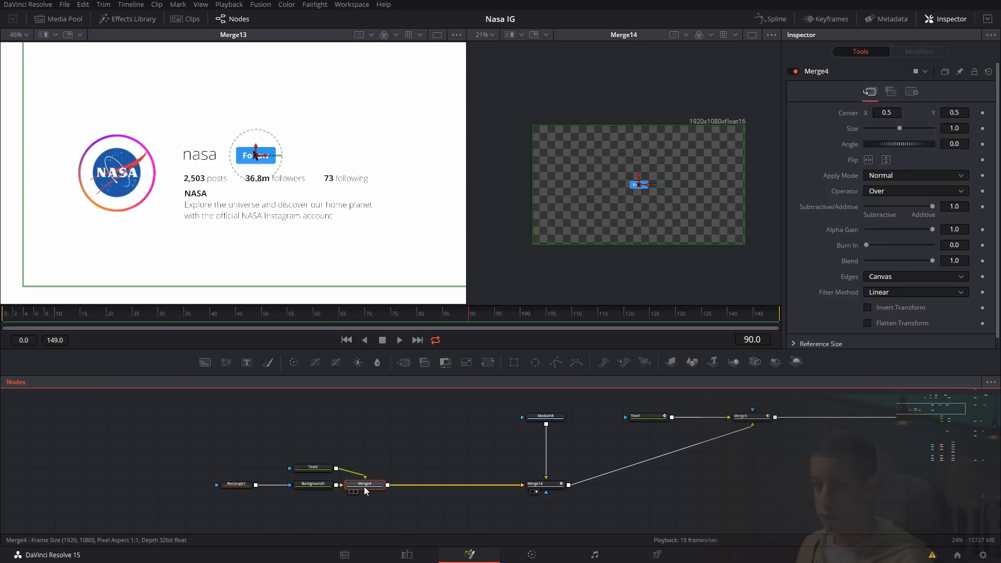
{"action": "key", "text": "shift+space"}
{"action": "key", "text": "Return"}
{"action": "left_click_drag", "start_coordinate": [417, 489], "coordinate": [442, 489]}
{"action": "left_click", "coordinate": [982, 160]}
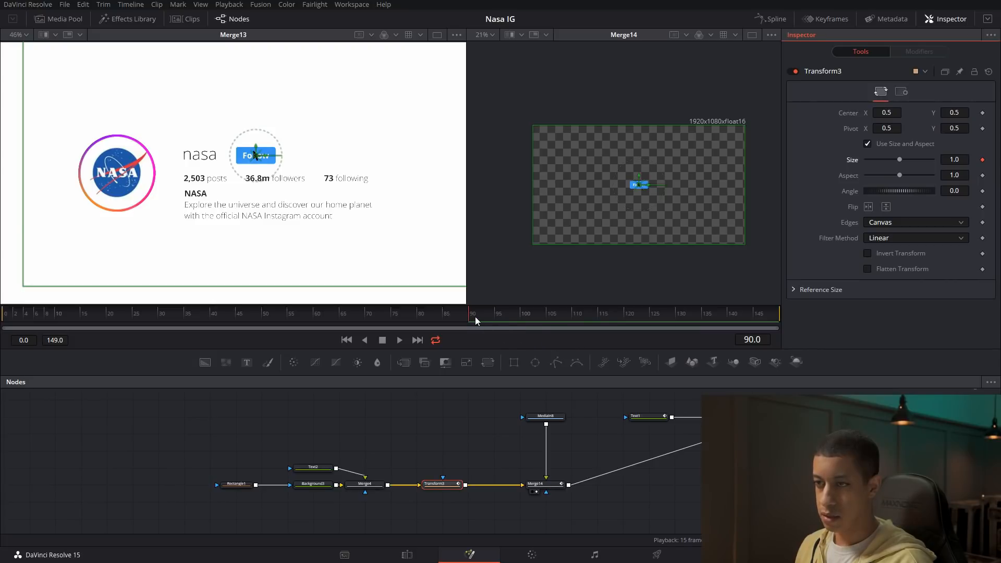
Keyframe Transform3's Size at frame 95 and shortly after it, and set the frame 95 Size to 0.9.
{"action": "left_click", "coordinate": [493, 315]}
{"action": "left_click", "coordinate": [982, 160]}
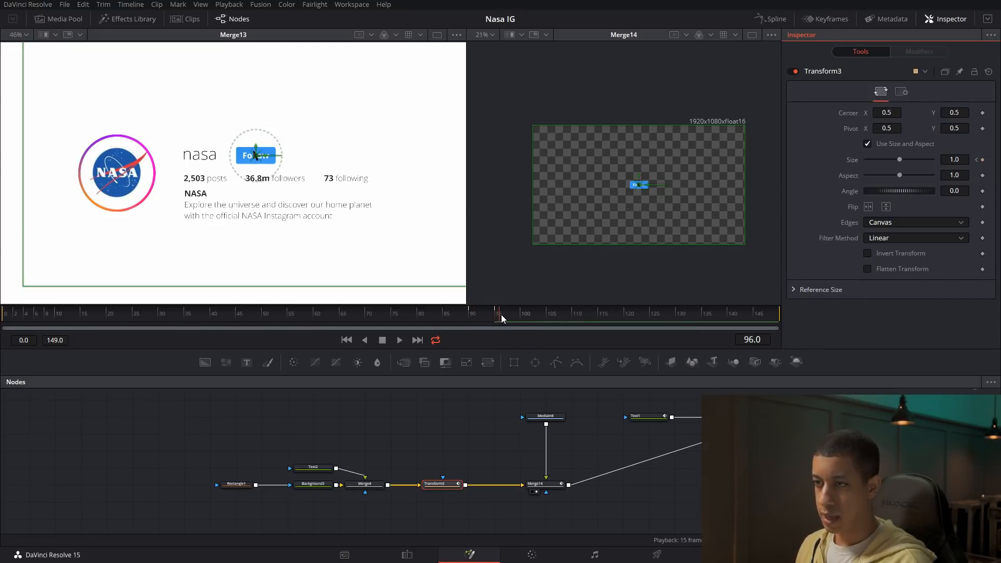
{"action": "left_click", "coordinate": [977, 159]}
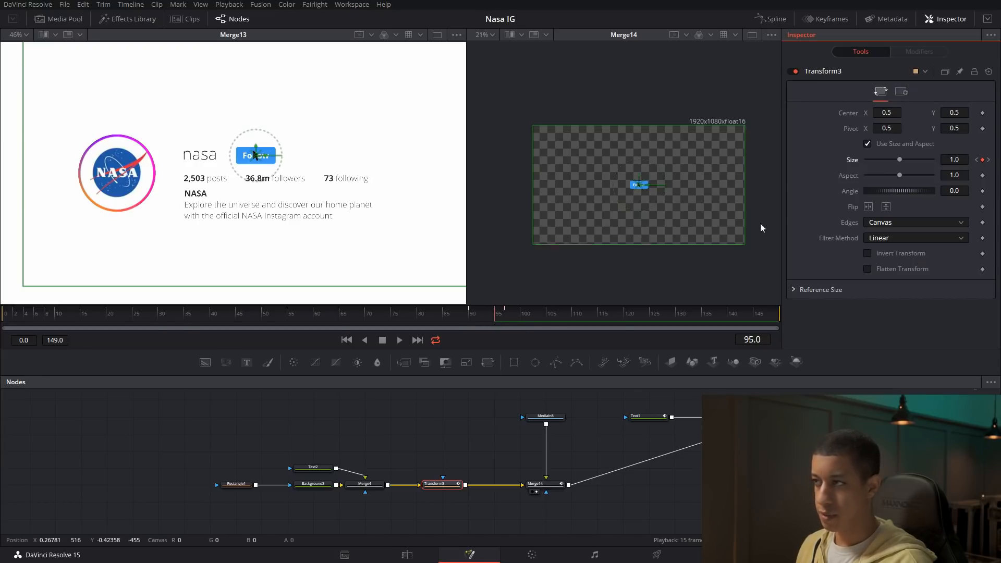
{"action": "type", "text": "0.9"}
{"action": "key", "text": "Tab"}
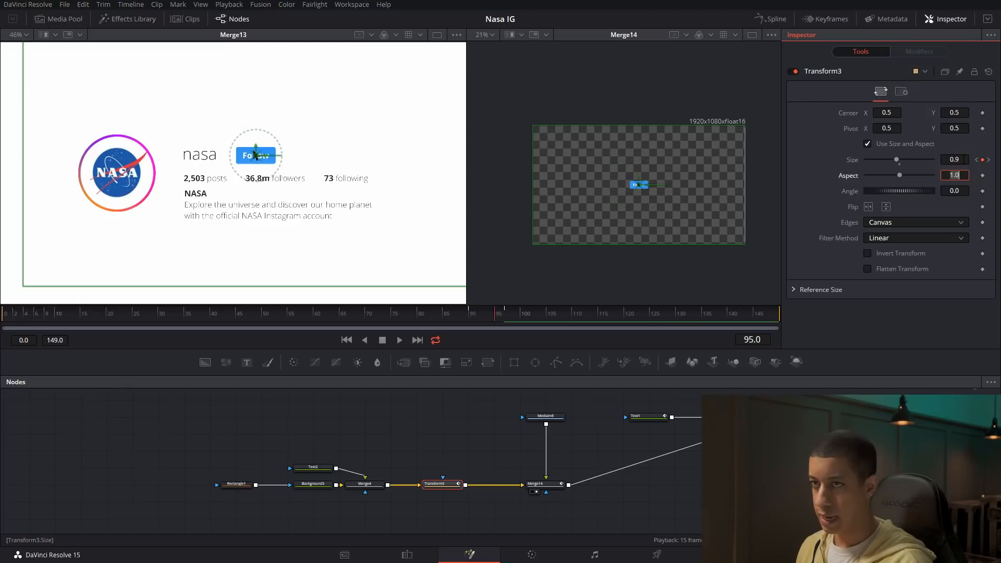
Play back the Follow button's shrink animation, and return to frame 95 with Transform3 selected.
{"action": "left_click_drag", "start_coordinate": [472, 315], "coordinate": [457, 317]}
{"action": "left_click", "coordinate": [473, 436]}
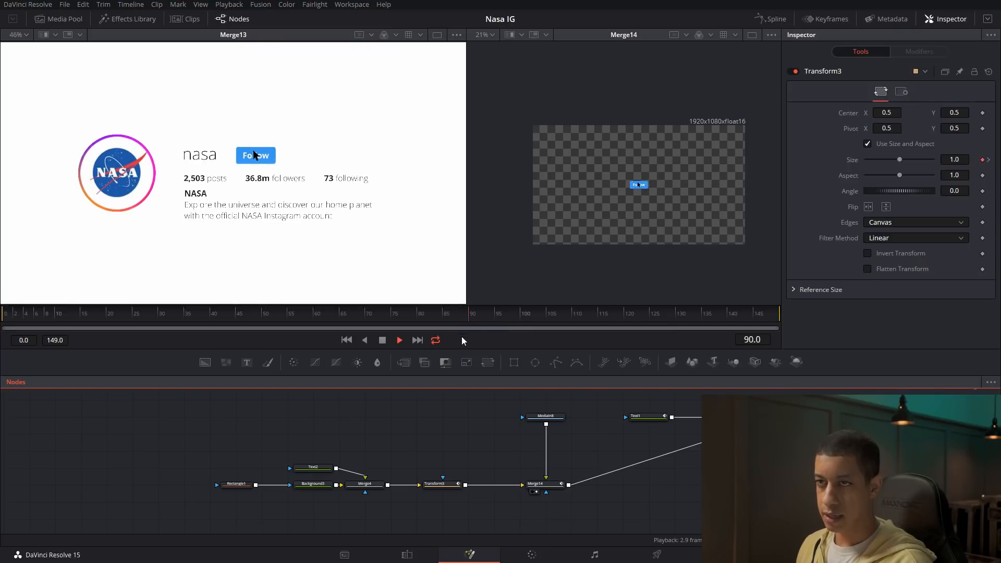
{"action": "left_click", "coordinate": [438, 484]}
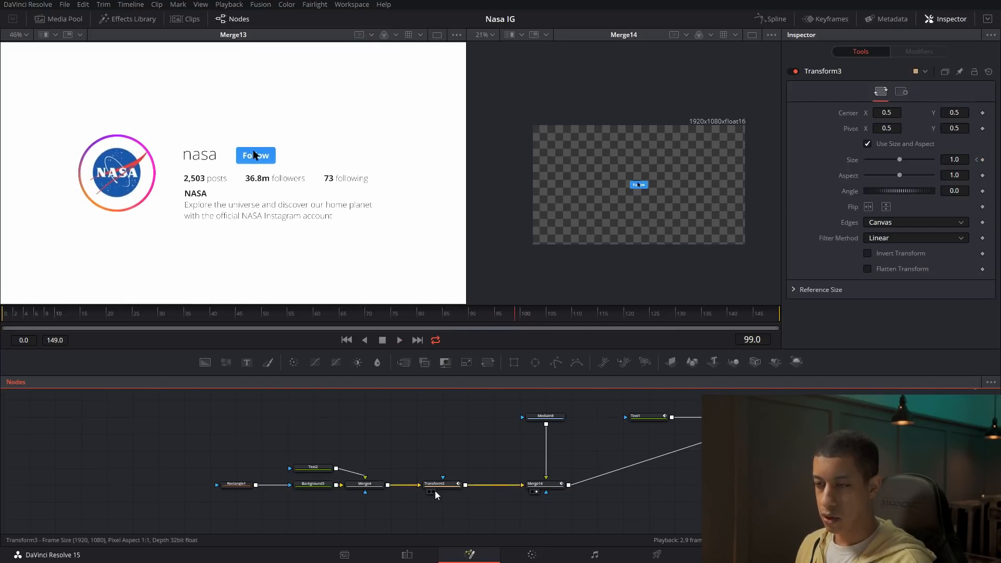
{"action": "left_click_drag", "start_coordinate": [500, 314], "coordinate": [496, 315]}
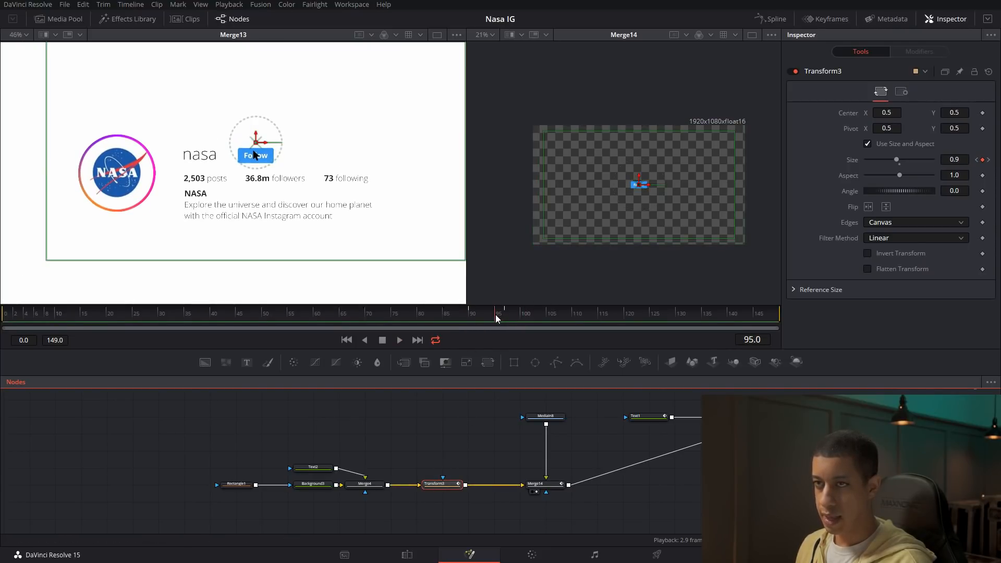
Space out the Follow button's nodes and paste a copy of Rectangle1, Background3, Text2 and Merge4 below them.
{"action": "left_click_drag", "start_coordinate": [468, 443], "coordinate": [524, 412]}
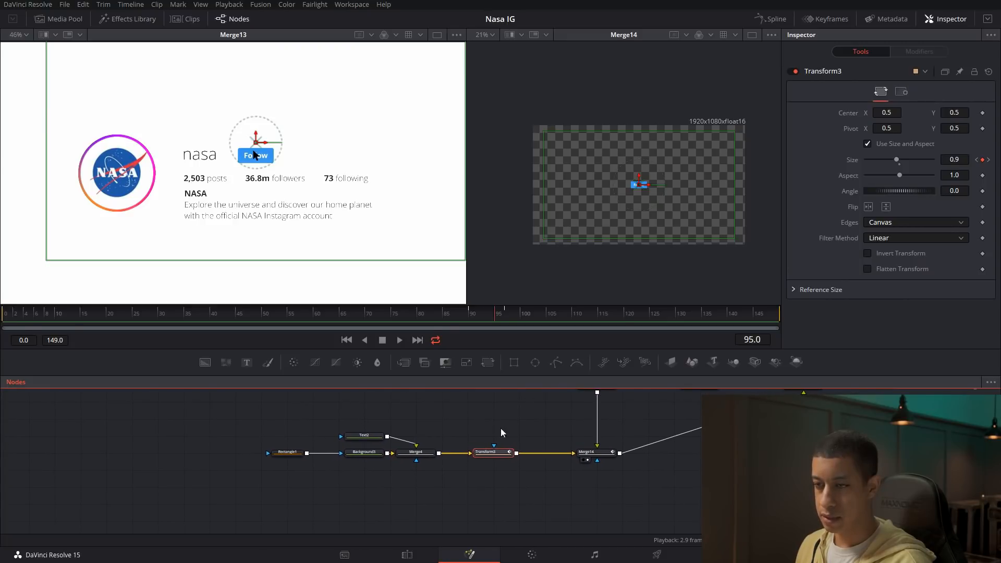
{"action": "mouse_move", "coordinate": [268, 453]}
{"action": "left_mouse_down"}
{"action": "mouse_move", "coordinate": [386, 464]}
{"action": "mouse_move", "coordinate": [279, 470]}
{"action": "mouse_move", "coordinate": [373, 463]}
{"action": "mouse_move", "coordinate": [336, 455]}
{"action": "mouse_move", "coordinate": [279, 463]}
{"action": "left_mouse_up"}
{"action": "left_click", "coordinate": [277, 457]}
{"action": "left_click_drag", "start_coordinate": [183, 435], "coordinate": [377, 457]}
{"action": "left_click_drag", "start_coordinate": [236, 458], "coordinate": [314, 462]}
{"action": "left_click_drag", "start_coordinate": [158, 453], "coordinate": [229, 455]}
{"action": "left_click_drag", "start_coordinate": [196, 415], "coordinate": [371, 474]}
{"action": "scroll", "coordinate": [405, 496], "scroll_direction": "down", "scroll_amount": 3}
{"action": "key", "text": "ctrl+v"}
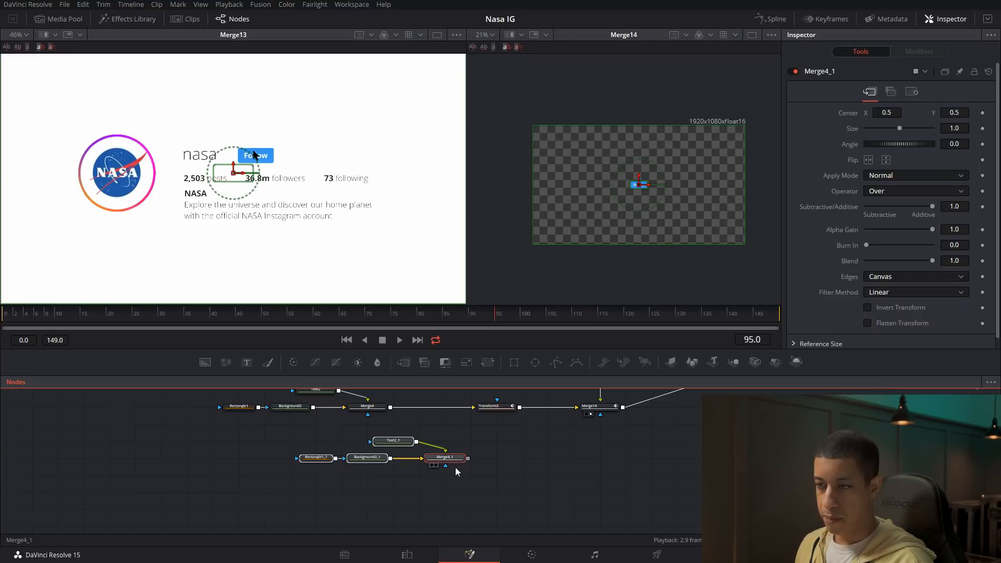
Show the copied Merge4_1 in the second viewer, fitted to the view, and line up the copied nodes under the originals.
{"action": "left_click_drag", "start_coordinate": [431, 460], "coordinate": [653, 182]}
{"action": "left_click", "coordinate": [398, 468]}
{"action": "left_click", "coordinate": [491, 35]}
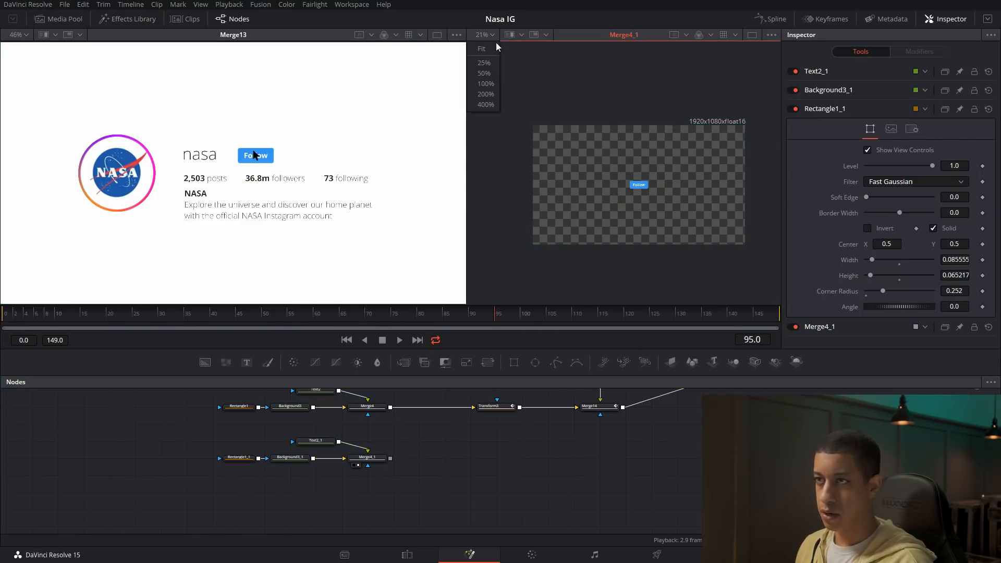
{"action": "left_click", "coordinate": [494, 45]}
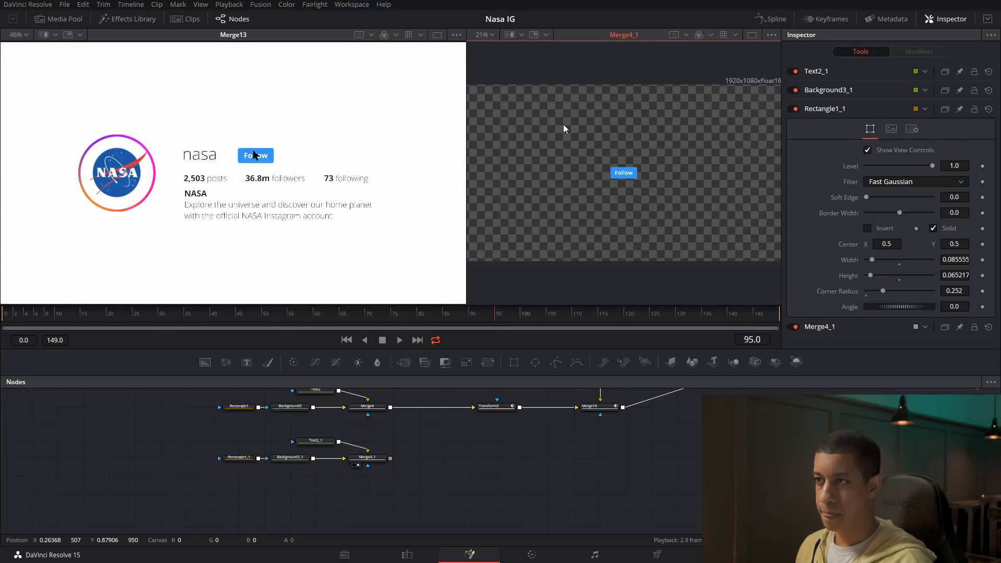
Set the text color of Text2_1 to dark gray #2d2d2d.
{"action": "left_click", "coordinate": [312, 441]}
{"action": "left_click", "coordinate": [882, 270]}
{"action": "left_click_drag", "start_coordinate": [612, 230], "coordinate": [615, 267]}
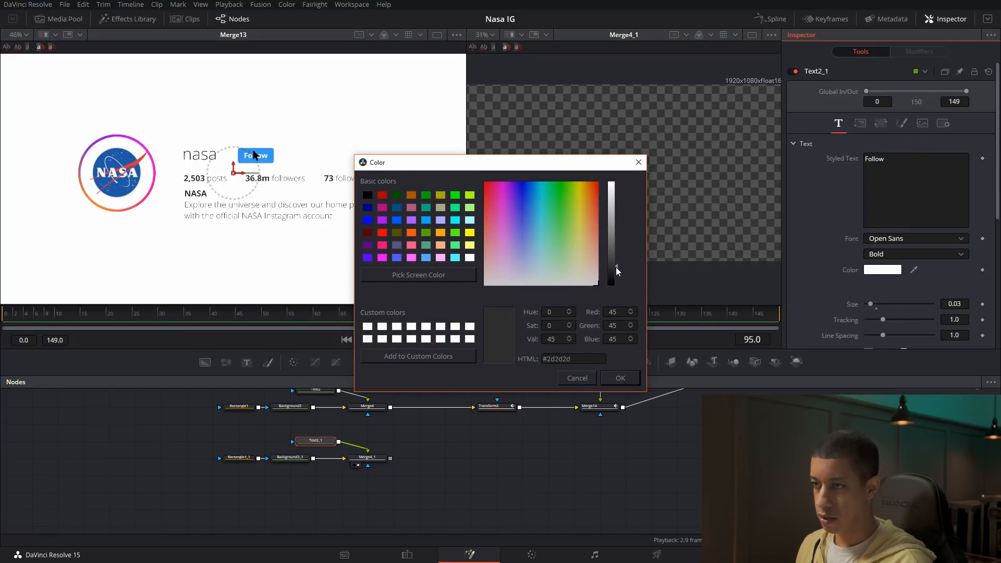
{"action": "left_click", "coordinate": [632, 380]}
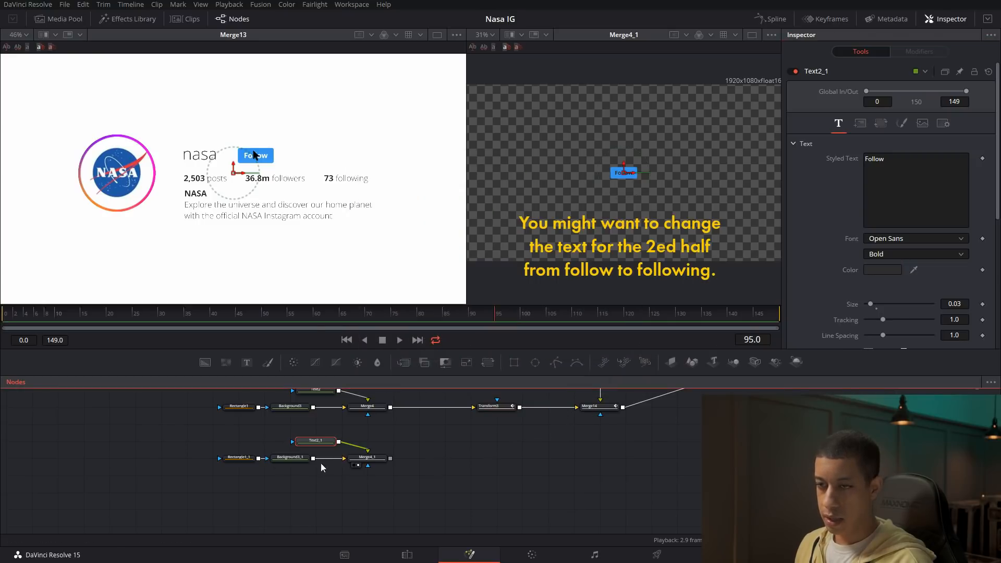
Change the color of Background3_1 to a neutral gray.
{"action": "left_click", "coordinate": [290, 457]}
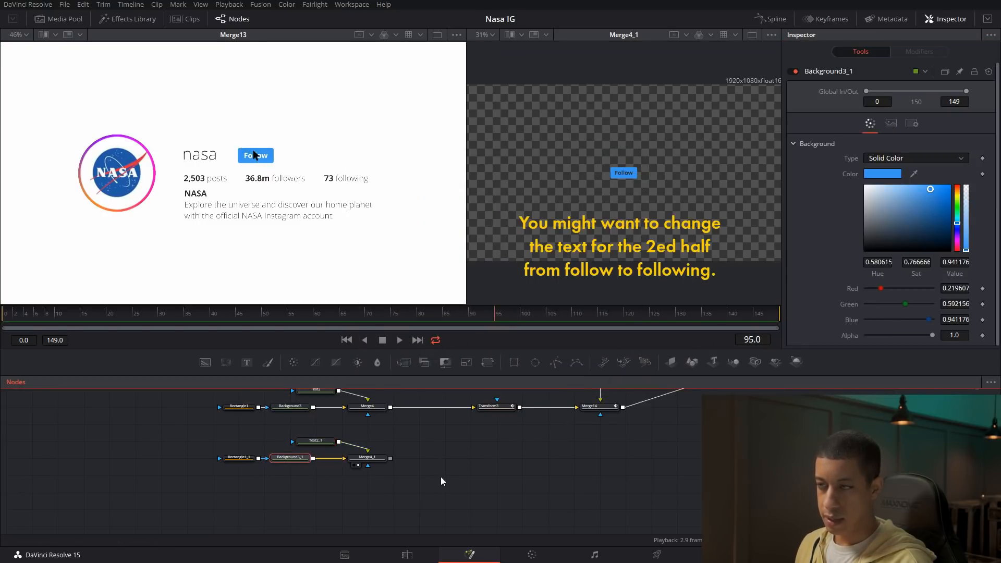
{"action": "left_click_drag", "start_coordinate": [442, 481], "coordinate": [550, 474]}
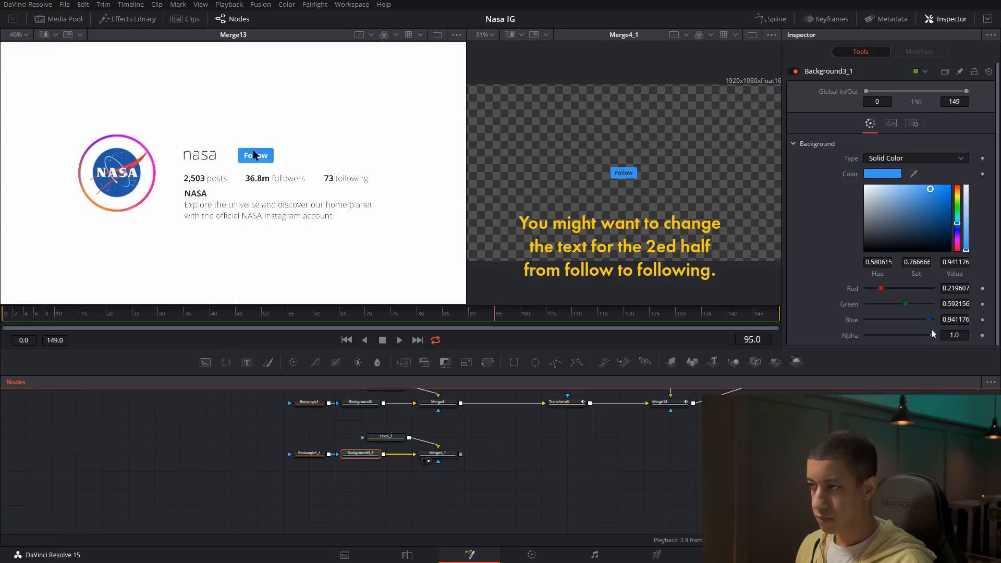
{"action": "left_click_drag", "start_coordinate": [874, 221], "coordinate": [862, 215]}
Turn Rectangle1_1 into an outline by disabling Solid and setting its Border Width to 0.0024.
{"action": "left_click", "coordinate": [310, 455]}
{"action": "left_click_drag", "start_coordinate": [311, 459], "coordinate": [284, 459]}
{"action": "left_click", "coordinate": [934, 191]}
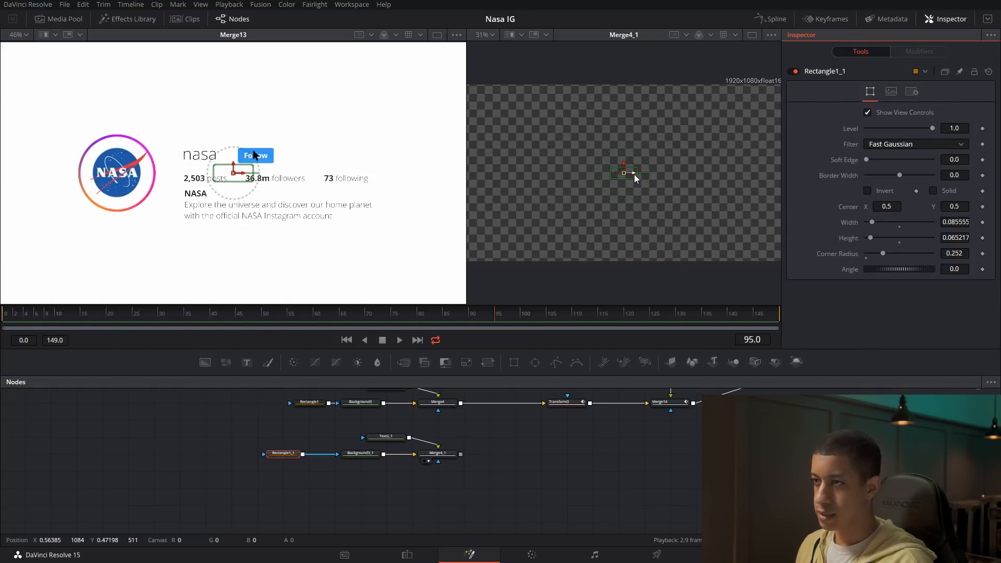
{"action": "scroll", "coordinate": [631, 177], "scroll_direction": "up", "scroll_amount": 5}
{"action": "left_click_drag", "start_coordinate": [900, 176], "coordinate": [885, 173]}
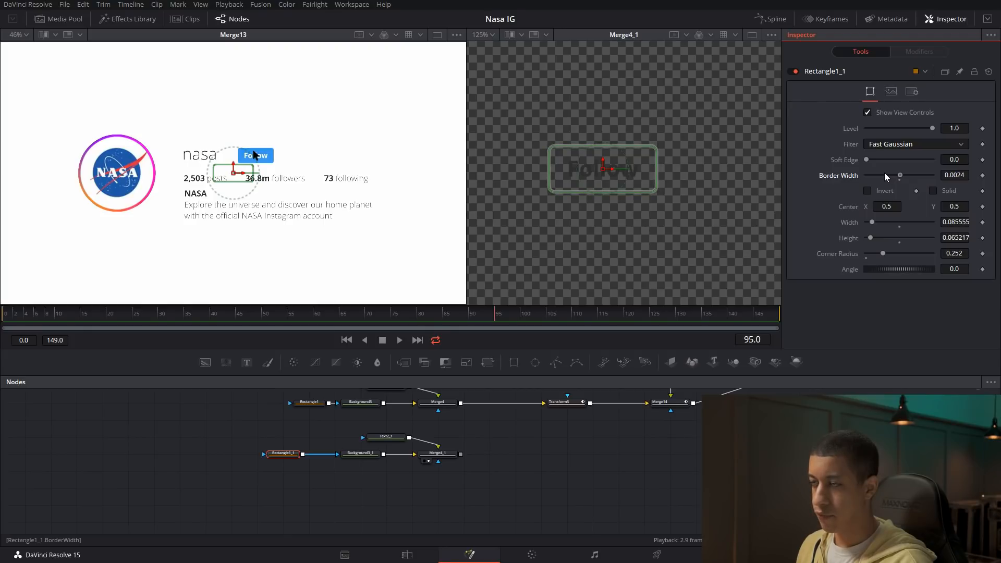
{"action": "left_click", "coordinate": [657, 458]}
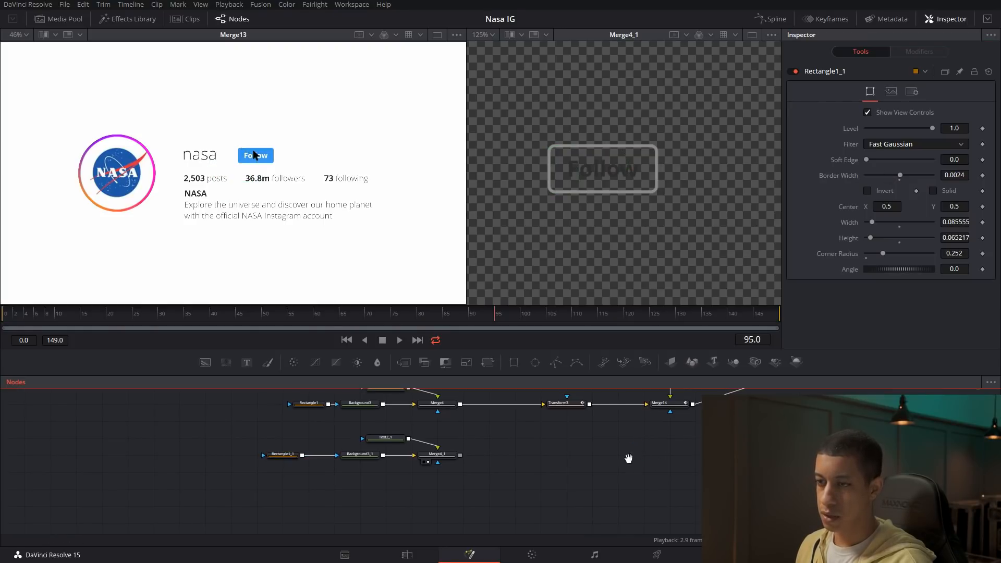
Move the original Rectangle1, Background3, Text2 and Merge4 nodes away from Transform3 to make room in the branch.
{"action": "left_click_drag", "start_coordinate": [629, 459], "coordinate": [622, 530]}
{"action": "left_click_drag", "start_coordinate": [291, 448], "coordinate": [461, 486]}
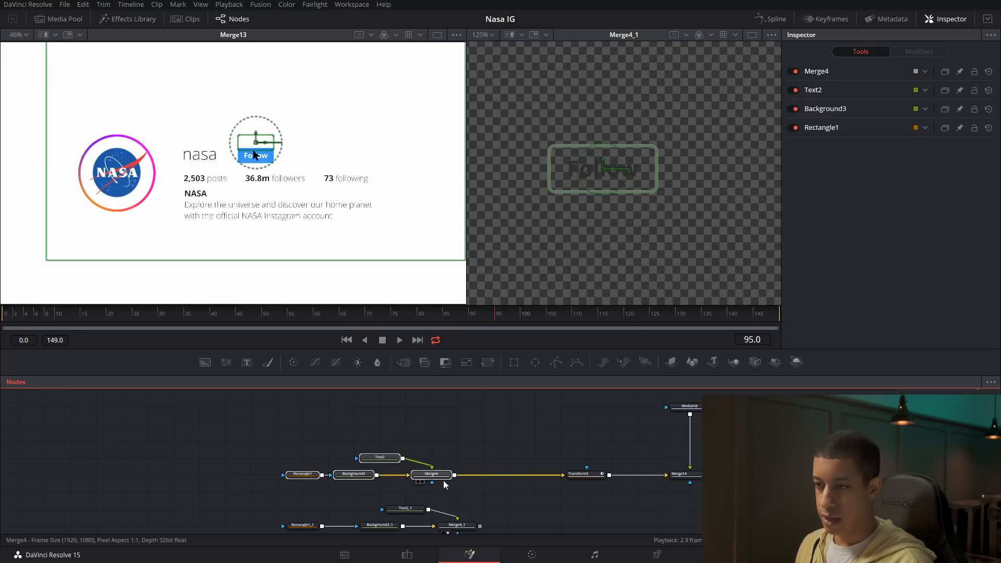
{"action": "left_click", "coordinate": [444, 481]}
{"action": "scroll", "coordinate": [549, 518], "scroll_direction": "down", "scroll_amount": 2}
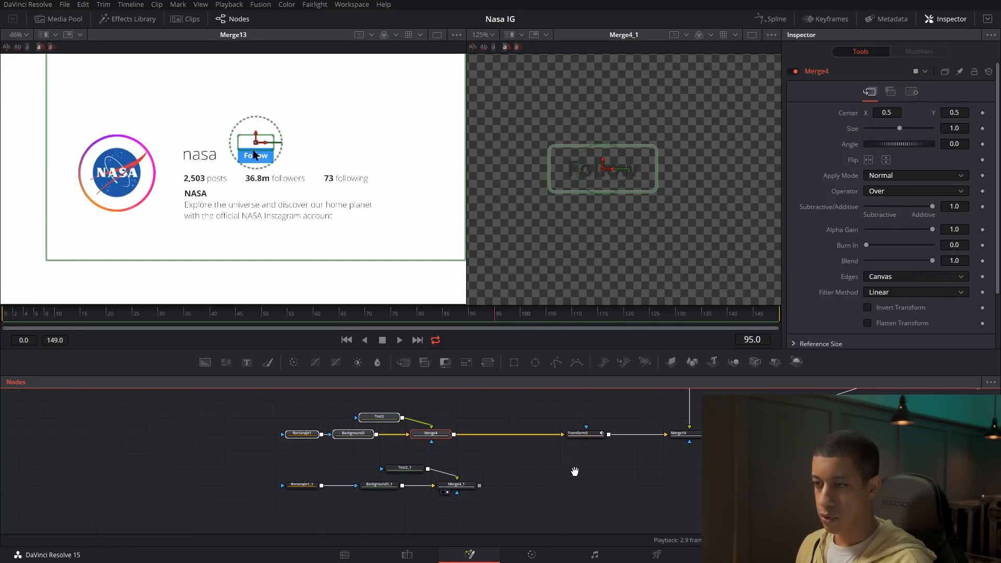
Add a Dissolve node in the empty area beside the original and outlined Follow button branches.
{"action": "left_click", "coordinate": [521, 464]}
{"action": "key", "text": "shift+space"}
{"action": "type", "text": "dis"}
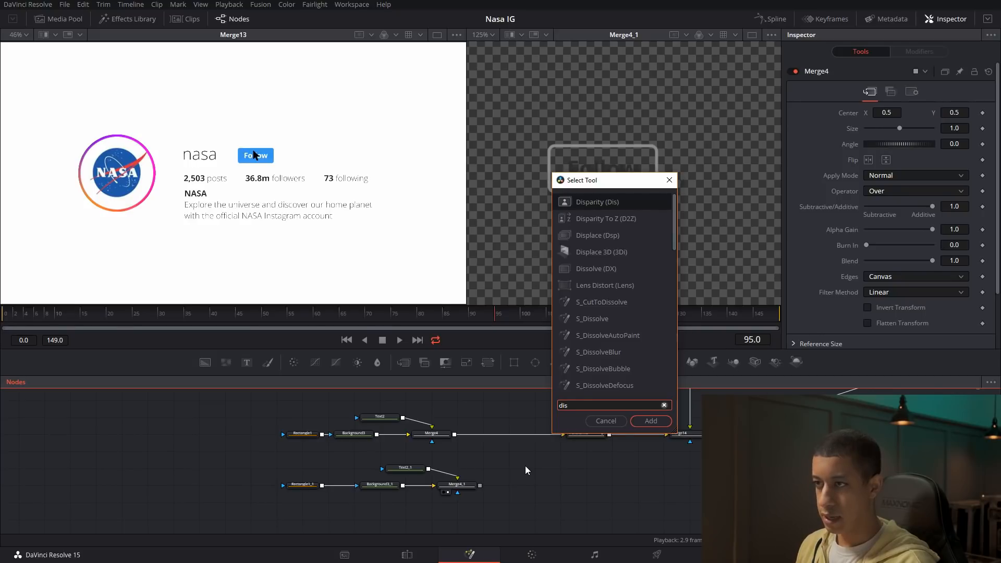
{"action": "key", "text": "Down"}
{"action": "key", "text": "Down"}
{"action": "key", "text": "Down"}
{"action": "key", "text": "Down"}
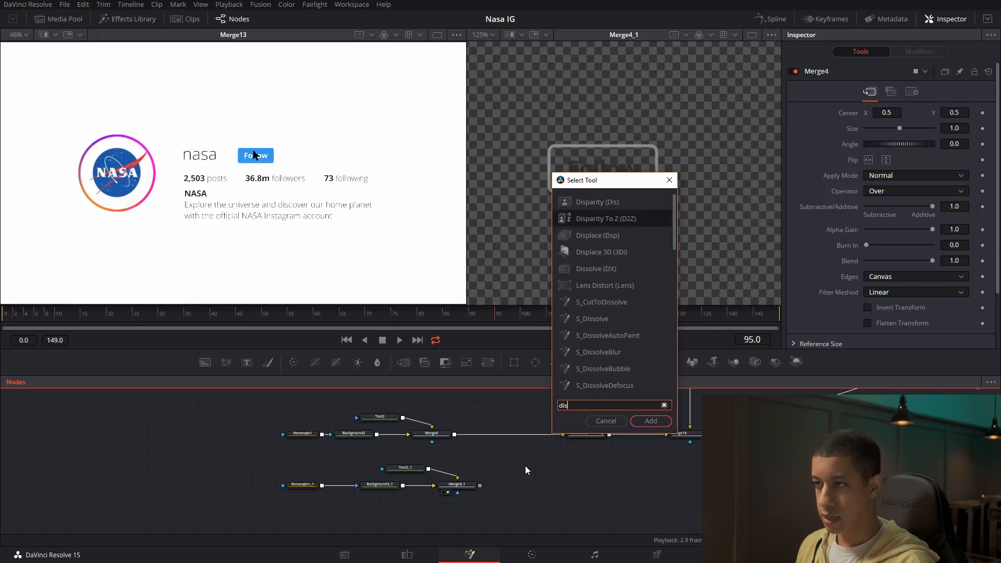
{"action": "key", "text": "Return"}
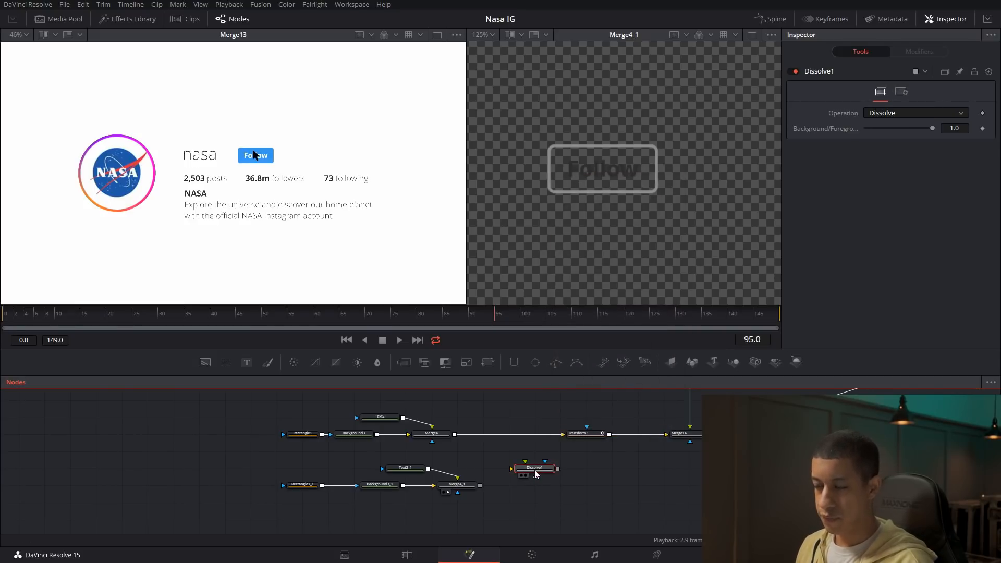
Connect Merge4_1 as background and Merge4 as foreground of Dissolve1, feed its output into Transform3, and align it between Merge4 and Transform3.
{"action": "left_click_drag", "start_coordinate": [480, 488], "coordinate": [511, 469]}
{"action": "left_click_drag", "start_coordinate": [554, 435], "coordinate": [577, 436]}
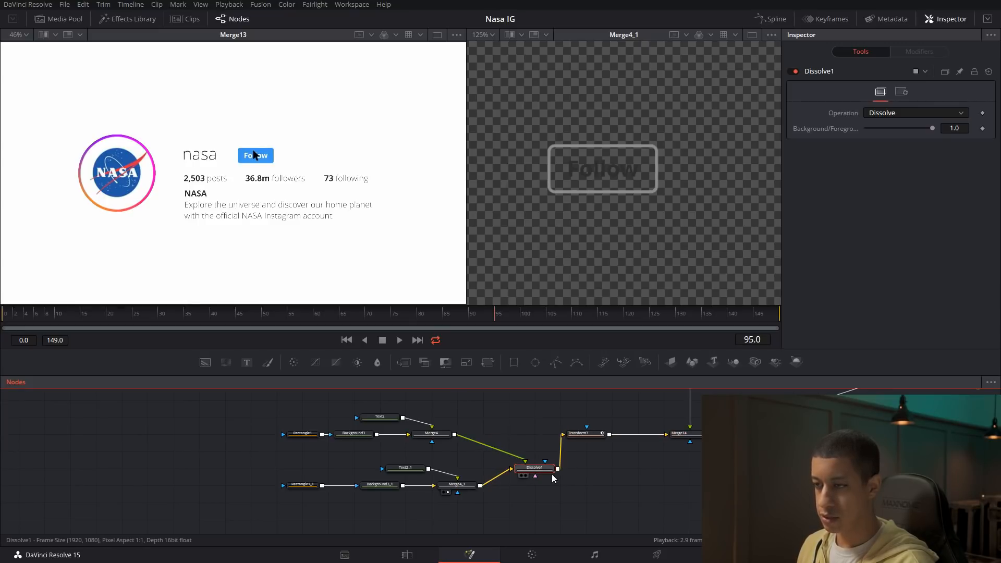
{"action": "left_click_drag", "start_coordinate": [548, 471], "coordinate": [519, 444]}
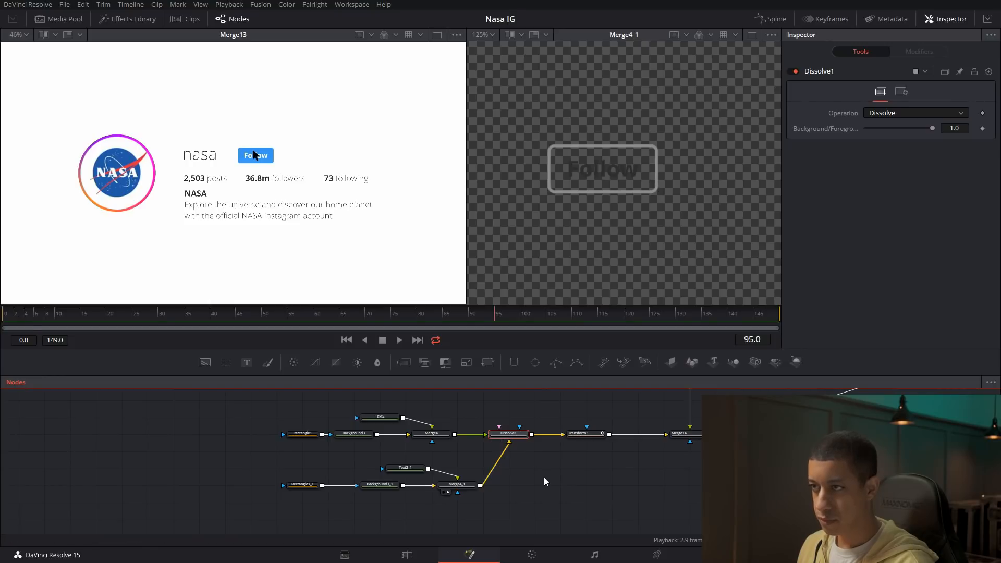
Keyframe Dissolve1's Background/Foreground mix at 1.0 on frame 95 and 0.0 on frame 96.
{"action": "left_click", "coordinate": [576, 433]}
{"action": "mouse_move", "coordinate": [490, 319]}
{"action": "left_mouse_down"}
{"action": "mouse_move", "coordinate": [507, 318]}
{"action": "mouse_move", "coordinate": [497, 316]}
{"action": "left_mouse_up"}
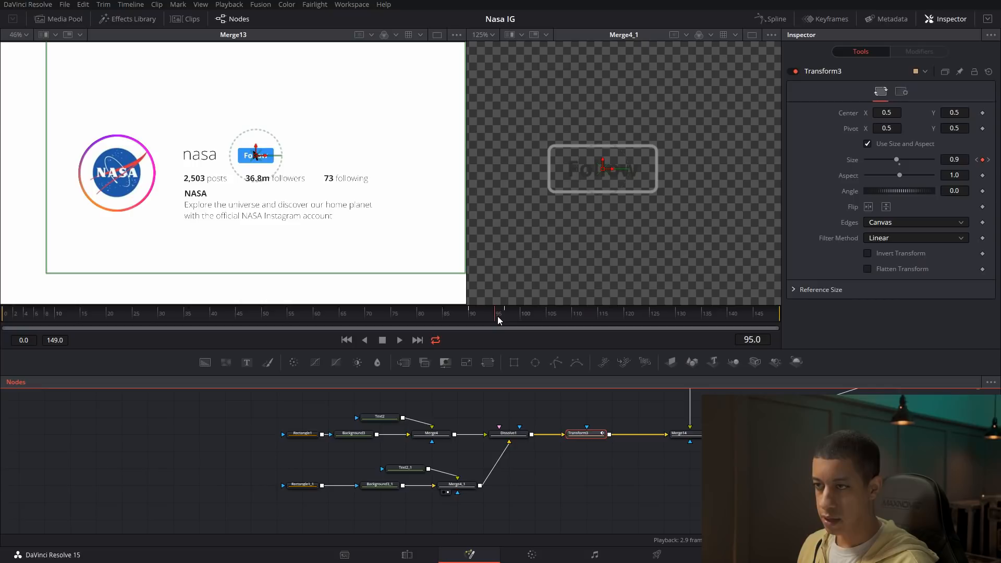
{"action": "left_click", "coordinate": [518, 441]}
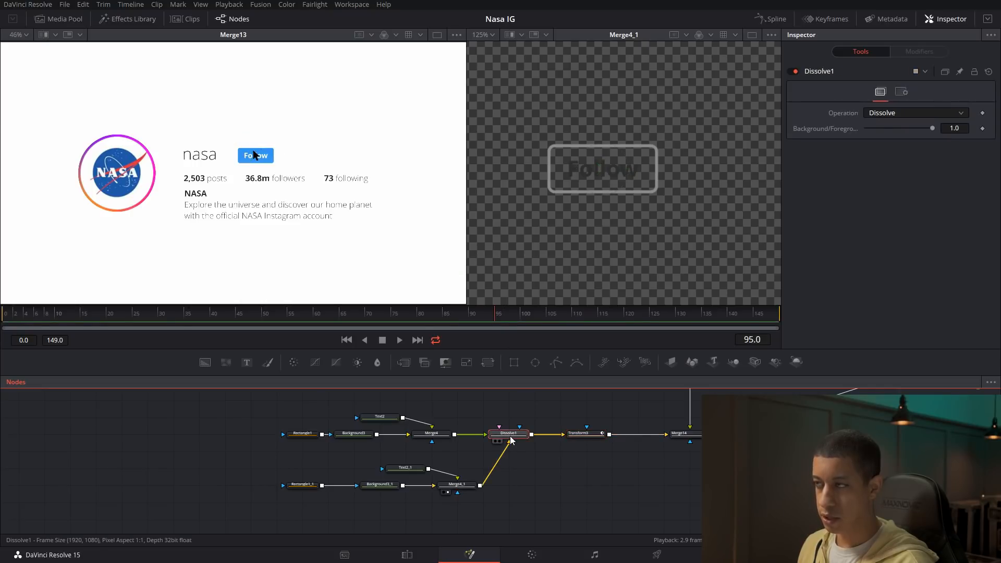
{"action": "left_click", "coordinate": [983, 129]}
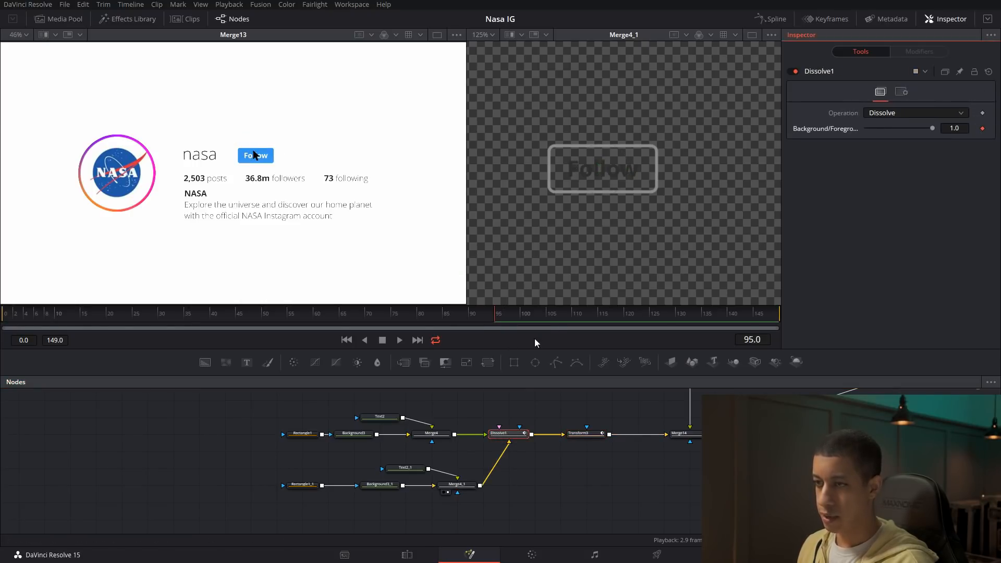
{"action": "key", "text": "Right"}
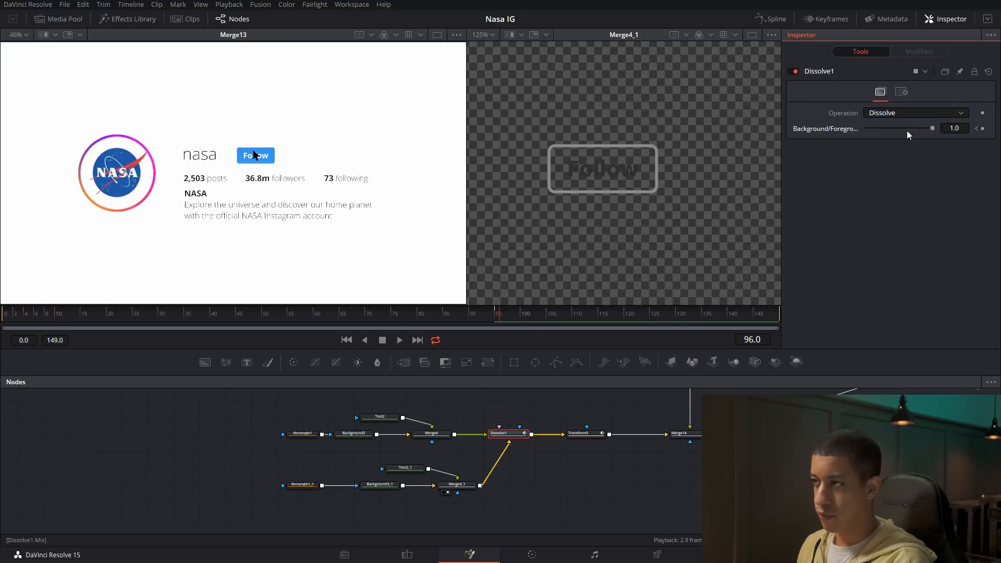
{"action": "left_click_drag", "start_coordinate": [931, 128], "coordinate": [747, 126]}
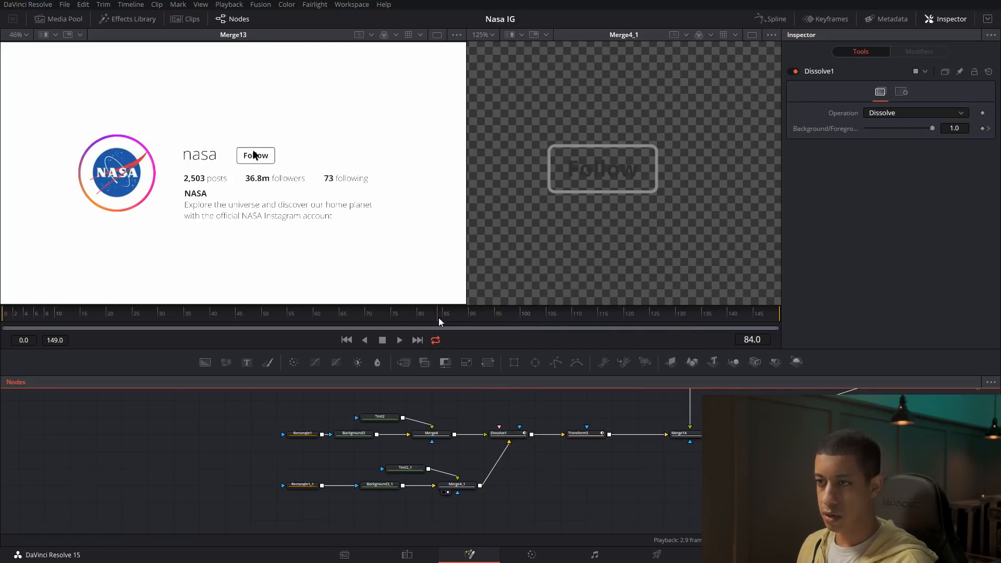
Play back the Follow button click and check the Dissolve1 switch around frames 95 and 96.
{"action": "left_click_drag", "start_coordinate": [439, 318], "coordinate": [416, 319]}
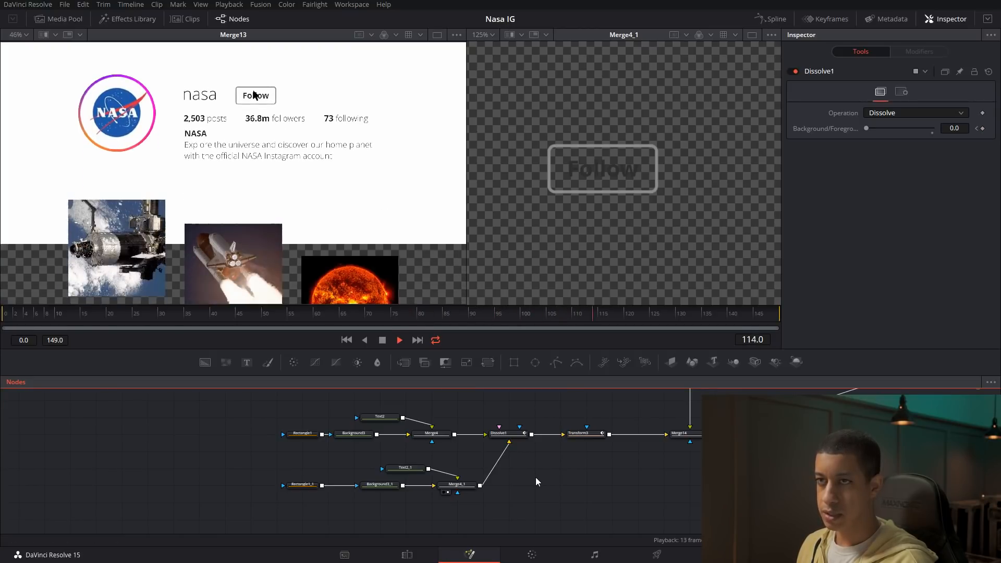
{"action": "key", "text": "space"}
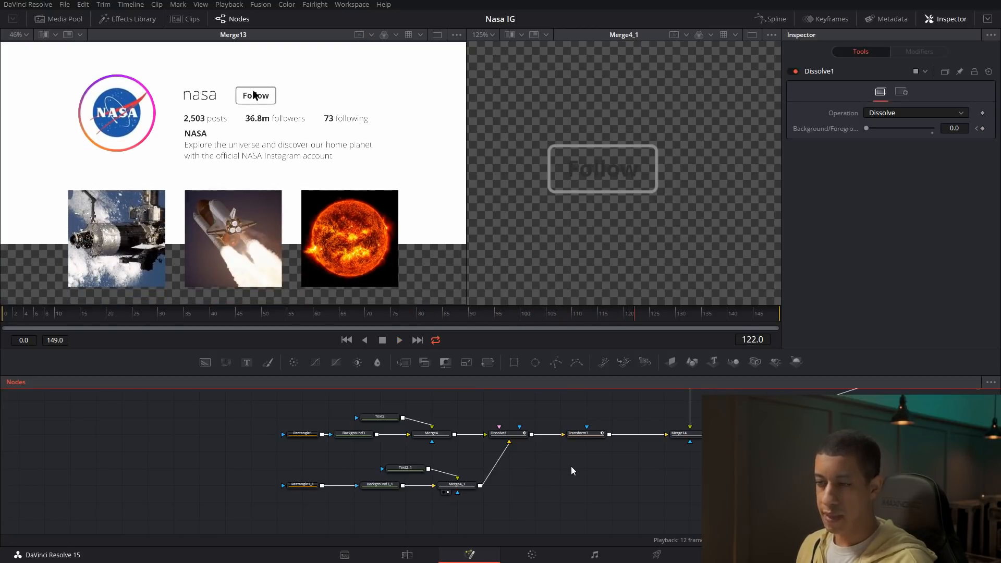
{"action": "left_click", "coordinate": [519, 434]}
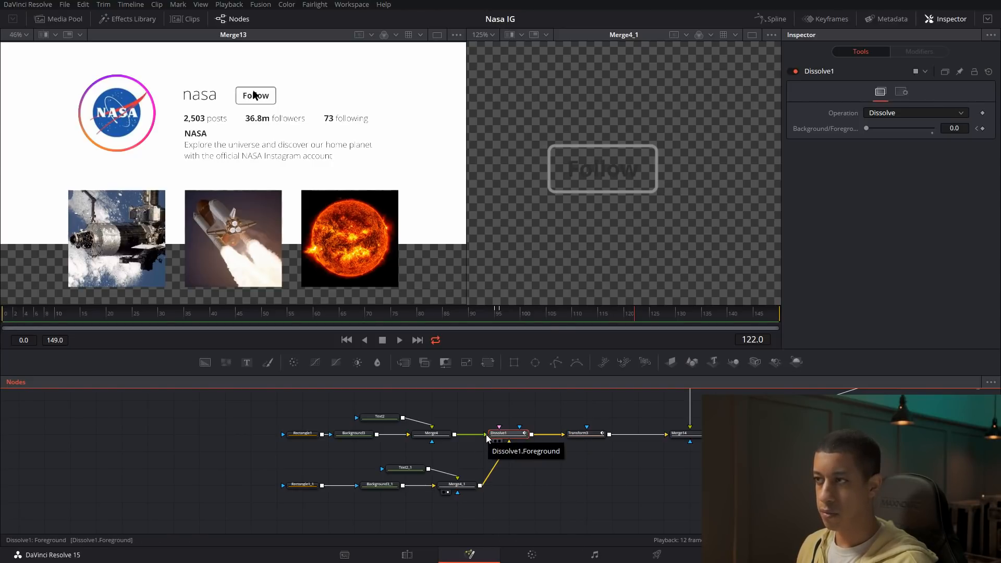
{"action": "left_click", "coordinate": [494, 314]}
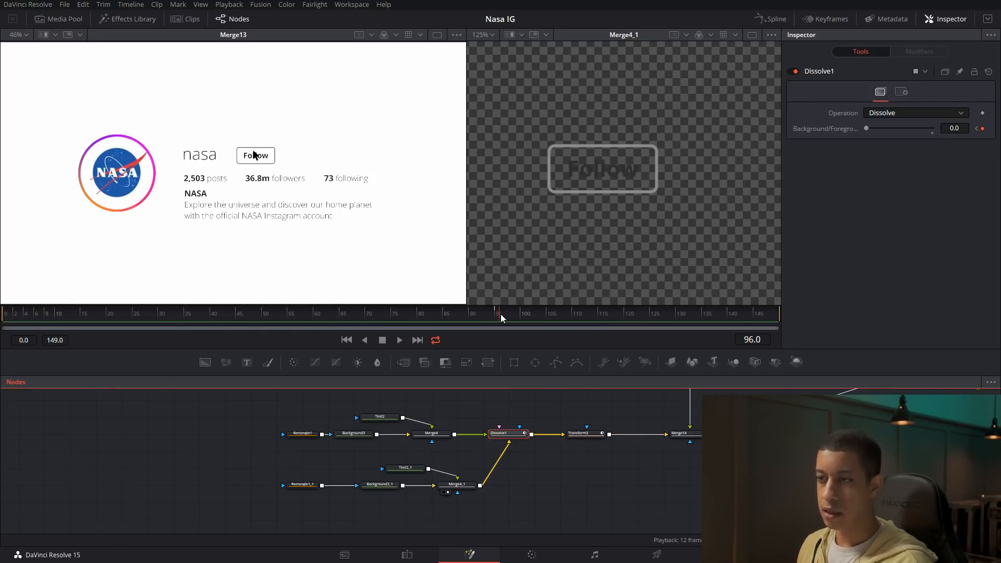
{"action": "left_click_drag", "start_coordinate": [505, 316], "coordinate": [471, 321]}
{"action": "key", "text": "space"}
{"action": "key", "text": "space"}
Add a keyframe for Merge14's Center at frame 100, holding the cursor on the Follow button.
{"action": "left_click_drag", "start_coordinate": [653, 482], "coordinate": [605, 470]}
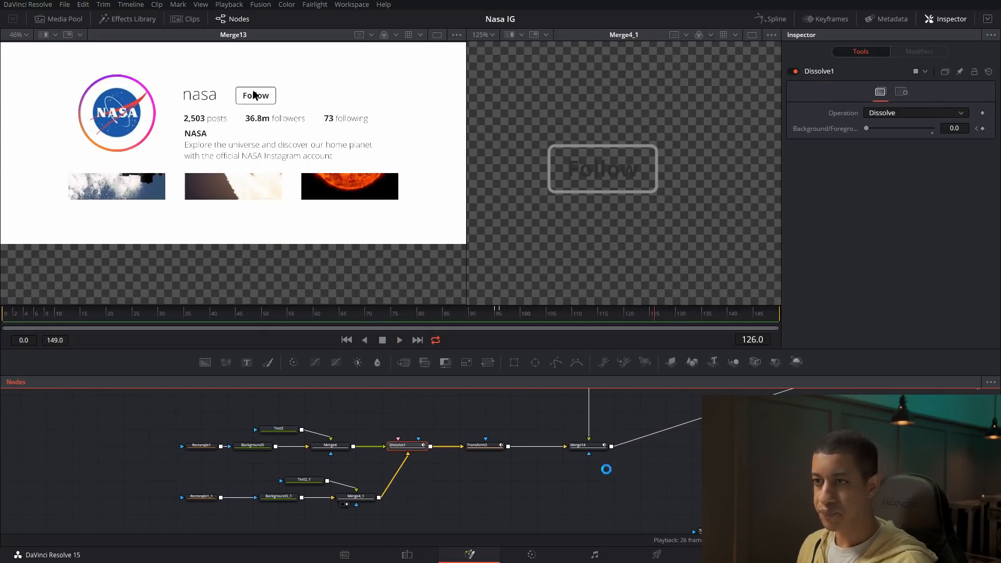
{"action": "scroll", "coordinate": [606, 469], "scroll_direction": "down", "scroll_amount": 4}
{"action": "scroll", "coordinate": [592, 463], "scroll_direction": "up", "scroll_amount": 4}
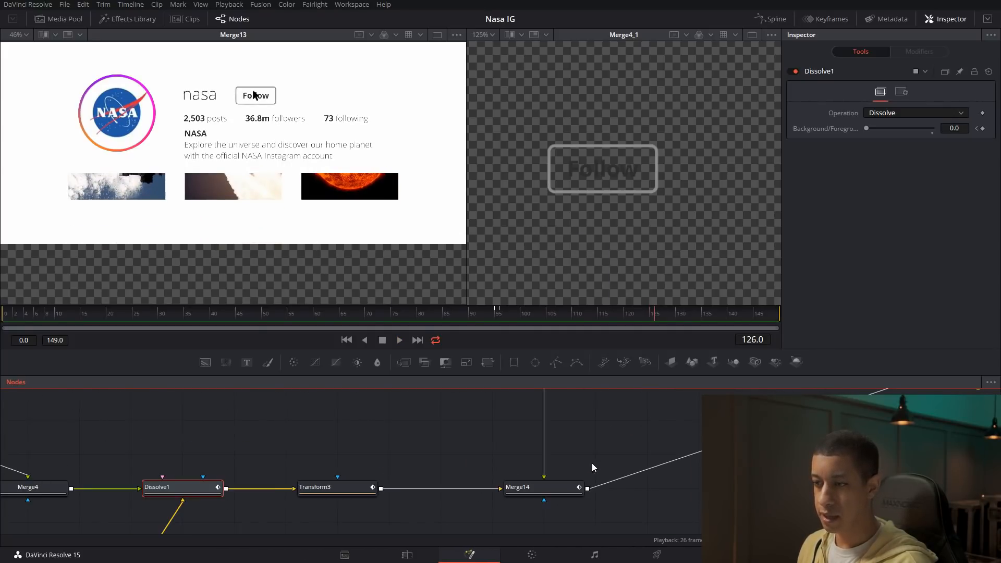
{"action": "left_click", "coordinate": [556, 488]}
{"action": "left_click_drag", "start_coordinate": [615, 457], "coordinate": [607, 438]}
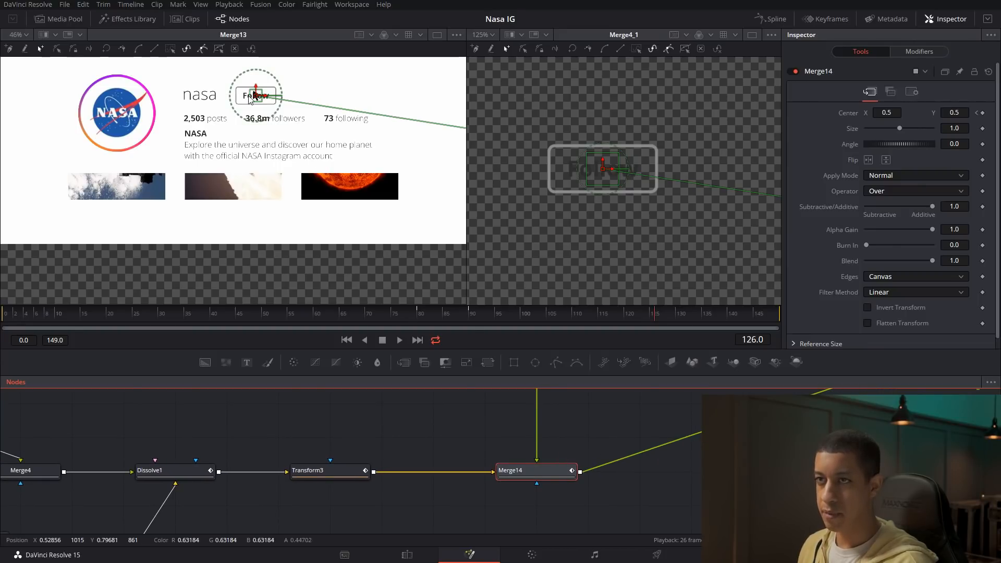
{"action": "left_click_drag", "start_coordinate": [465, 314], "coordinate": [516, 319]}
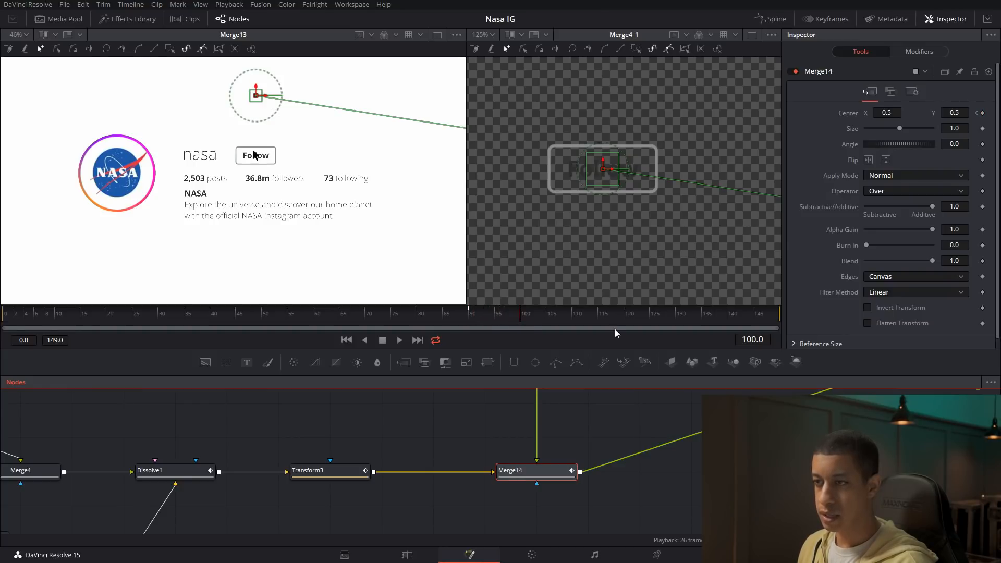
{"action": "left_click", "coordinate": [982, 113]}
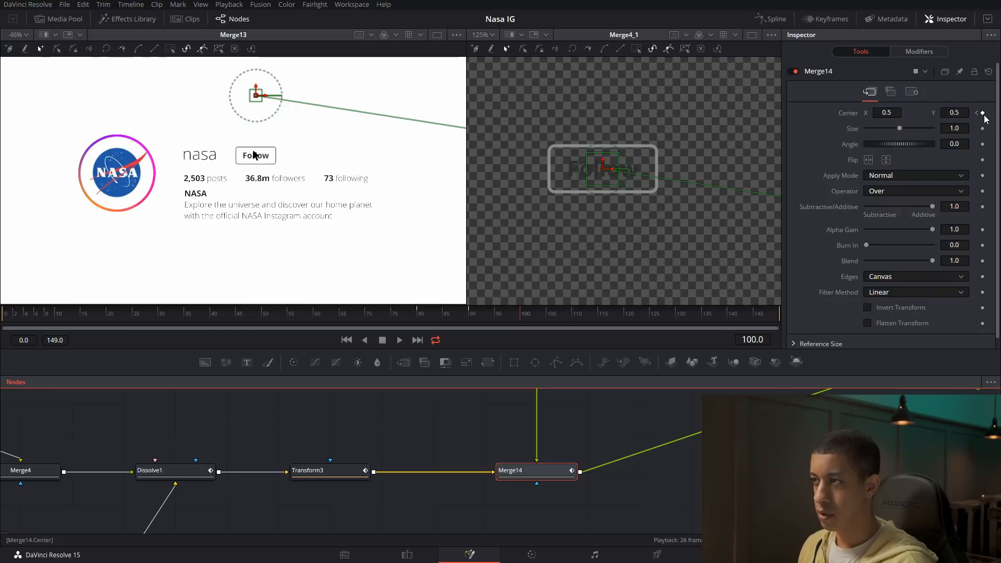
Keyframe Merge14's Center at frame 112 with the cursor moved off the canvas's right edge, at about X 1.04, Y 0.48.
{"action": "left_click_drag", "start_coordinate": [521, 319], "coordinate": [583, 326]}
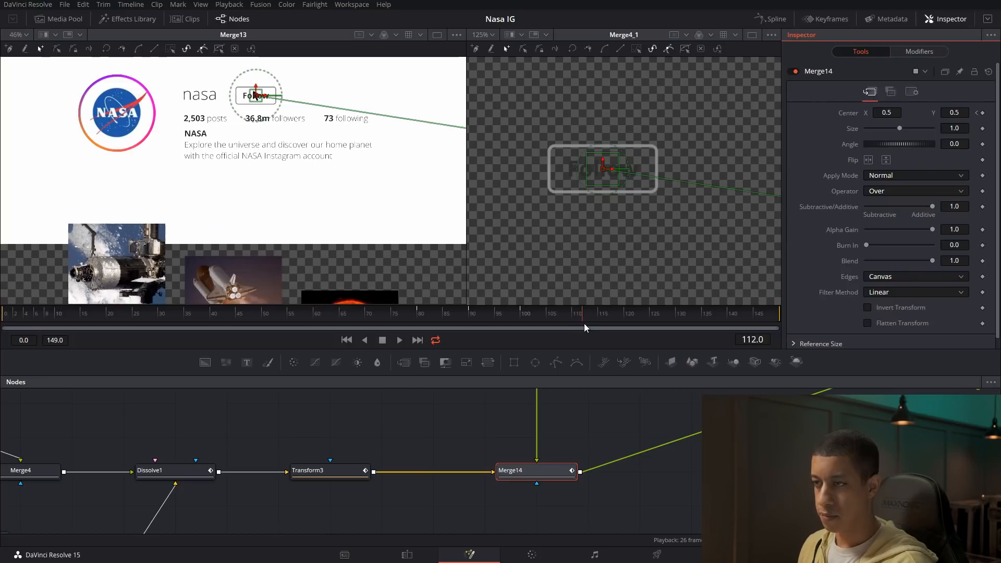
{"action": "left_click", "coordinate": [984, 113]}
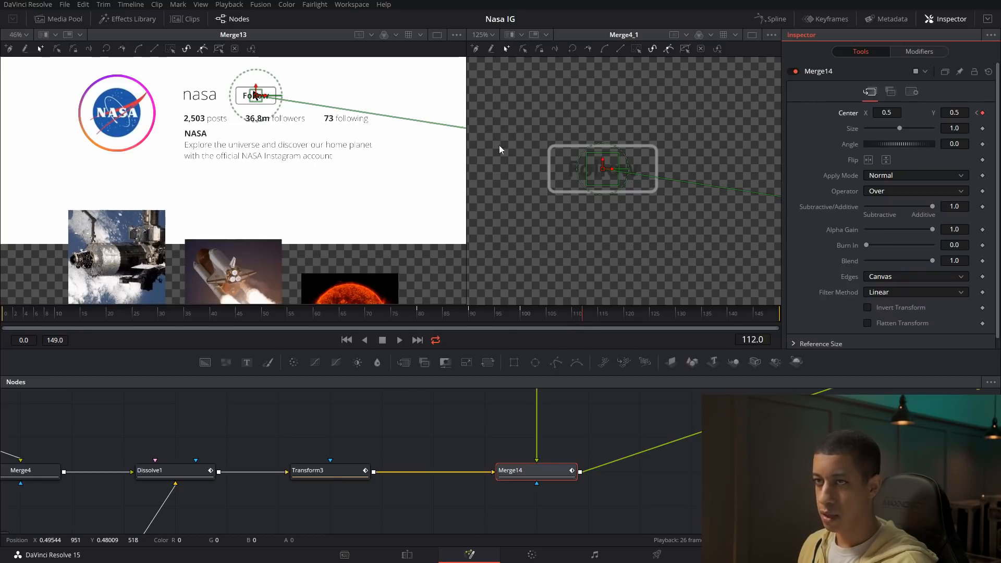
{"action": "scroll", "coordinate": [377, 177], "scroll_direction": "down", "scroll_amount": 2}
{"action": "scroll", "coordinate": [378, 176], "scroll_direction": "down", "scroll_amount": 1}
{"action": "left_click_drag", "start_coordinate": [323, 136], "coordinate": [439, 136]}
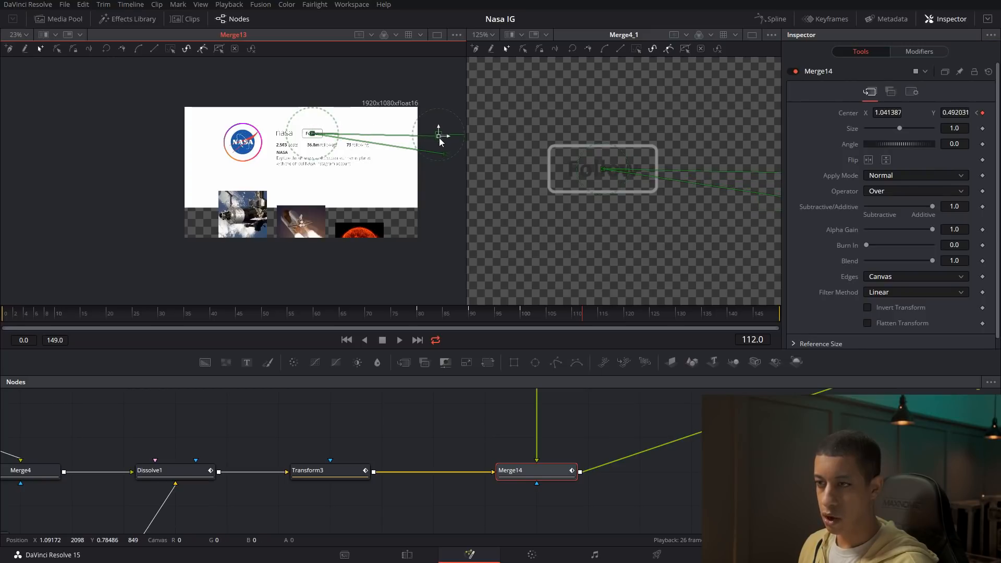
Smooth the frame 100 keyframe on Merge14's Displacement curve in the Spline editor, and close the editor.
{"action": "left_click", "coordinate": [774, 21]}
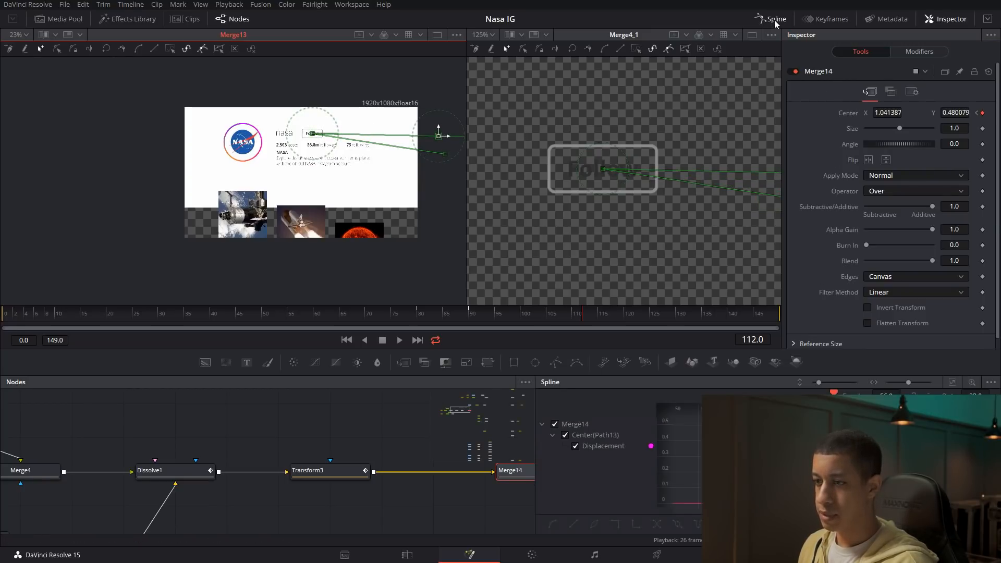
{"action": "left_click", "coordinate": [953, 383]}
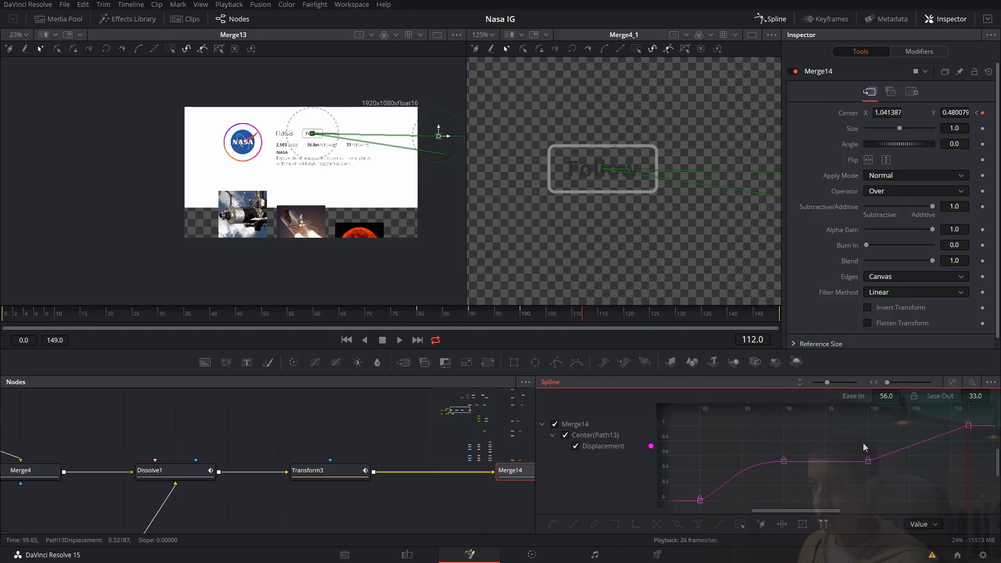
{"action": "left_click", "coordinate": [867, 461]}
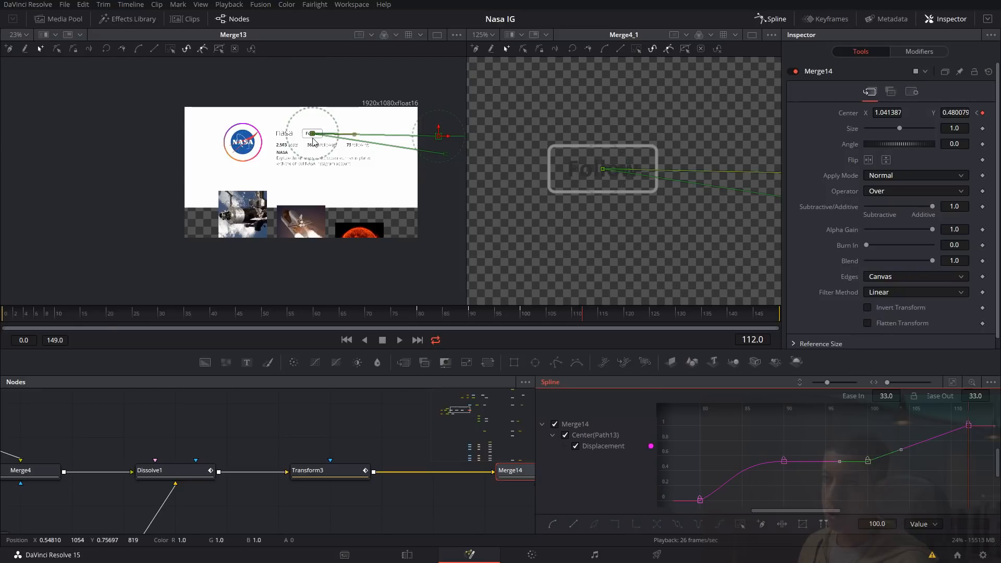
{"action": "key", "text": "shift+s"}
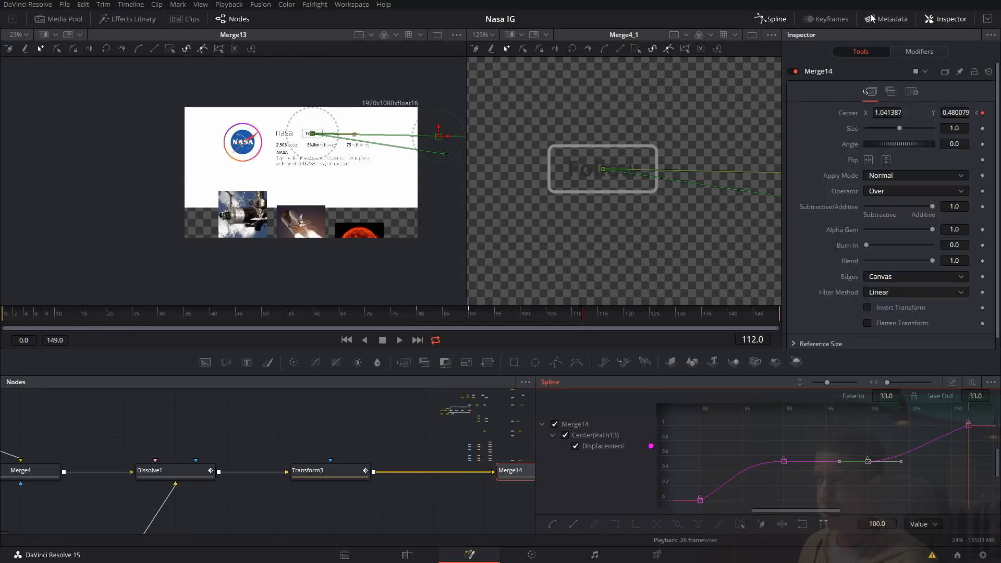
{"action": "left_click", "coordinate": [782, 21]}
Set the white Background1 node's color to black with an alpha of 0.0.
{"action": "scroll", "coordinate": [767, 432], "scroll_direction": "down", "scroll_amount": 5}
{"action": "left_click_drag", "start_coordinate": [794, 431], "coordinate": [534, 426]}
{"action": "scroll", "coordinate": [699, 448], "scroll_direction": "down", "scroll_amount": 4}
{"action": "left_click_drag", "start_coordinate": [776, 462], "coordinate": [628, 512]}
{"action": "scroll", "coordinate": [642, 411], "scroll_direction": "up", "scroll_amount": 4}
{"action": "left_click_drag", "start_coordinate": [634, 424], "coordinate": [637, 464]}
{"action": "left_click", "coordinate": [613, 424]}
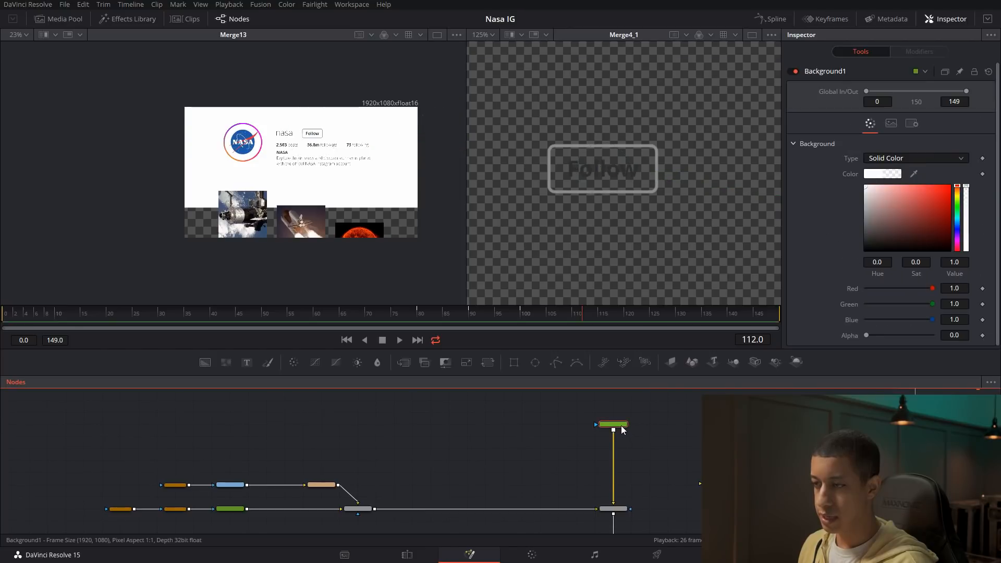
{"action": "left_click", "coordinate": [913, 215]}
{"action": "key", "text": "ctrl+z"}
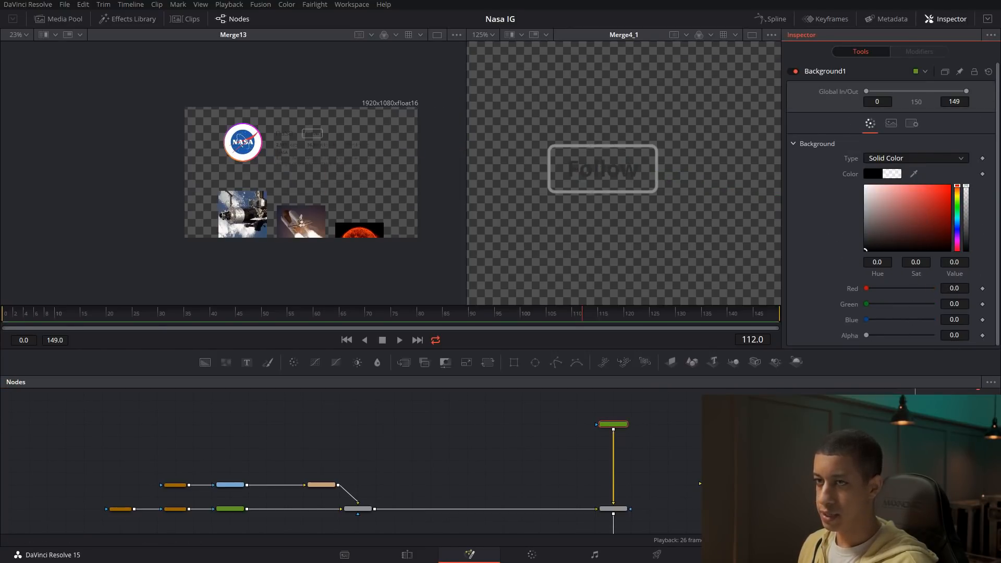
Add a Background node of type Gradient below Merge13 and show it in a single full-width viewer.
{"action": "scroll", "coordinate": [678, 459], "scroll_direction": "down", "scroll_amount": 8}
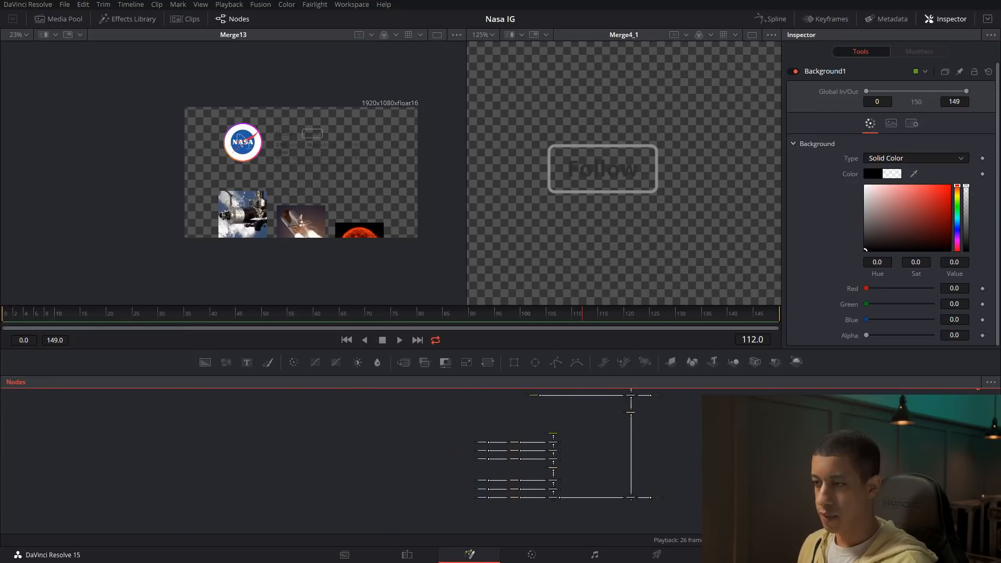
{"action": "scroll", "coordinate": [663, 500], "scroll_direction": "up", "scroll_amount": 5}
{"action": "scroll", "coordinate": [605, 438], "scroll_direction": "down", "scroll_amount": 2}
{"action": "left_click_drag", "start_coordinate": [205, 362], "coordinate": [499, 462]}
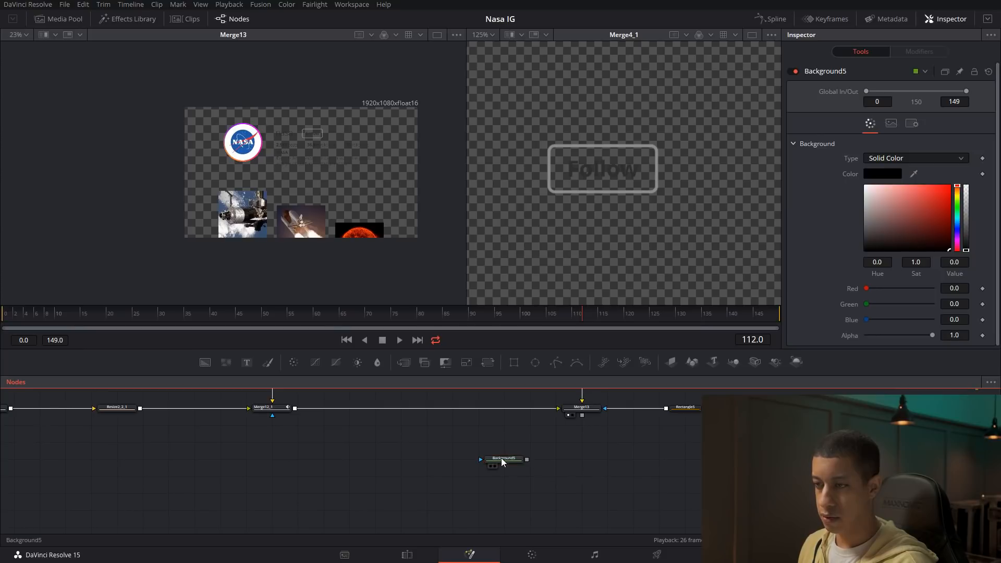
{"action": "left_click", "coordinate": [909, 157]}
{"action": "left_click", "coordinate": [905, 205]}
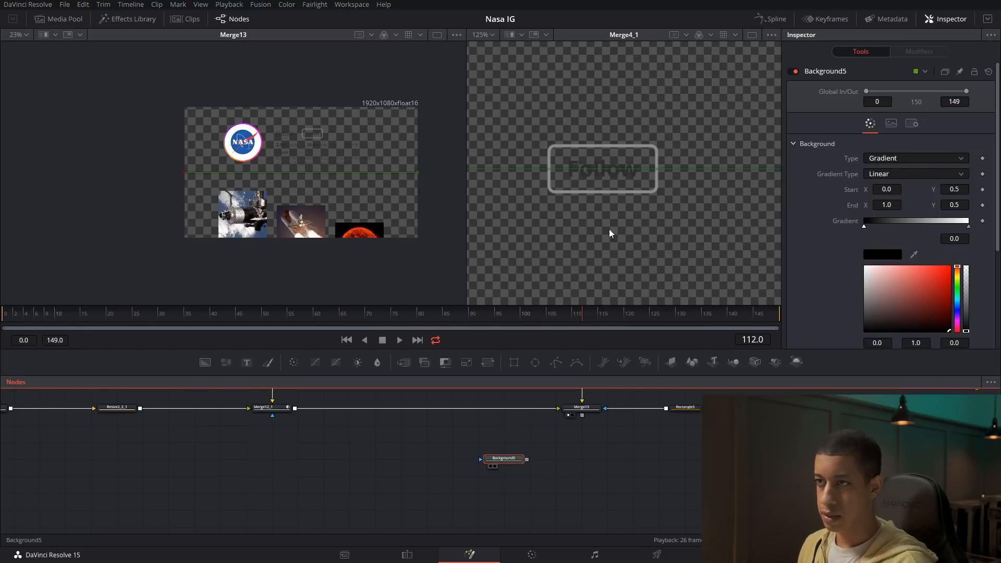
{"action": "key", "text": "2"}
{"action": "left_click", "coordinate": [752, 34]}
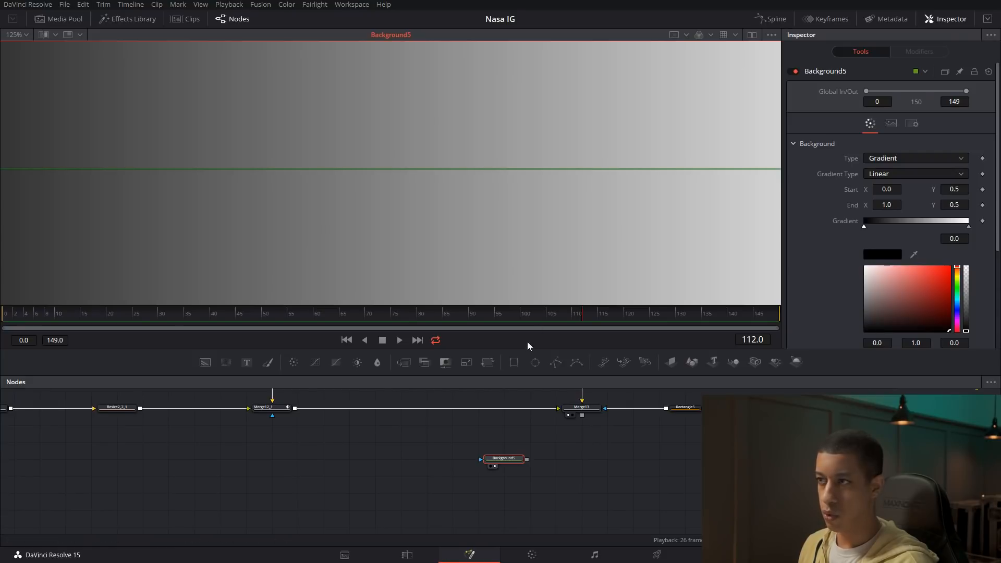
Set Background5's linear gradient to run from light gray (value 0.811) to near-white (value 0.953).
{"action": "left_click_drag", "start_coordinate": [875, 278], "coordinate": [864, 279]}
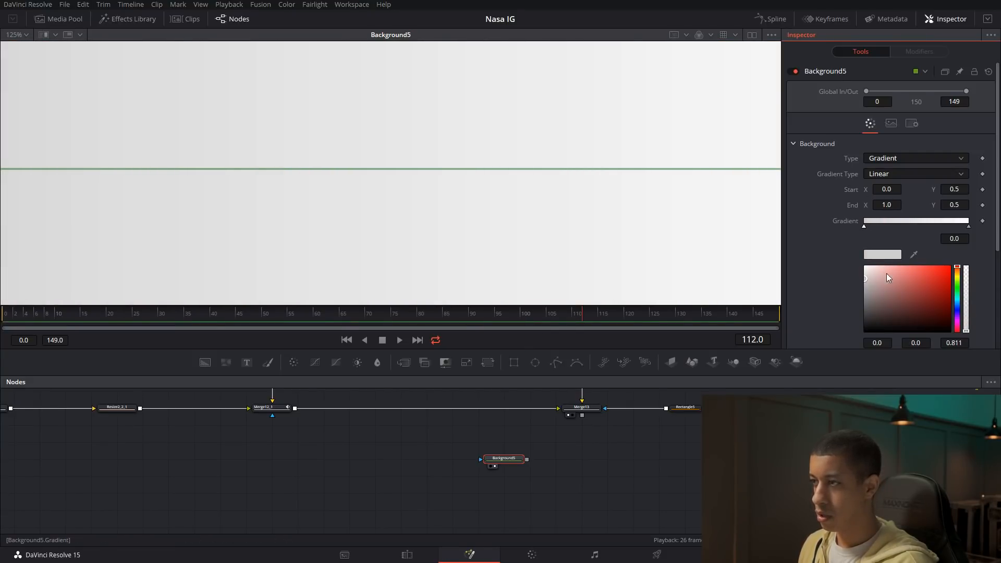
{"action": "left_click", "coordinate": [969, 227]}
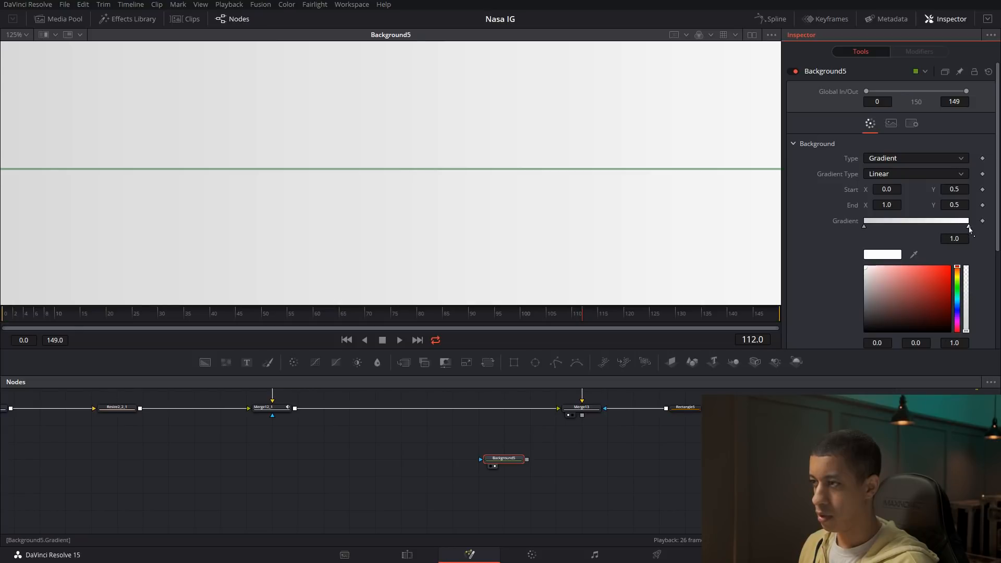
{"action": "left_click", "coordinate": [865, 272]}
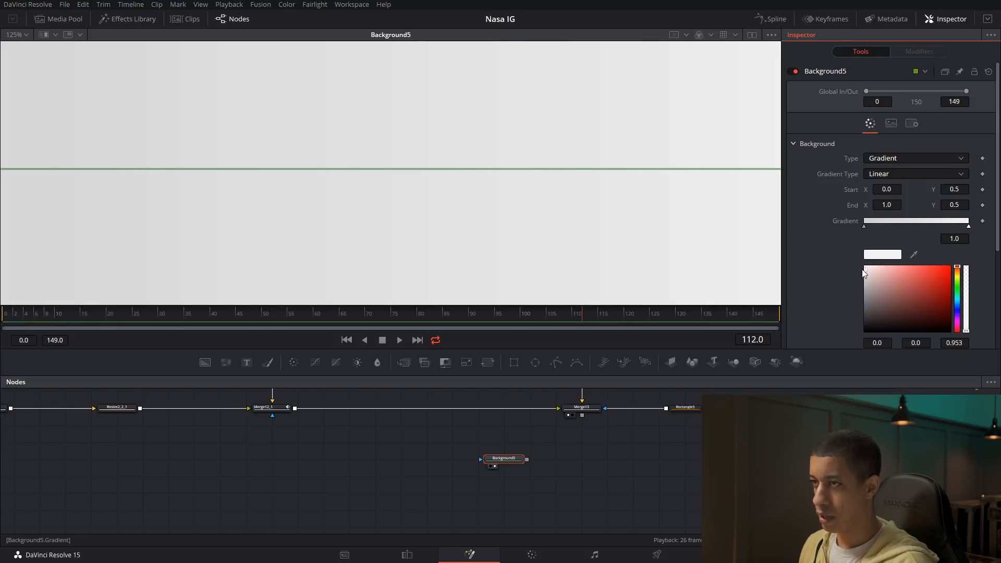
Reorient Background5's linear gradient to run vertically, from the bottom centre of the frame (about 0.48, 0.01) to the top centre (about 0.50, 1.0).
{"action": "scroll", "coordinate": [464, 169], "scroll_direction": "down", "scroll_amount": 5}
{"action": "left_click_drag", "start_coordinate": [222, 171], "coordinate": [432, 292]}
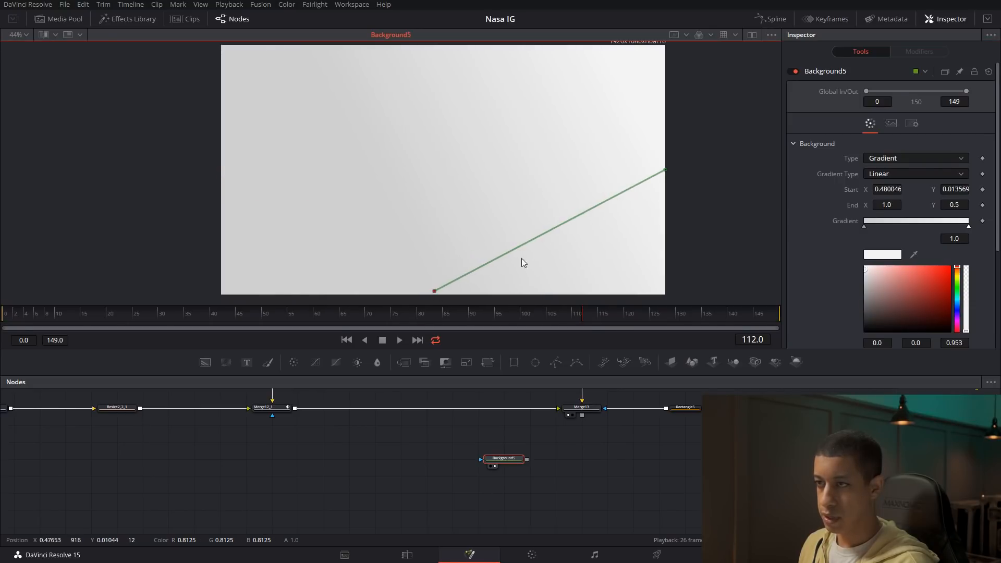
{"action": "left_click_drag", "start_coordinate": [666, 167], "coordinate": [664, 169]}
{"action": "left_click_drag", "start_coordinate": [606, 130], "coordinate": [444, 45]}
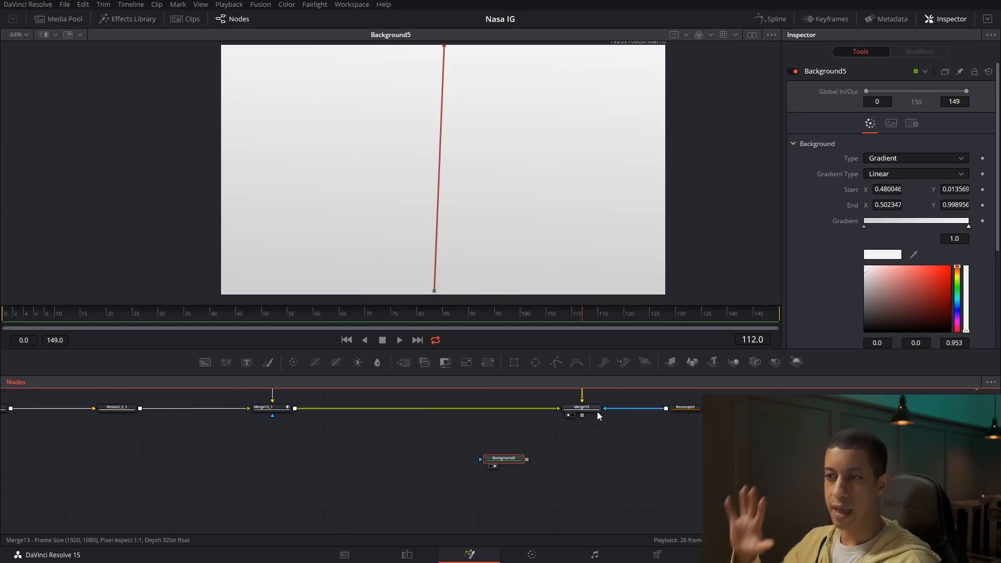
Merge Merge13's output over the Background5 gradient with a new Merge node and show that merge in the viewer.
{"action": "left_click_drag", "start_coordinate": [580, 418], "coordinate": [528, 462]}
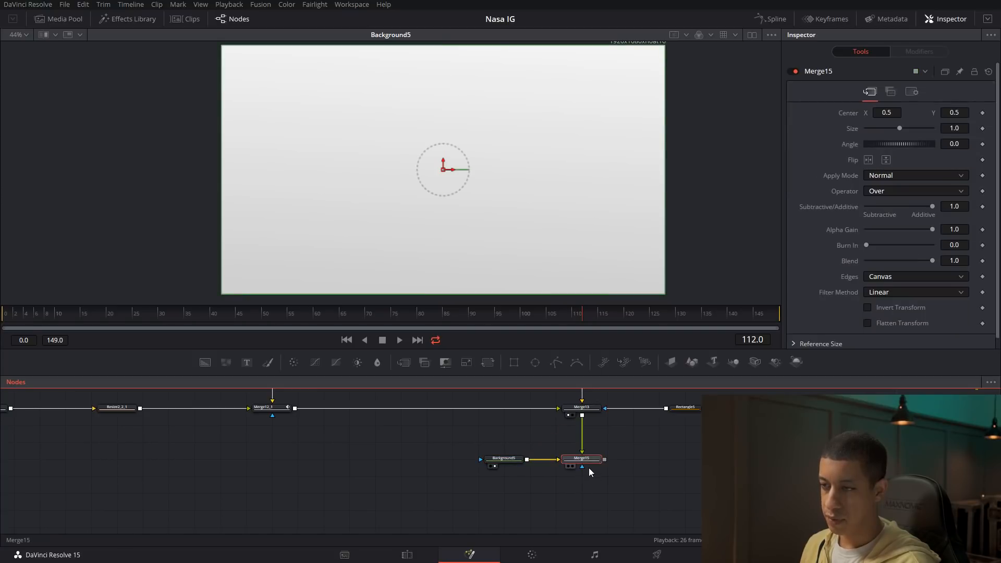
{"action": "key", "text": "1"}
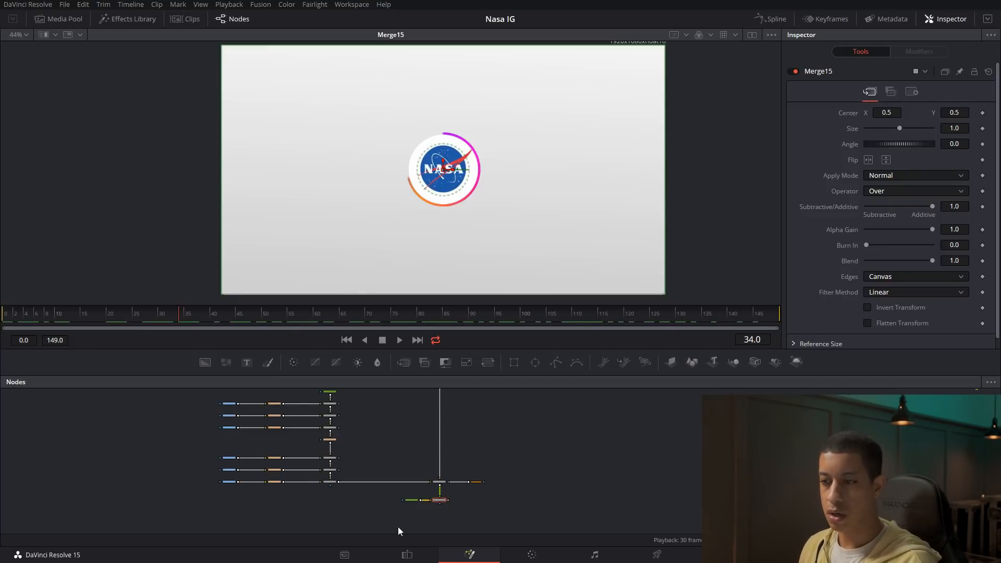
Place the Fusion composition on the Edit page timeline, extend its end so it runs to frame 740, and return to the Fusion page.
{"action": "left_click", "coordinate": [415, 555]}
{"action": "left_click_drag", "start_coordinate": [114, 101], "coordinate": [127, 455]}
{"action": "left_click_drag", "start_coordinate": [199, 455], "coordinate": [507, 456]}
{"action": "left_click", "coordinate": [470, 555]}
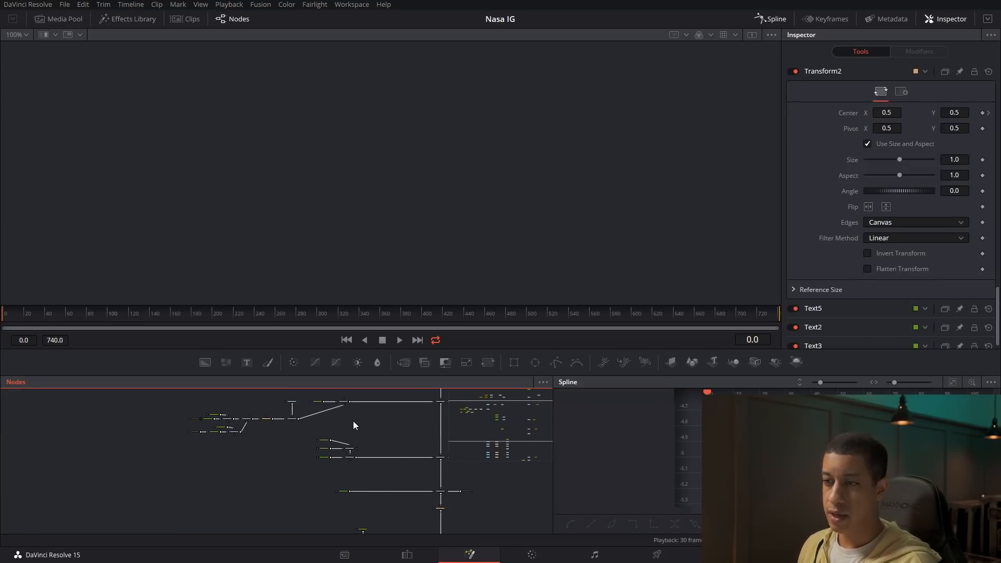
Examine the node bars of the extended composition in the Keyframes editor, and close both the Keyframes and Spline editors.
{"action": "left_click", "coordinate": [826, 21]}
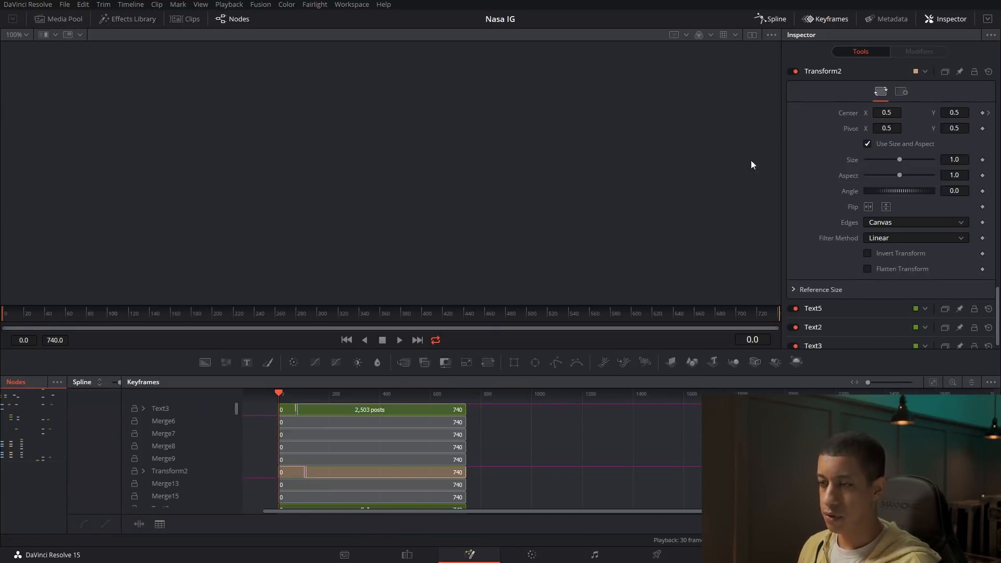
{"action": "scroll", "coordinate": [310, 424], "scroll_direction": "down", "scroll_amount": 5}
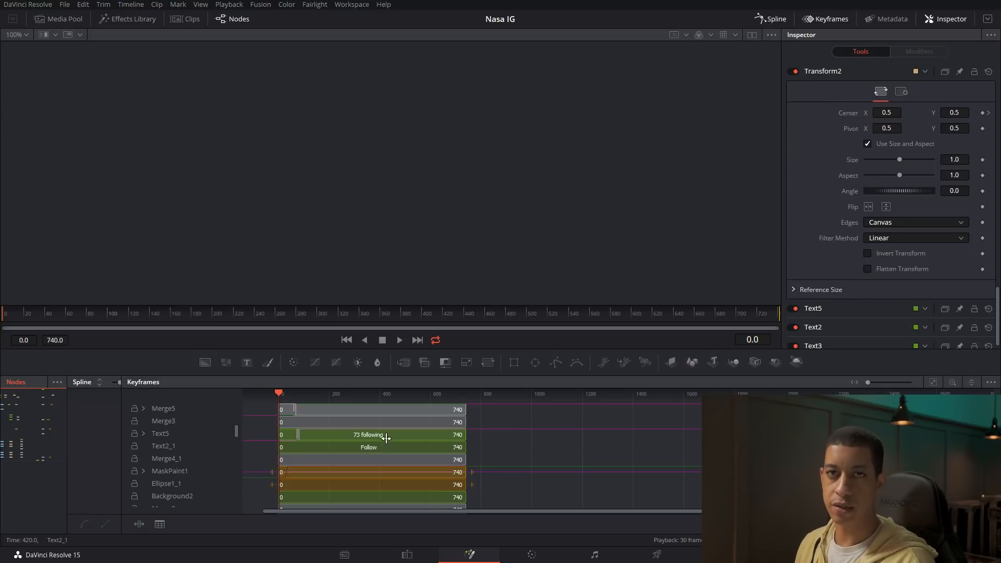
{"action": "left_click", "coordinate": [820, 19]}
{"action": "left_click", "coordinate": [780, 19]}
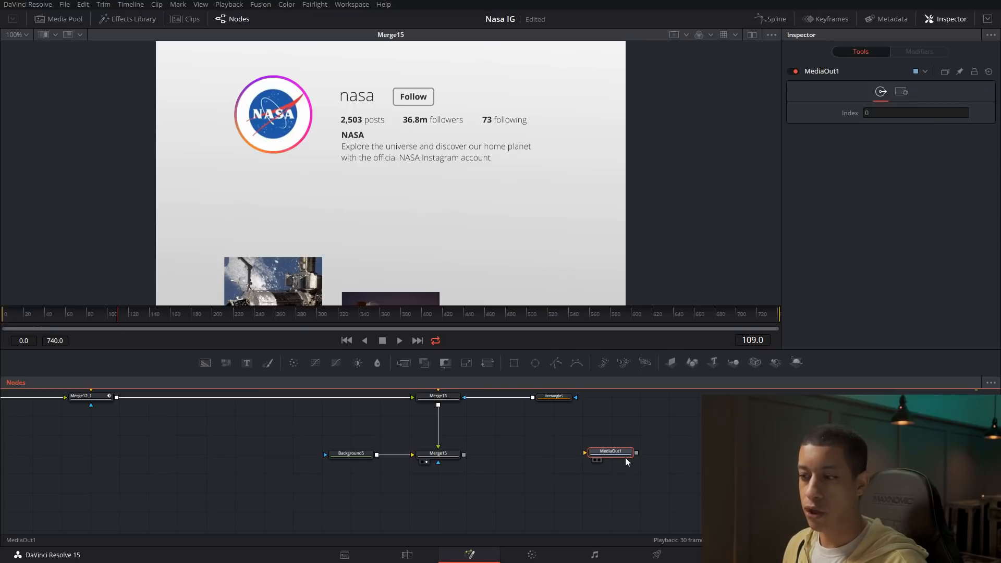
Move MediaOut1 closer to Merge15 and connect Merge15's output to it.
{"action": "left_click_drag", "start_coordinate": [610, 454], "coordinate": [566, 456]}
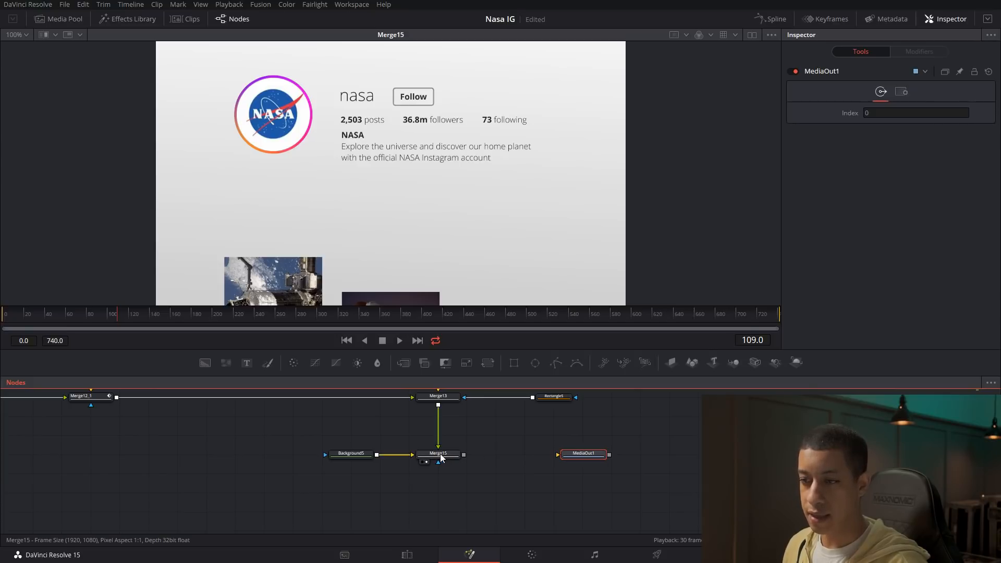
{"action": "left_click_drag", "start_coordinate": [464, 455], "coordinate": [536, 460]}
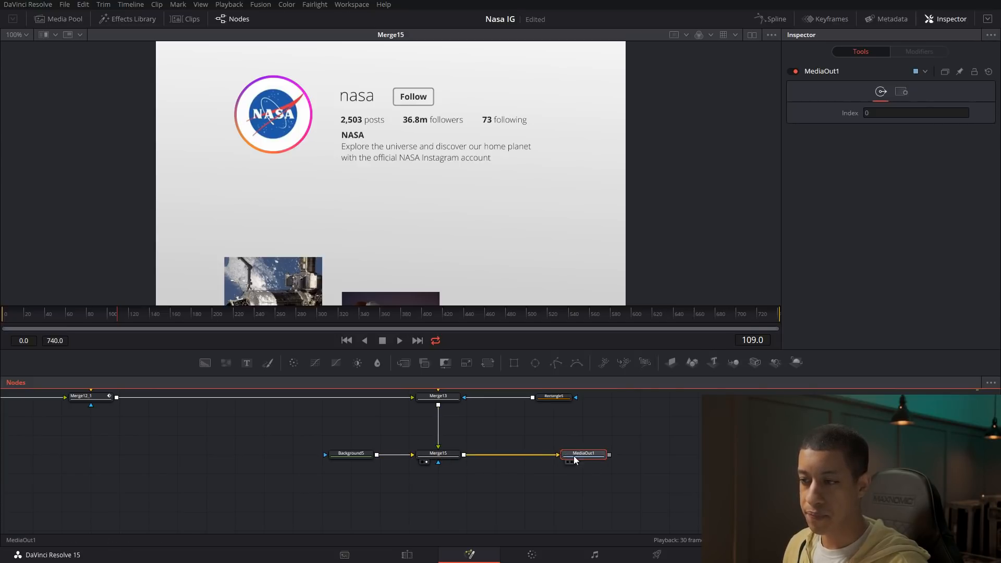